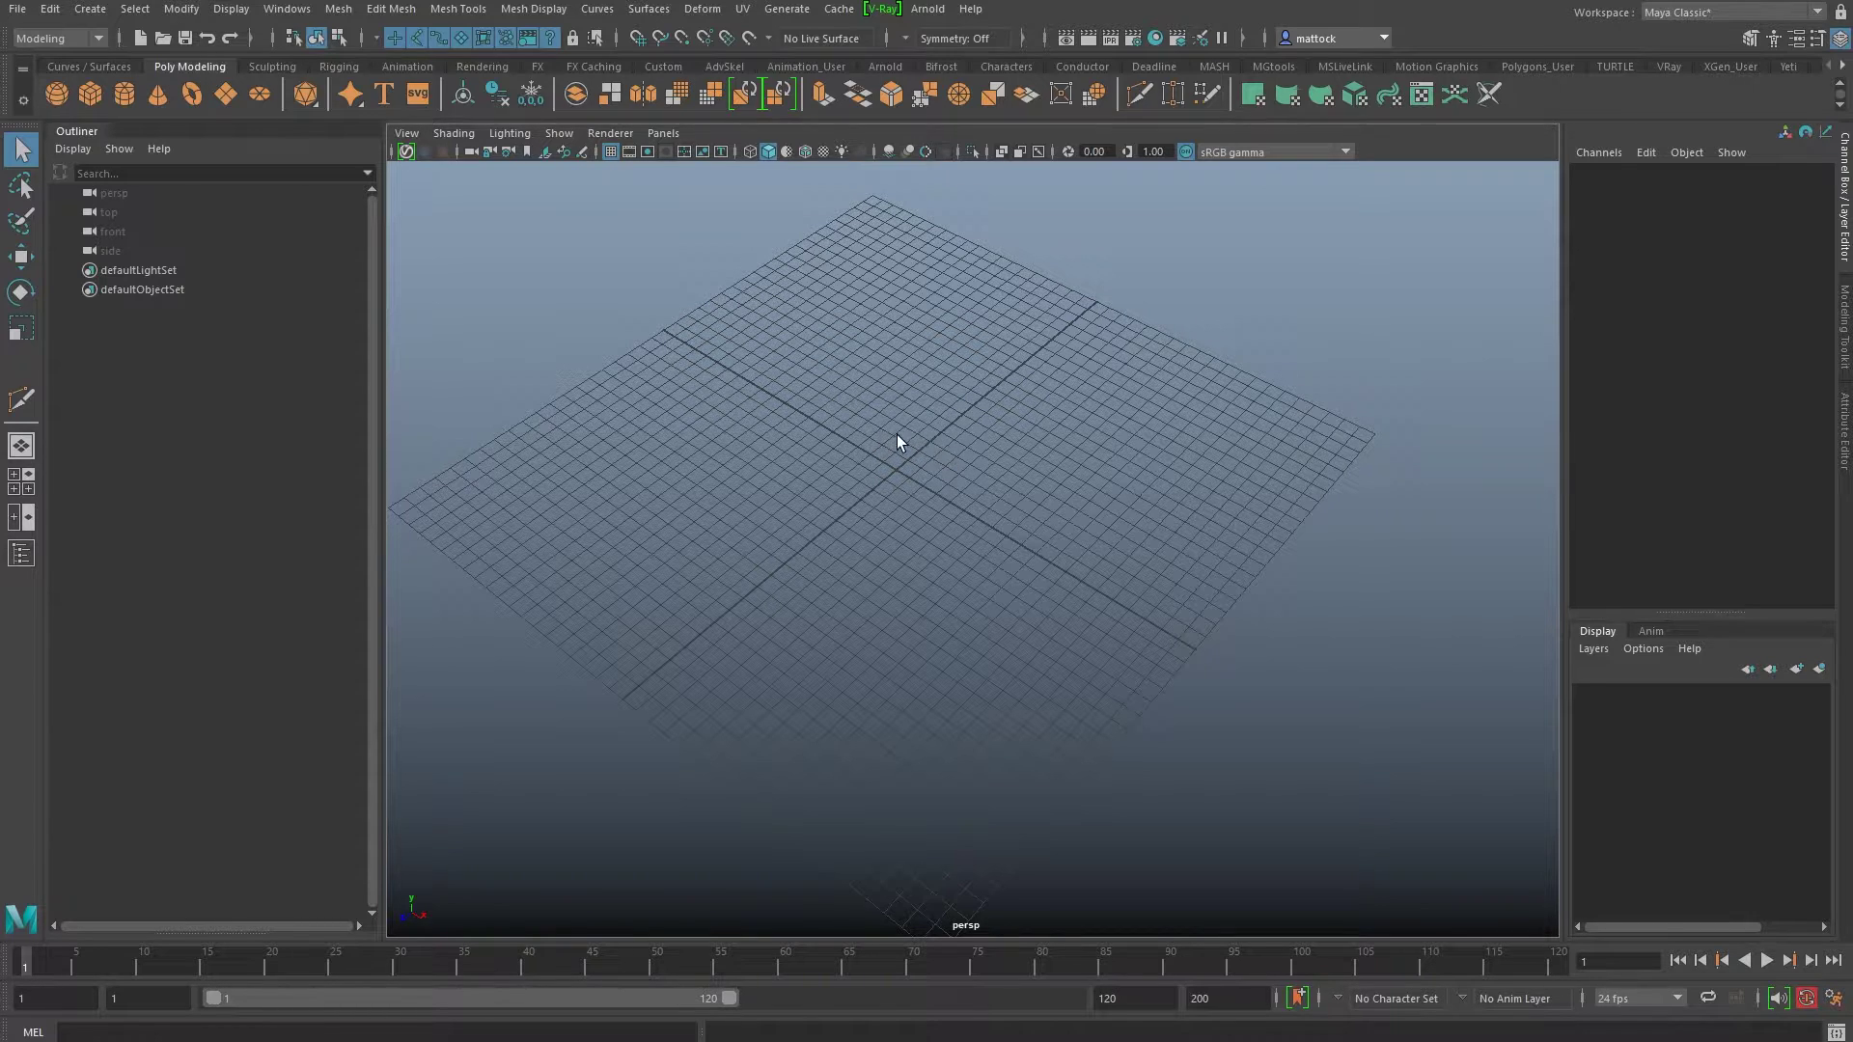
Step: Create a polygon torus at the origin and frame it in the perspective view
left_click(190, 96)
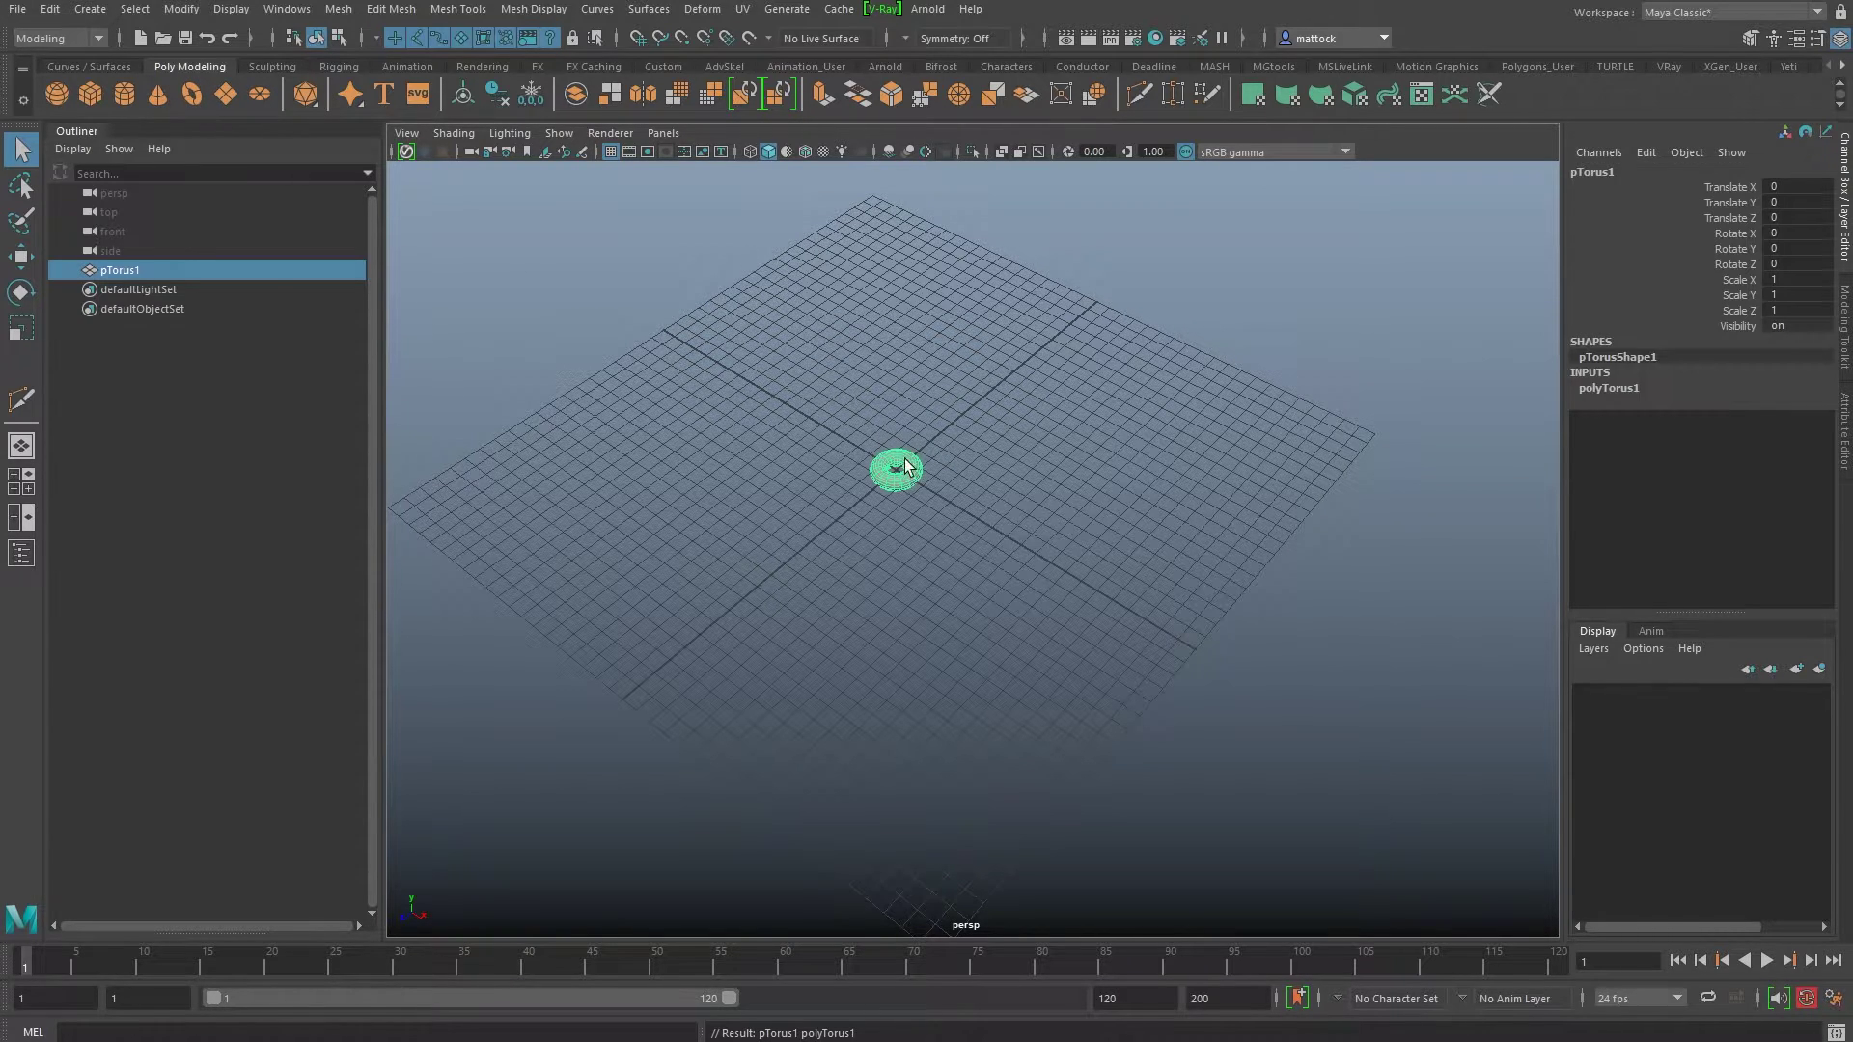
key("f")
right_click_drag(1103, 516, 1103, 460, "alt")
middle_click_drag(1103, 460, 1034, 443, "alt")
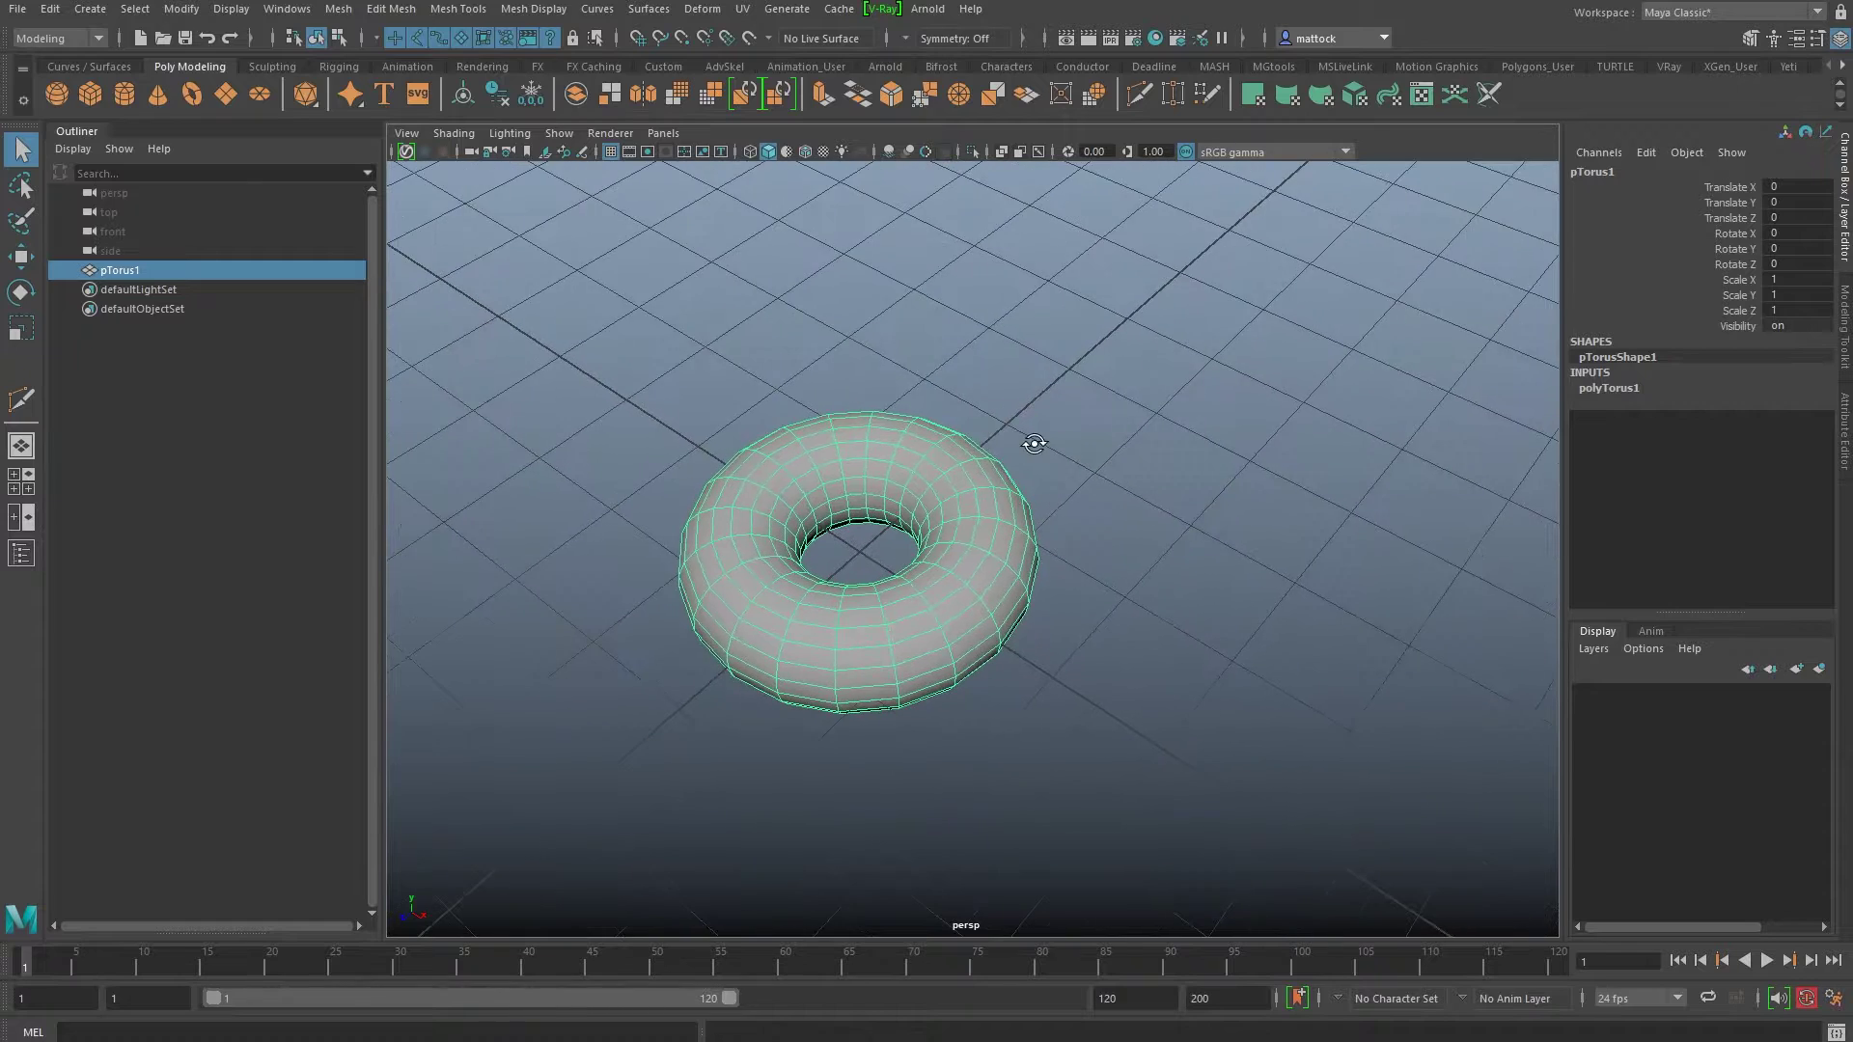
left_click_drag(1033, 443, 1158, 424, "alt")
Step: Set the torus's Subdivisions Axis and Subdivisions Height both to 6
double_click(1652, 388)
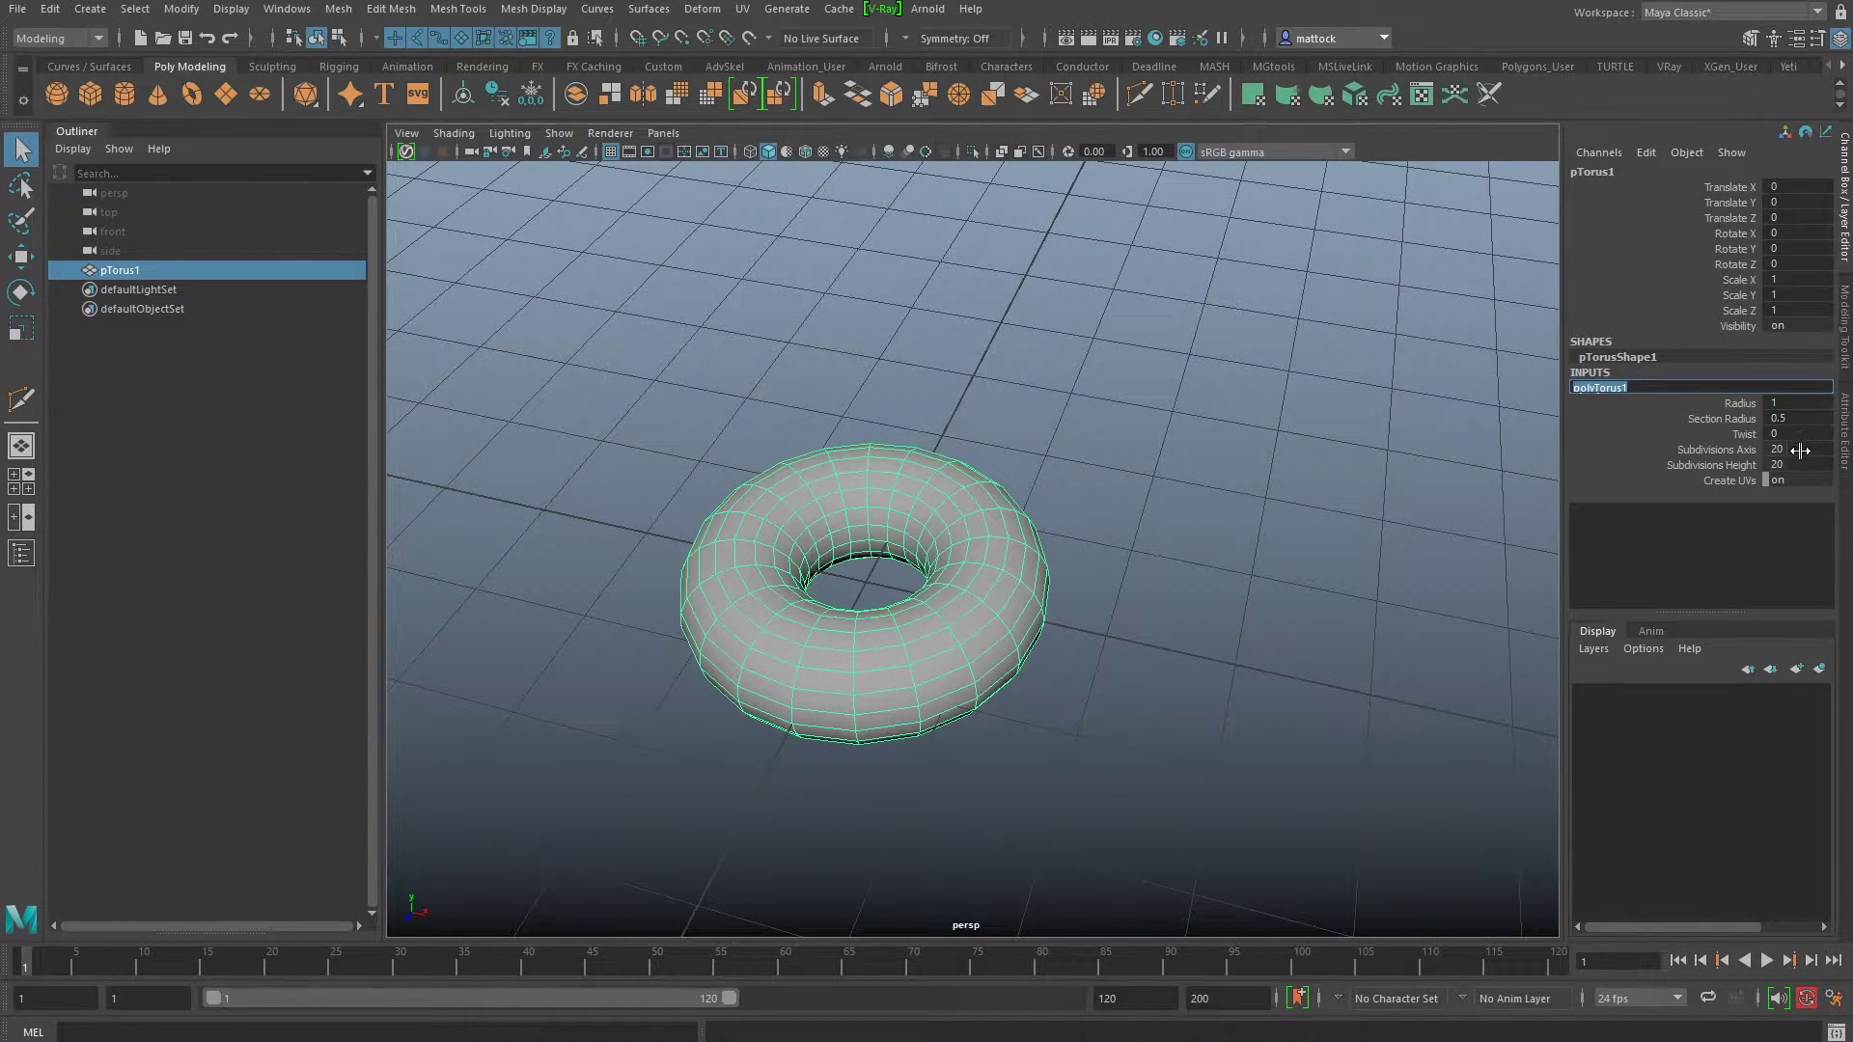
left_click_drag(1801, 450, 1797, 462)
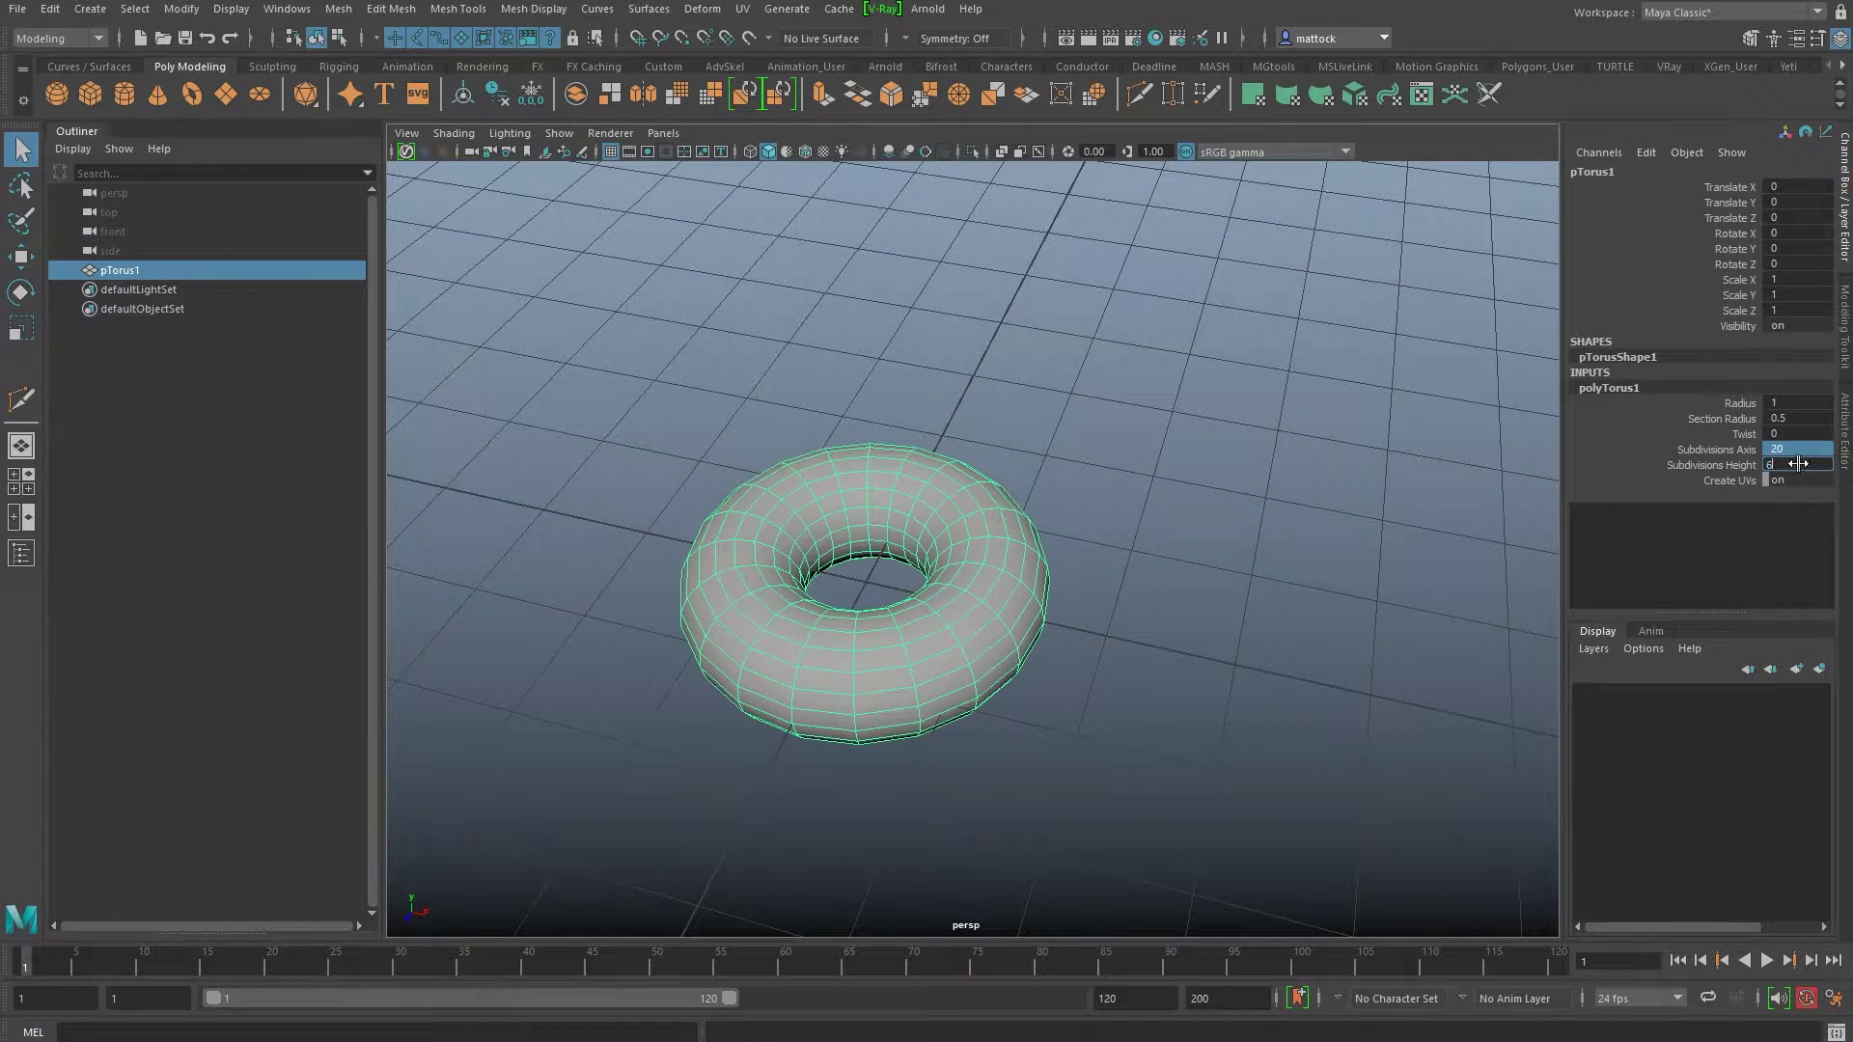
key("Return")
left_click_drag(850, 434, 774, 165, "alt")
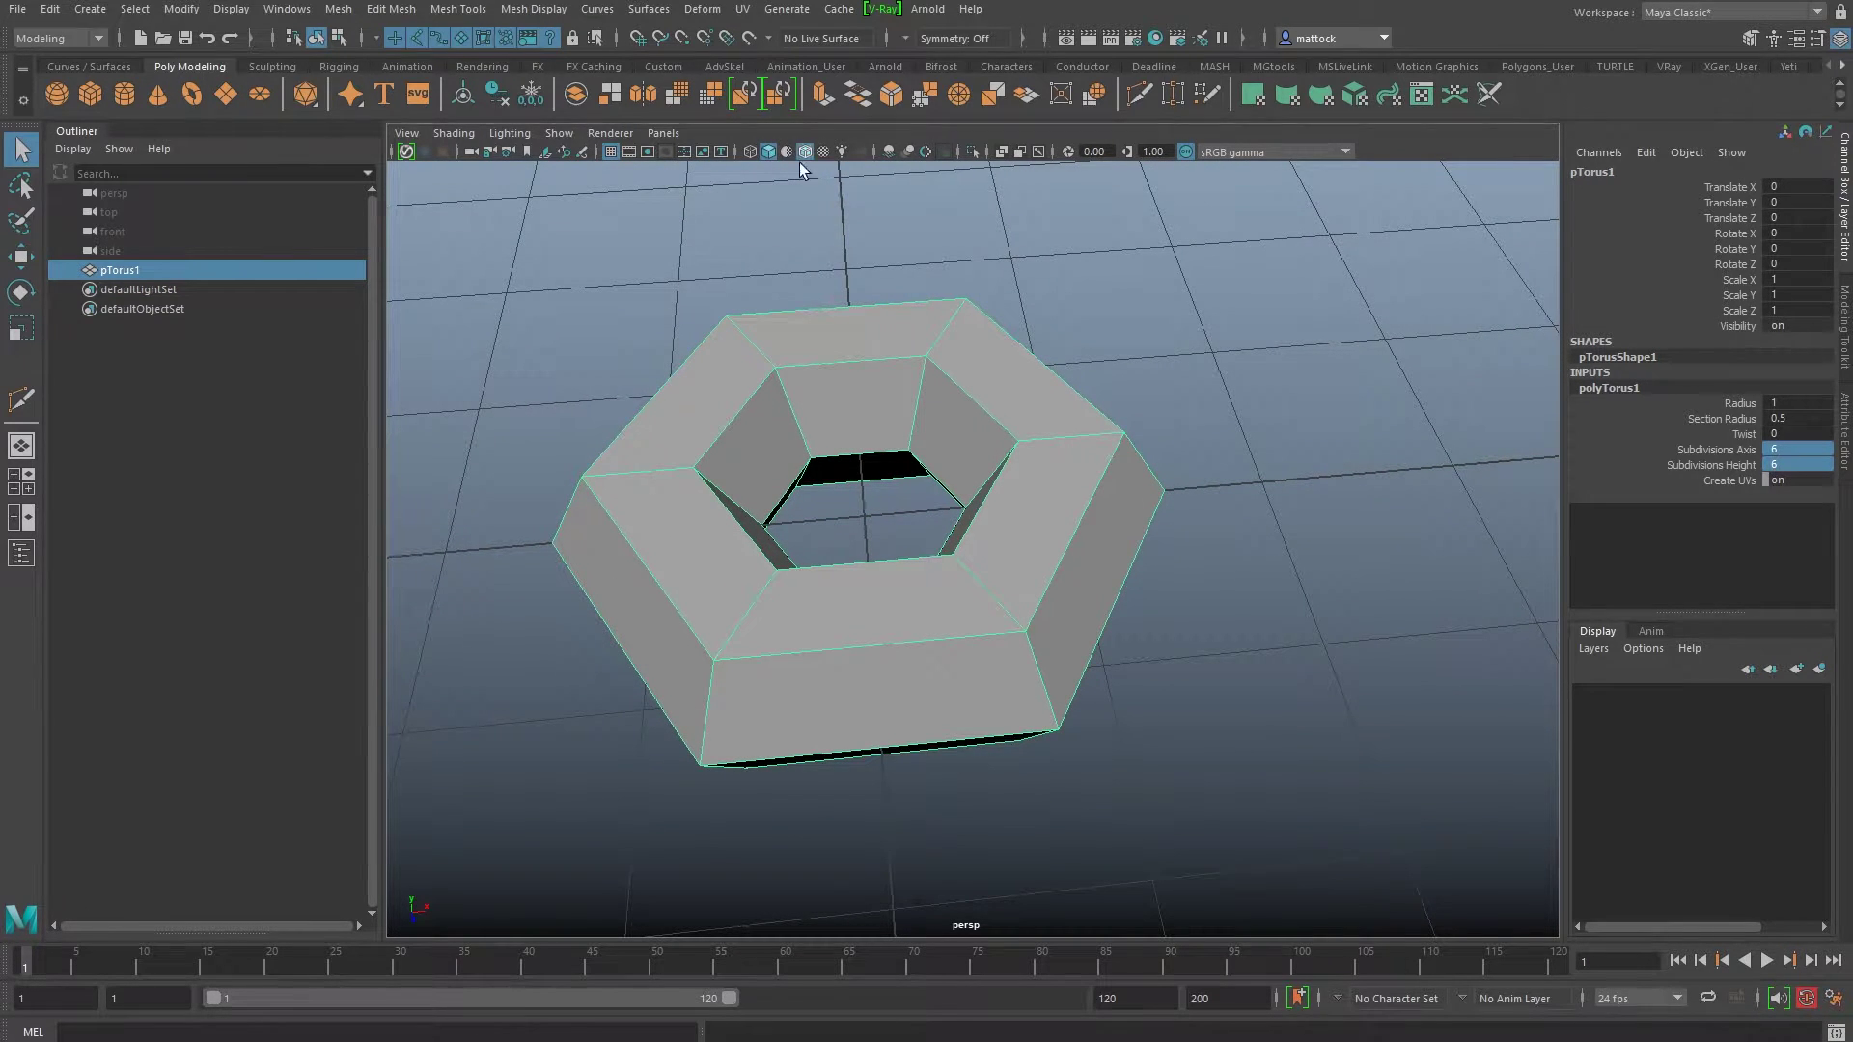
Step: Deselect the torus and set the perspective camera's Focal Length to 50
left_click(853, 280)
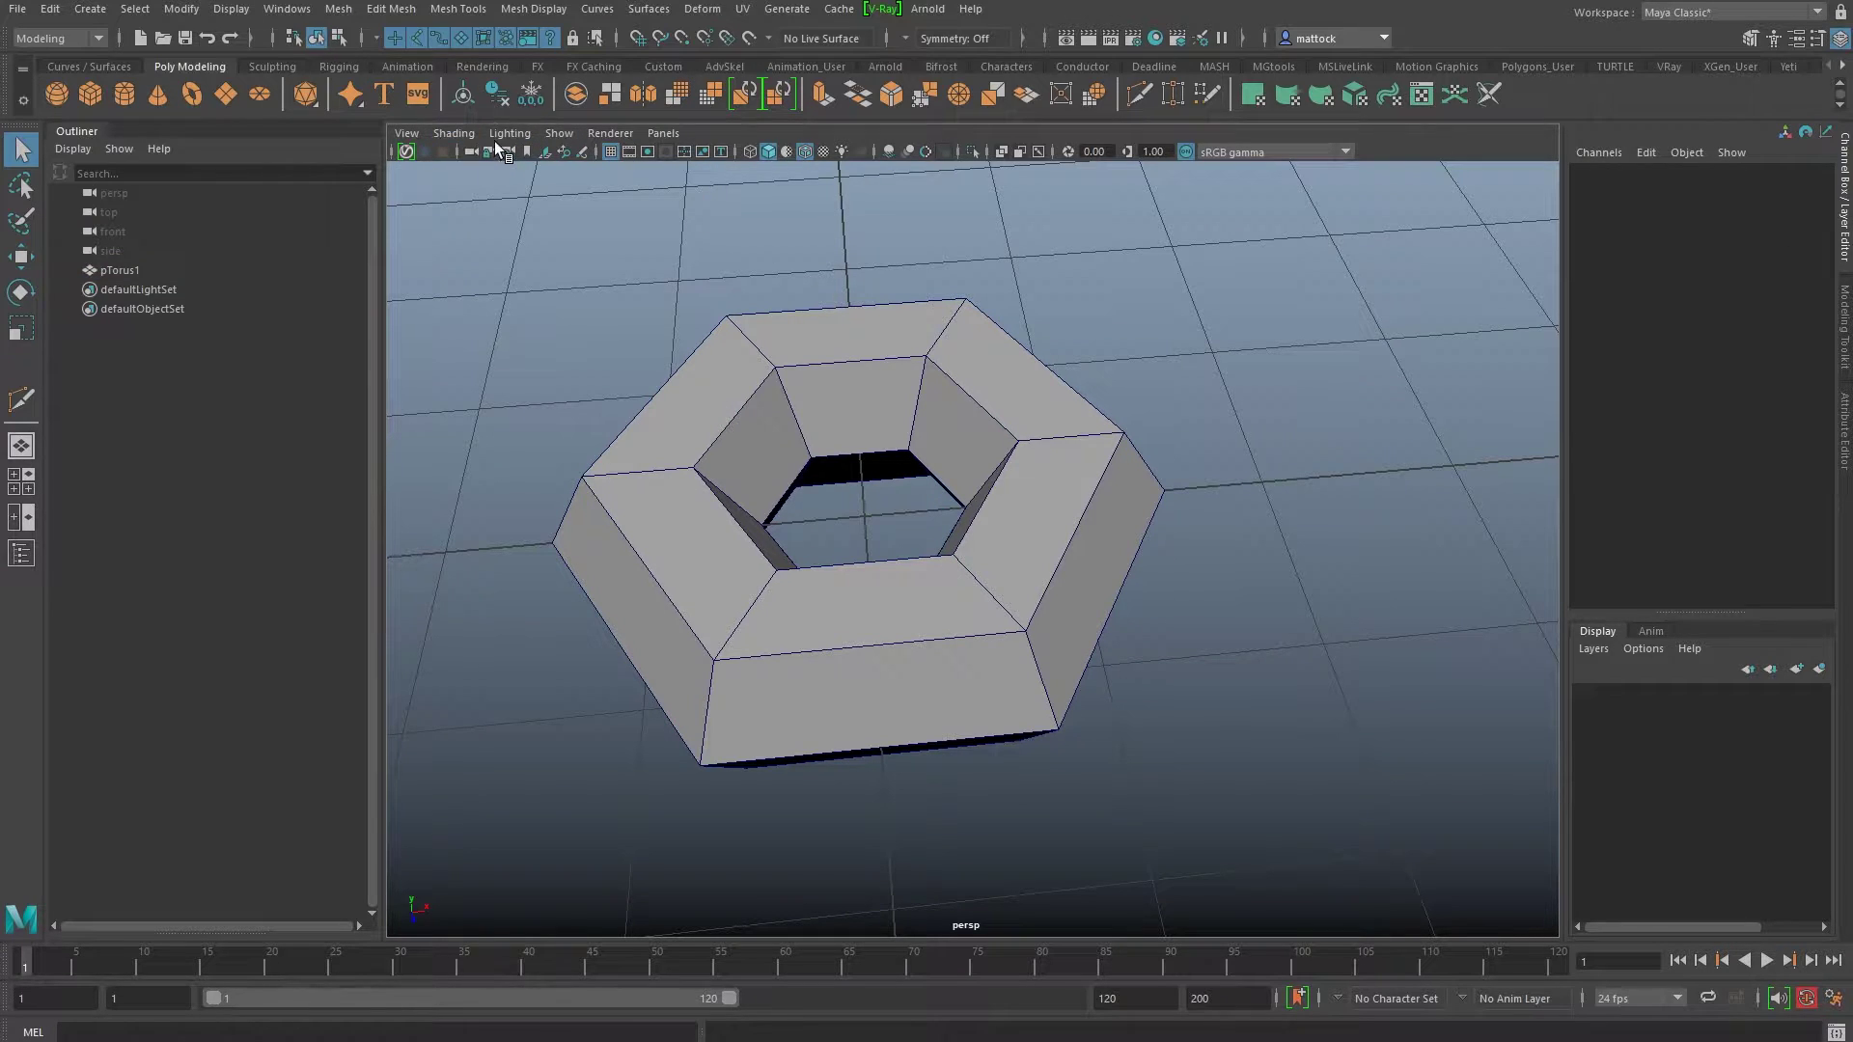
left_click(406, 133)
left_click(444, 170)
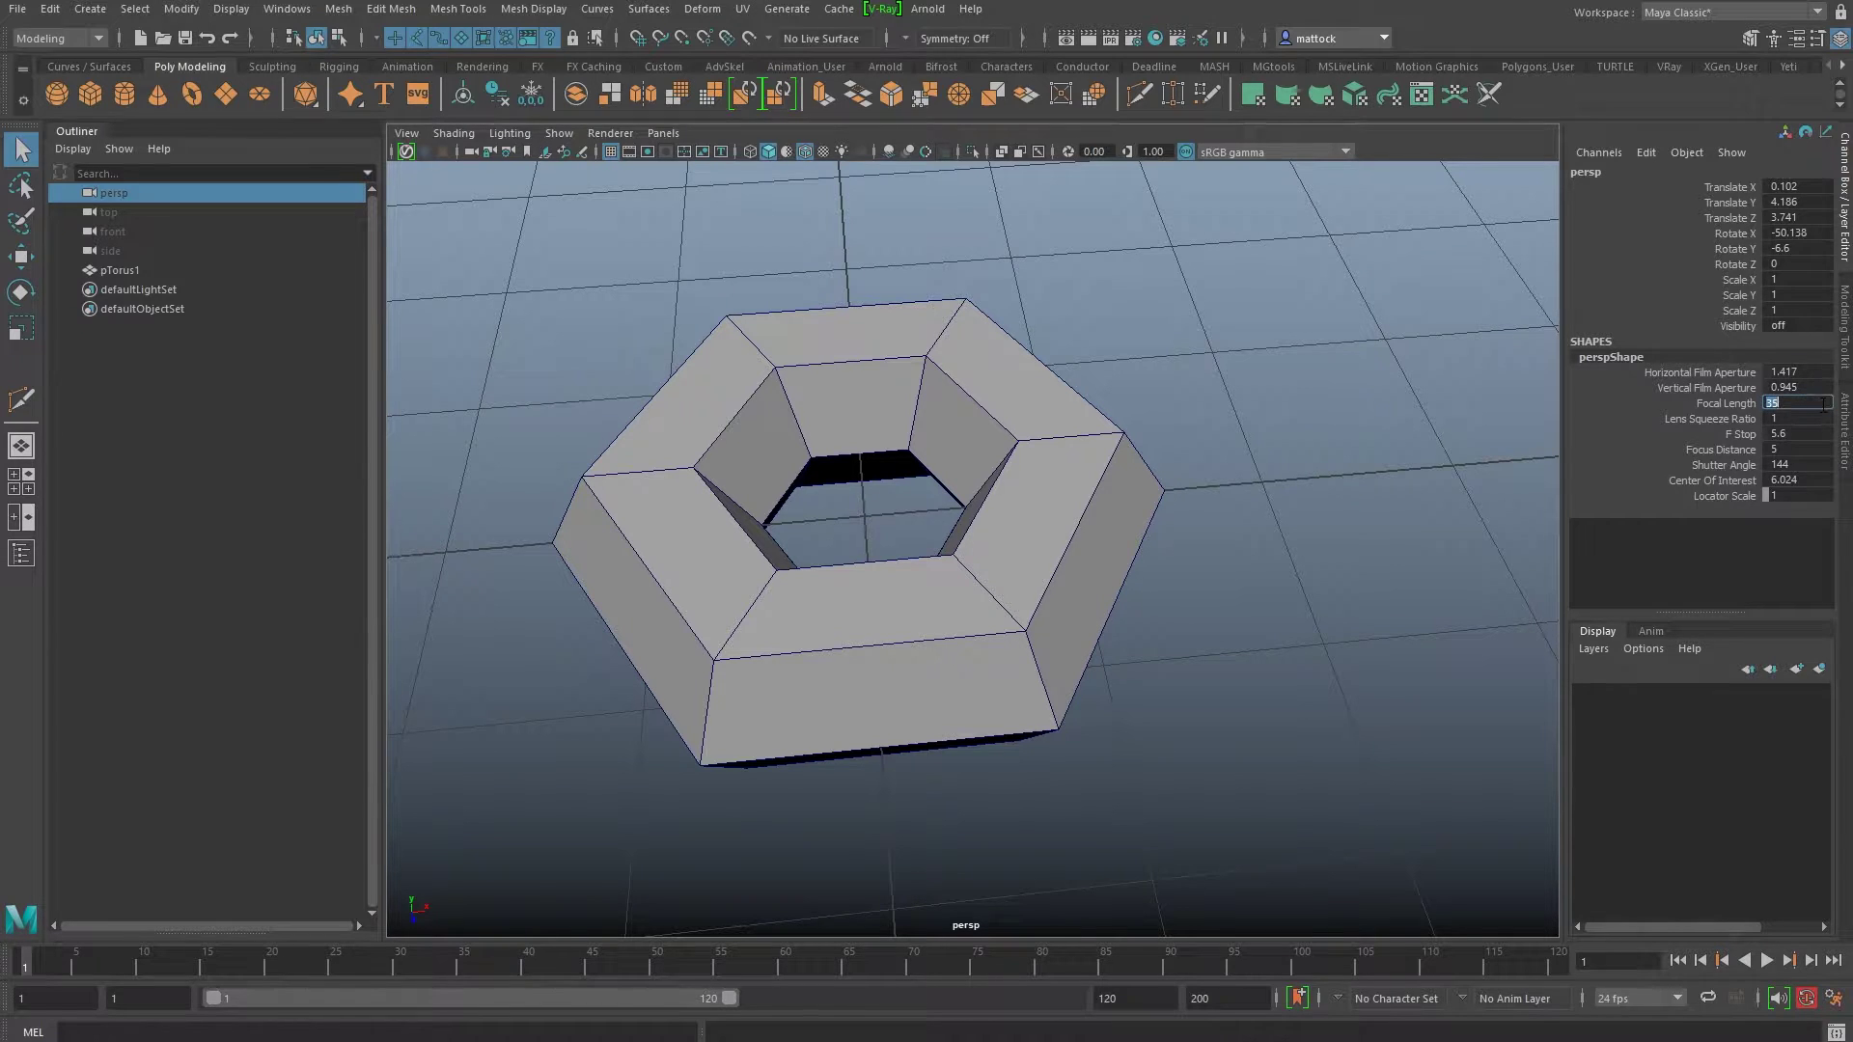
type("50")
key("Return")
left_click_drag(1008, 260, 1086, 380, "alt")
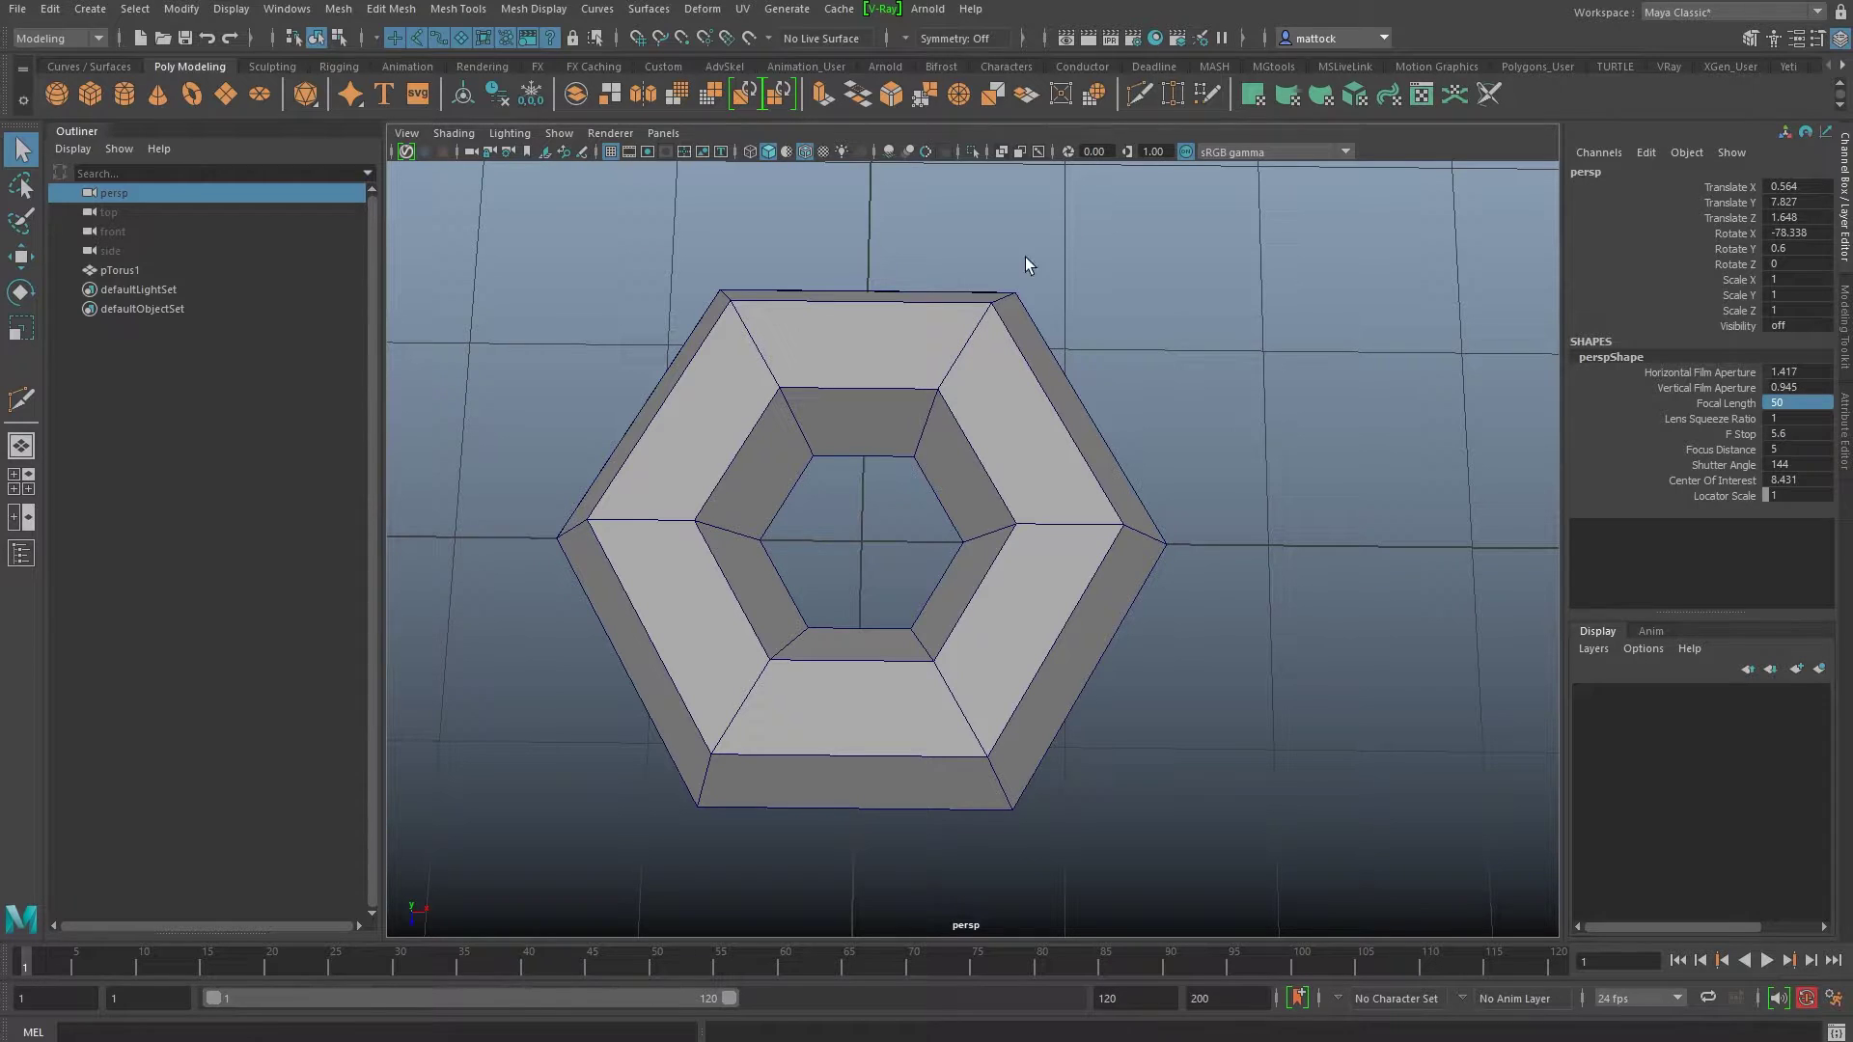
Step: Try cutting two slanted edges into the torus's inner wall with the Multi-Cut tool, and undo the cut
left_click_drag(977, 369, 980, 365)
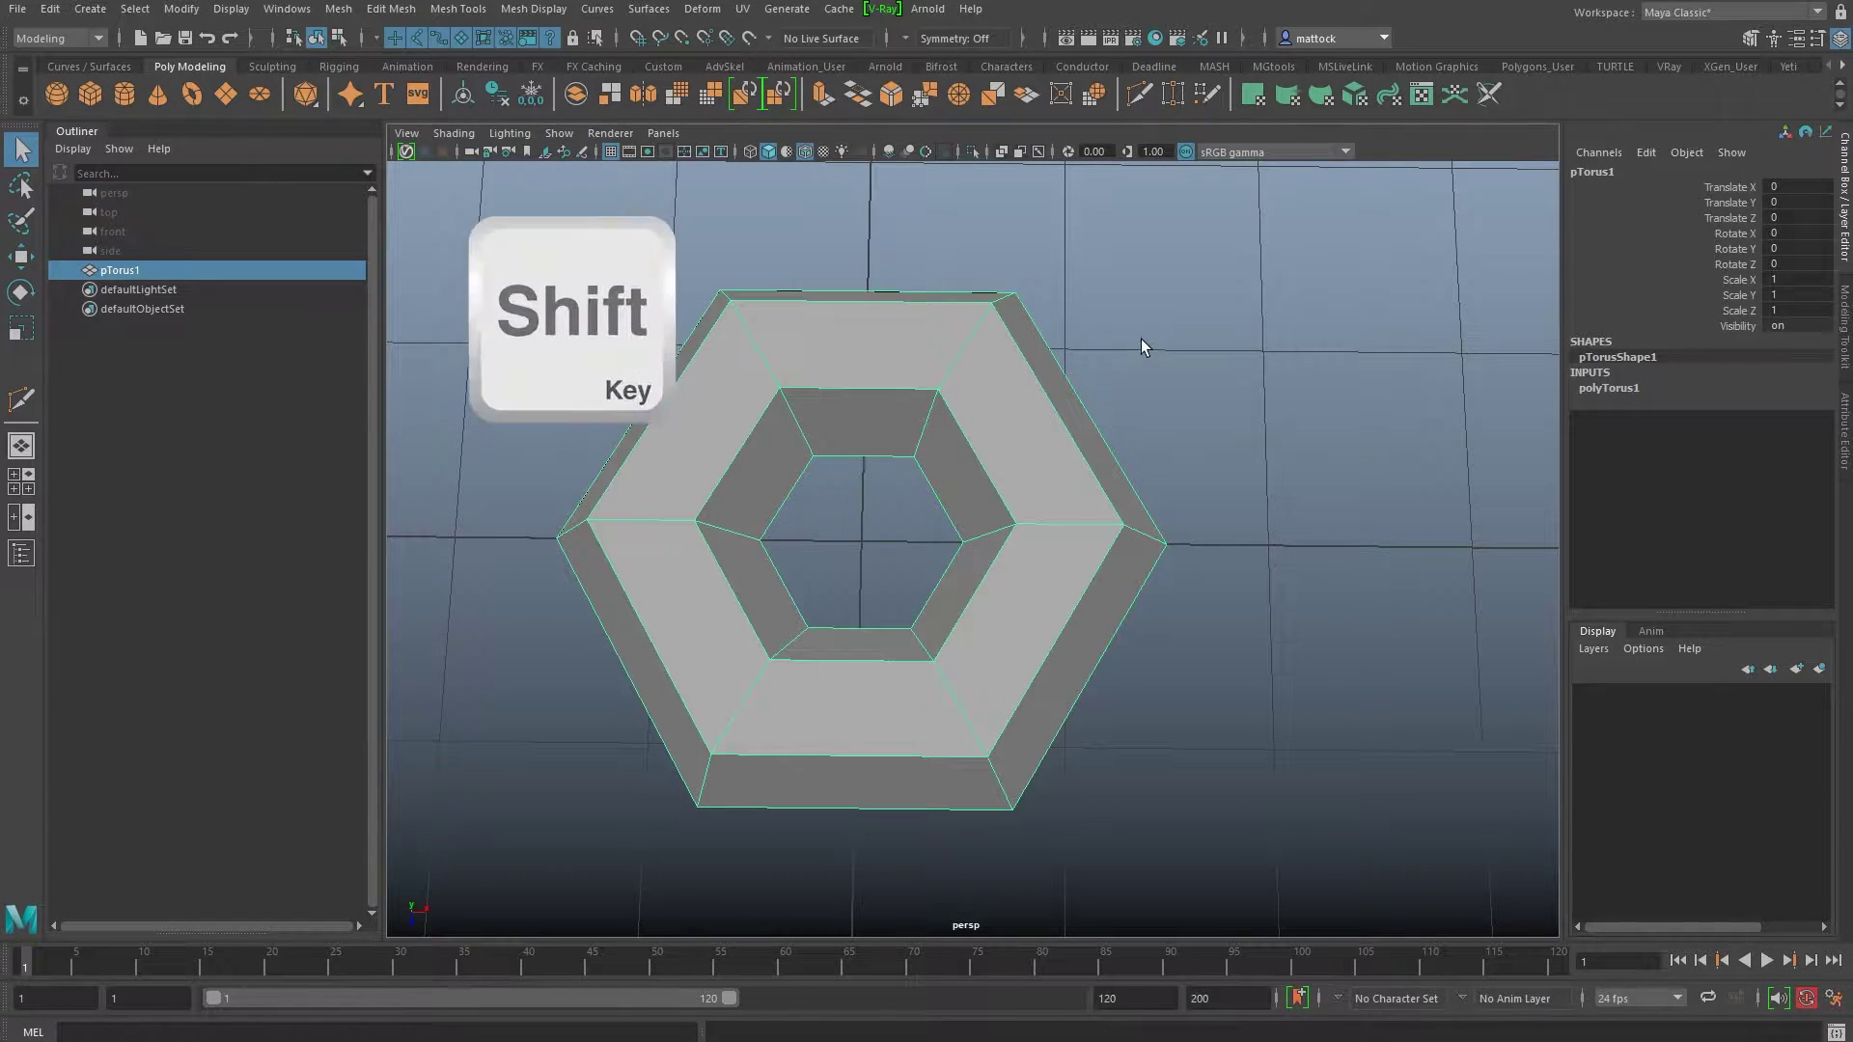
right_click_drag(1133, 320, 1052, 345, "shift")
left_click_drag(850, 330, 920, 366, "alt")
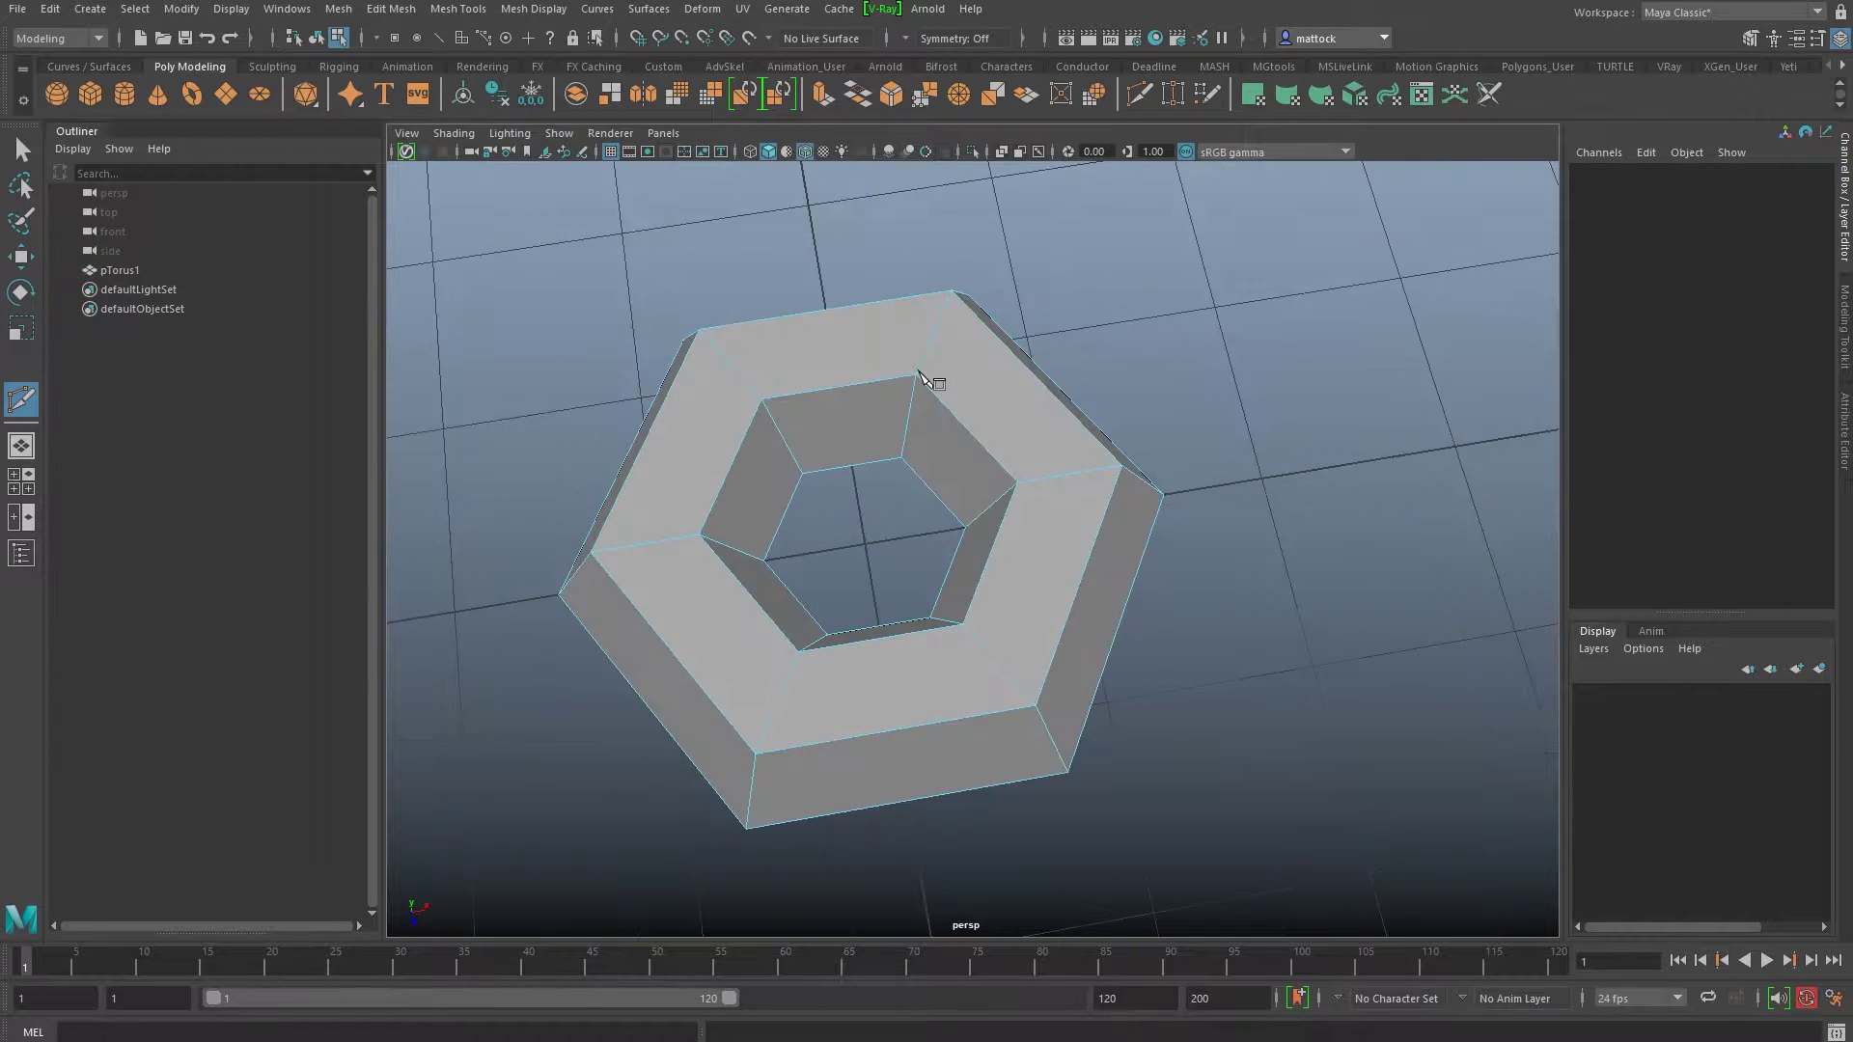
scroll(803, 353, "up", 3)
middle_click_drag(803, 353, 814, 394, "alt")
left_click_drag(814, 394, 826, 381, "alt")
left_click(822, 377)
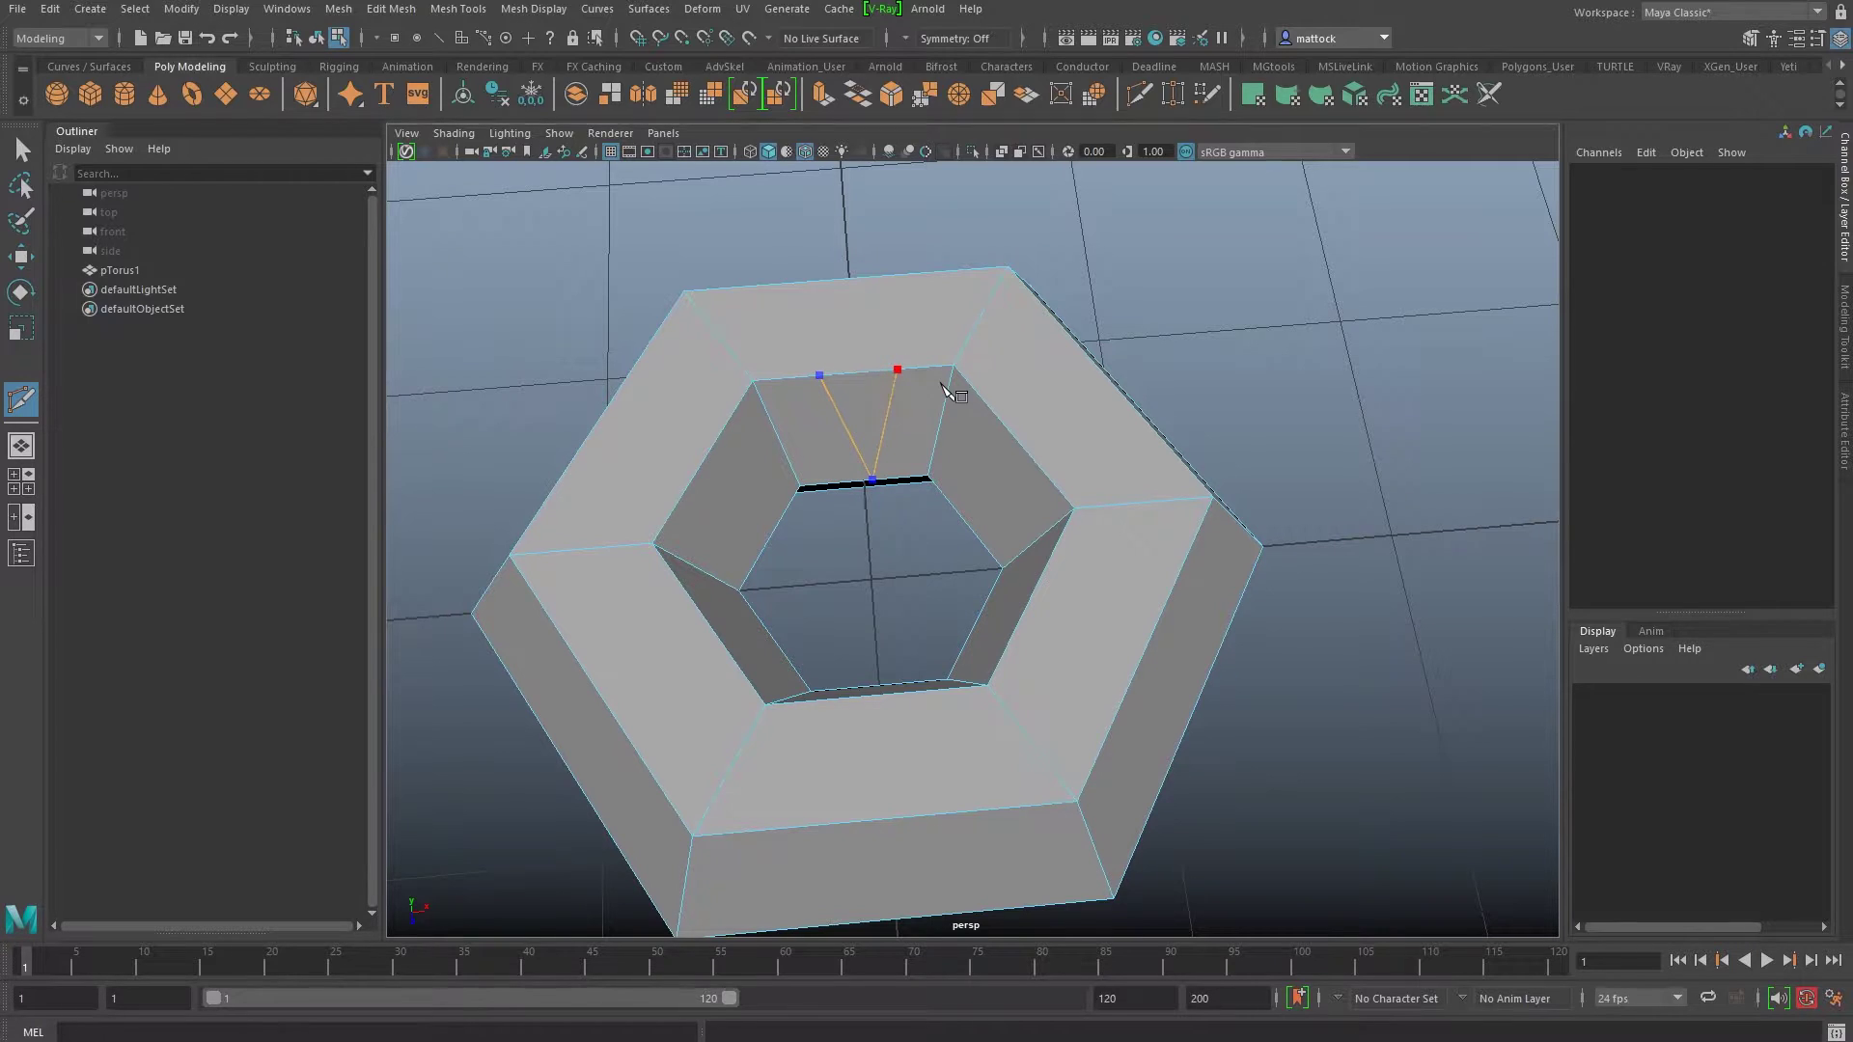
left_click_drag(869, 309, 1097, 298, "alt")
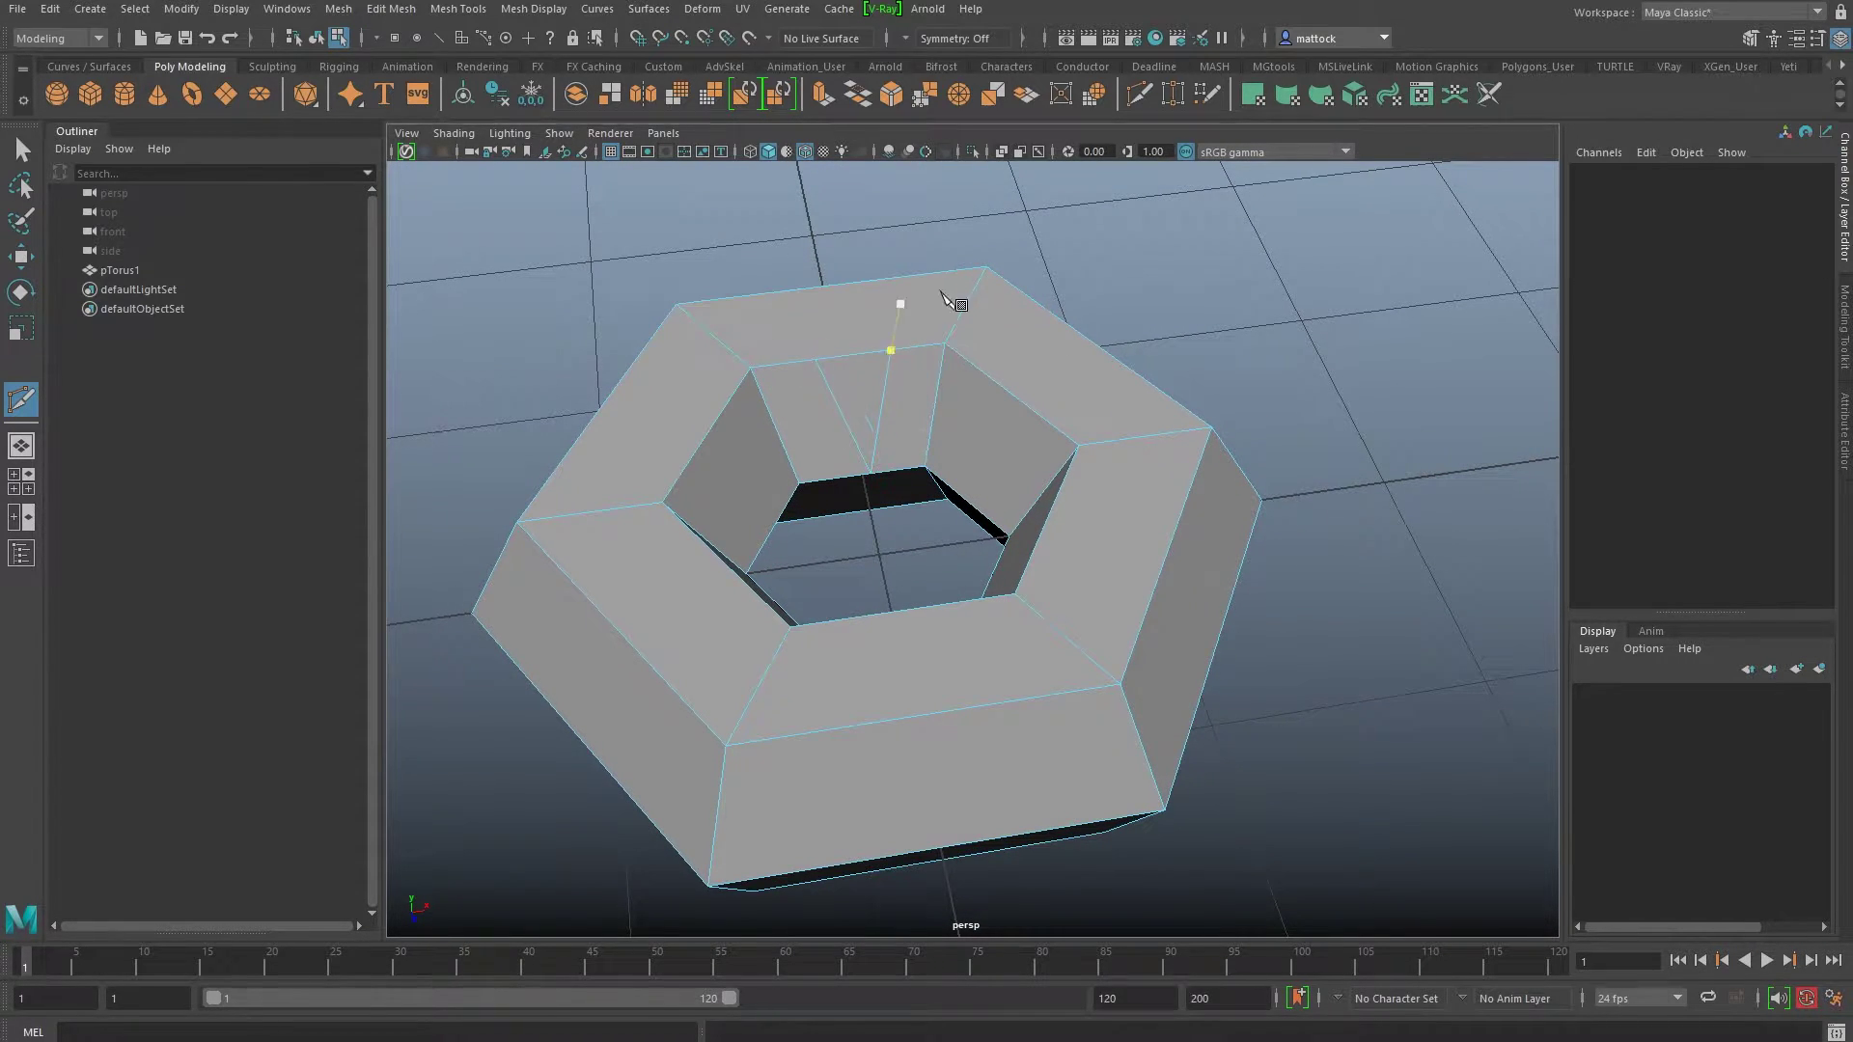
key("ctrl+z")
left_click_drag(859, 245, 896, 271, "alt")
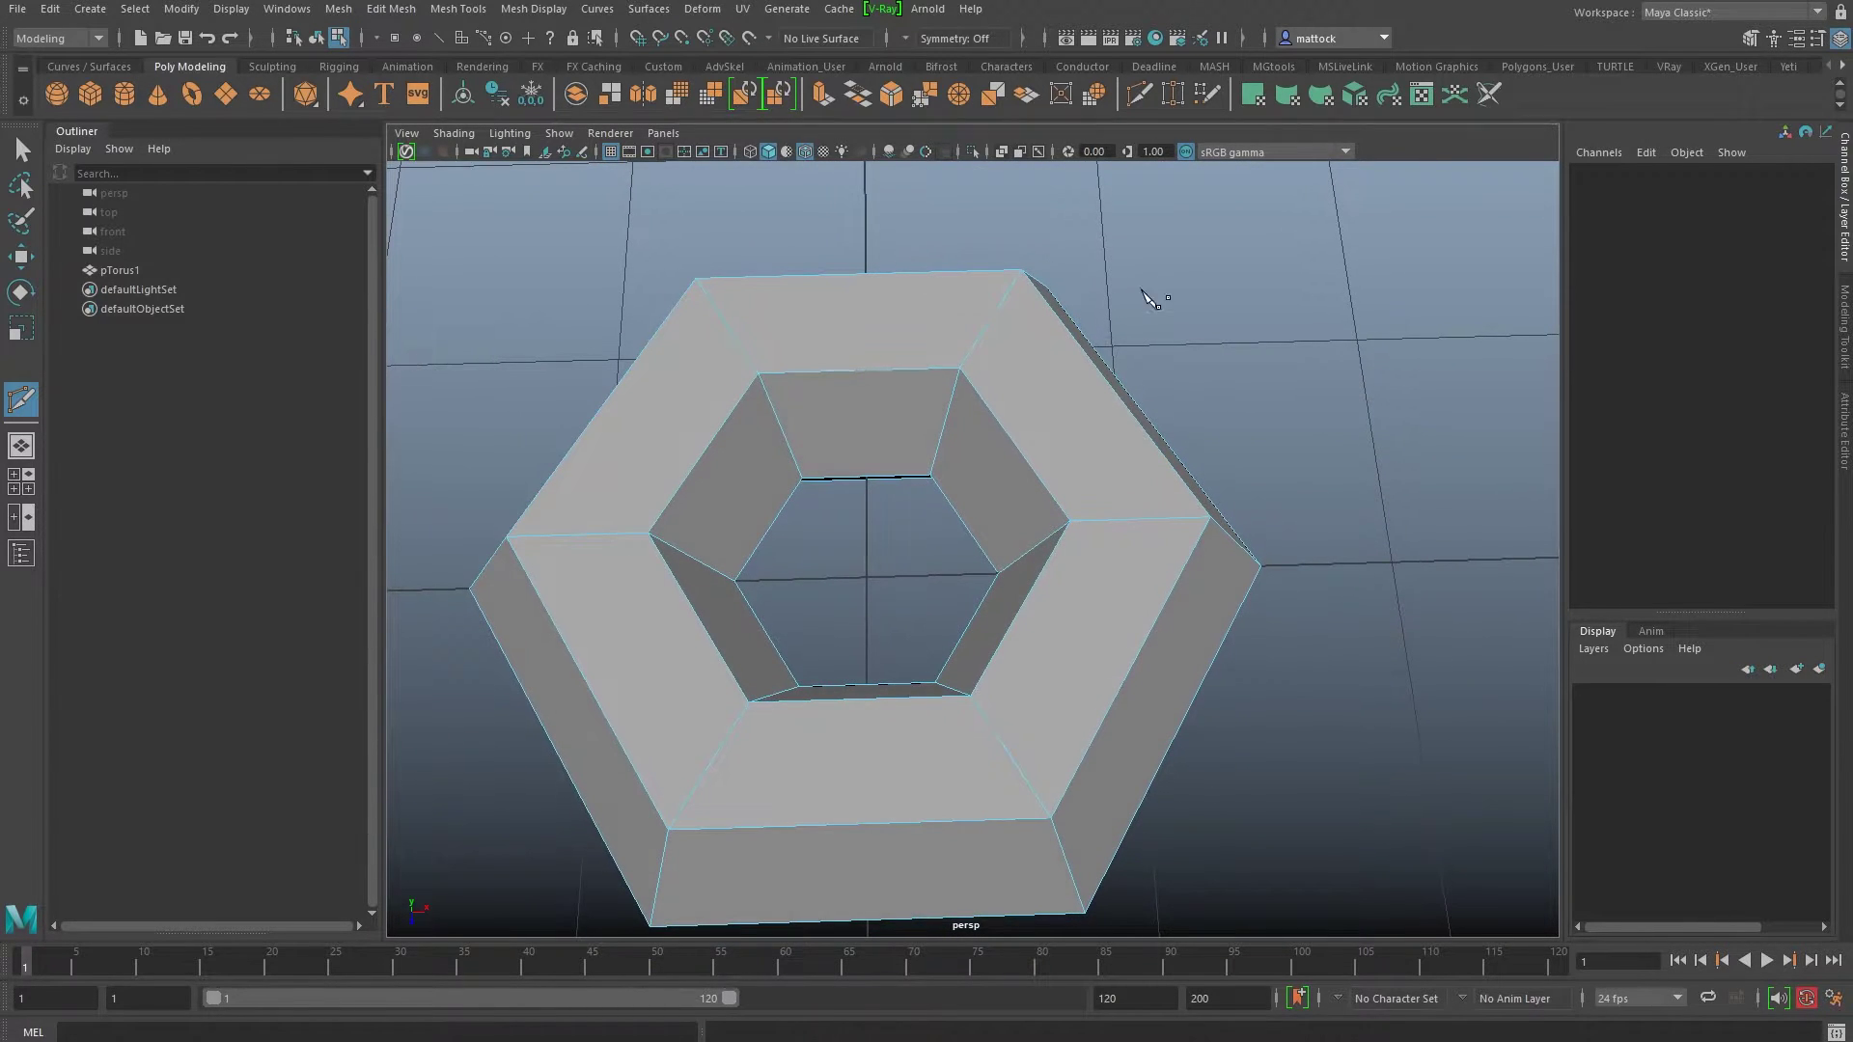
Step: Try inserting free-placed Multi-Cut edge loops around the hole's inner wall and across a torus segment, and undo them
left_click_drag(1158, 297, 1148, 256, "alt")
left_click(753, 377)
key("ctrl")
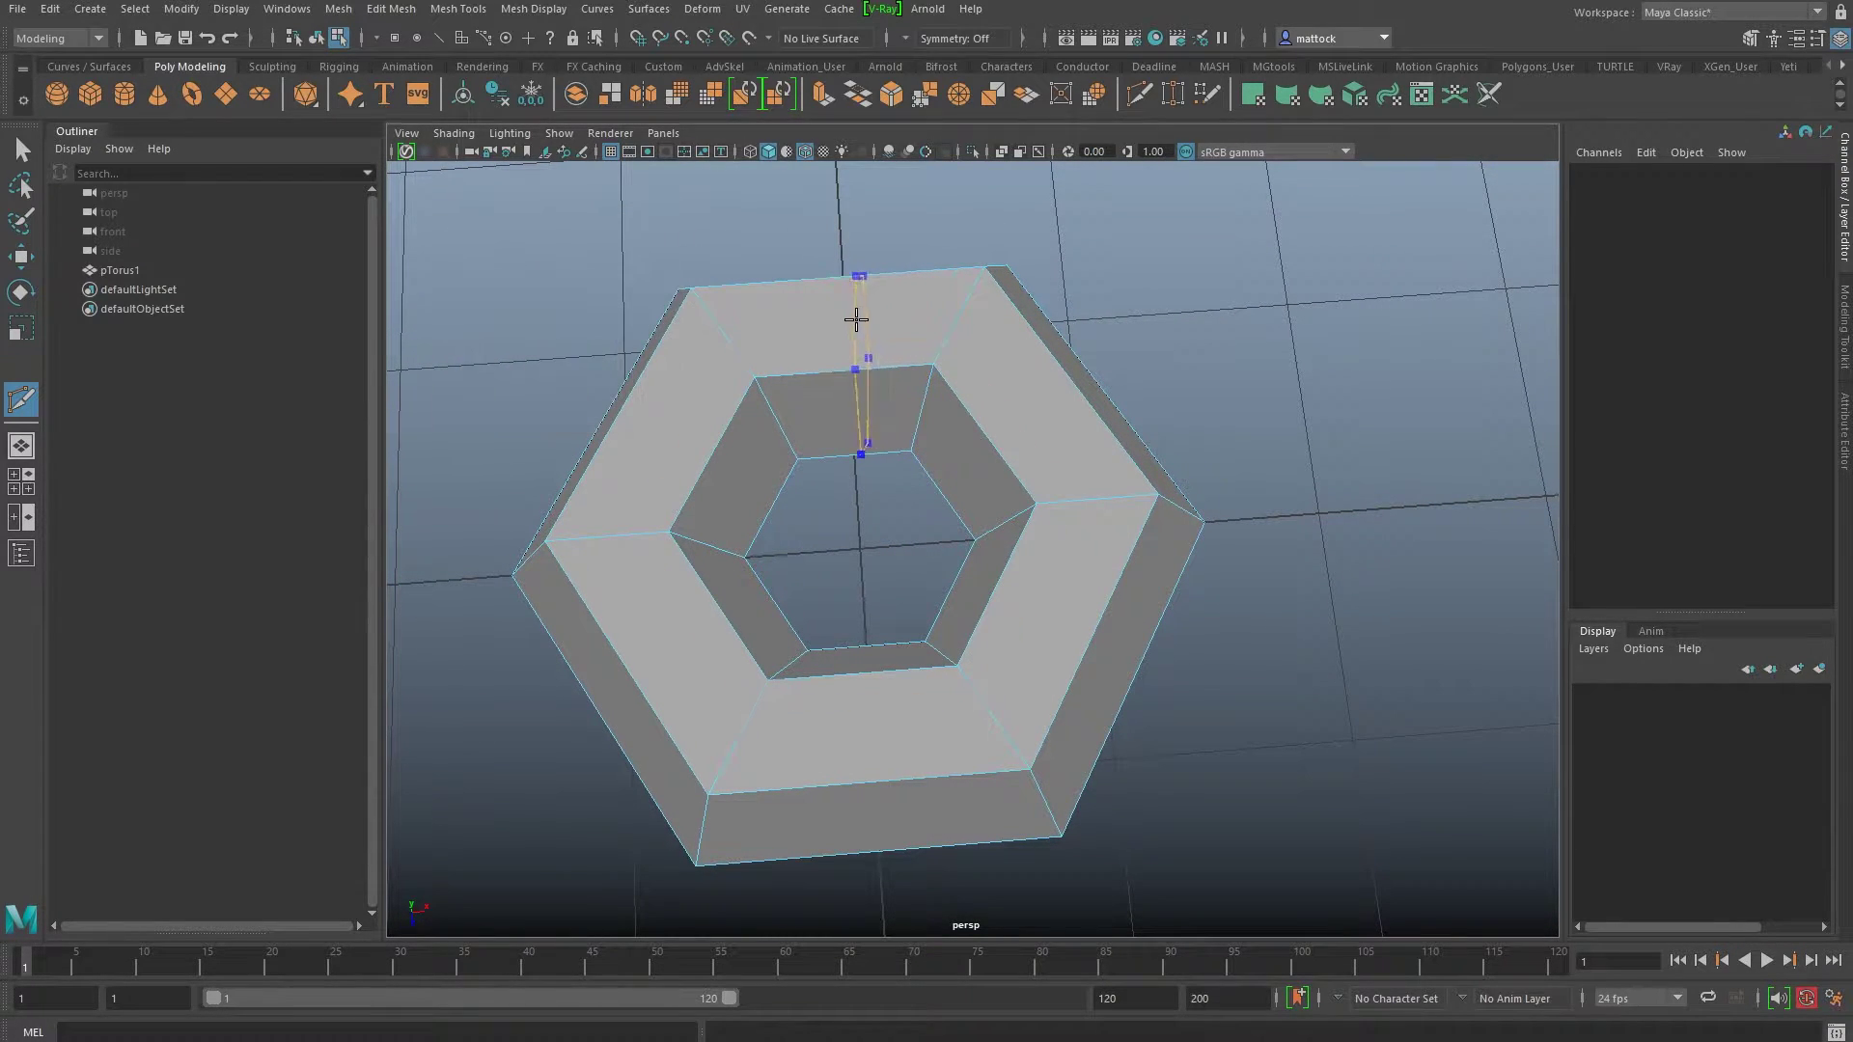
left_click(897, 407)
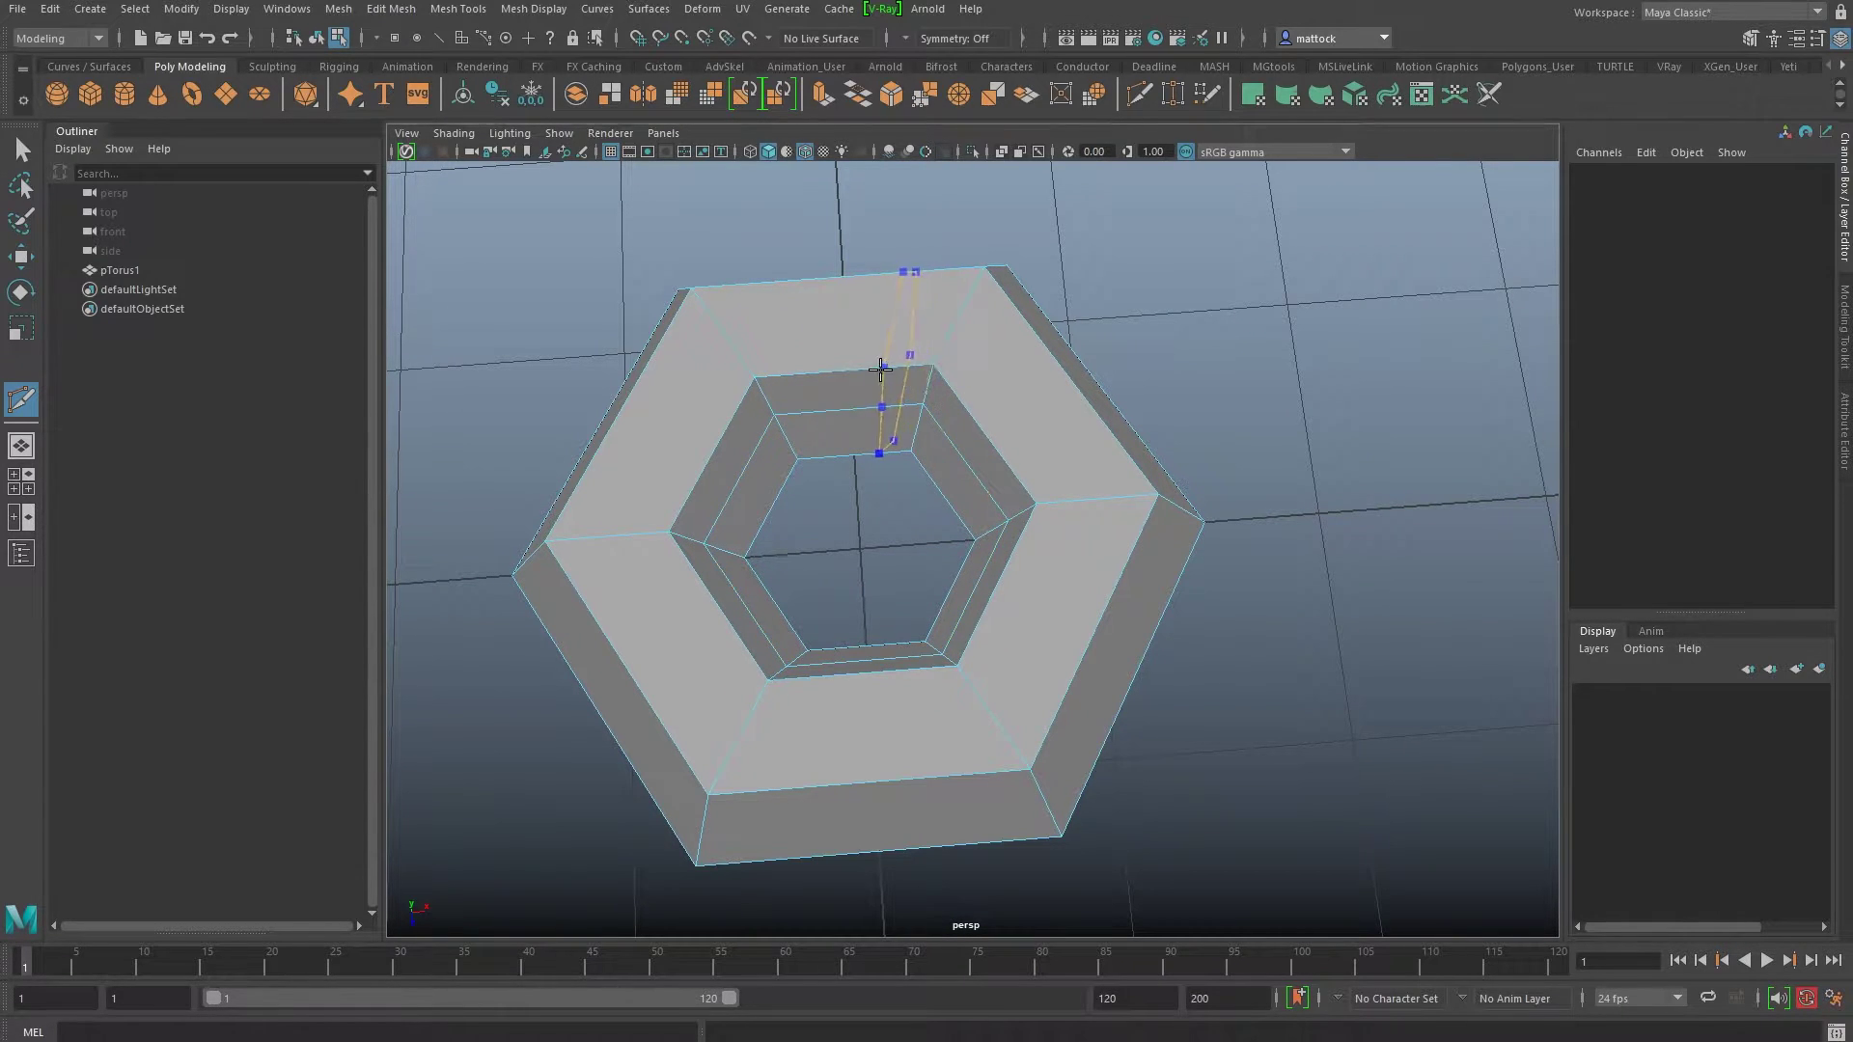
left_click(862, 289, "ctrl")
left_click_drag(869, 380, 1003, 318, "alt")
key("ctrl+z")
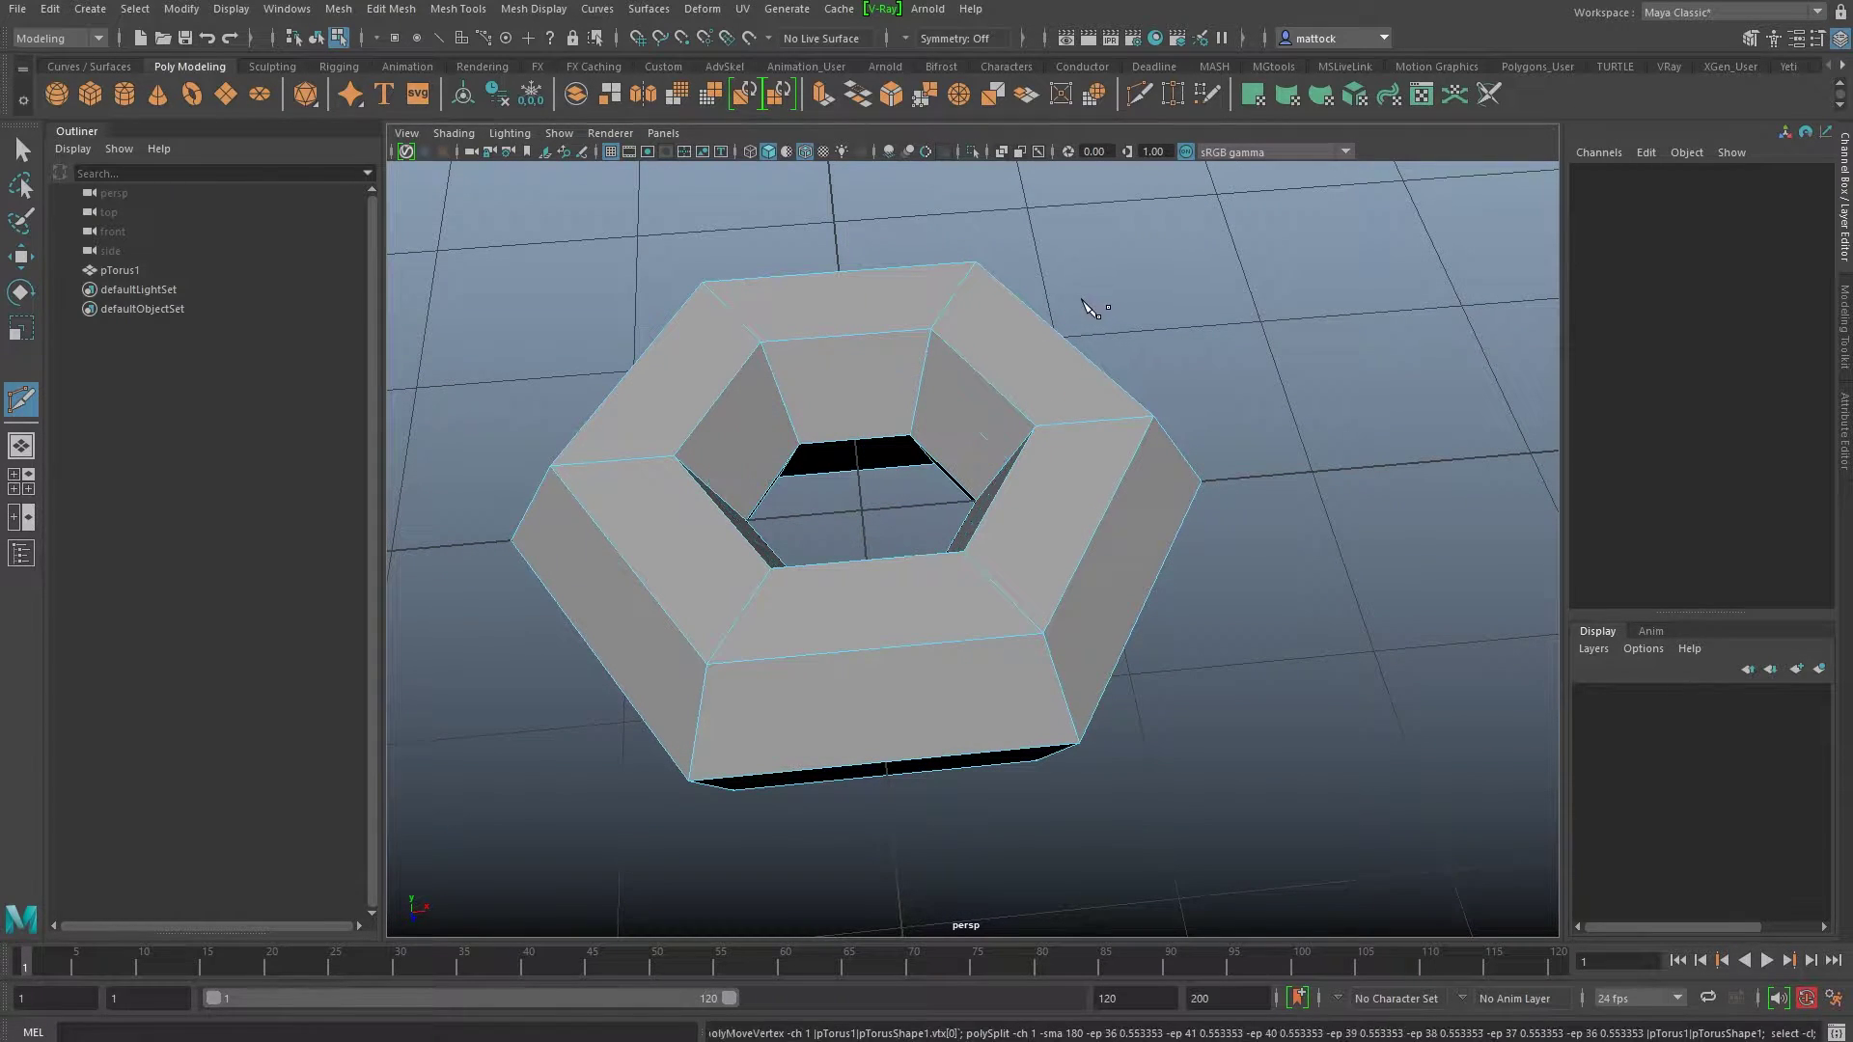
Step: Open the Multi-Cut tool's settings window and place it clear of the torus
mouse_move(925, 398)
left_mouse_down("alt")
mouse_move(907, 463)
mouse_move(820, 505)
mouse_move(868, 505)
mouse_move(934, 403)
left_mouse_up("alt")
left_click_drag(976, 249, 1115, 77, "alt")
double_click(1137, 97)
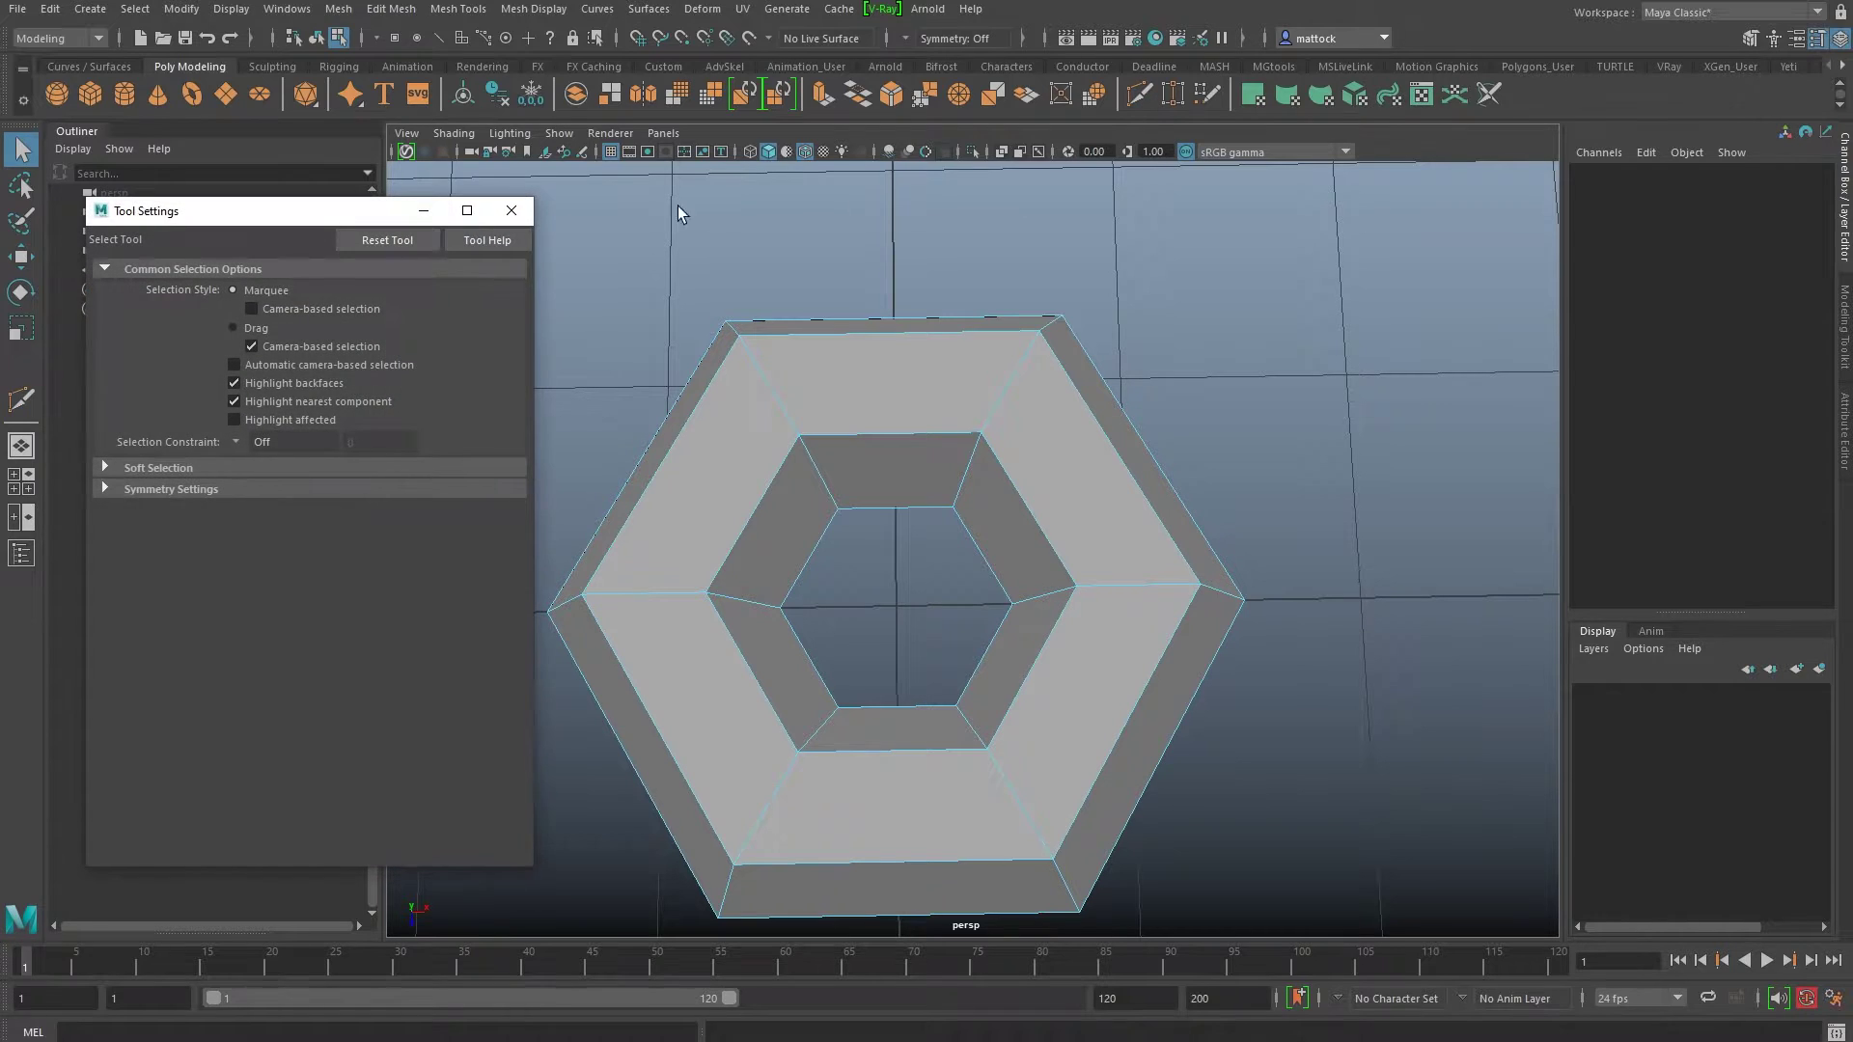
left_click_drag(297, 218, 279, 212)
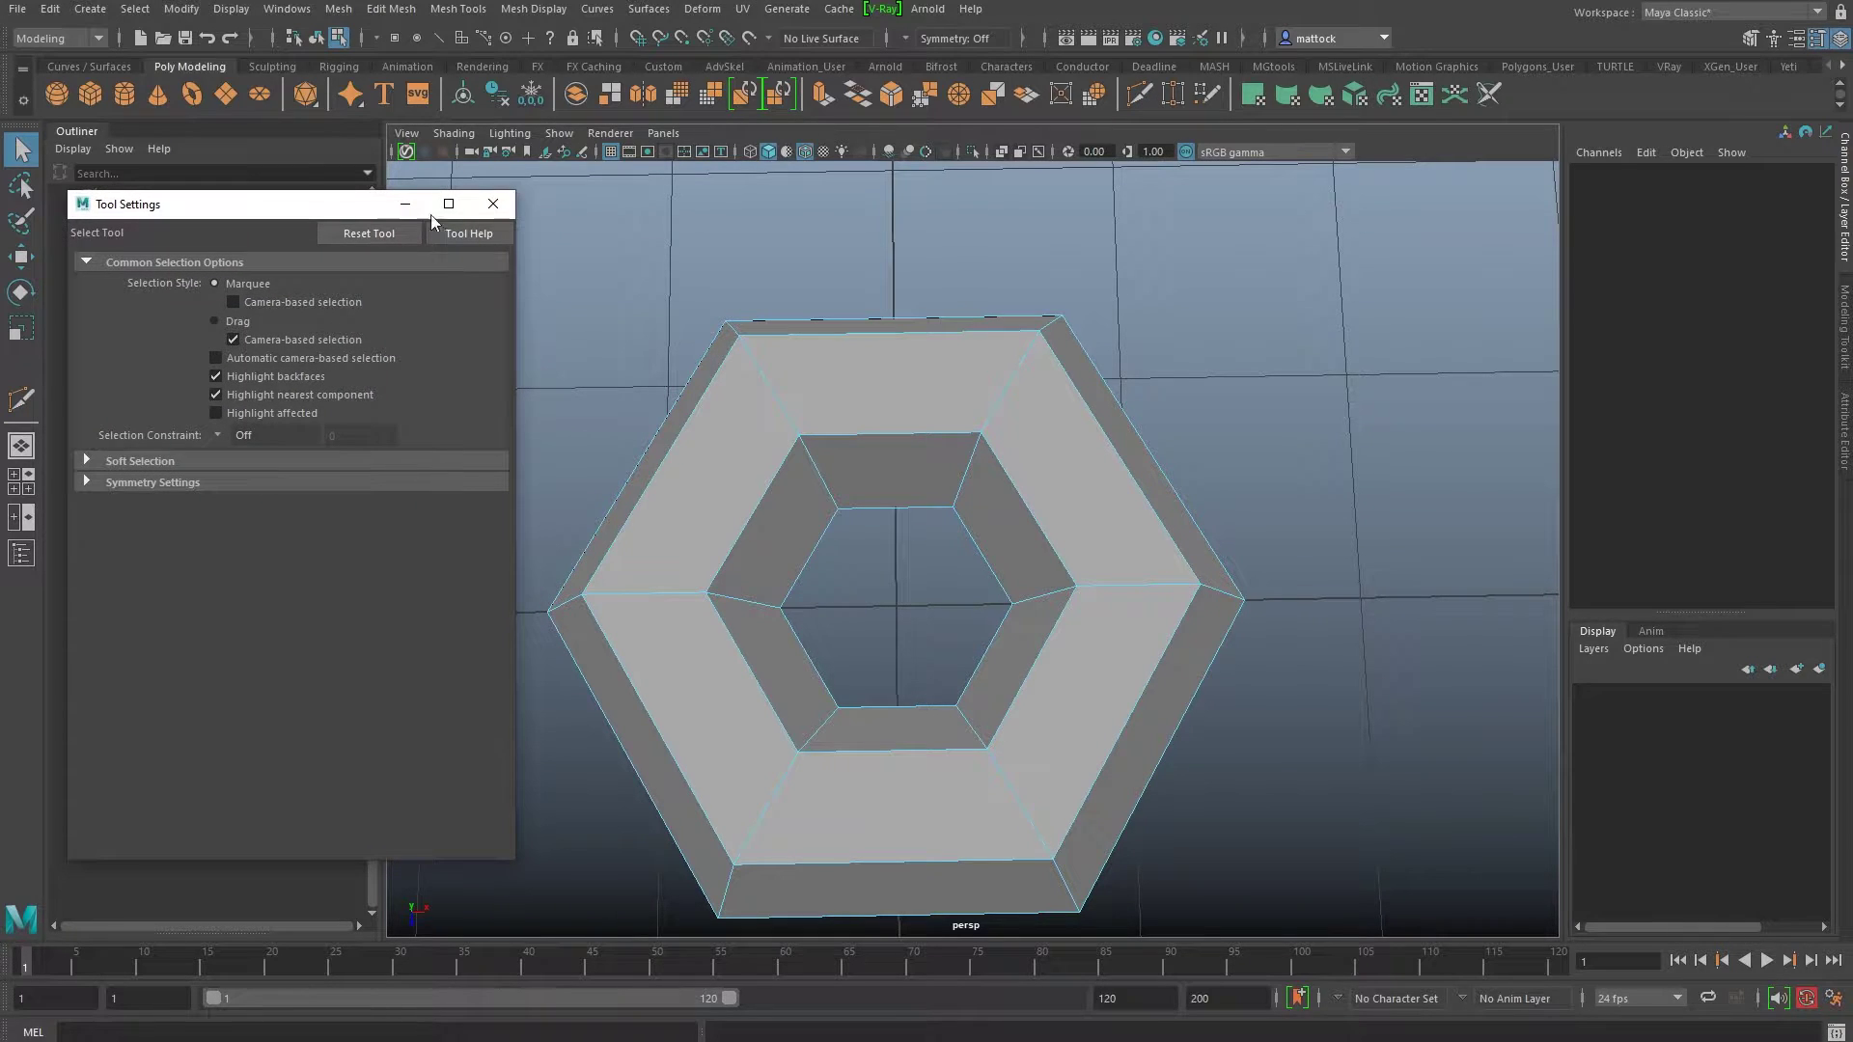
left_click(290, 12)
mouse_move(346, 75)
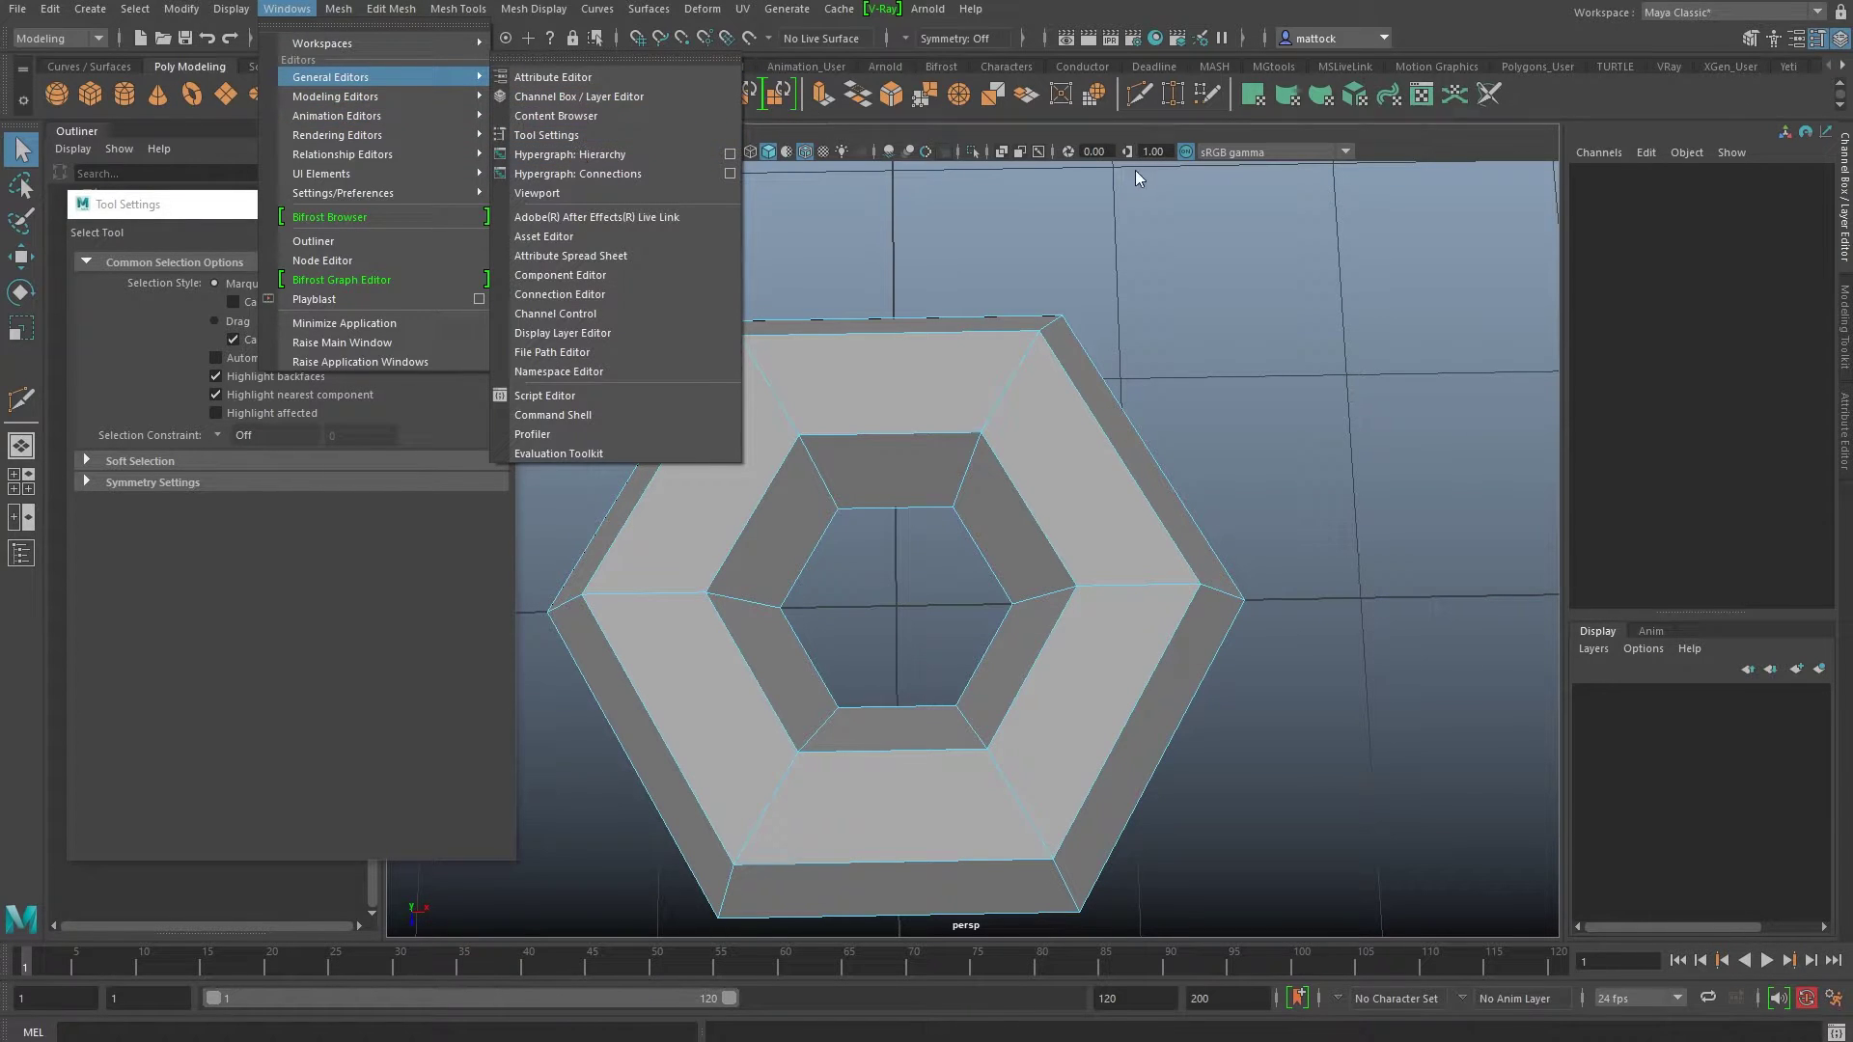
left_click(1139, 93)
left_click(1138, 94)
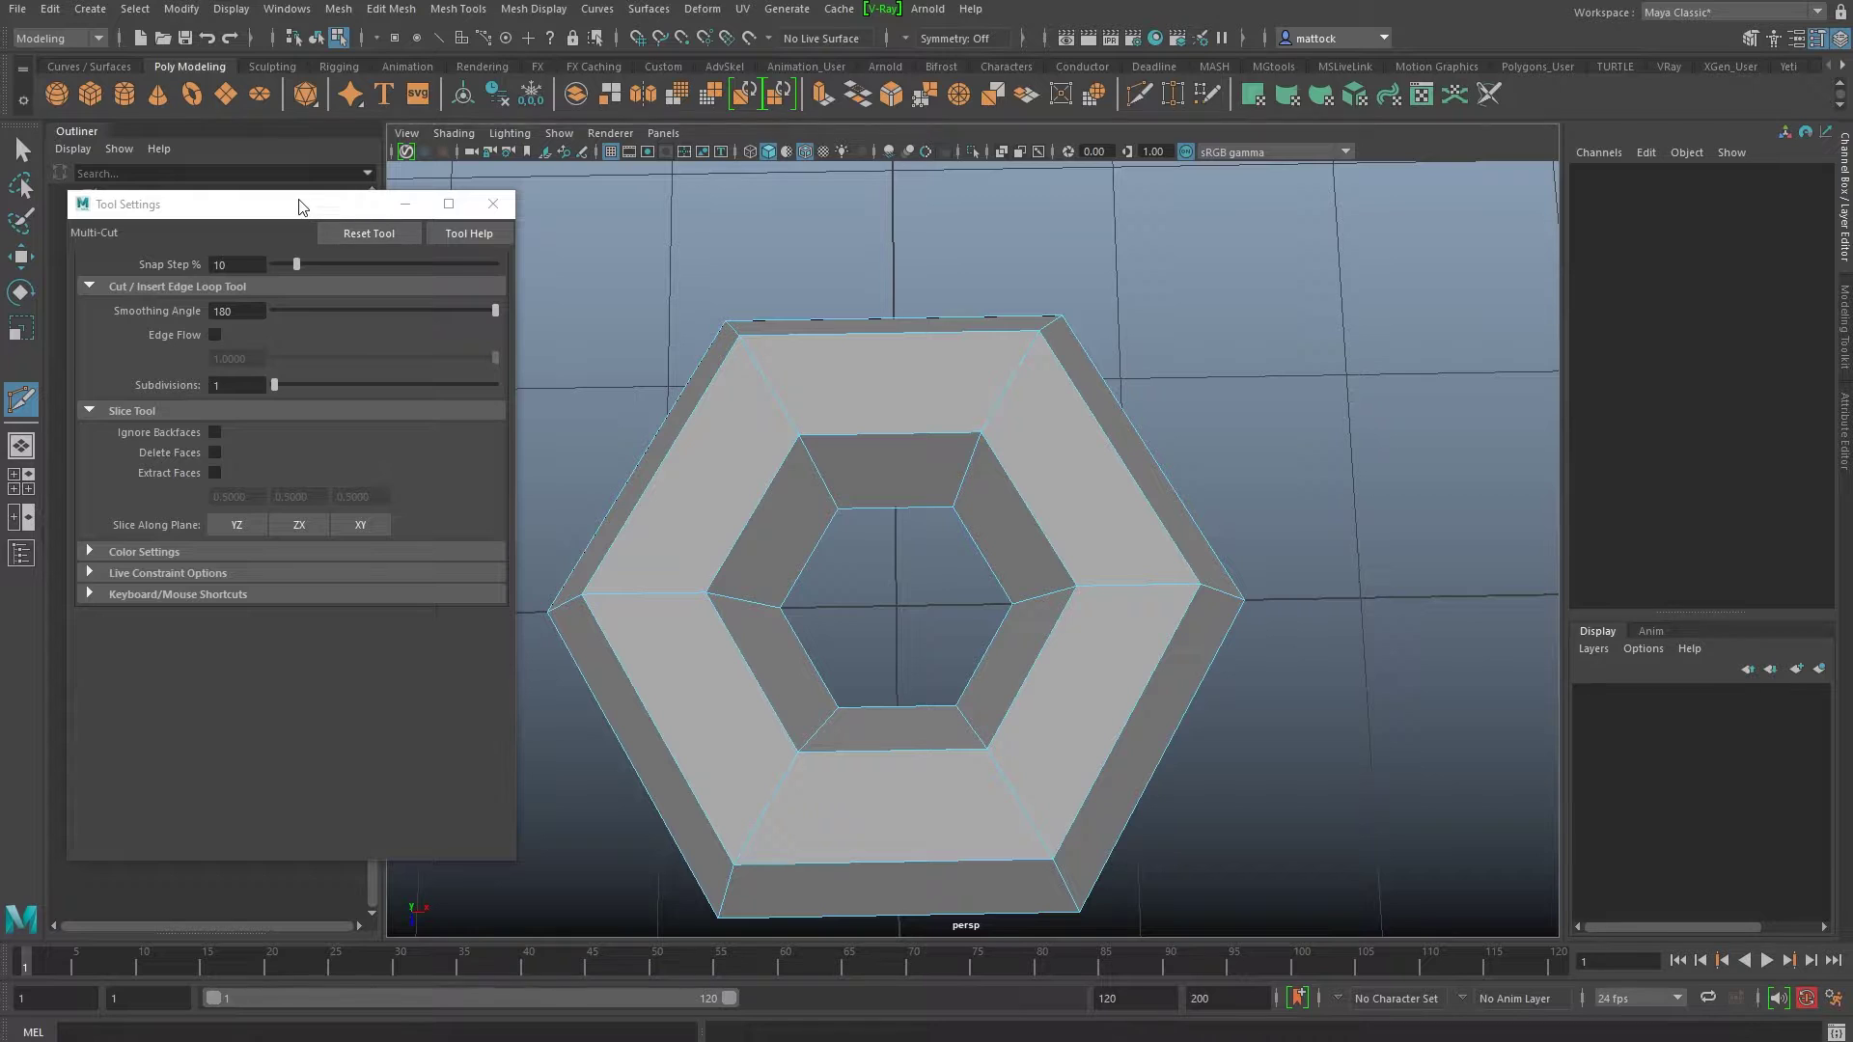
left_click_drag(298, 205, 318, 200)
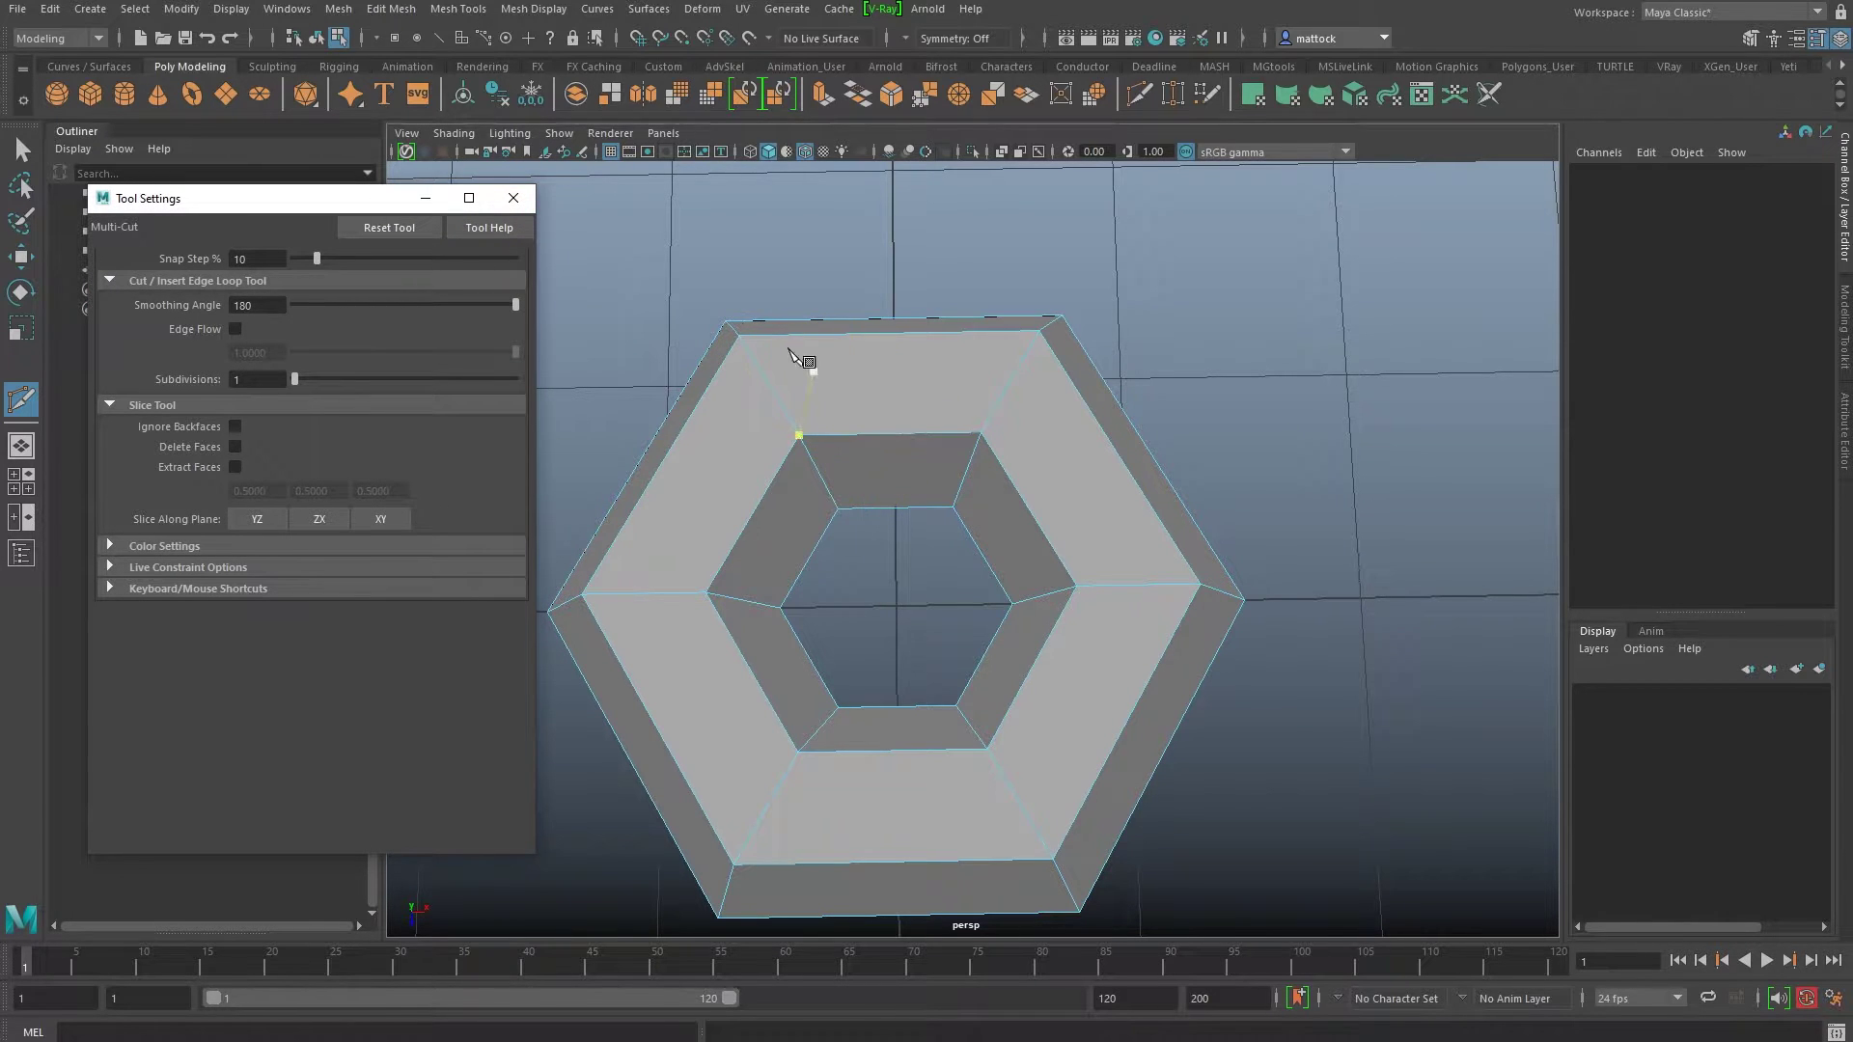
Step: Preview free and step-snapped Multi-Cut edge loops across a torus segment and around the hole's inner wall without inserting any
right_click_drag(778, 344, 964, 409, "alt")
left_click_drag(964, 410, 941, 388, "alt")
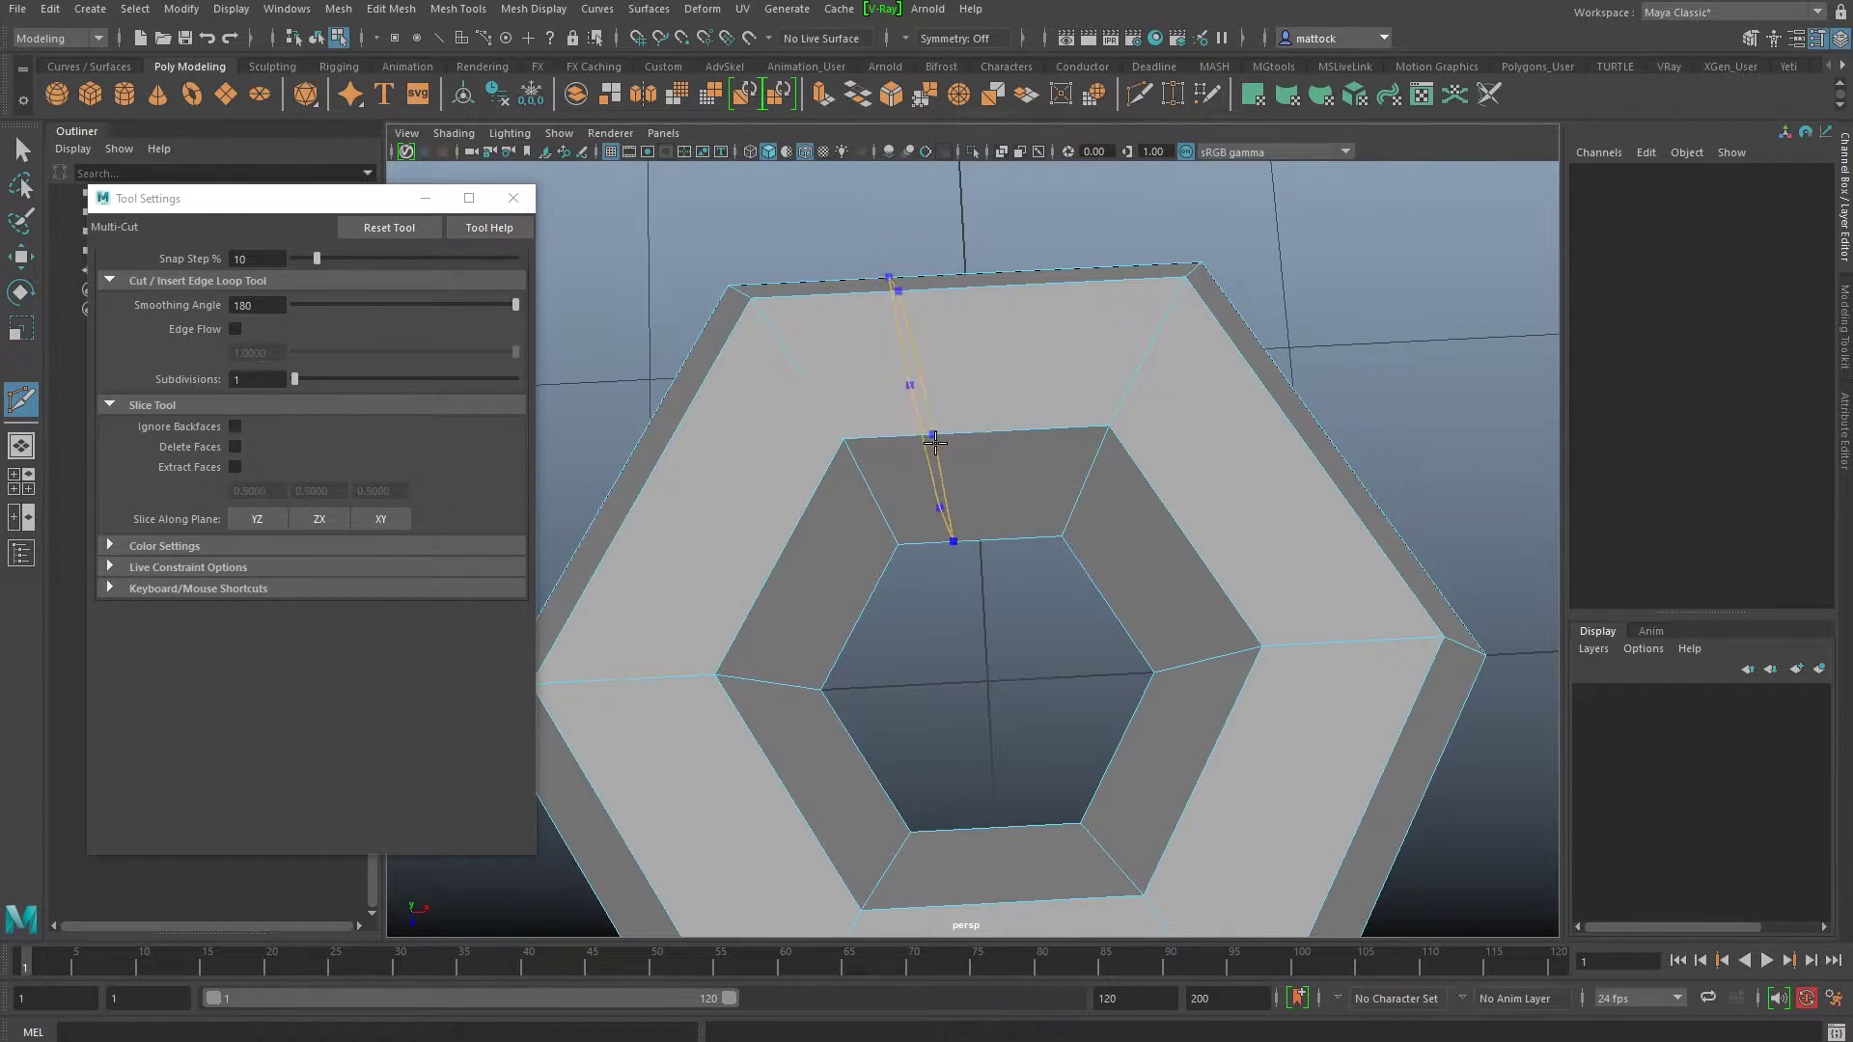
left_click(899, 544)
key("Escape")
left_click_drag(918, 488, 906, 436, "alt")
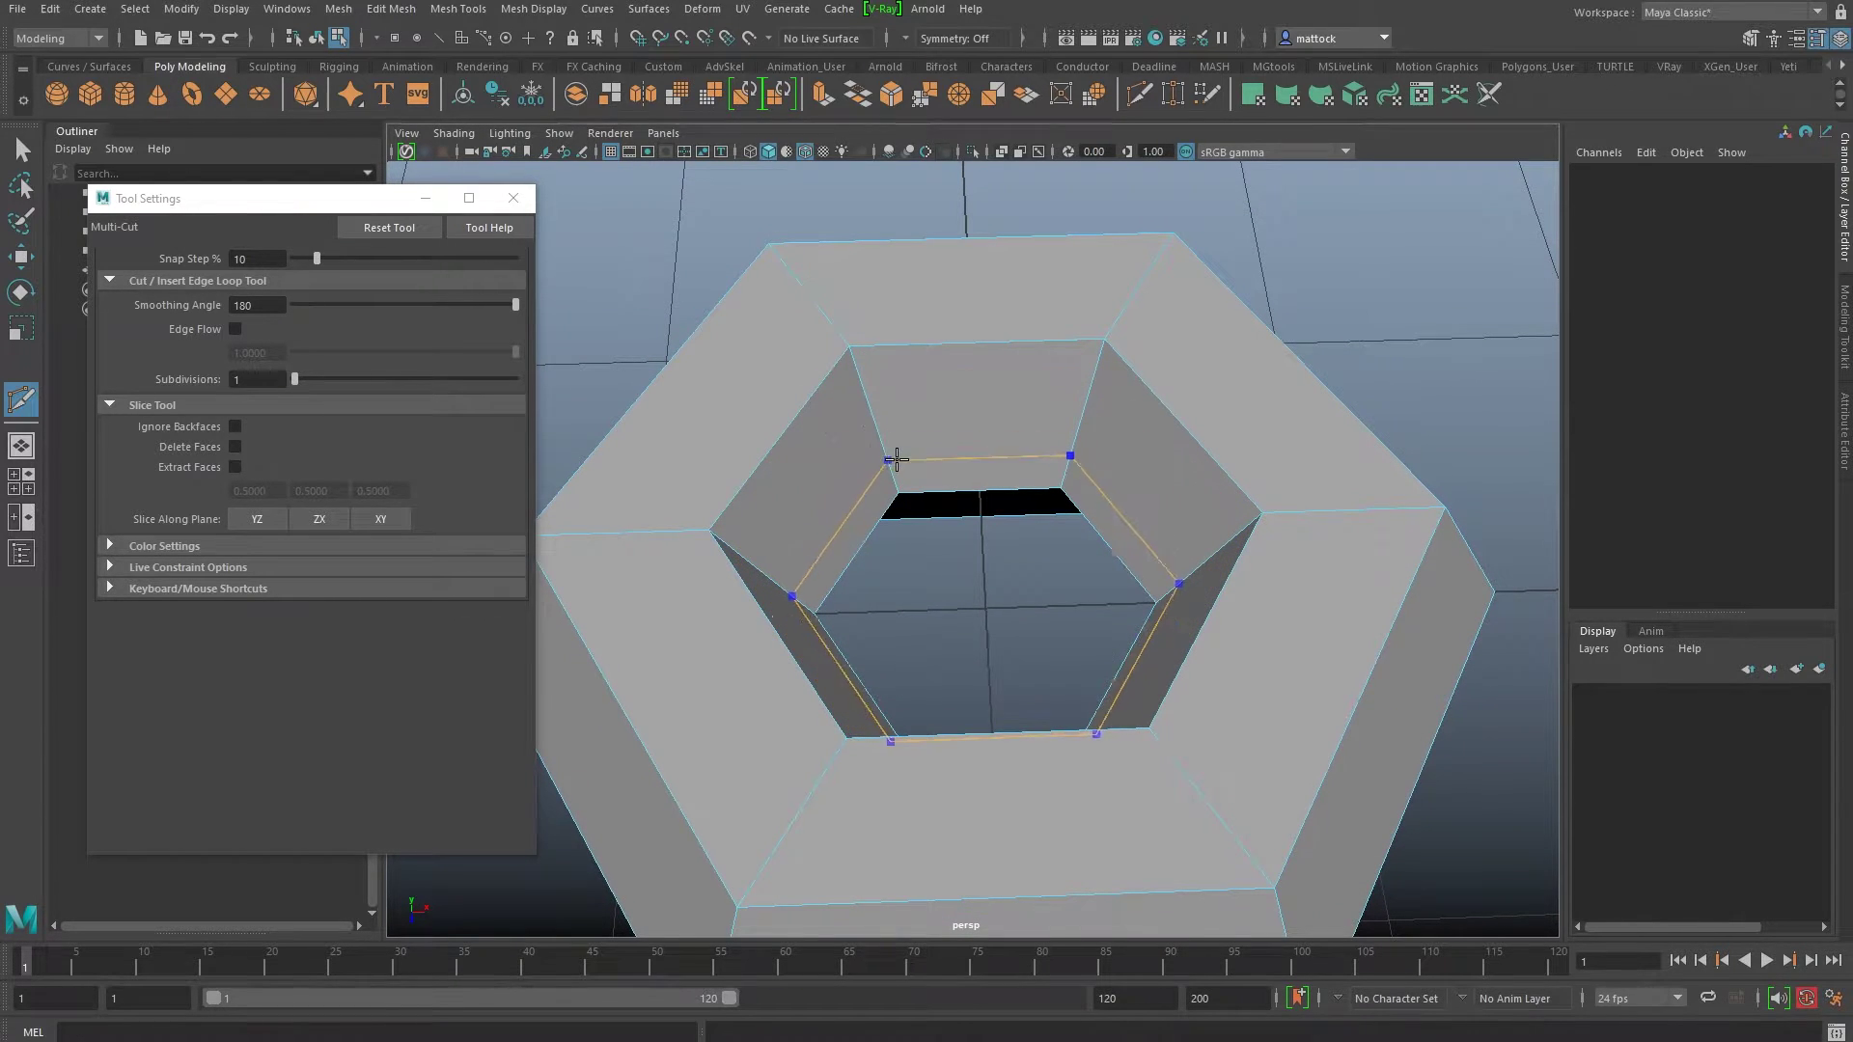
left_click_drag(925, 281, 918, 331, "alt")
key("ctrl")
key("ctrl+shift")
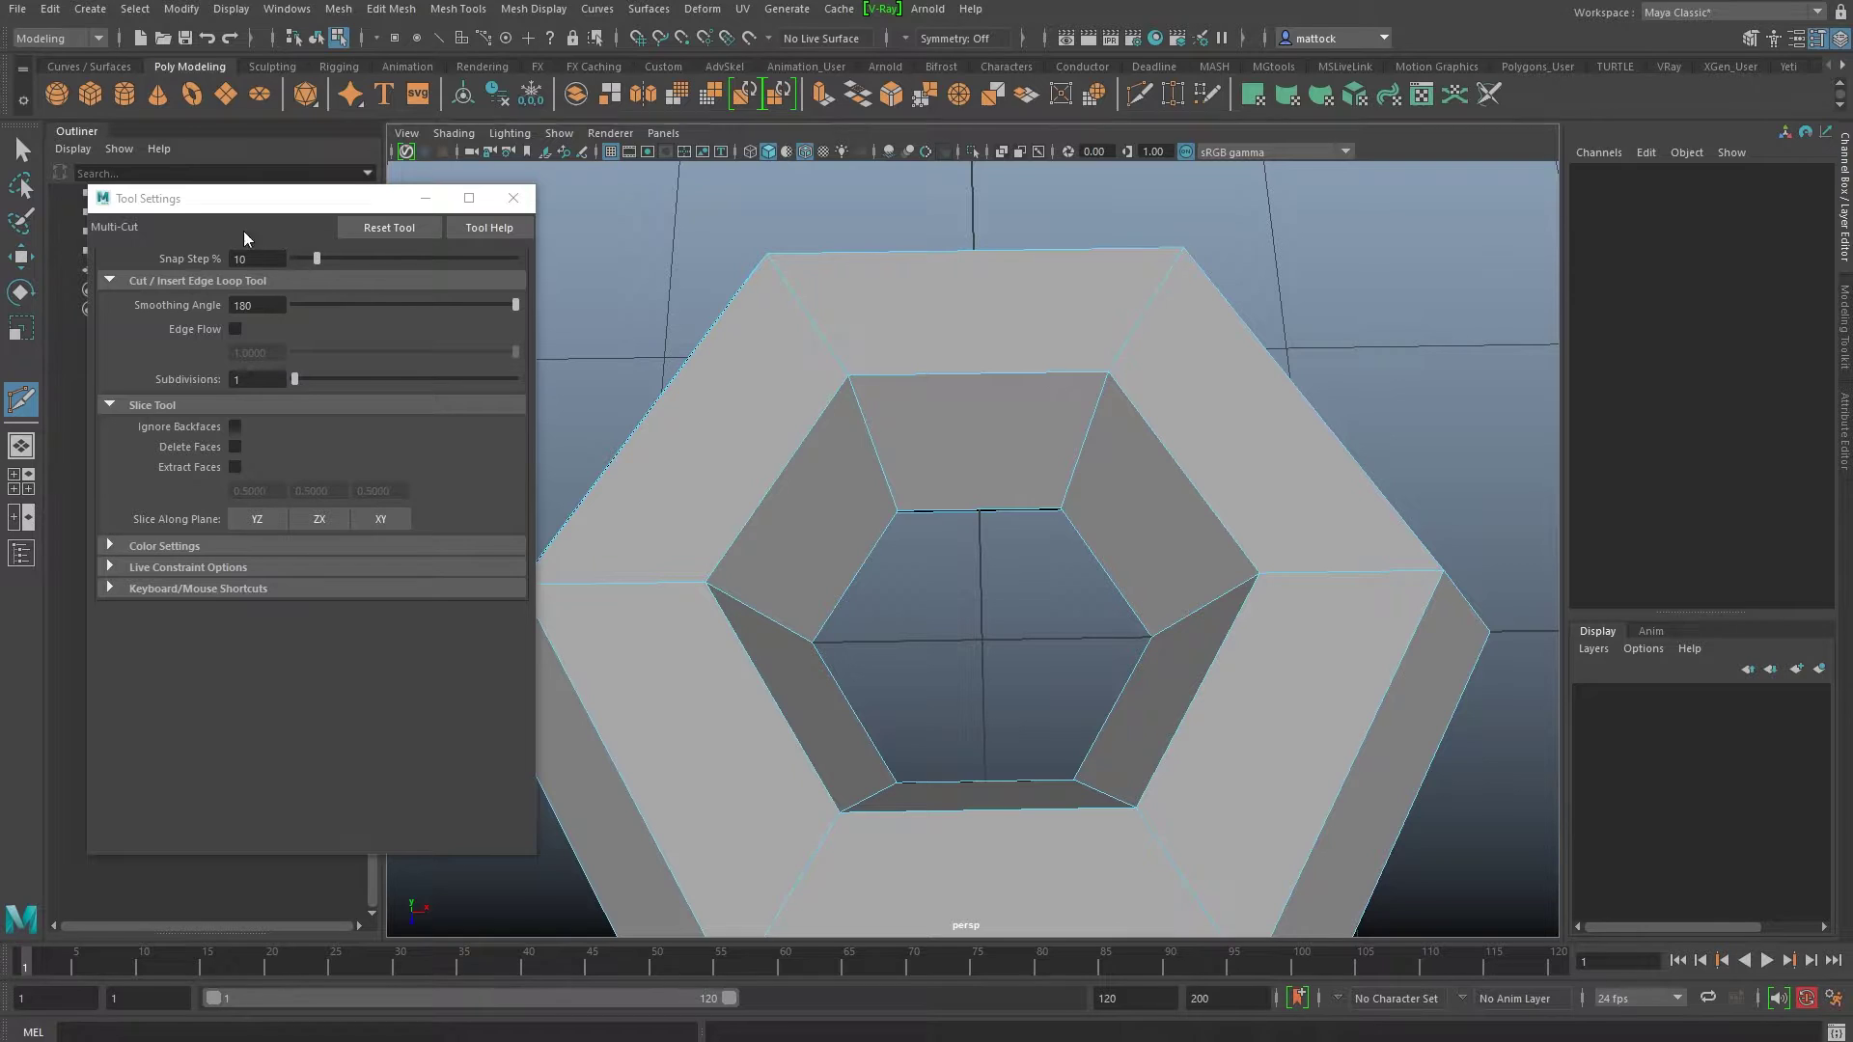
Step: Set the Multi-Cut tool's Snap Step % to 50 and preview the snapped edge loop on the inner wall
left_click_drag(270, 258, 221, 261)
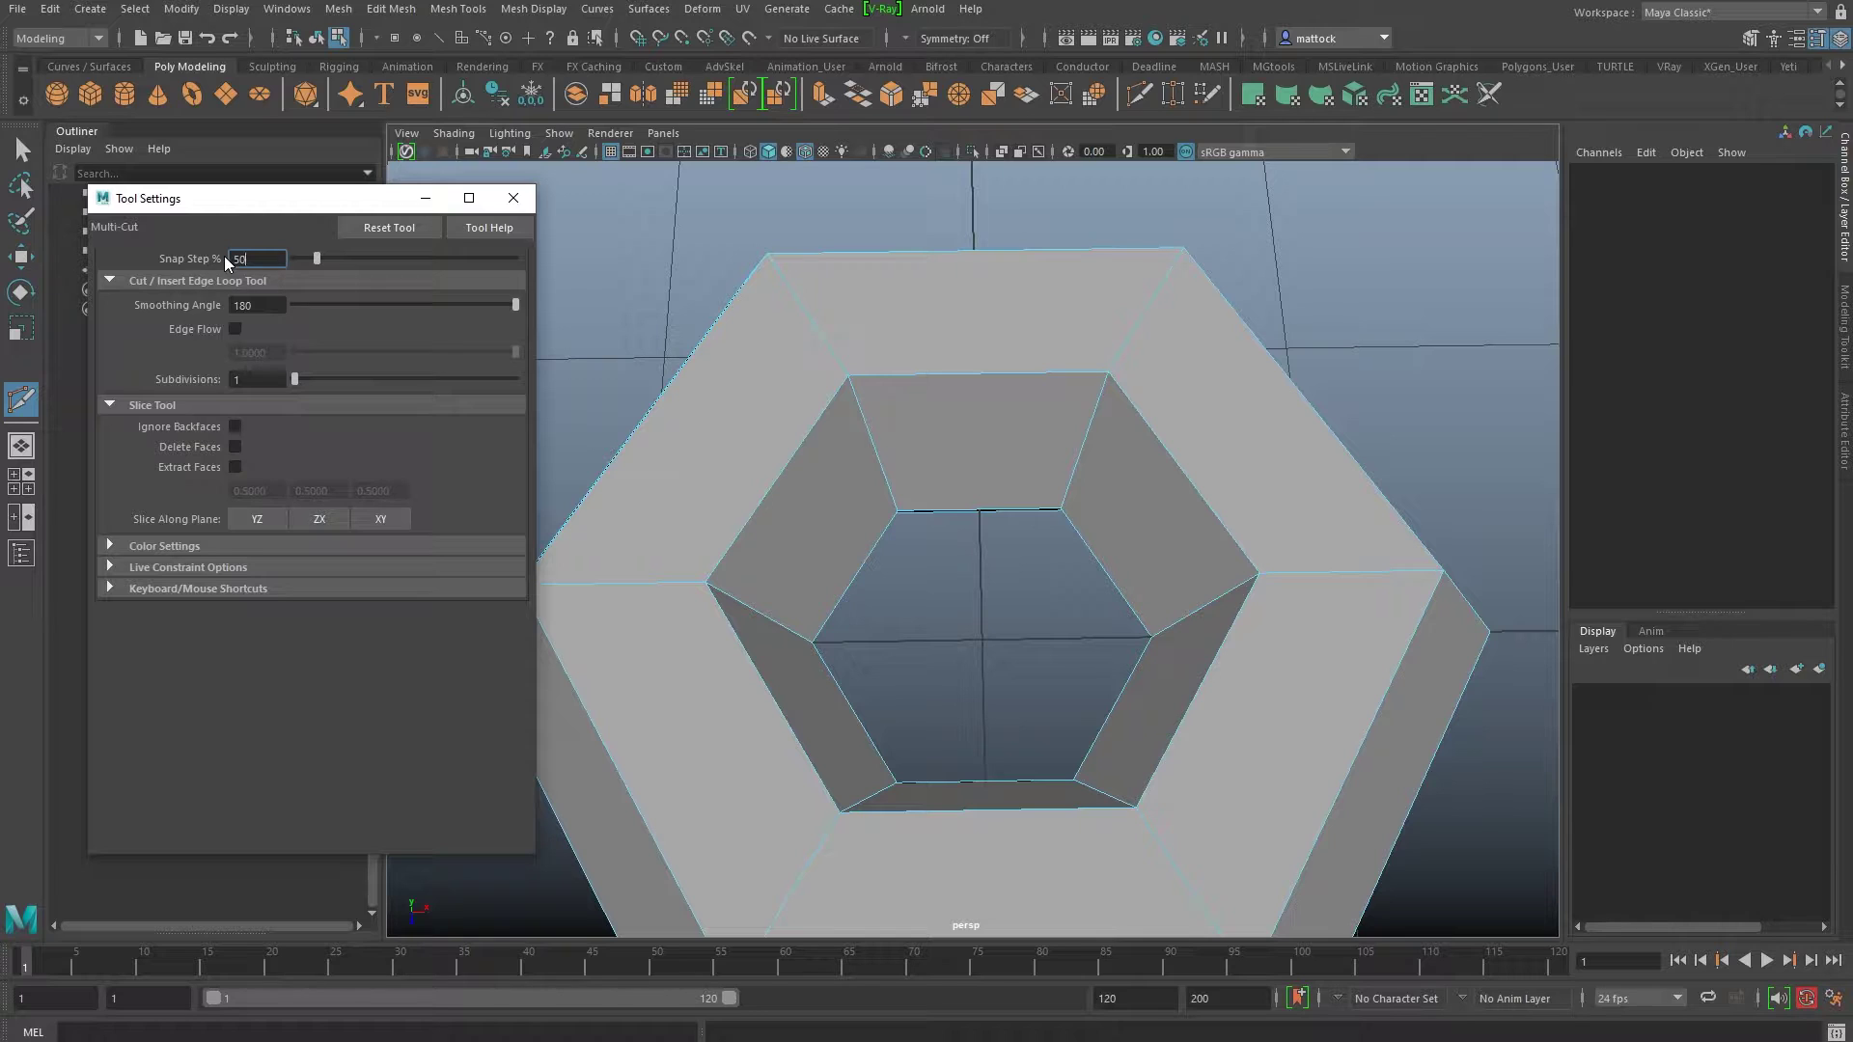
key("Return")
key("ctrl+shift")
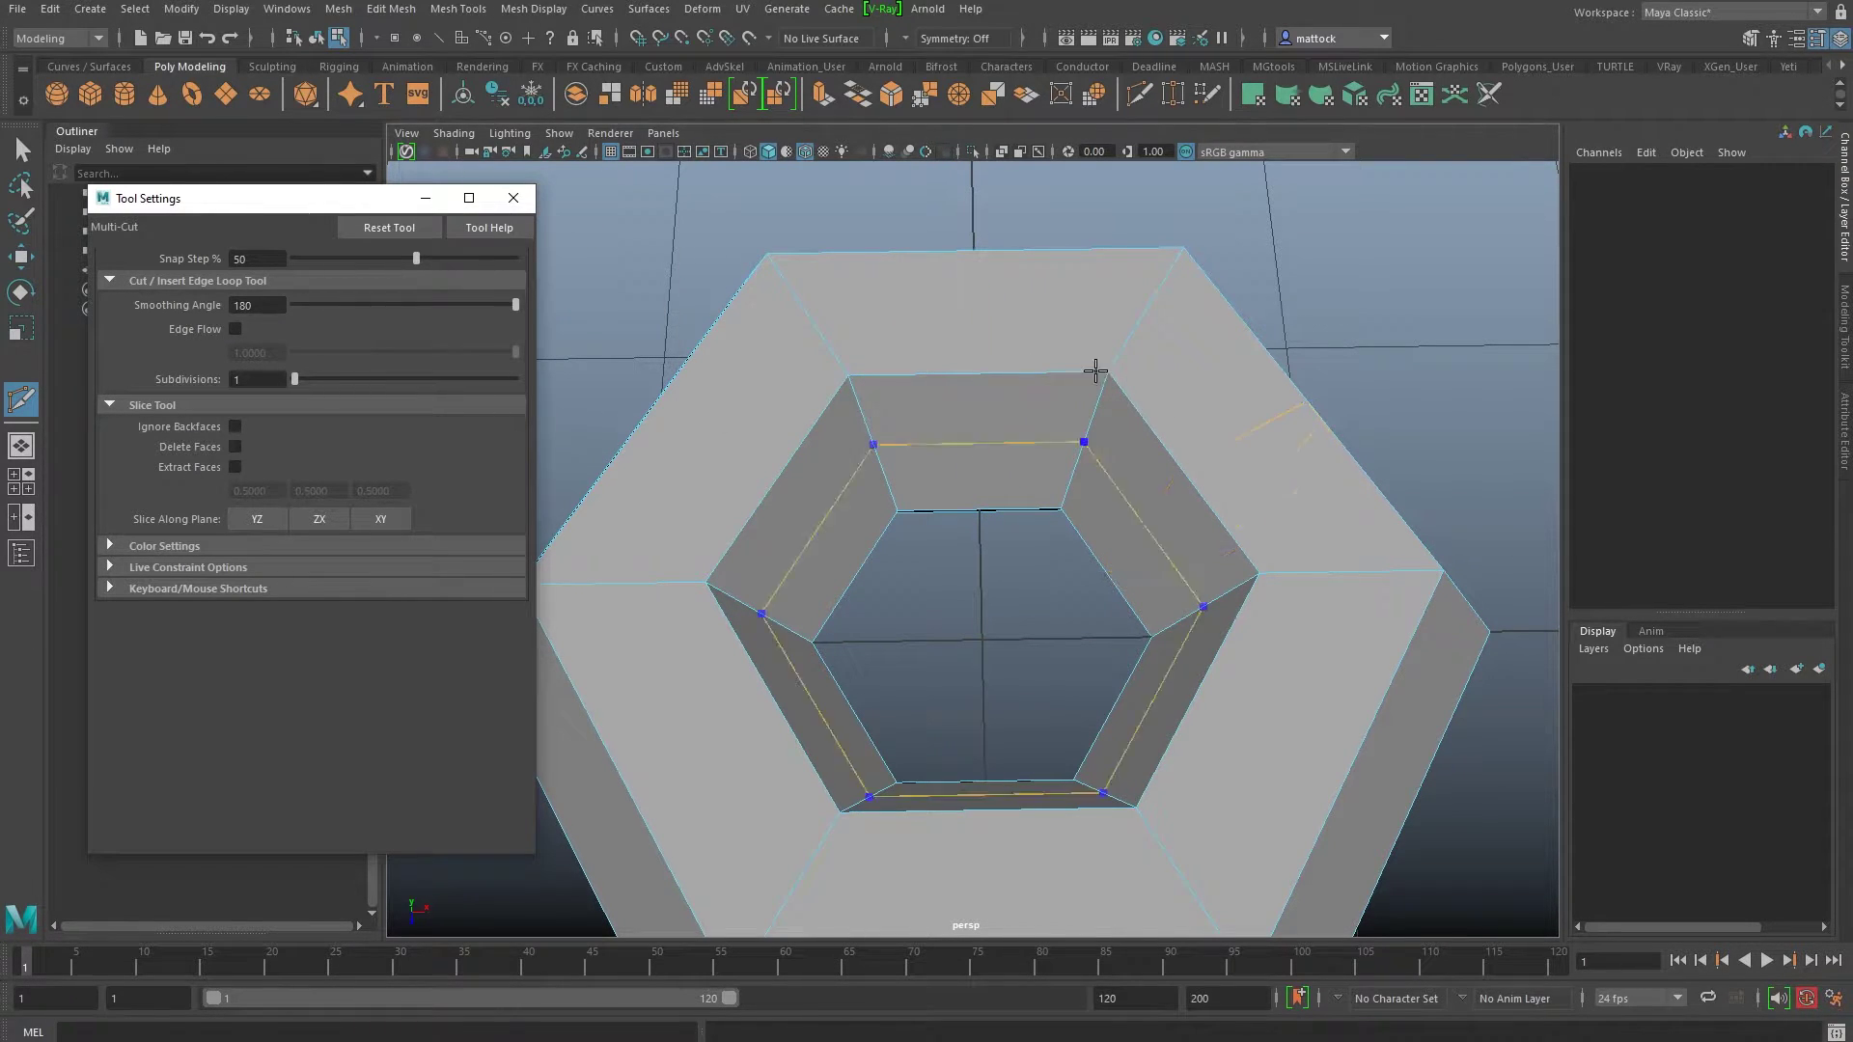
Step: Insert a snapped Multi-Cut edge loop across the middle of the torus's far segment
right_click_drag(1173, 353, 1145, 310, "alt")
left_click_drag(1146, 310, 988, 380, "alt")
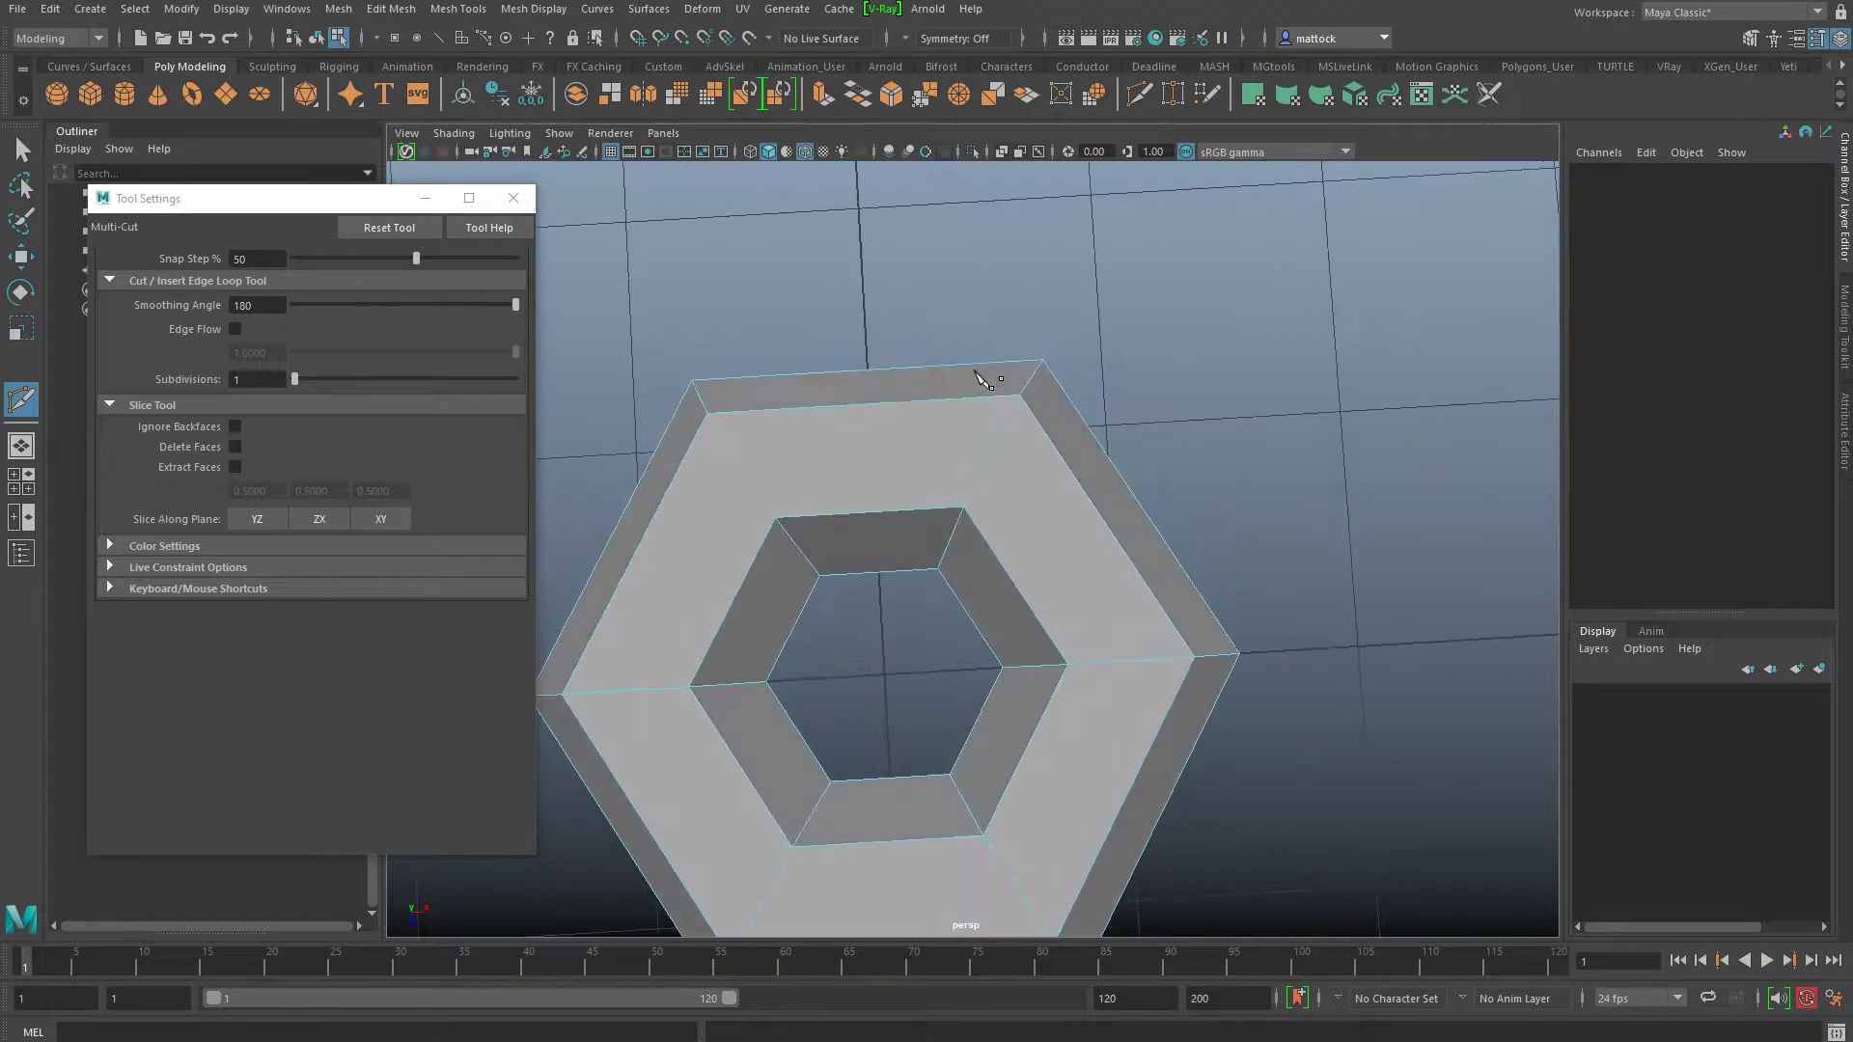
middle_click_drag(782, 461, 874, 370, "alt")
left_click_drag(873, 370, 877, 476, "alt")
scroll(879, 479, "up", 2)
middle_click_drag(879, 479, 918, 545, "alt")
left_click_drag(920, 546, 917, 530, "alt")
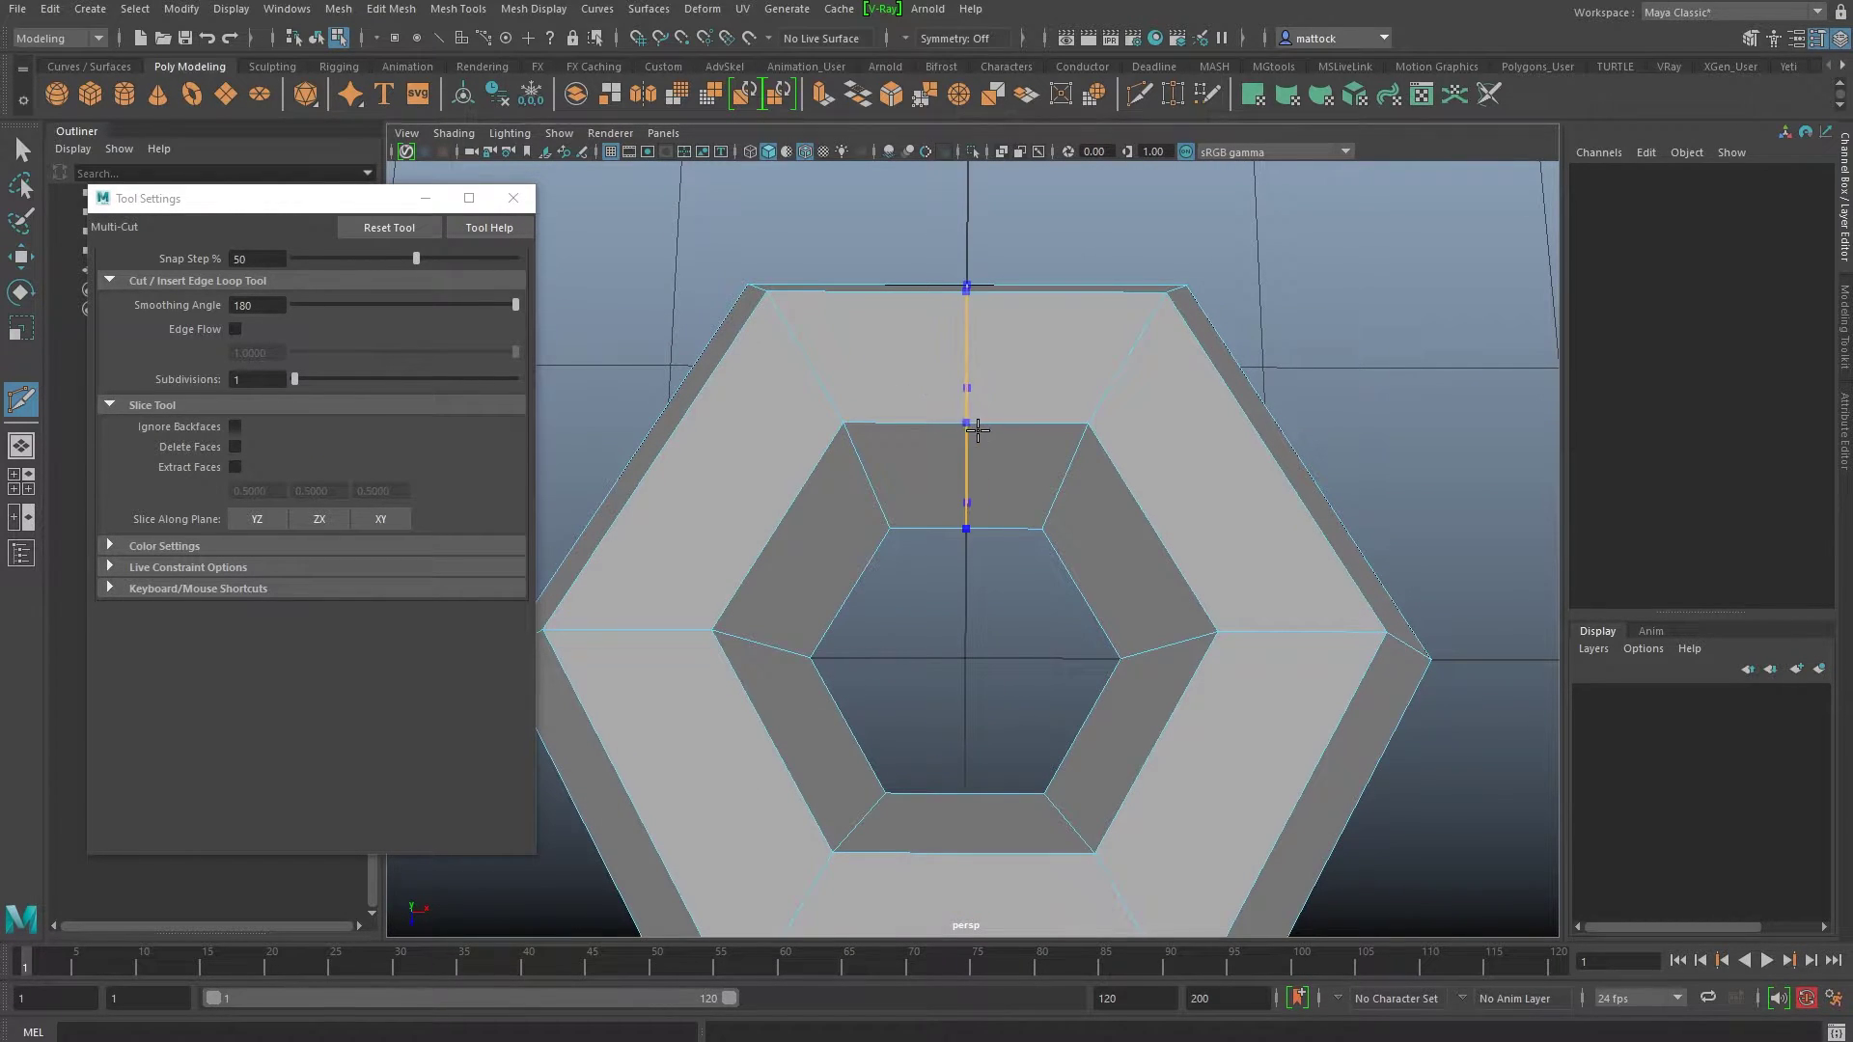
left_click(971, 426, "ctrl+shift")
Step: Select the edge loop in the middle of the far segment and move it outward, away from the hole, to round the ring
left_click(21, 150)
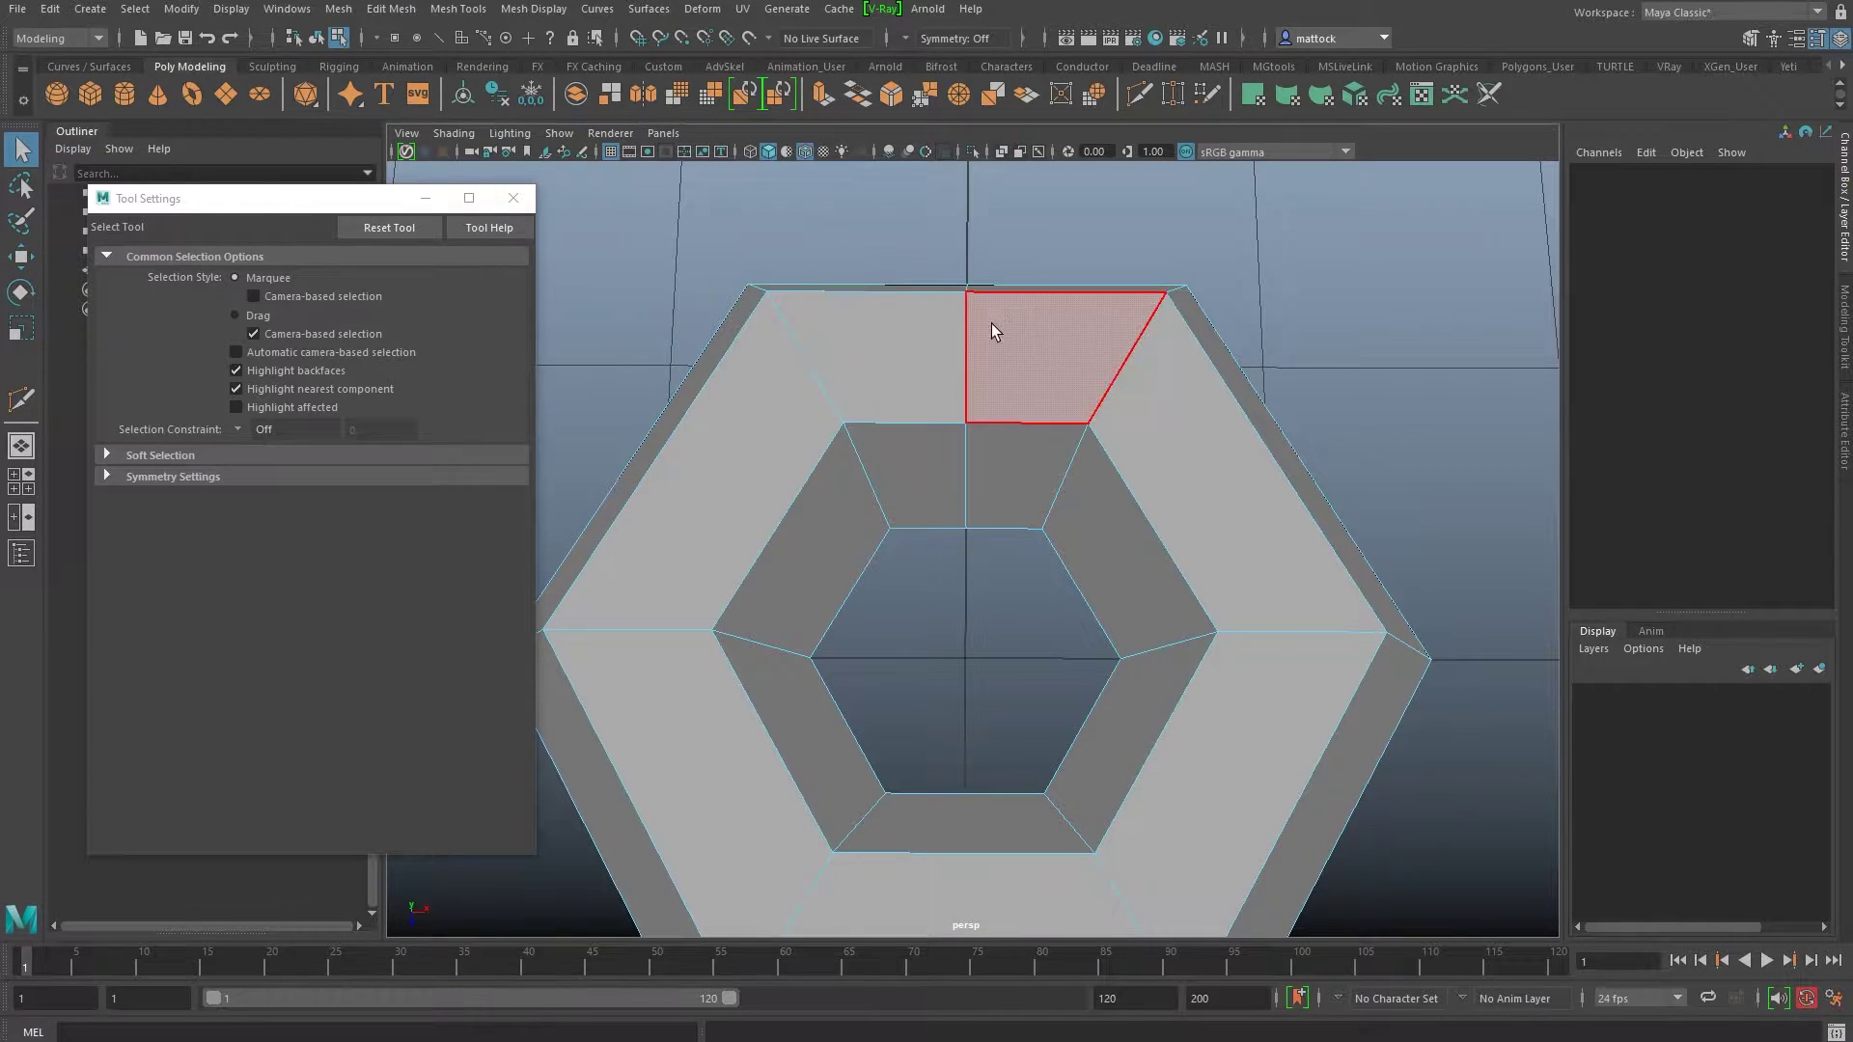
right_click_drag(987, 334, 994, 284)
left_click(963, 344)
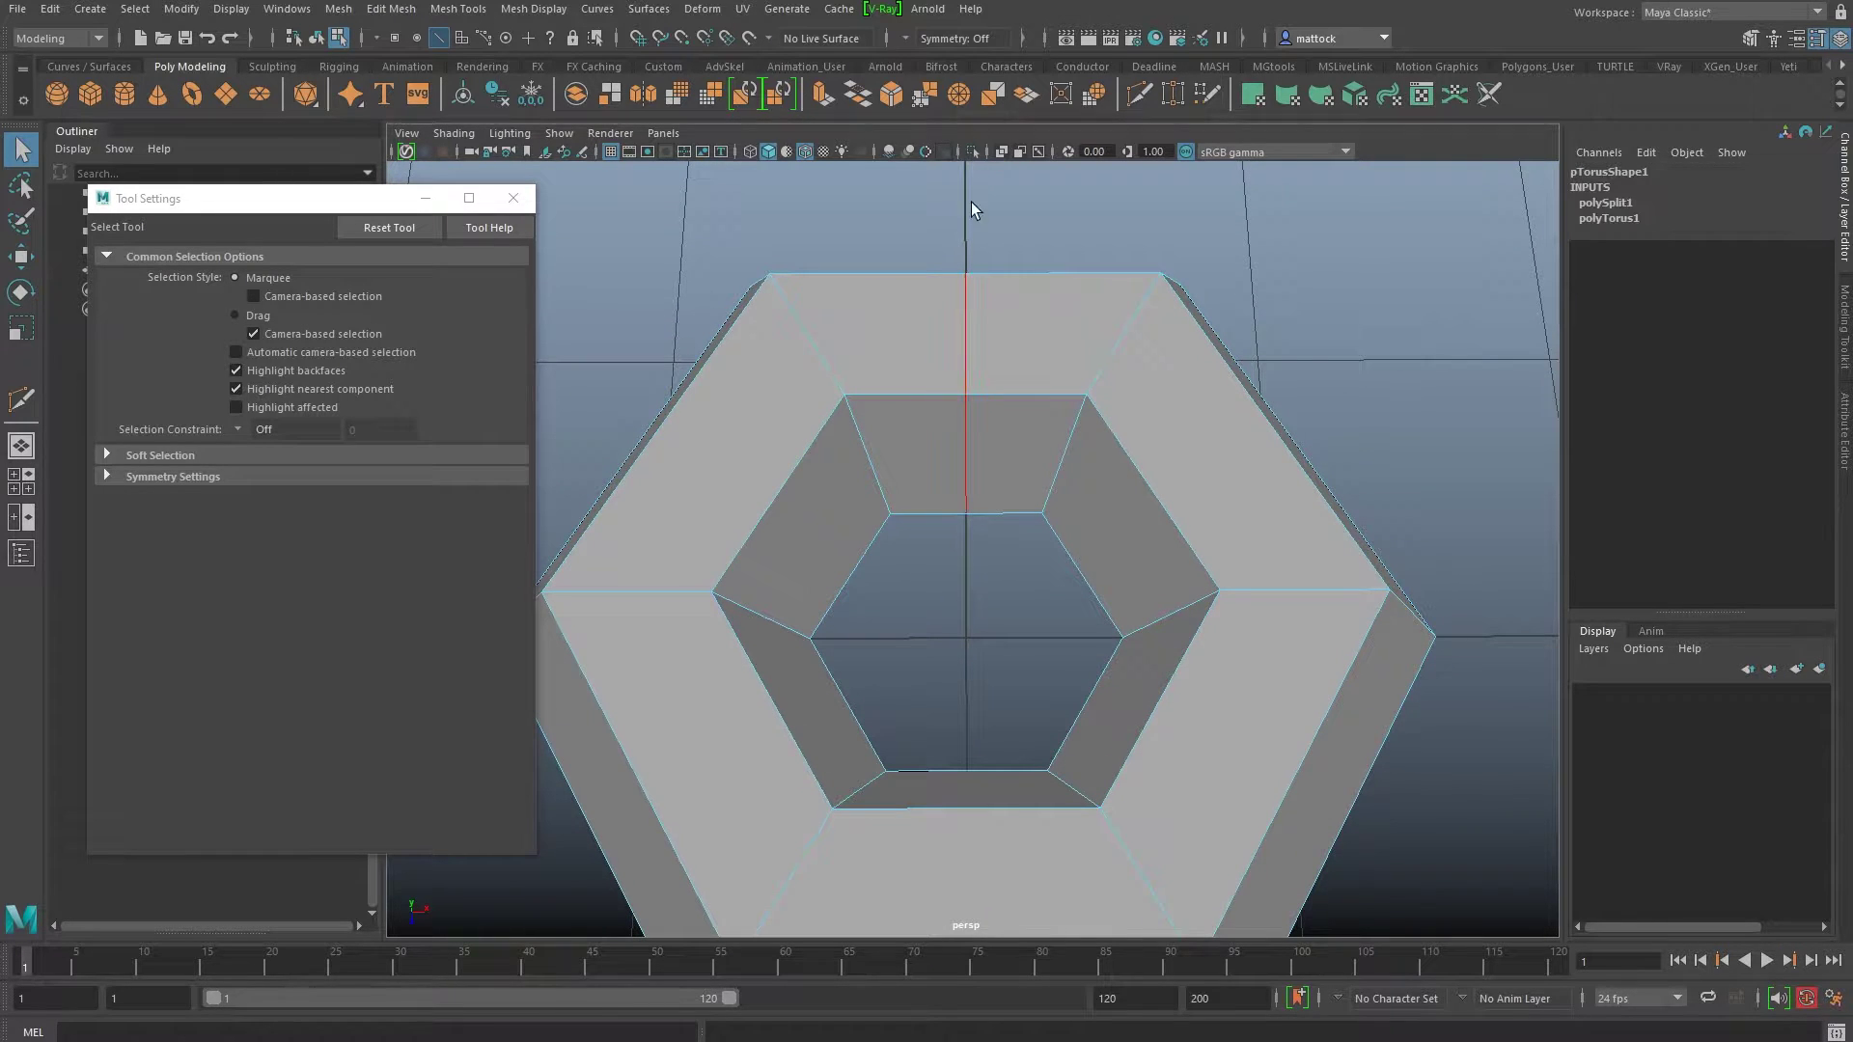
left_click_drag(982, 371, 1009, 410, "alt")
key("w")
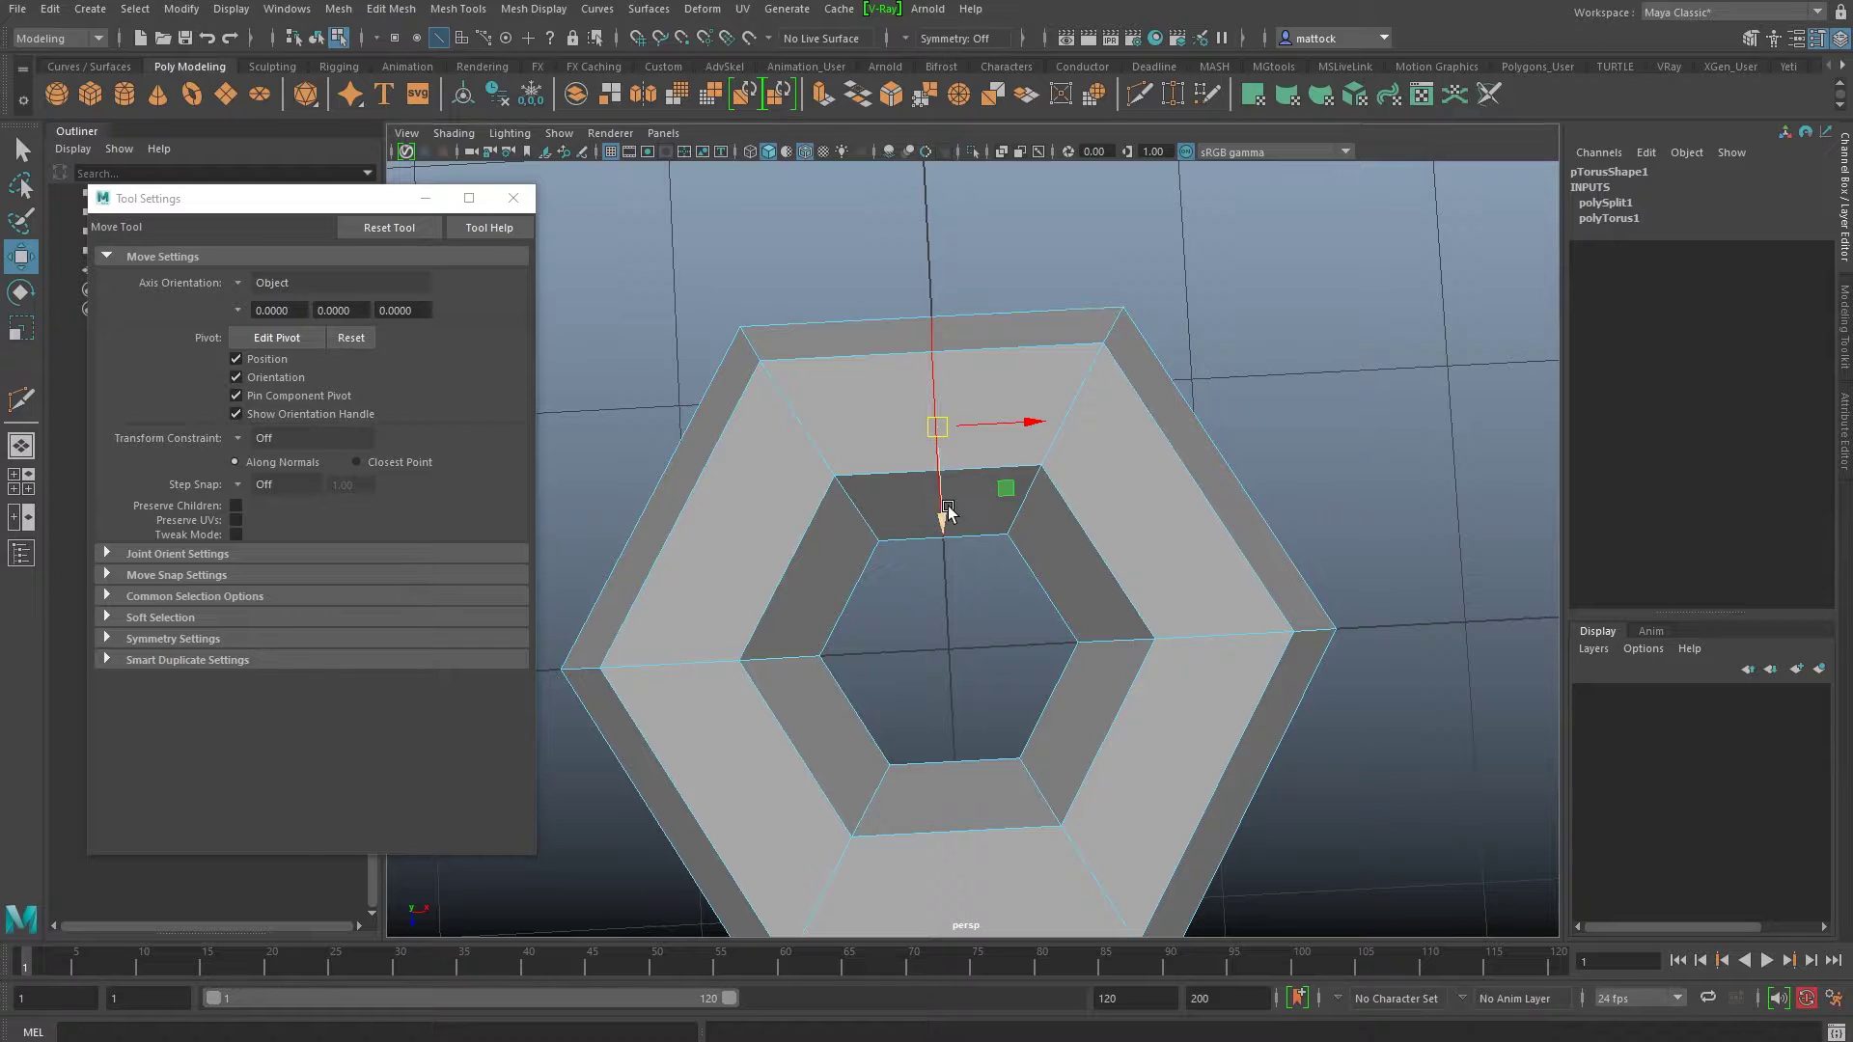
left_click_drag(946, 515, 942, 478)
Step: Insert a centred Multi-Cut edge loop across the adjacent segment on the +X side and move it outward to round the ring
key("y")
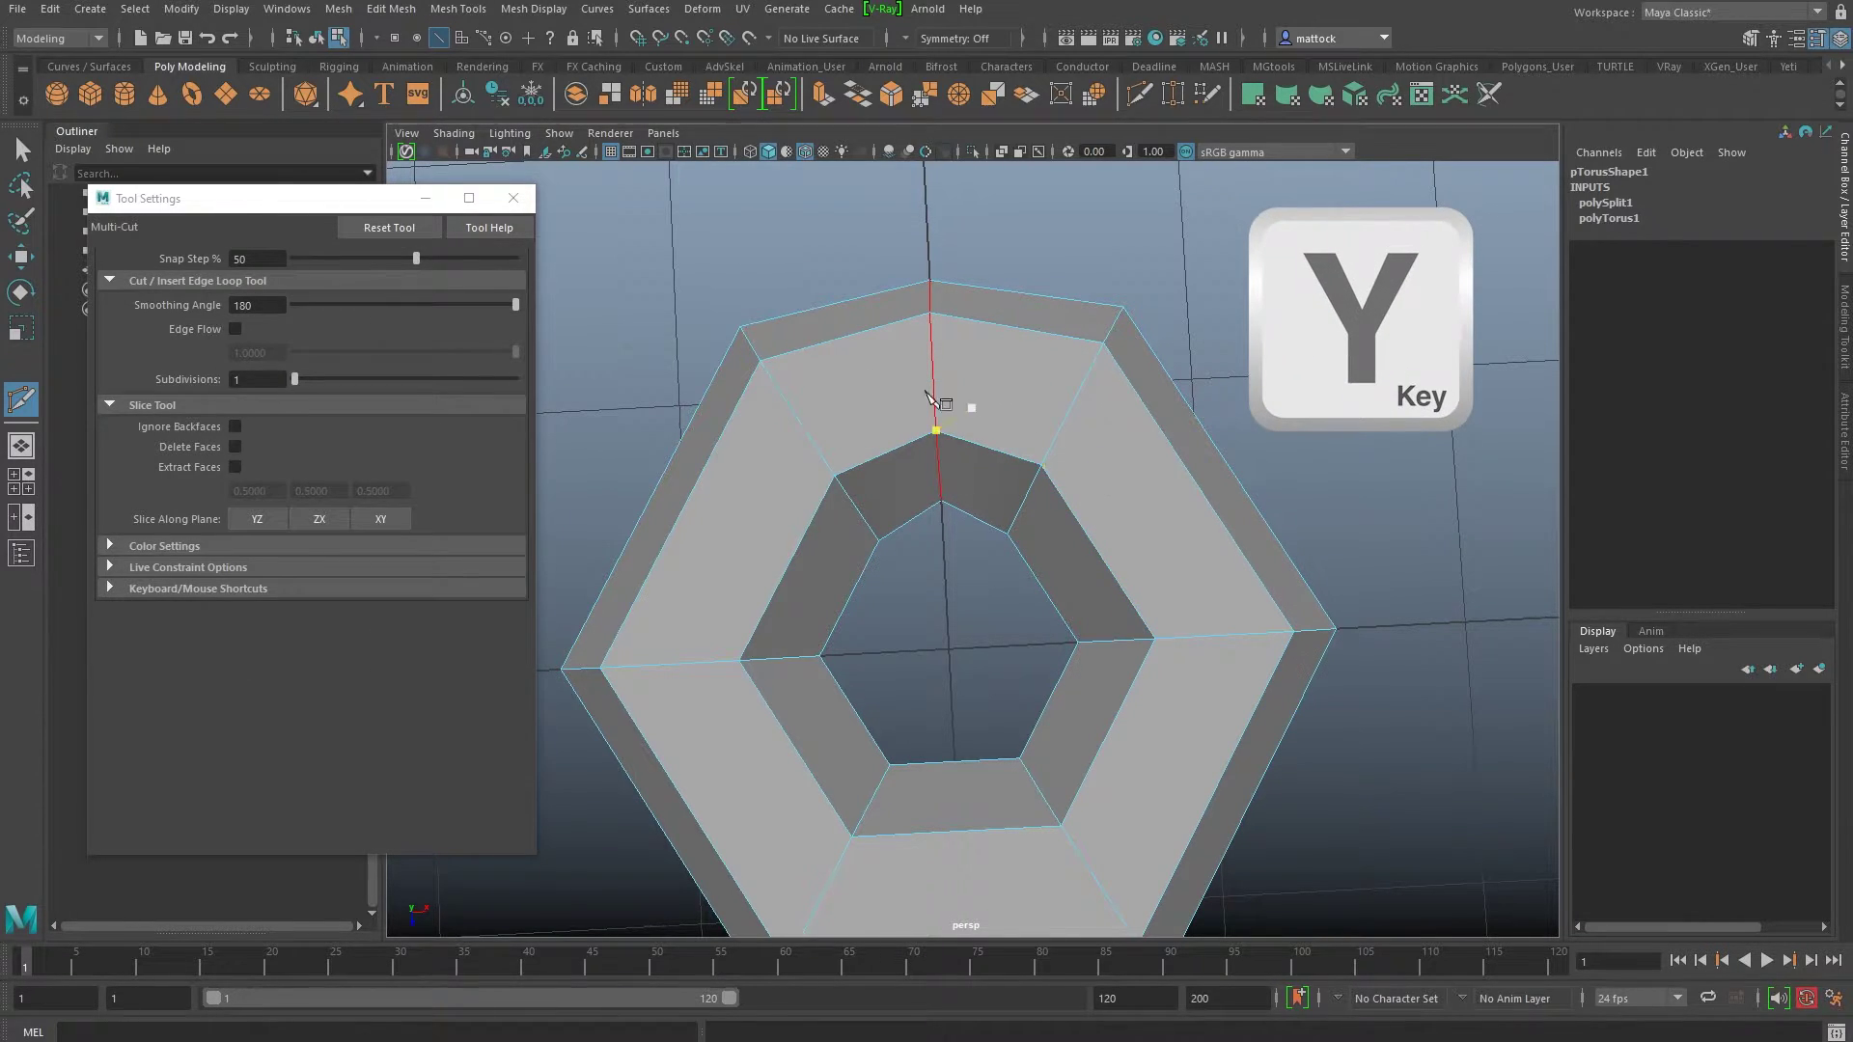
left_click(1097, 545, "ctrl")
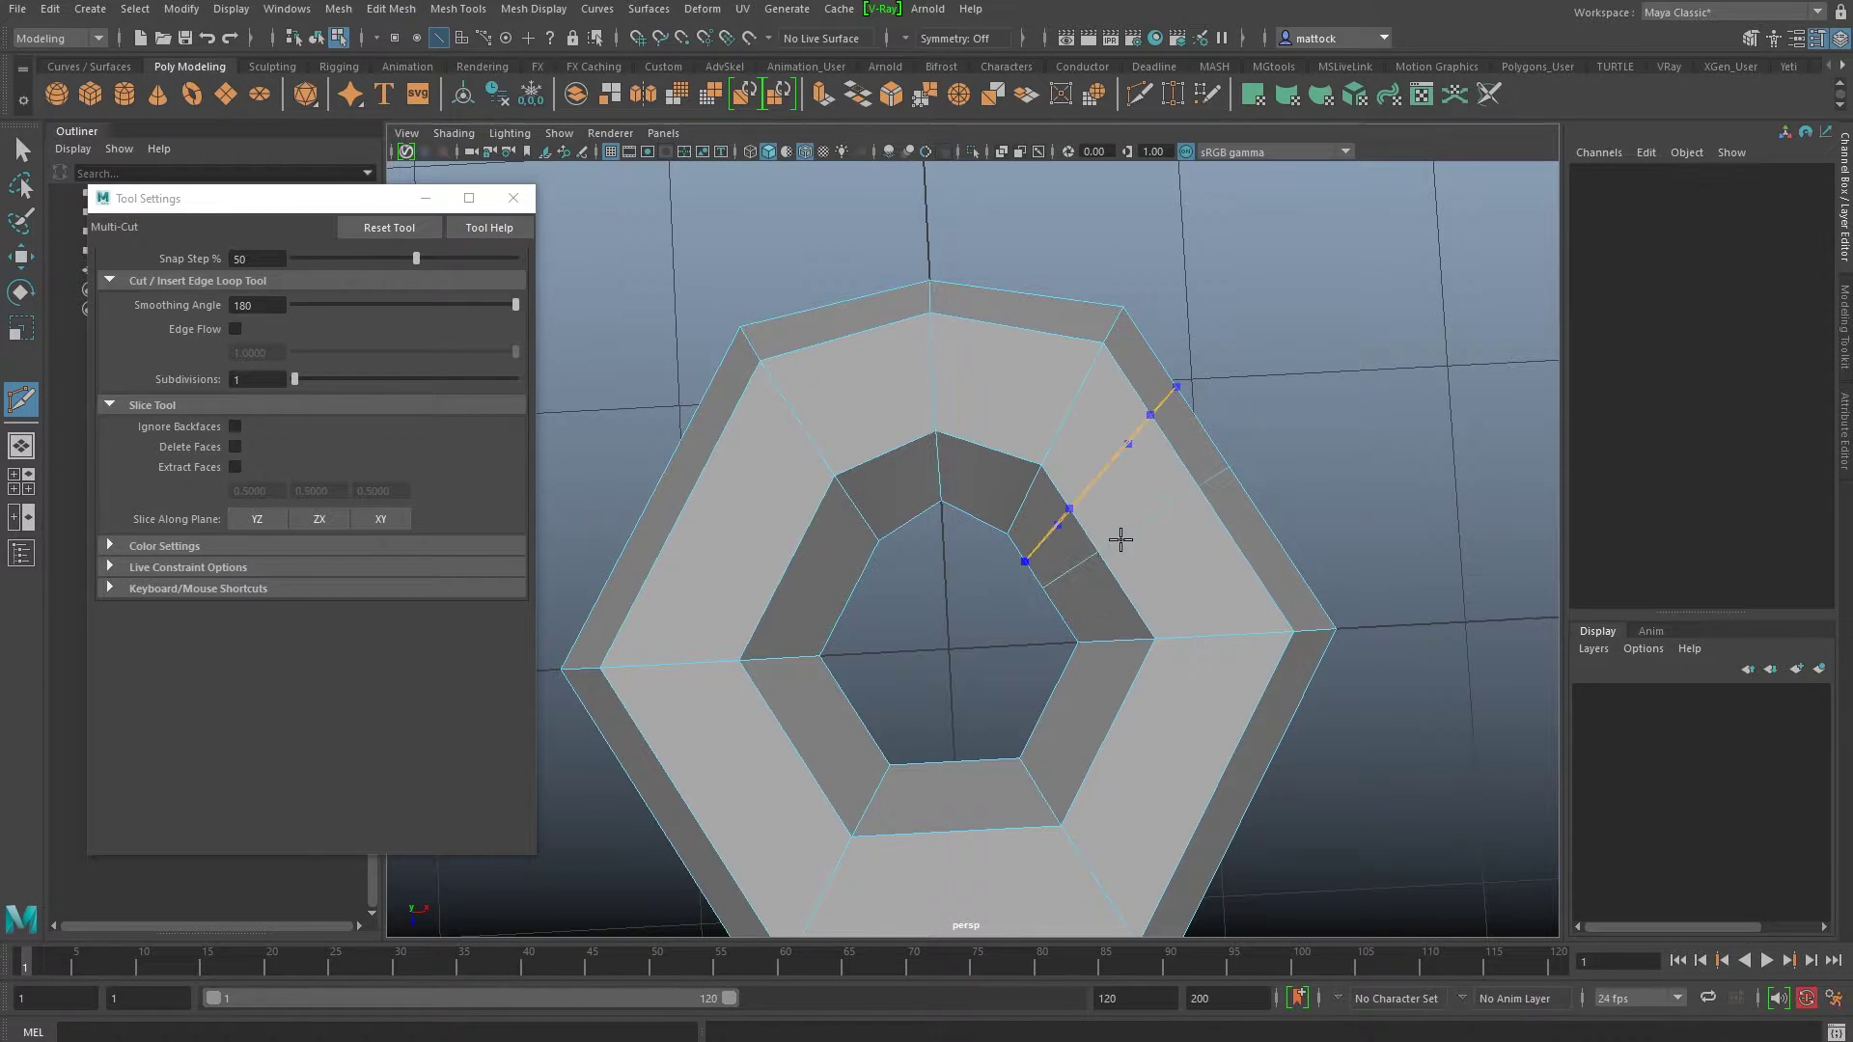
key("q")
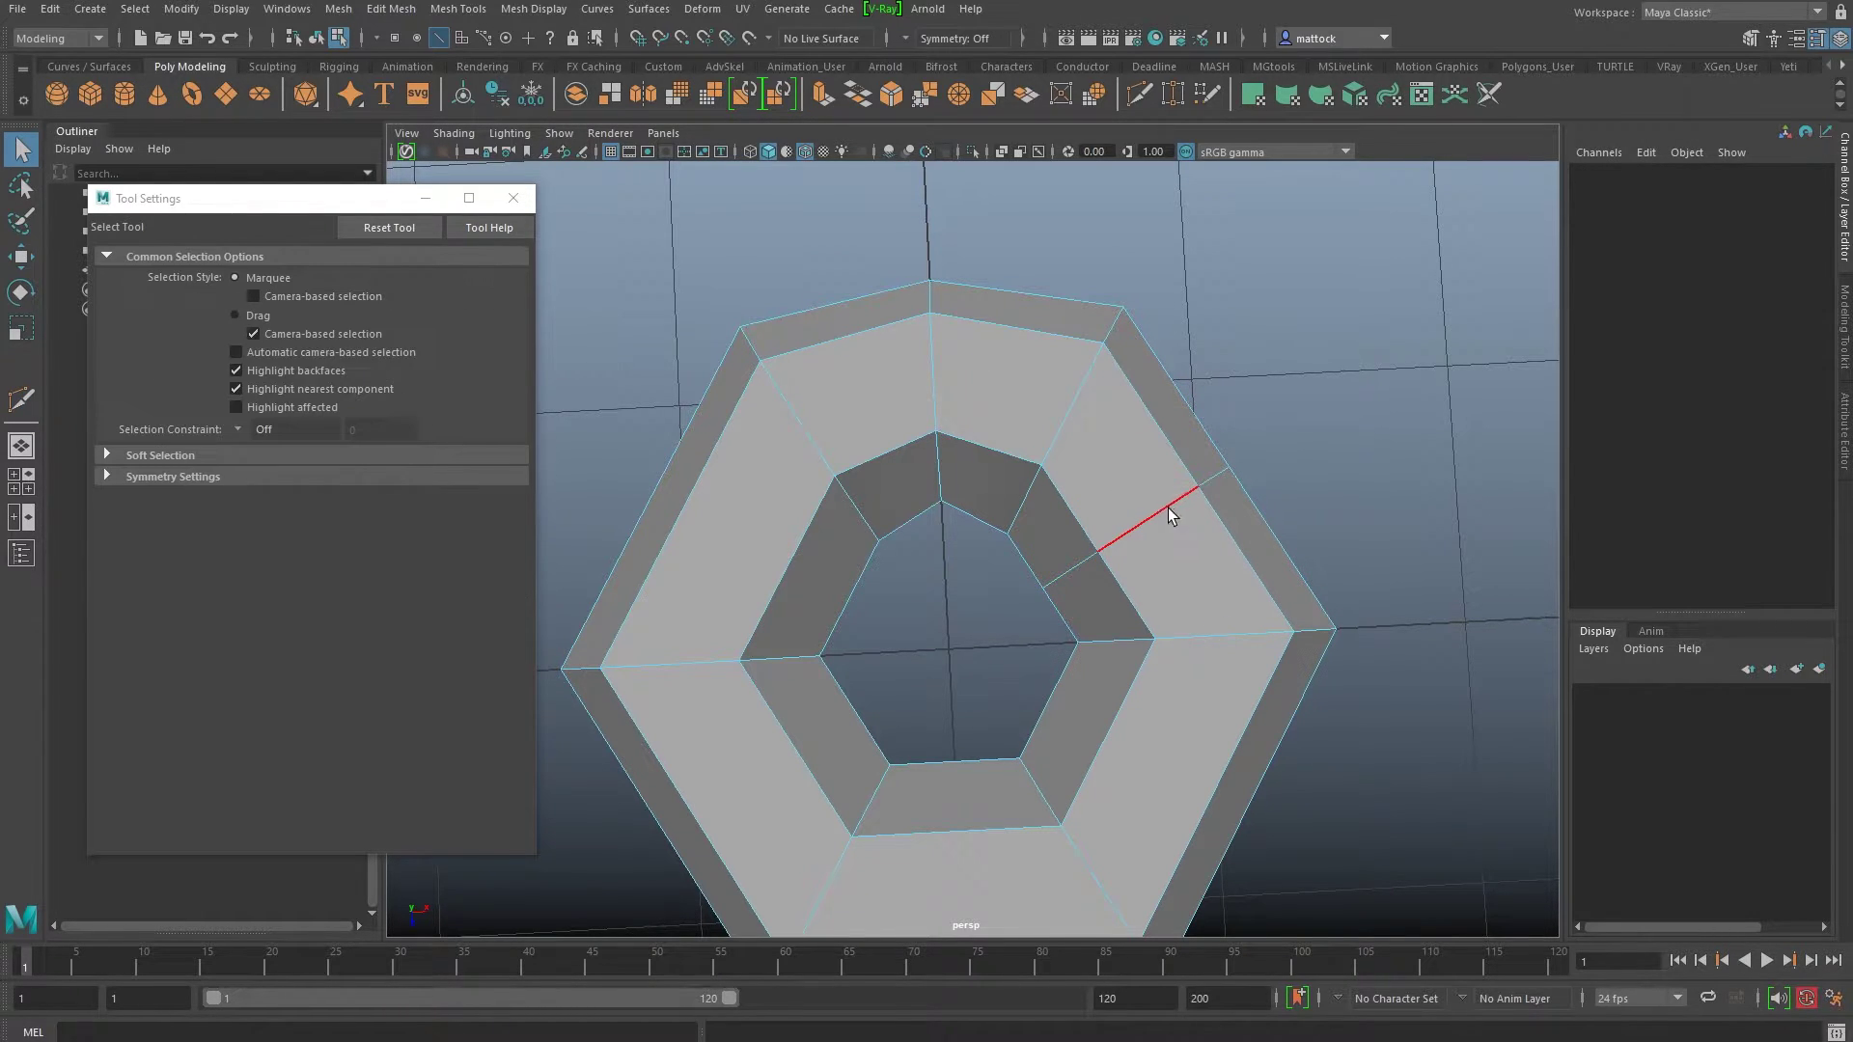
left_click(1165, 509)
key("w")
left_click_drag(1212, 517, 1181, 541)
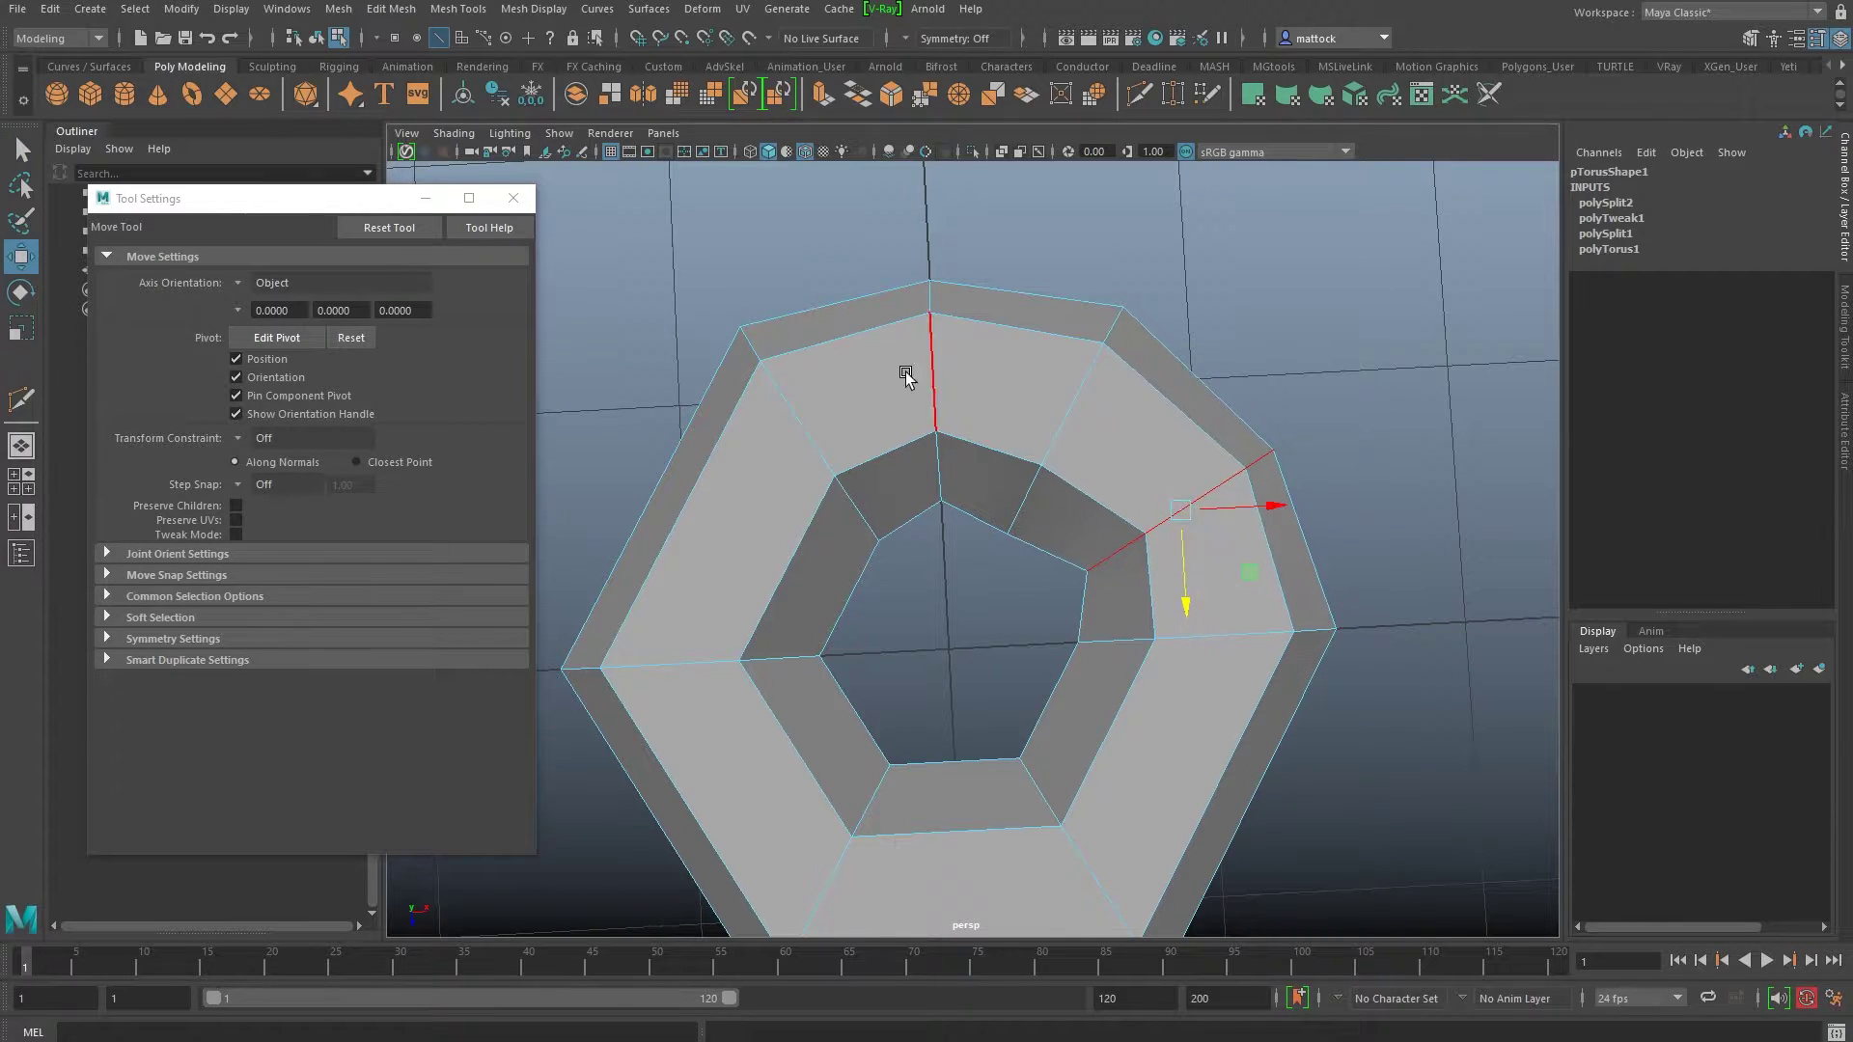
Step: Undo the outward moves and the two Multi-Cut edge loops inserted in the torus's far and +X segments
mouse_move(989, 567)
left_mouse_down("alt")
mouse_move(1034, 537)
mouse_move(1001, 567)
left_mouse_up("alt")
scroll(1030, 483, "up", 3)
left_click_drag(1158, 504, 1122, 481, "alt")
scroll(1121, 484, "down", 2)
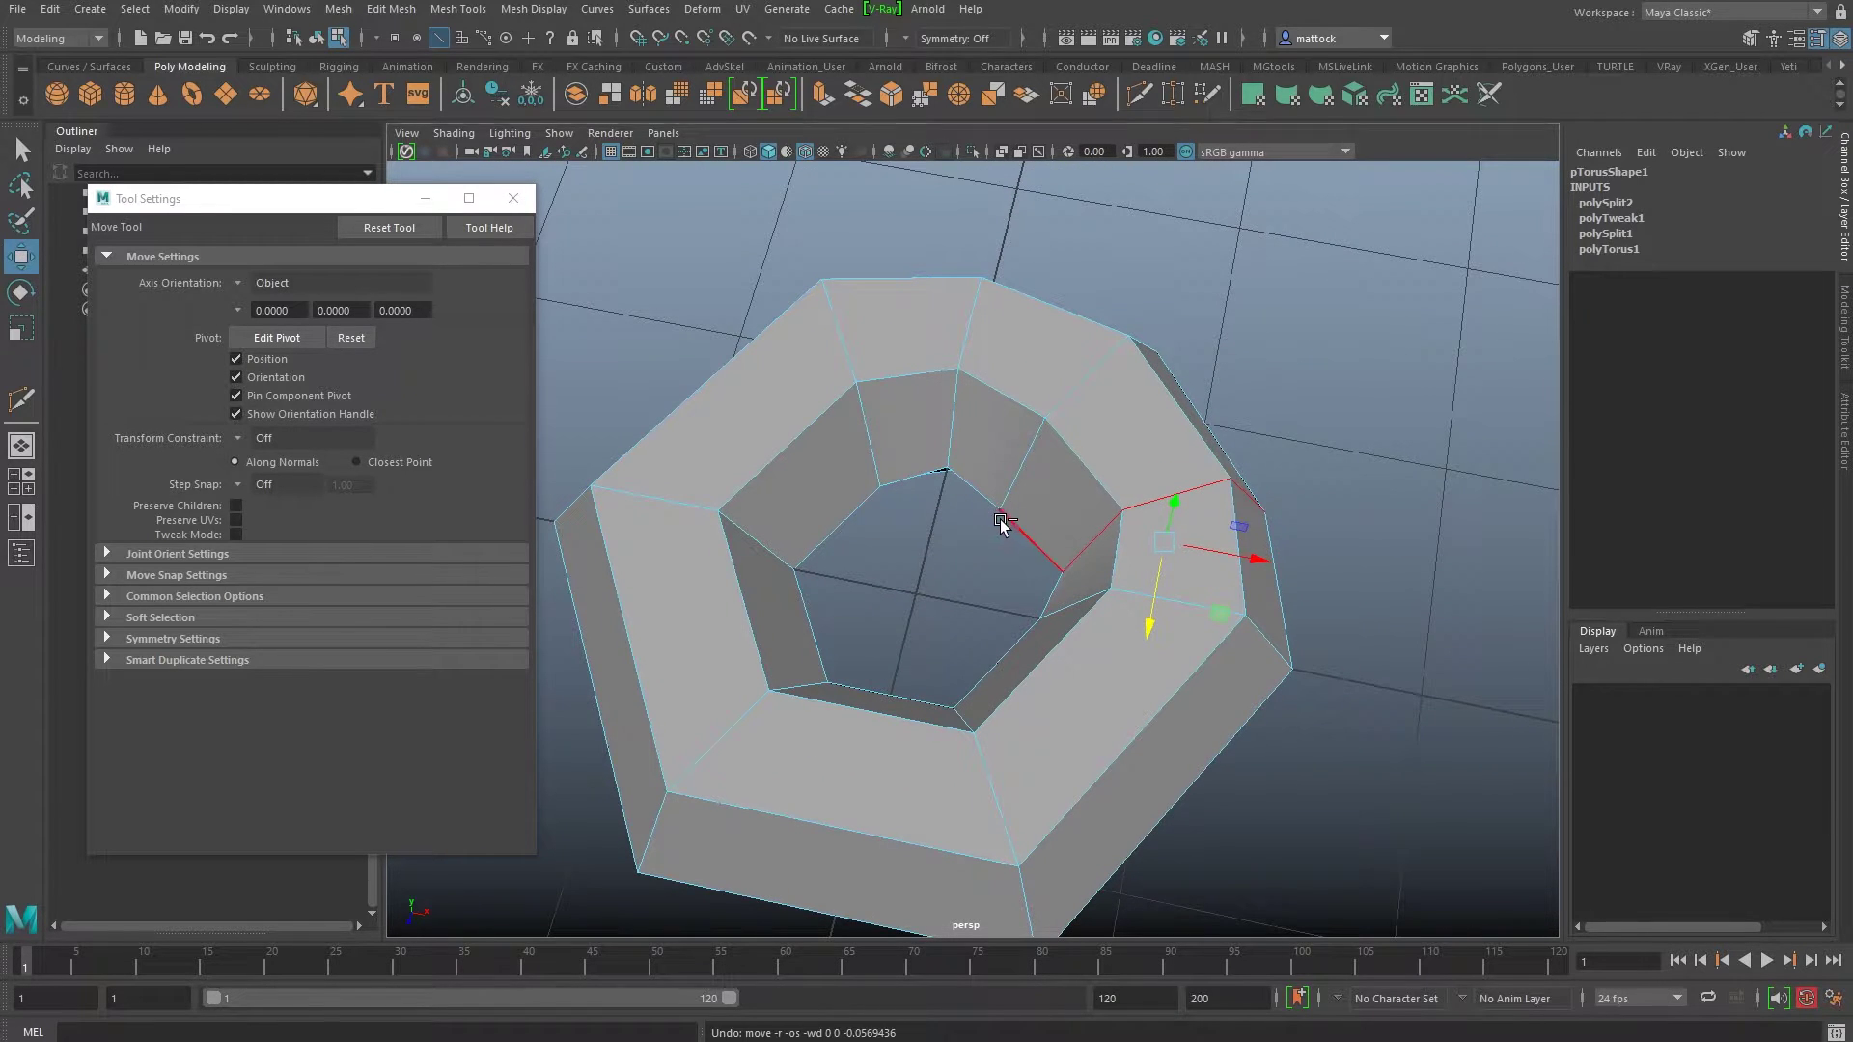
key("ctrl+z")
key("ctrl+z")
key("ctrl+z")
key("ctrl+z")
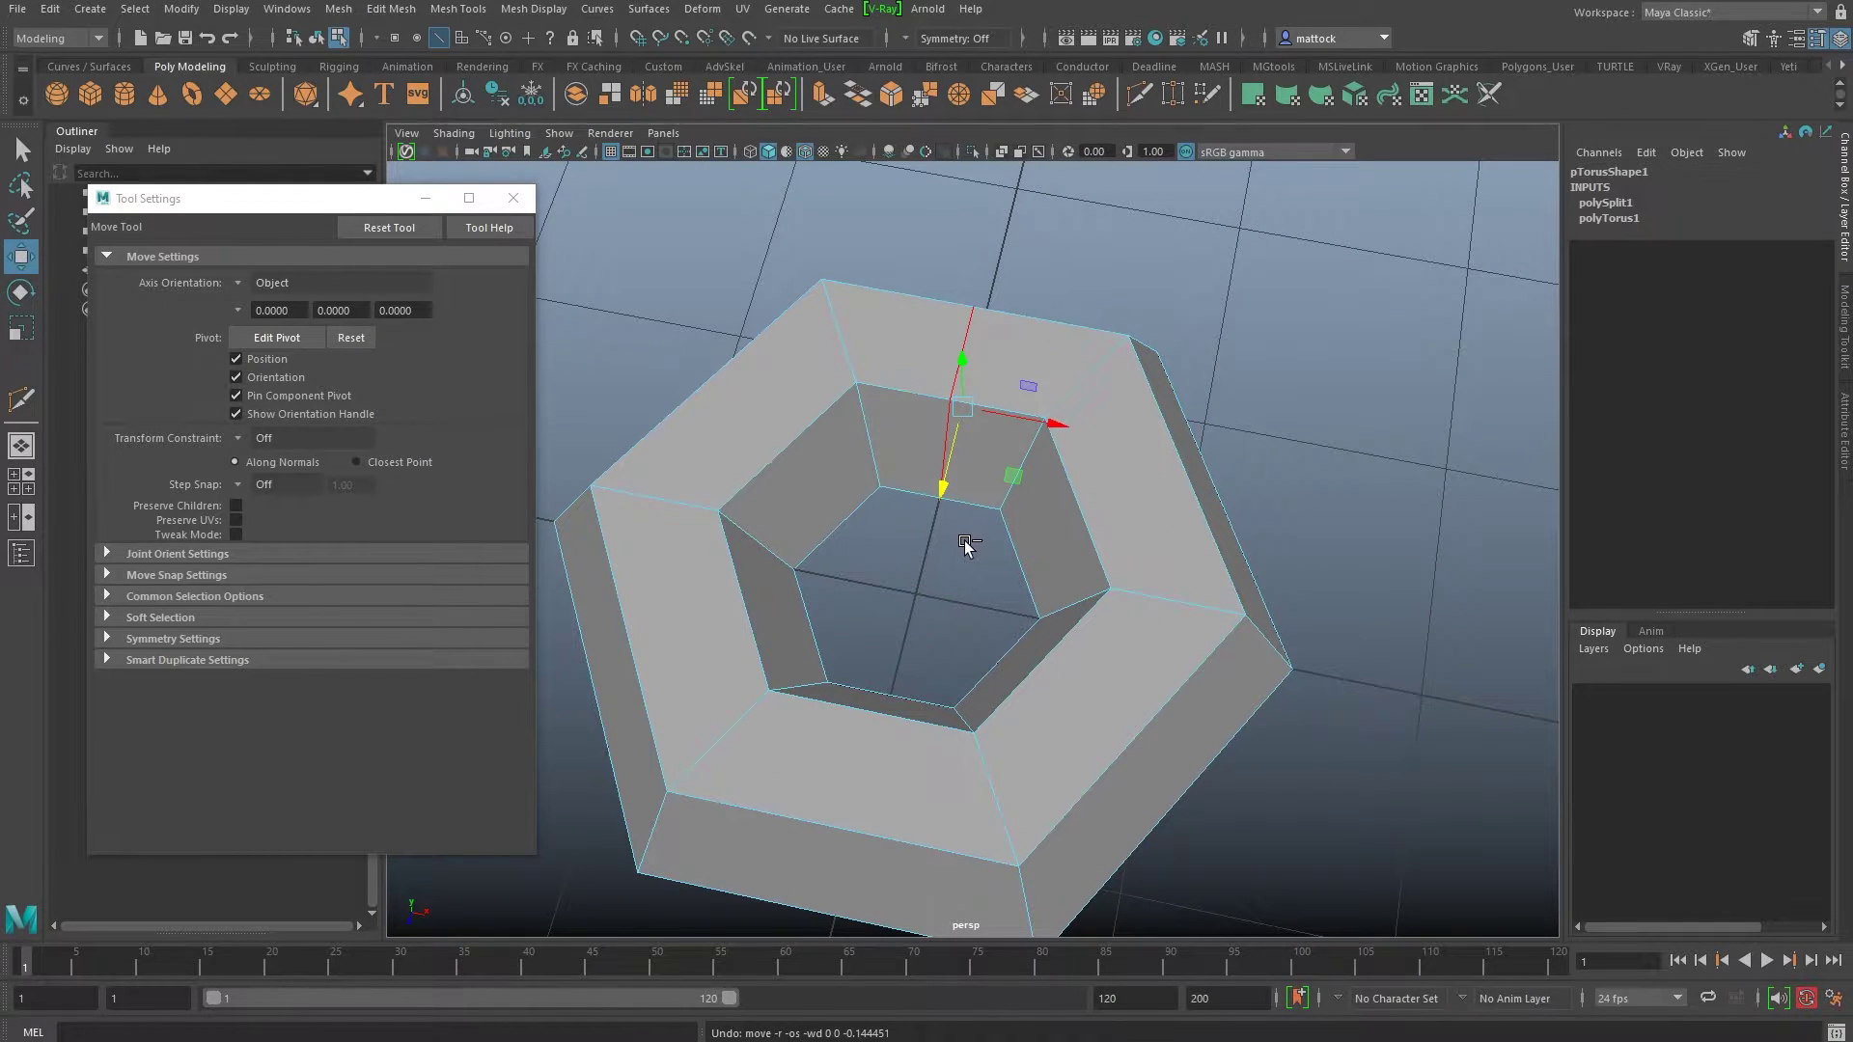
mouse_move(927, 586)
left_mouse_down("alt")
mouse_move(955, 625)
mouse_move(943, 564)
left_mouse_up("alt")
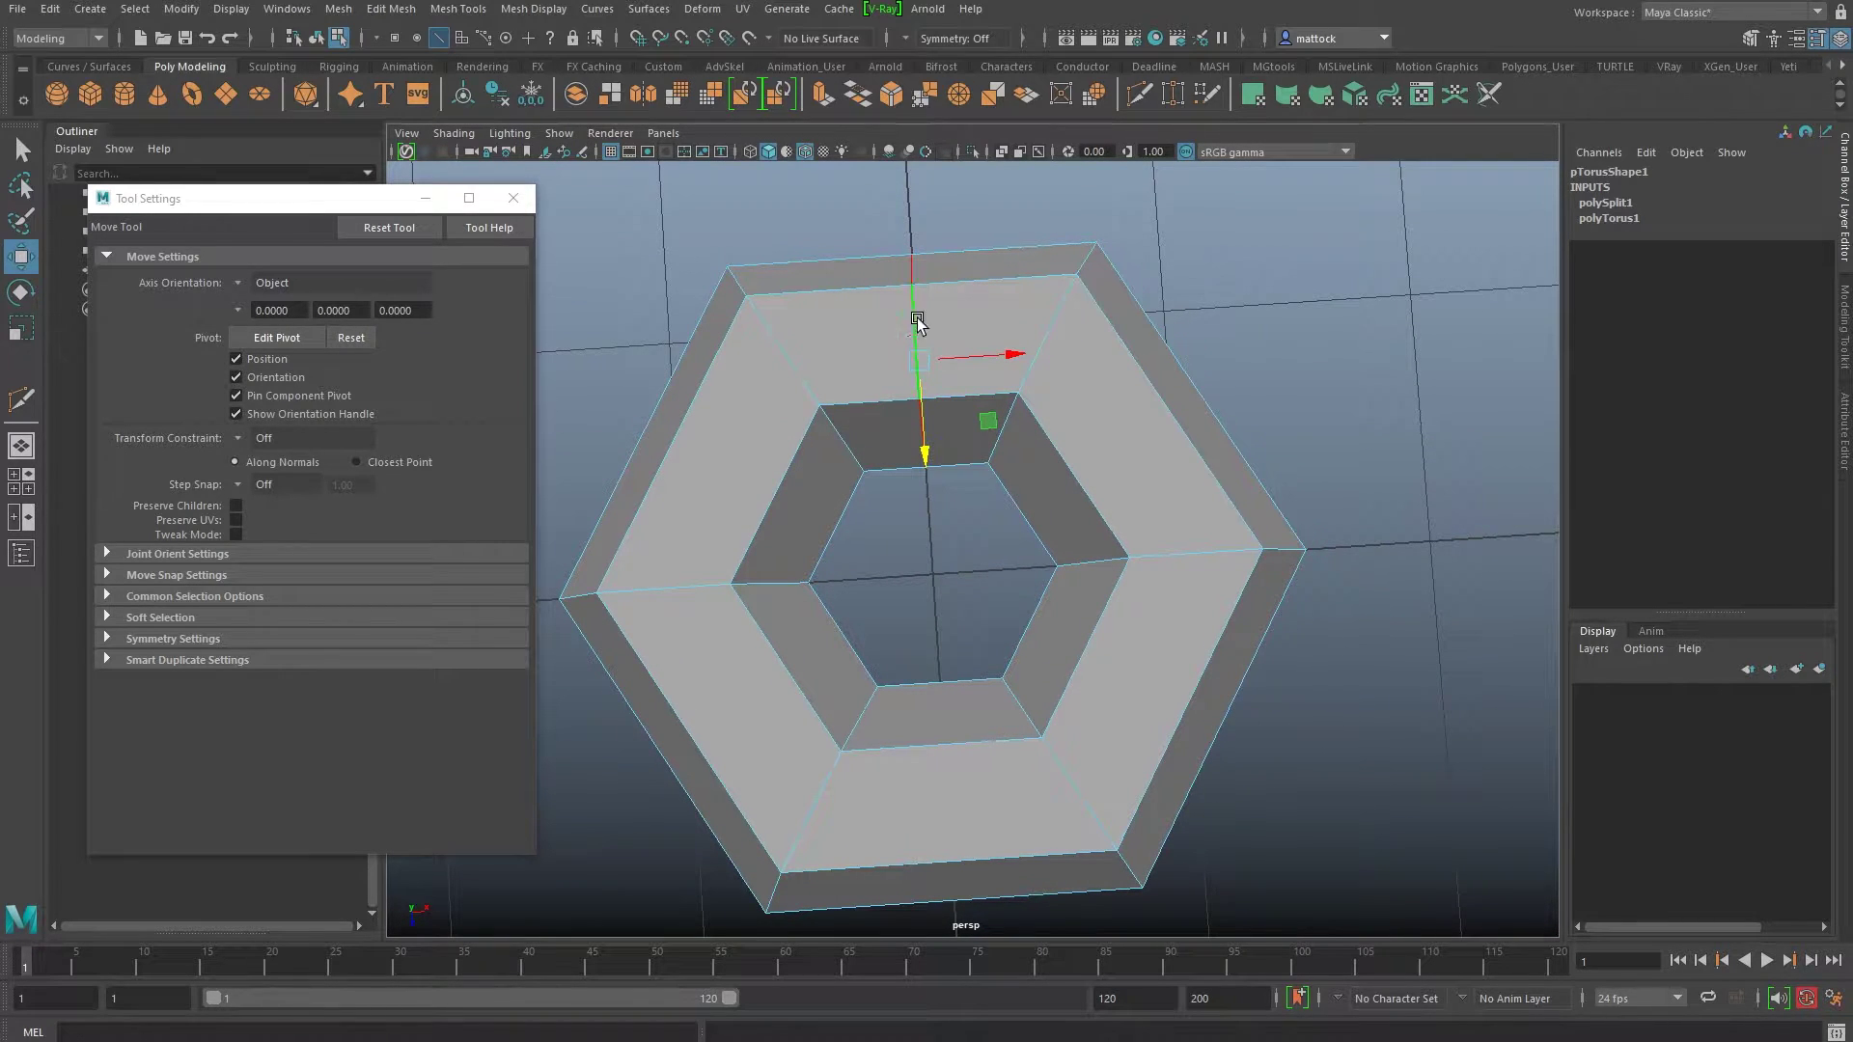
left_click_drag(1033, 351, 955, 315, "alt")
key("ctrl+z")
key("ctrl+z")
key("ctrl+z")
right_click_drag(955, 314, 888, 386, "alt")
Step: Insert a centred Multi-Cut edge loop across the torus's far segment and select the whole loop for moving
left_click(1140, 100)
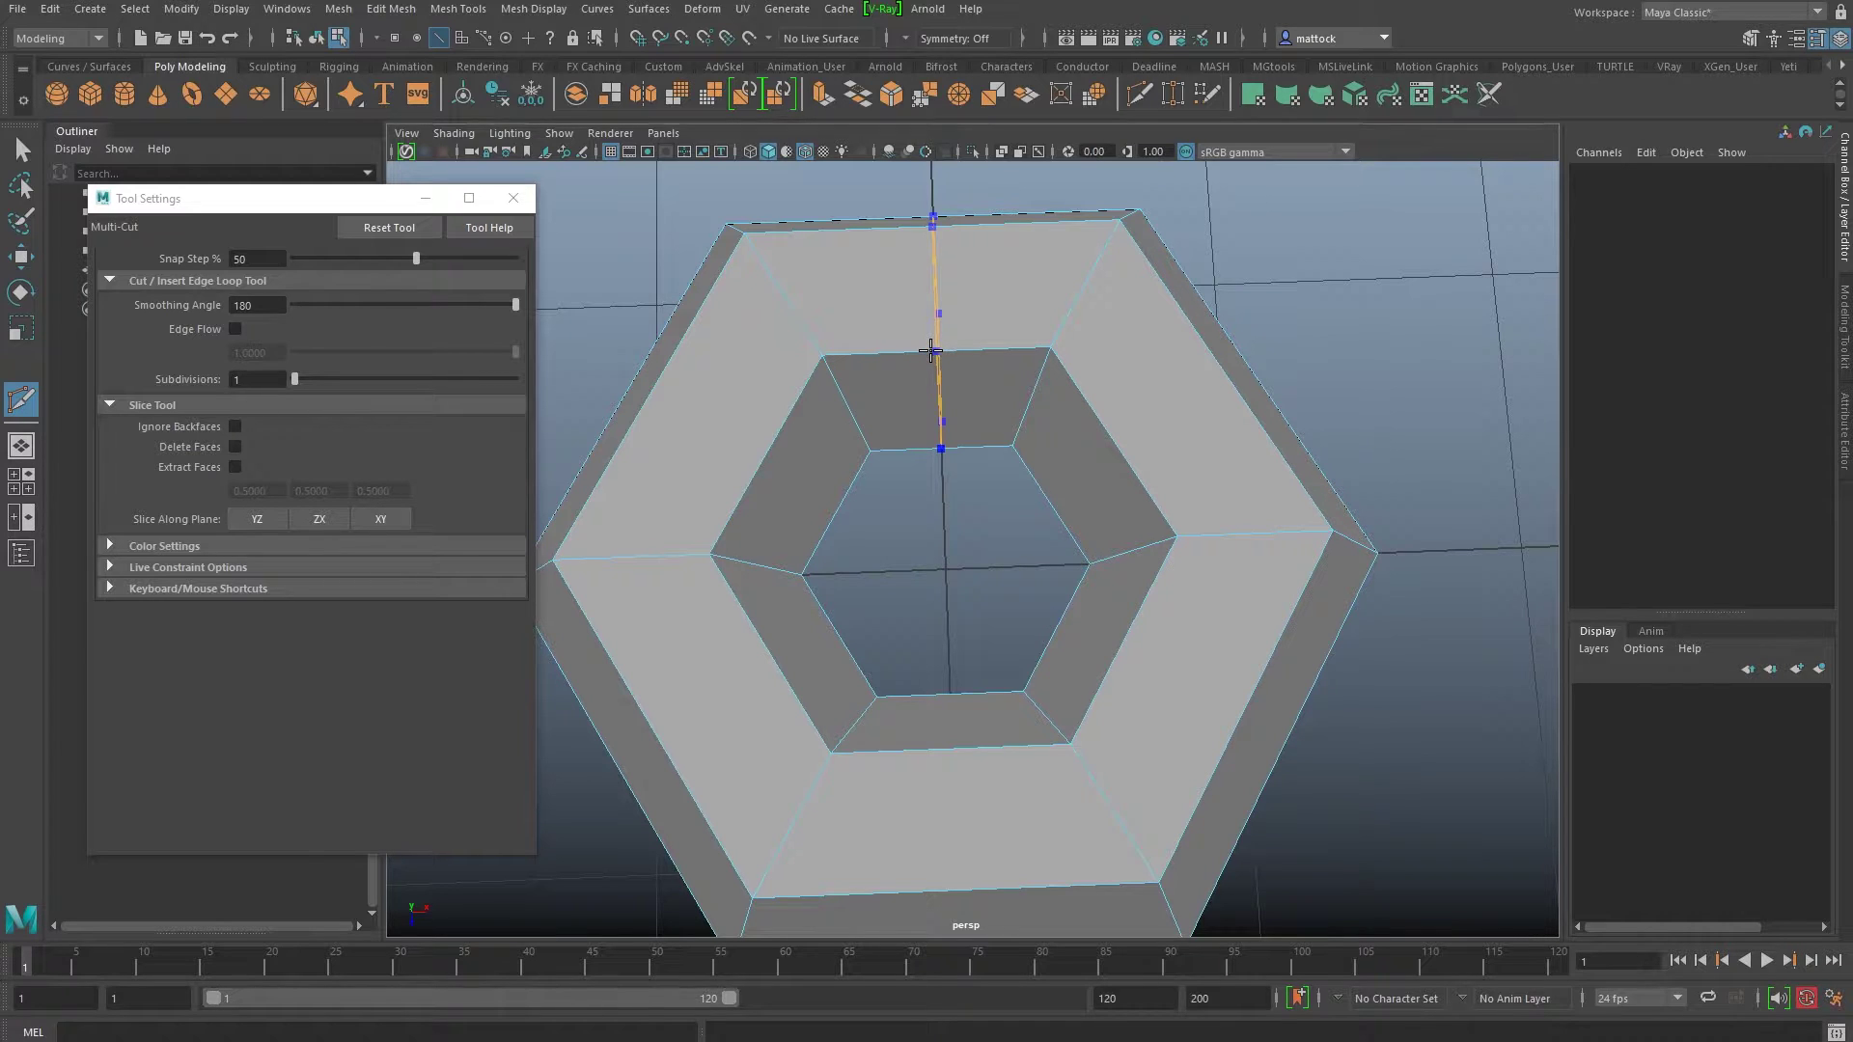
left_click(936, 352, "ctrl+shift")
middle_click_drag(977, 288, 982, 391, "alt")
mouse_move(982, 390)
left_mouse_down("alt")
mouse_move(1010, 443)
mouse_move(954, 369)
left_mouse_up("alt")
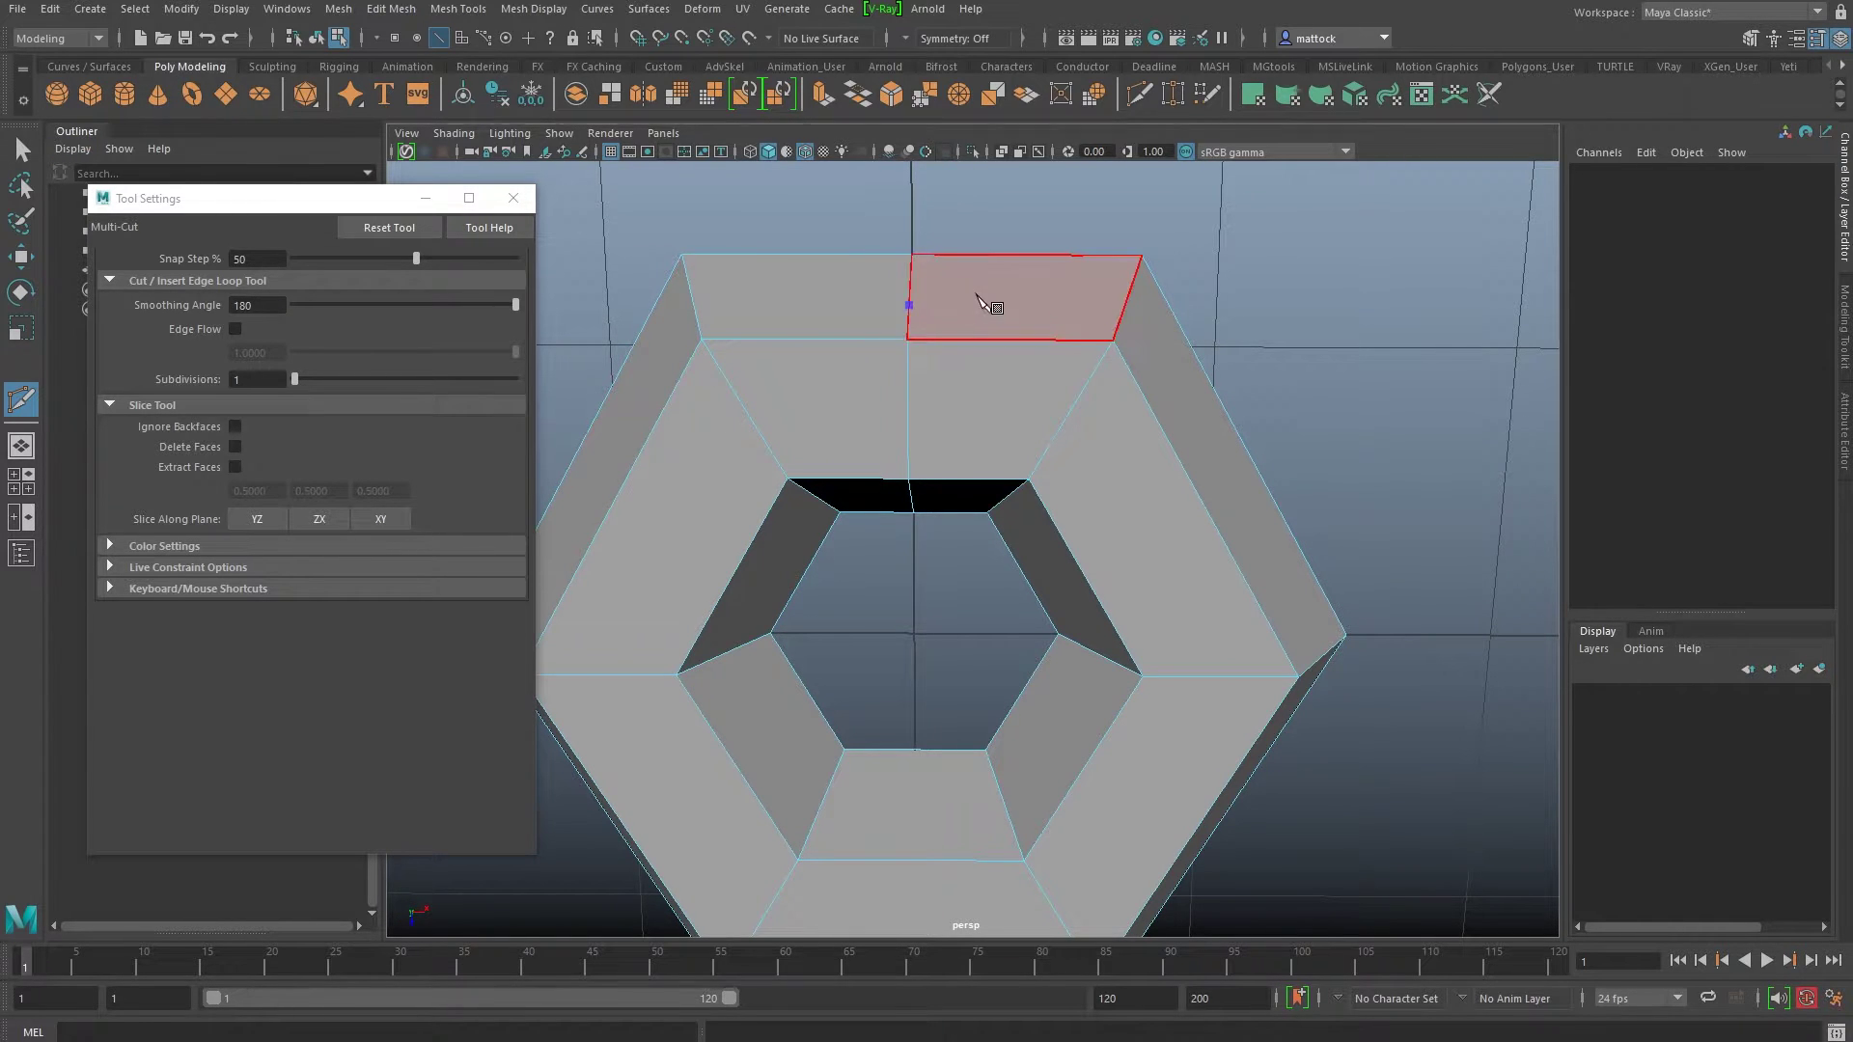
key("w")
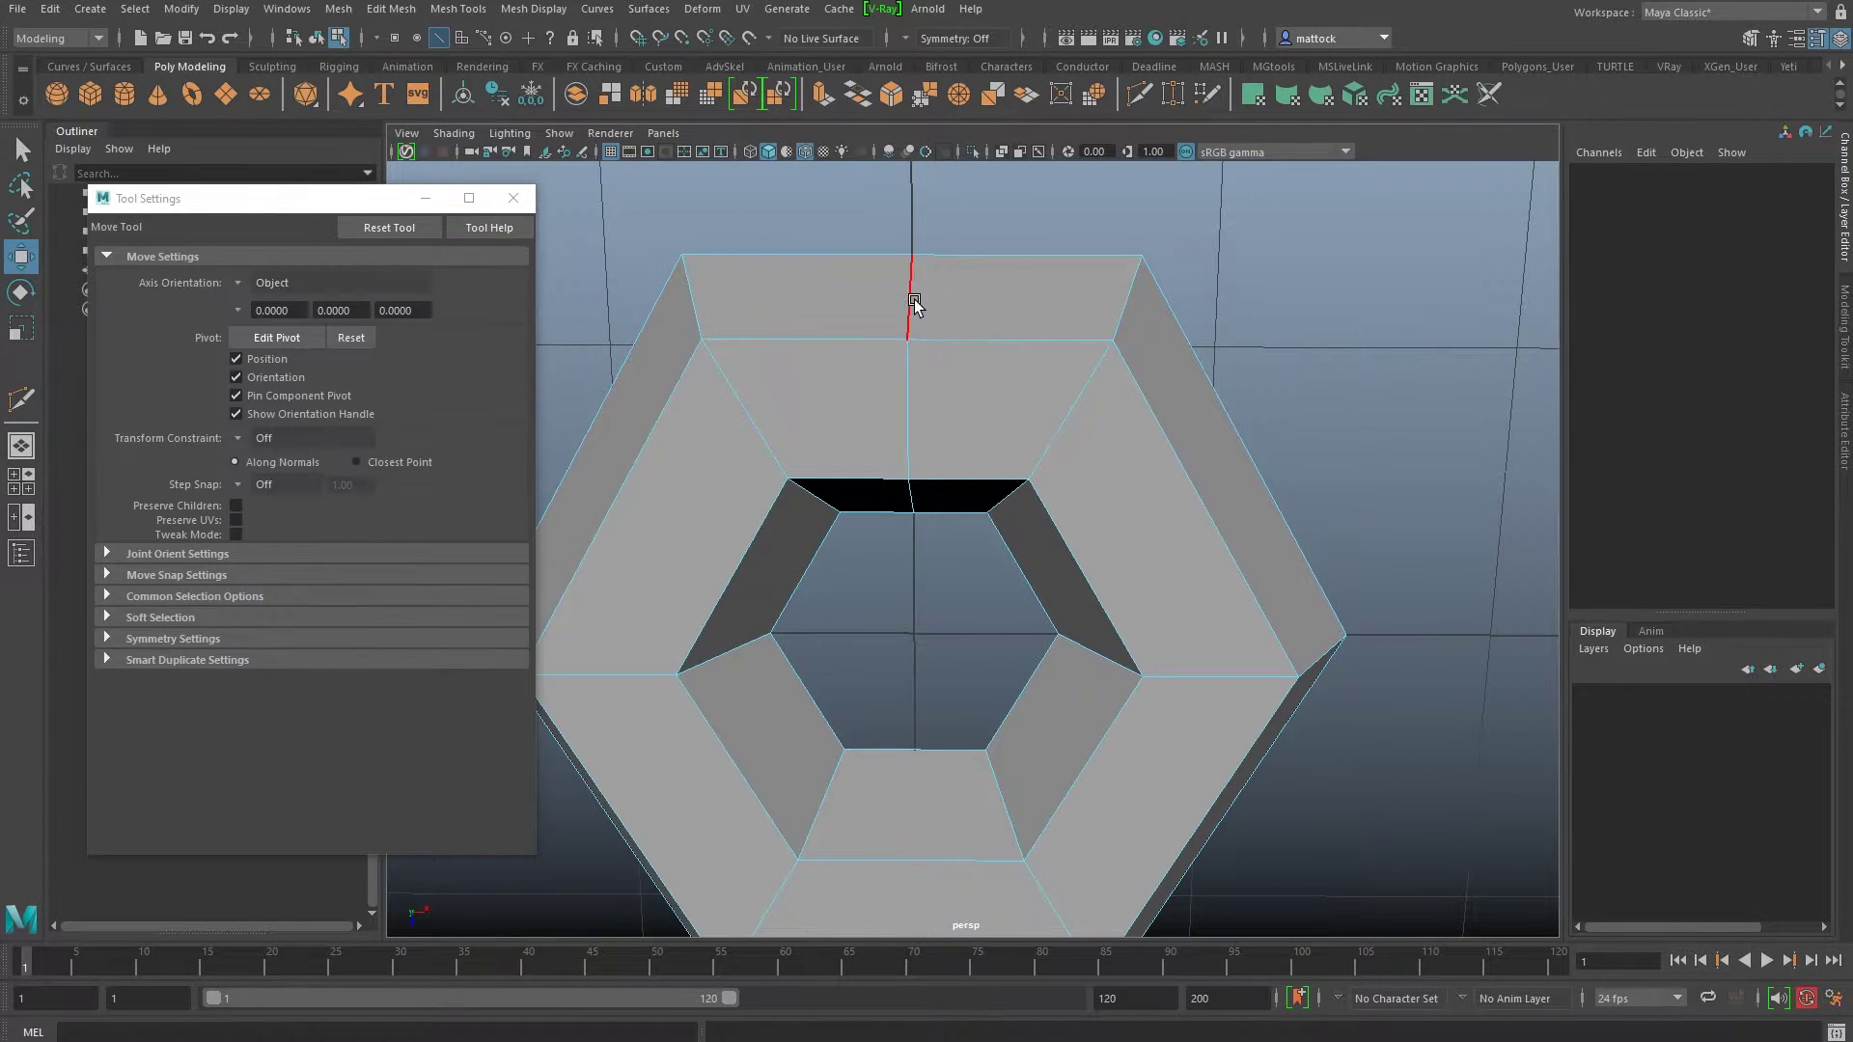
double_click(913, 302)
left_click_drag(956, 323, 995, 319, "alt")
Step: Apply Edit Edge Flow with Adjust Edge Flow 1.0000 to the selected far-segment loop and close its options
left_click(339, 9)
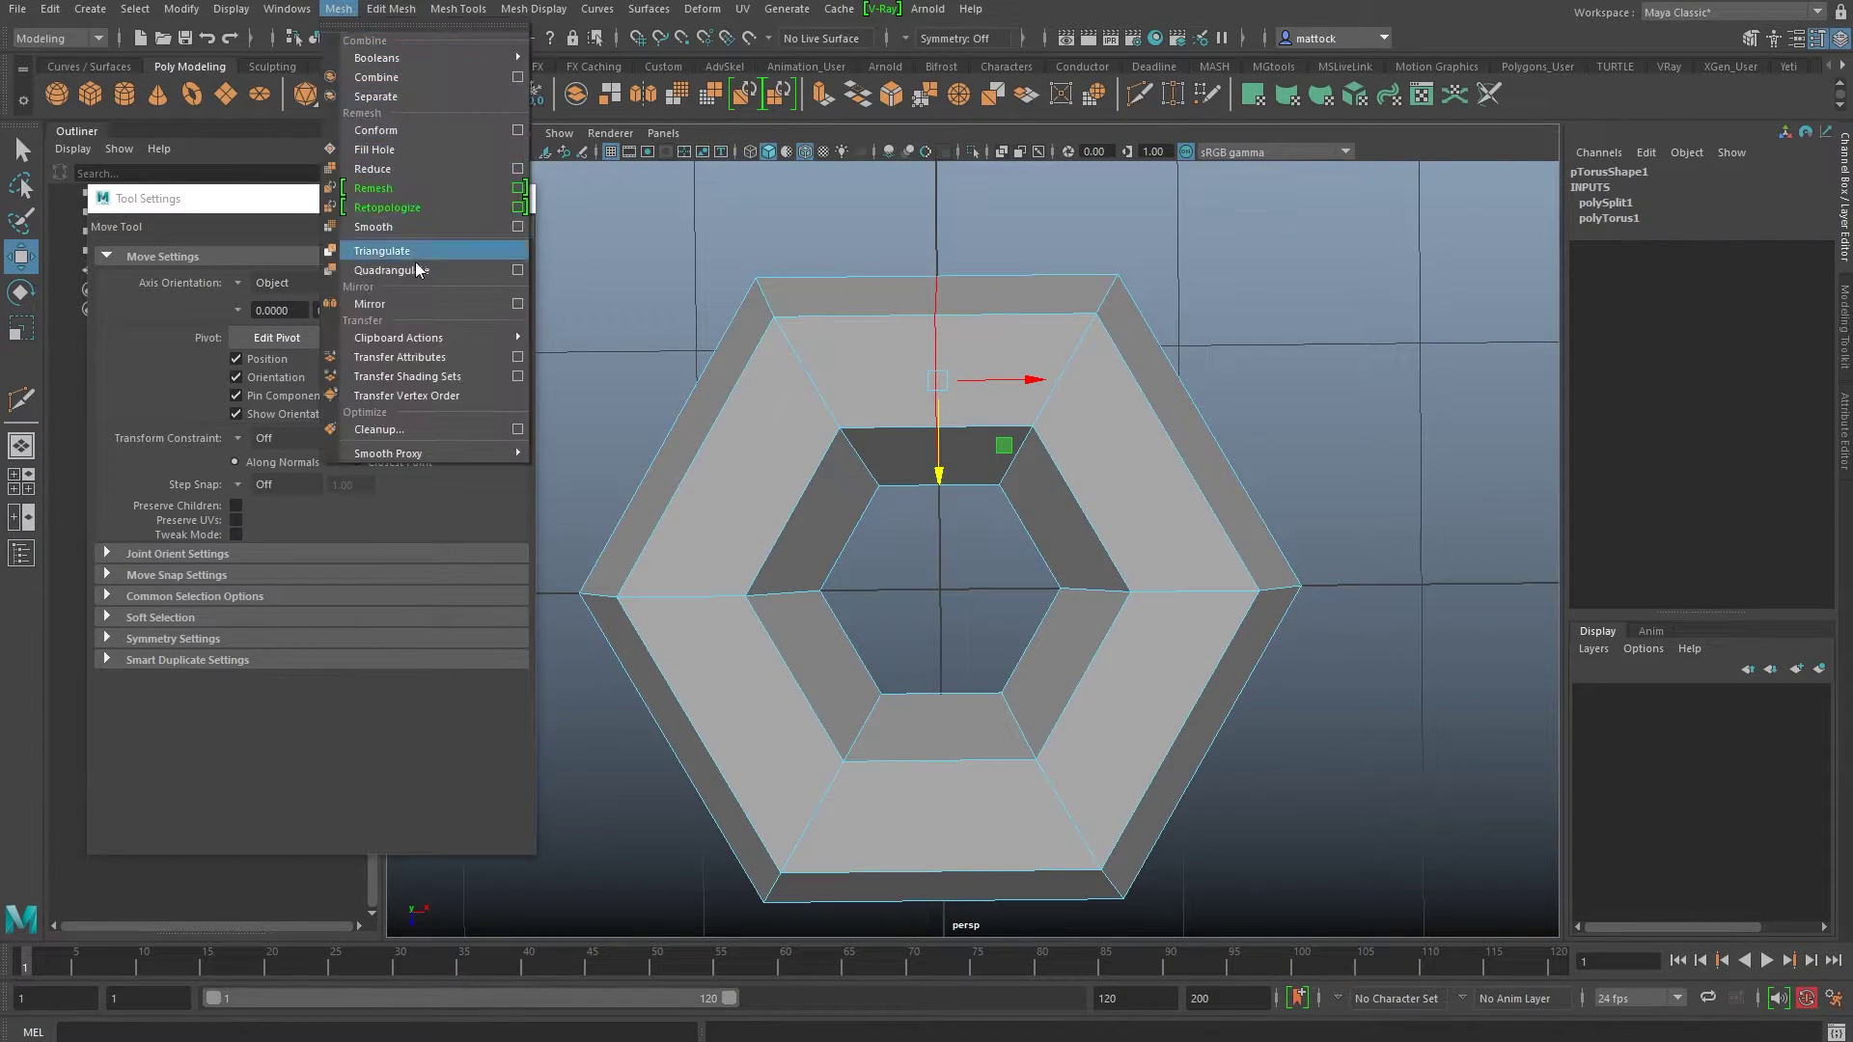
mouse_move(374, 14)
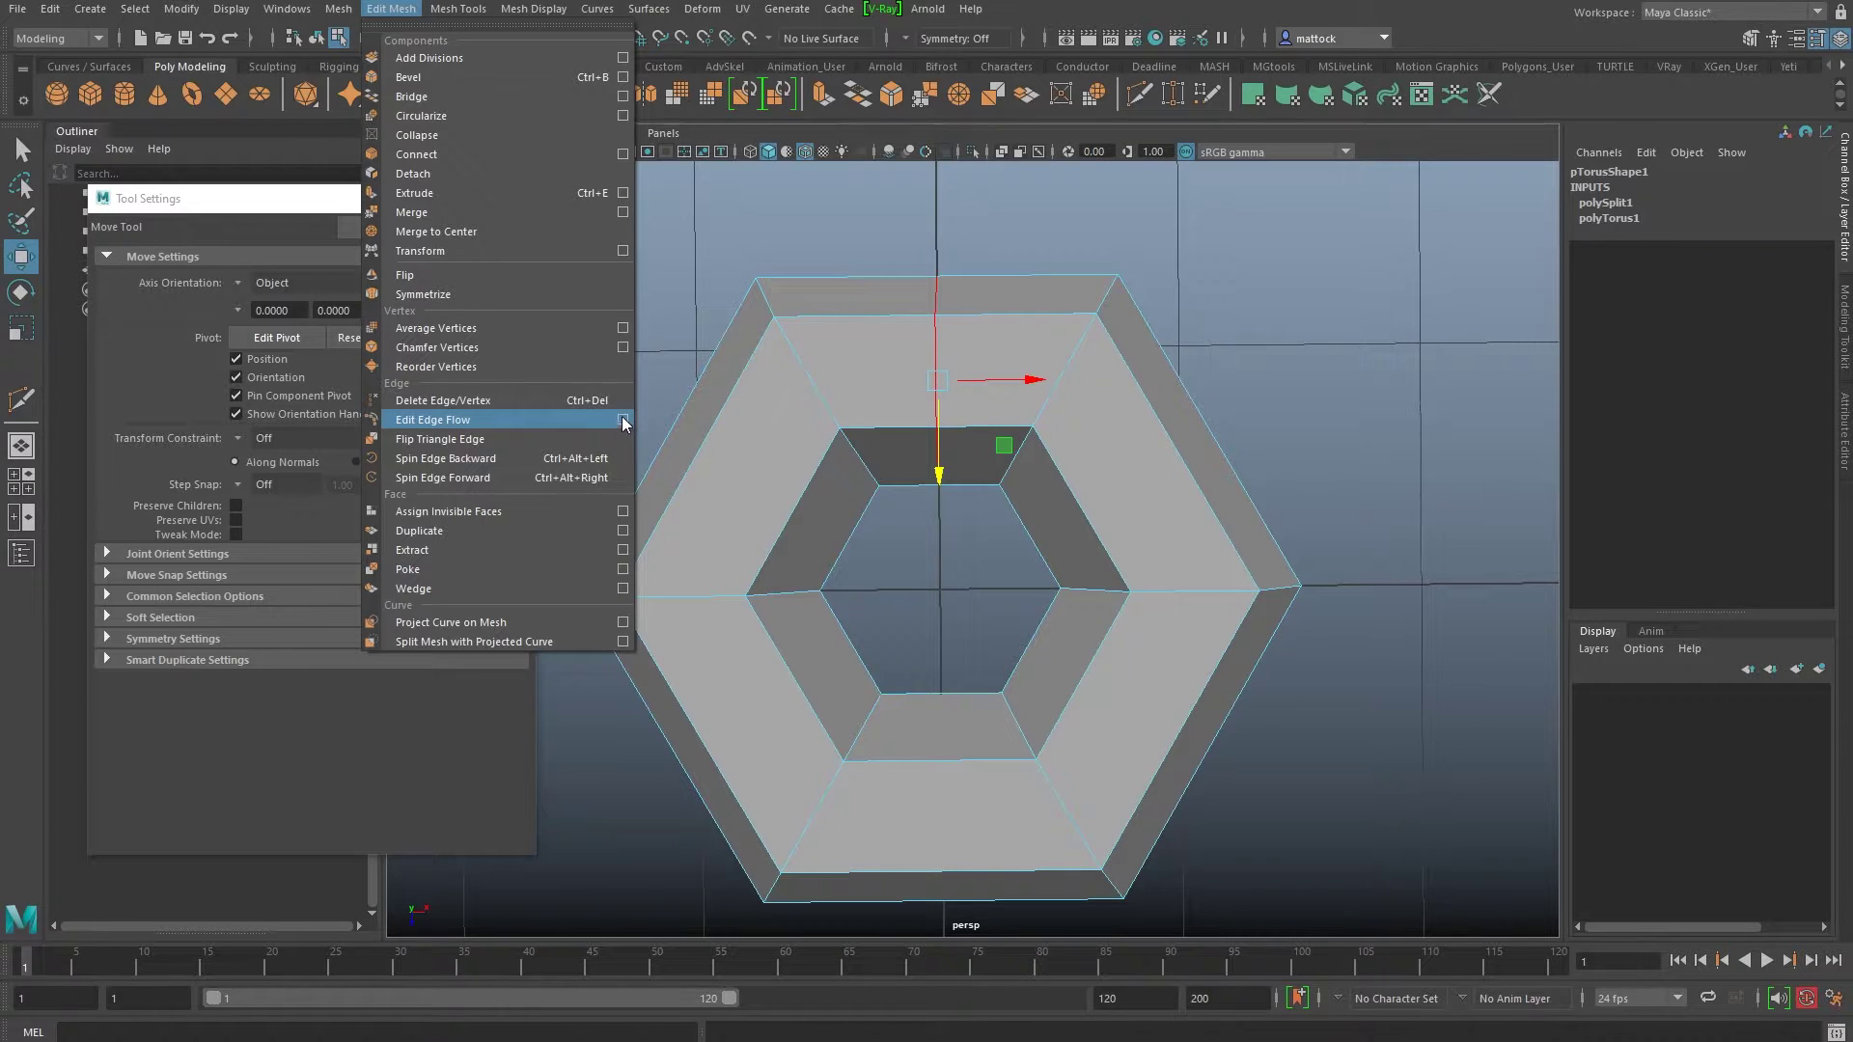
left_click(1223, 232)
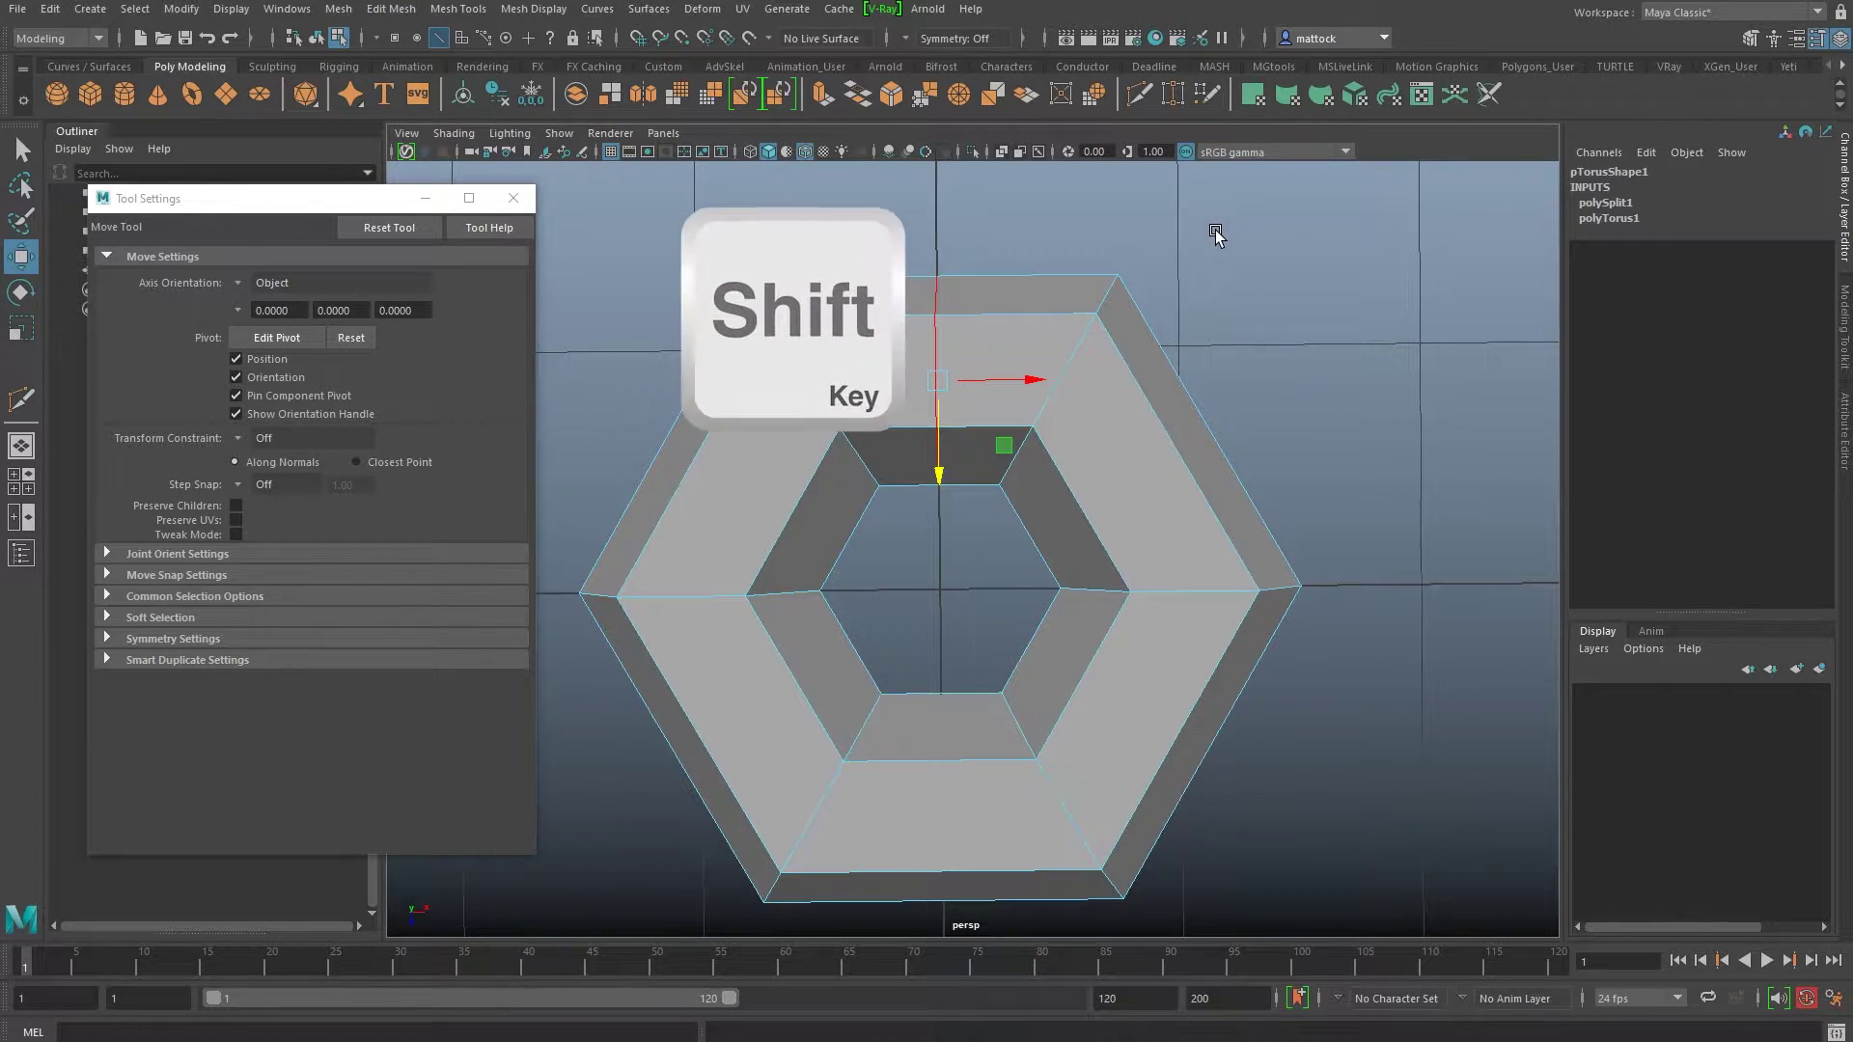
right_click_drag(1220, 227, 1206, 339, "shift")
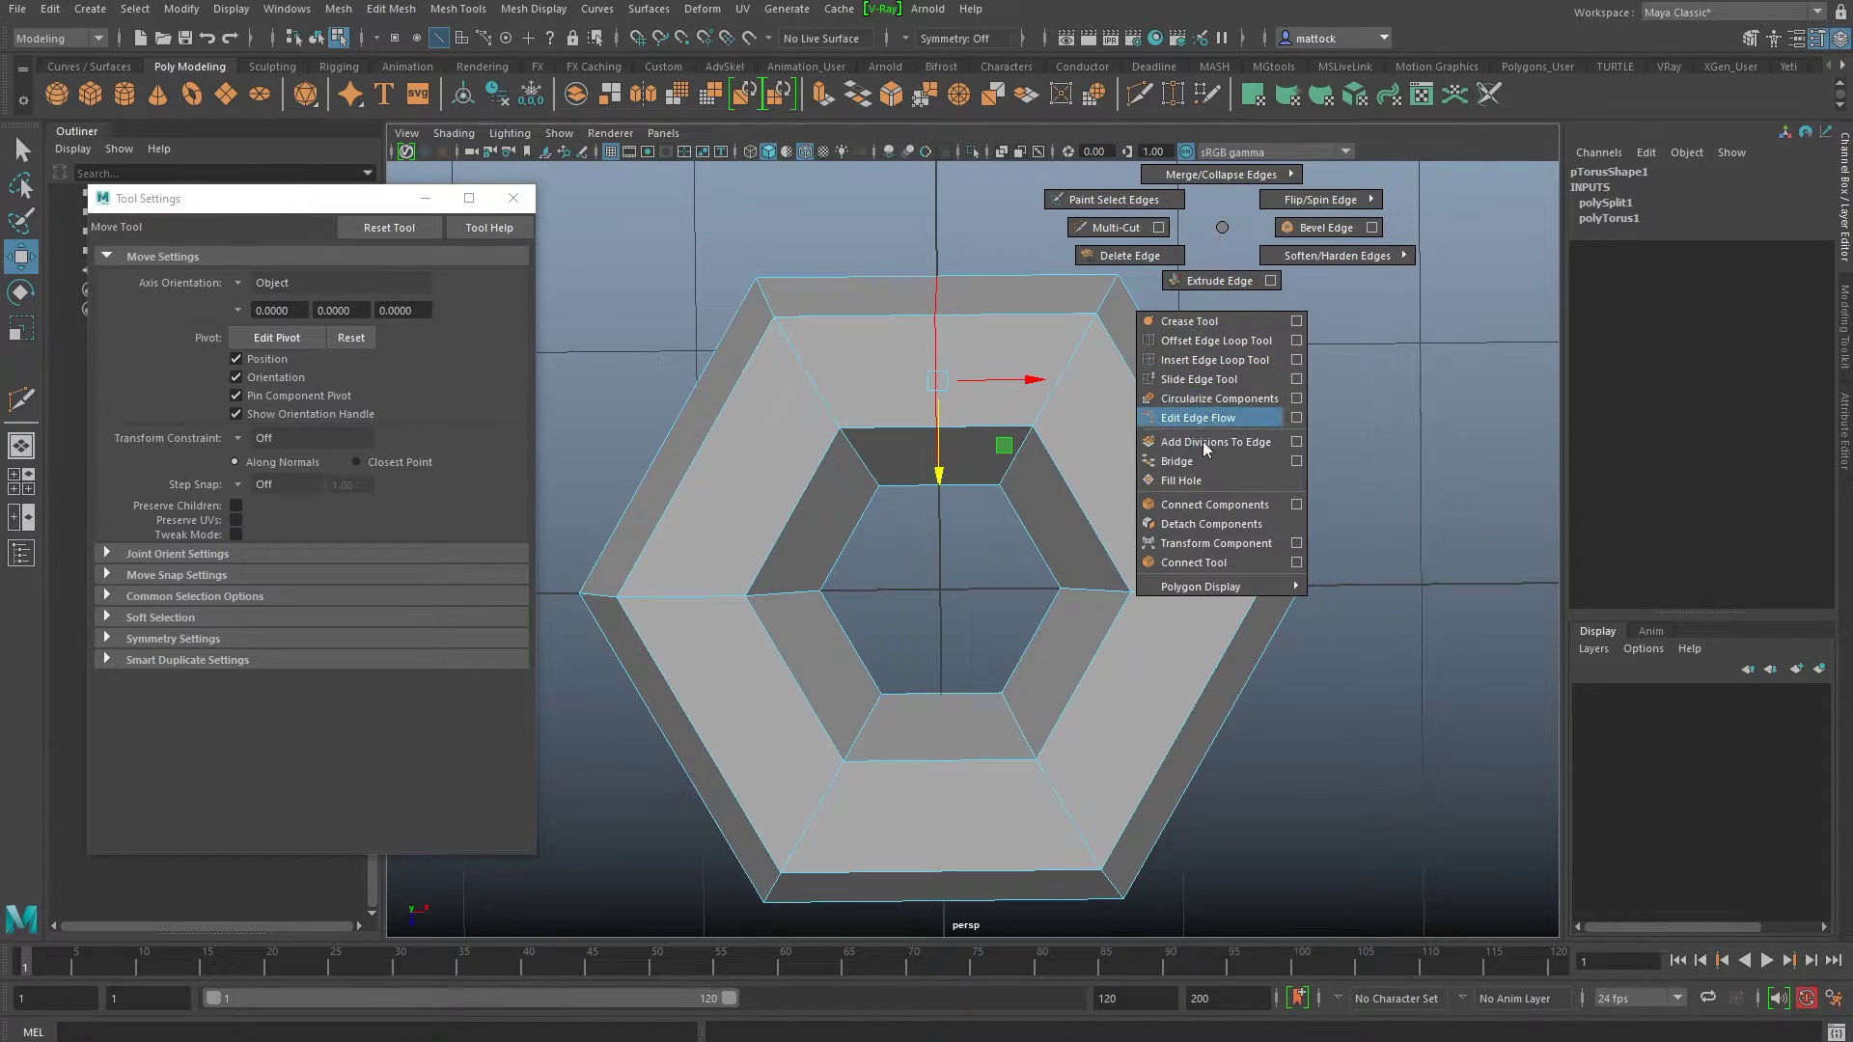
right_click_drag(1215, 448, 1297, 422, "shift")
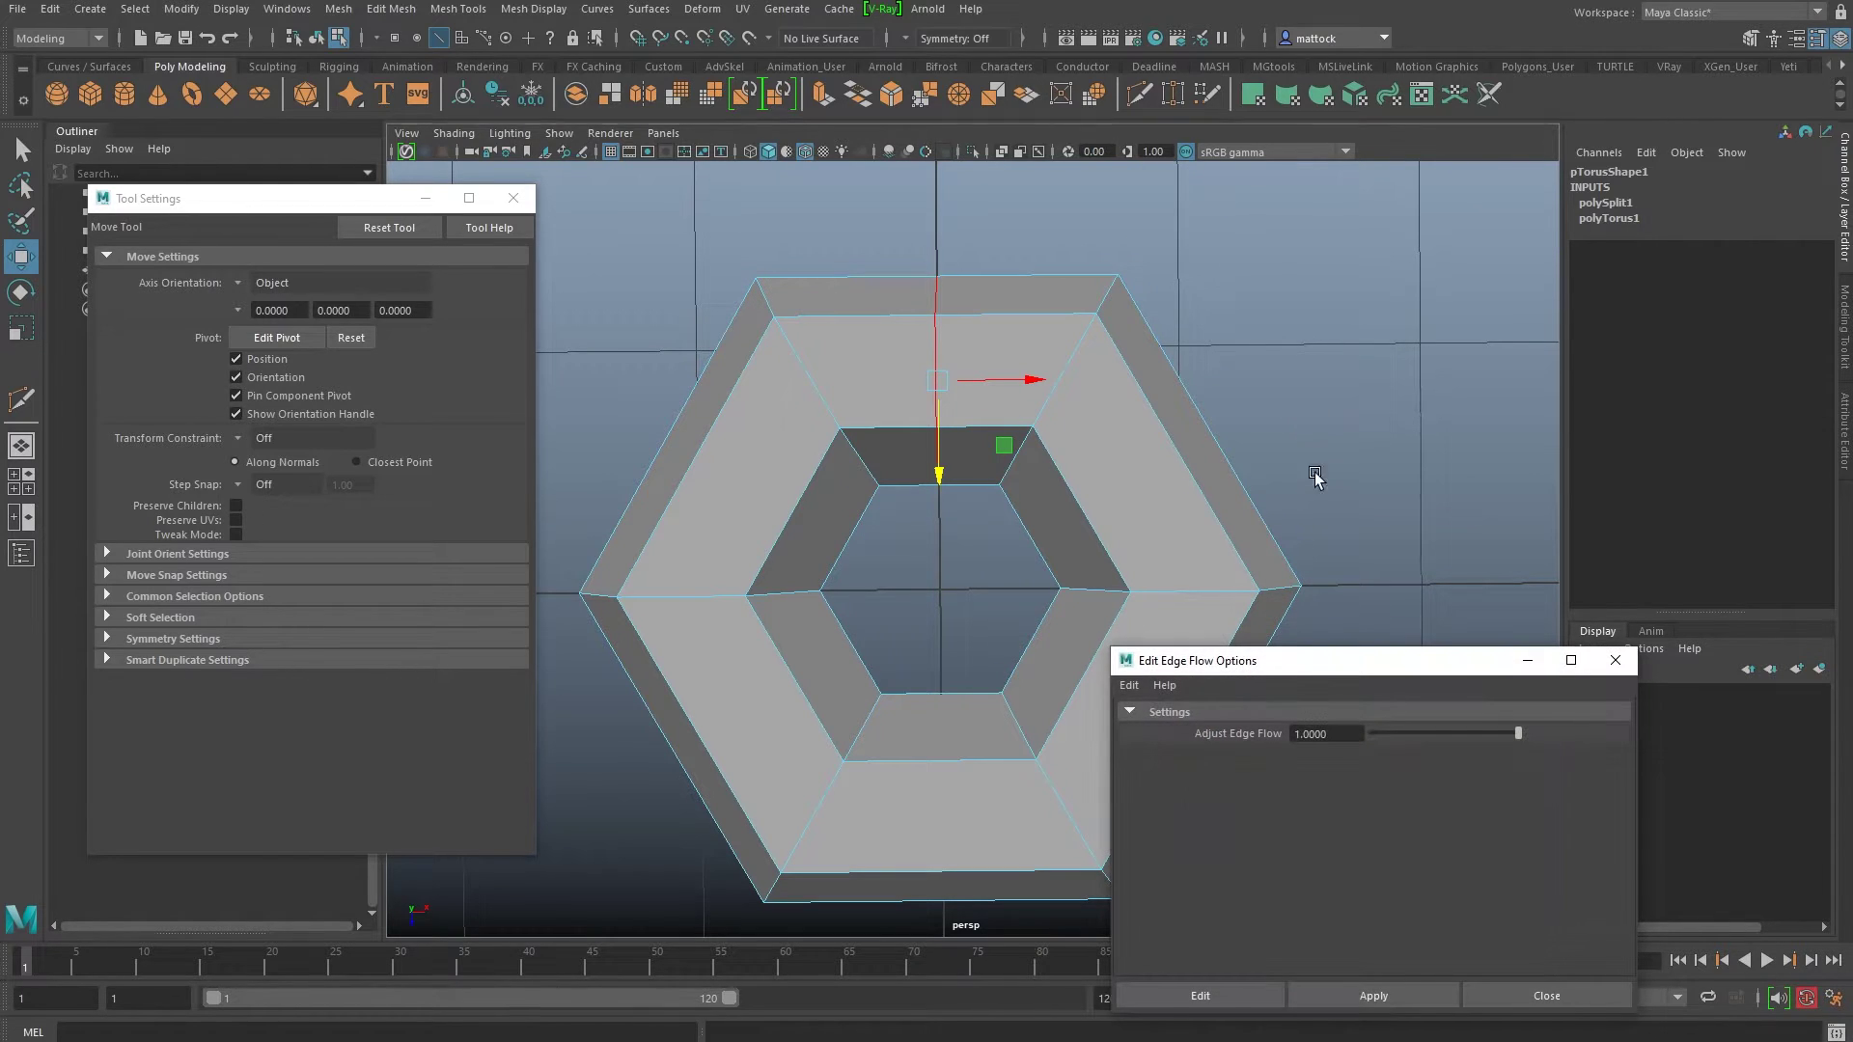
left_click_drag(1364, 676, 1522, 372)
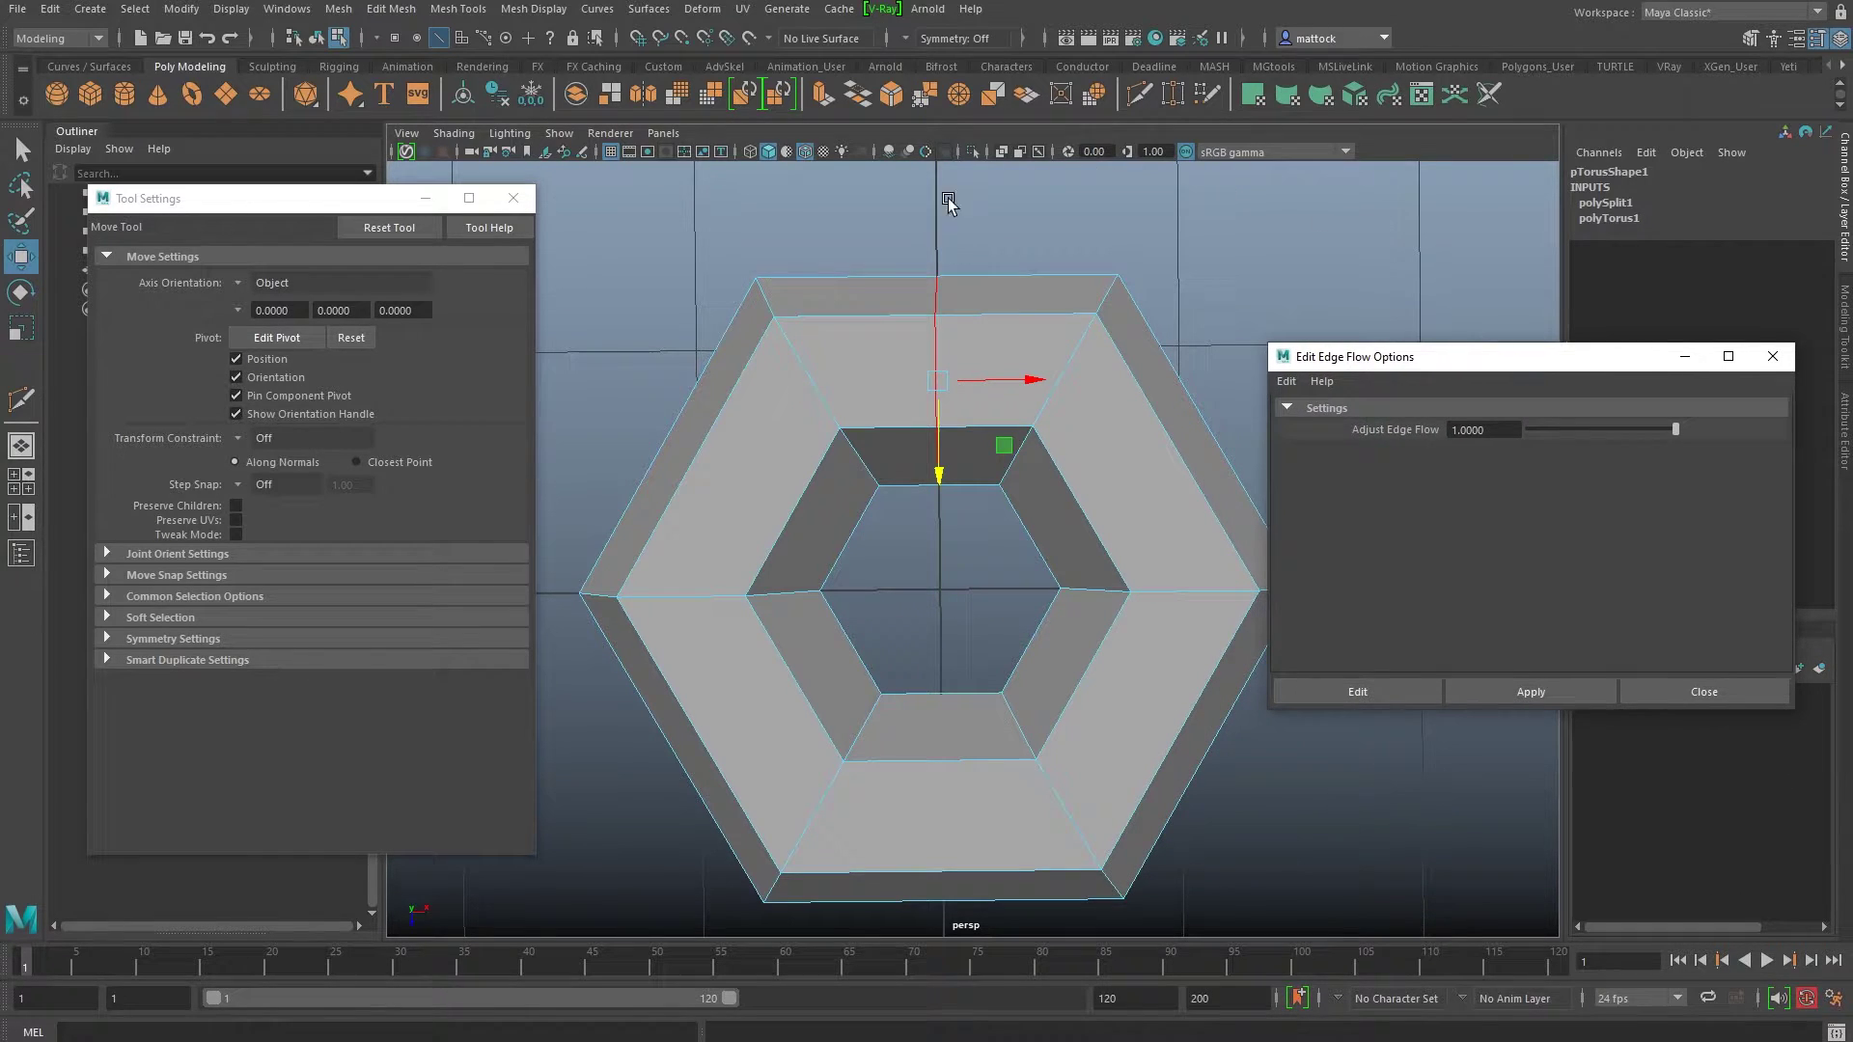
left_click(1511, 691)
left_click_drag(1438, 355, 1539, 230)
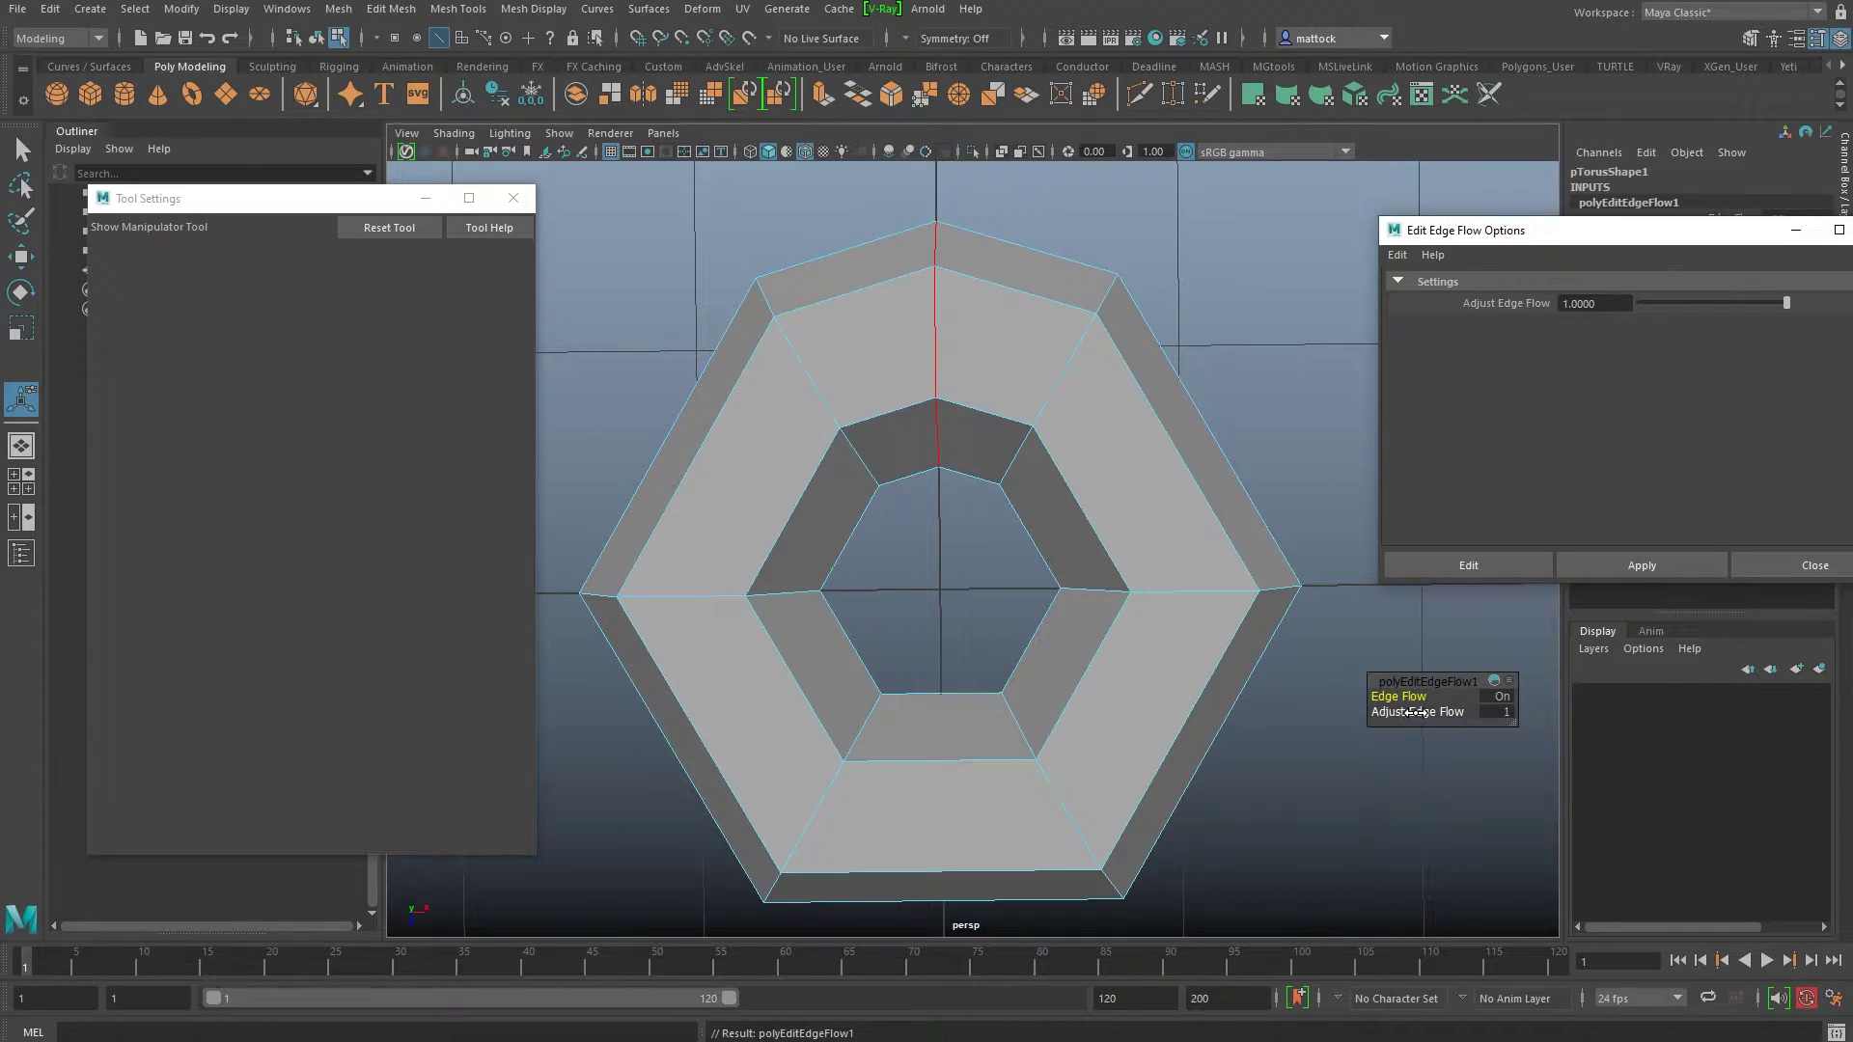
mouse_move(1417, 712)
left_mouse_down()
mouse_move(1396, 719)
mouse_move(1417, 720)
left_mouse_up()
left_click_drag(1629, 236, 1629, 234)
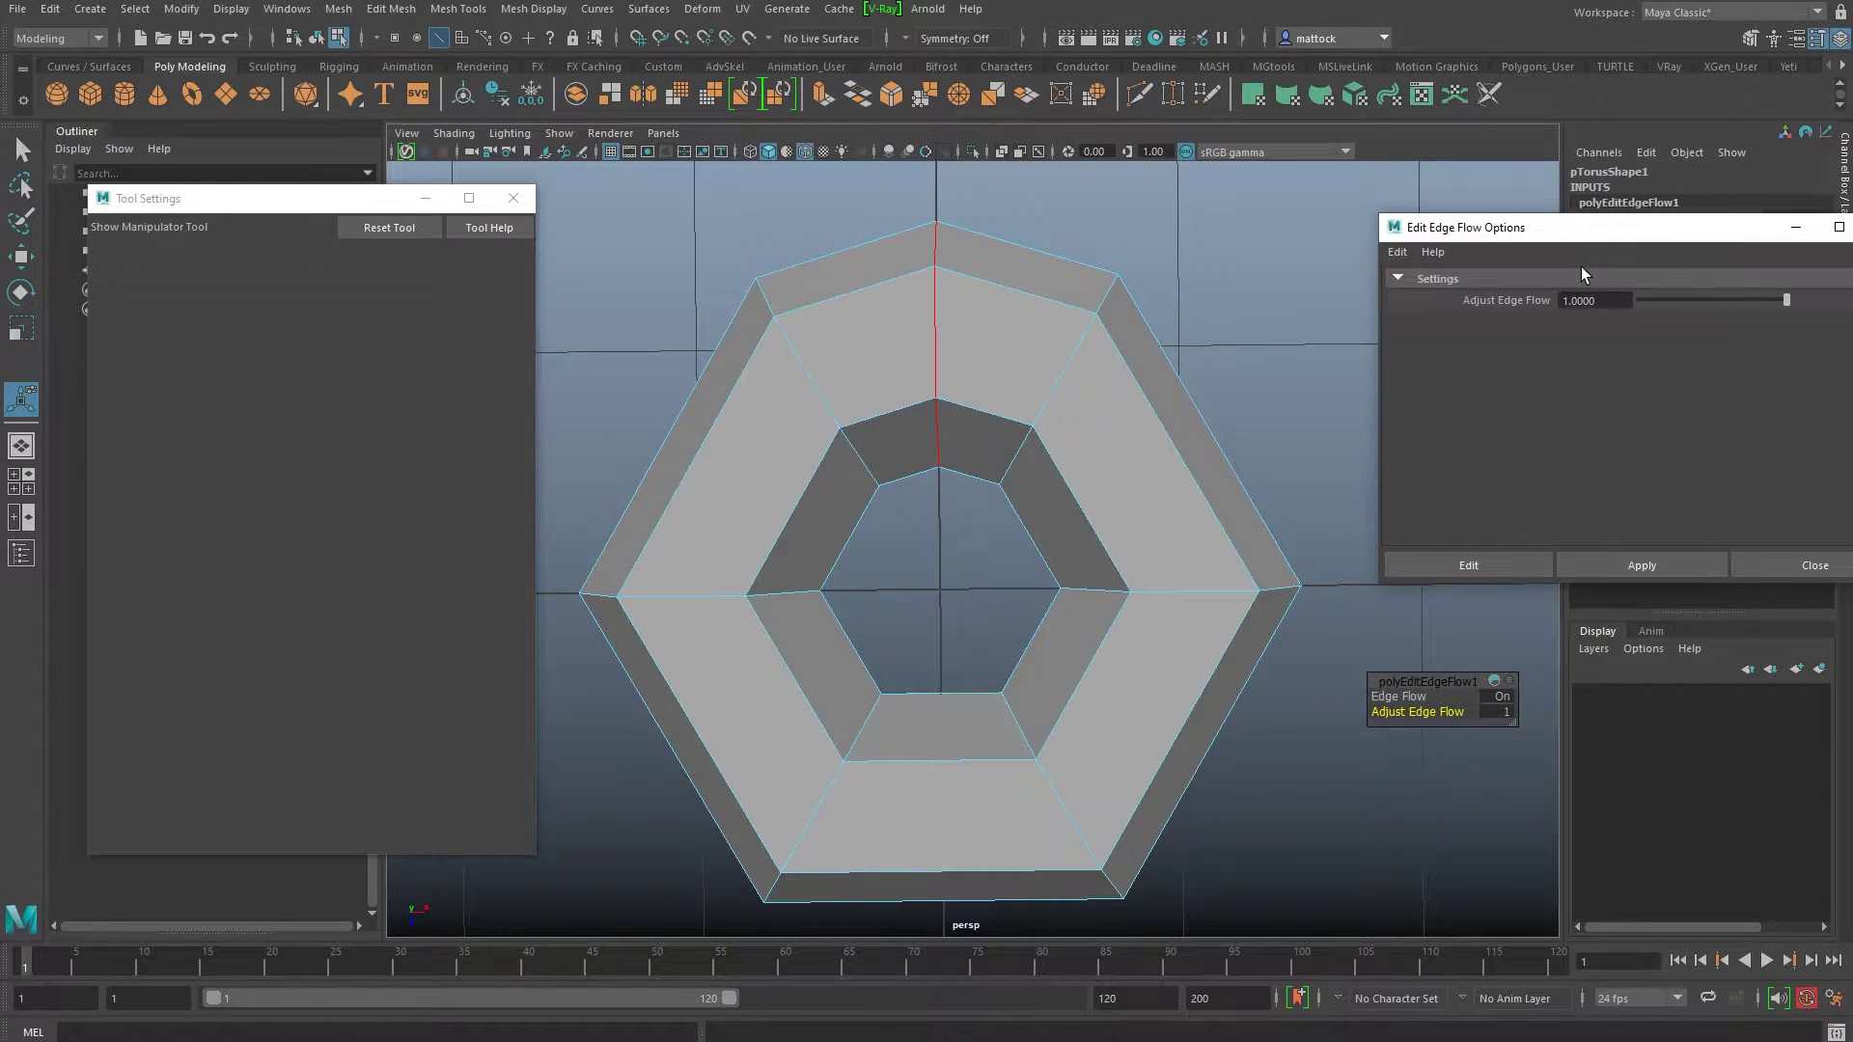
left_click(1756, 566)
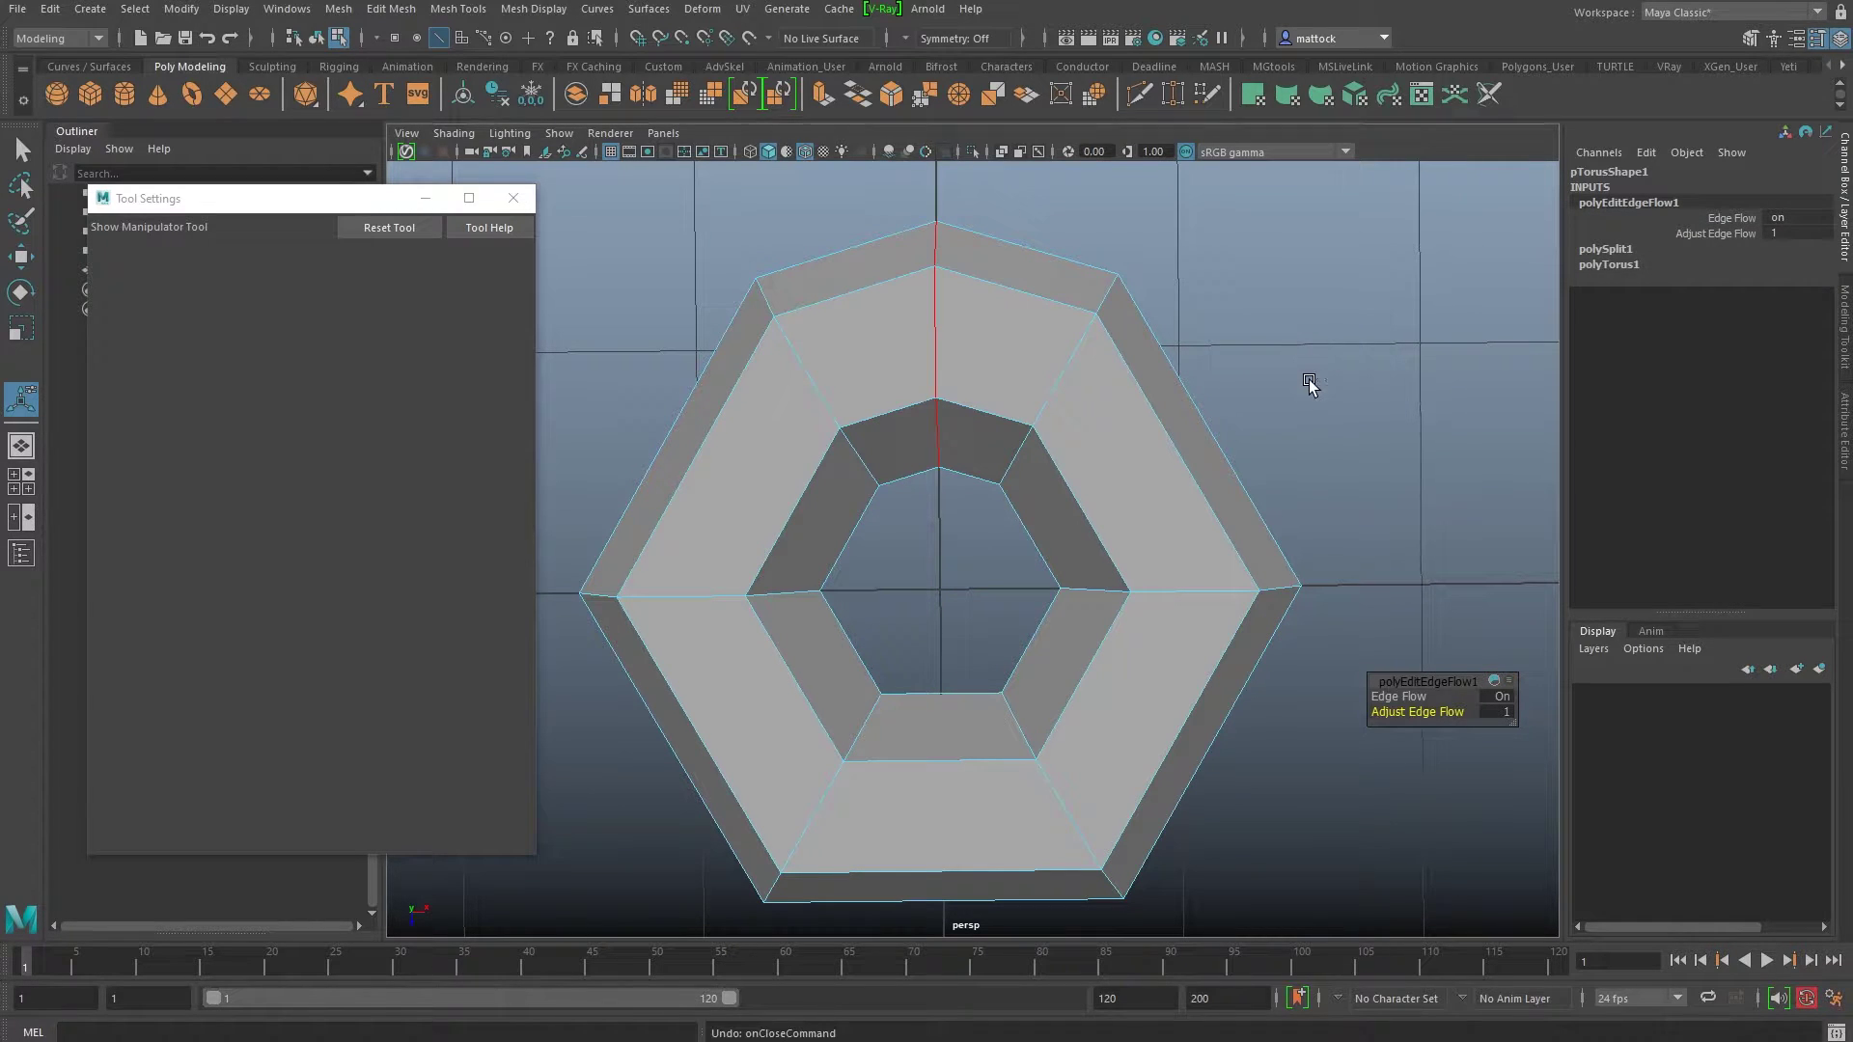
Step: Undo the edge flow edit and the edge loop inserted in the far segment
key("ctrl+z")
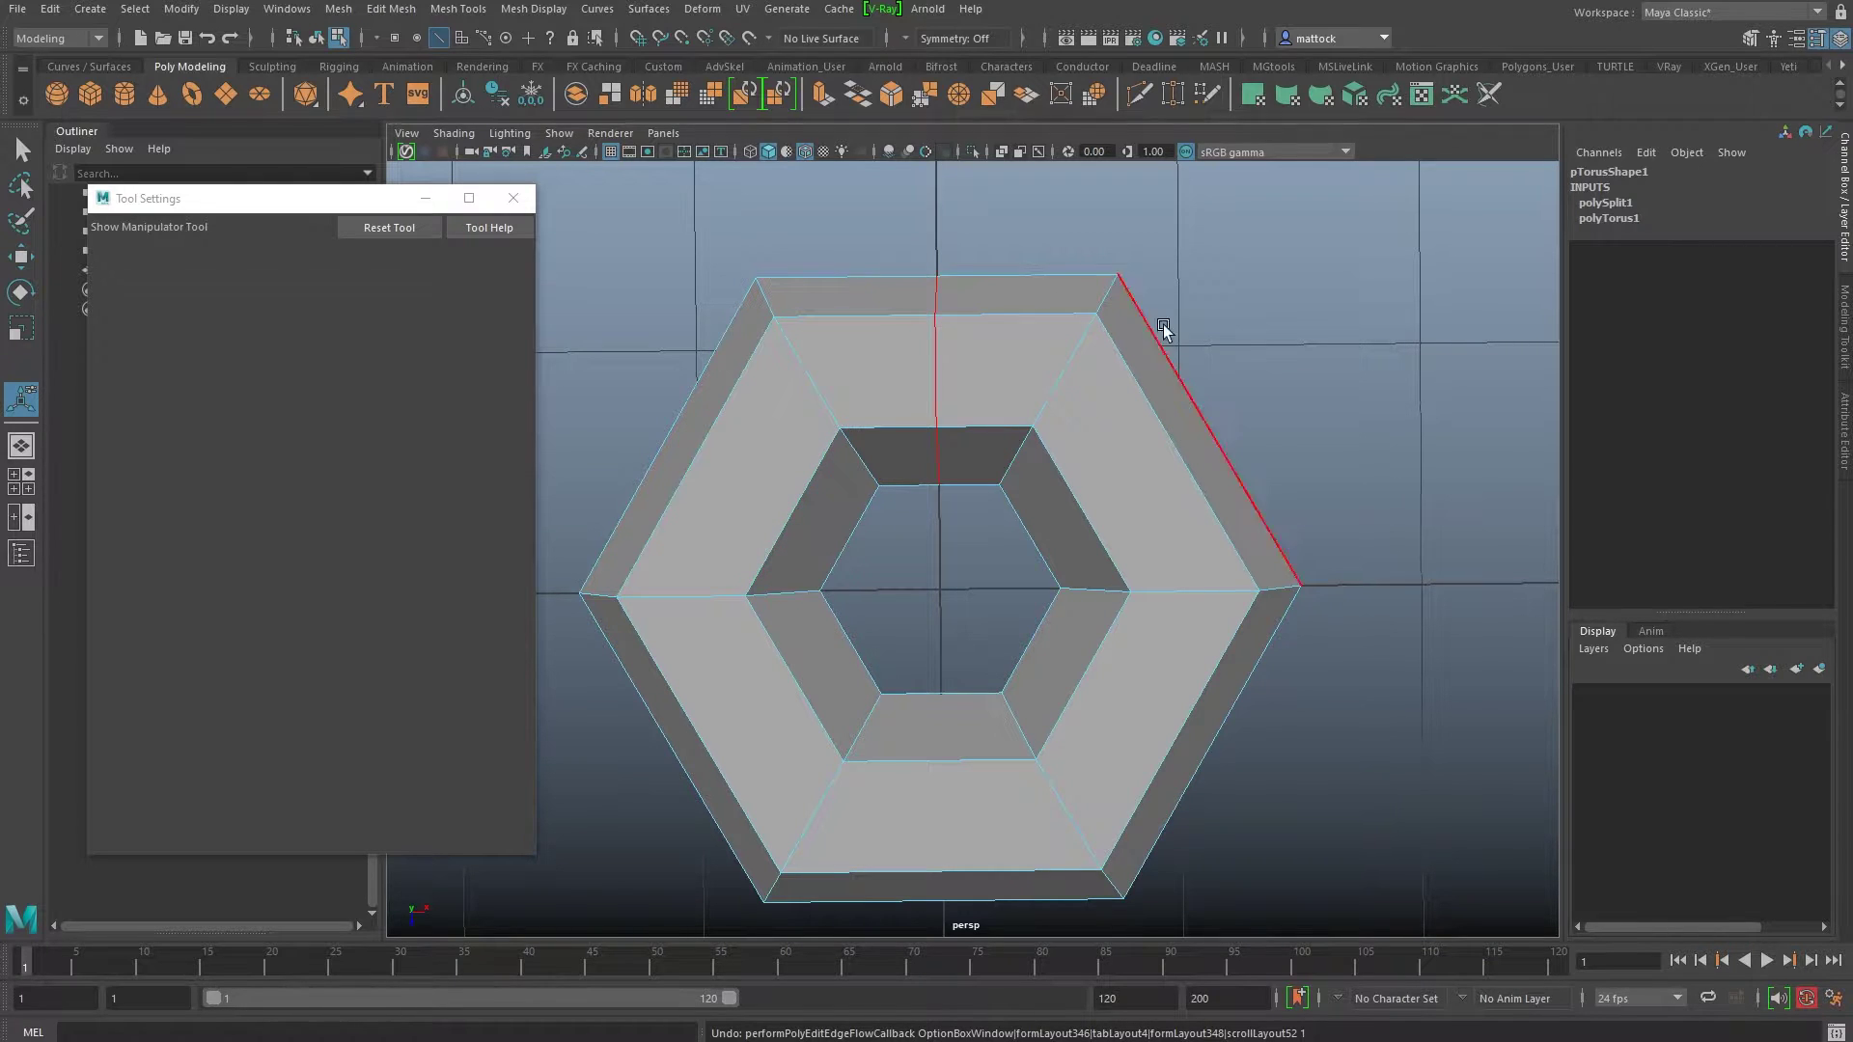
key("ctrl+z")
key("ctrl+z")
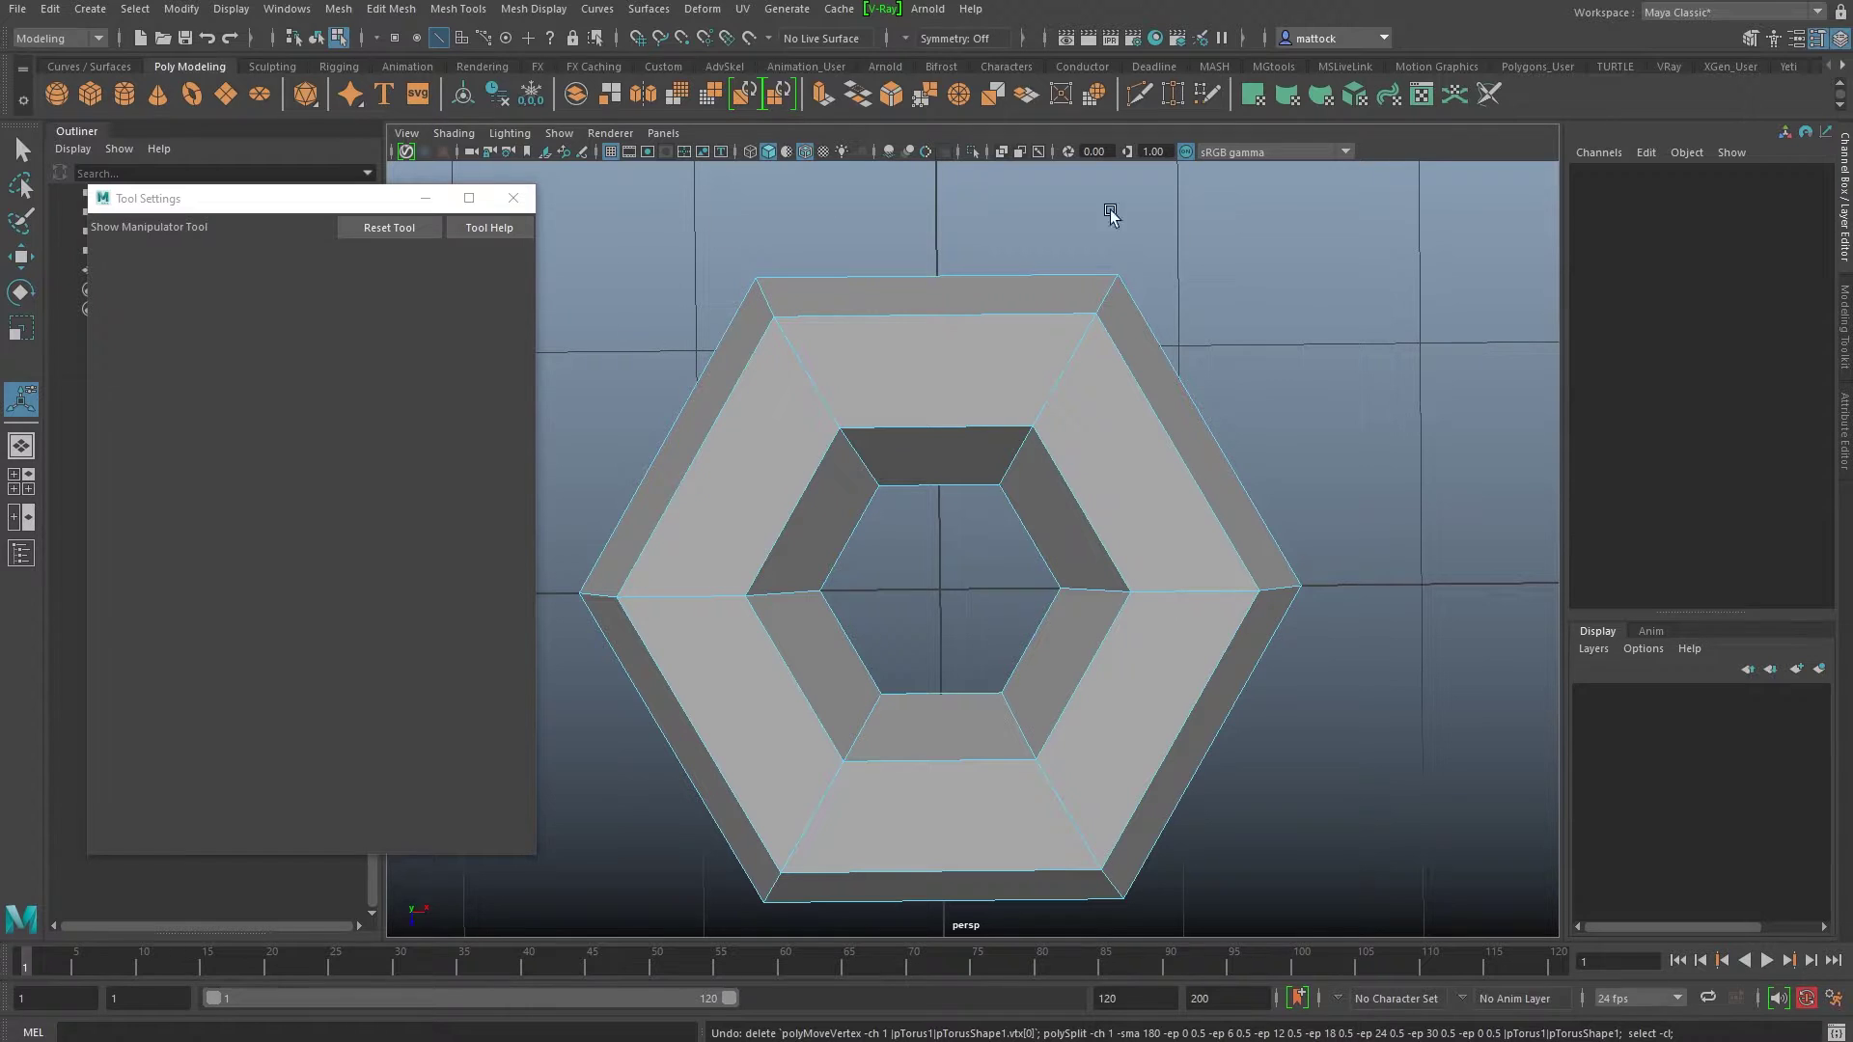
Step: Insert a centred, snapped Multi-Cut edge loop across each of the torus's six segments
left_click(1139, 94)
left_click(1259, 589)
left_click_drag(1207, 468, 1159, 414, "alt")
key("Escape")
left_click_drag(1001, 484, 1013, 533, "alt")
left_click(1077, 487, "ctrl+shift")
left_click(926, 432, "ctrl+shift")
left_click(788, 524, "ctrl+shift")
left_click(805, 689, "ctrl+shift")
left_click(972, 759, "ctrl+shift")
left_click(1093, 663, "ctrl+shift")
left_click_drag(1283, 622, 1266, 577, "alt")
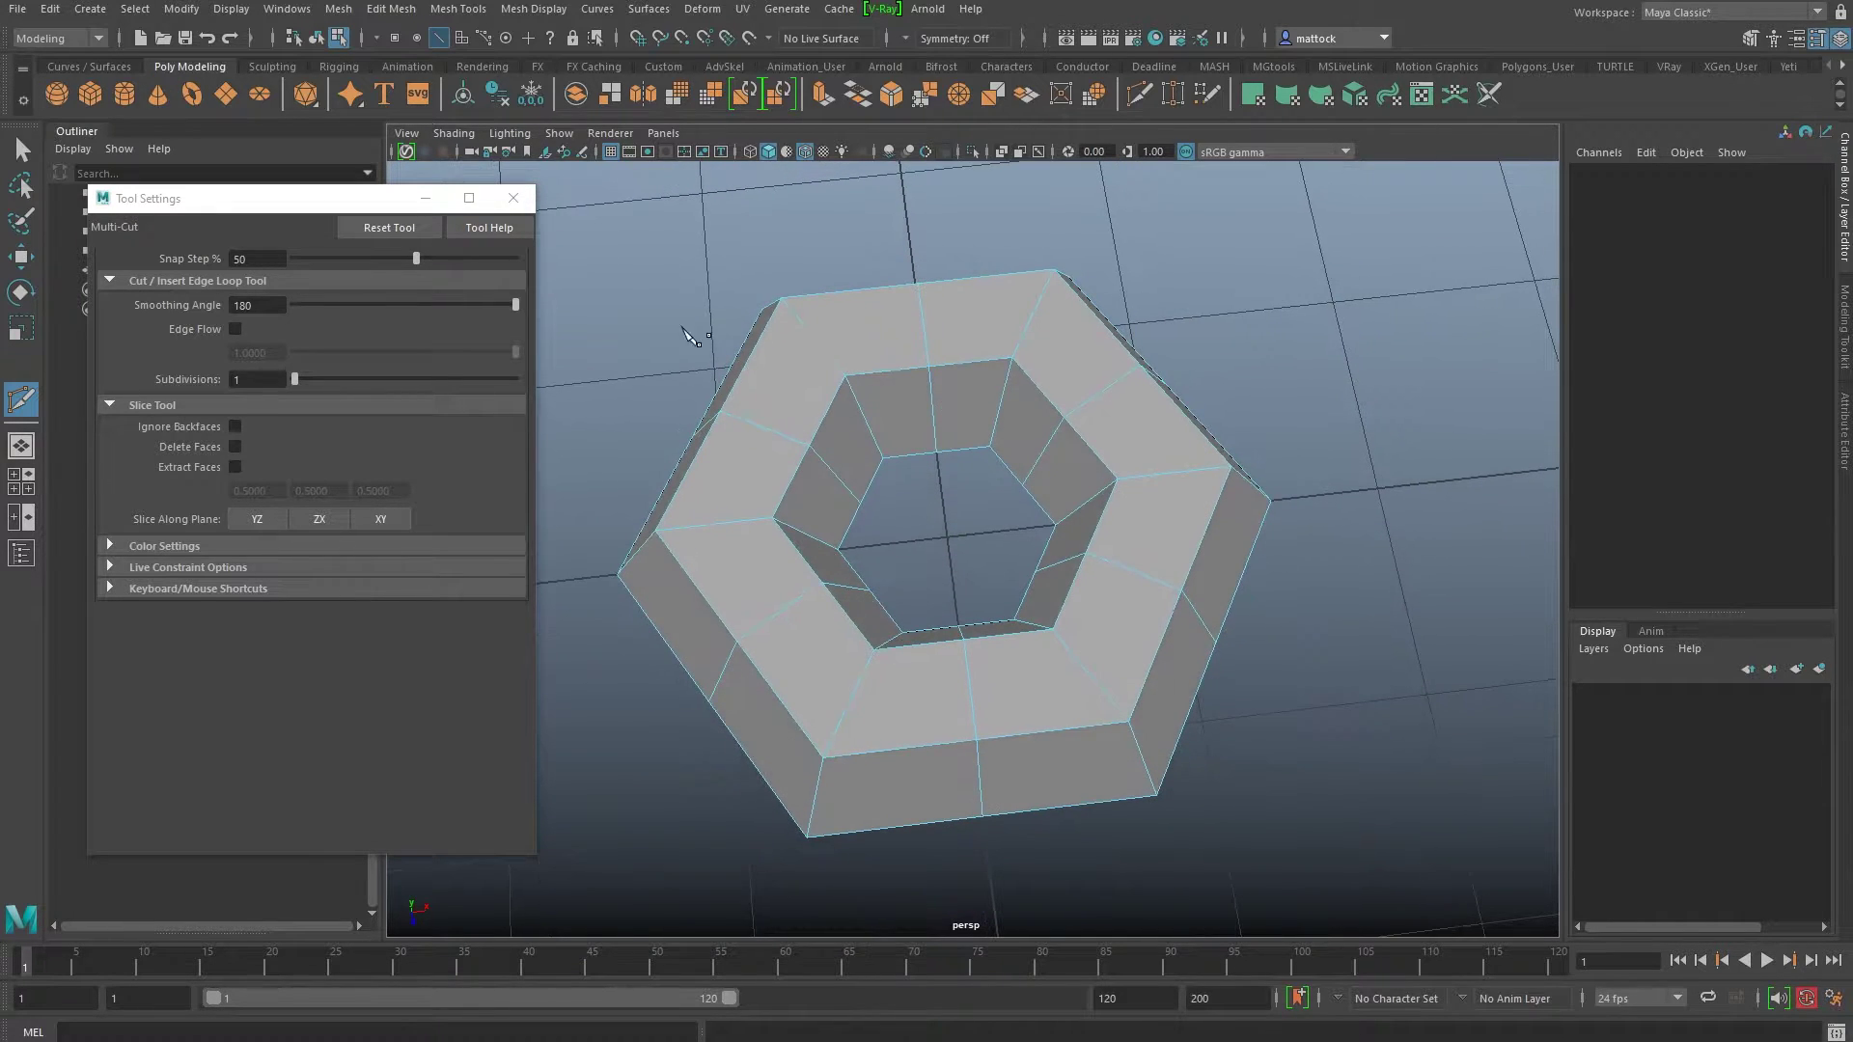
Step: Select all six edge loops in the middle of the torus's segments together
left_click(21, 150)
left_click(918, 338)
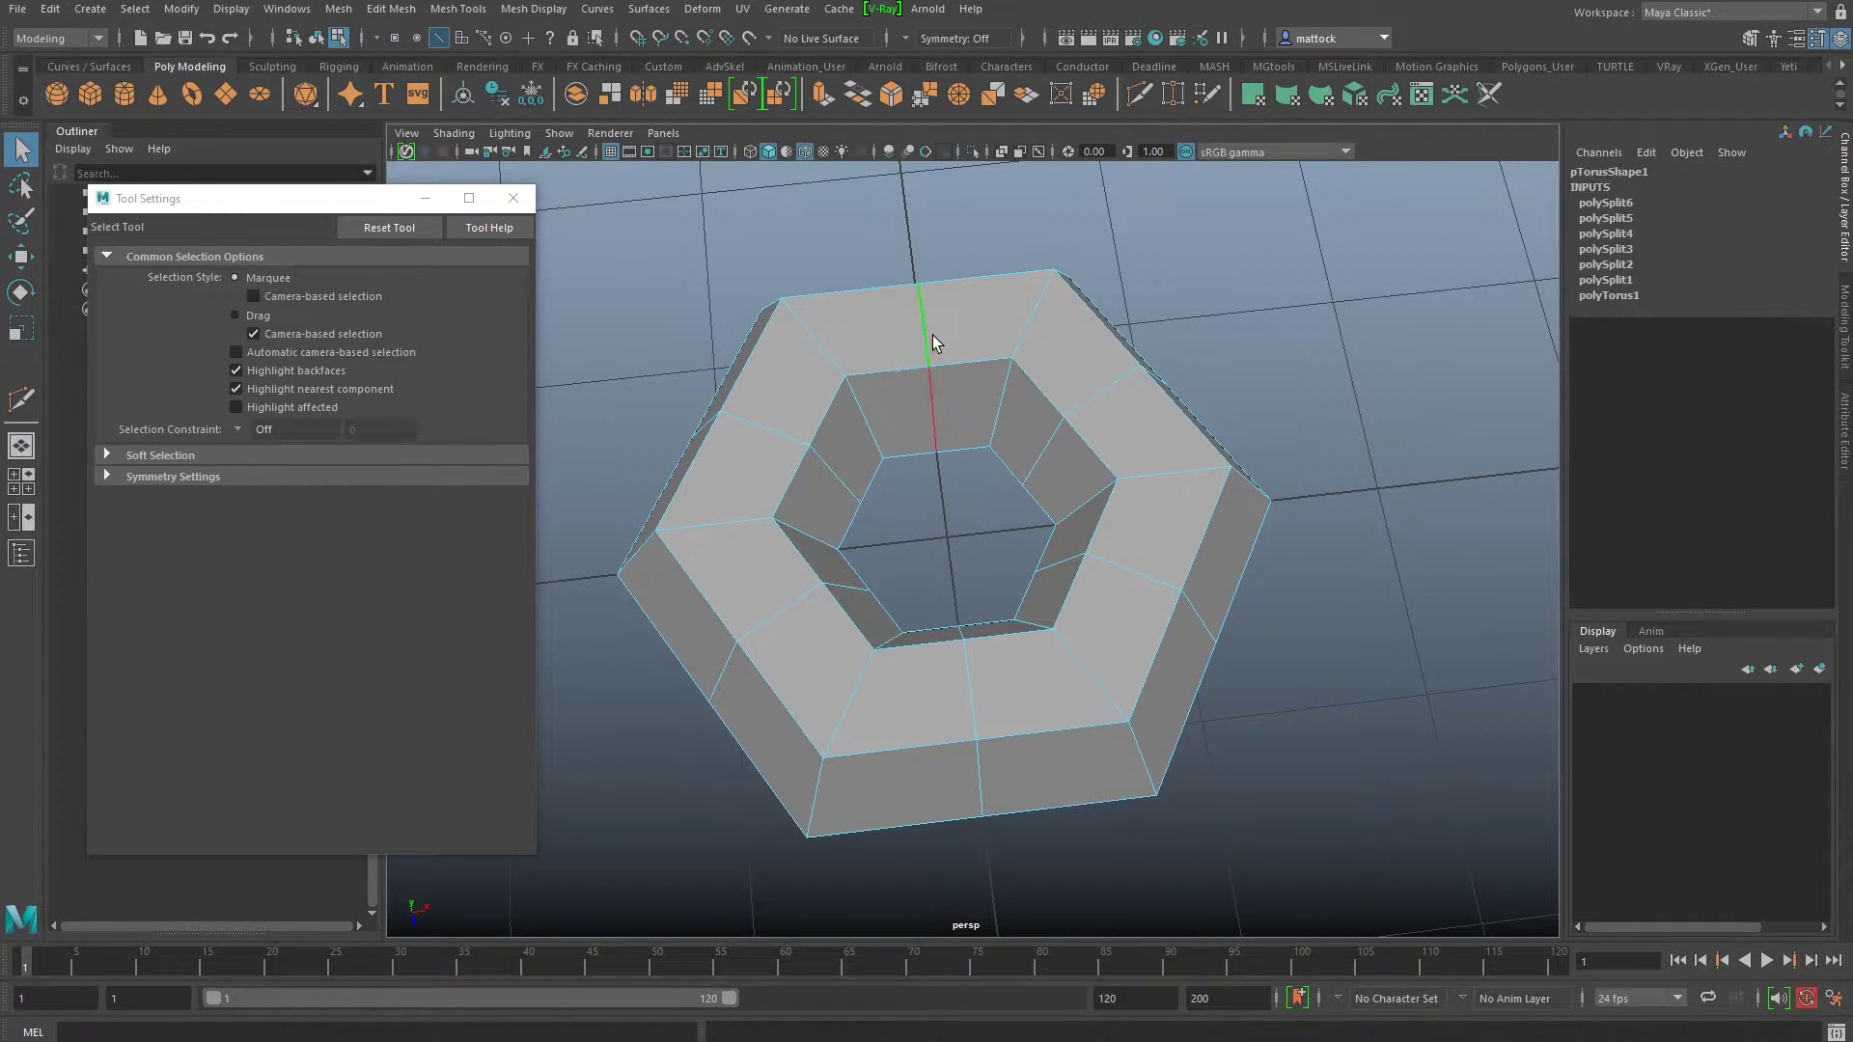
left_click(1112, 396, "shift")
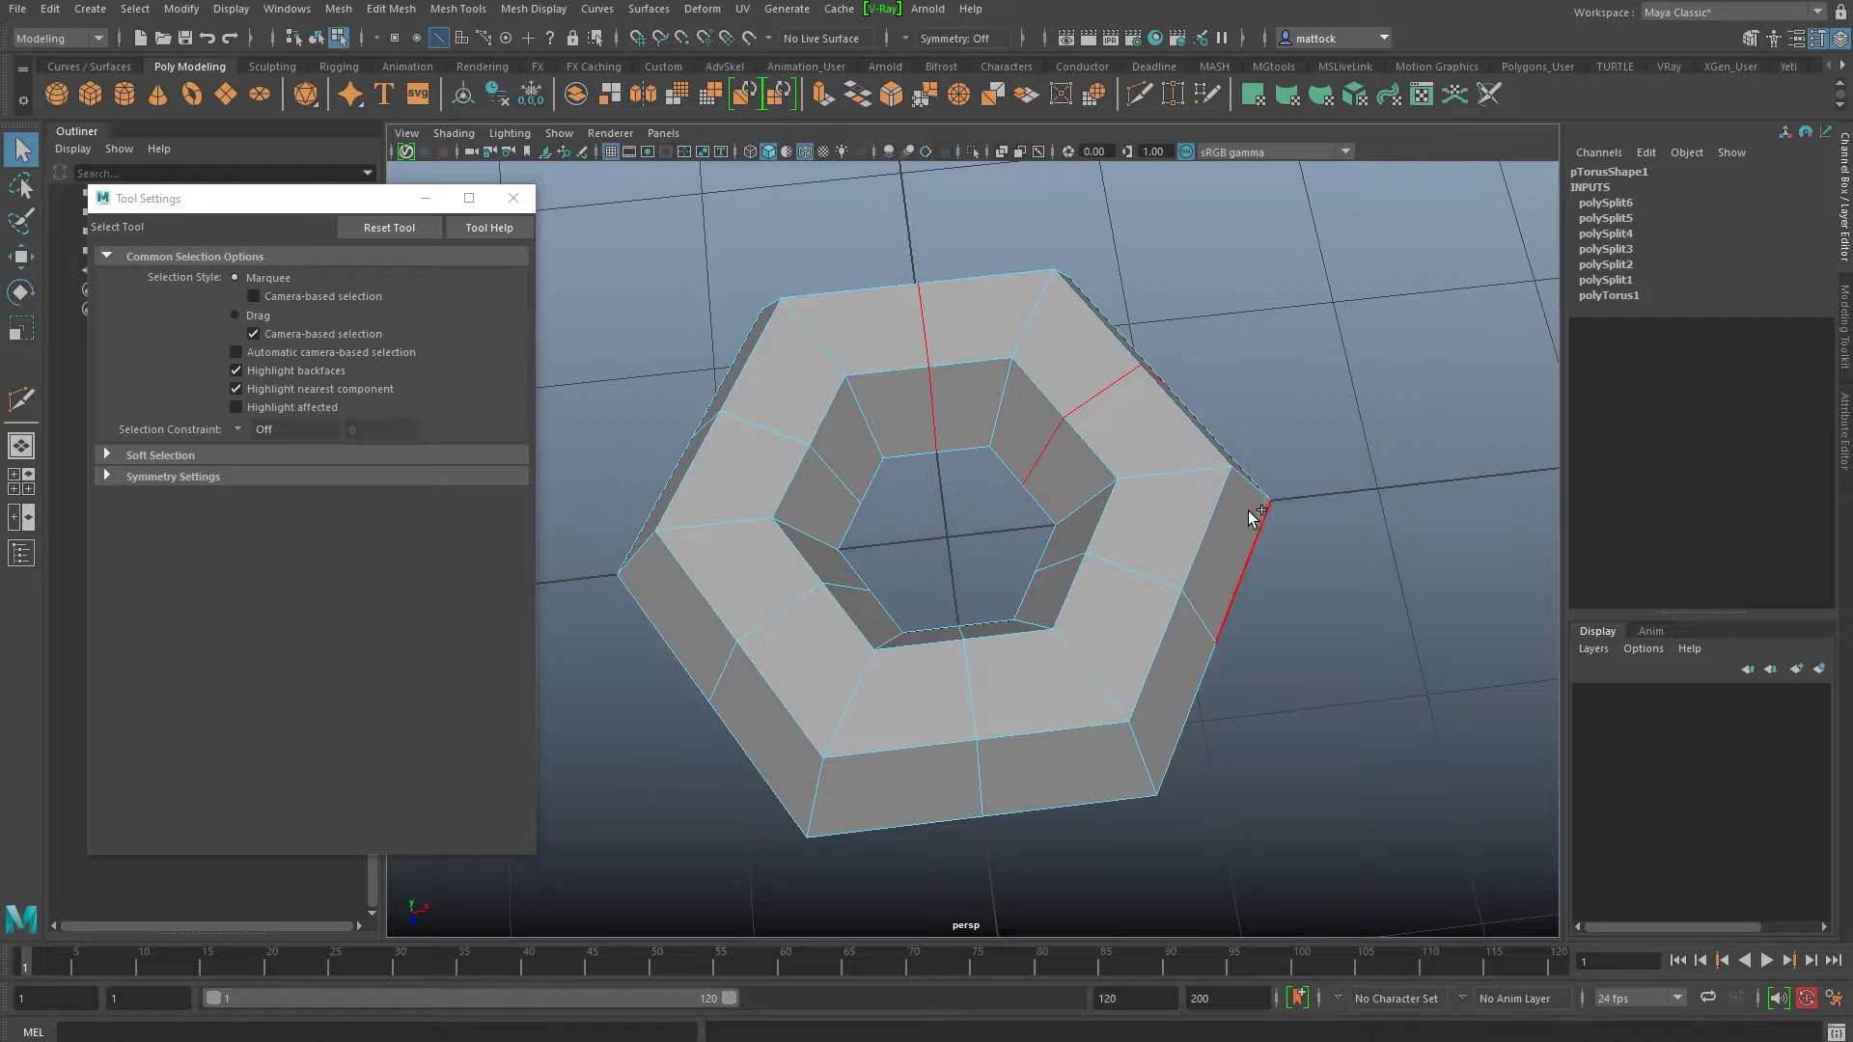
left_click(1112, 618, "shift")
left_click(972, 694, "shift")
left_click(772, 627, "shift")
left_click(769, 426, "shift")
left_click_drag(773, 426, 862, 473, "alt")
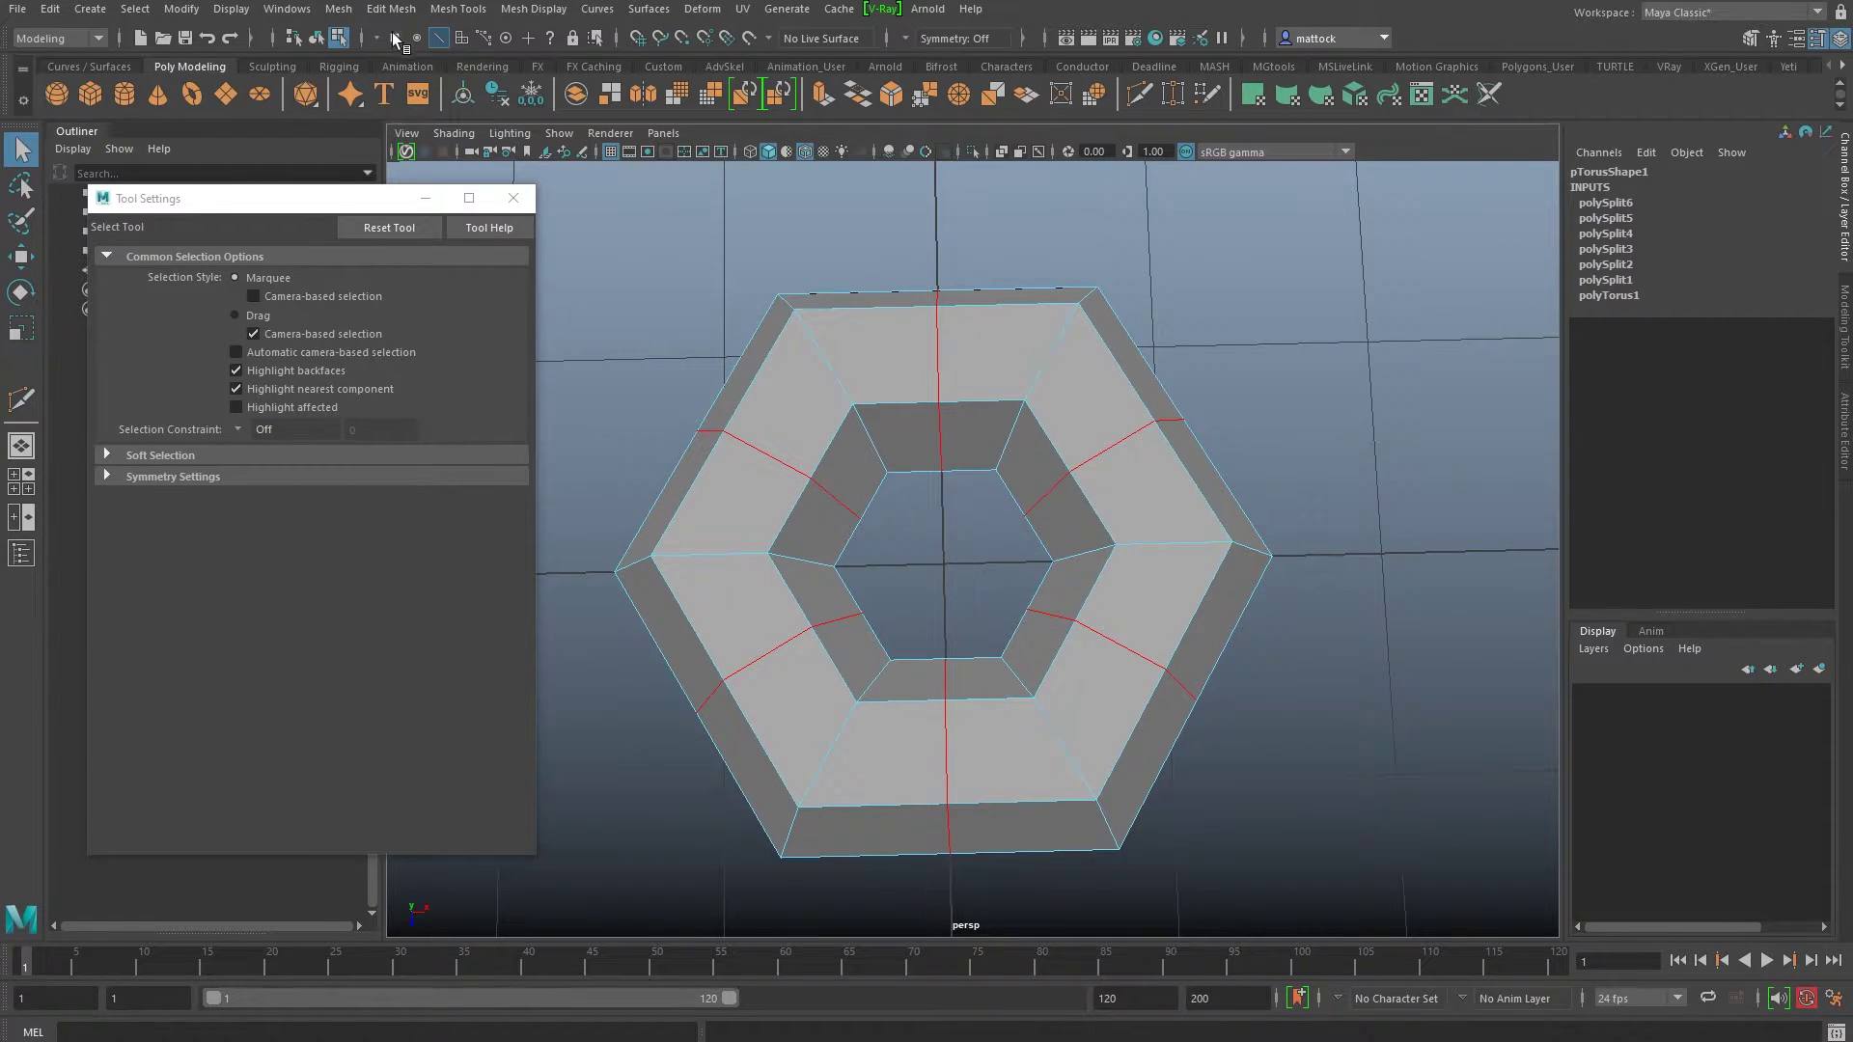
Step: Apply Edit Edge Flow with Adjust Edge Flow 1 to the six selected segment loops to round the ring
left_click(339, 9)
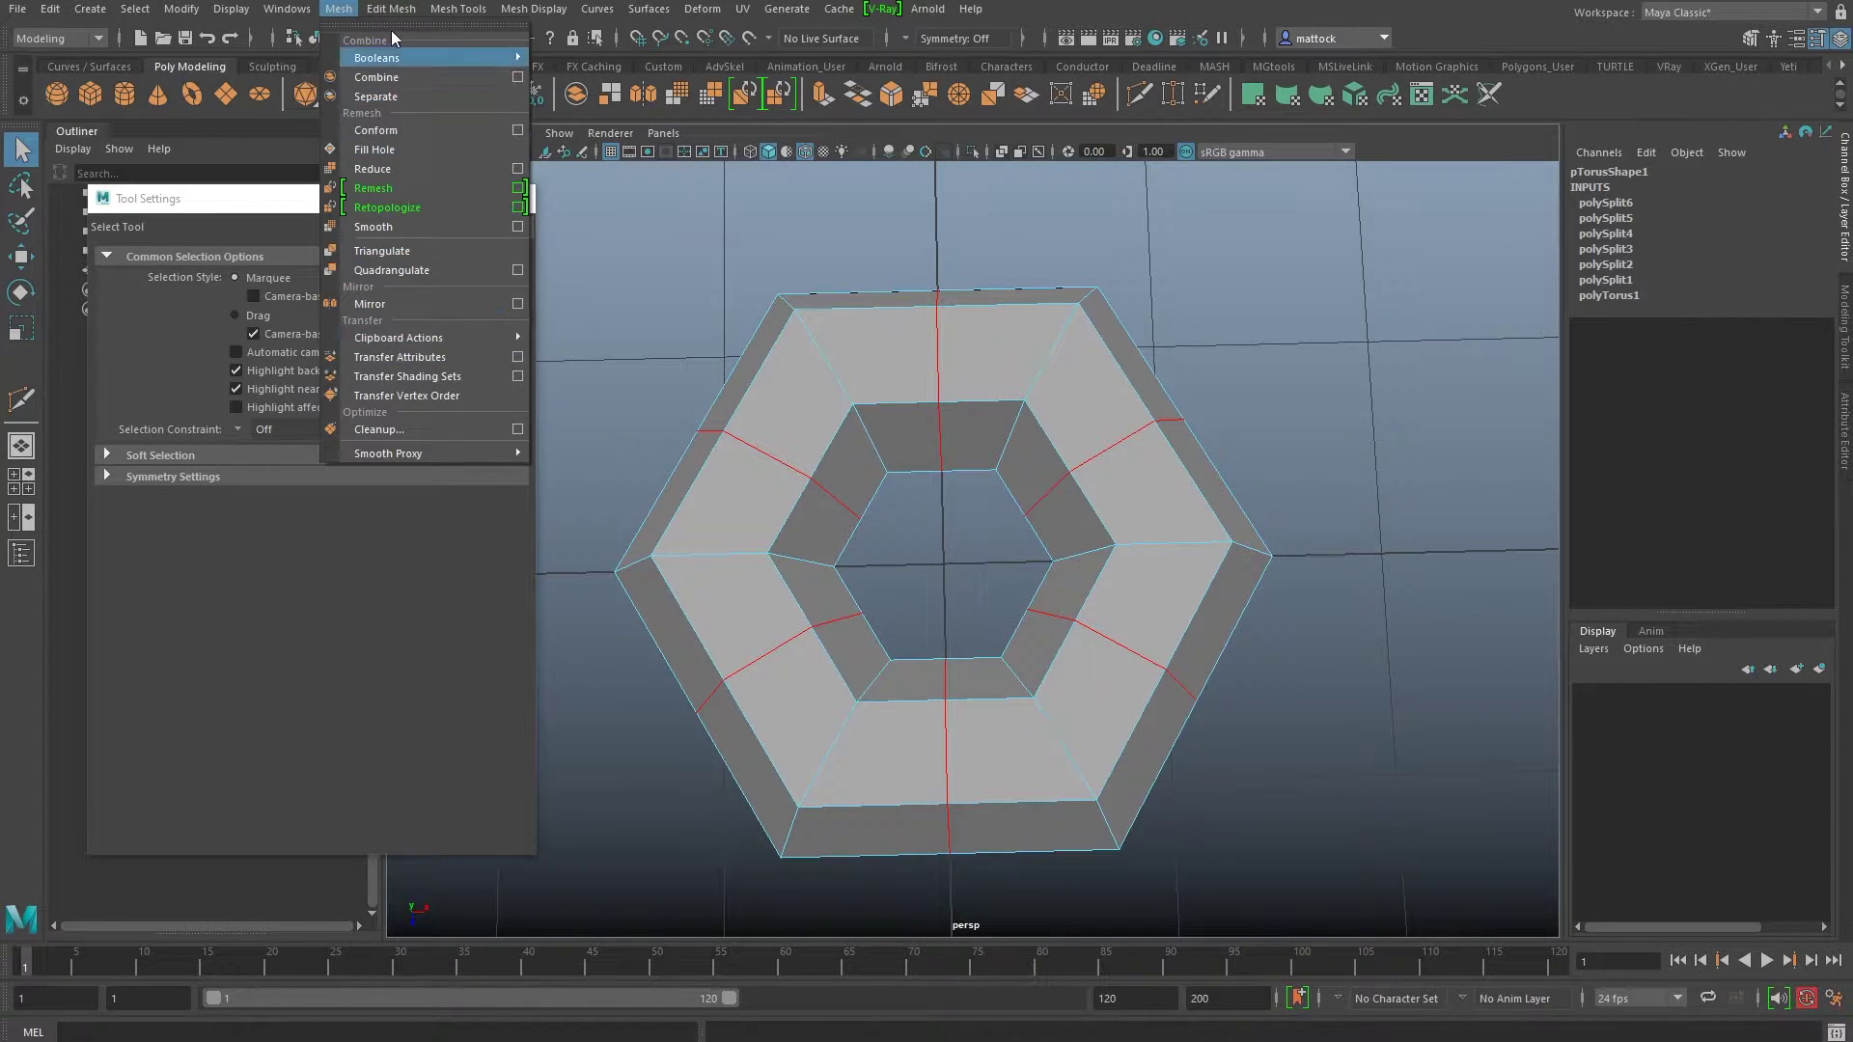
mouse_move(391, 11)
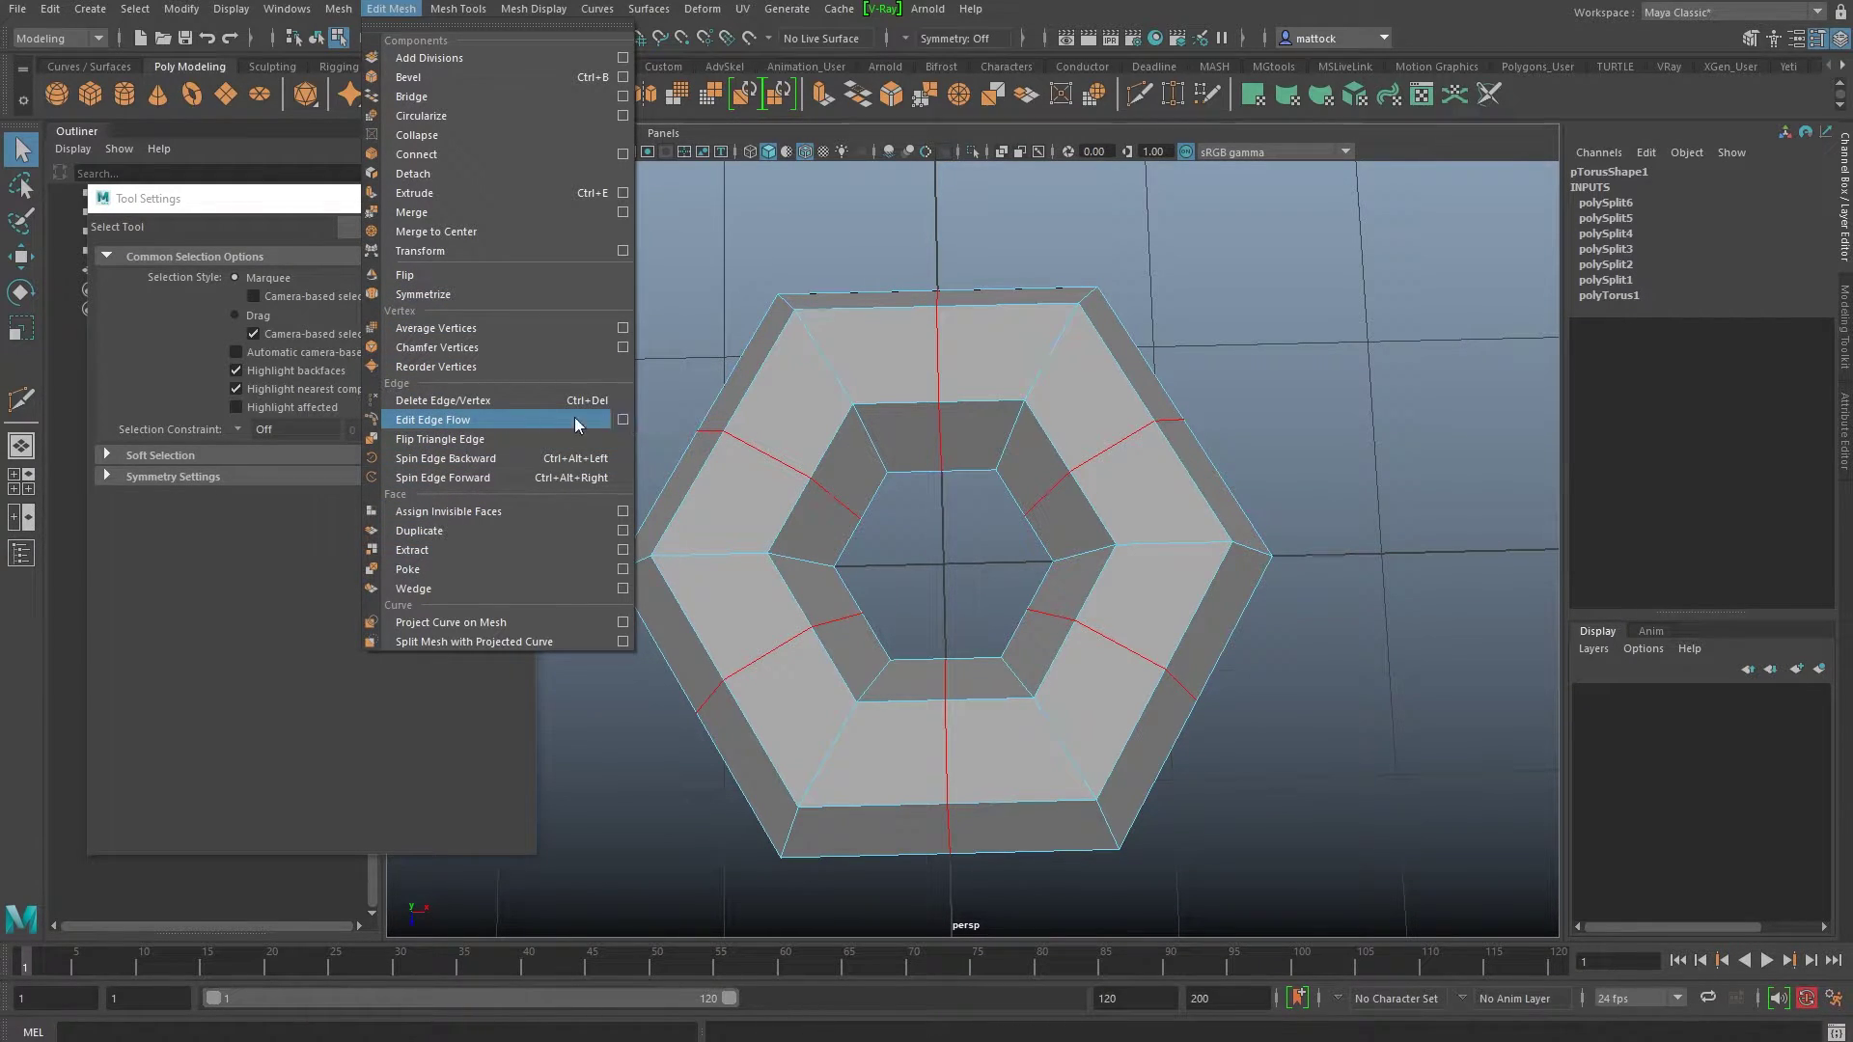
left_click(622, 421)
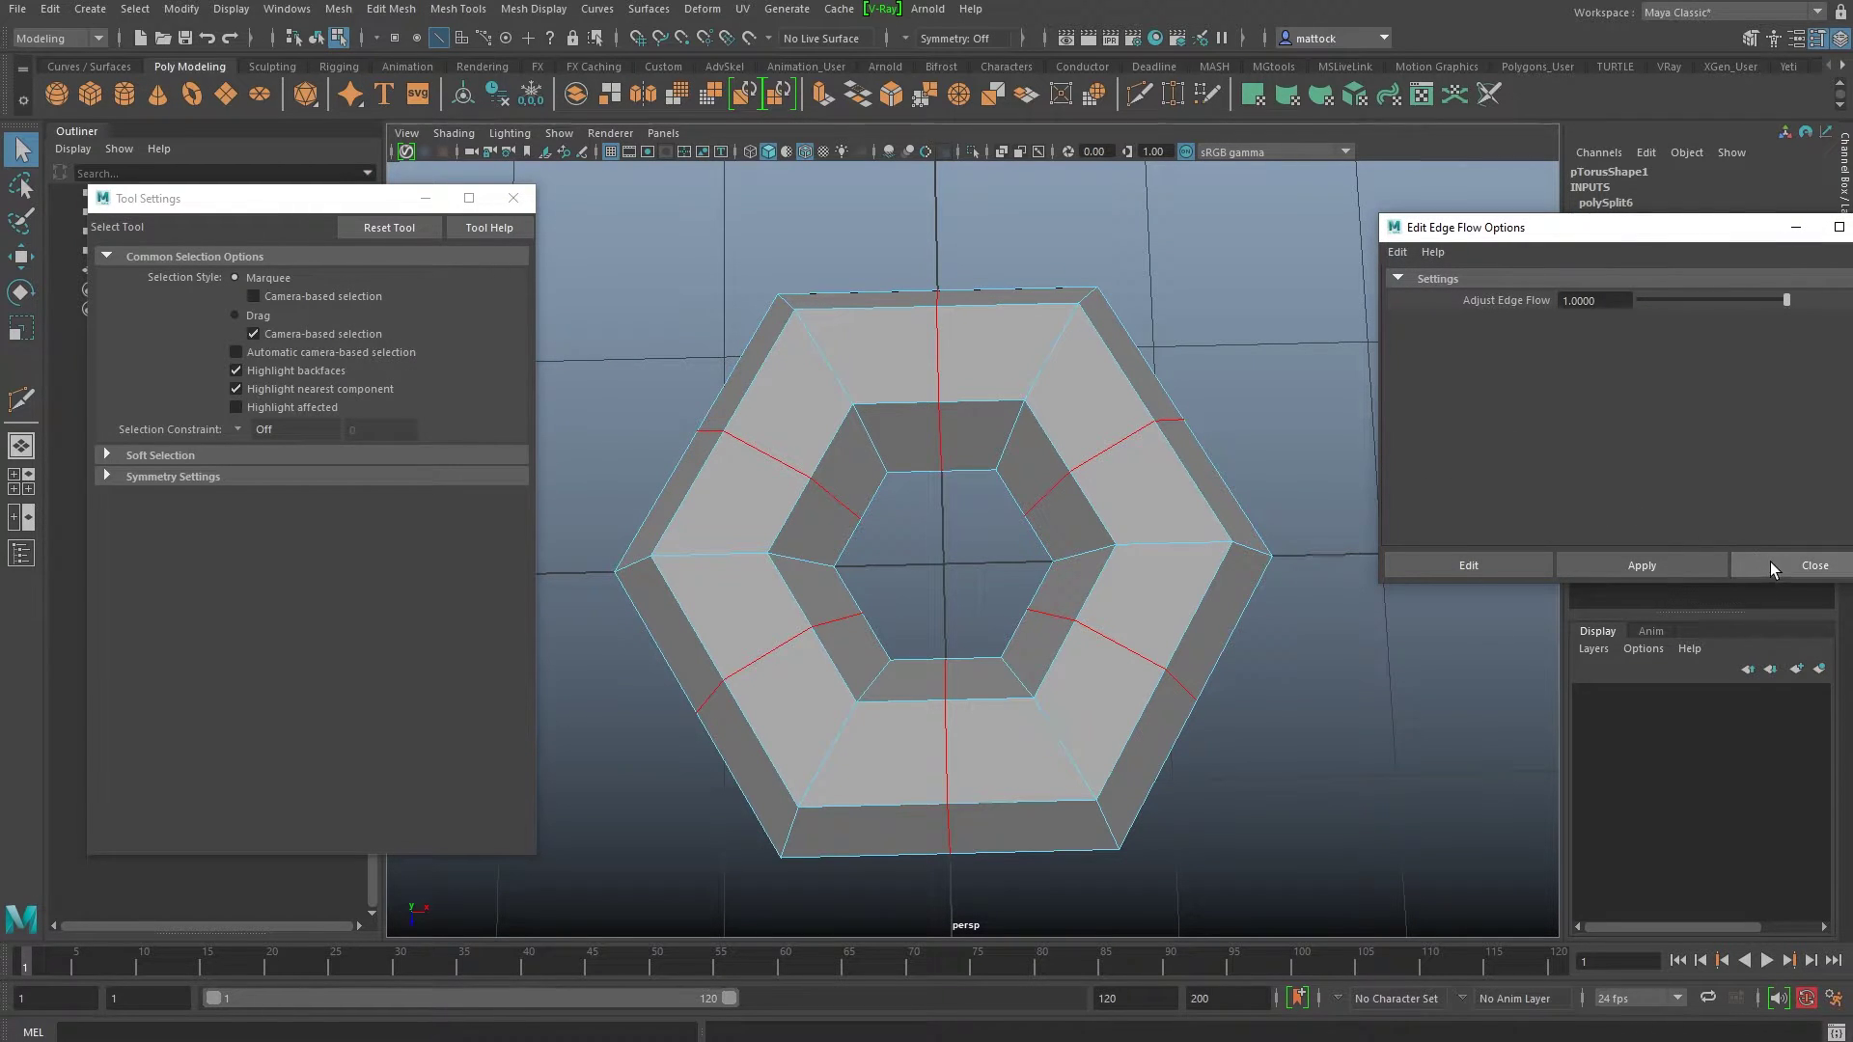
left_click(1770, 567)
left_click(341, 9)
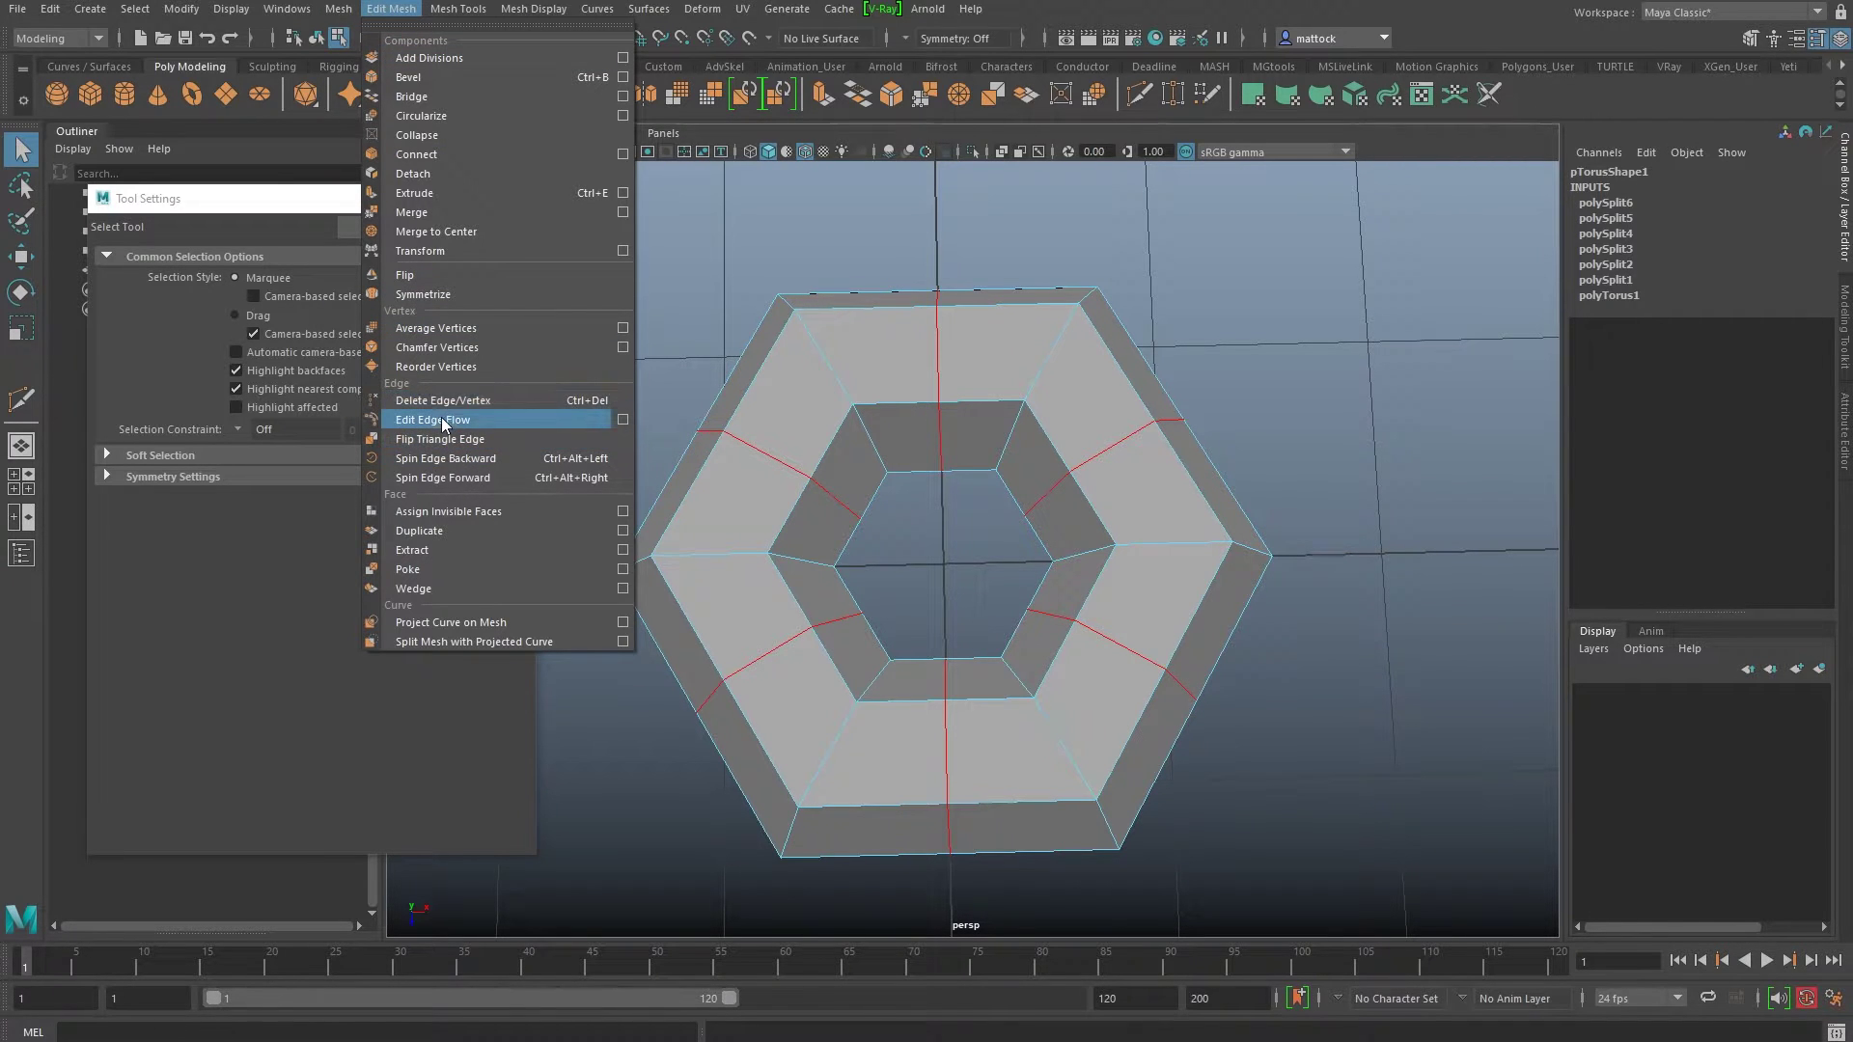
left_click(460, 423)
right_click_drag(1316, 462, 1274, 451, "alt")
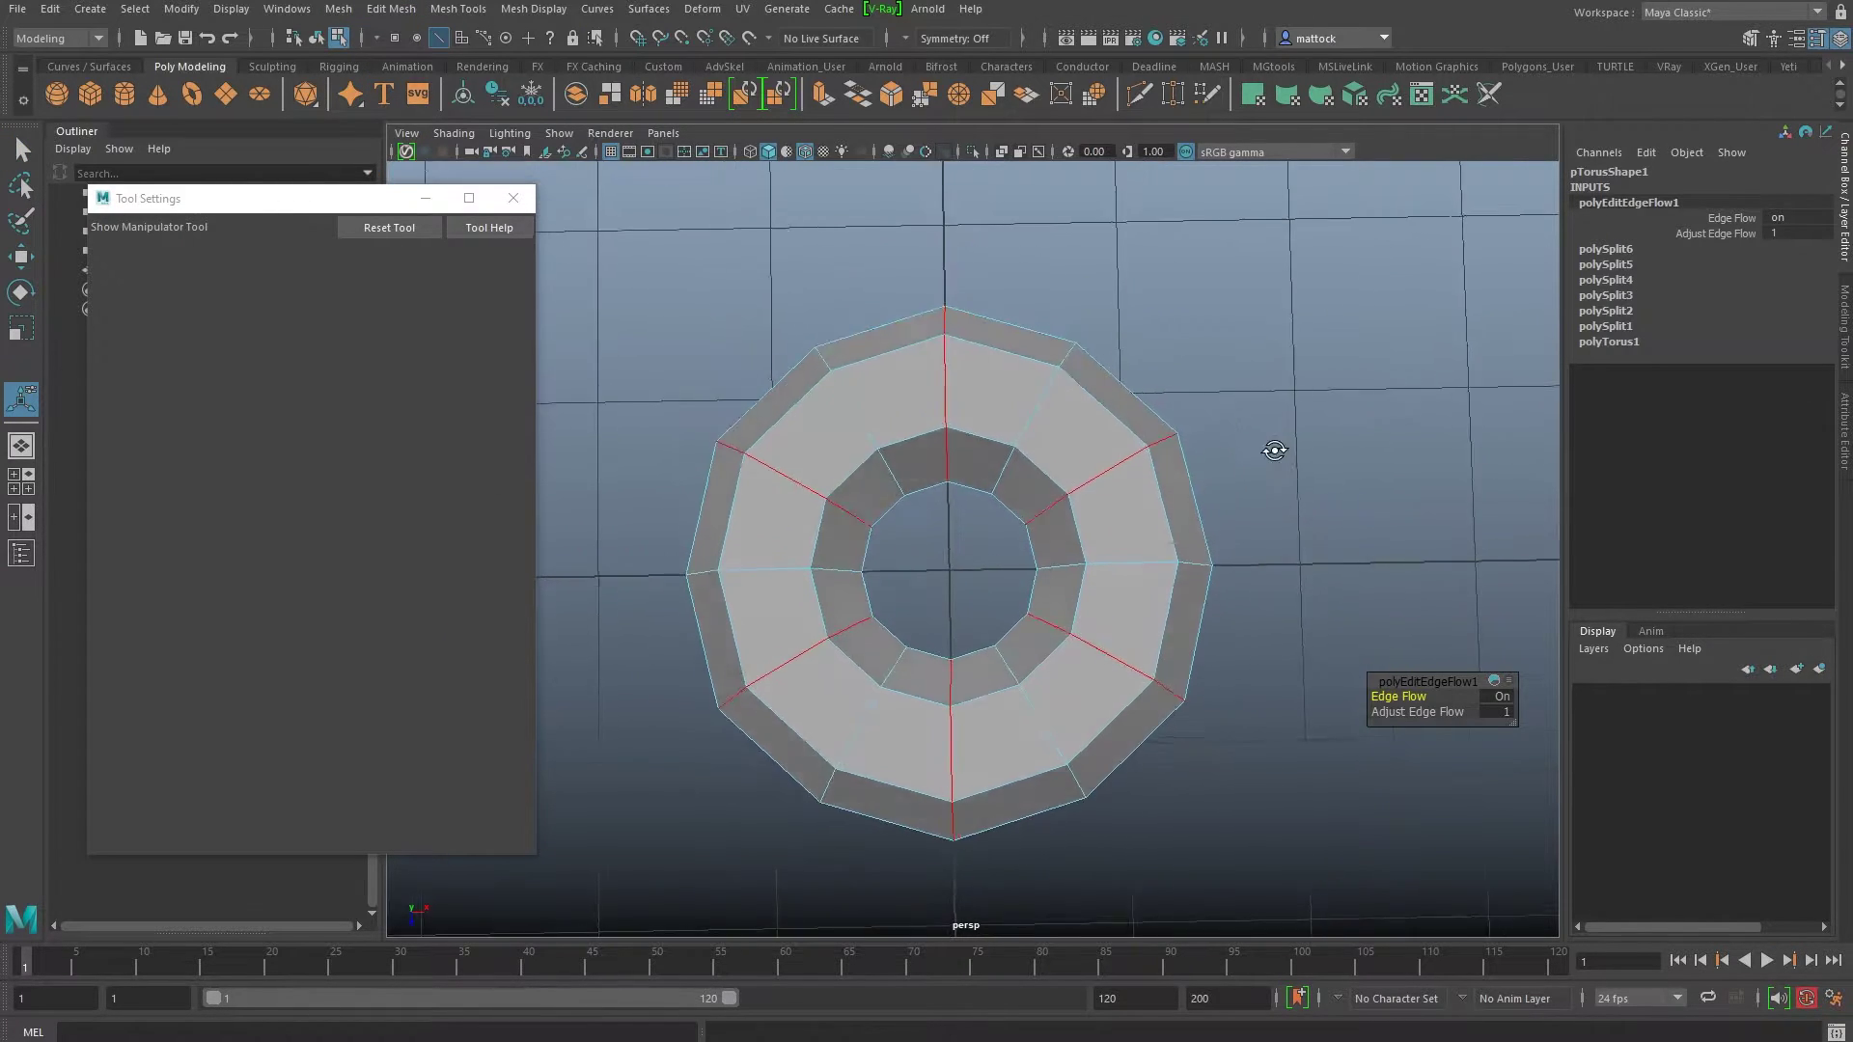
left_click_drag(1274, 451, 1255, 464, "alt")
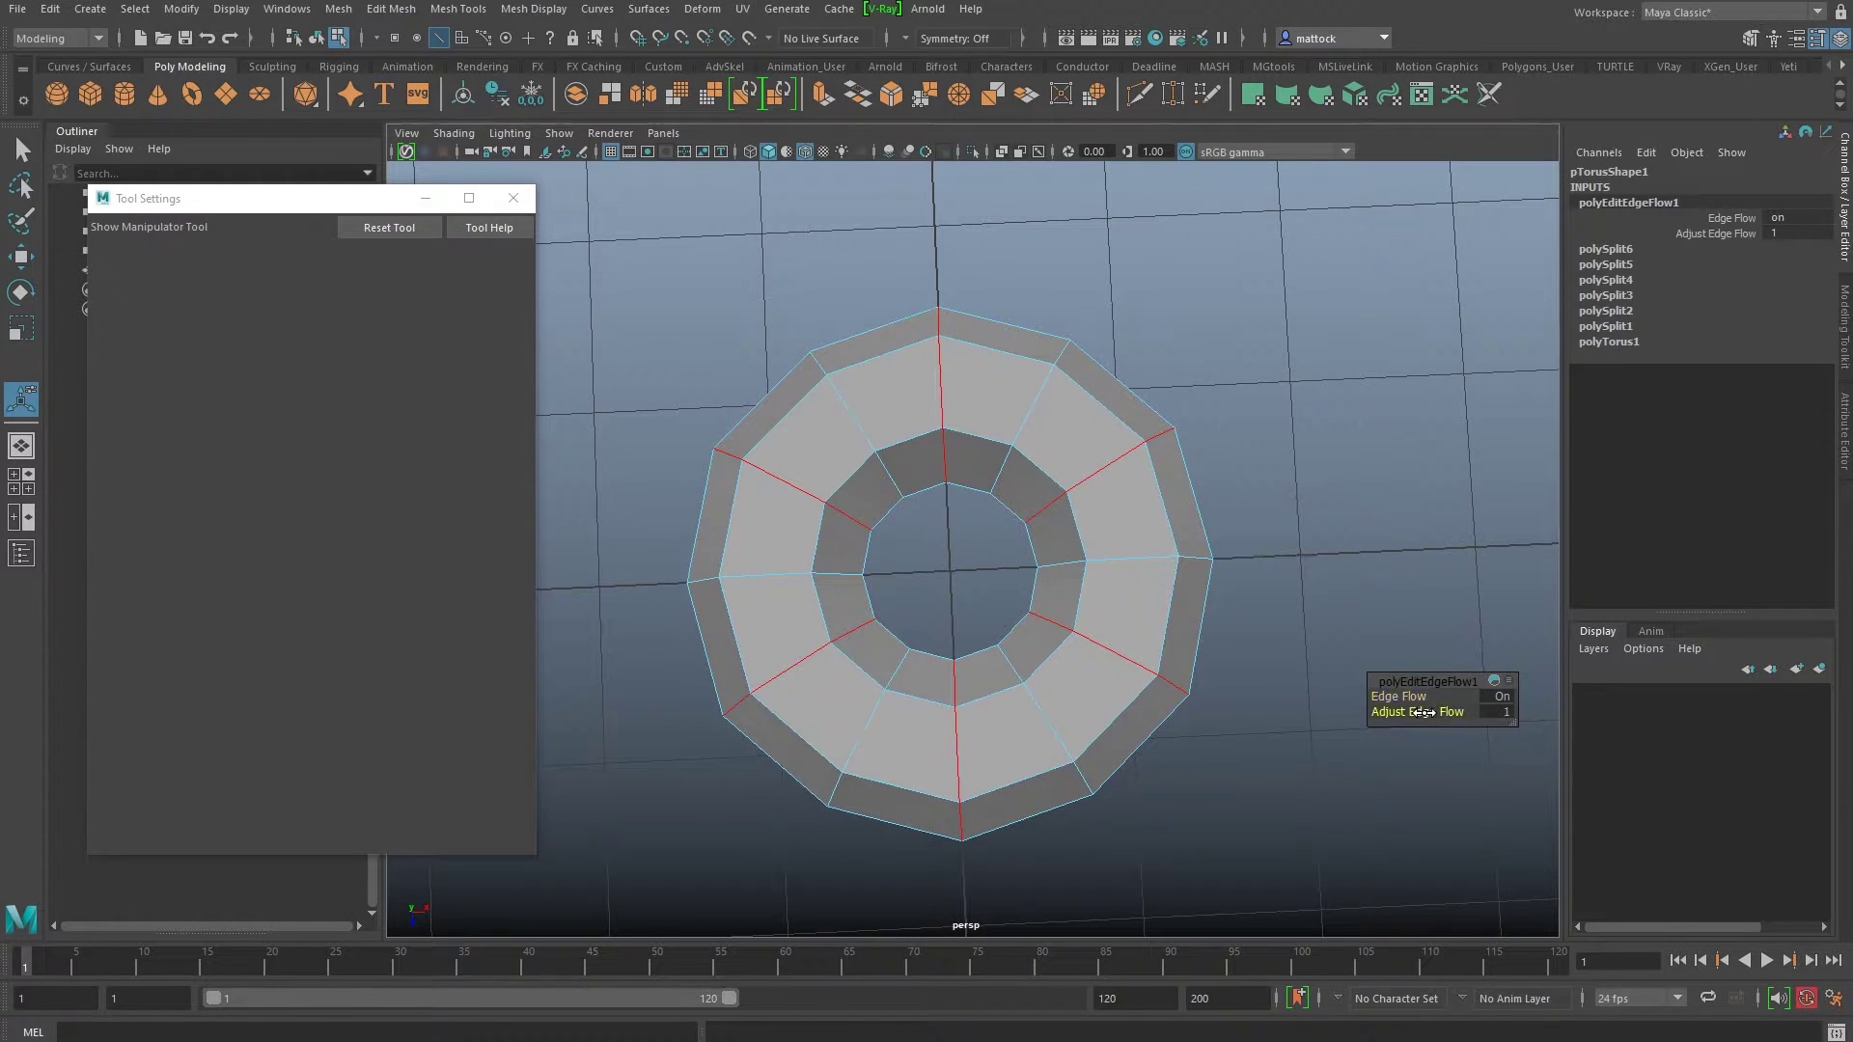
mouse_move(1422, 712)
left_mouse_down()
mouse_move(1390, 712)
mouse_move(1425, 715)
left_mouse_up()
left_click_drag(984, 621, 977, 473, "alt")
left_click_drag(899, 275, 988, 265, "alt")
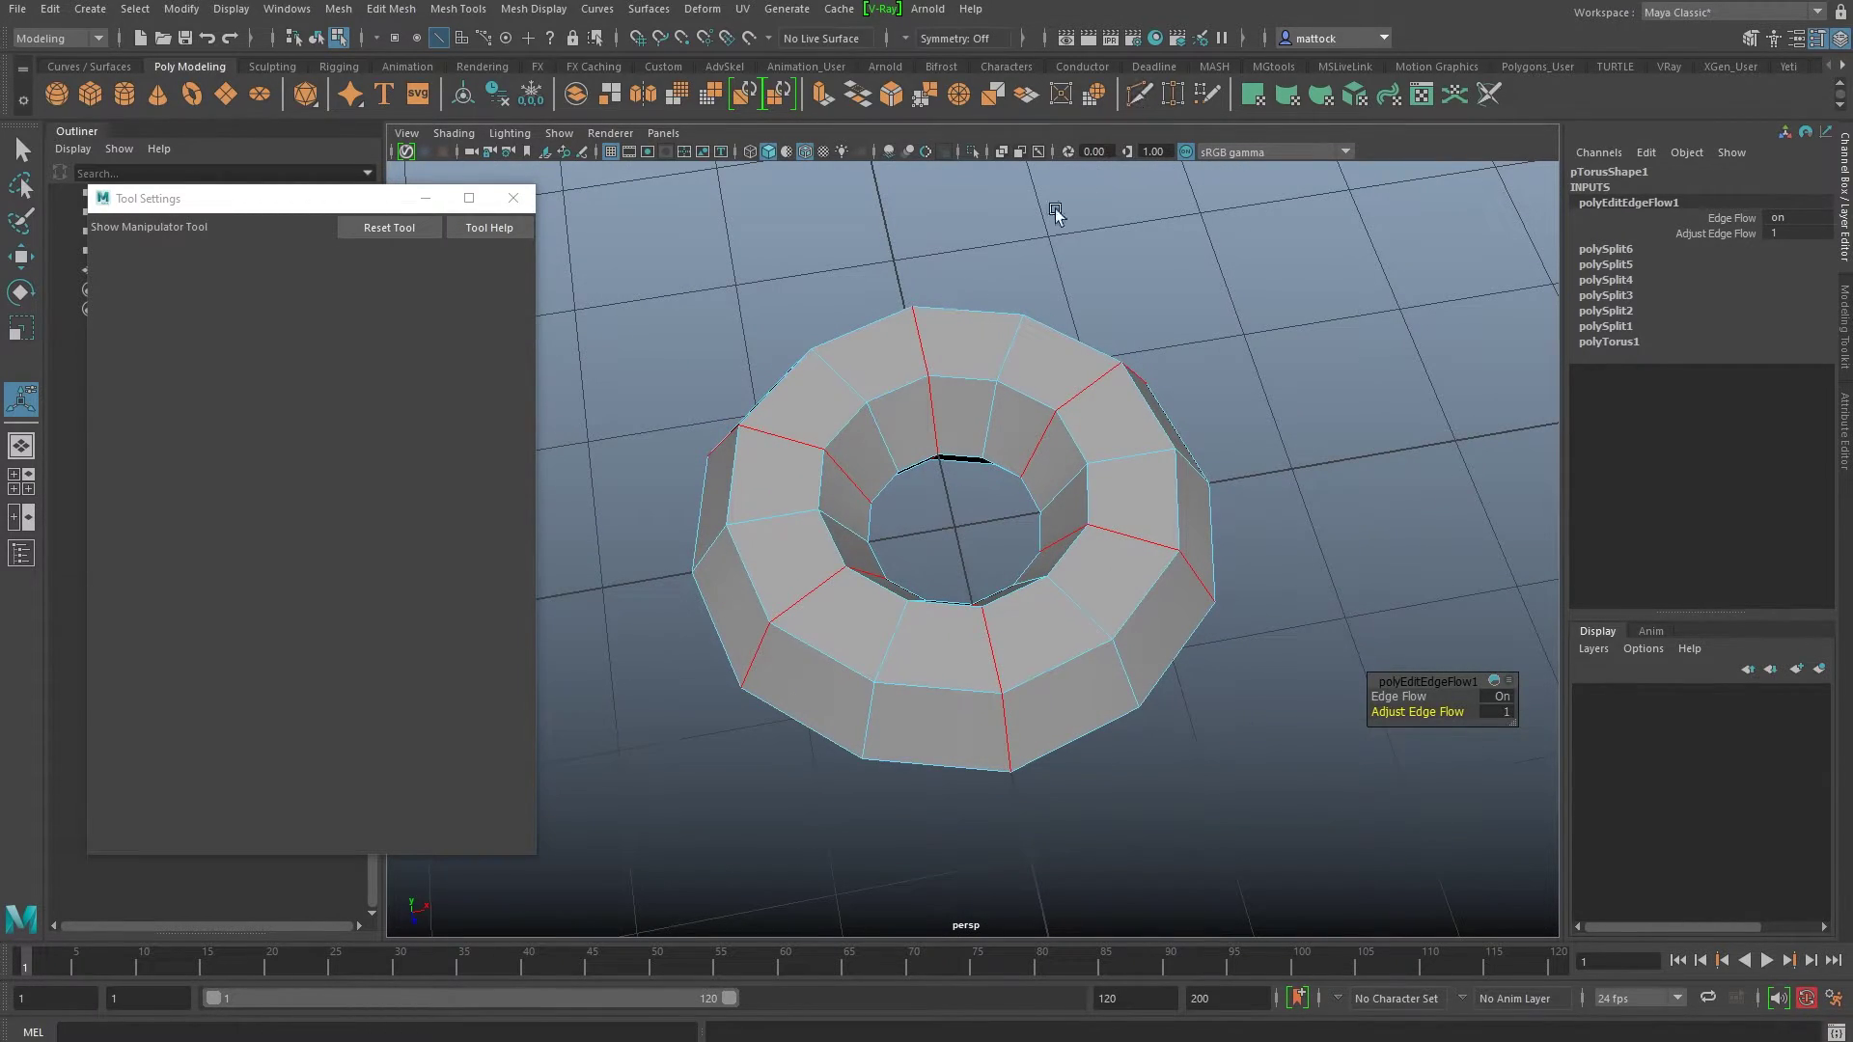
Step: Insert Multi-Cut edge loops around the upper and lower bands of the torus's outer wall and select both loops
key("ctrl+shift+x")
mouse_move(753, 510)
left_mouse_down("alt")
mouse_move(810, 439)
mouse_move(766, 513)
mouse_move(753, 485)
left_mouse_up("alt")
left_click(753, 485, "ctrl")
left_click(21, 149)
left_click_drag(847, 383, 812, 483, "alt")
double_click(794, 471)
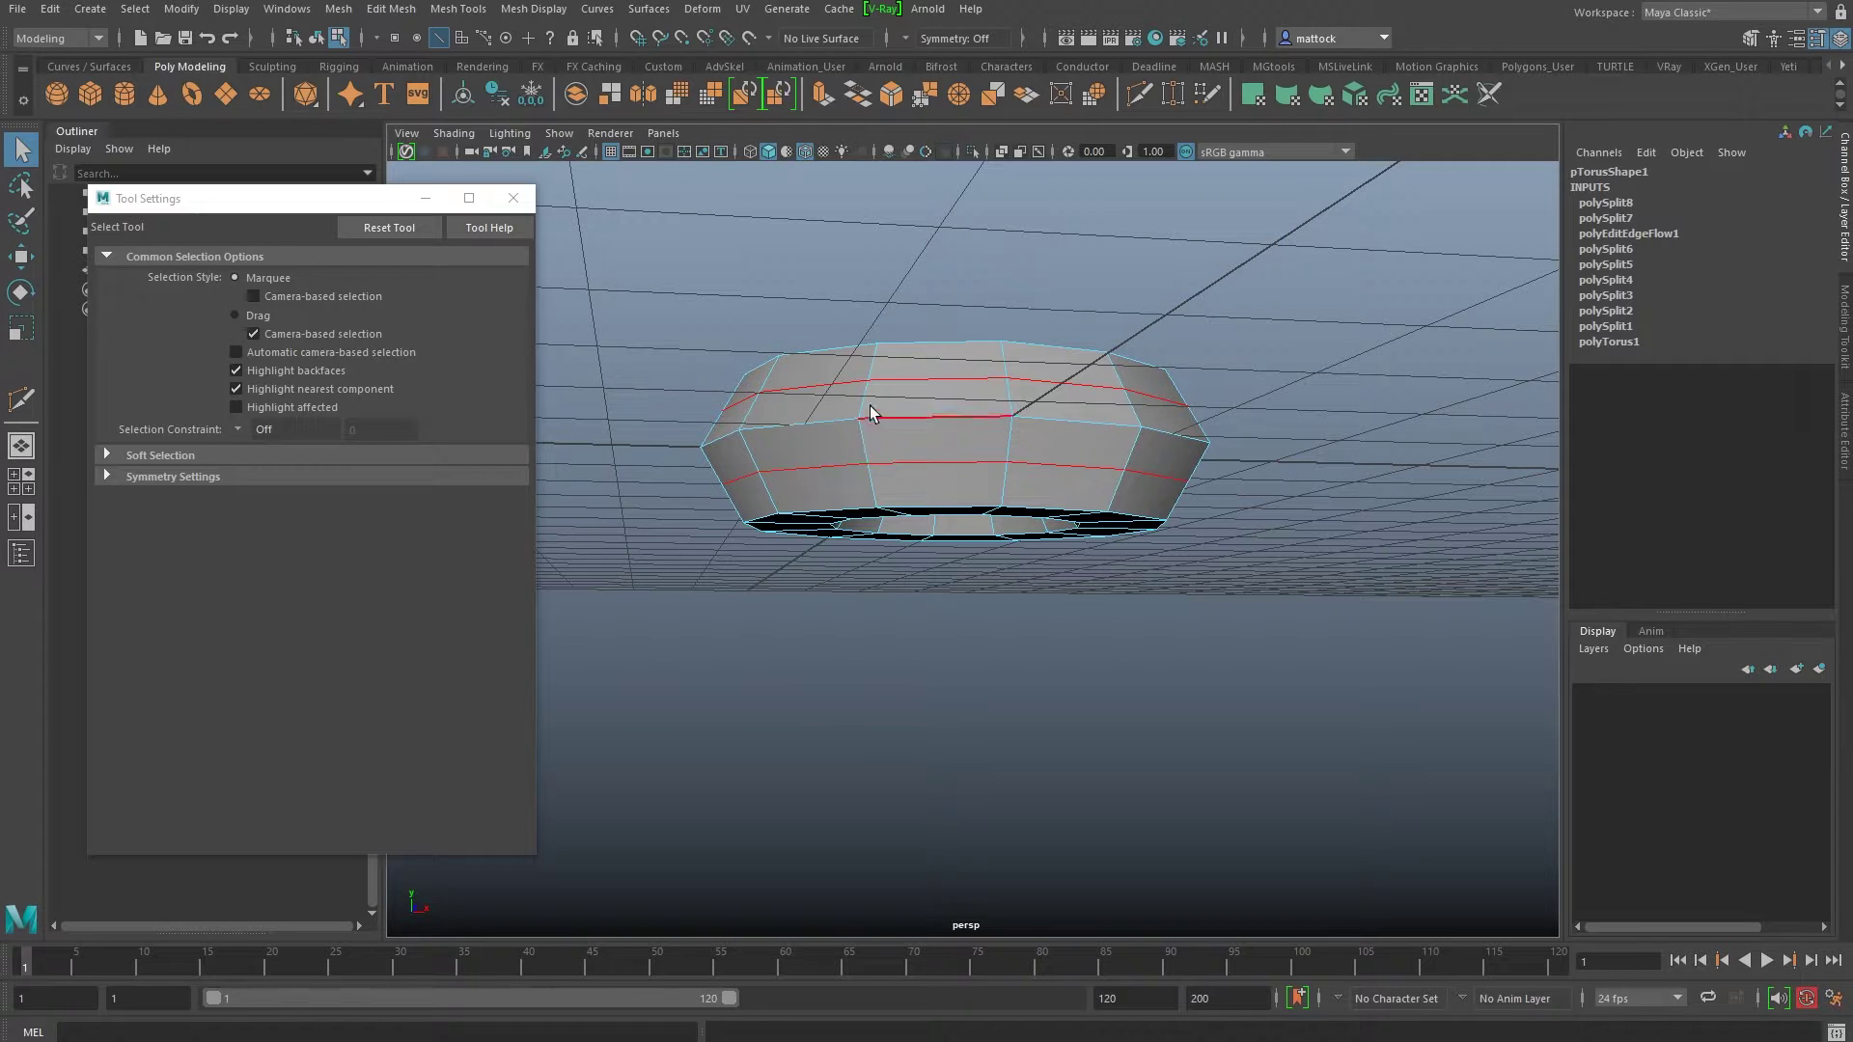
left_click_drag(865, 401, 823, 418, "alt")
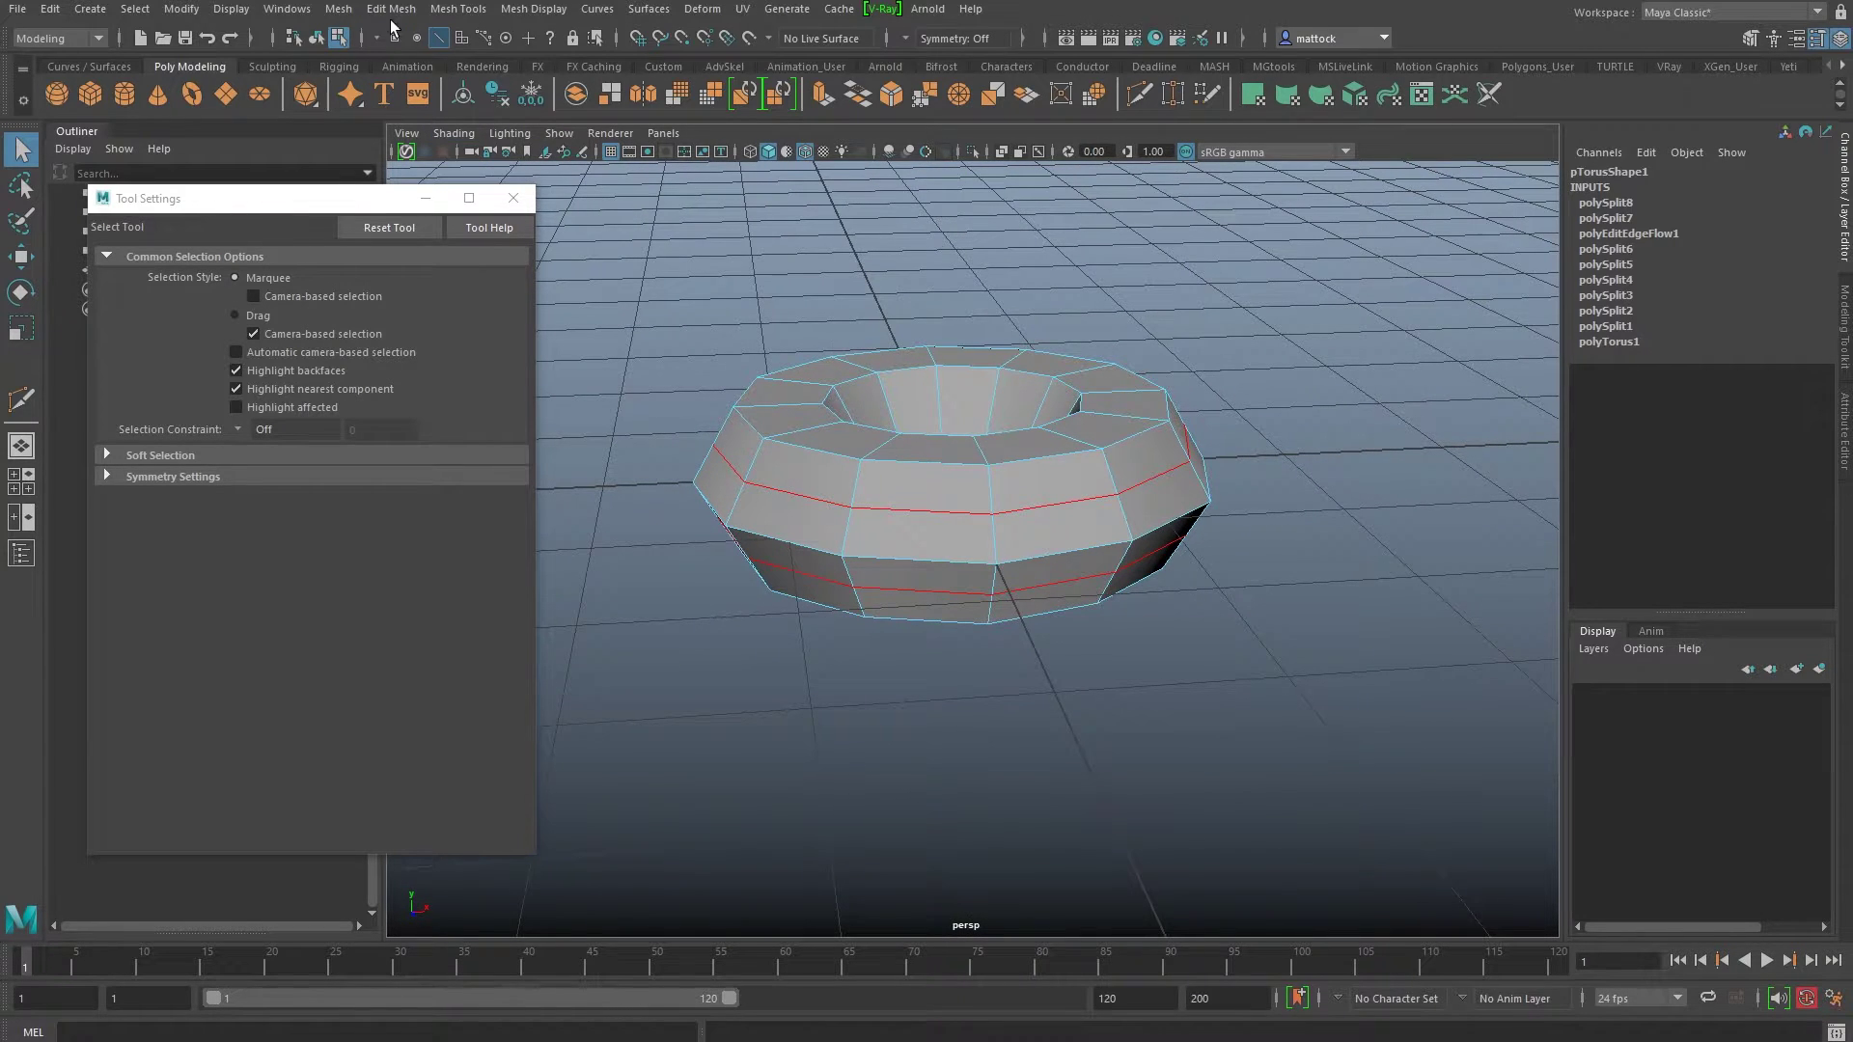
Step: Apply Edit Edge Flow to the two selected outer-wall loops to round the torus's profile
right_click_drag(1255, 352, 1238, 538, "shift")
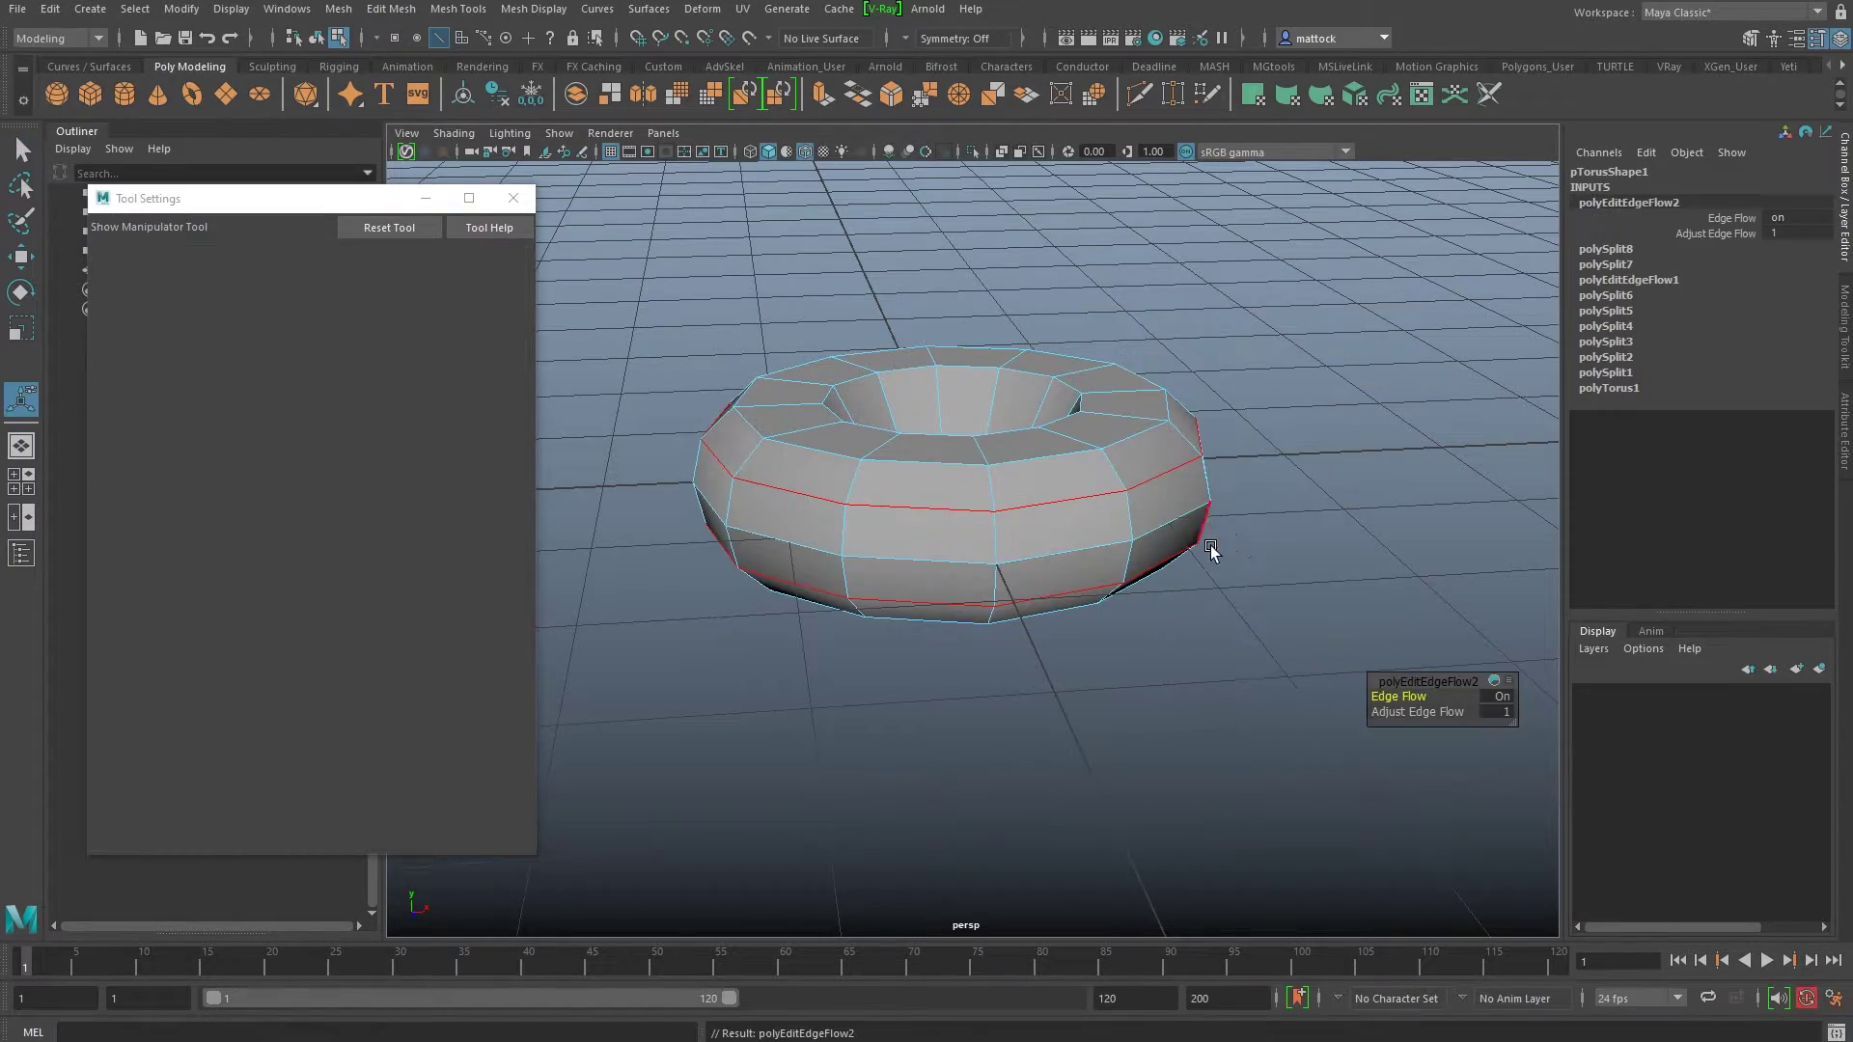
mouse_move(1212, 550)
left_mouse_down("alt")
mouse_move(1183, 513)
mouse_move(1153, 550)
mouse_move(1220, 508)
mouse_move(1211, 526)
left_mouse_up("alt")
left_click_drag(1026, 457, 1021, 495, "alt")
Step: Undo both edge flow edits and the two loops inserted around the outer wall
key("ctrl+z")
key("ctrl+z")
key("ctrl+z")
key("ctrl+z")
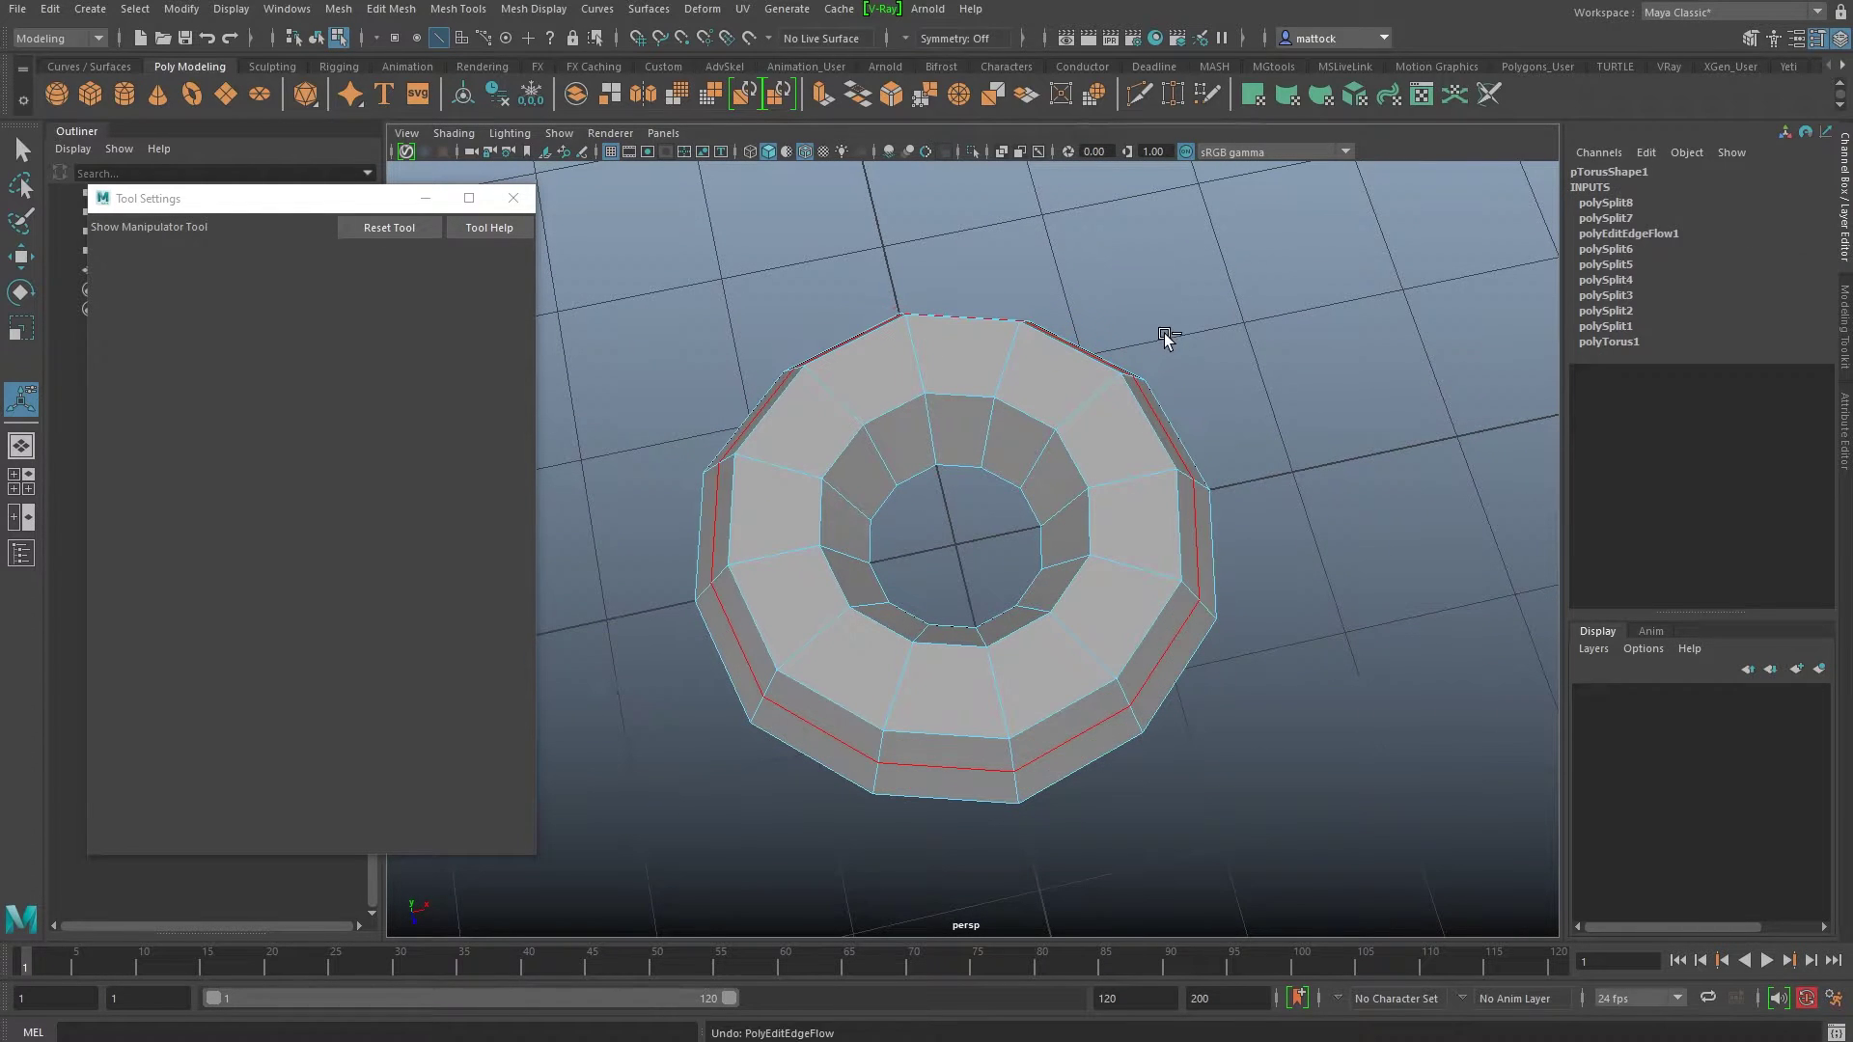
key("ctrl+z")
key("ctrl+z")
key("ctrl+z")
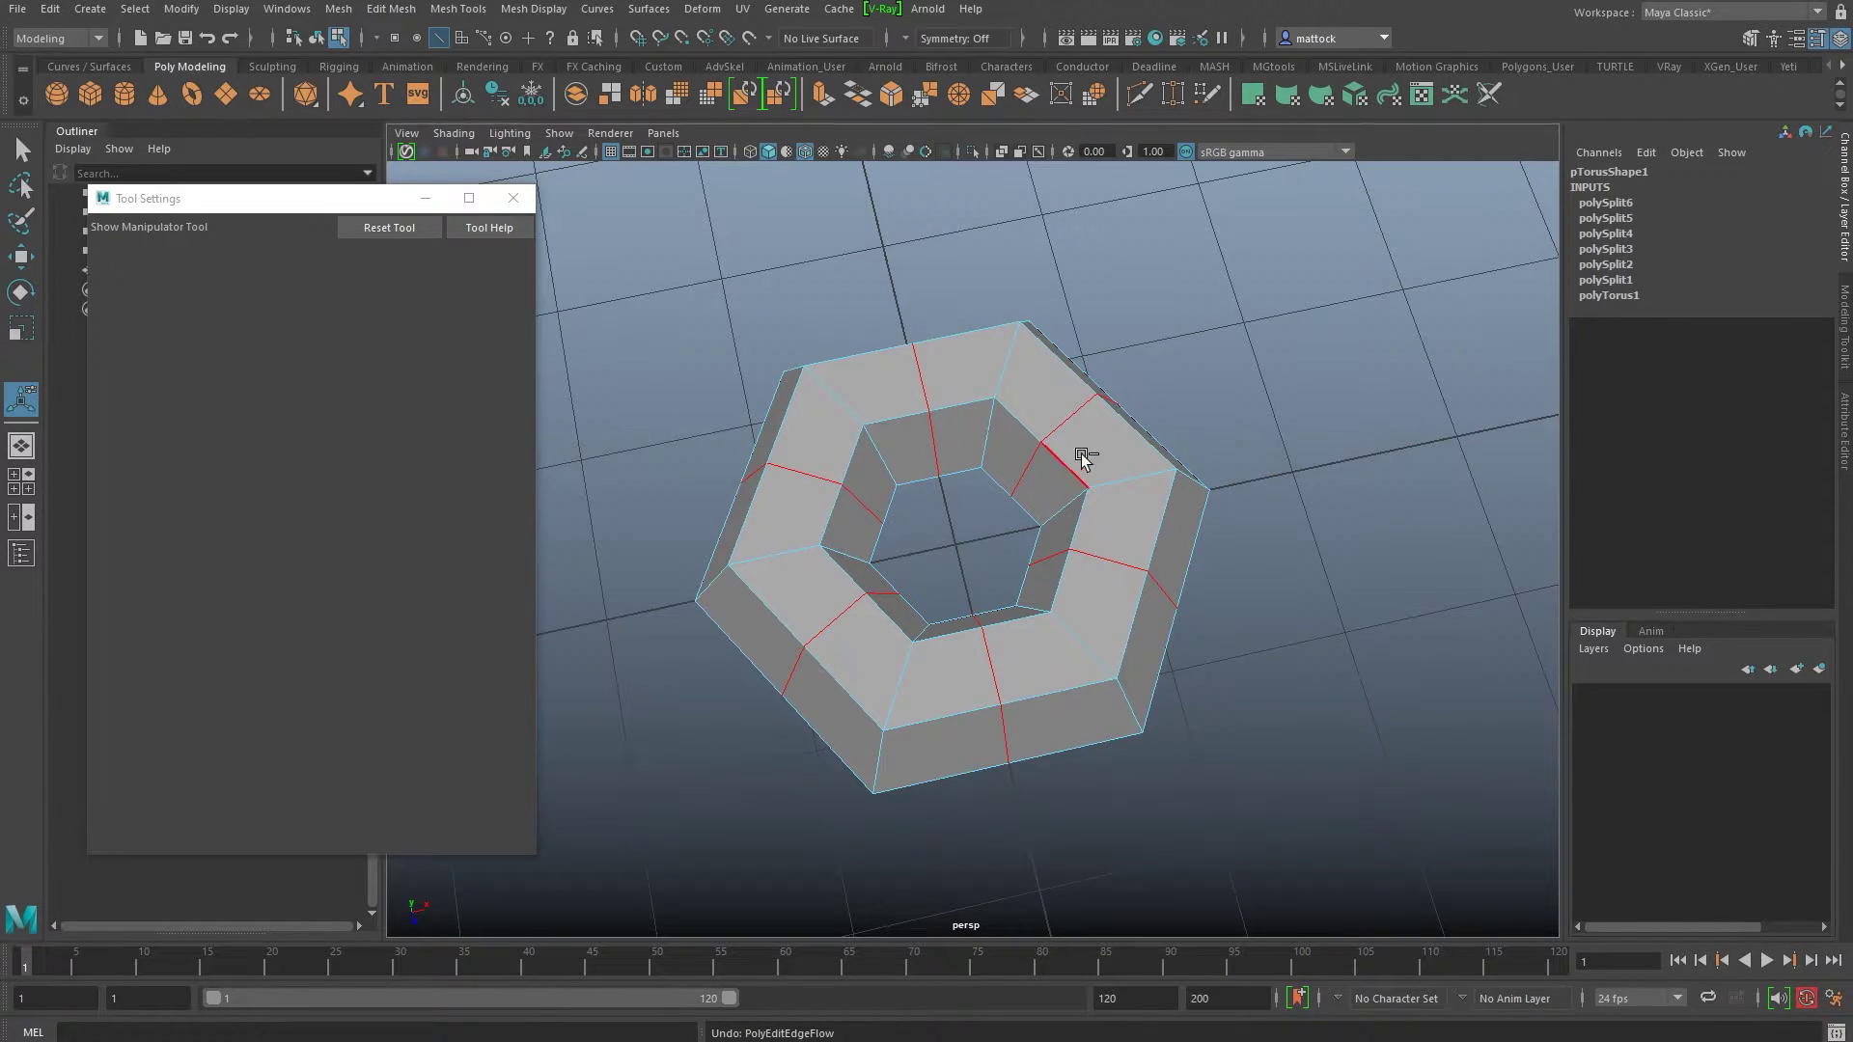
Step: Undo the edge selections and all six segment loops to restore the plain six-sided torus
key("ctrl+z")
key("ctrl+z")
key("ctrl+z")
key("ctrl+z")
key("ctrl+z")
key("ctrl+z")
key("ctrl+z")
key("ctrl+z")
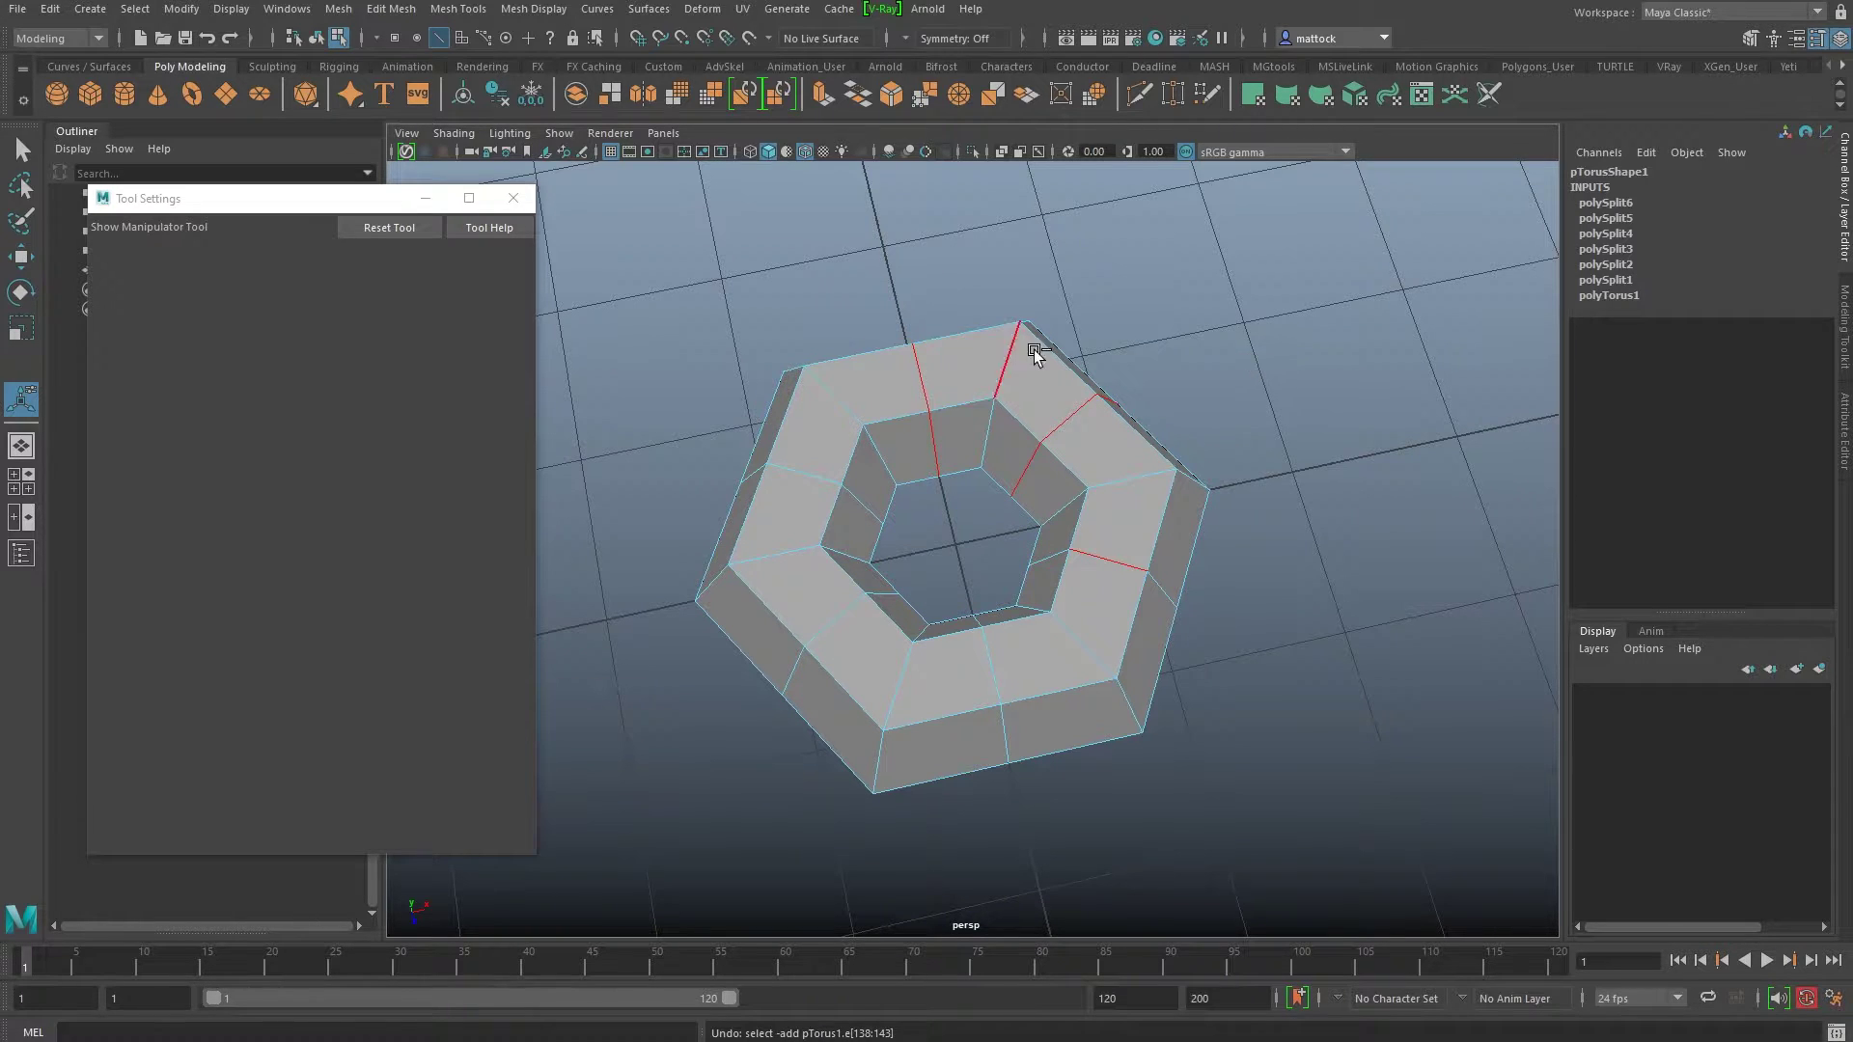
key("ctrl+z")
key("ctrl+z")
key("ctrl+z")
key("ctrl+z")
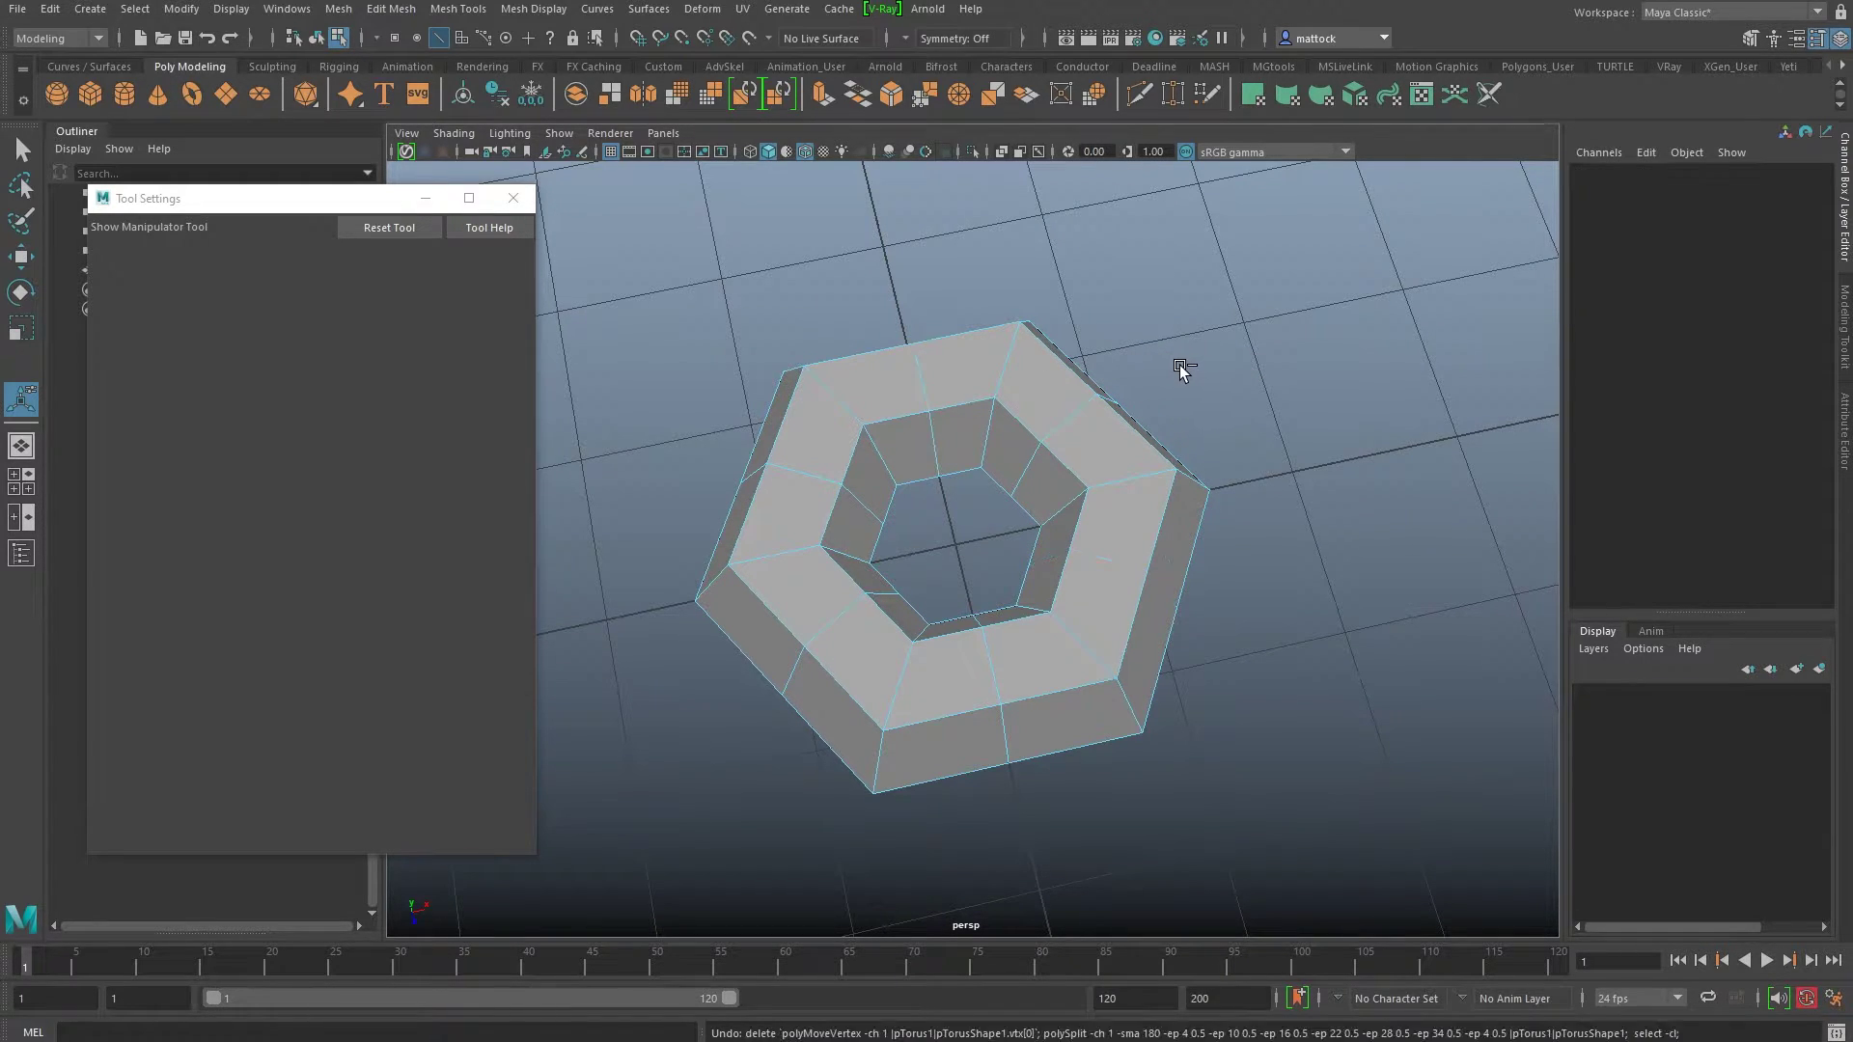
key("ctrl+z")
left_click_drag(1211, 397, 1185, 417, "alt")
middle_click_drag(1185, 416, 1159, 366, "alt")
left_click_drag(1158, 367, 1139, 363, "alt")
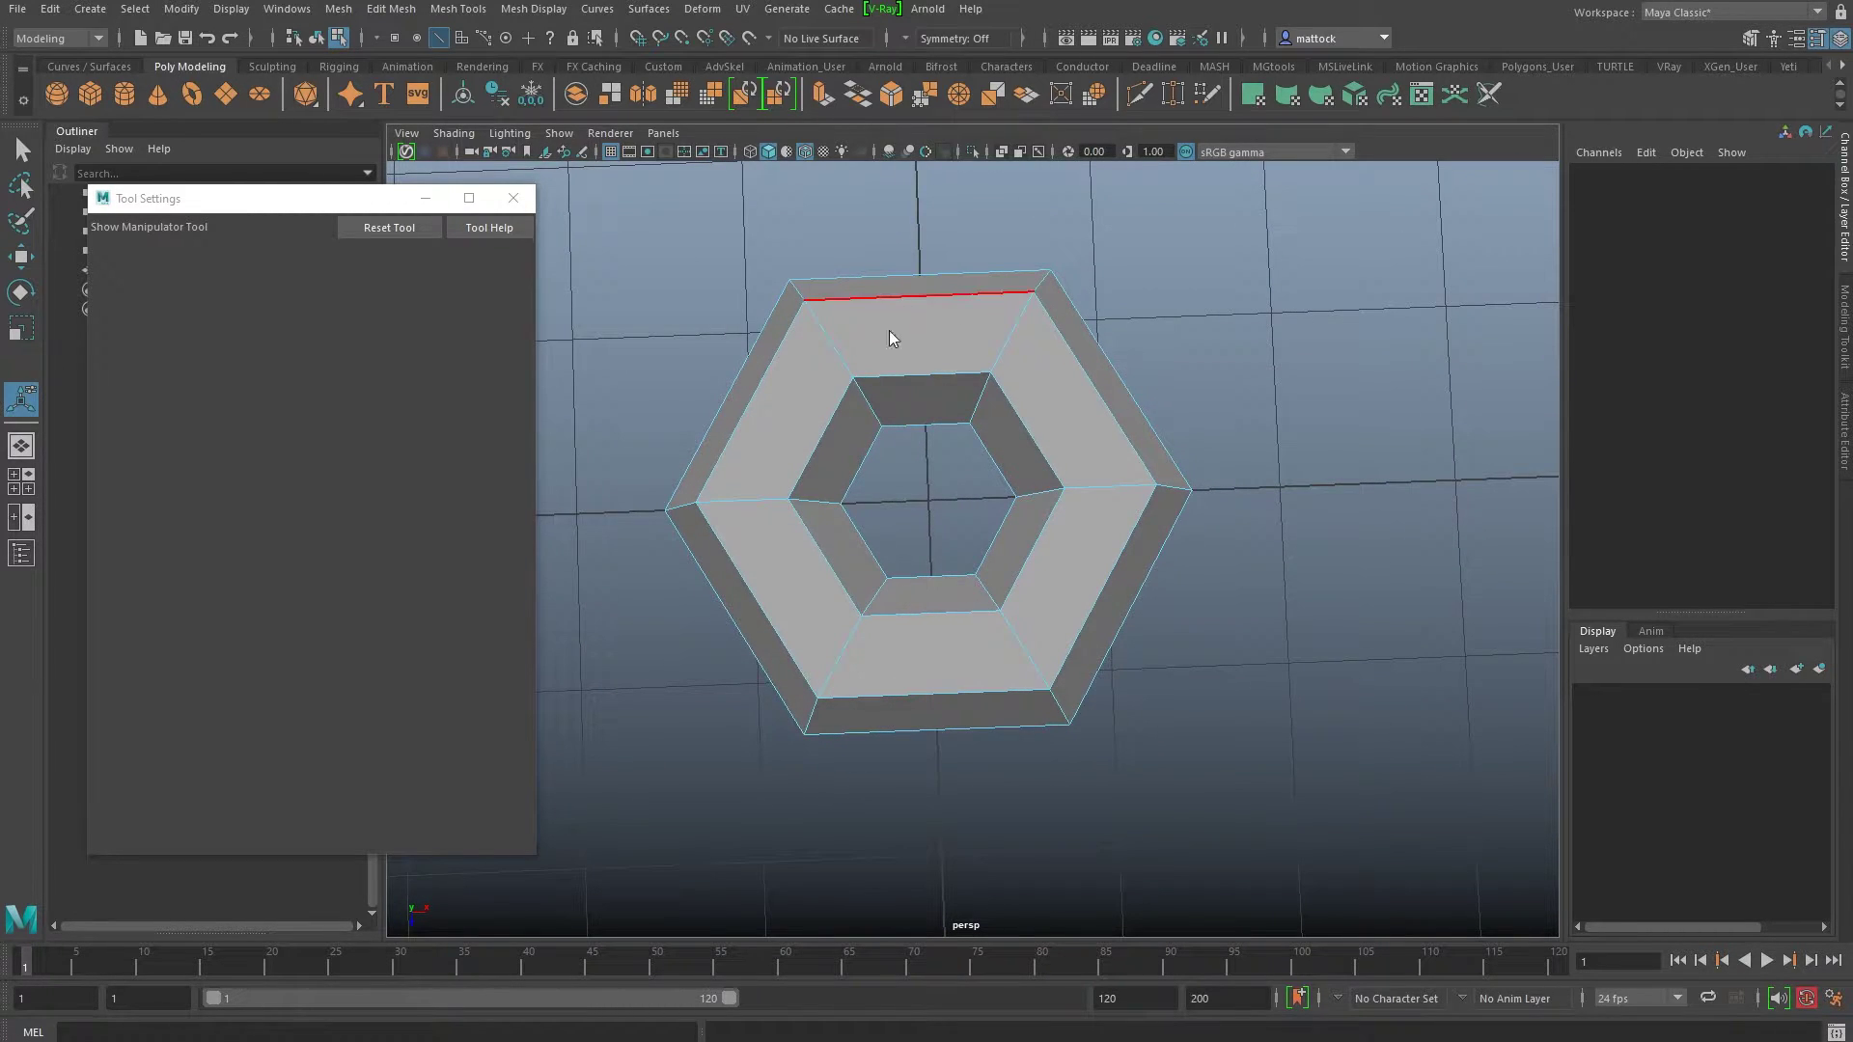
Step: Return the torus to object mode and start Multi-Cut with Edge Flow enabled at 1.0
right_click_drag(889, 330, 977, 300)
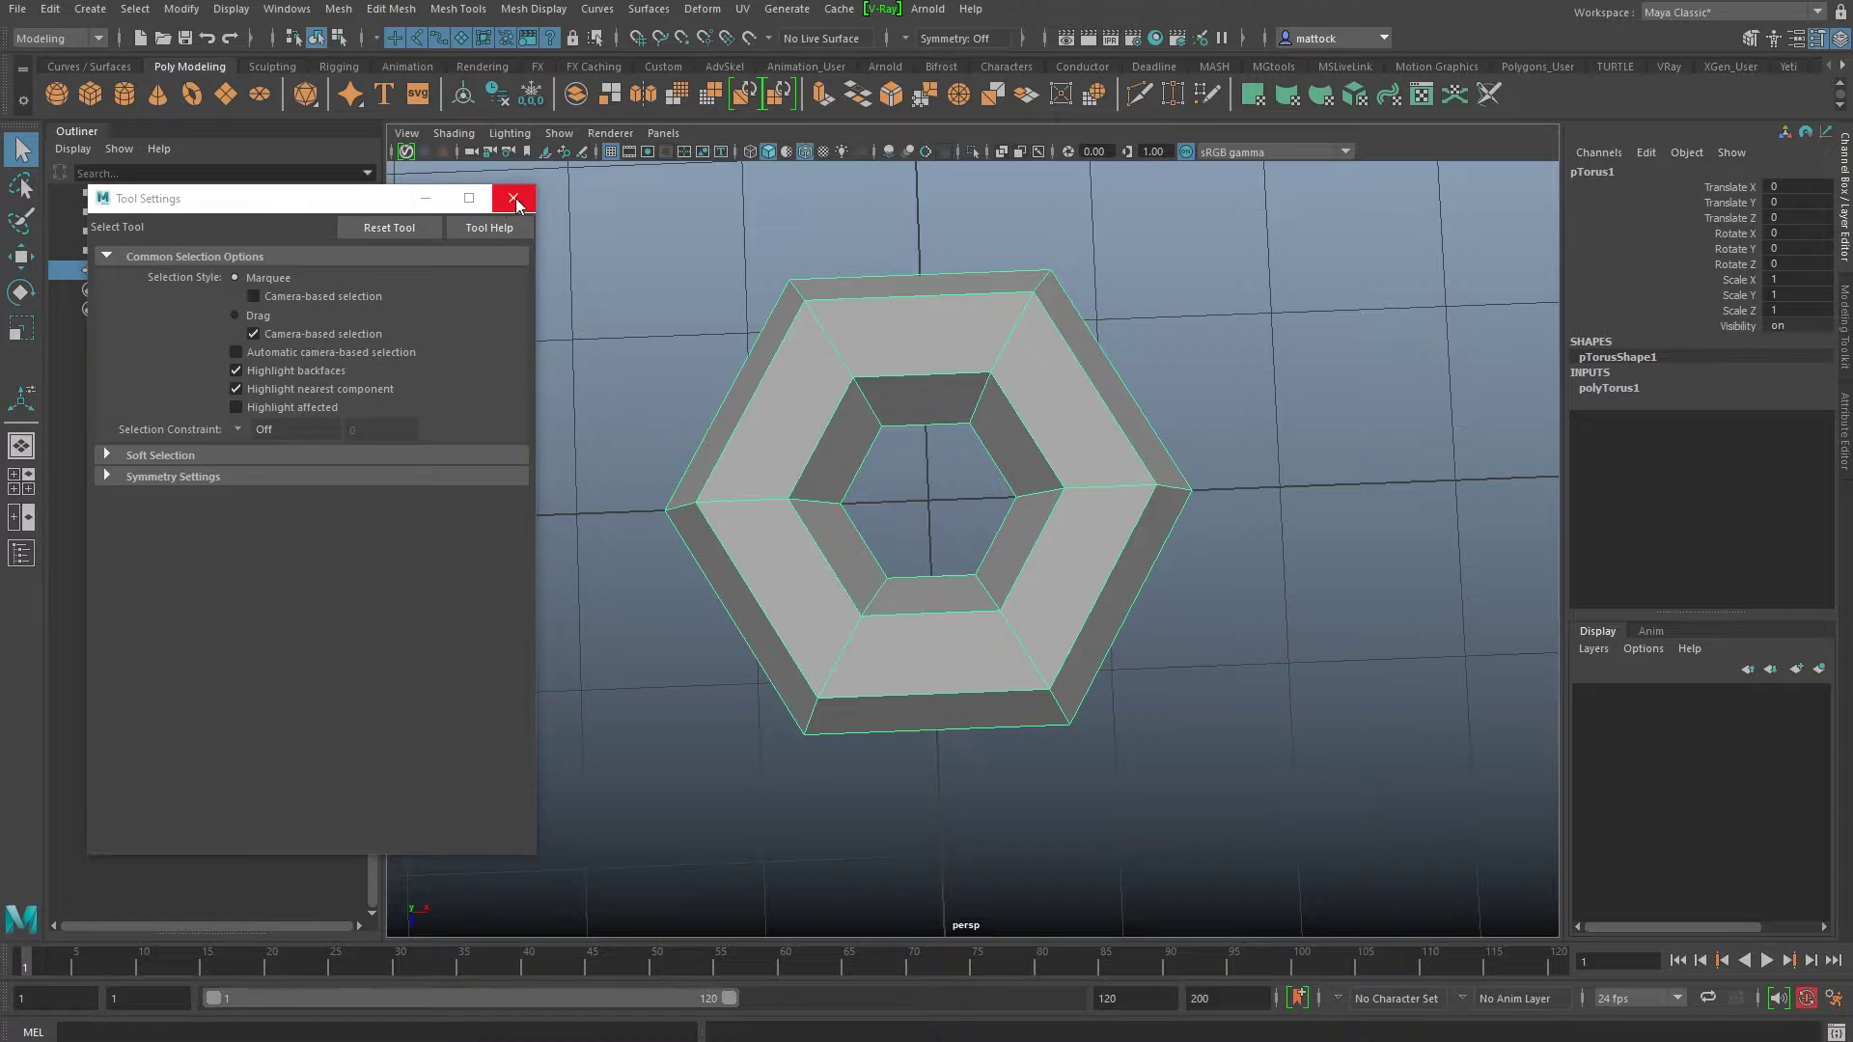
left_click(1139, 93)
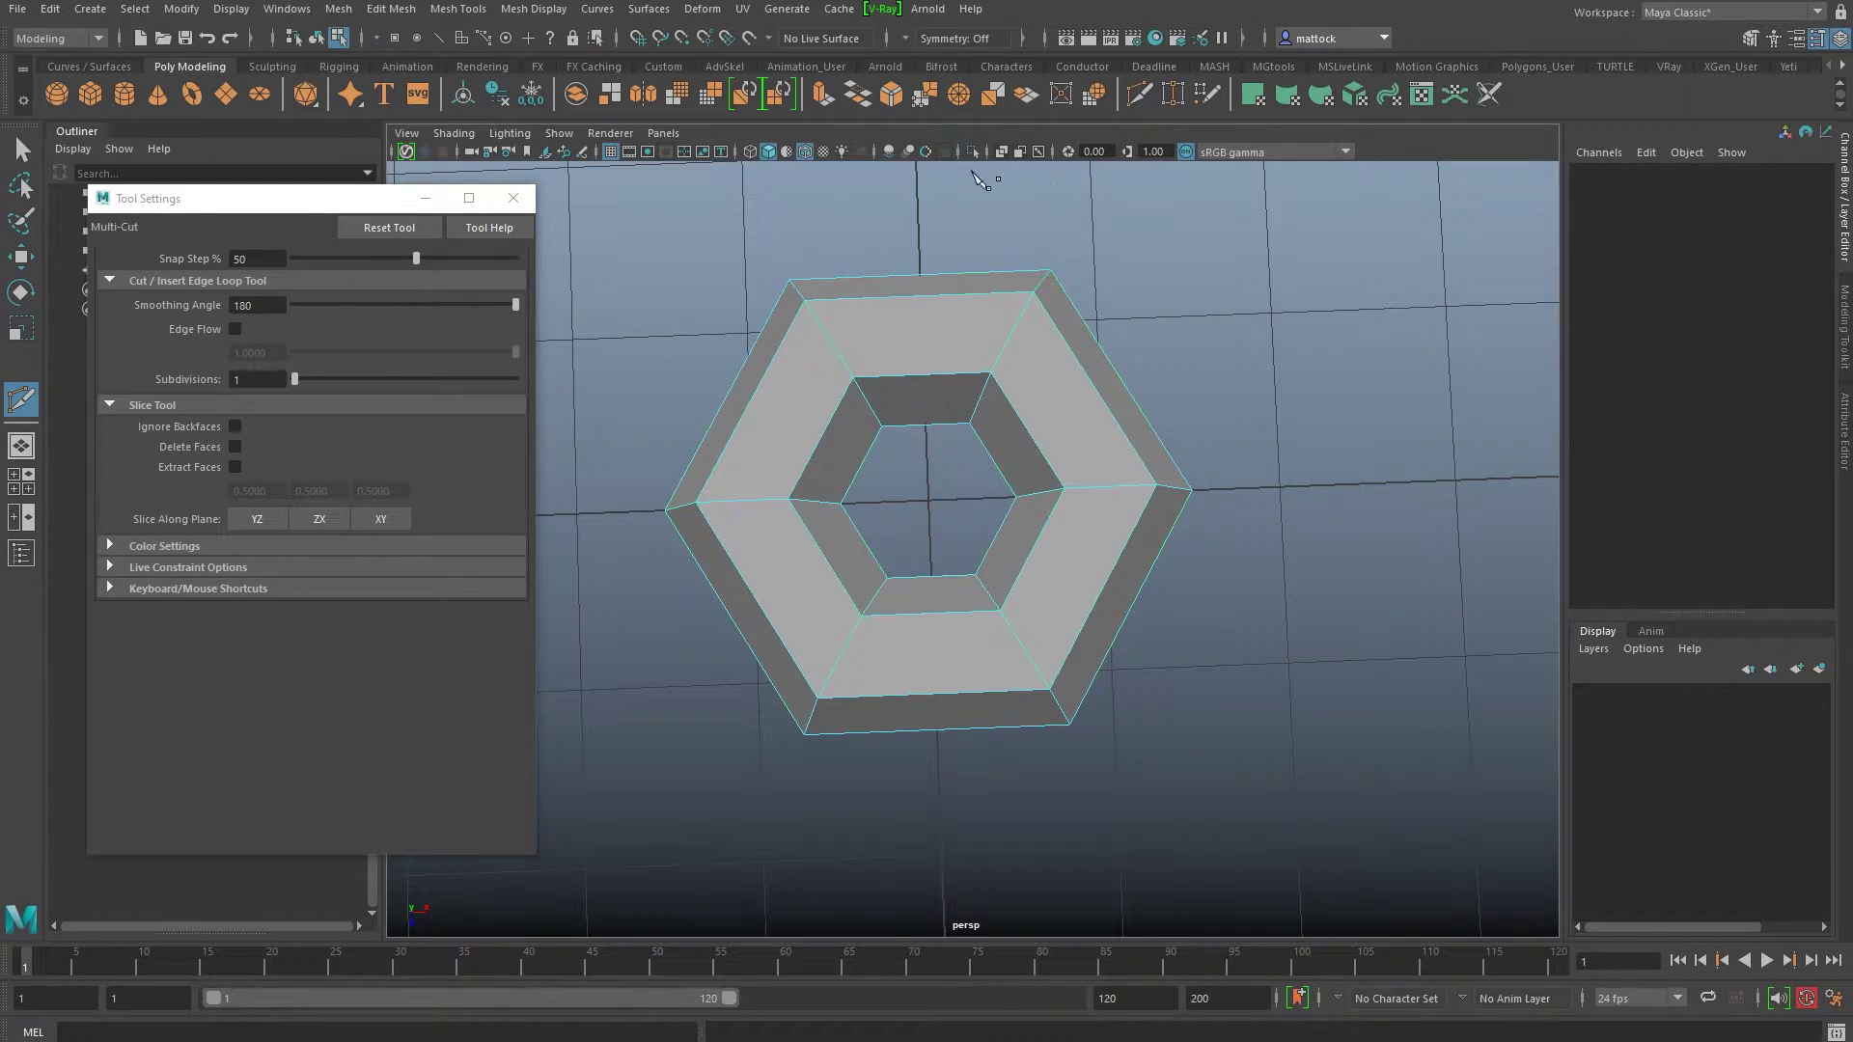
left_click(234, 329)
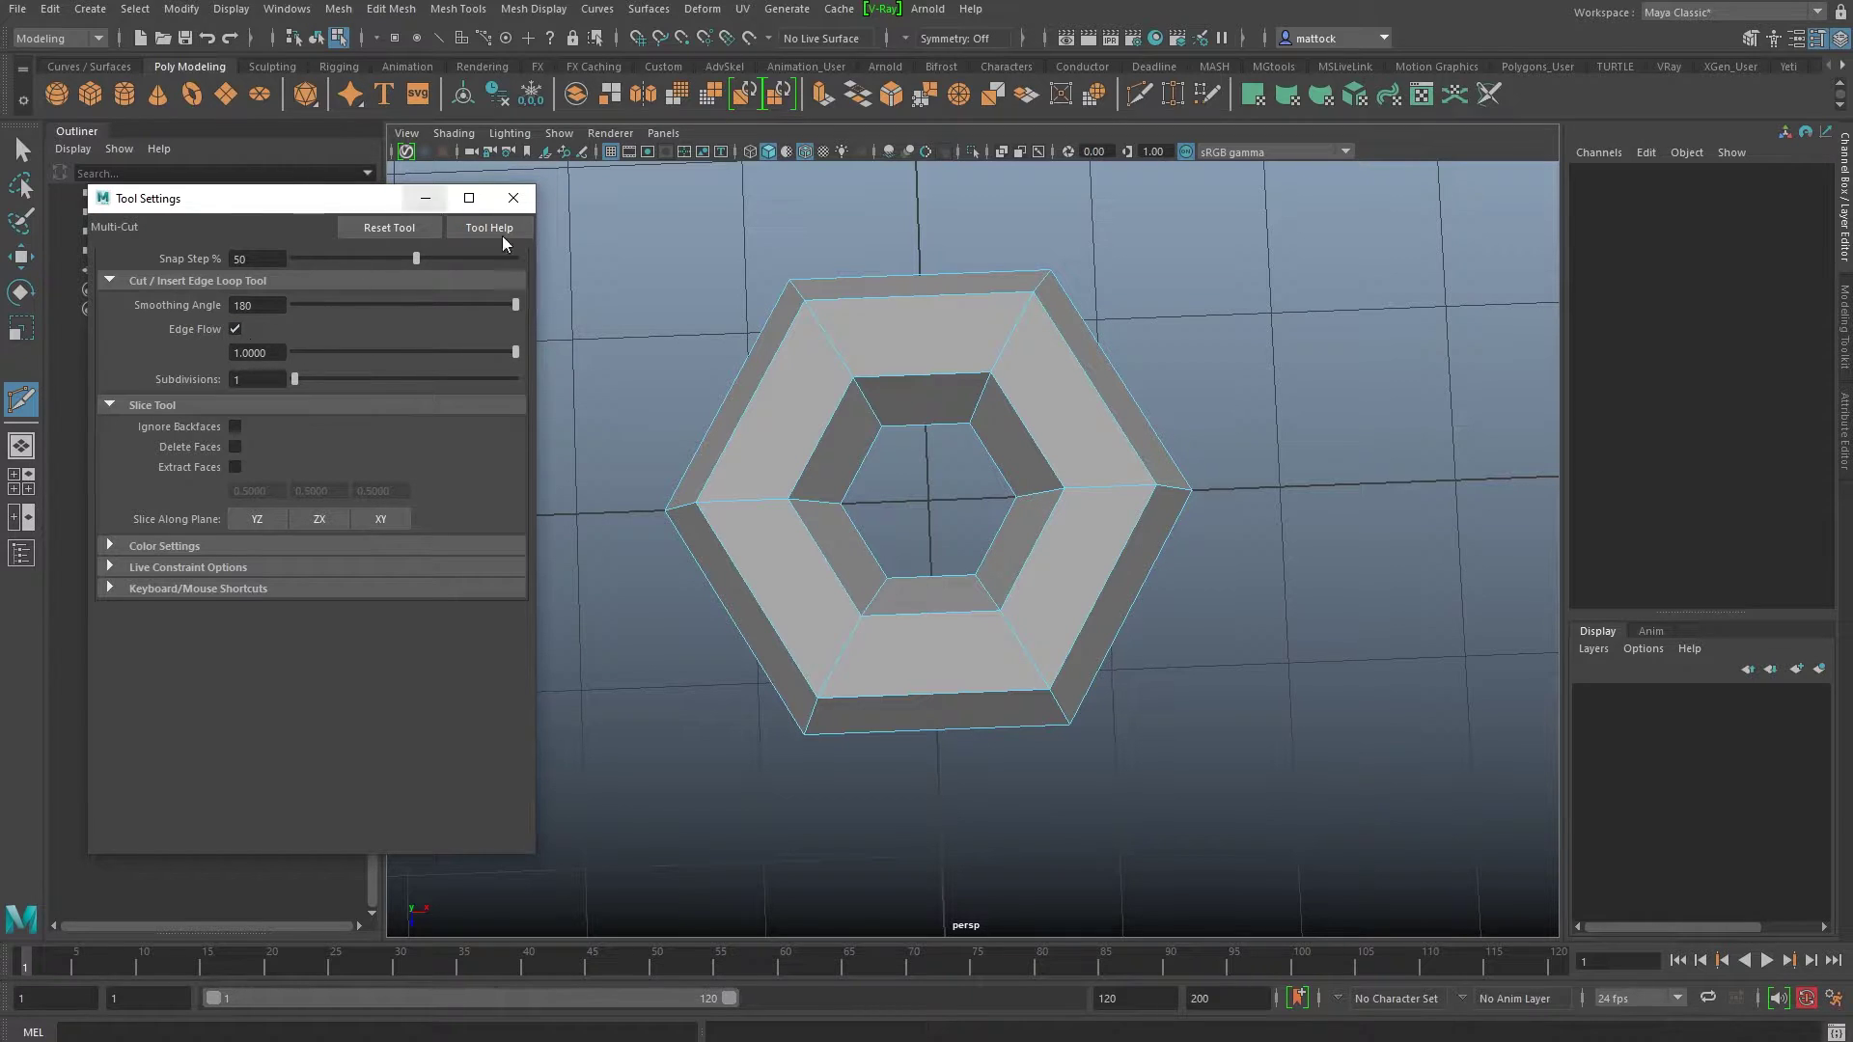
Step: Insert Edge Flow loops across the torus's upper segment, snapped to its midpoint, and across its upper-right segment
scroll(937, 301, "up", 3)
middle_click_drag(939, 345, 924, 434, "alt")
scroll(950, 402, "down", 3)
left_click_drag(897, 407, 913, 401, "alt")
scroll(885, 425, "up", 2)
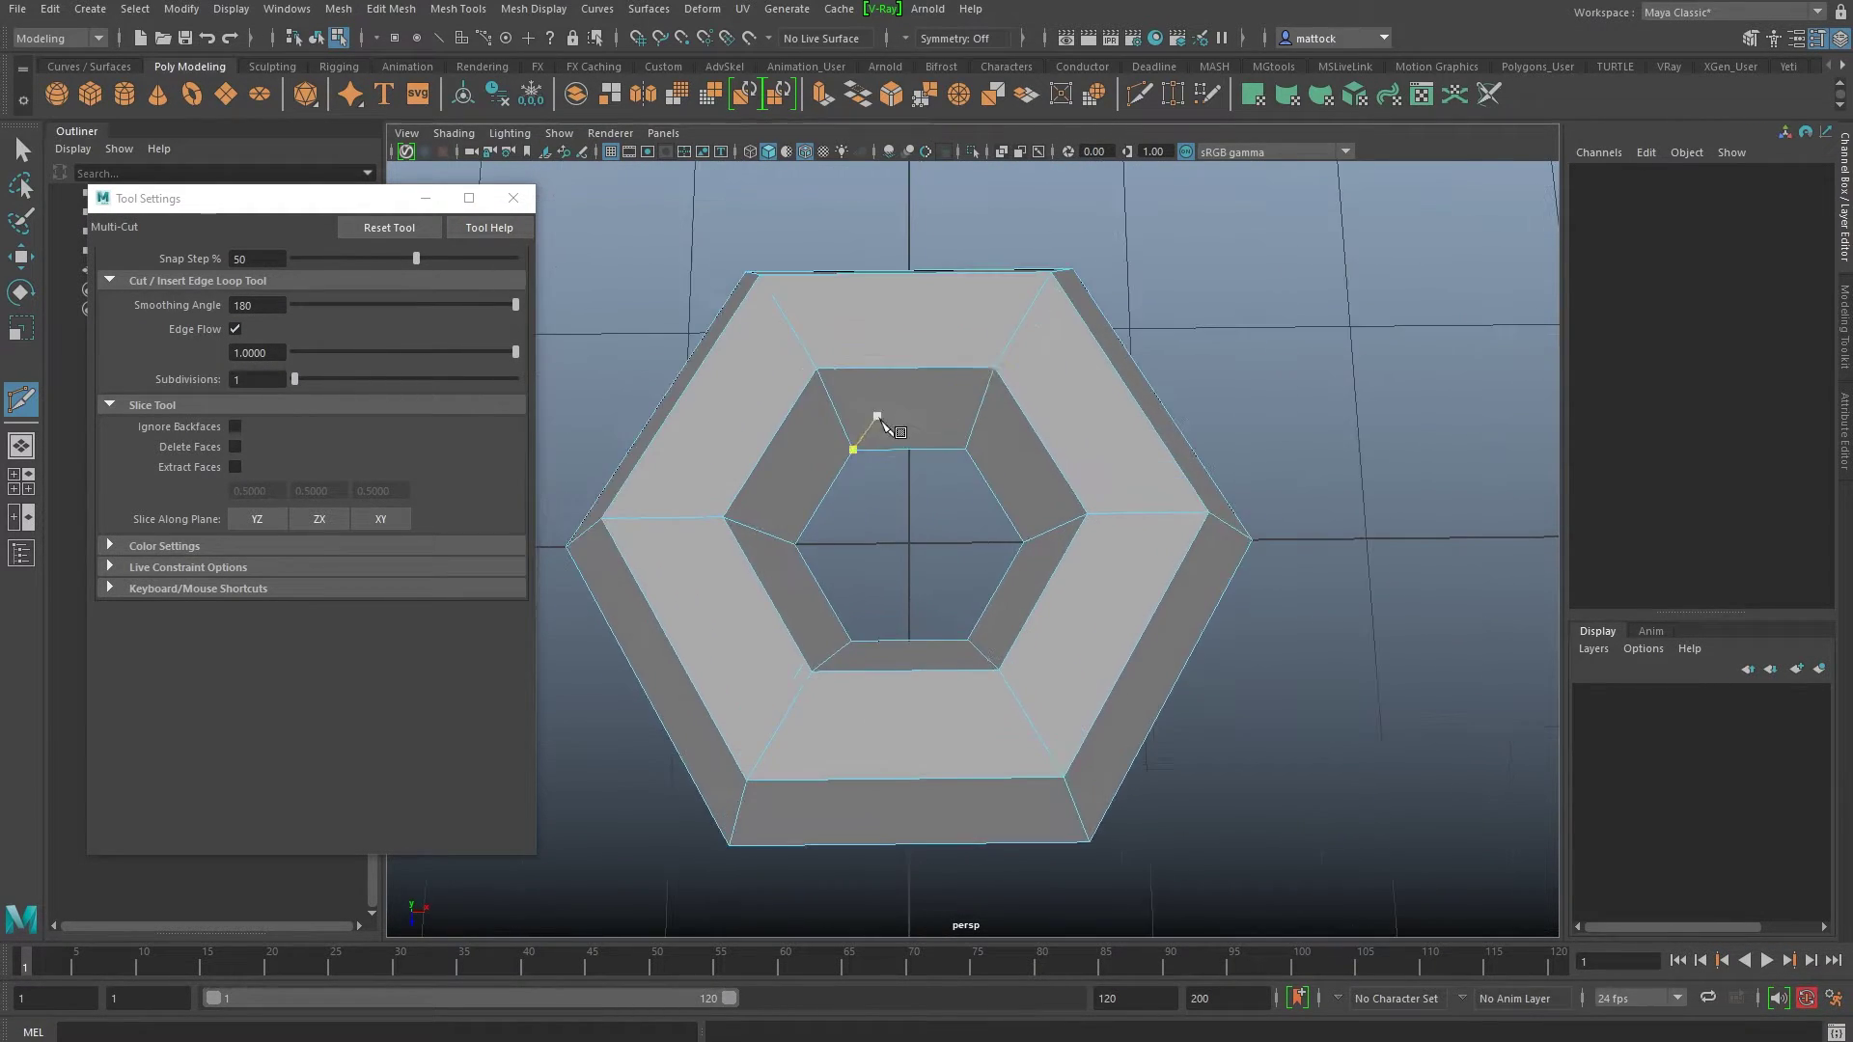
middle_click_drag(885, 426, 885, 467, "alt")
left_click_drag(886, 434, 888, 386, "alt")
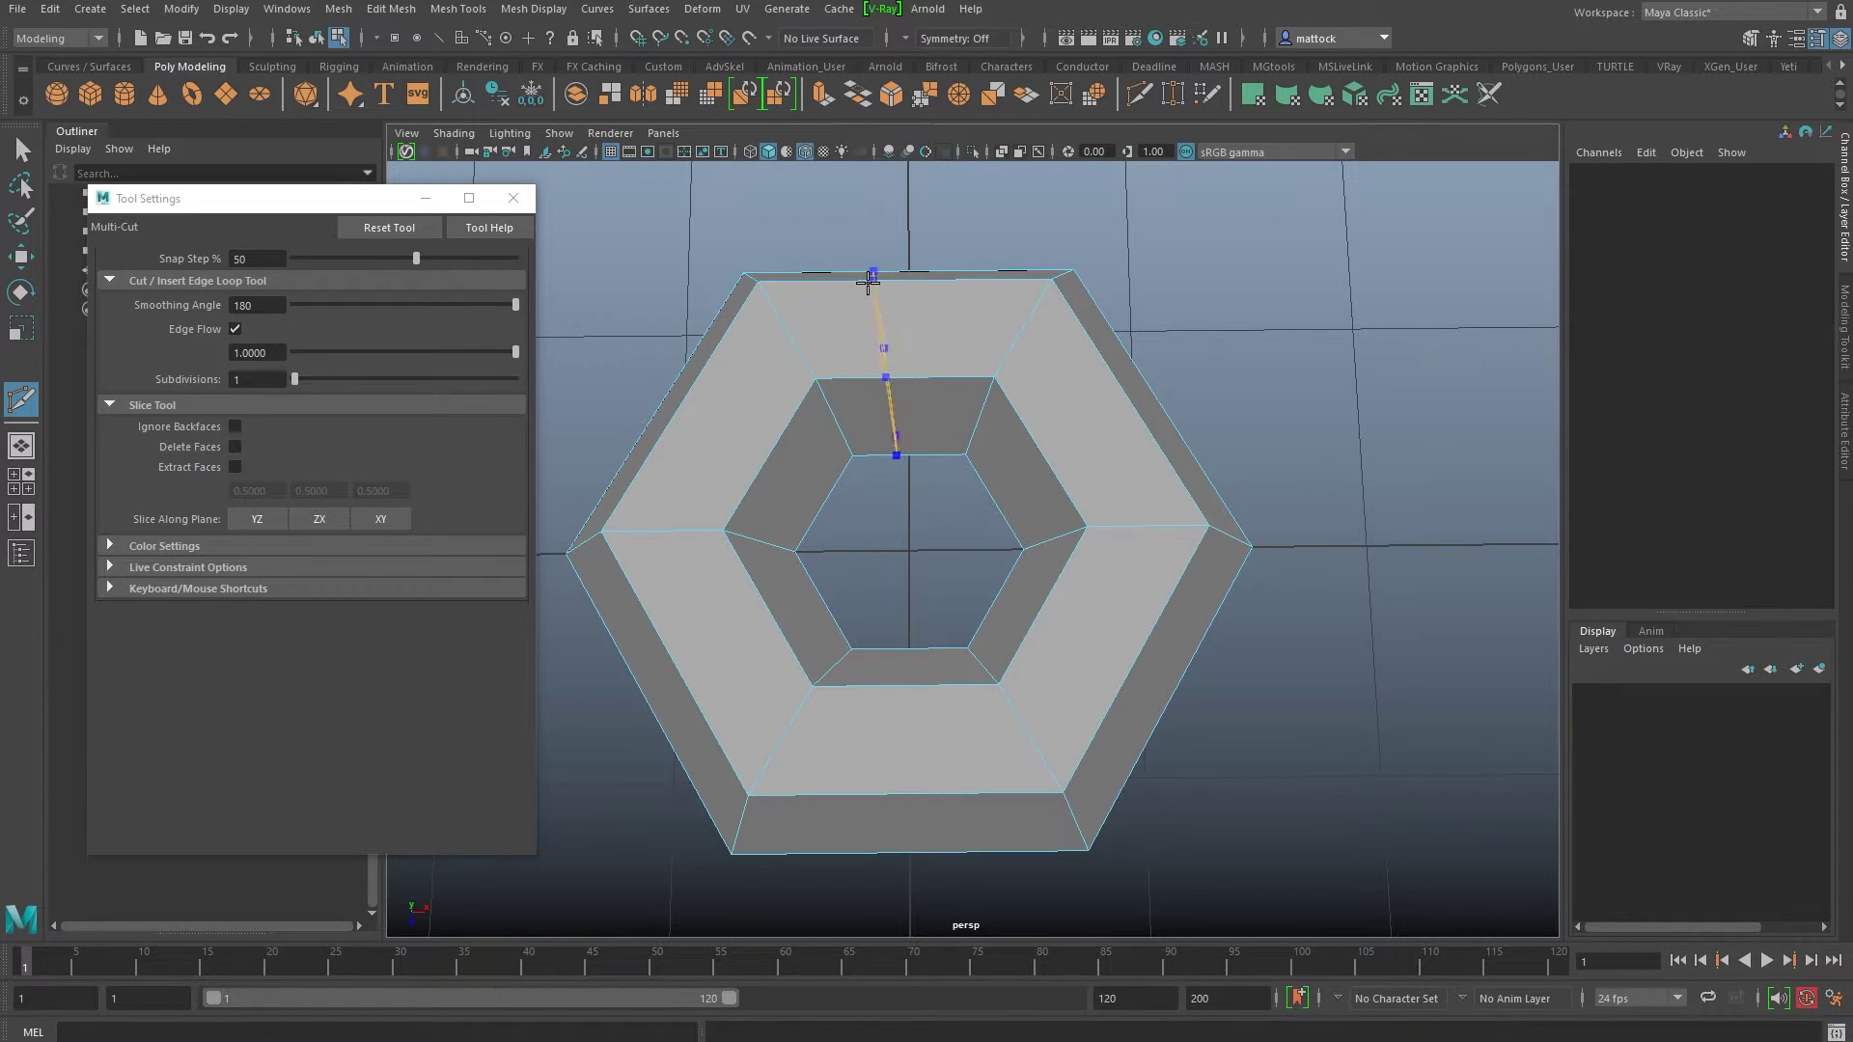
key("ctrl+shift+Escape")
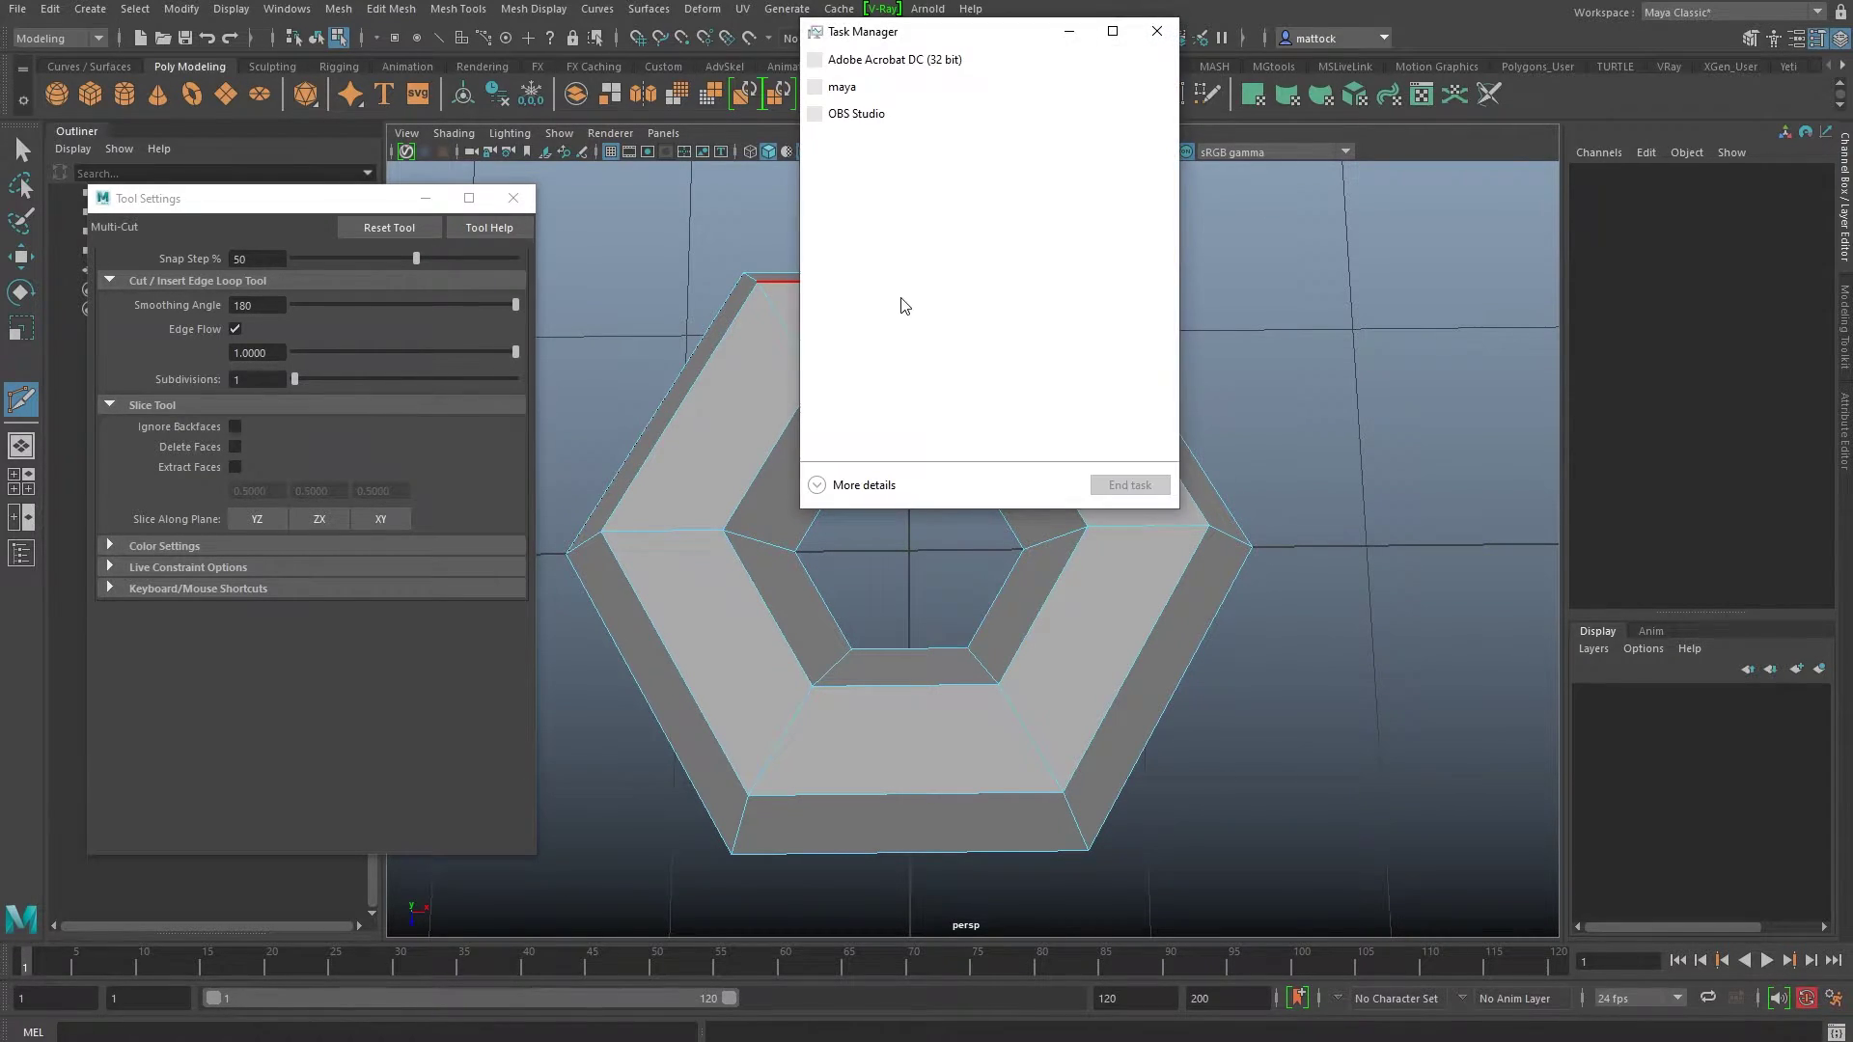
left_click(1157, 31)
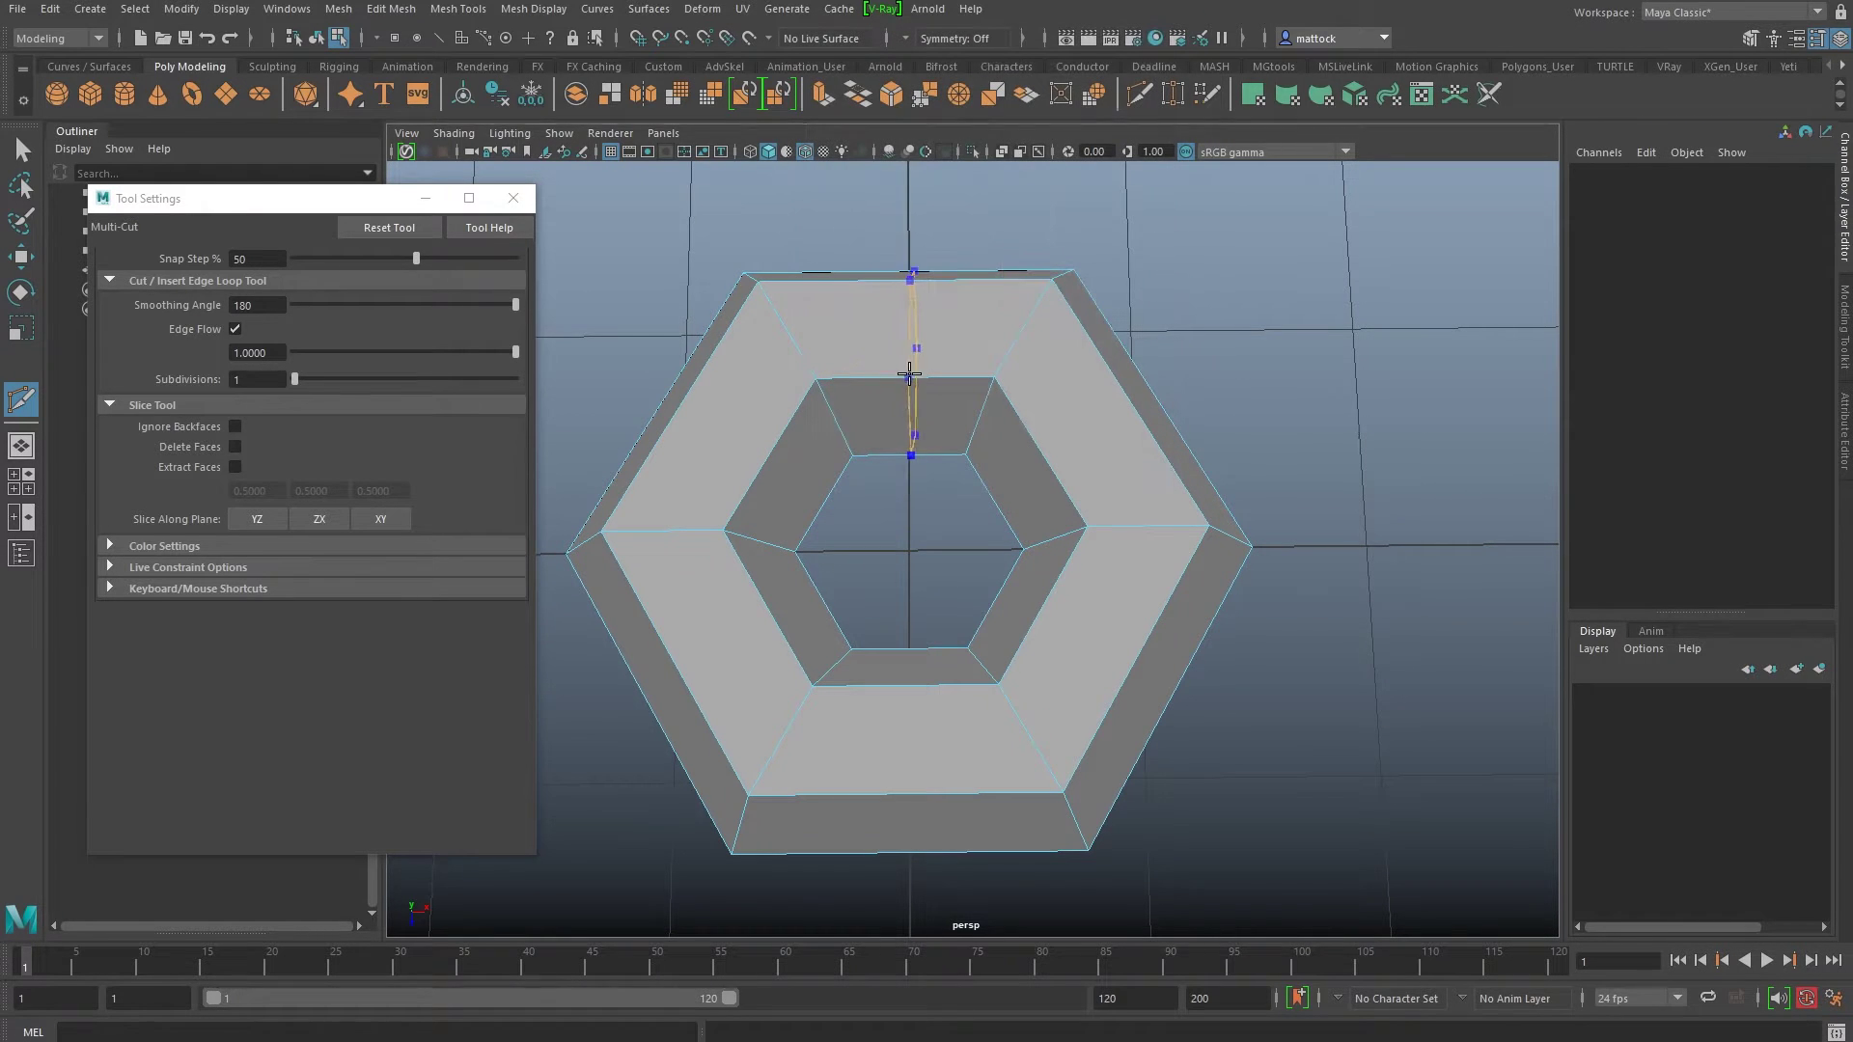
left_click(907, 376, "ctrl")
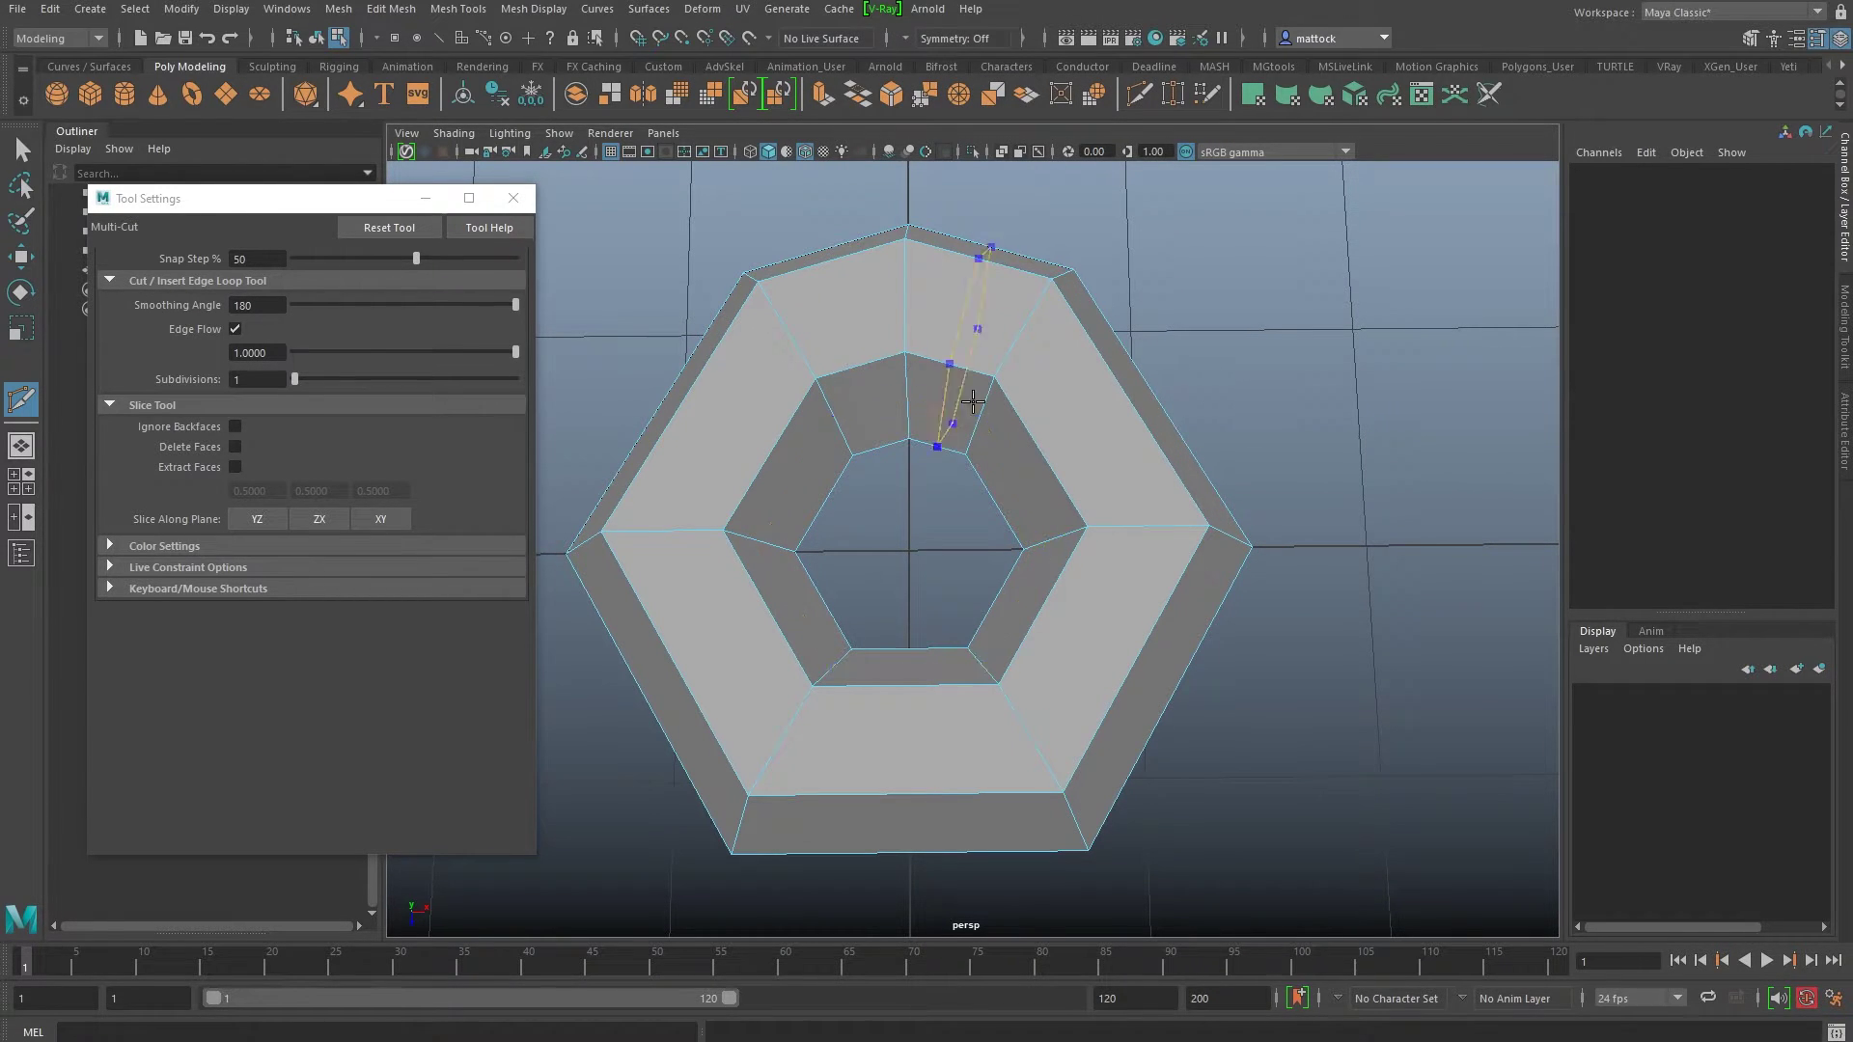
left_click_drag(987, 309, 984, 290, "alt")
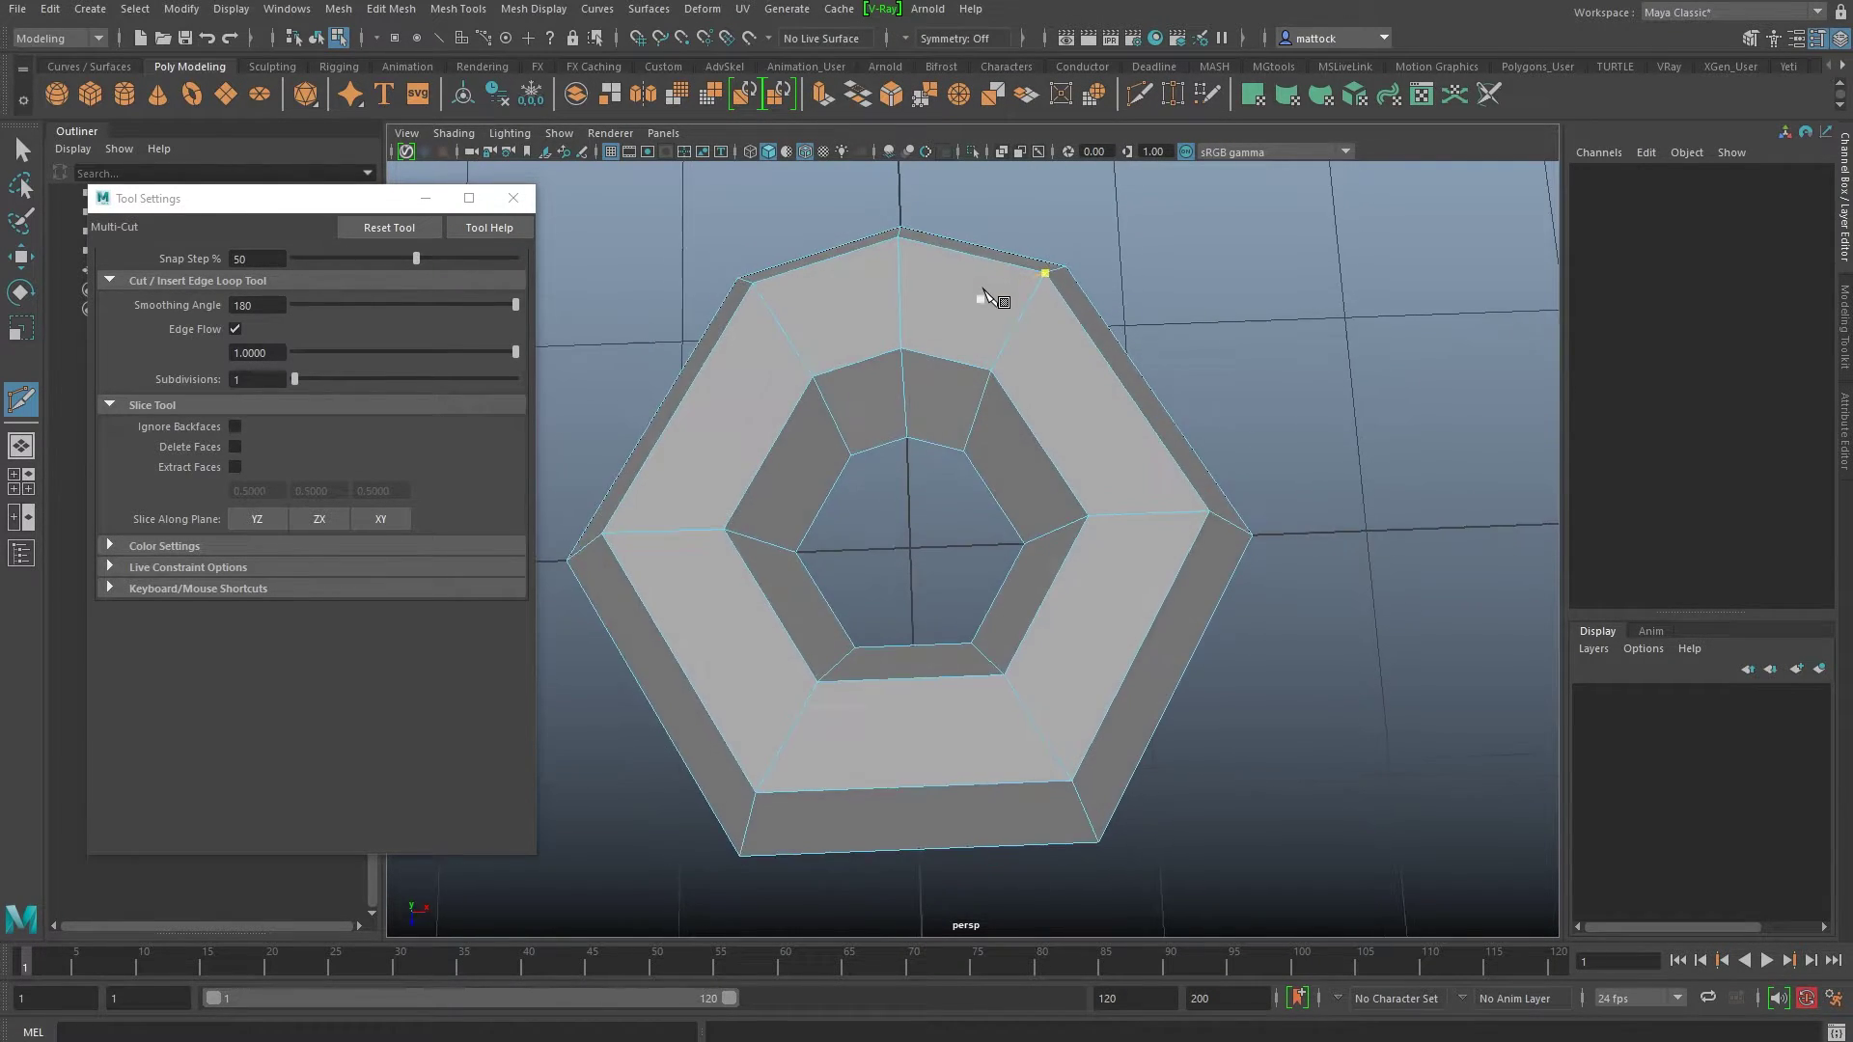
left_click(1042, 435, "ctrl")
Step: Insert Edge Flow loops across the torus's remaining segments to round the whole ring
right_click_drag(1367, 393, 1265, 382, "alt")
left_click_drag(1264, 381, 1249, 380, "alt")
left_click_drag(975, 541, 949, 524, "alt")
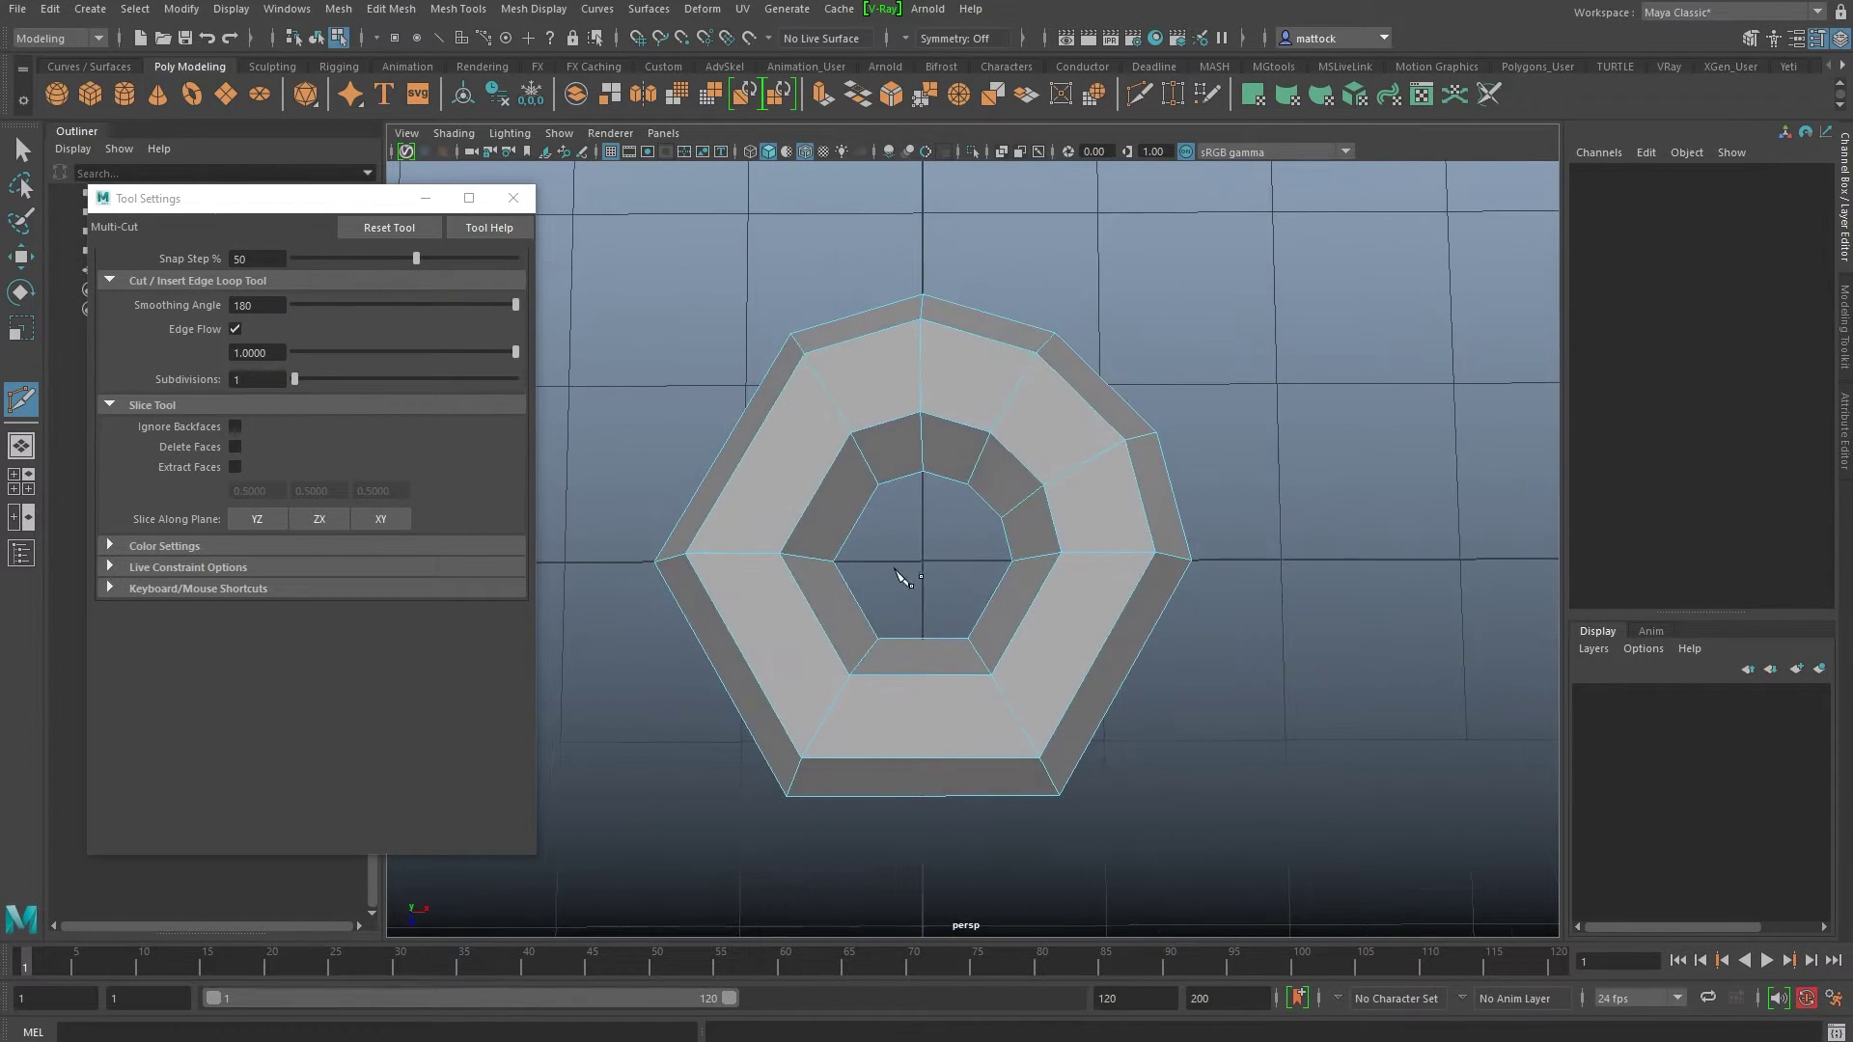
left_click_drag(902, 576, 929, 526, "alt")
left_click(1034, 575, "ctrl")
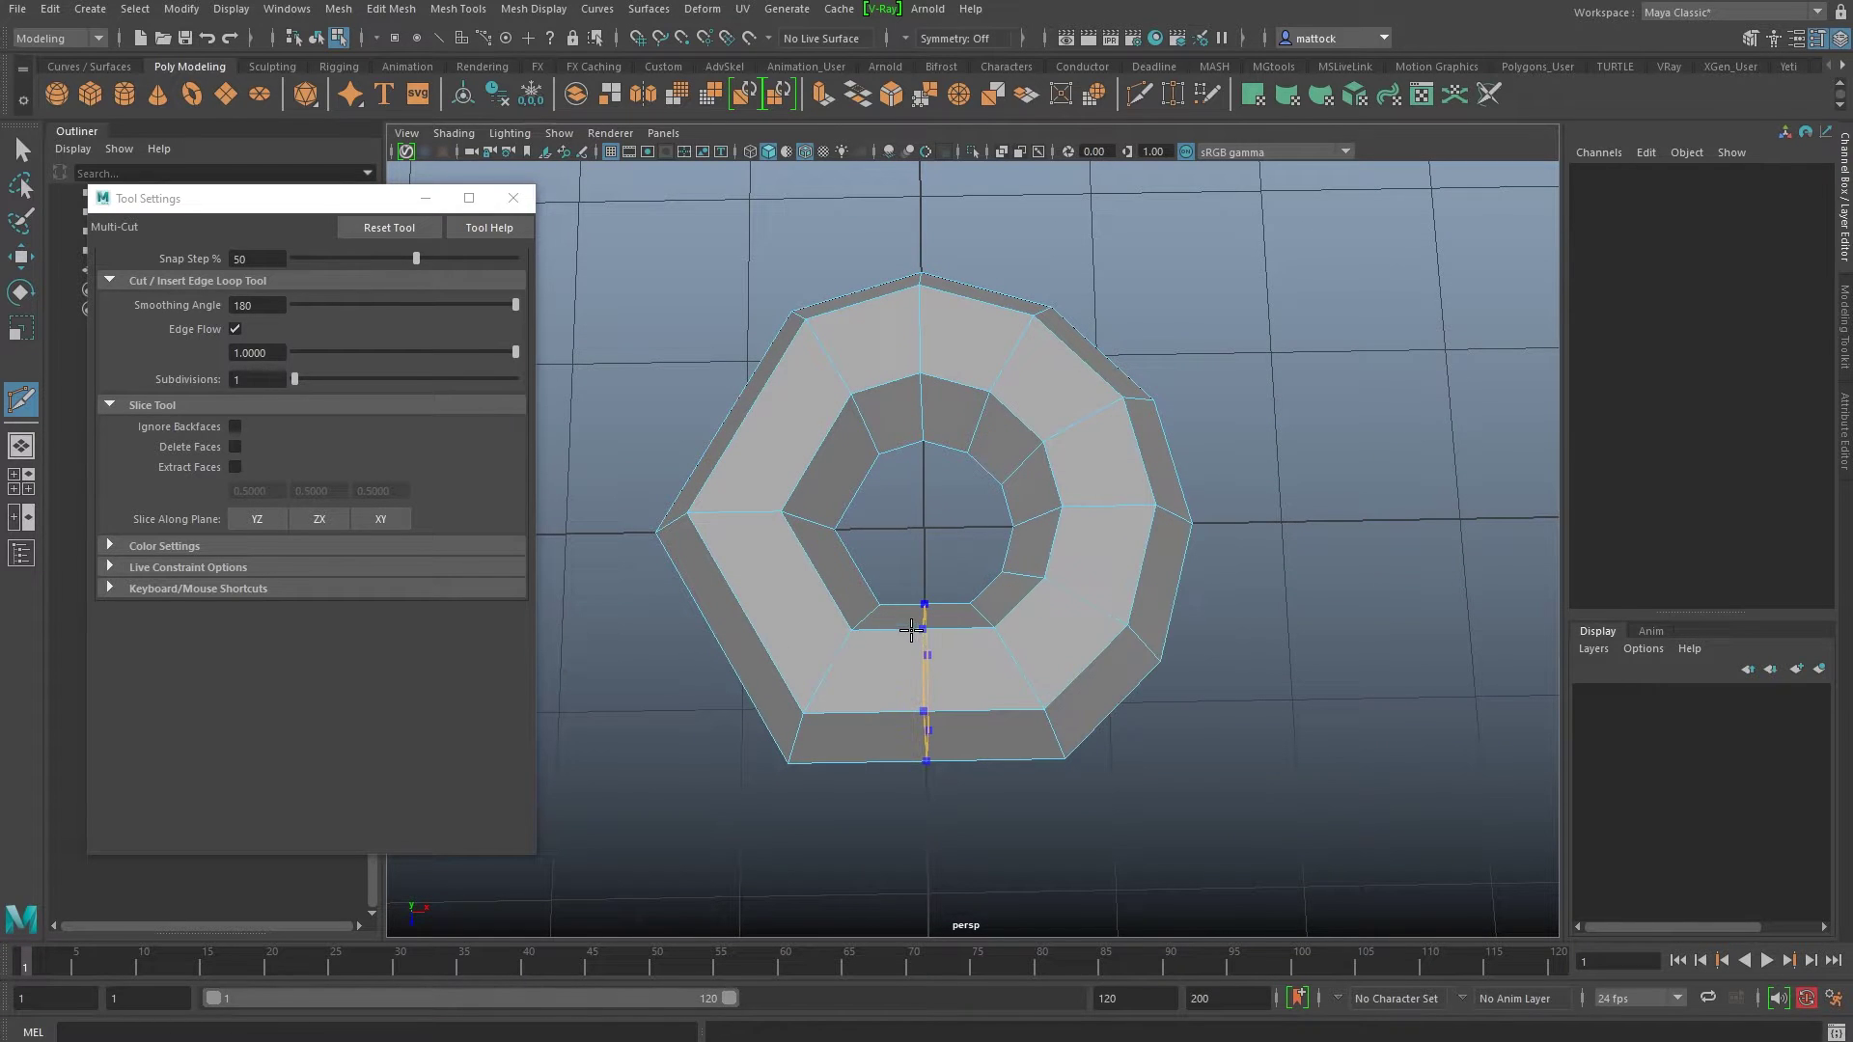
left_click(911, 630, "ctrl+shift")
left_click(831, 583, "ctrl+shift")
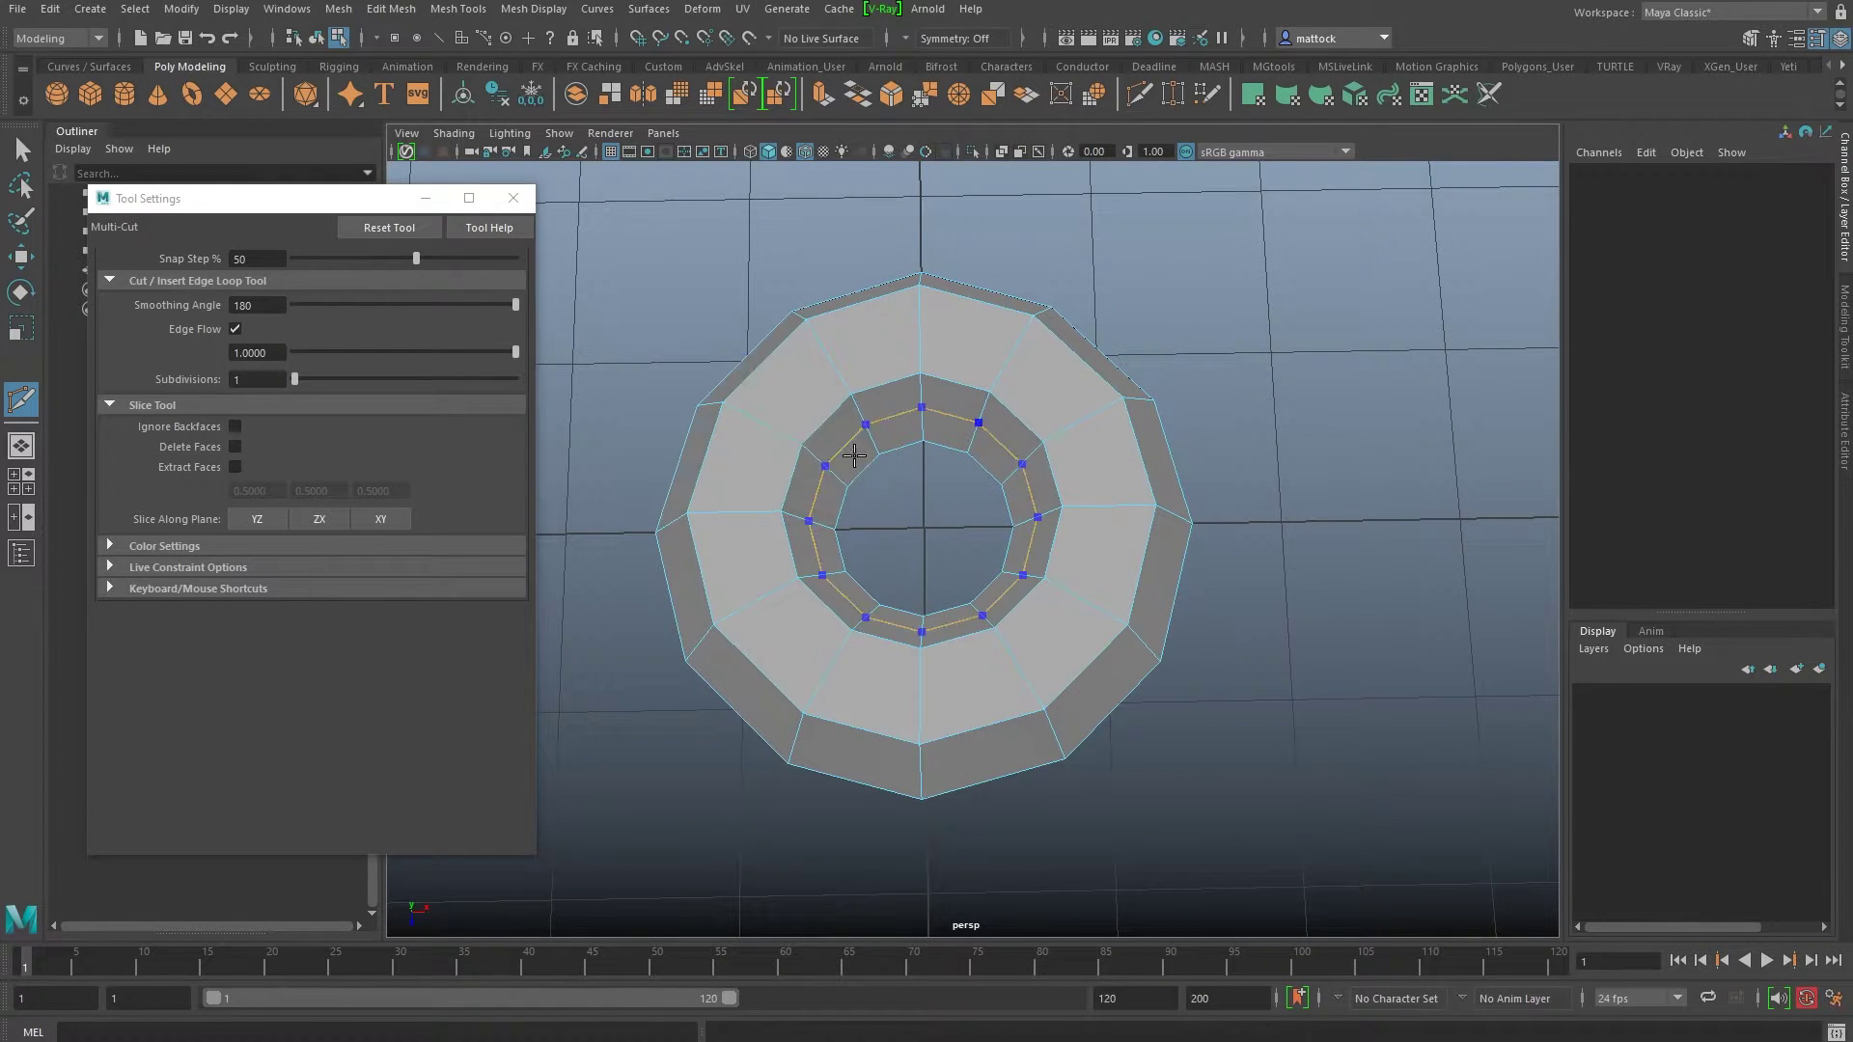
Step: Insert Edge Flow loops around the bands of the torus tube to round its cross-section
left_click_drag(854, 466, 748, 569, "alt")
left_click(834, 482, "ctrl")
left_click_drag(910, 559, 1034, 650, "alt")
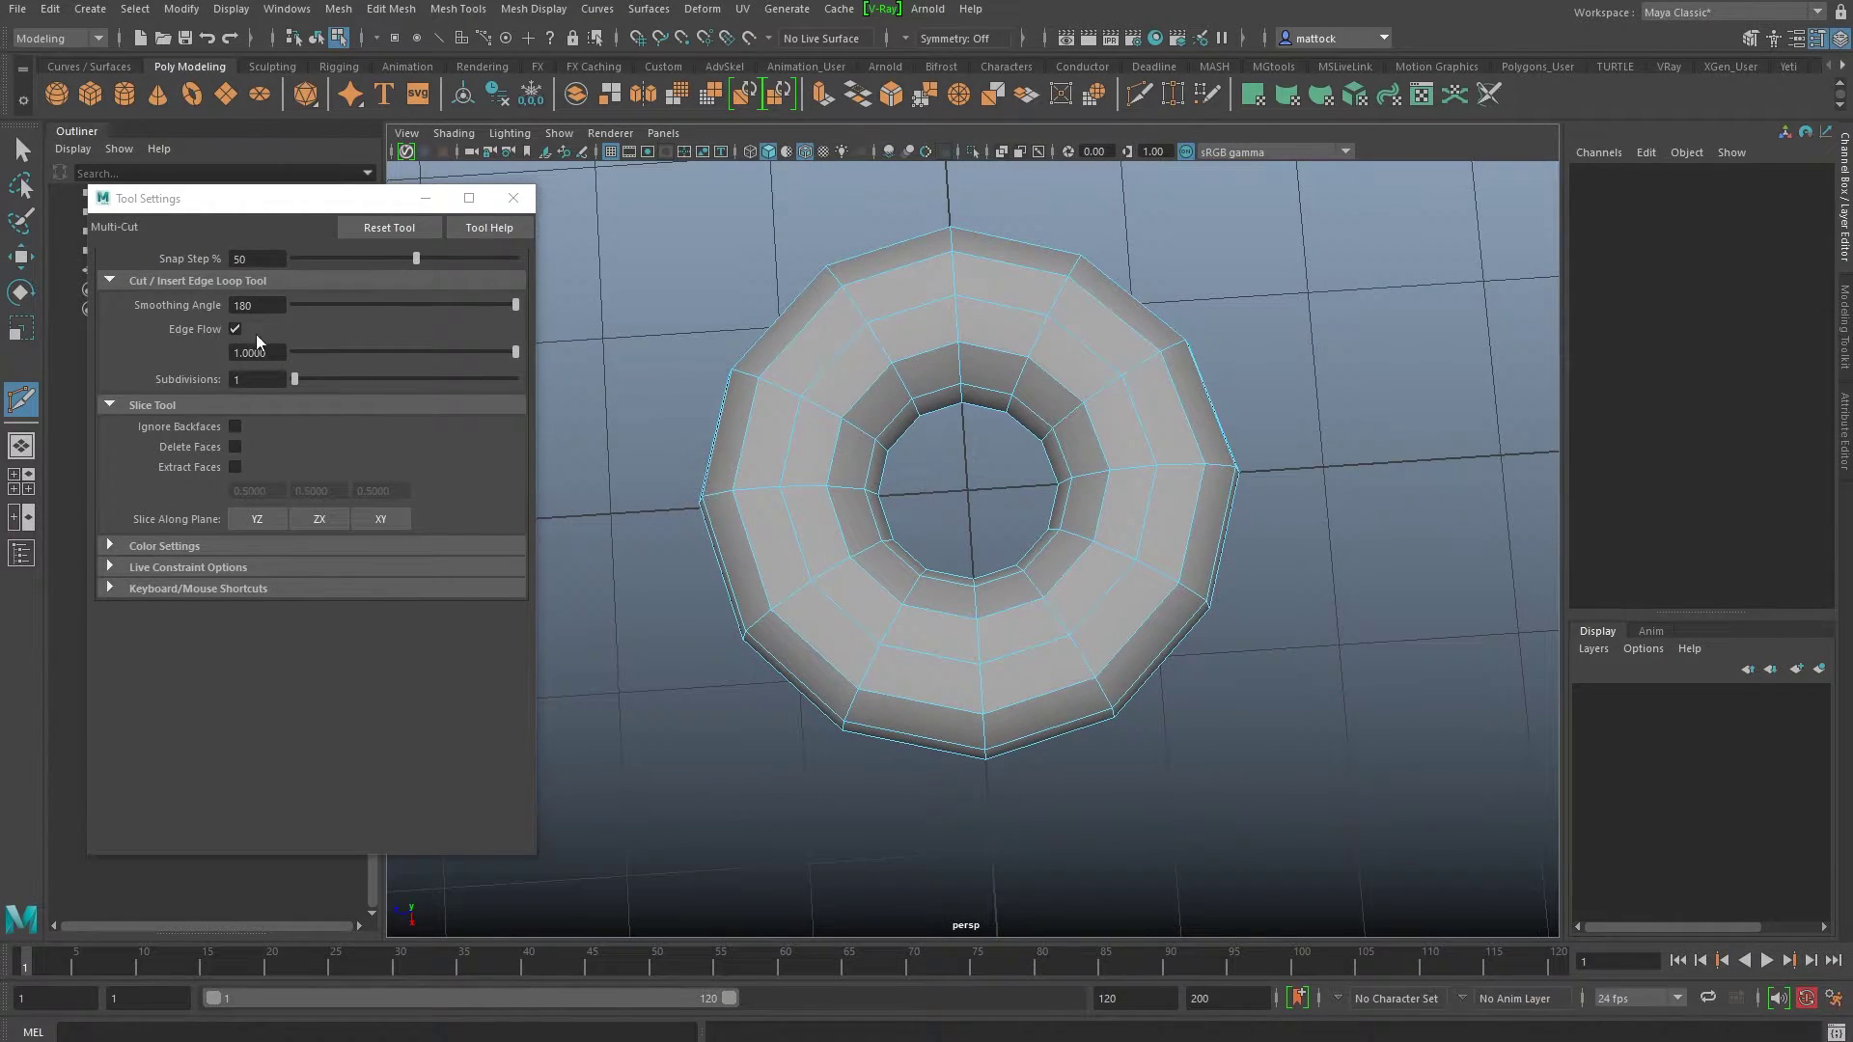
left_click_drag(1034, 344, 935, 400, "alt")
Step: Leave Multi-Cut, return the torus to object mode and deselect it
left_click(26, 150)
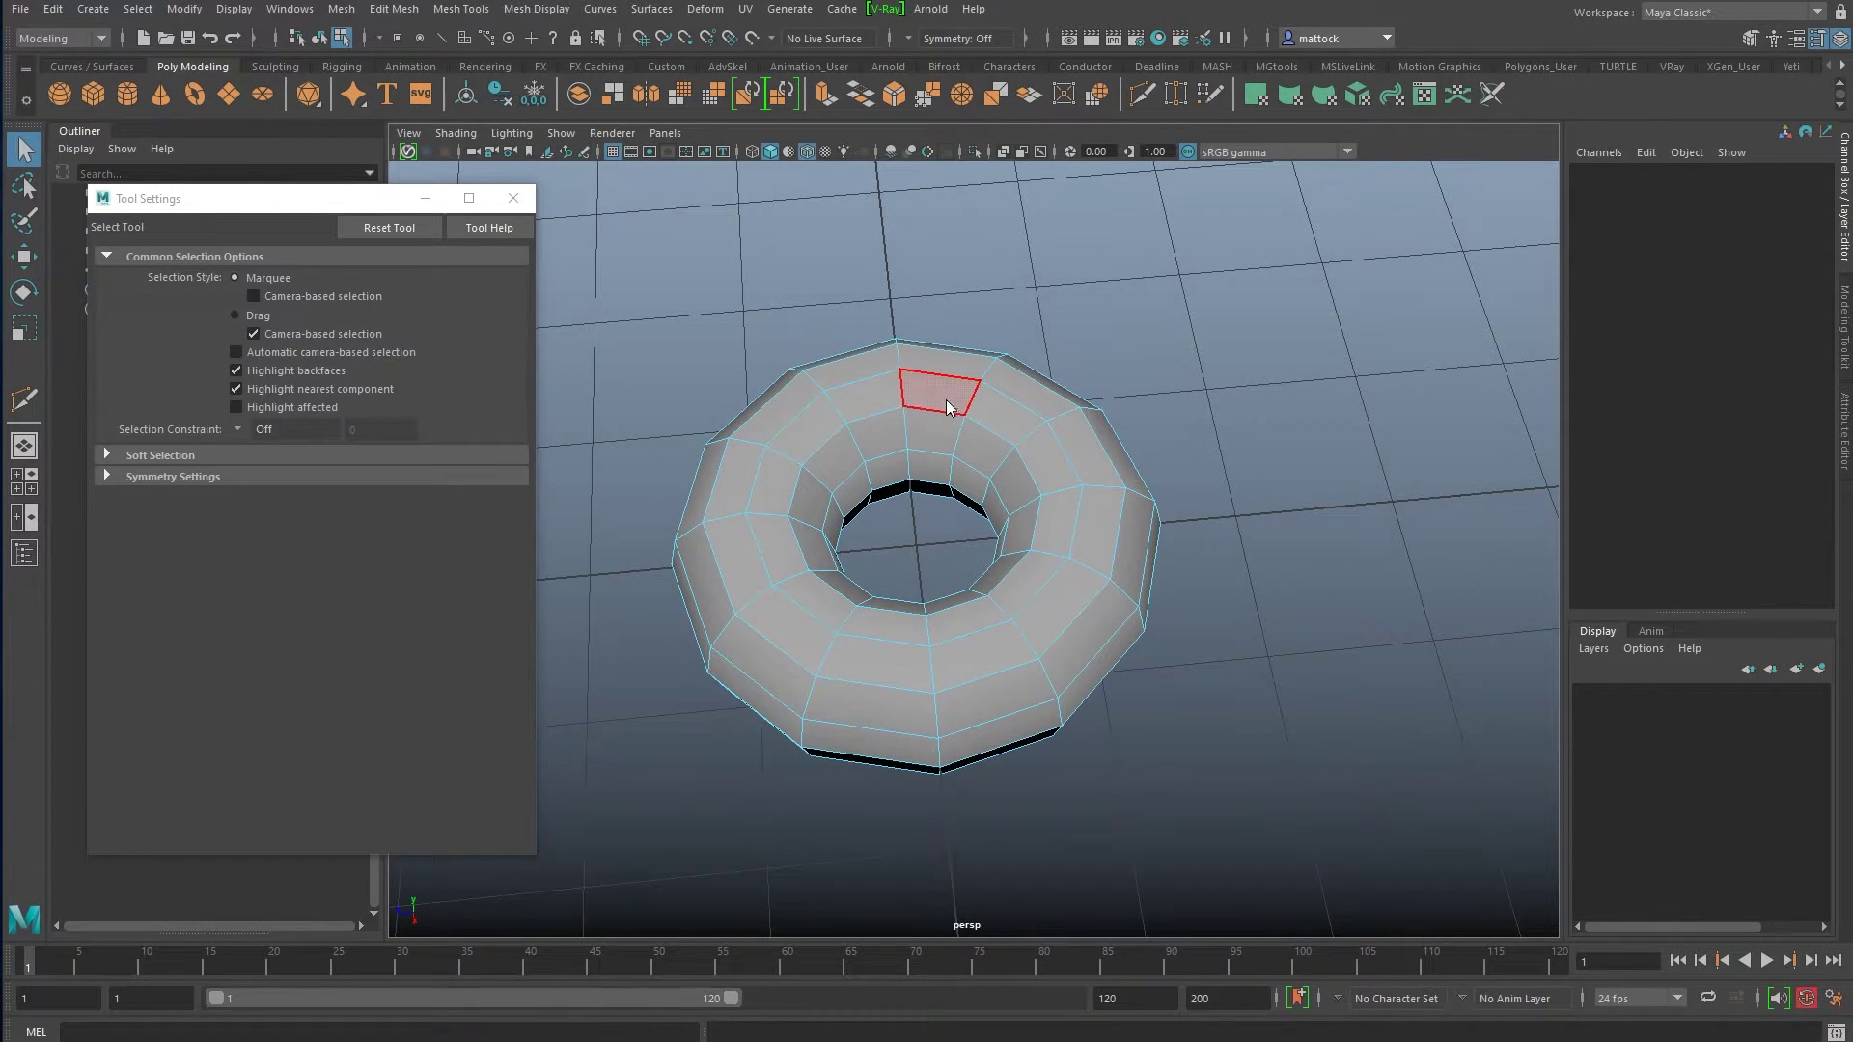
right_click_drag(948, 402, 1038, 368)
left_click(1099, 366)
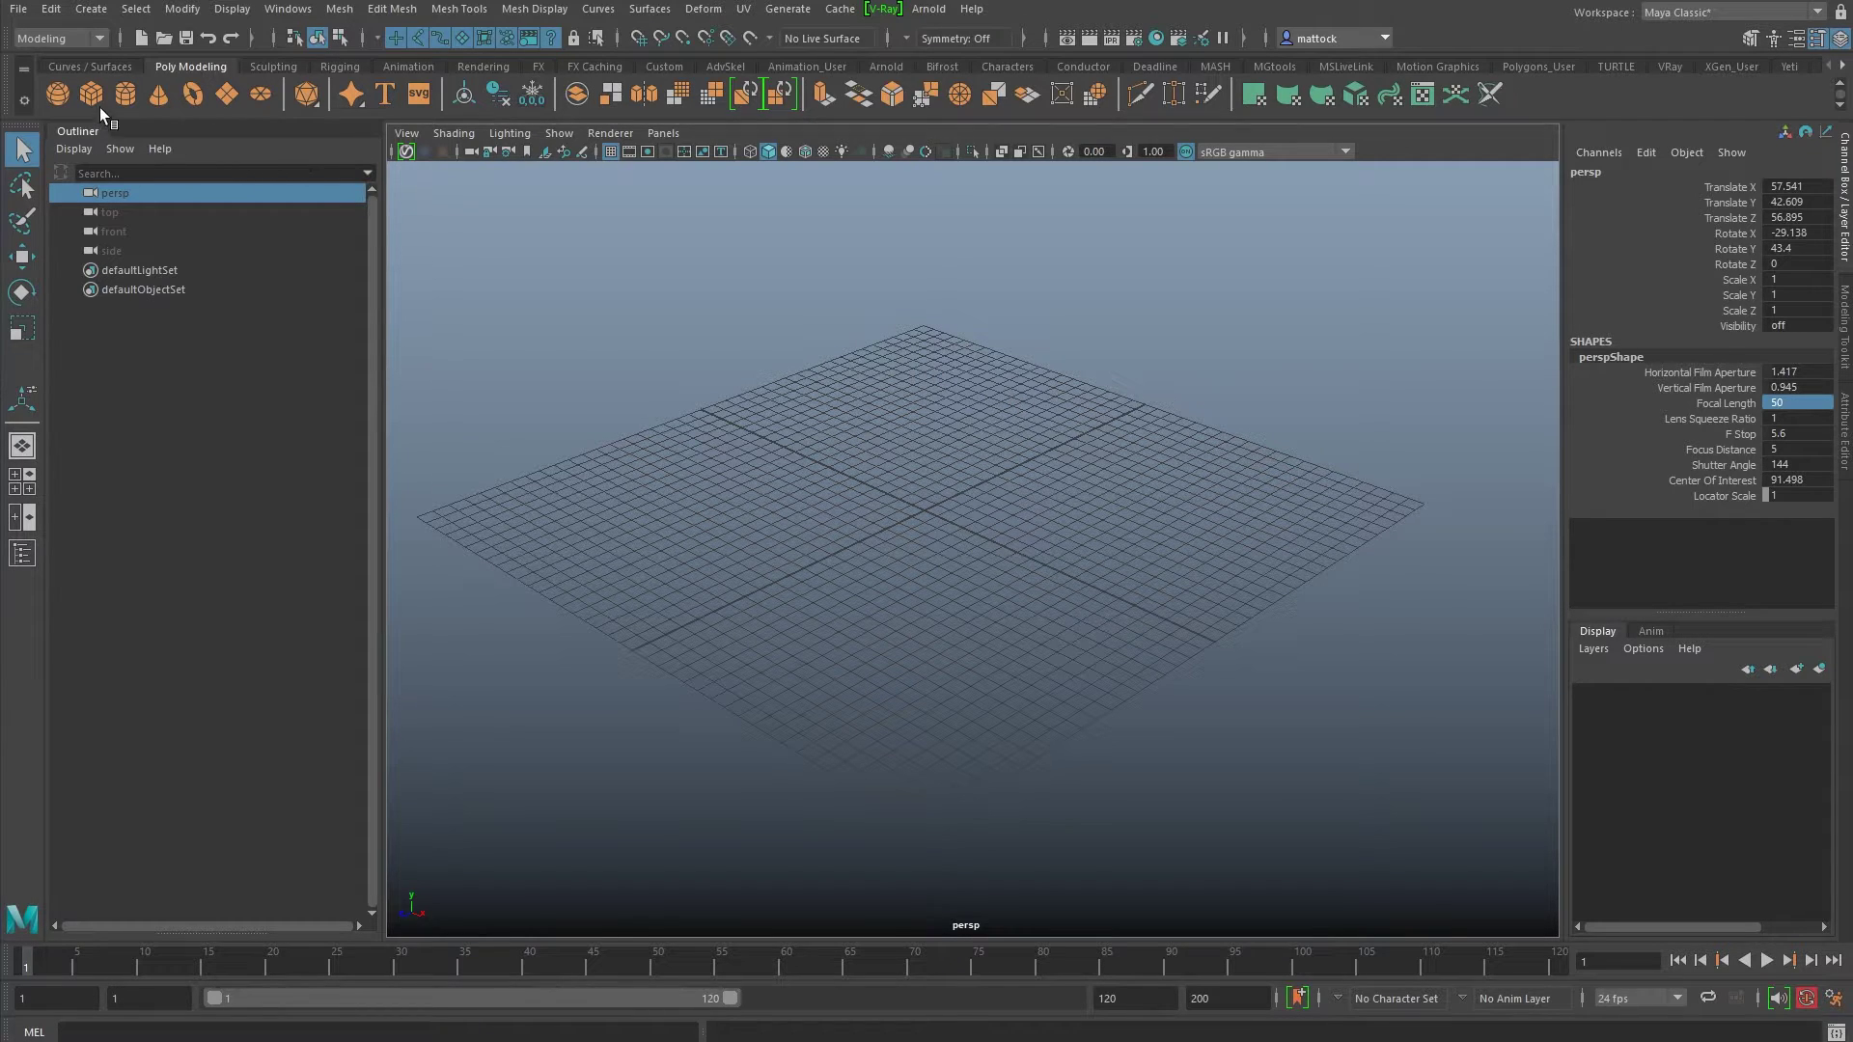
Step: Create a polygon cylinder and set its Subdivisions Axis to 6
left_click(125, 94)
key("f")
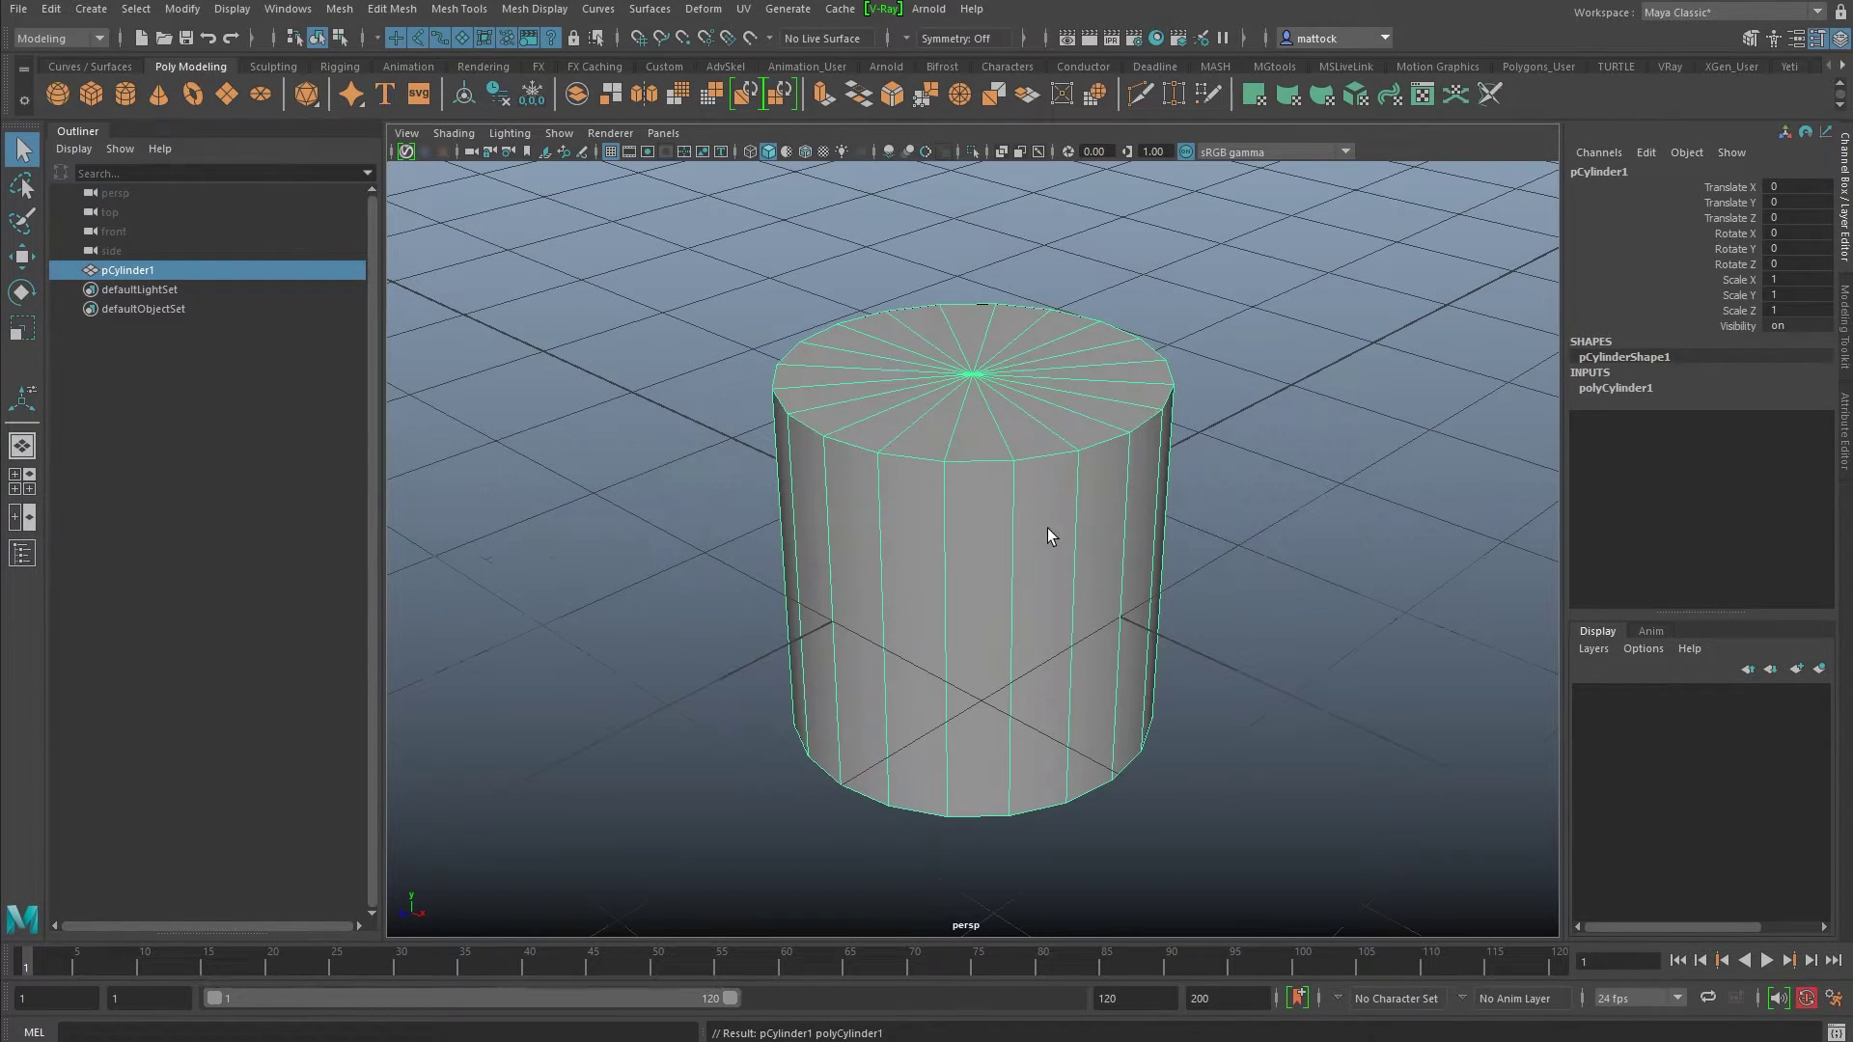
left_click_drag(1191, 544, 1213, 574, "alt")
left_click(1634, 385)
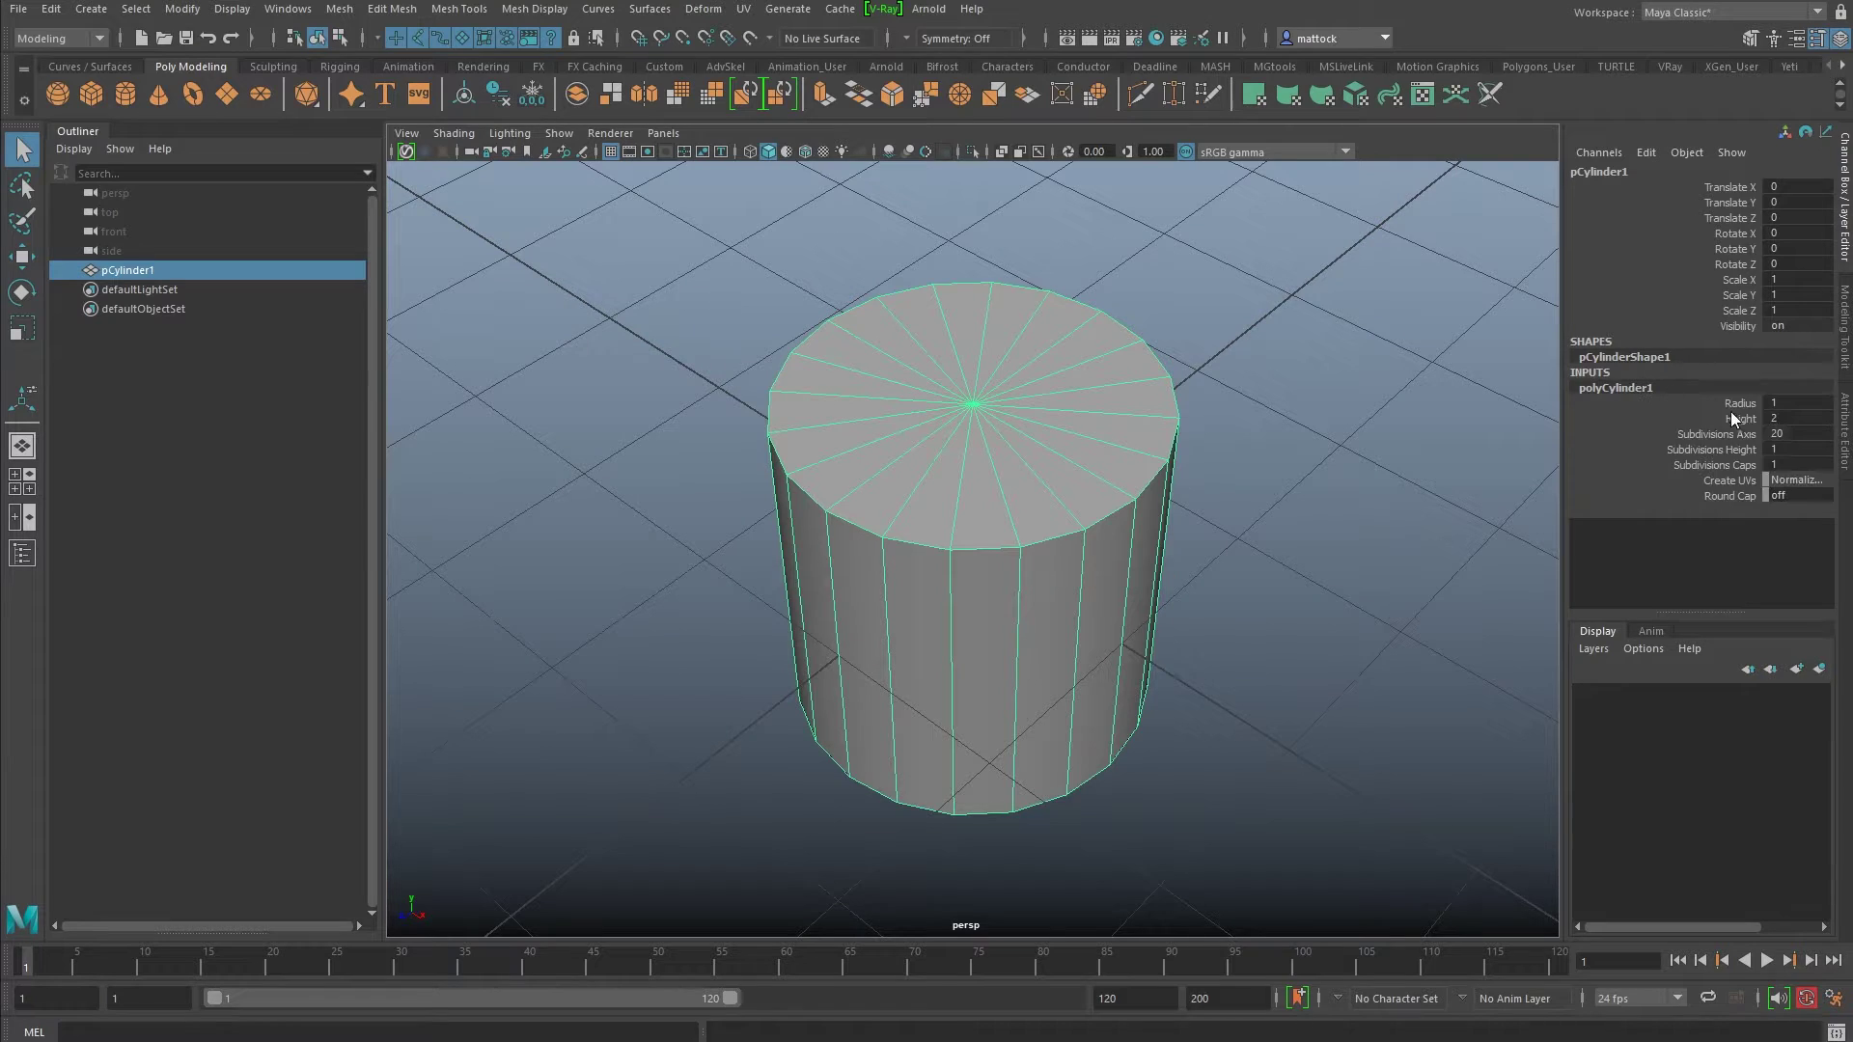
double_click(1805, 431)
key("Return")
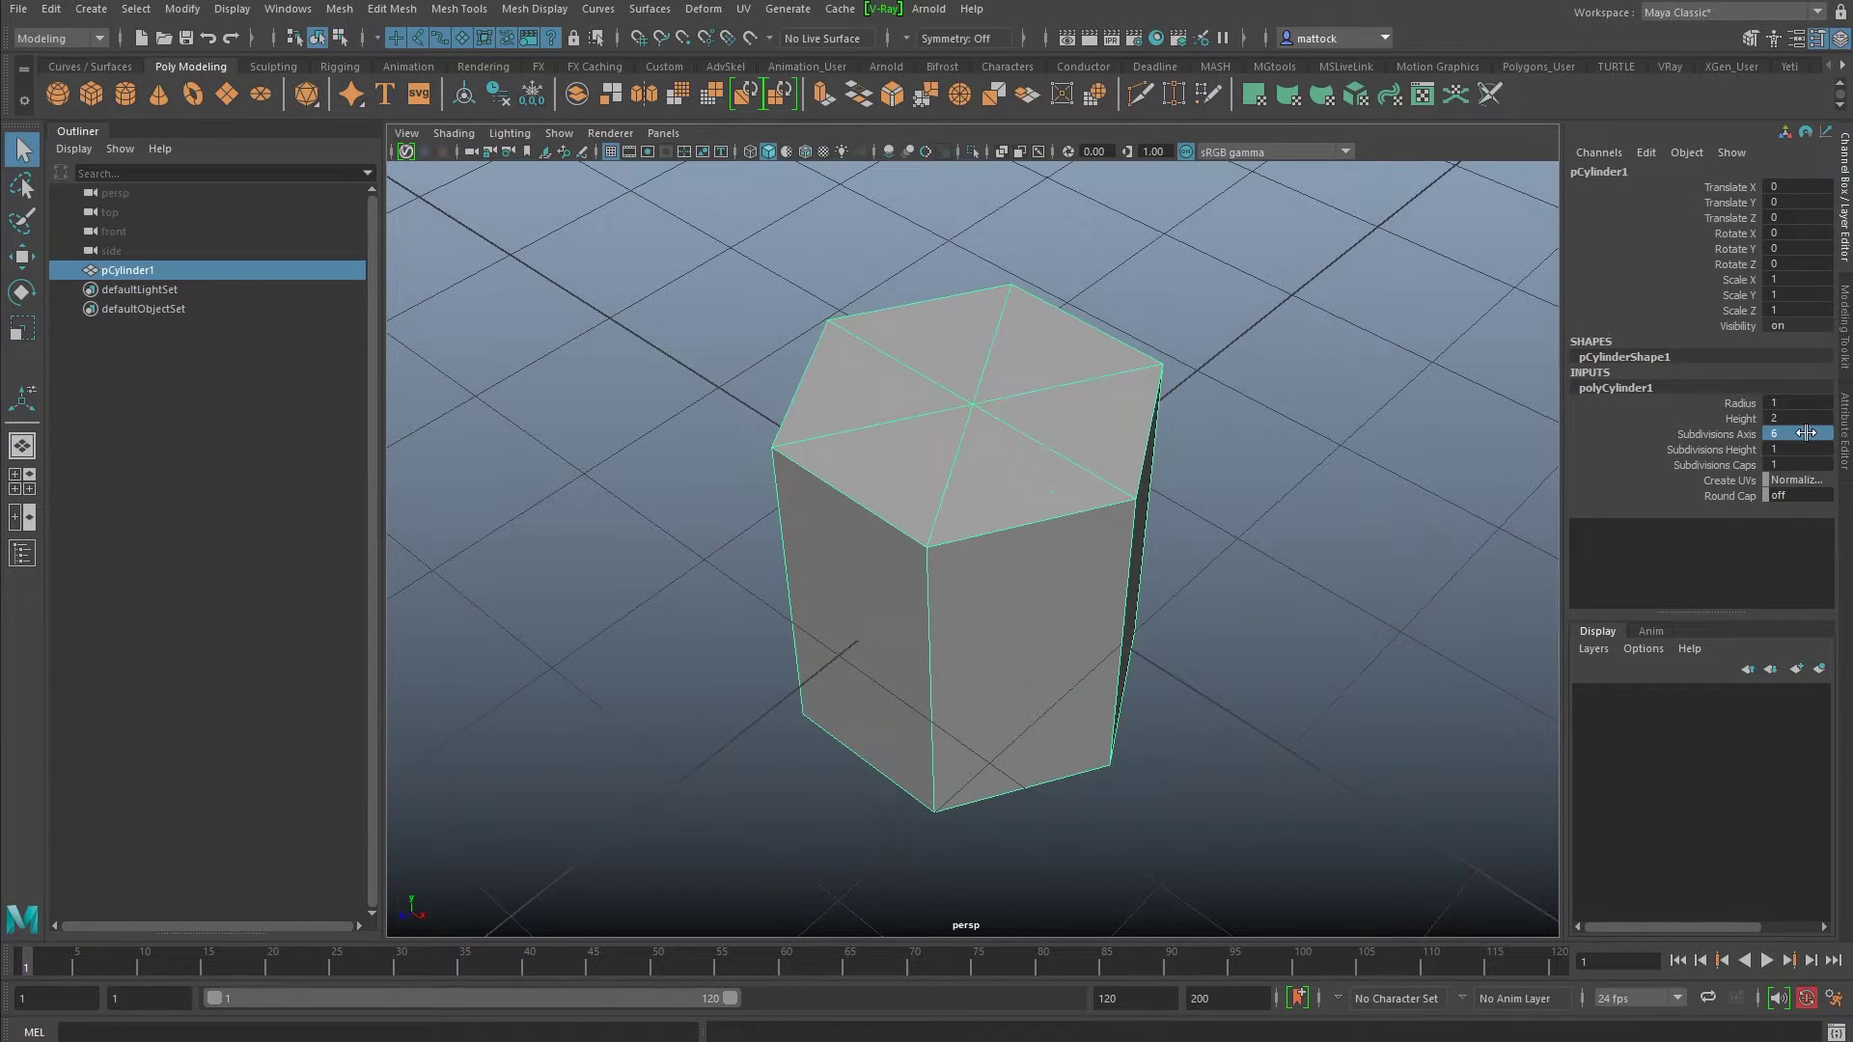
Step: Start Multi-Cut on the cylinder and open its tool settings beside the model
left_click_drag(894, 303, 912, 413, "alt")
right_click_drag(912, 413, 927, 430, "alt")
middle_click_drag(926, 430, 883, 471, "alt")
left_click(1141, 93)
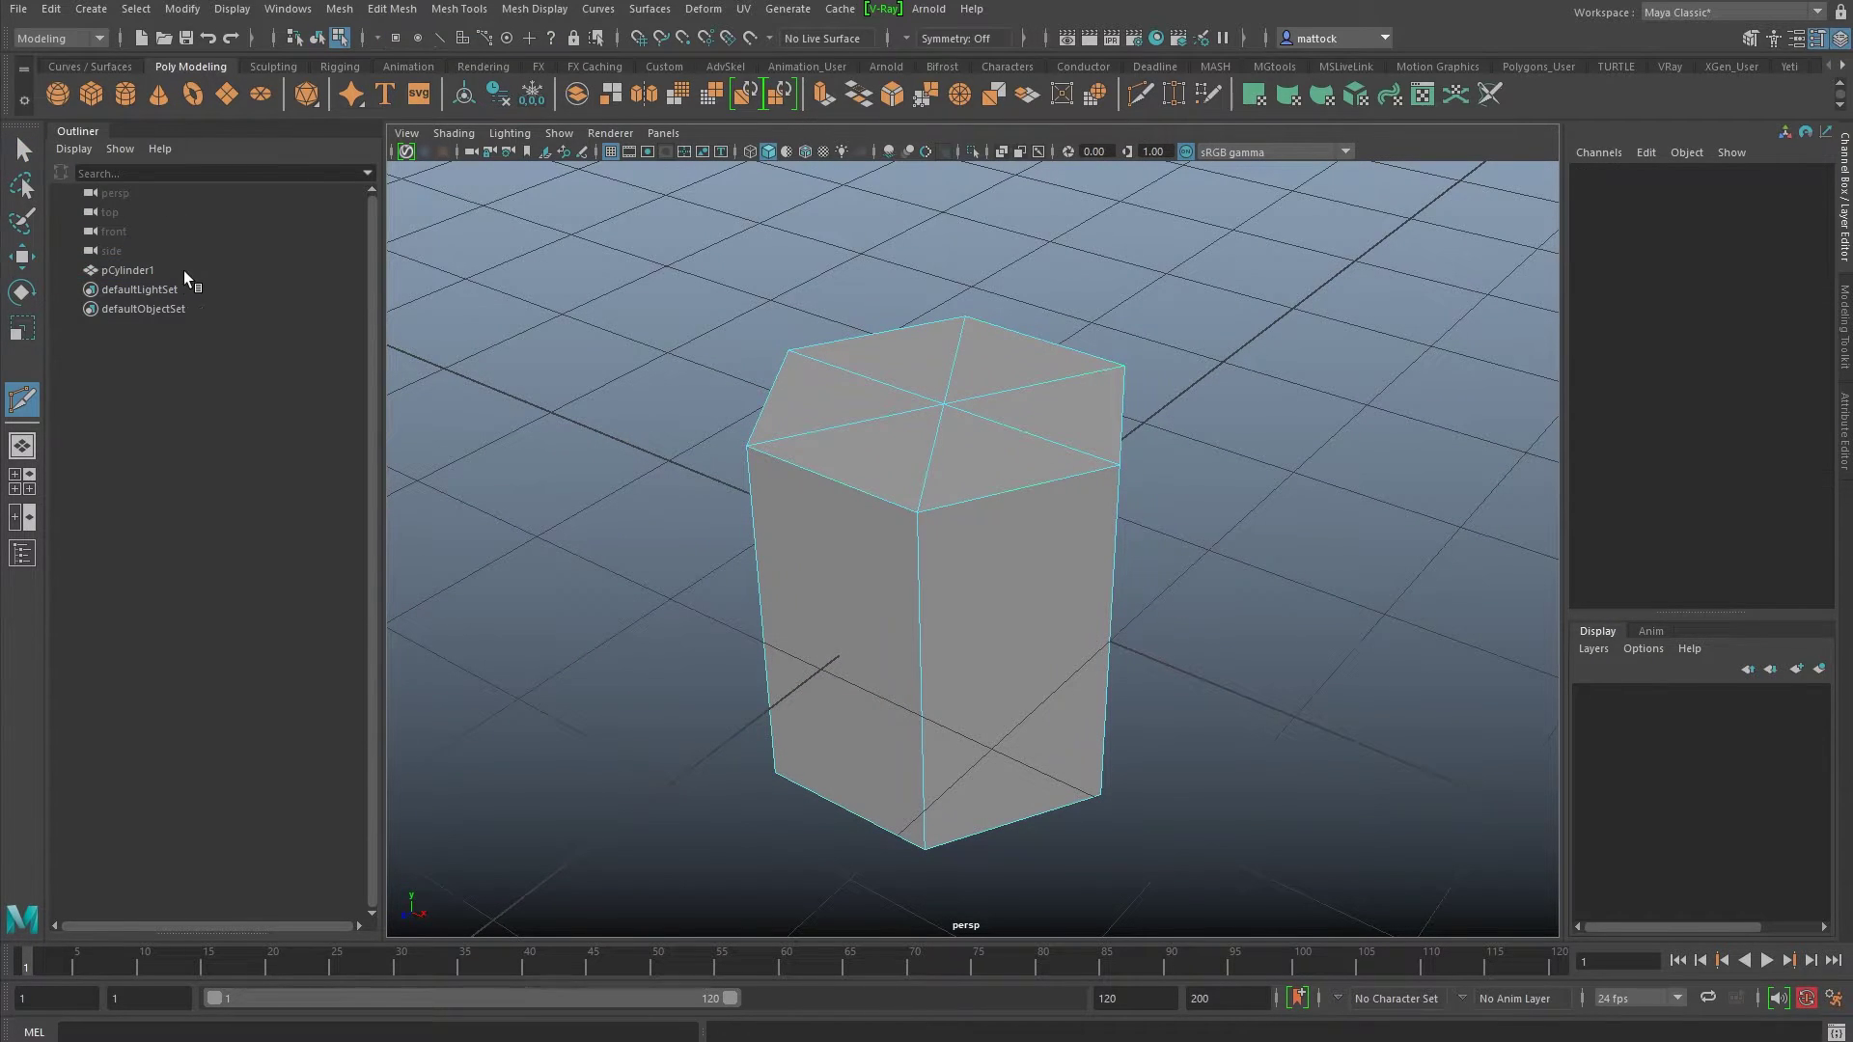
key("q")
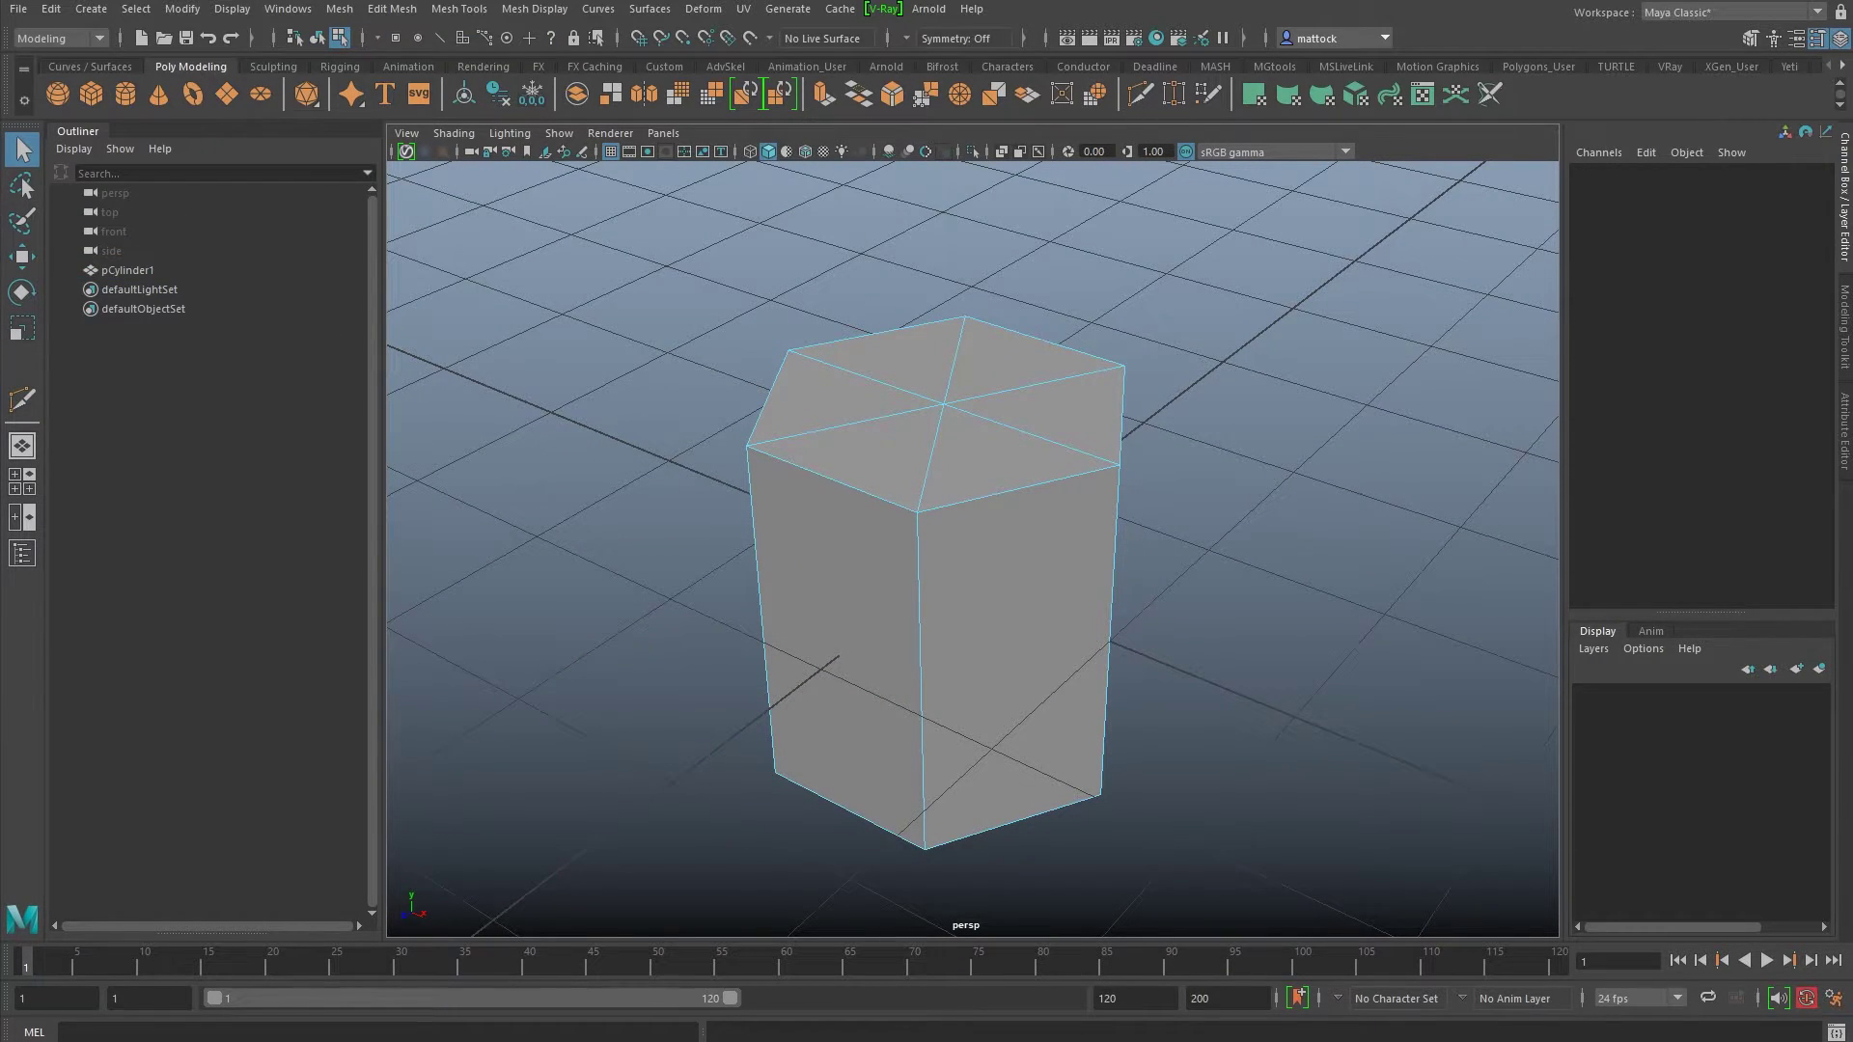
left_click_drag(2, 275, 381, 200)
left_click(1139, 91)
left_click(1139, 92)
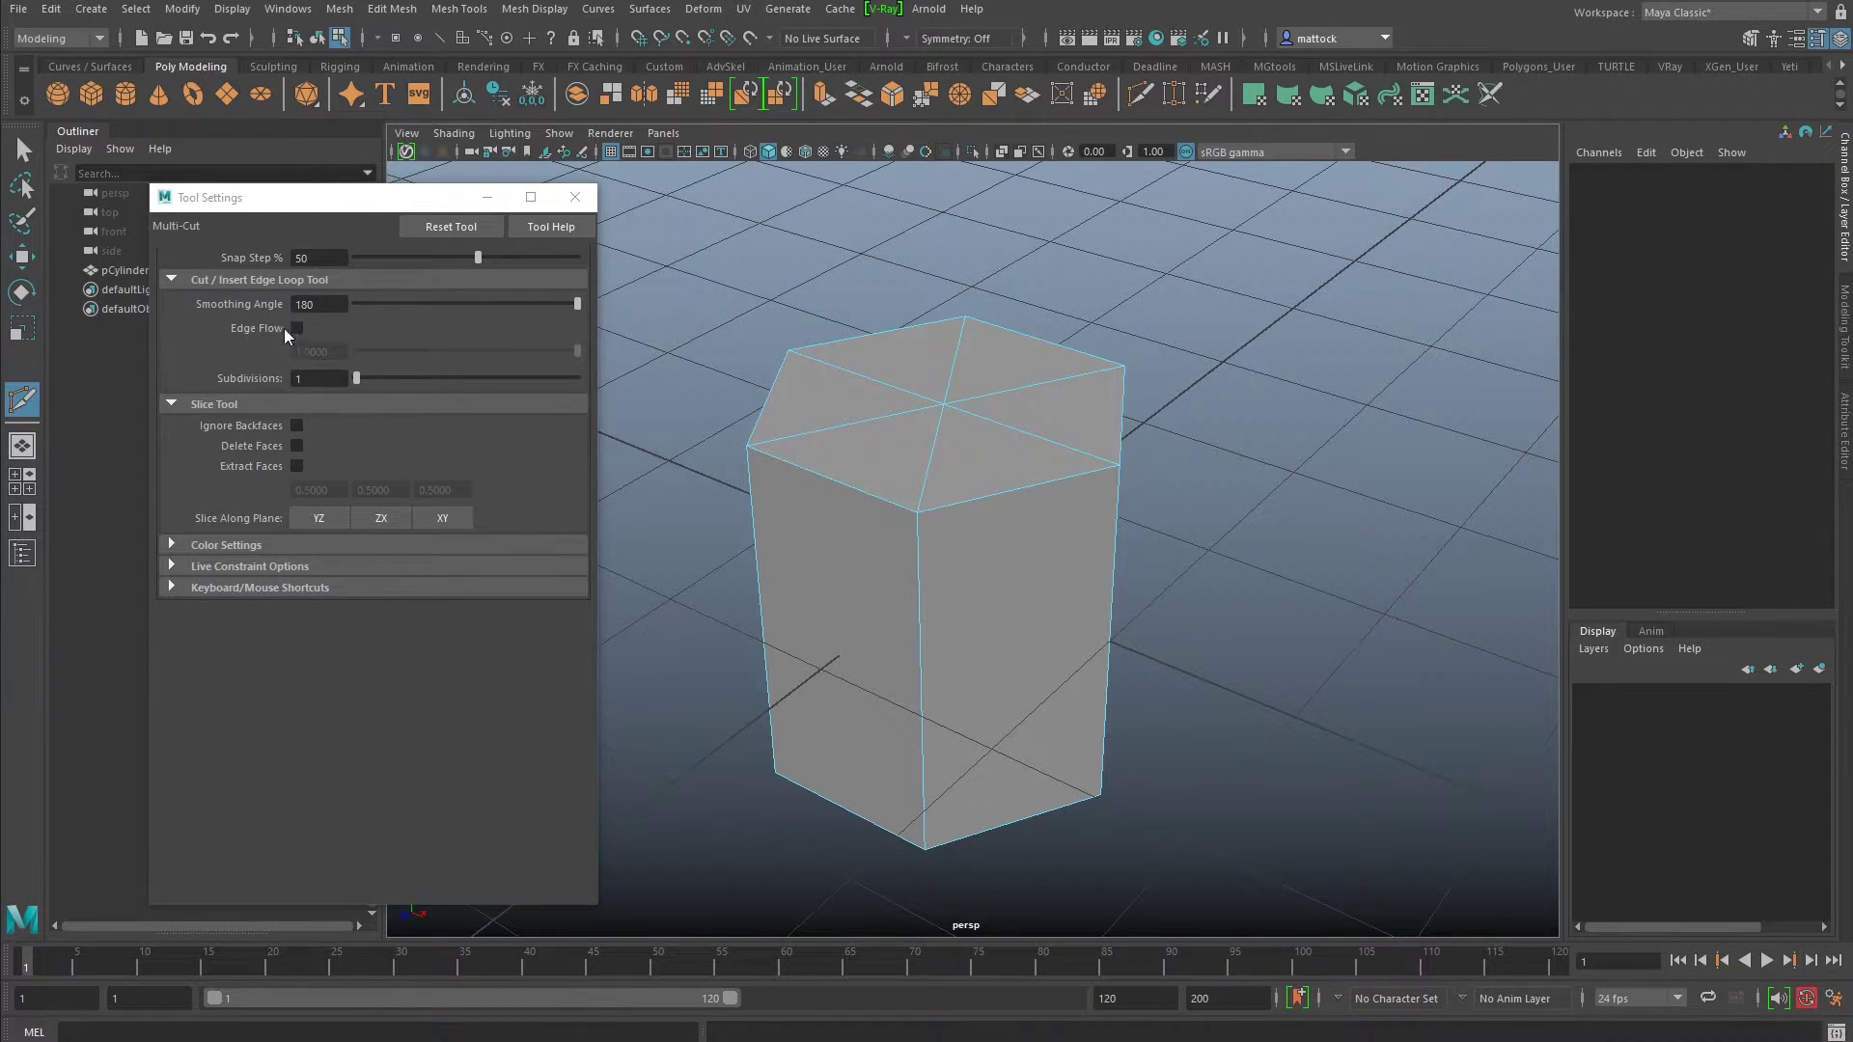
left_click_drag(373, 199, 343, 205)
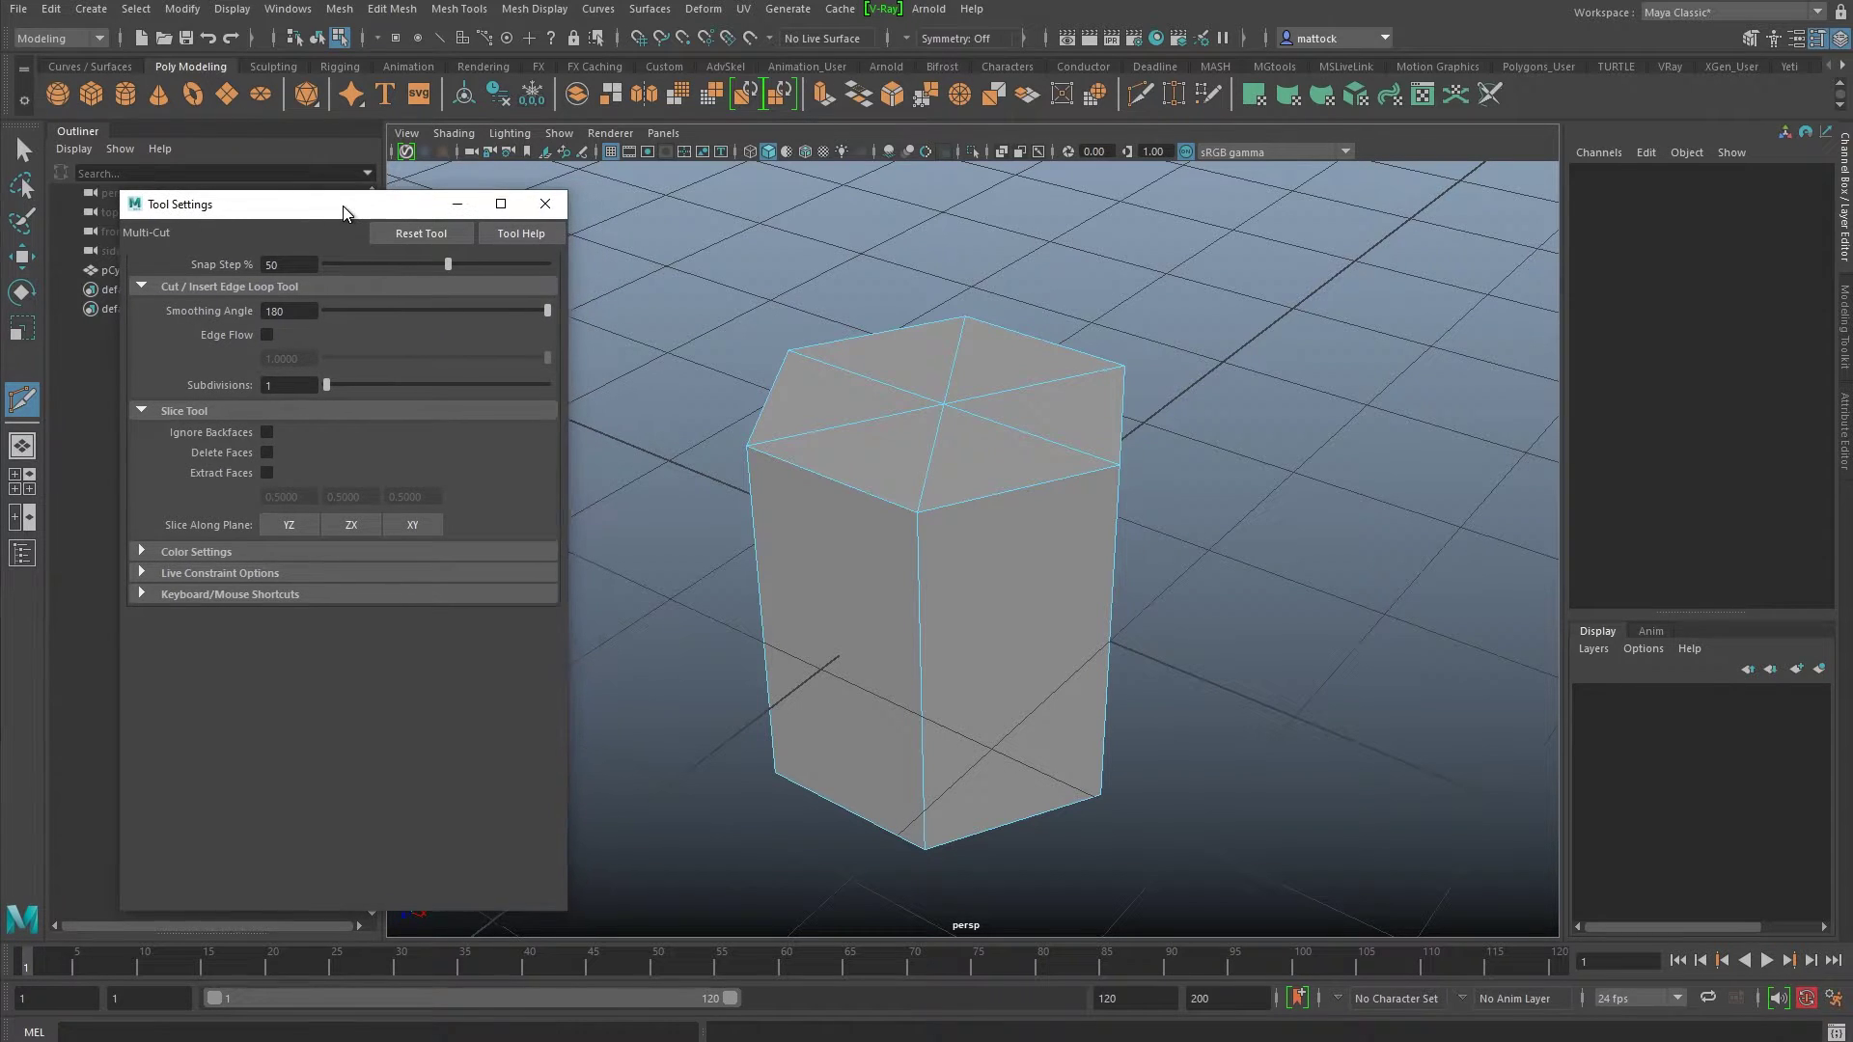
Step: Insert Multi-Cut edges snapped to the middle of each of the cylinder's six side faces
mouse_move(942, 488)
left_mouse_down("alt")
mouse_move(884, 478)
mouse_move(952, 455)
left_mouse_up("alt")
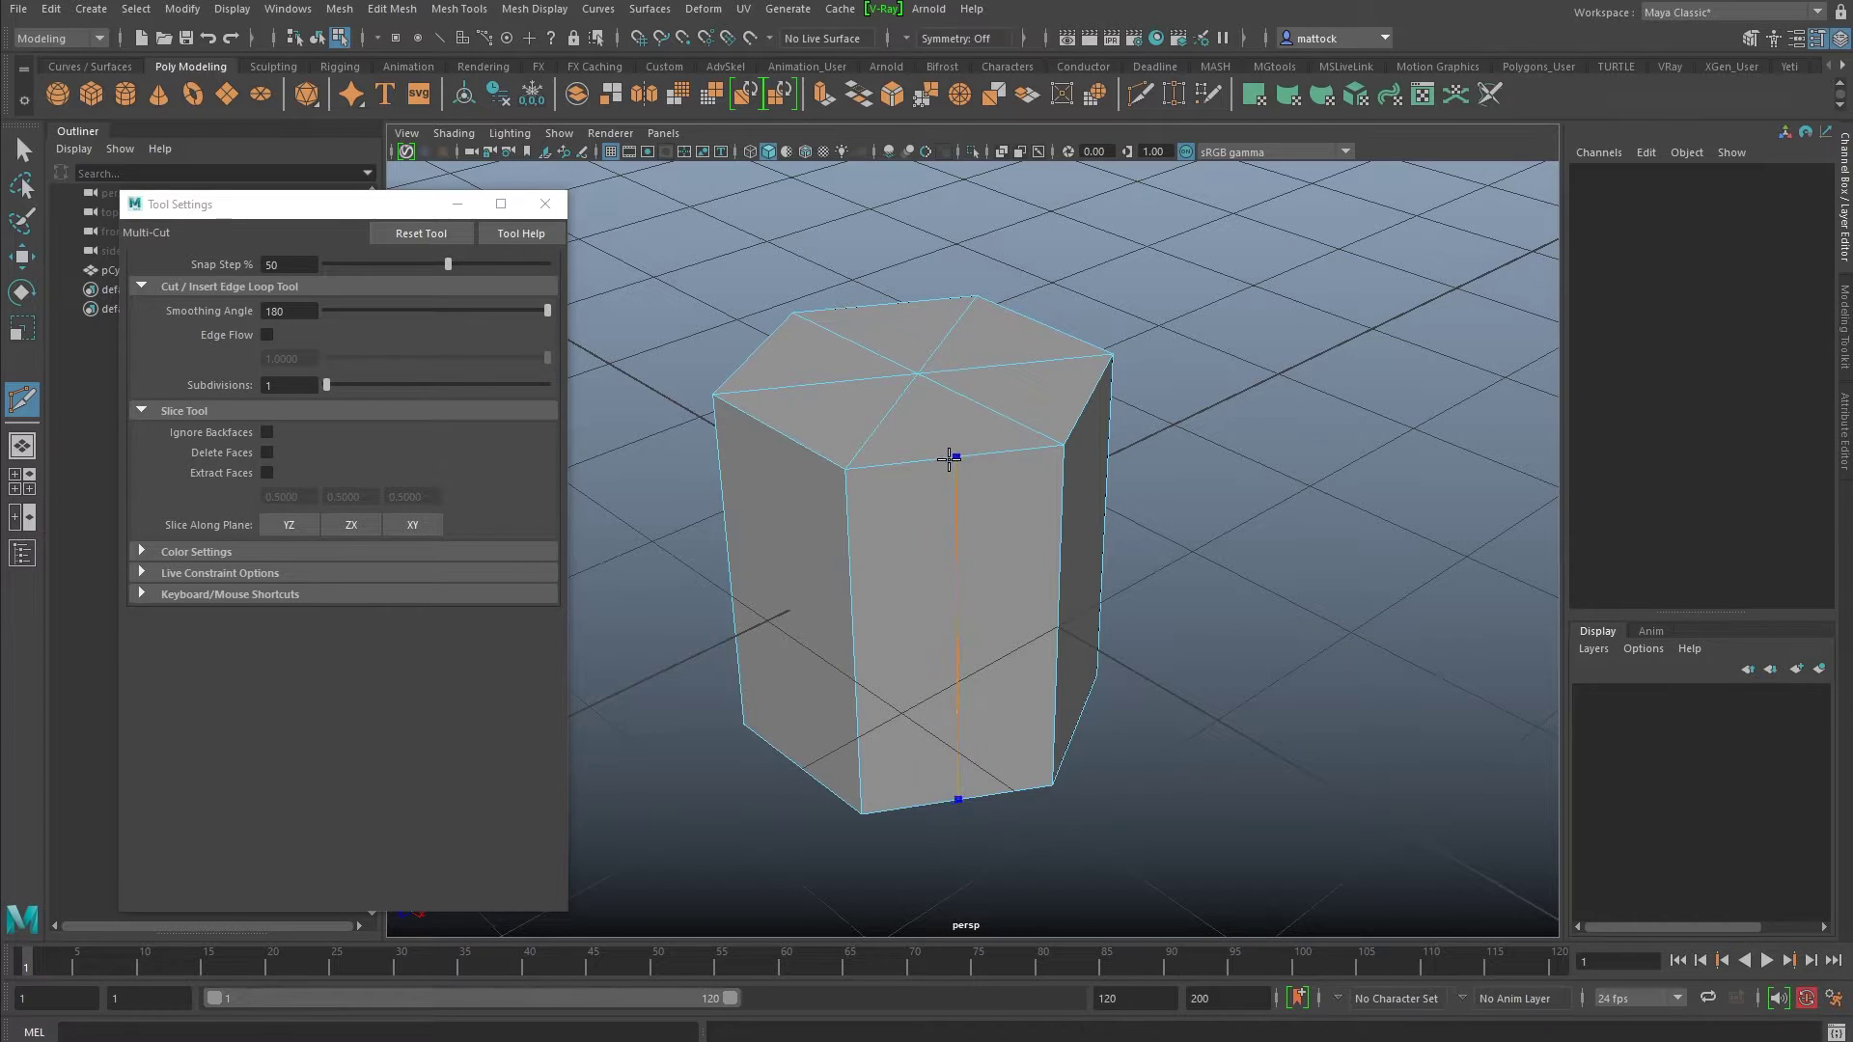
left_click_drag(1068, 405, 964, 529, "alt")
left_click(950, 530, "ctrl")
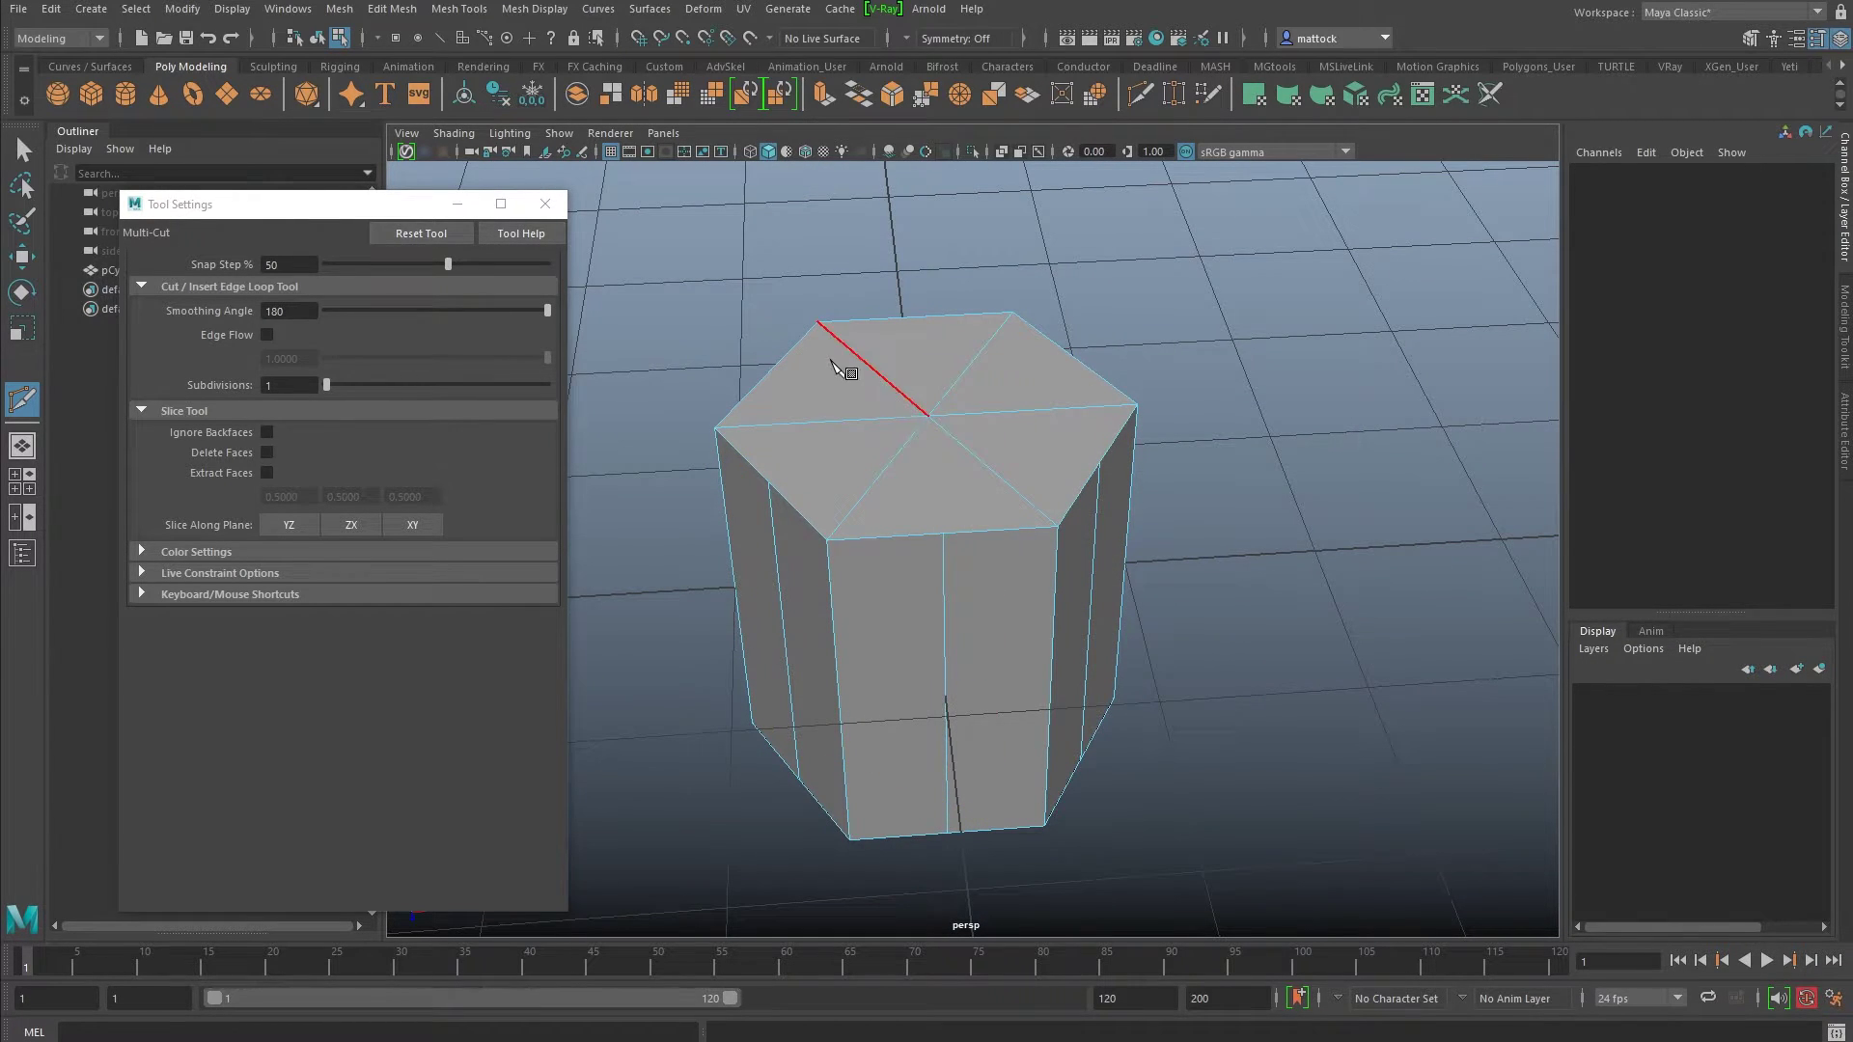
Step: Select the six inserted side edges, apply Edit Edge Flow to round the cylinder, and return to object mode
key("q")
left_click_drag(951, 464, 927, 541, "alt")
left_click(929, 557)
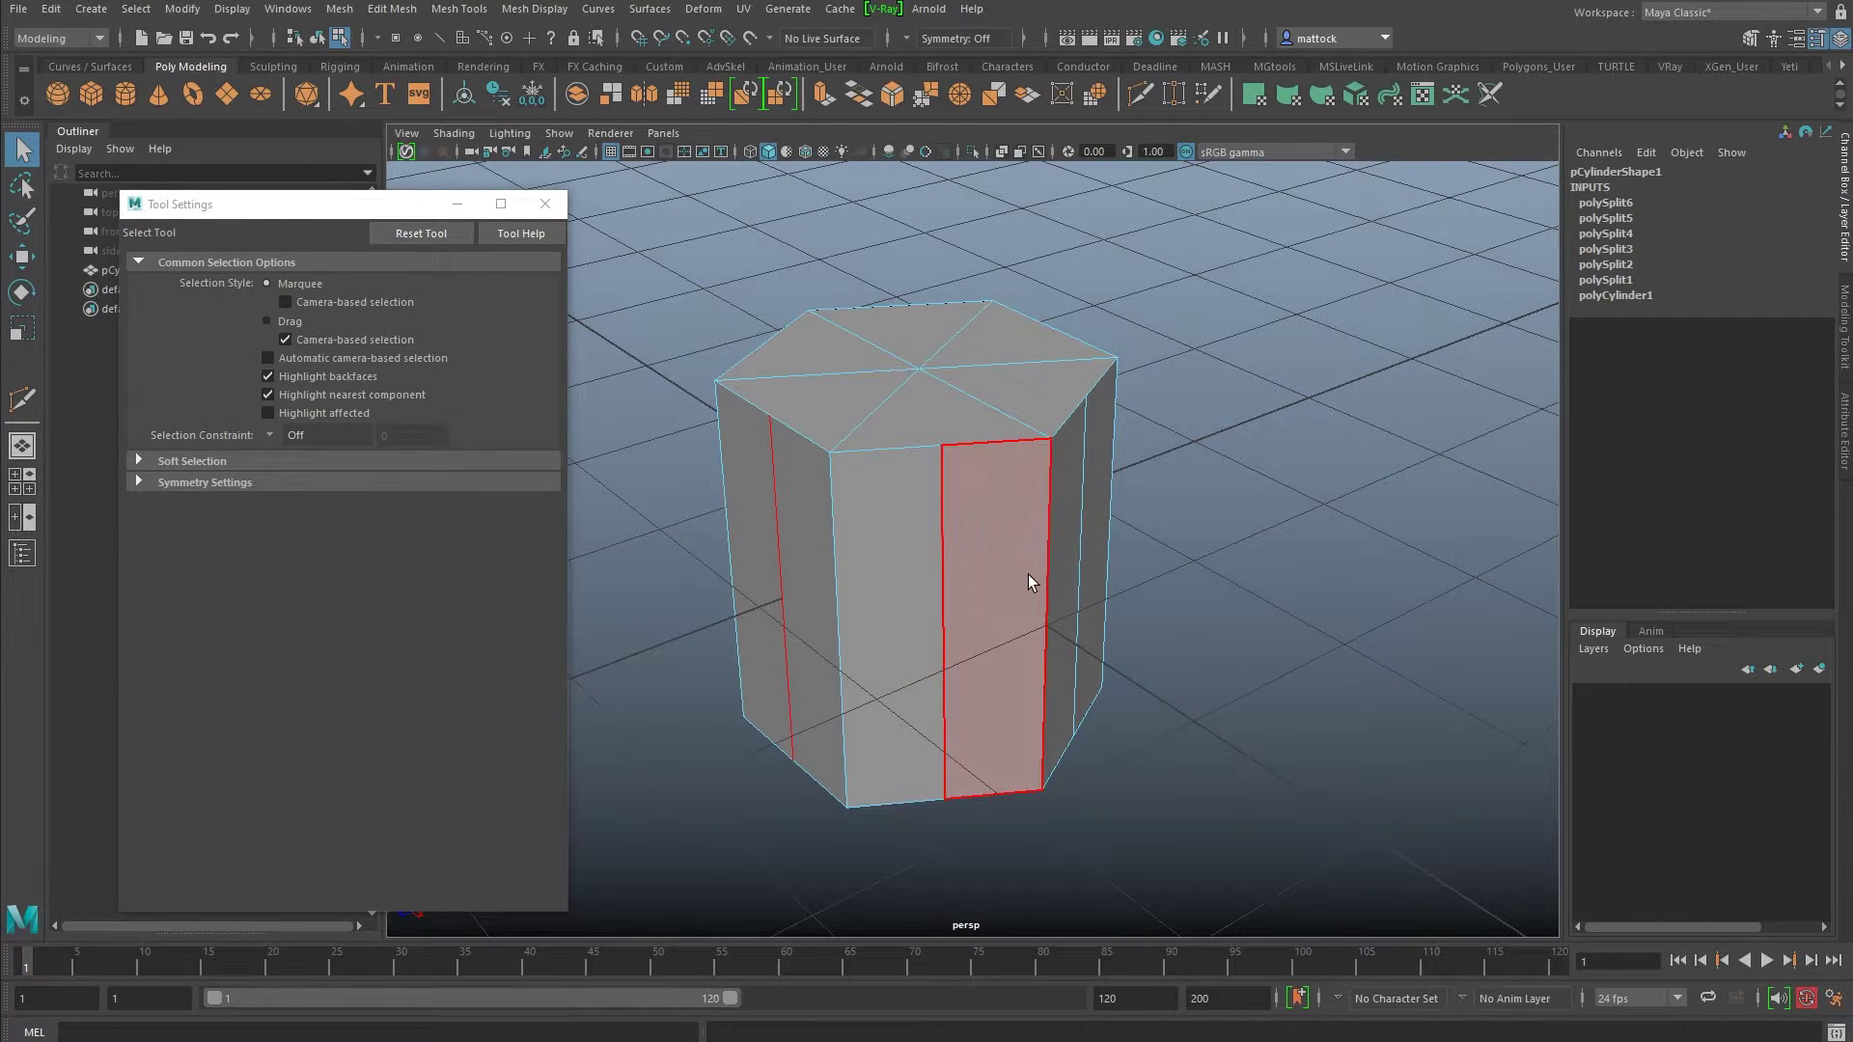
left_click_drag(1026, 579, 911, 518, "alt")
left_click_drag(1045, 535, 965, 357, "alt")
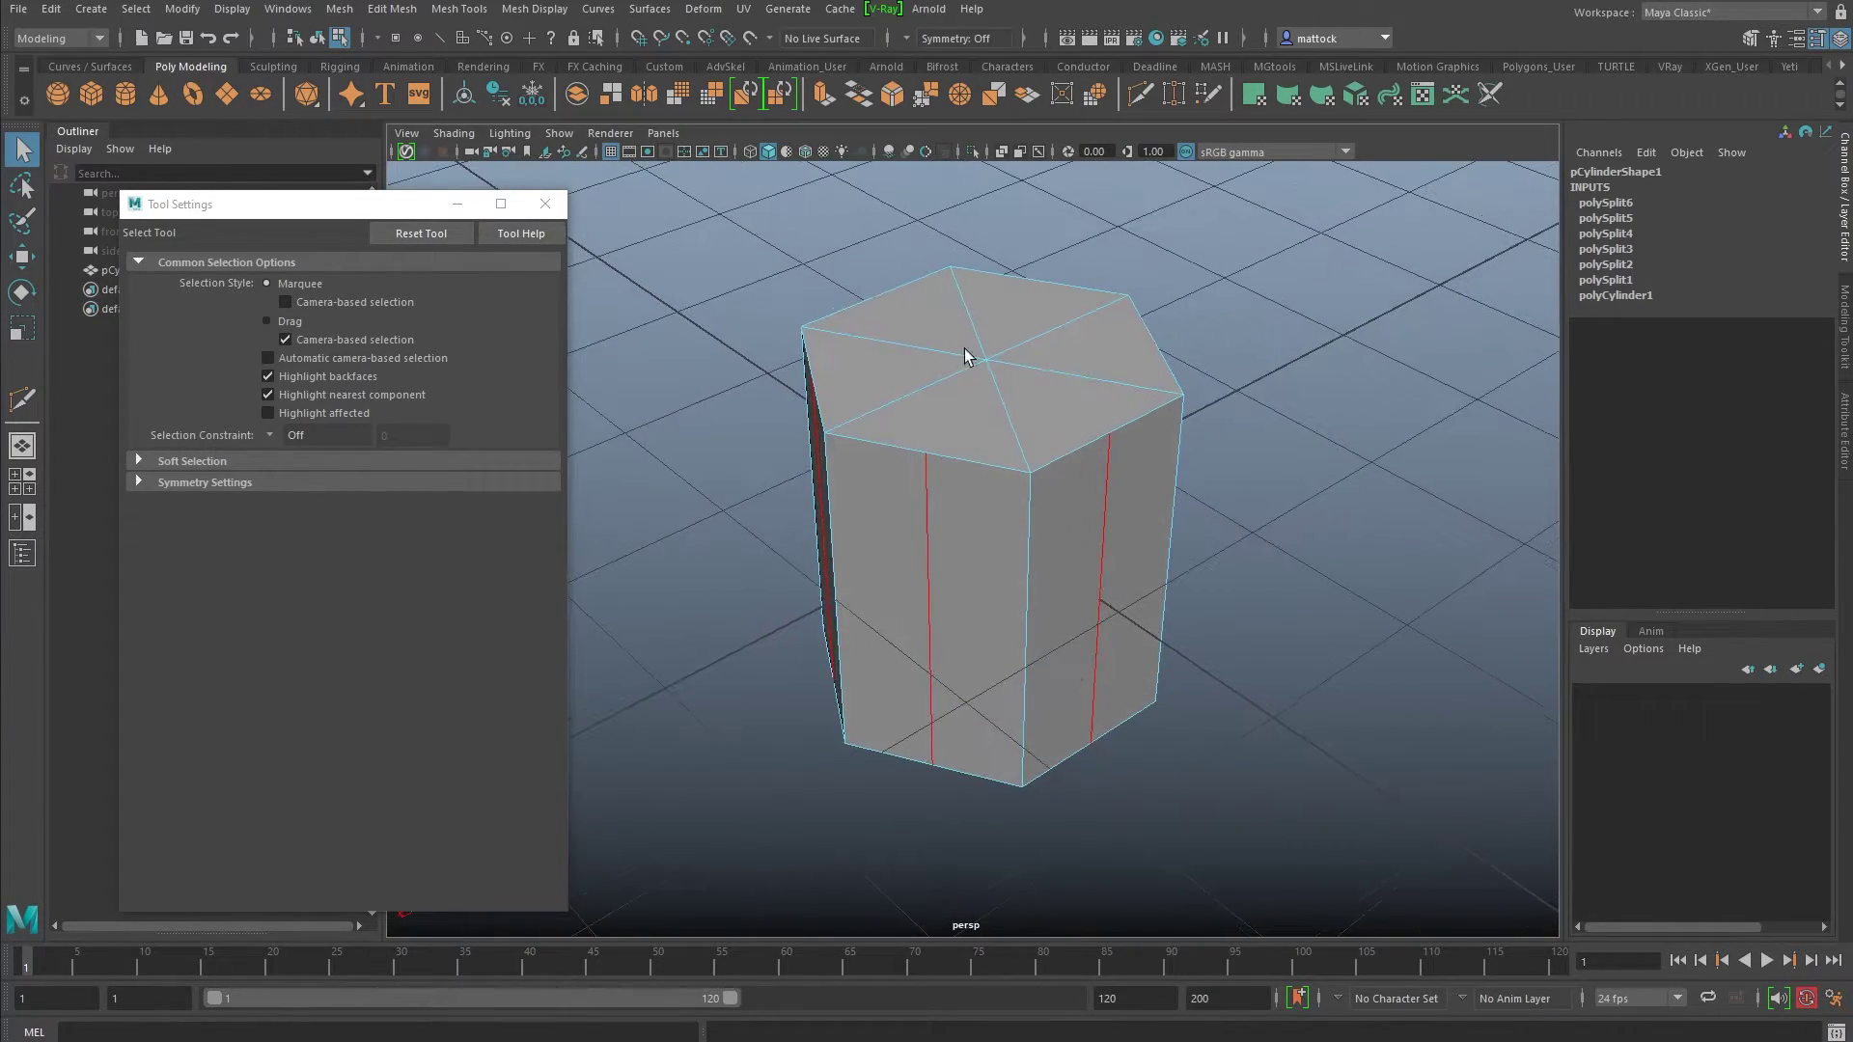
right_click(1266, 327, "shift")
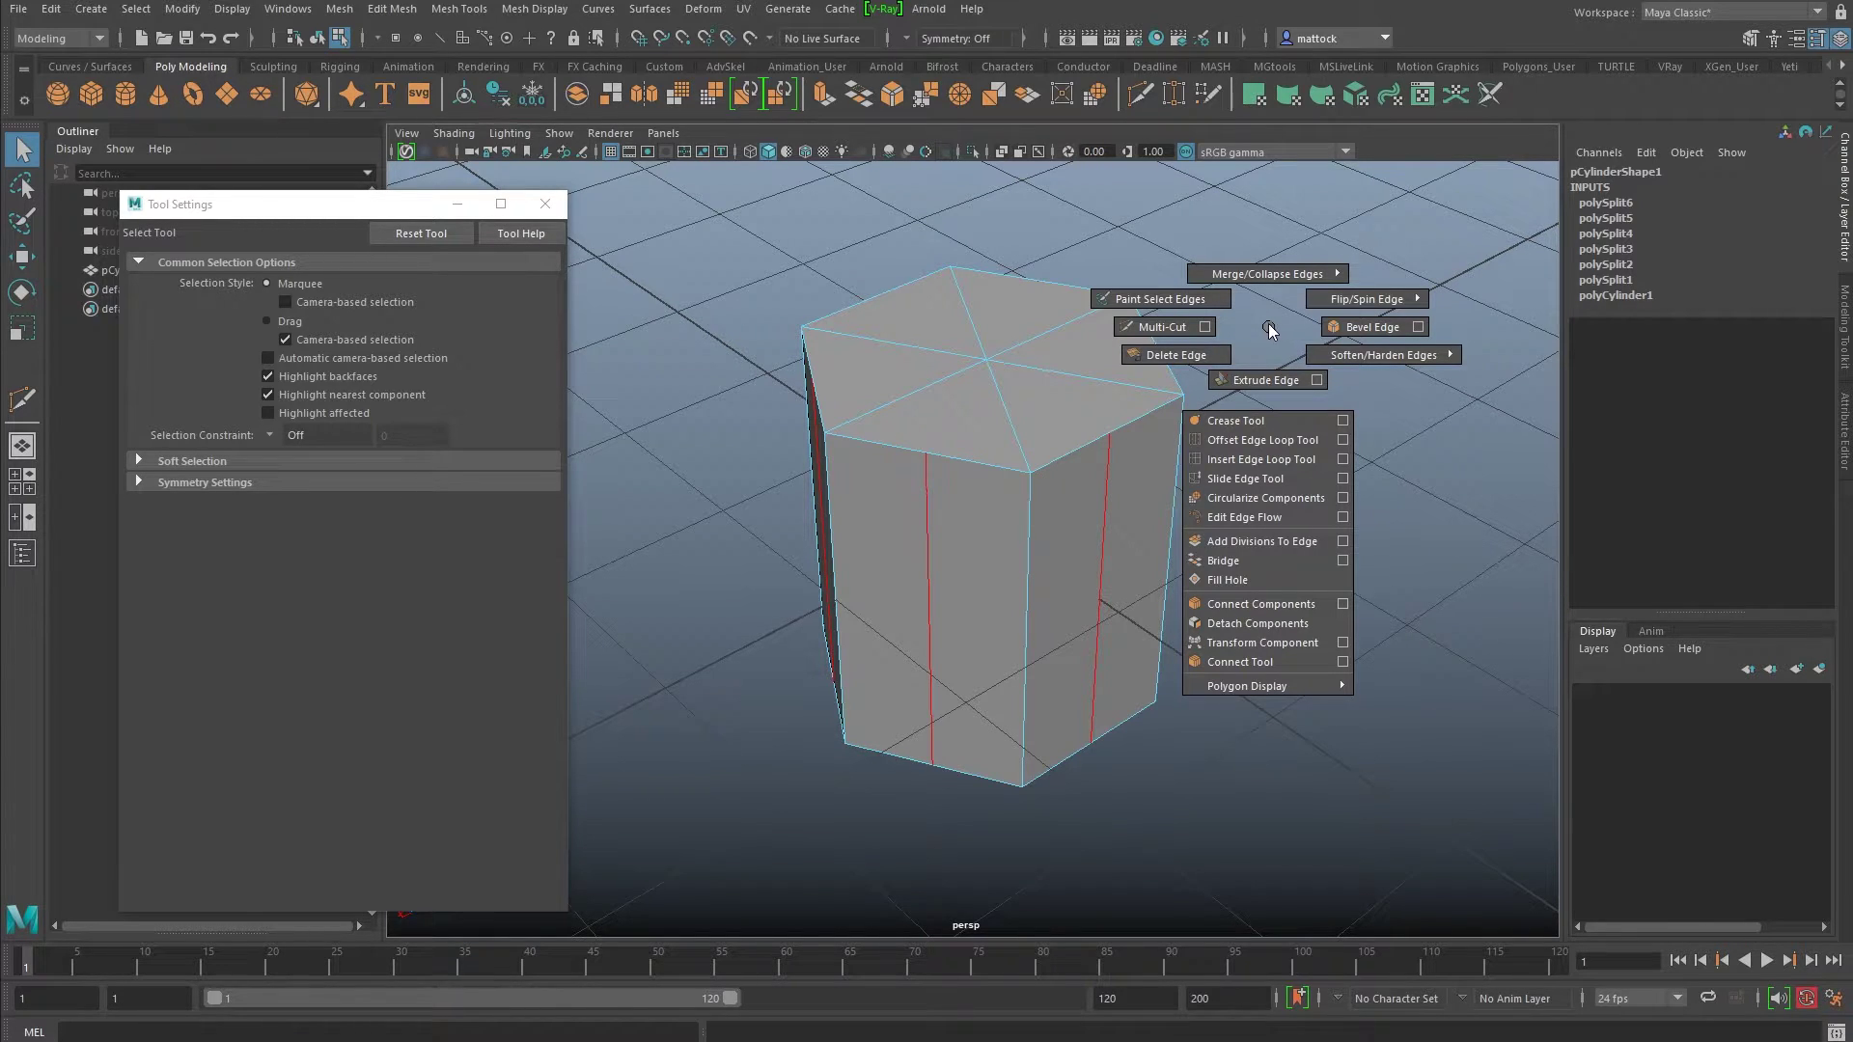
left_click(1260, 519)
mouse_move(1271, 527)
left_mouse_down("alt")
mouse_move(1241, 493)
mouse_move(1313, 513)
mouse_move(1323, 480)
mouse_move(1290, 495)
left_mouse_up("alt")
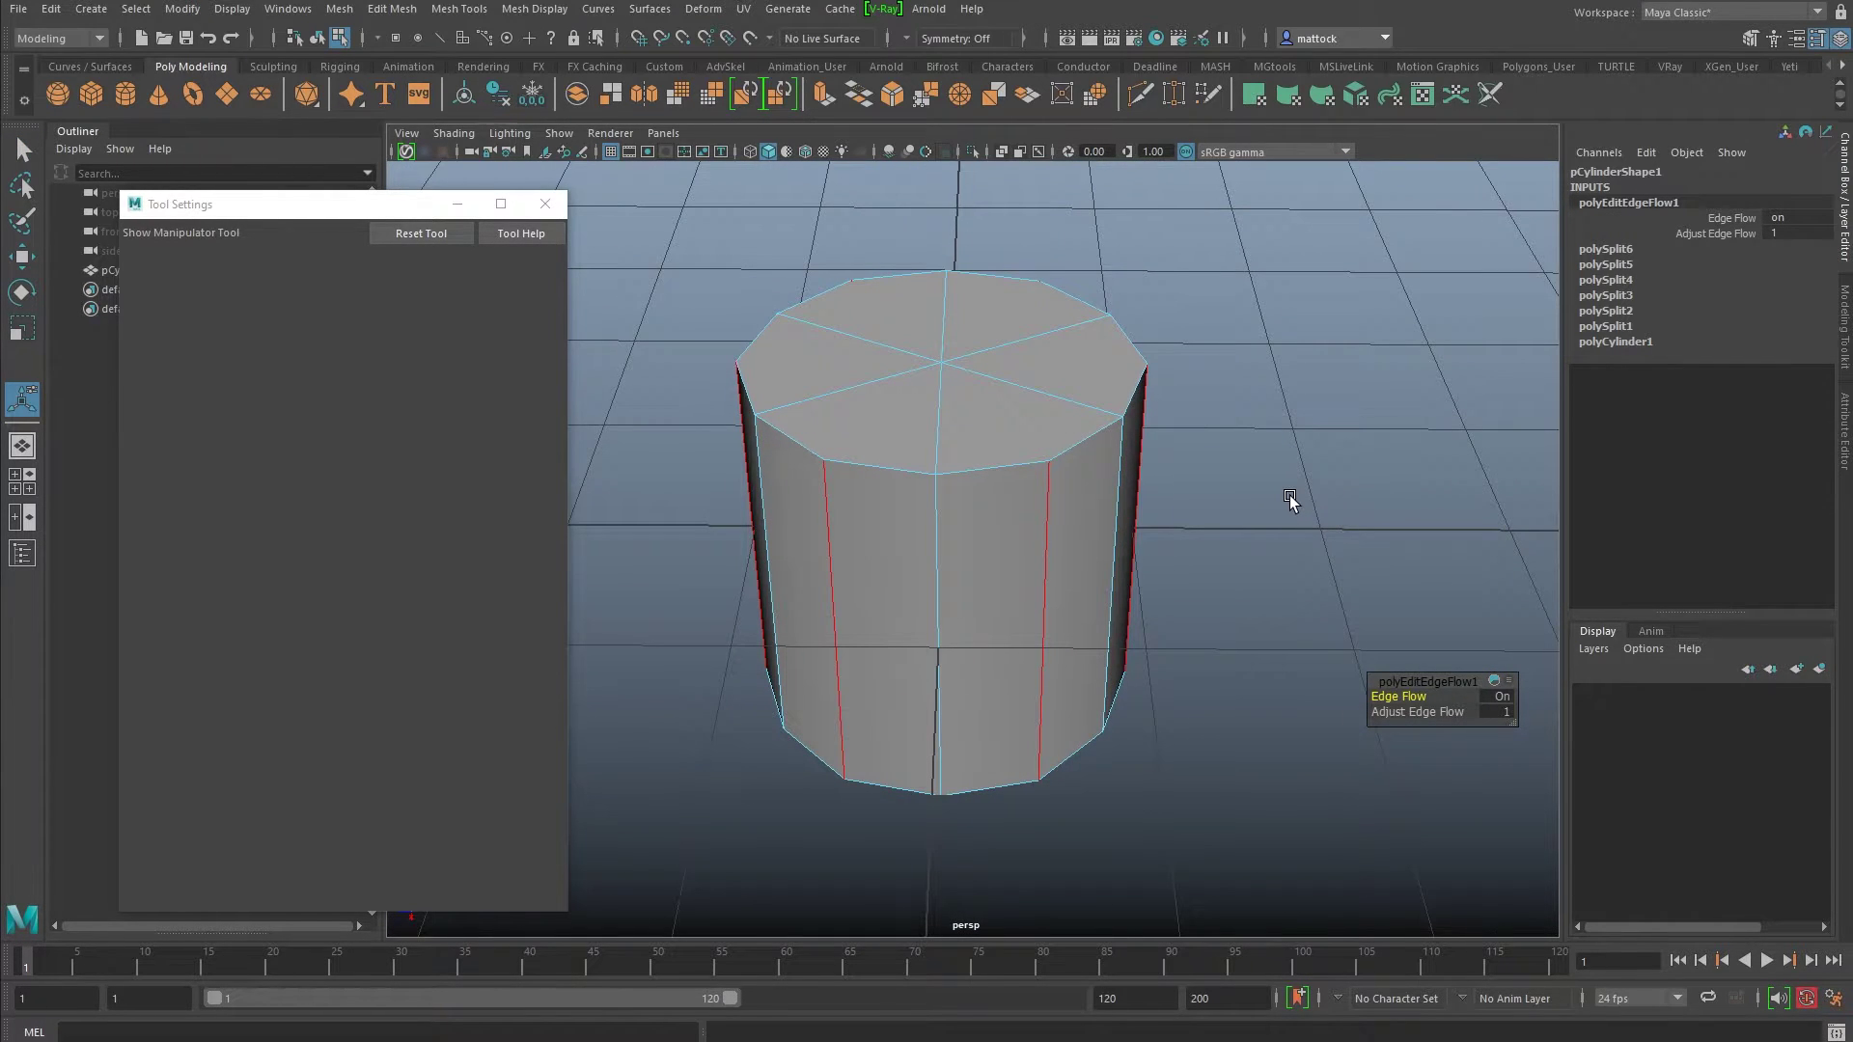
right_click_drag(915, 432, 963, 409)
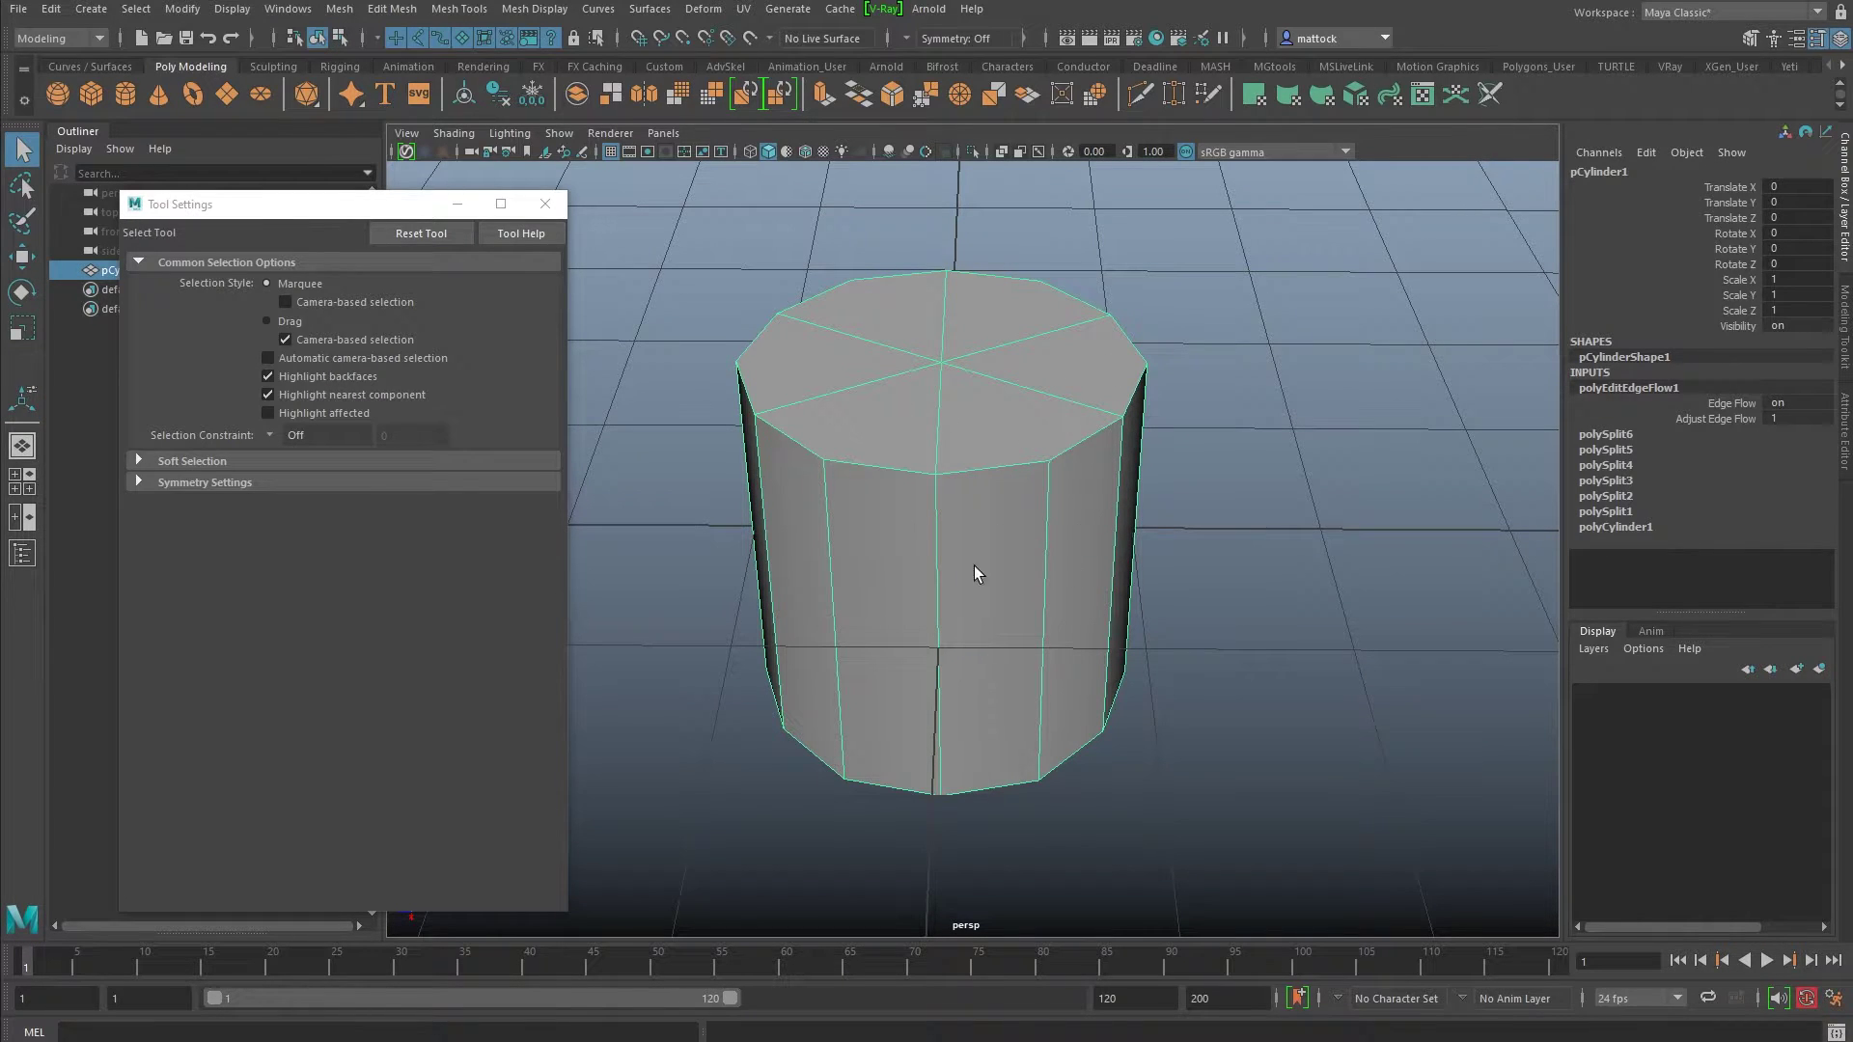
Step: Create a second polygon cylinder at the origin with Subdivisions Axis set to 12
left_click(126, 94)
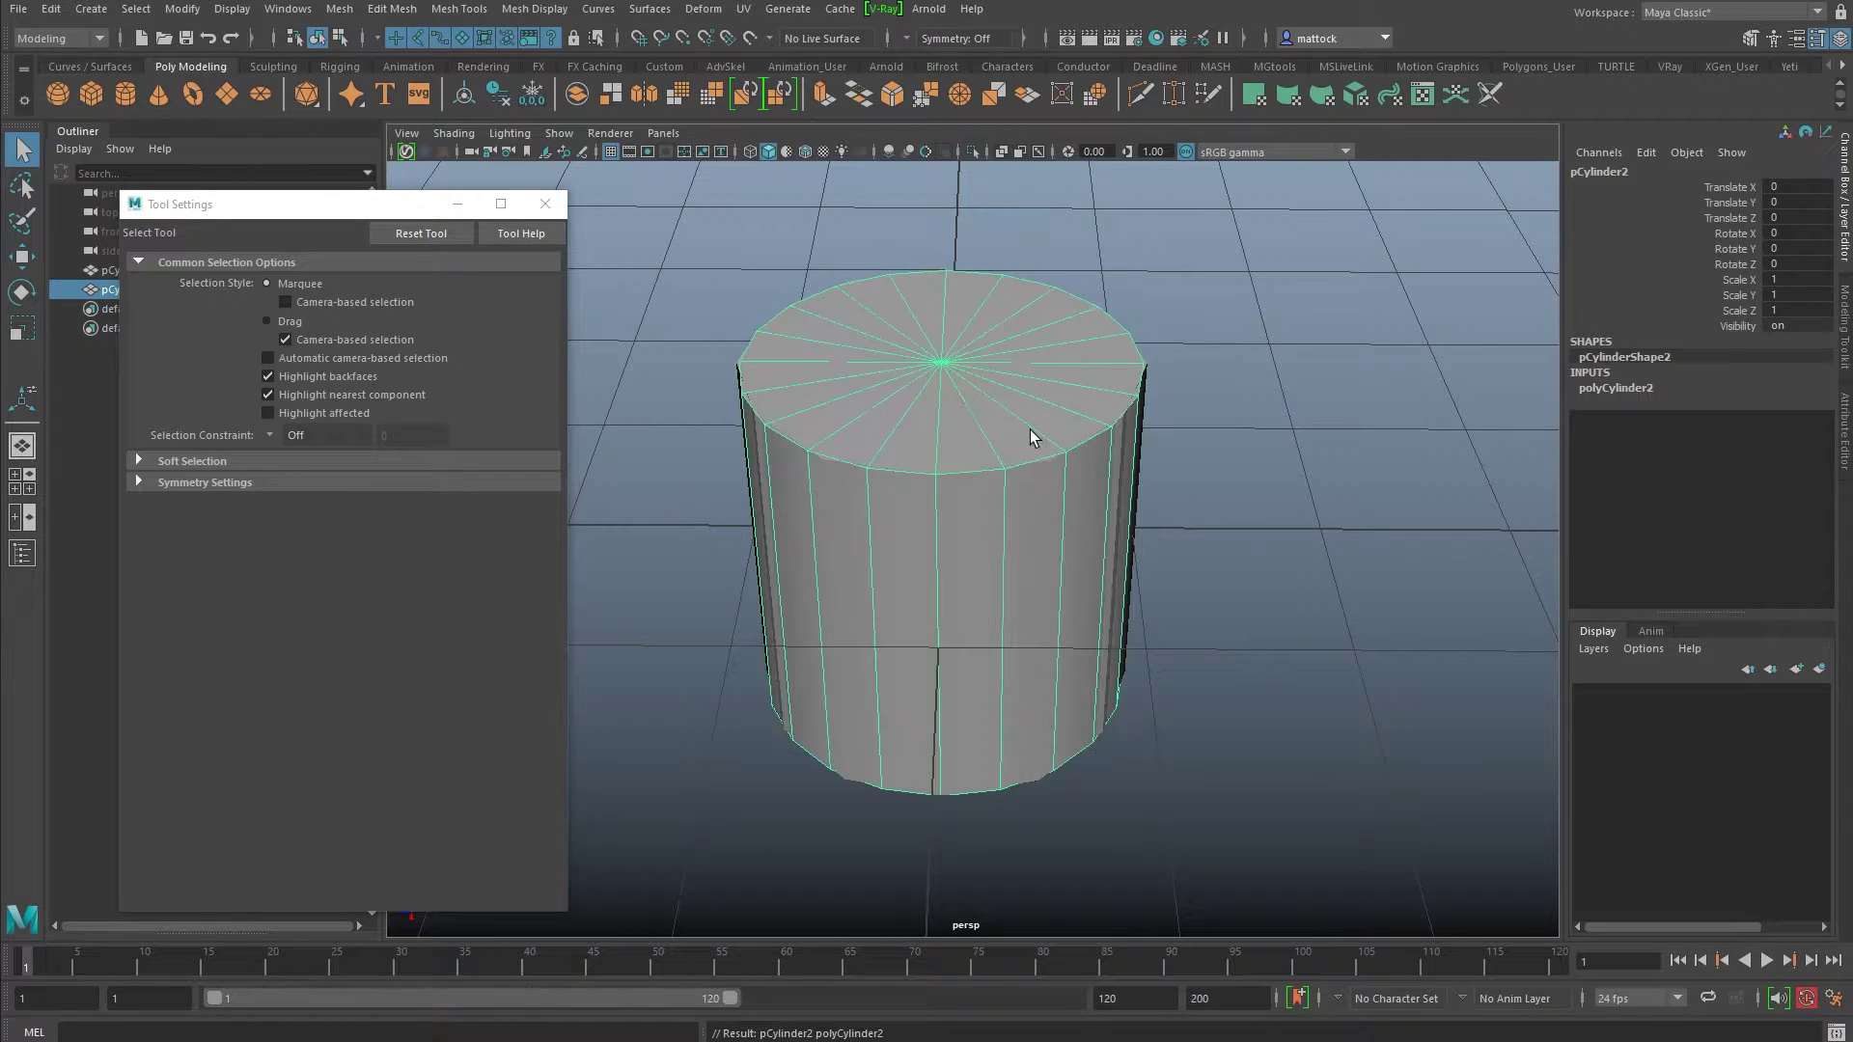
key("f")
left_click(1621, 388)
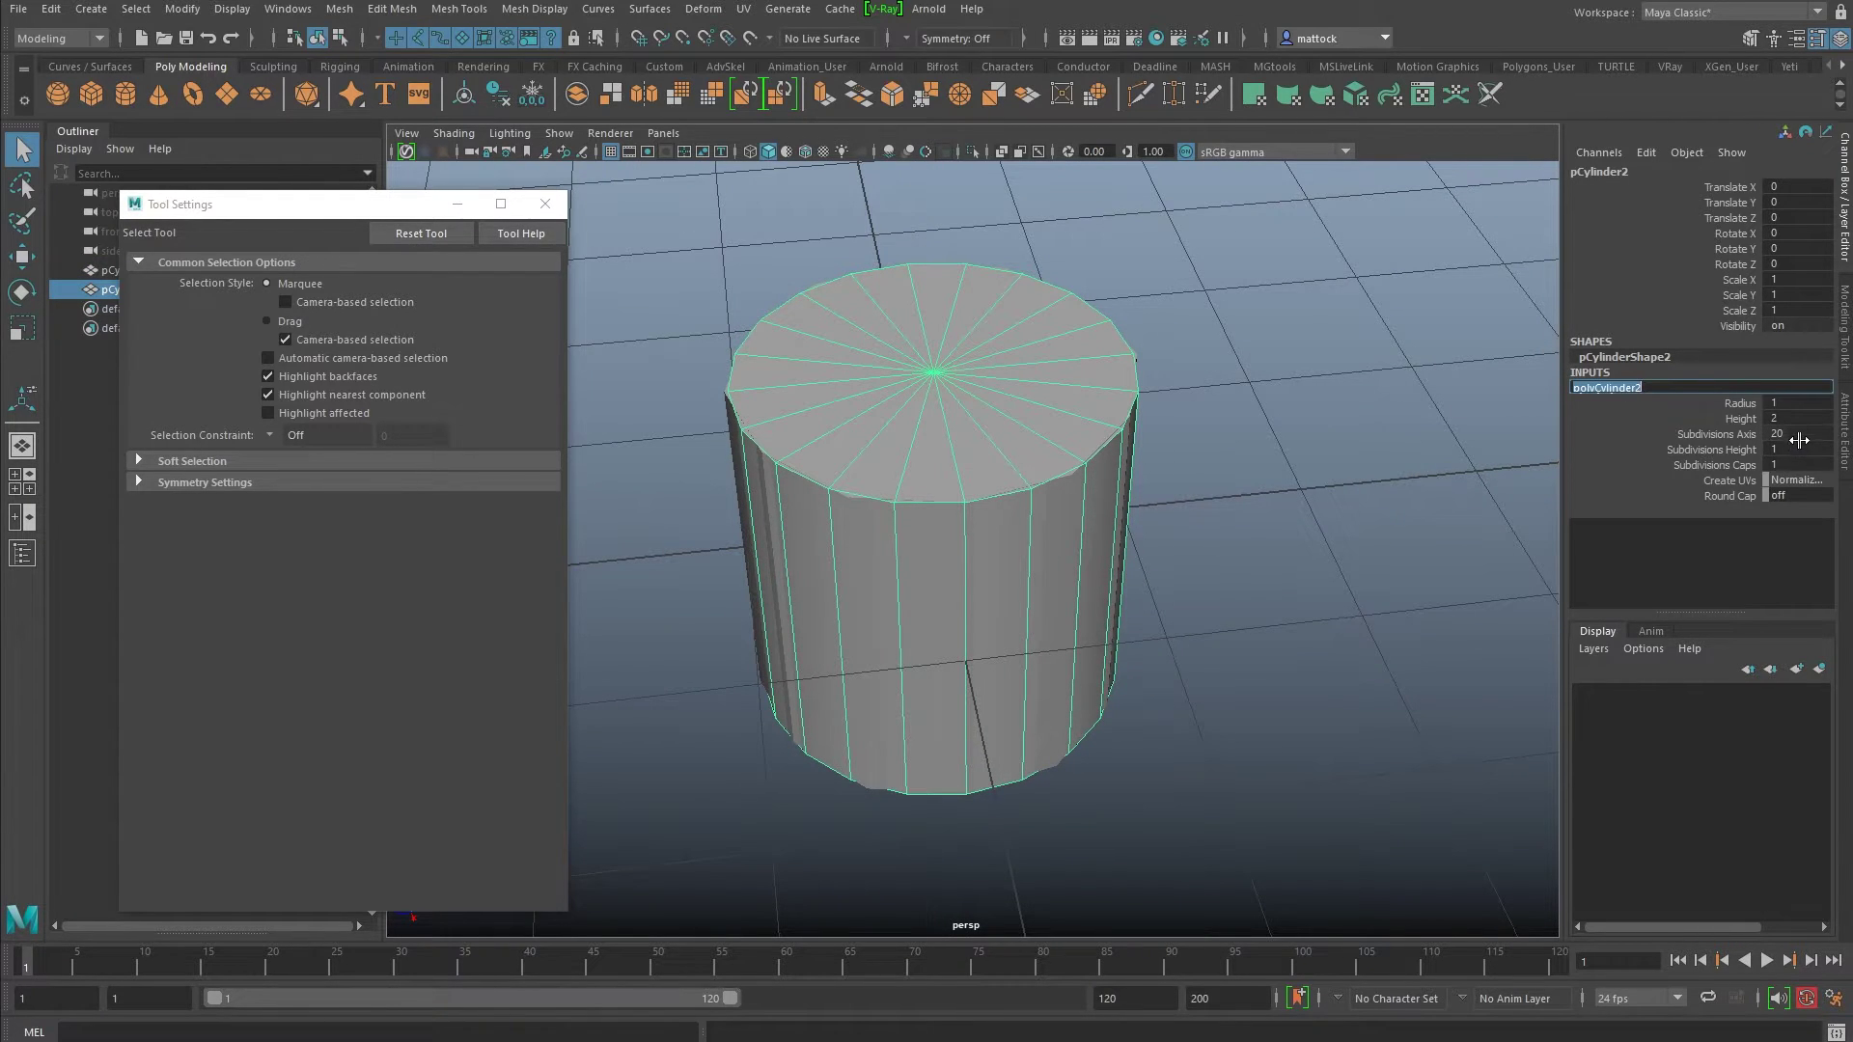
left_click(1801, 430)
type("12")
key("Return")
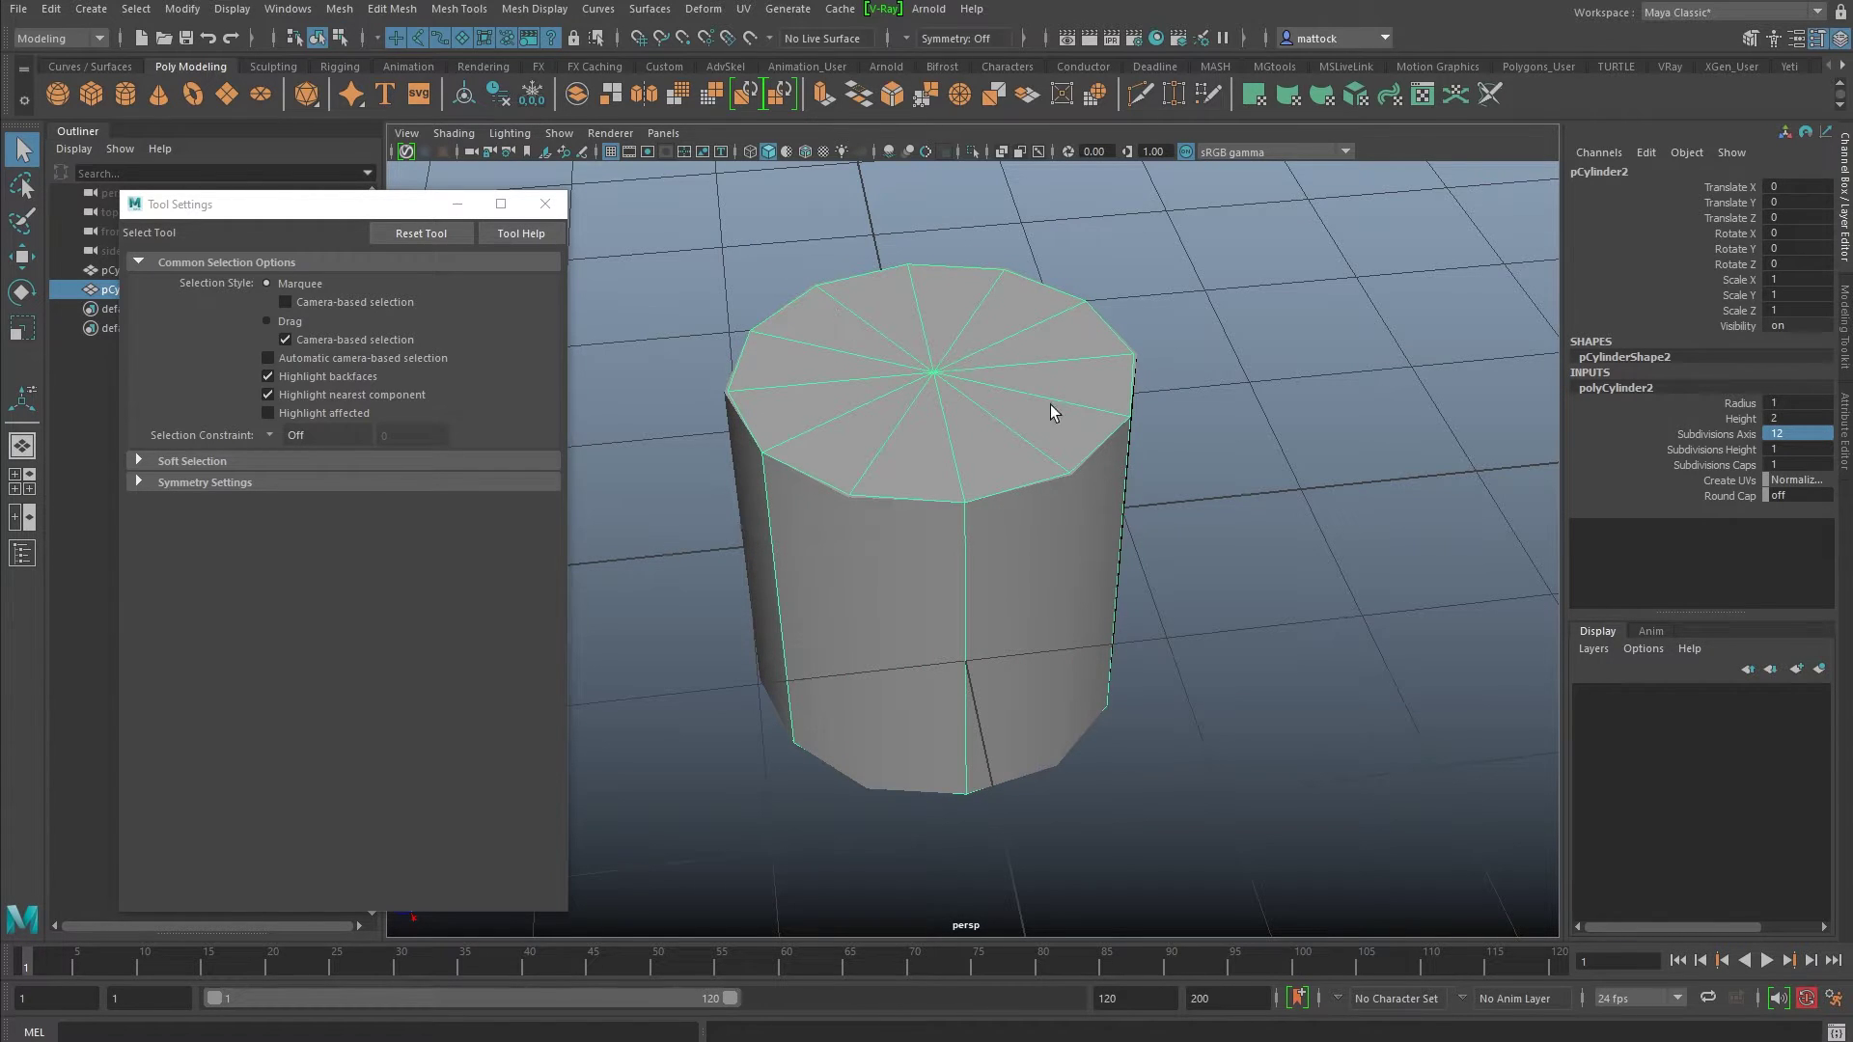
Step: Examine the rims of the two overlapping cylinders from above, using the top view in wireframe display
mouse_move(1074, 423)
left_mouse_down("alt")
mouse_move(1046, 489)
mouse_move(1056, 441)
mouse_move(992, 488)
left_mouse_up("alt")
left_click(806, 150)
right_click_drag(992, 488, 1059, 521, "alt")
left_click_drag(1058, 521, 1048, 557, "alt")
middle_click_drag(930, 517, 1090, 474, "alt")
right_click_drag(817, 473, 940, 276, "alt")
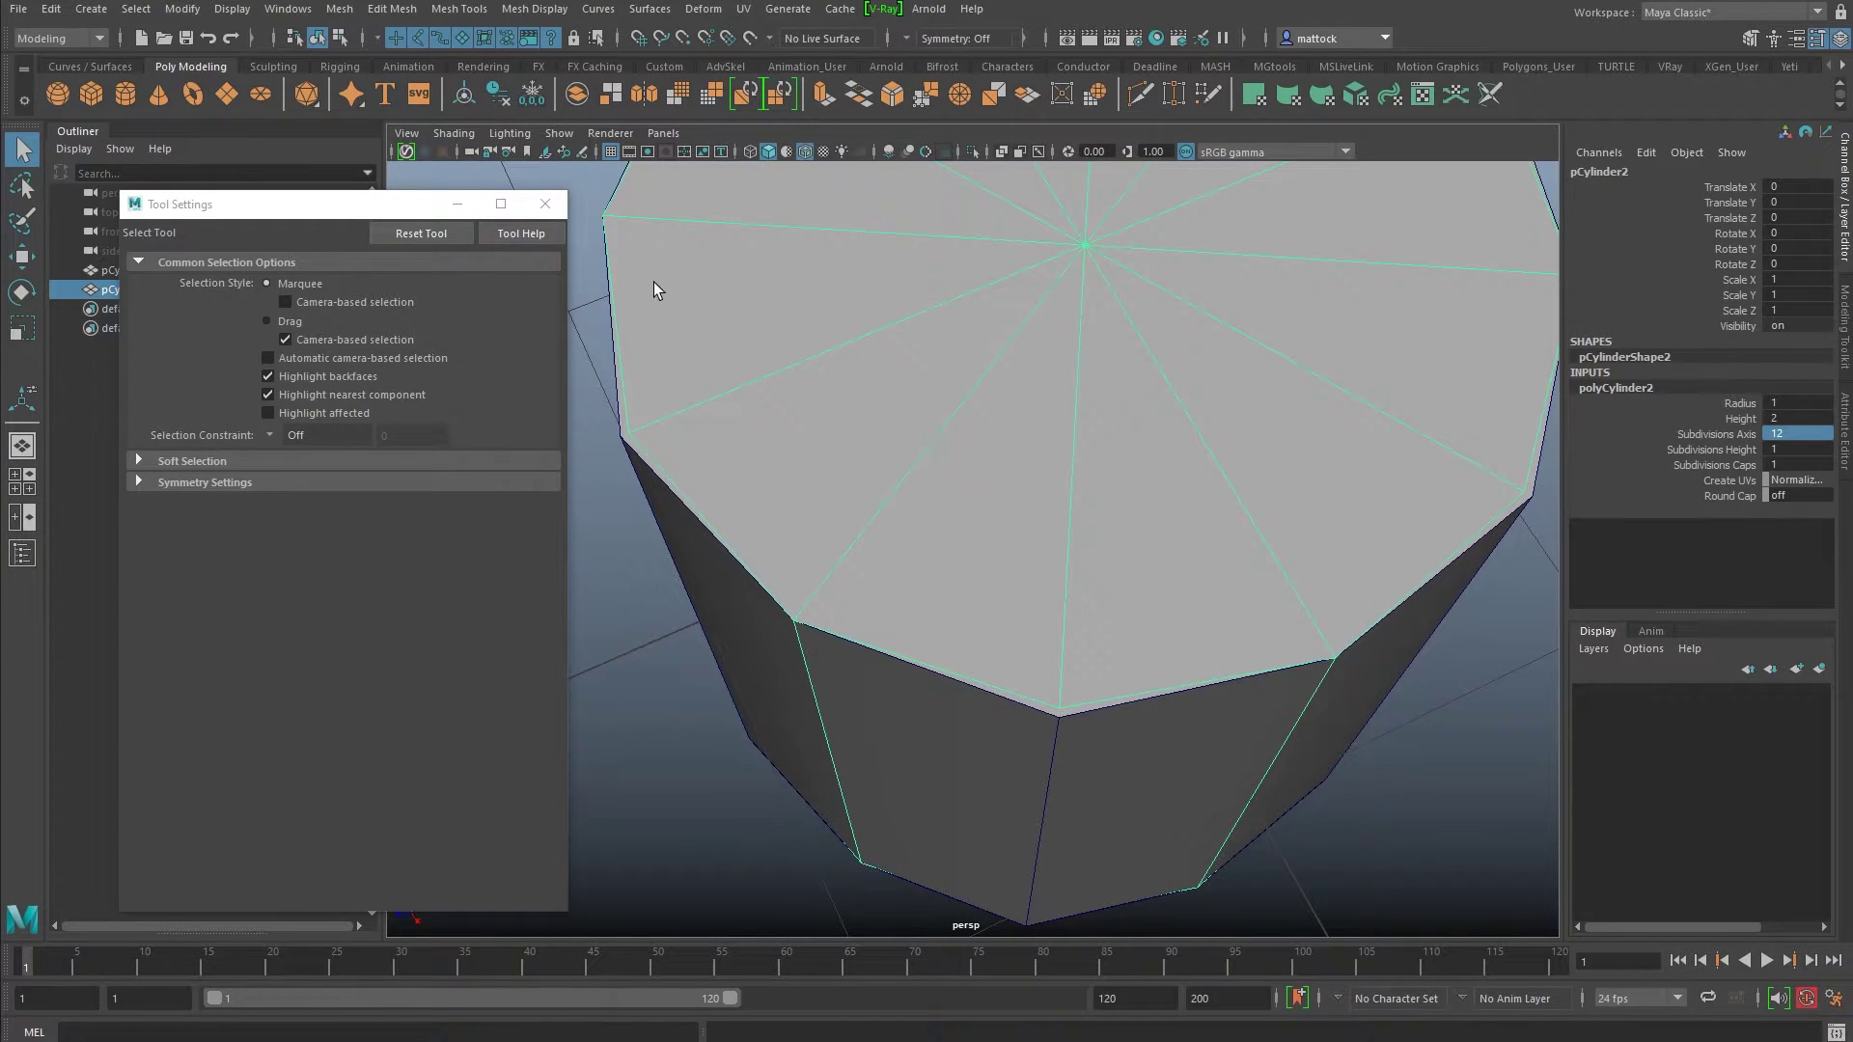
key("space")
key("space")
right_click_drag(1014, 432, 1201, 436, "alt")
scroll(736, 302, "up", 3)
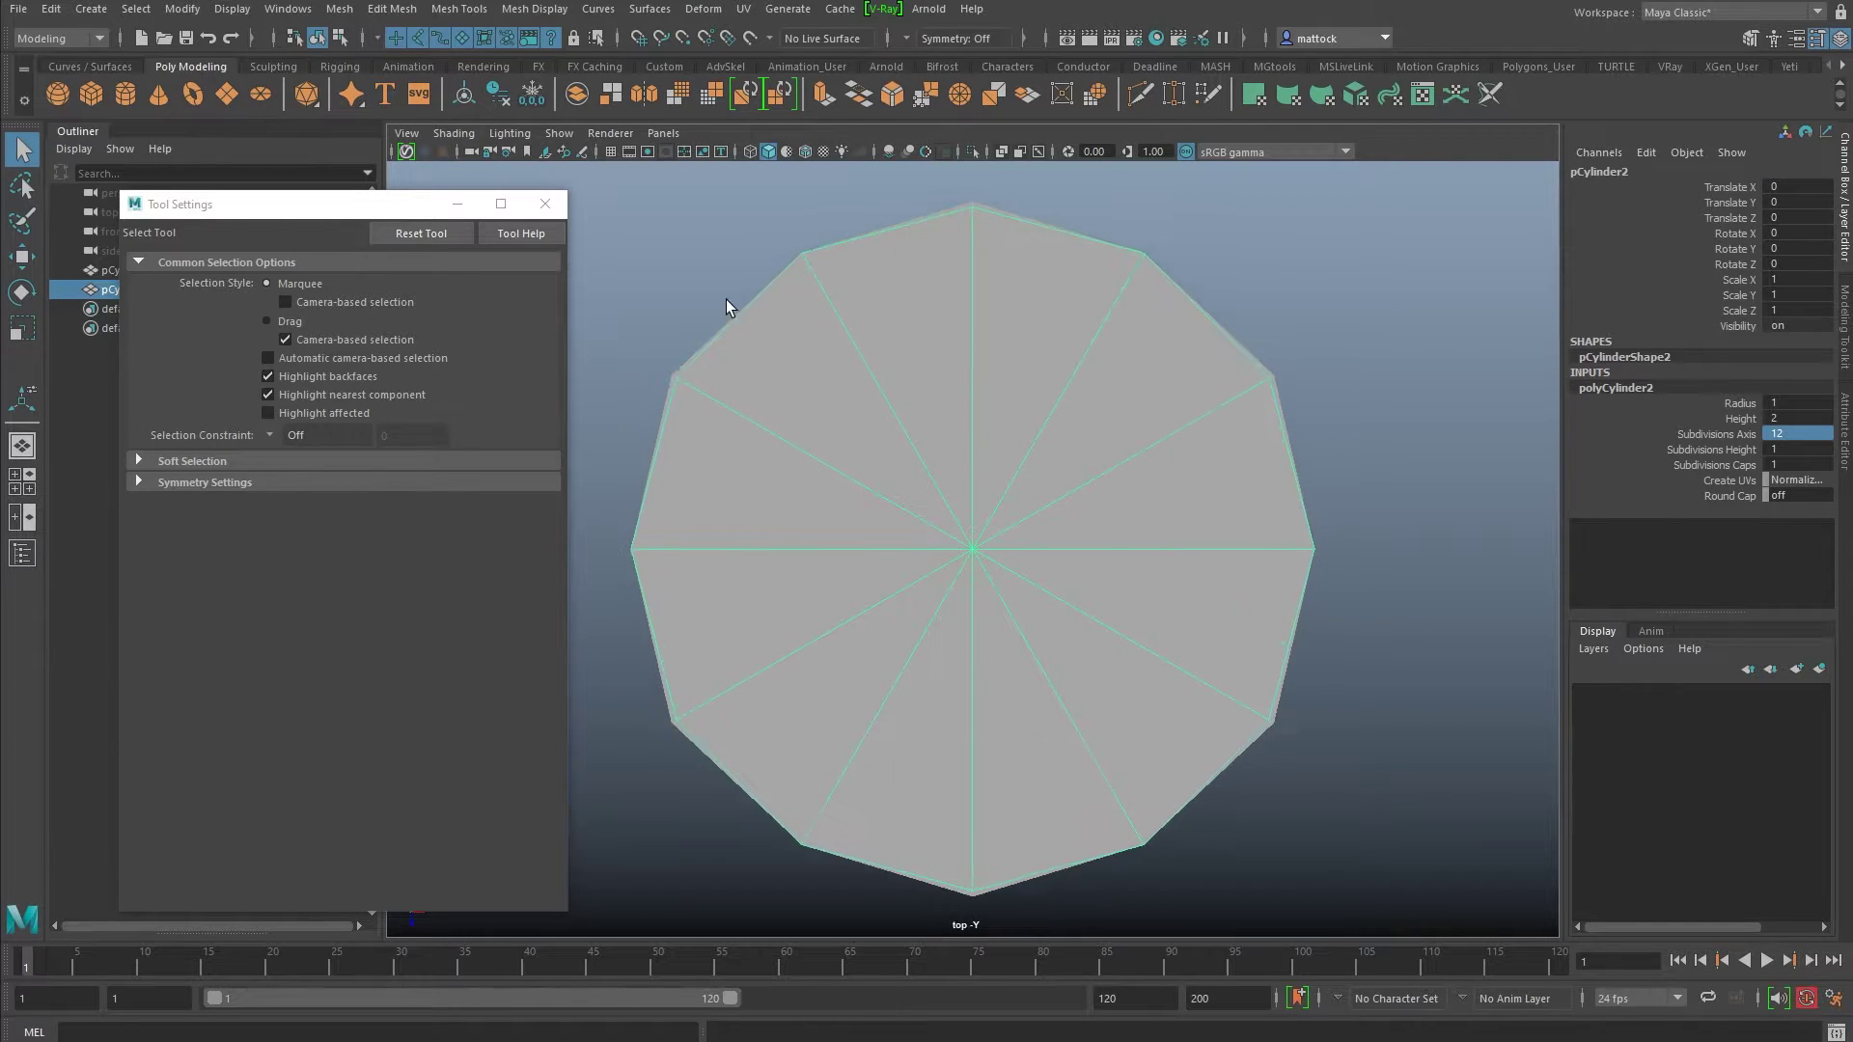
middle_click_drag(736, 302, 806, 343, "alt")
left_click(903, 242)
key("4")
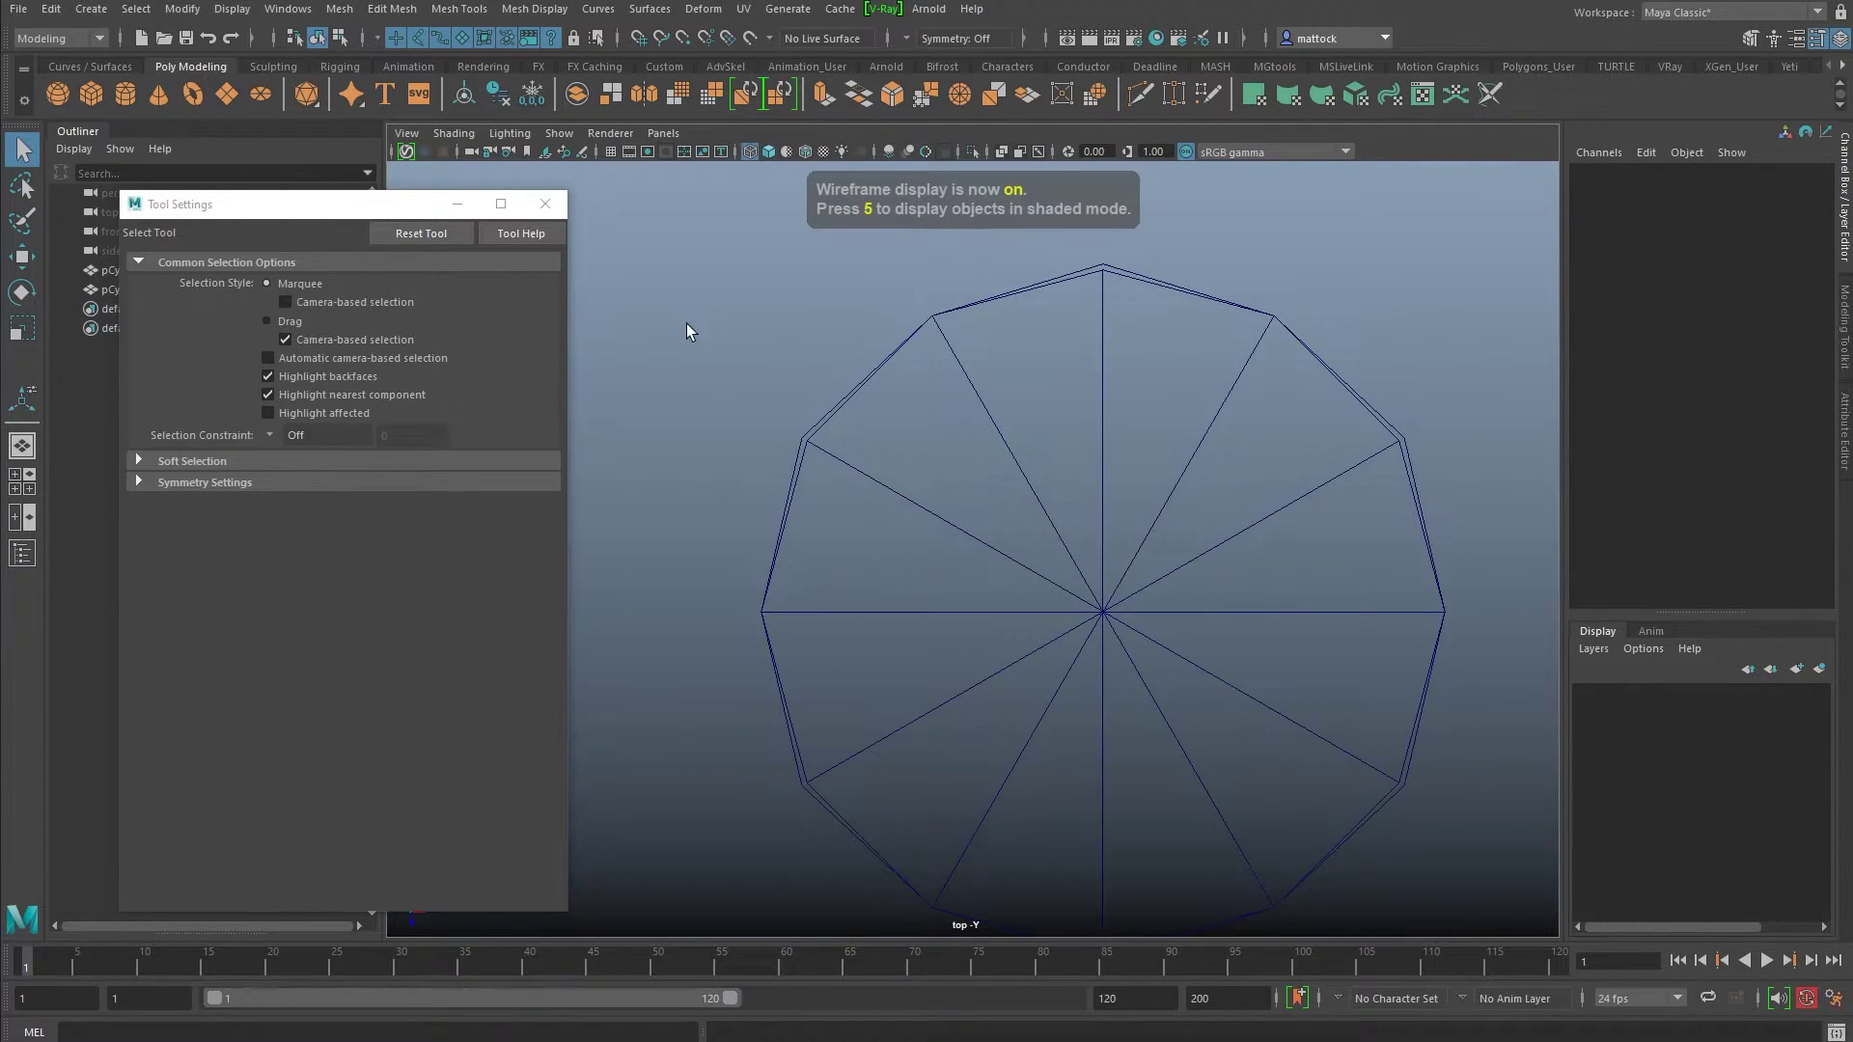
Step: Compare the outlines of the two overlapping cylinders by selecting each in turn in the top view
scroll(926, 376, "up", 2)
scroll(728, 386, "up", 3)
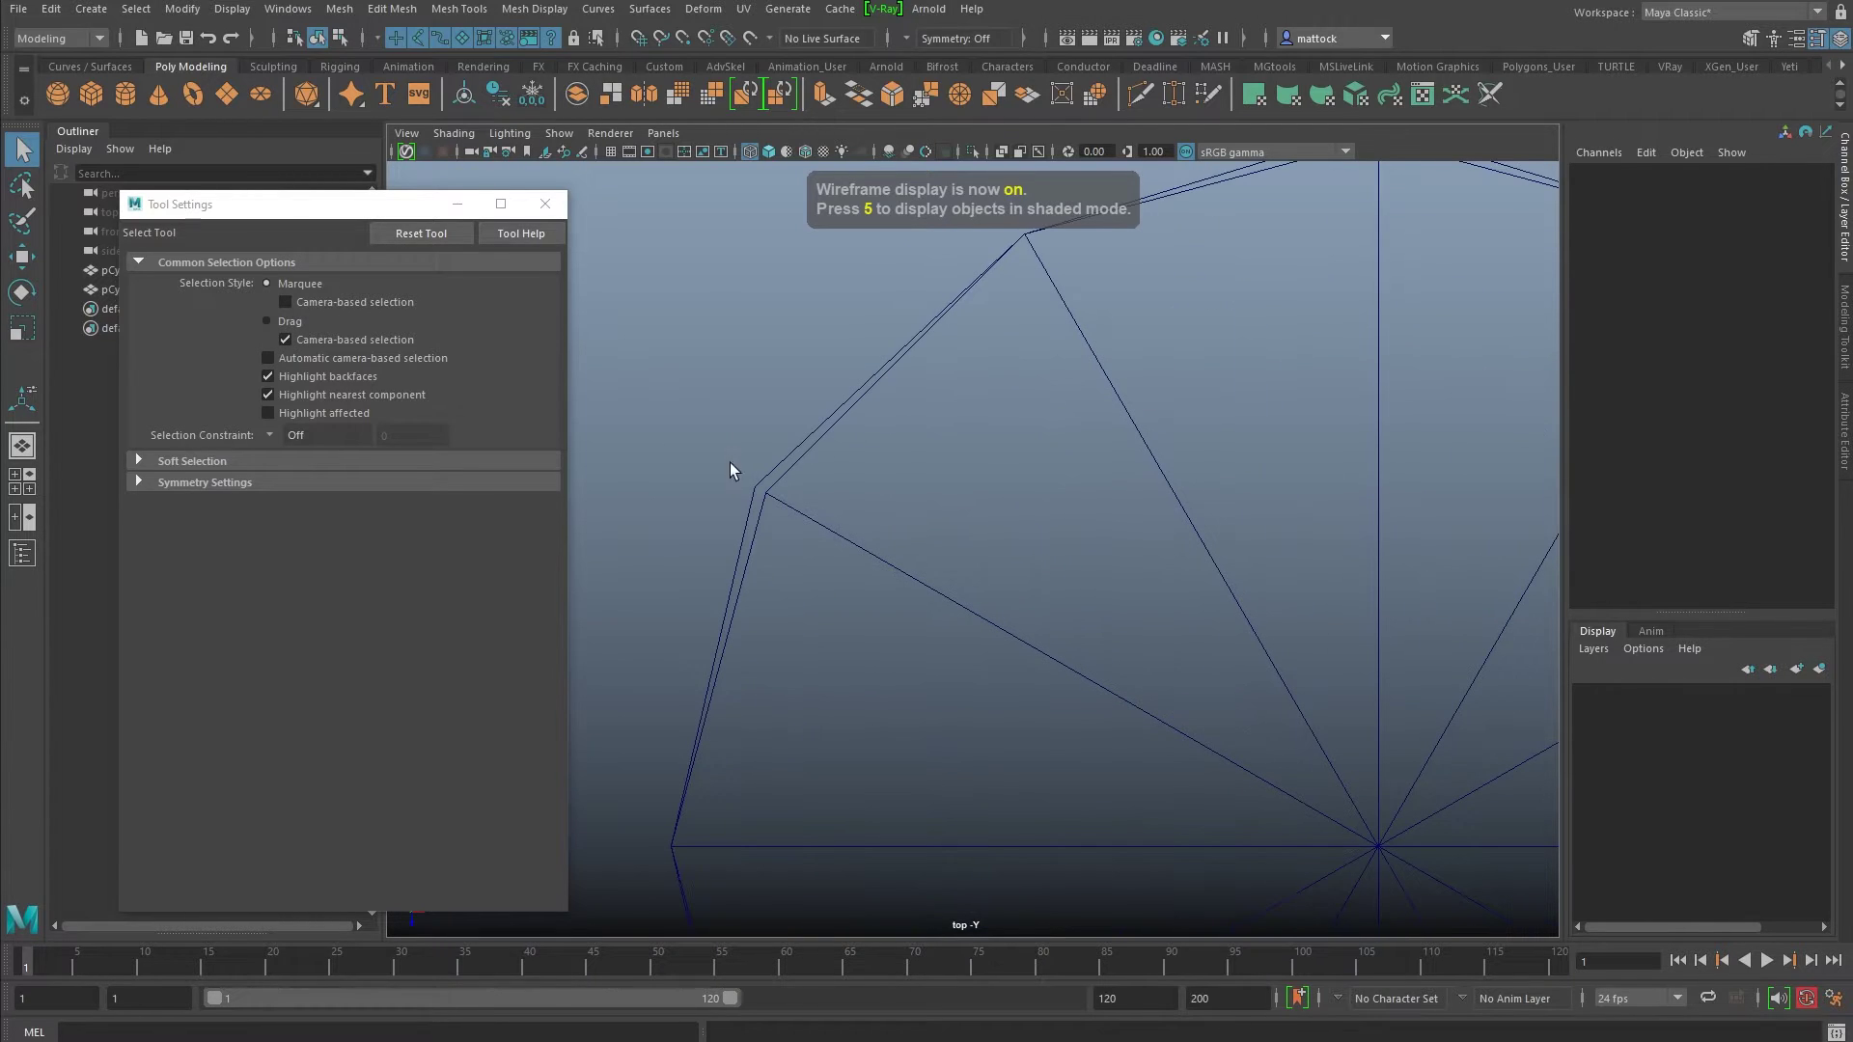
middle_click_drag(832, 613, 774, 546, "alt")
left_click(712, 417)
left_click_drag(267, 211, 343, 216)
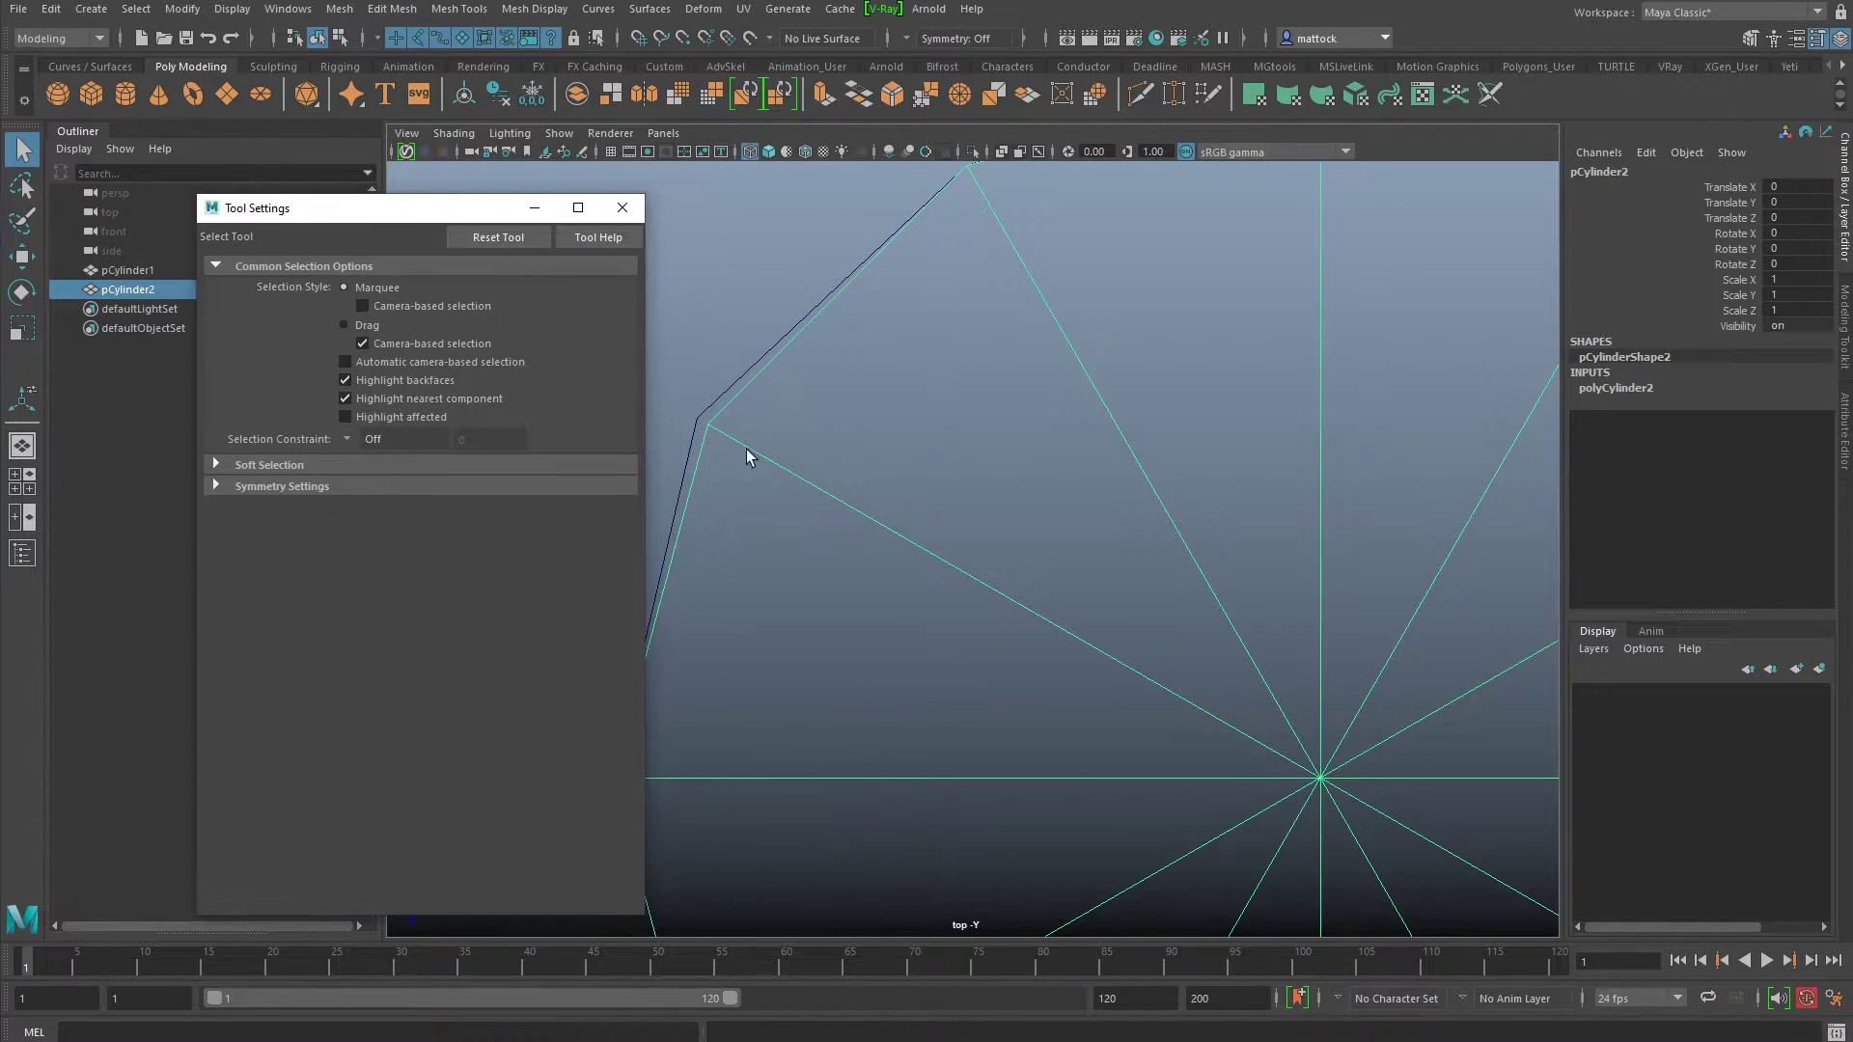
left_click(97, 264)
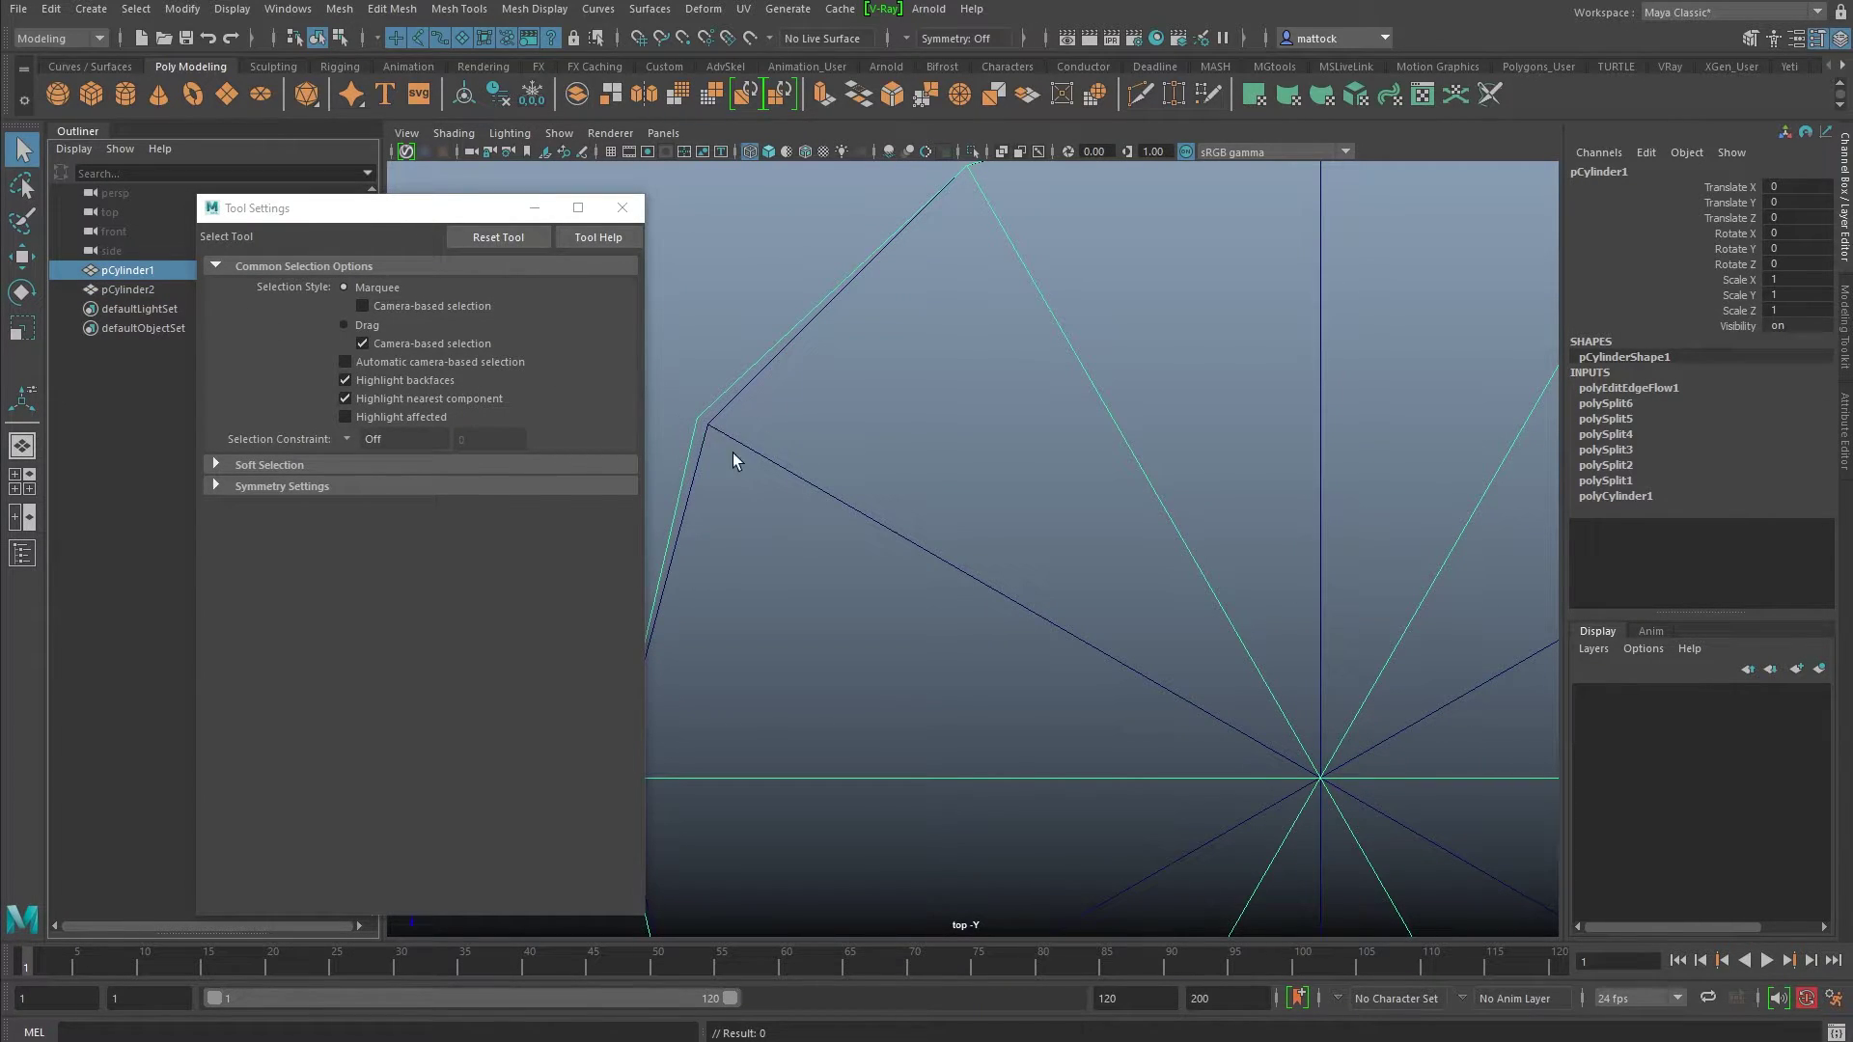
left_click_drag(438, 224, 354, 232)
scroll(1153, 413, "down", 5)
scroll(795, 443, "up", 5)
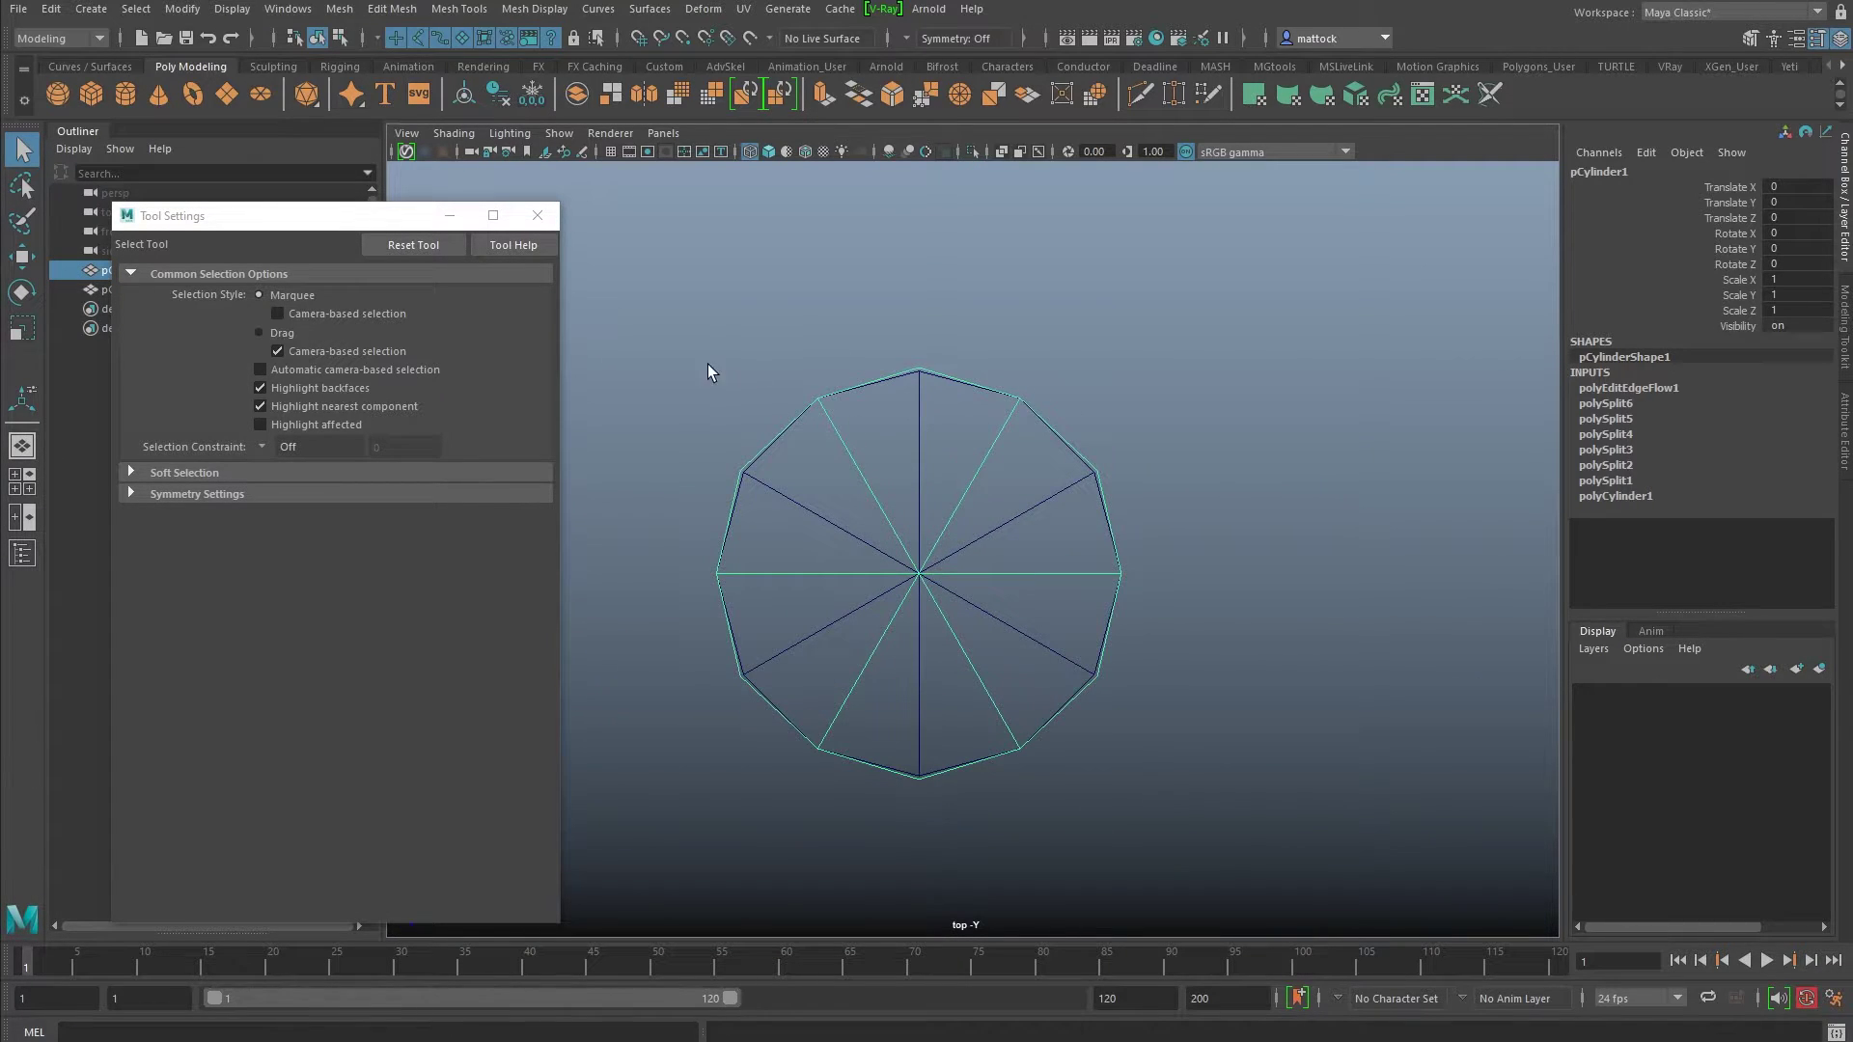
scroll(702, 372, "up", 3)
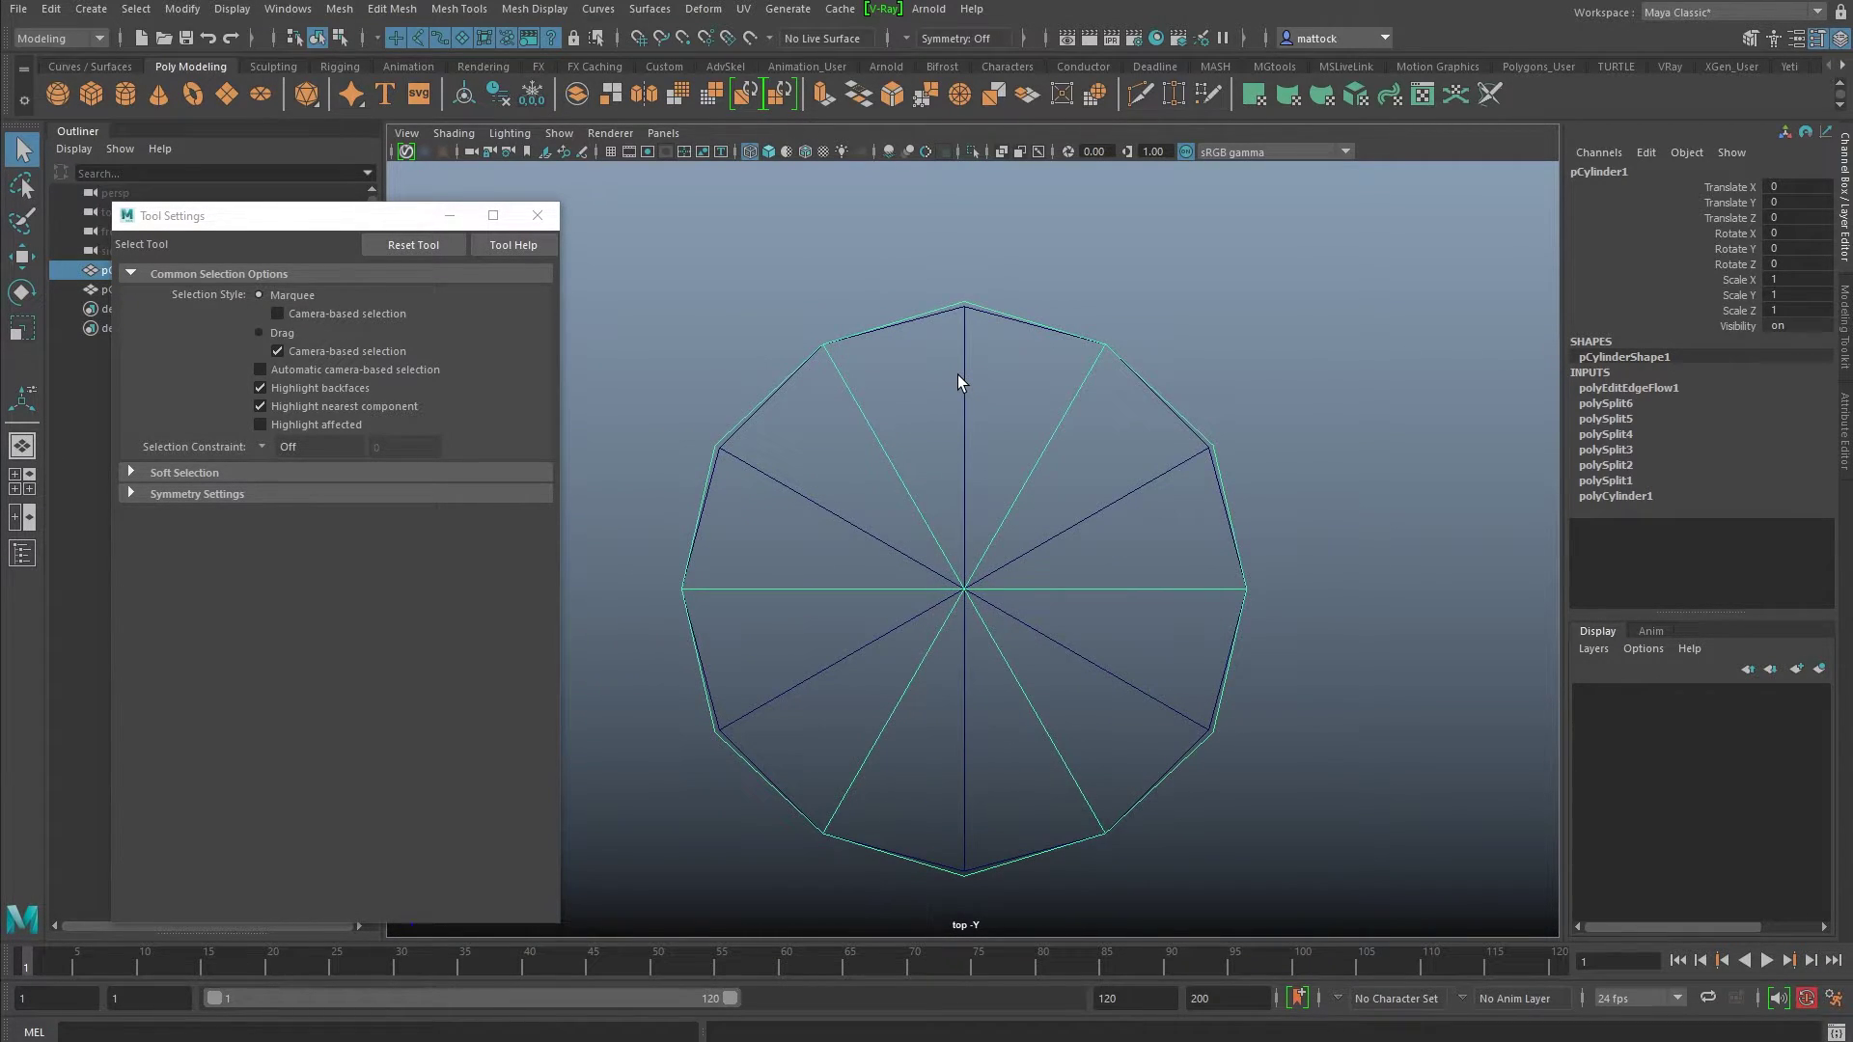
scroll(1076, 322, "up", 2)
middle_click_drag(1023, 304, 971, 286, "alt")
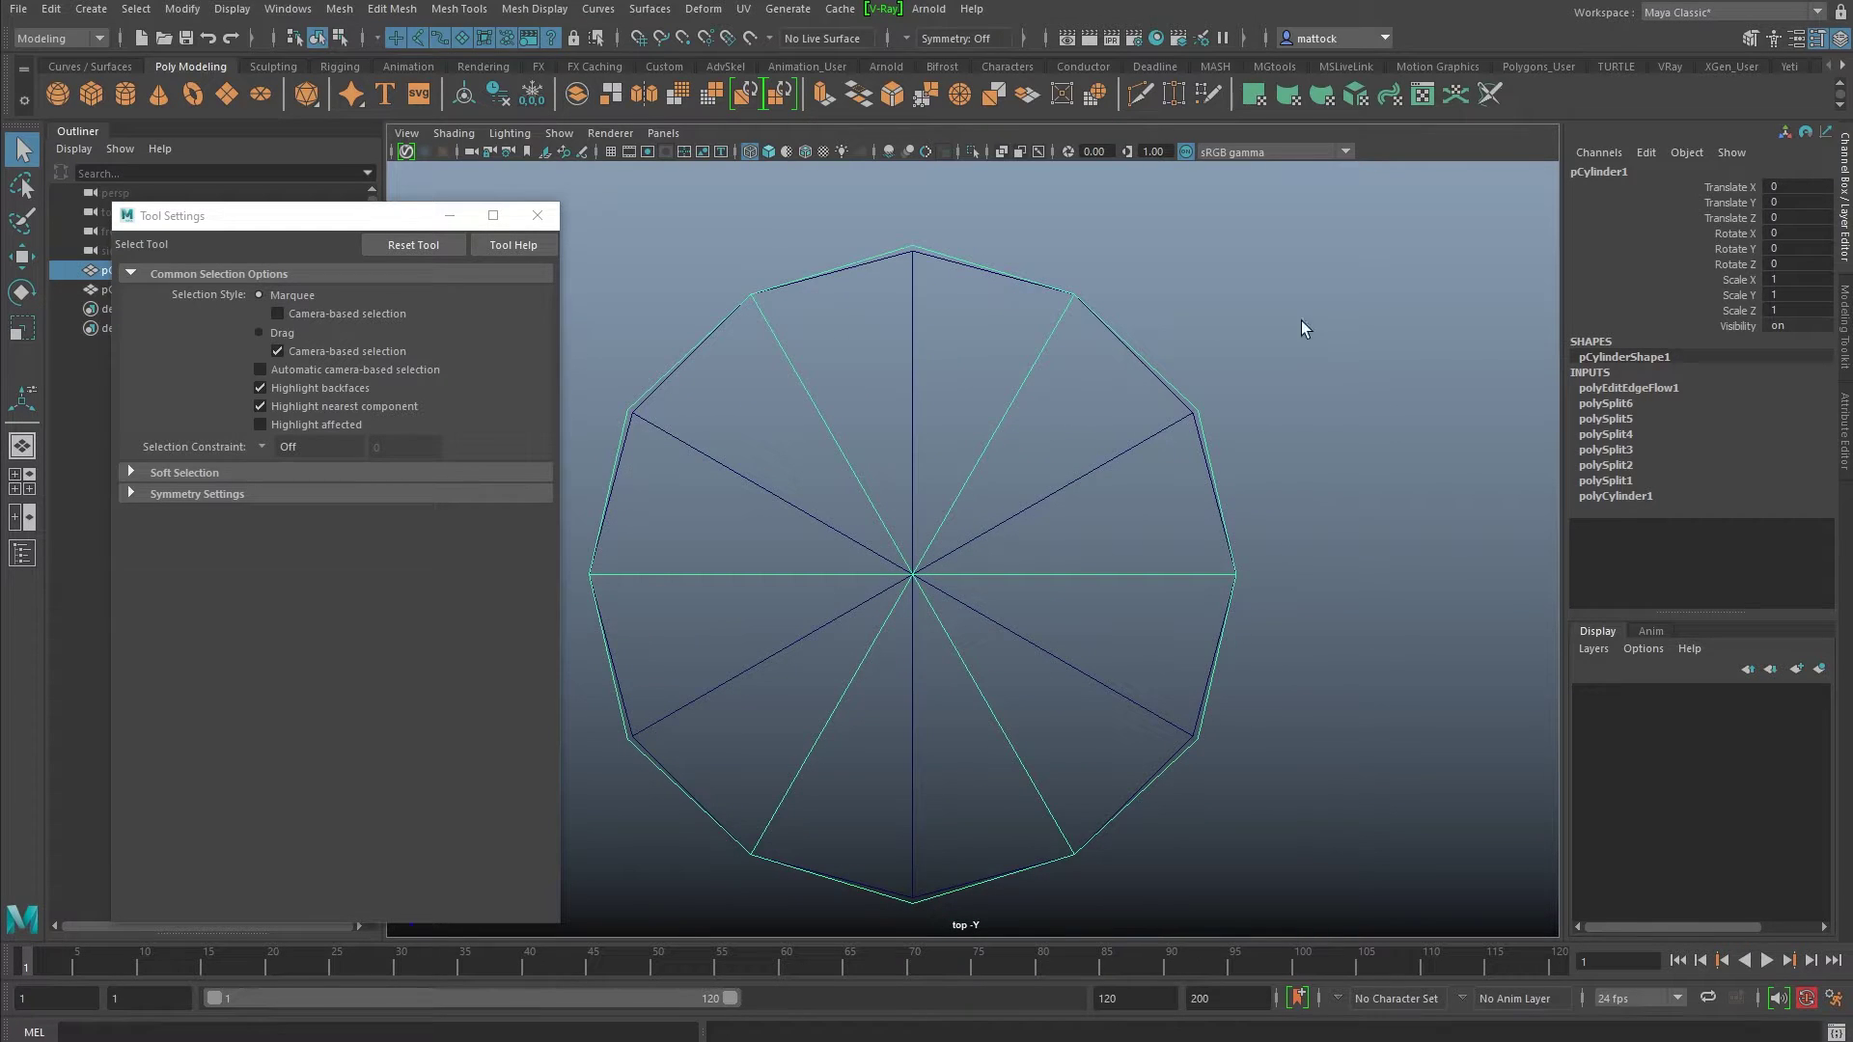
Step: Try a different Adjust Edge Flow value on the first cylinder and undo it
left_click(1643, 386)
scroll(1132, 328, "up", 1)
middle_click_drag(1132, 328, 1363, 332, "alt")
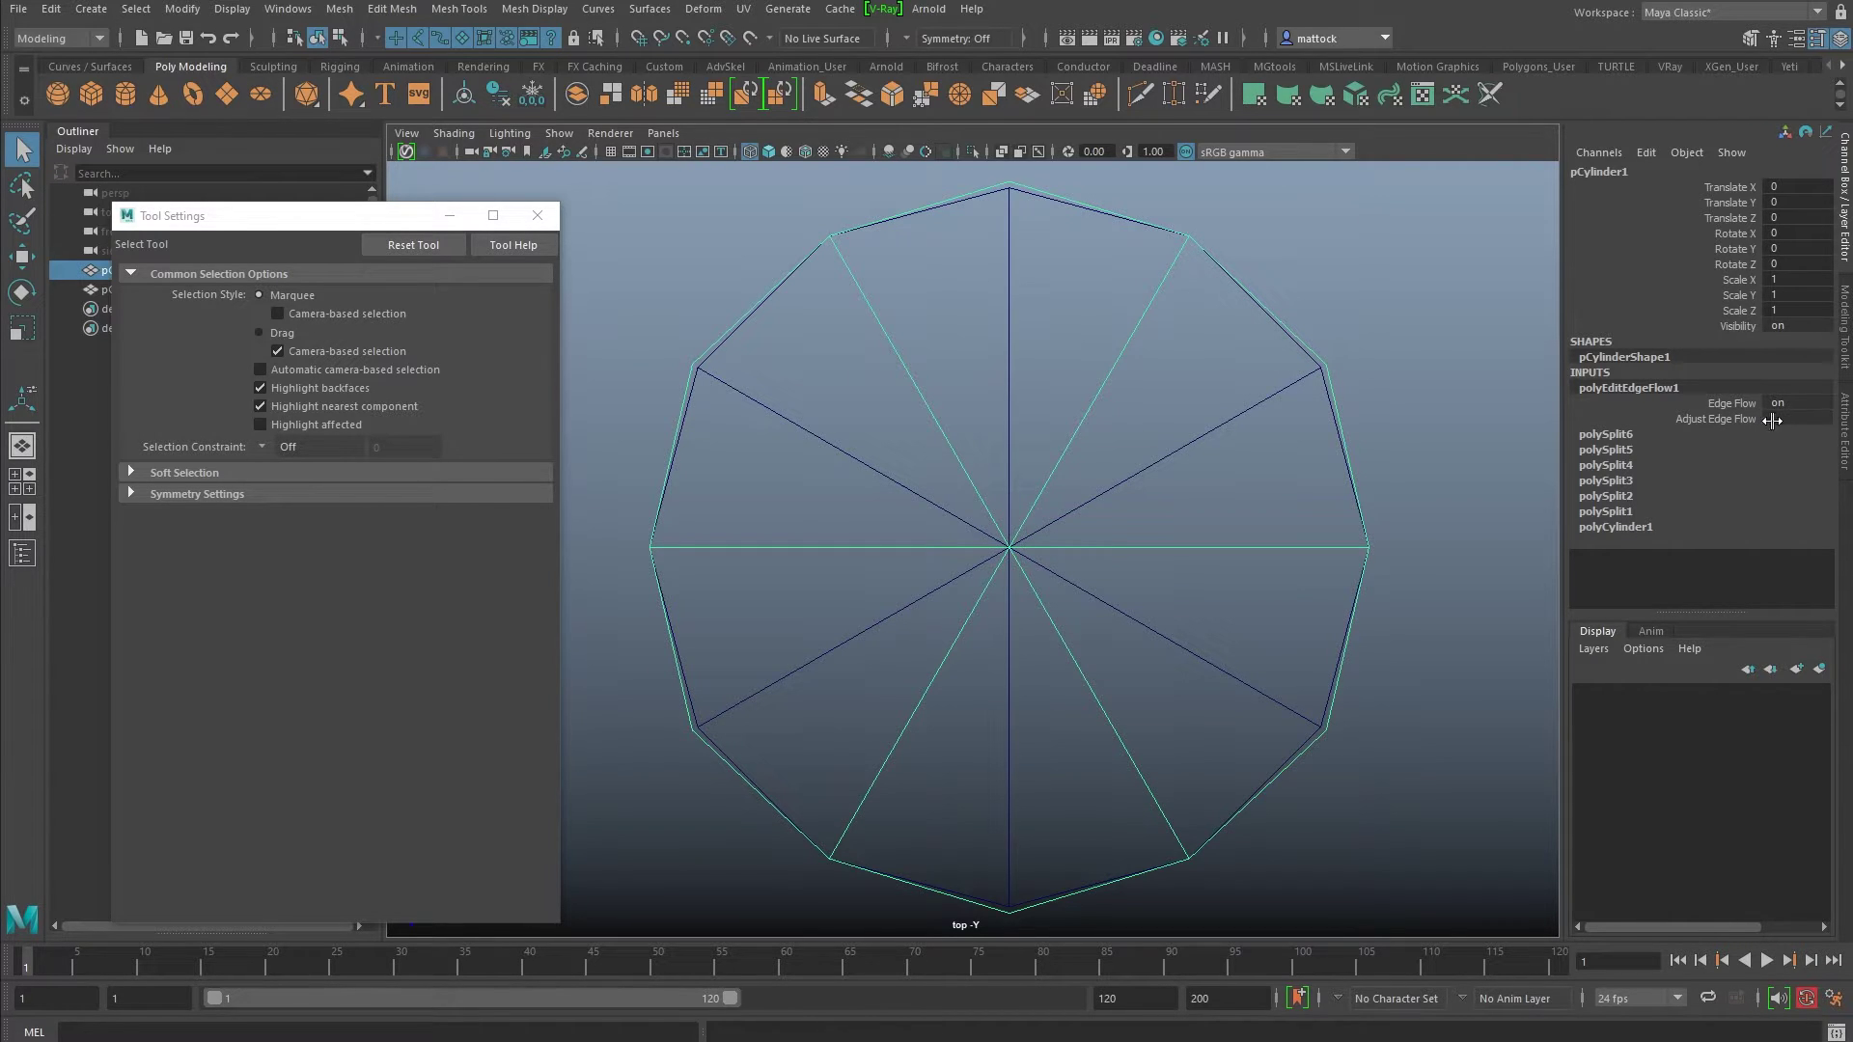
left_click(1728, 418)
mouse_move(1376, 282)
middle_mouse_down()
mouse_move(1410, 281)
mouse_move(1394, 278)
middle_mouse_up()
key("ctrl+z")
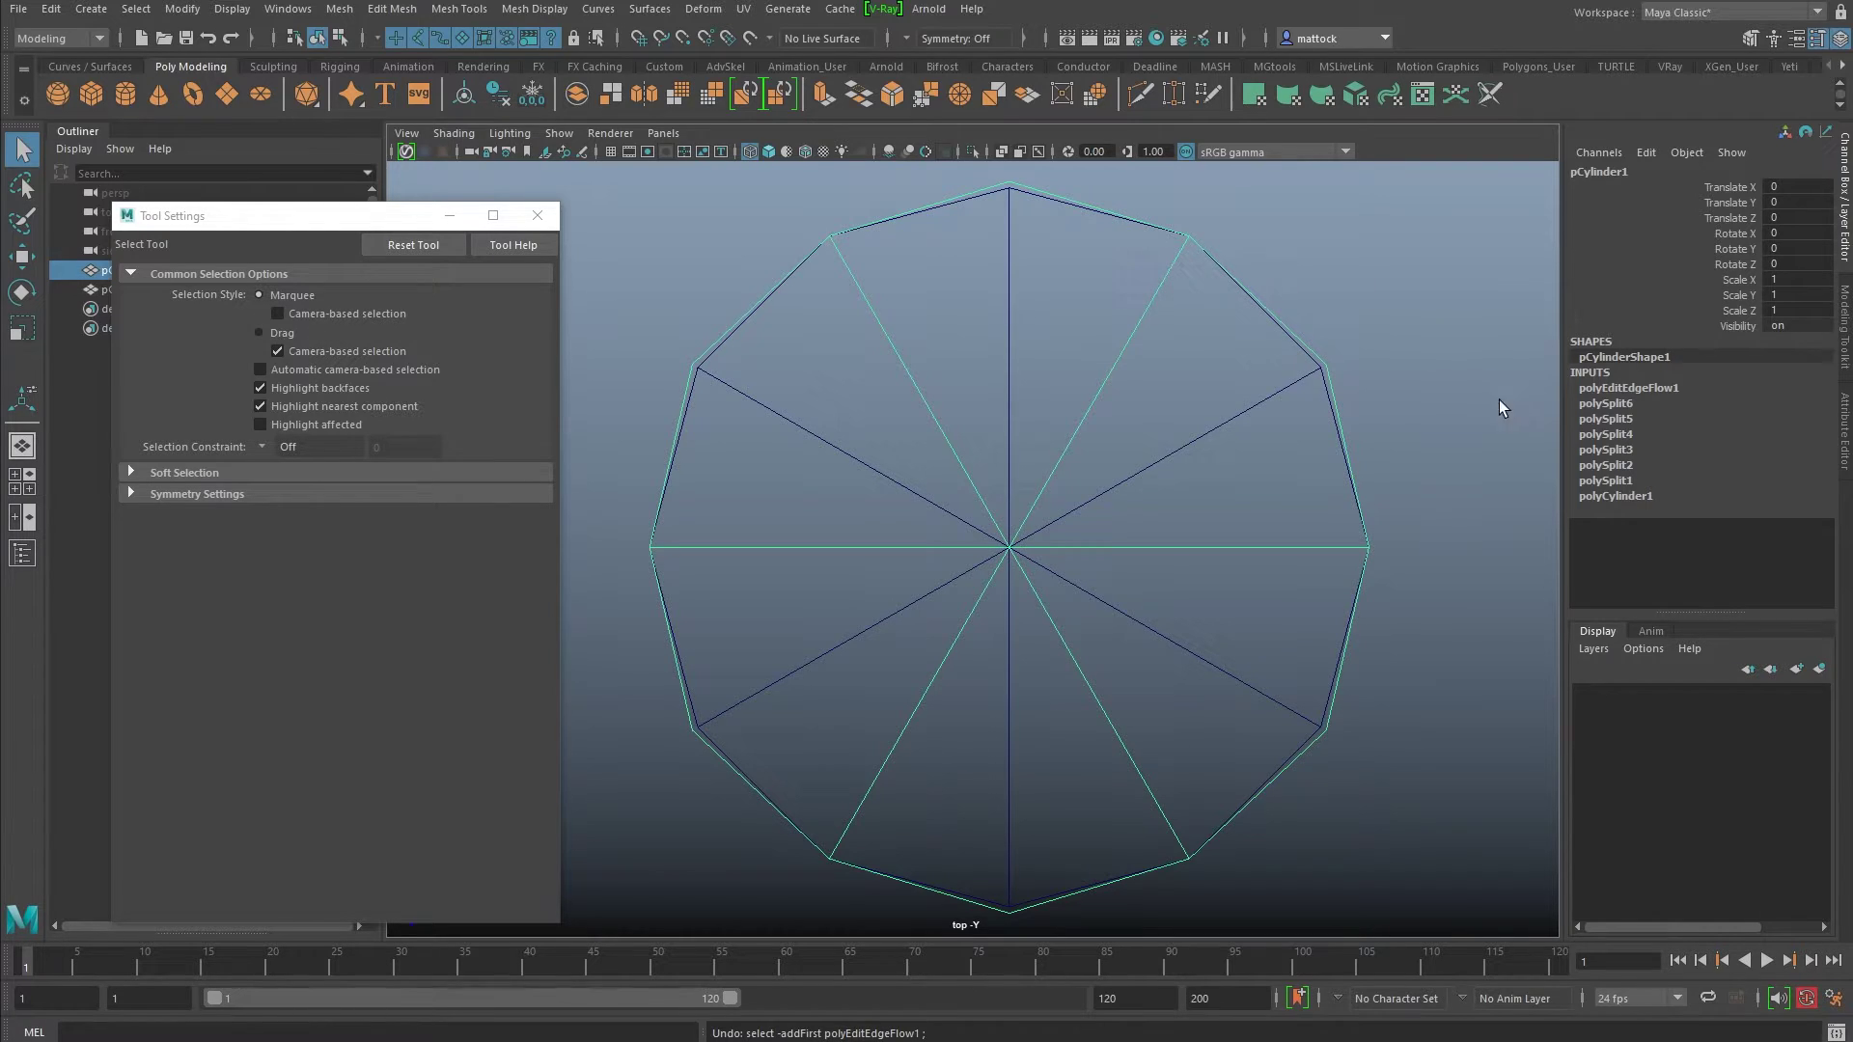
Step: Set the first cylinder's Adjust Edge Flow to 0.88
left_click(1659, 389)
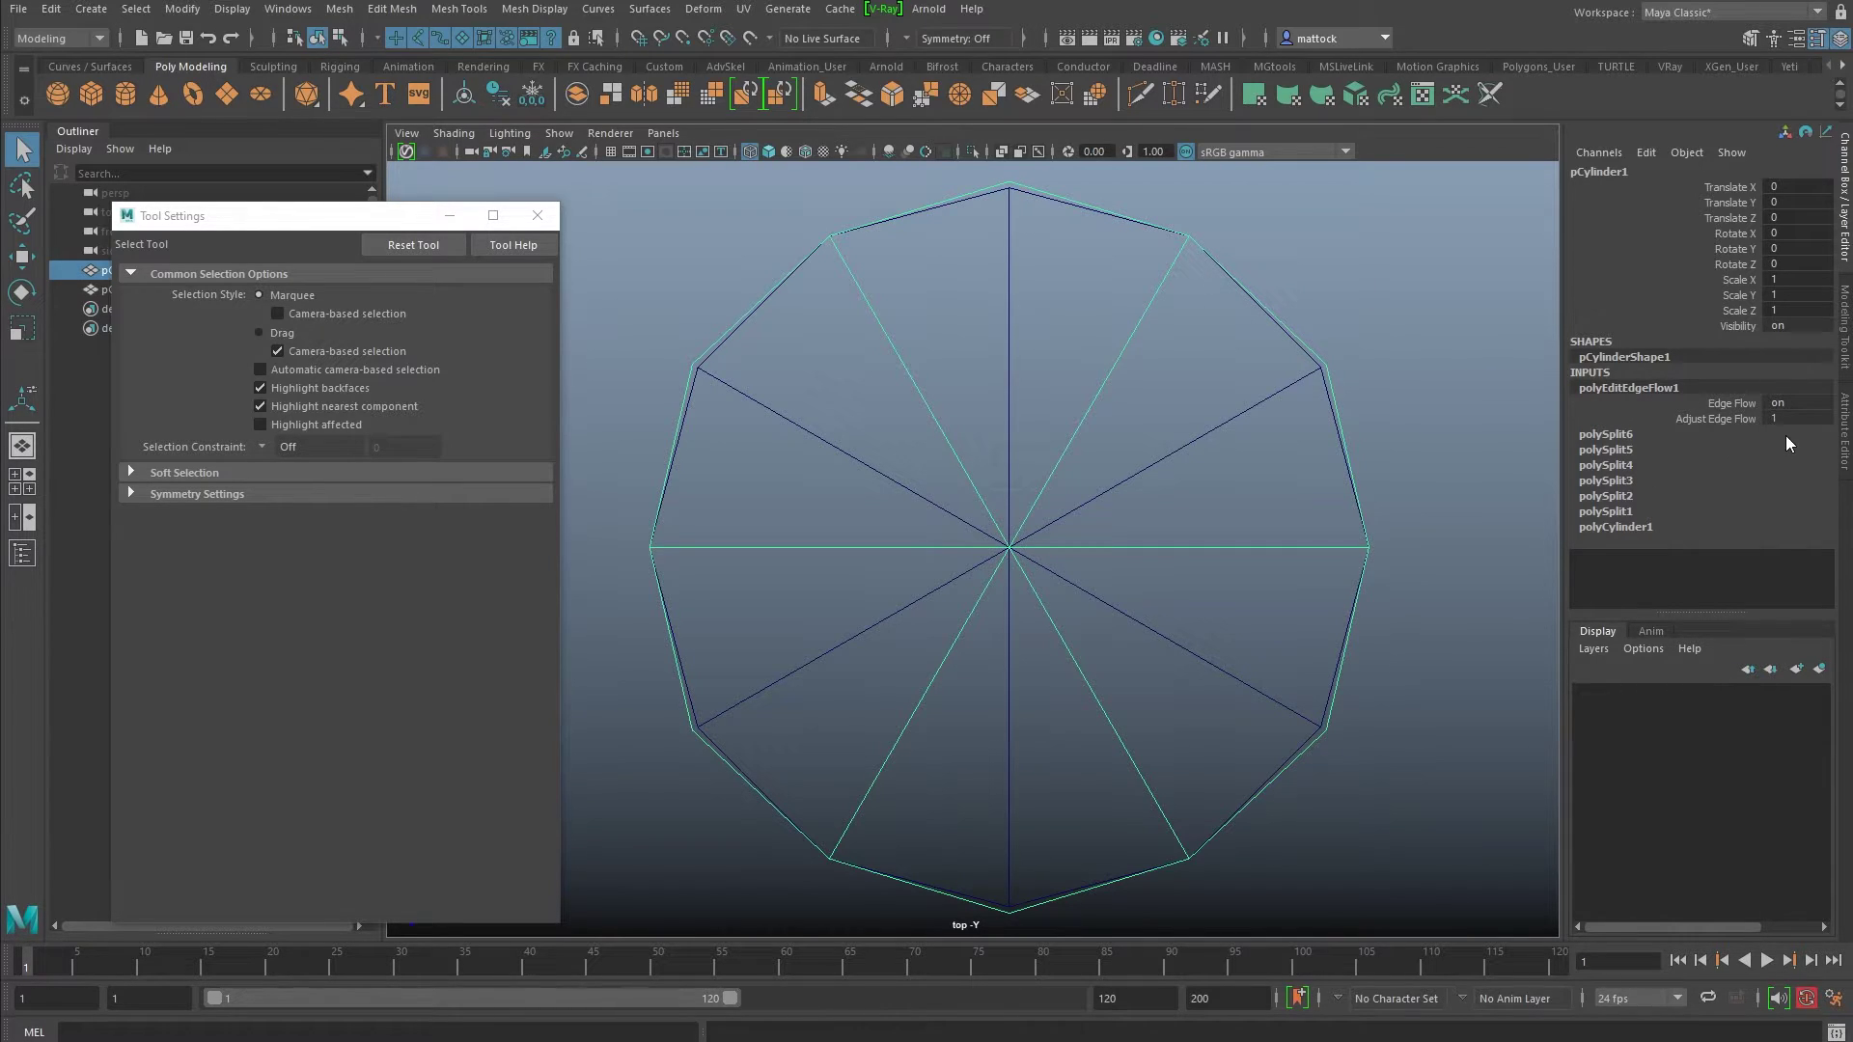
double_click(1800, 418)
key("Return")
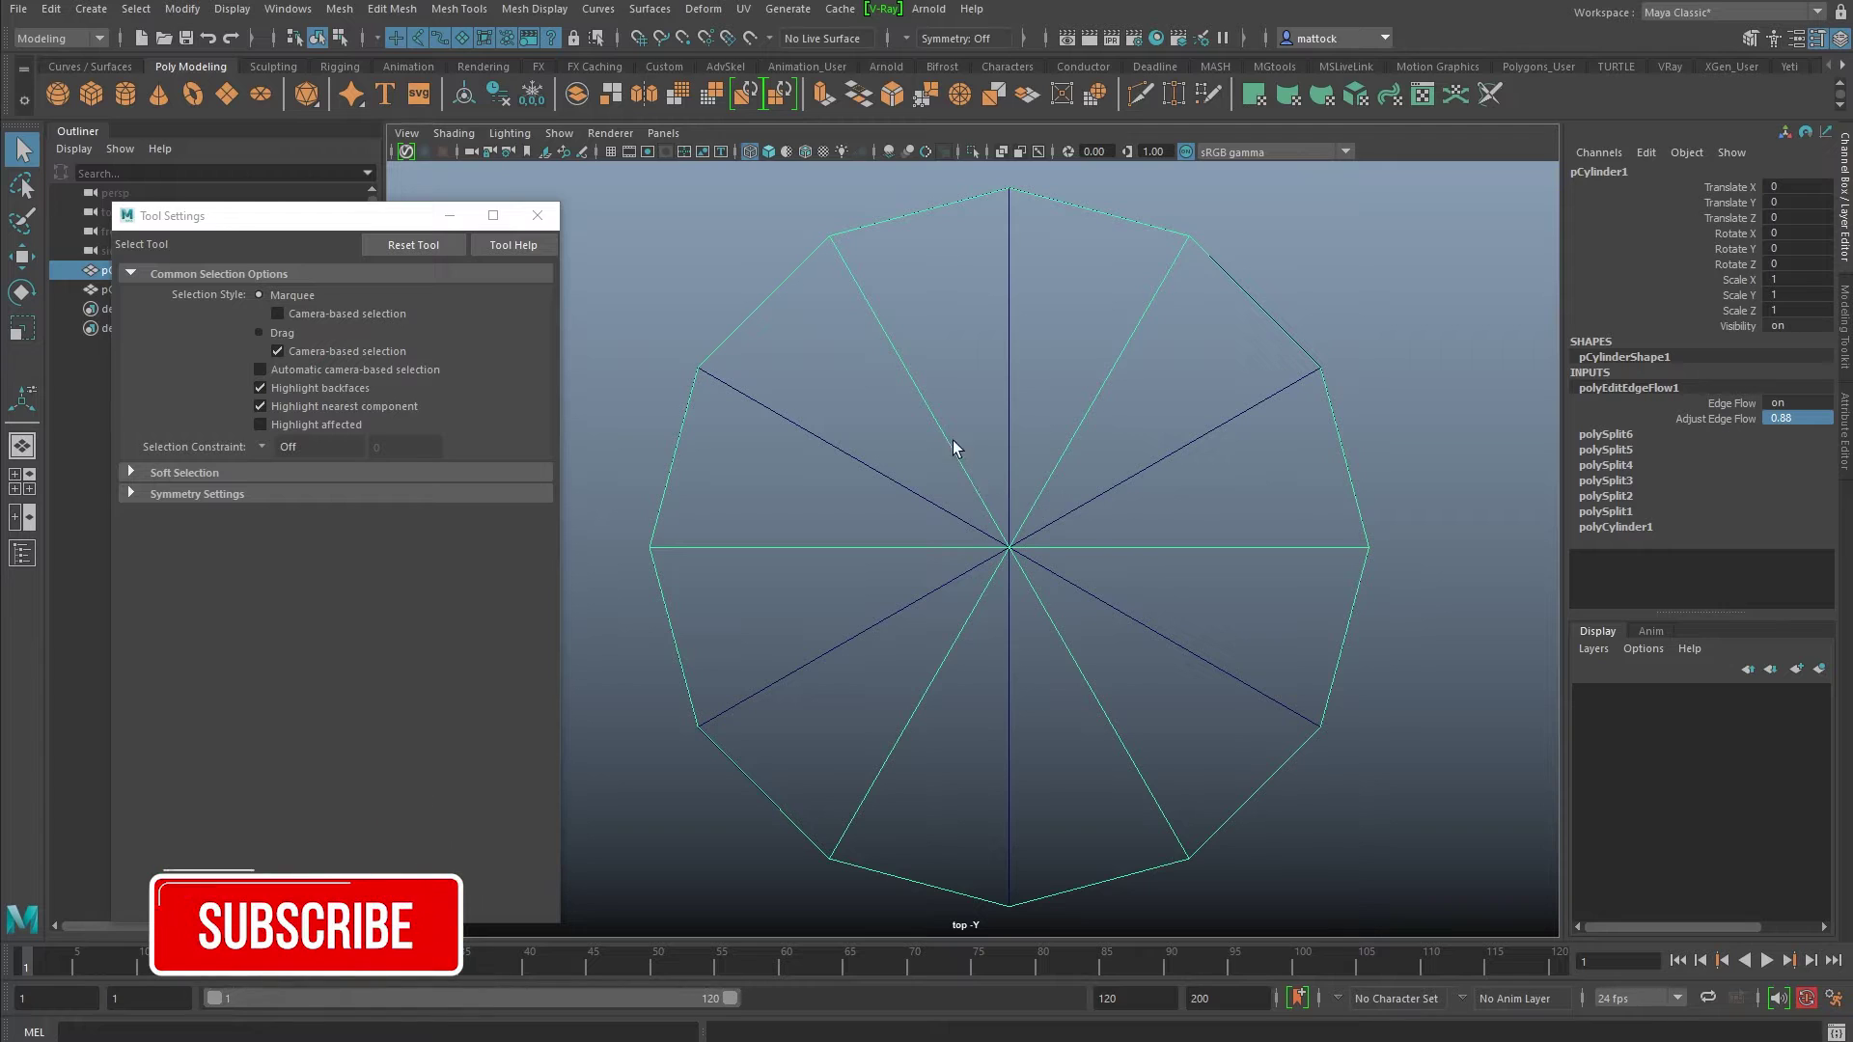
Step: Return to the perspective view and move the first cylinder along Z to about 2.8, beside the second cylinder
key("space")
key("space")
right_click_drag(1230, 397, 1106, 443, "alt")
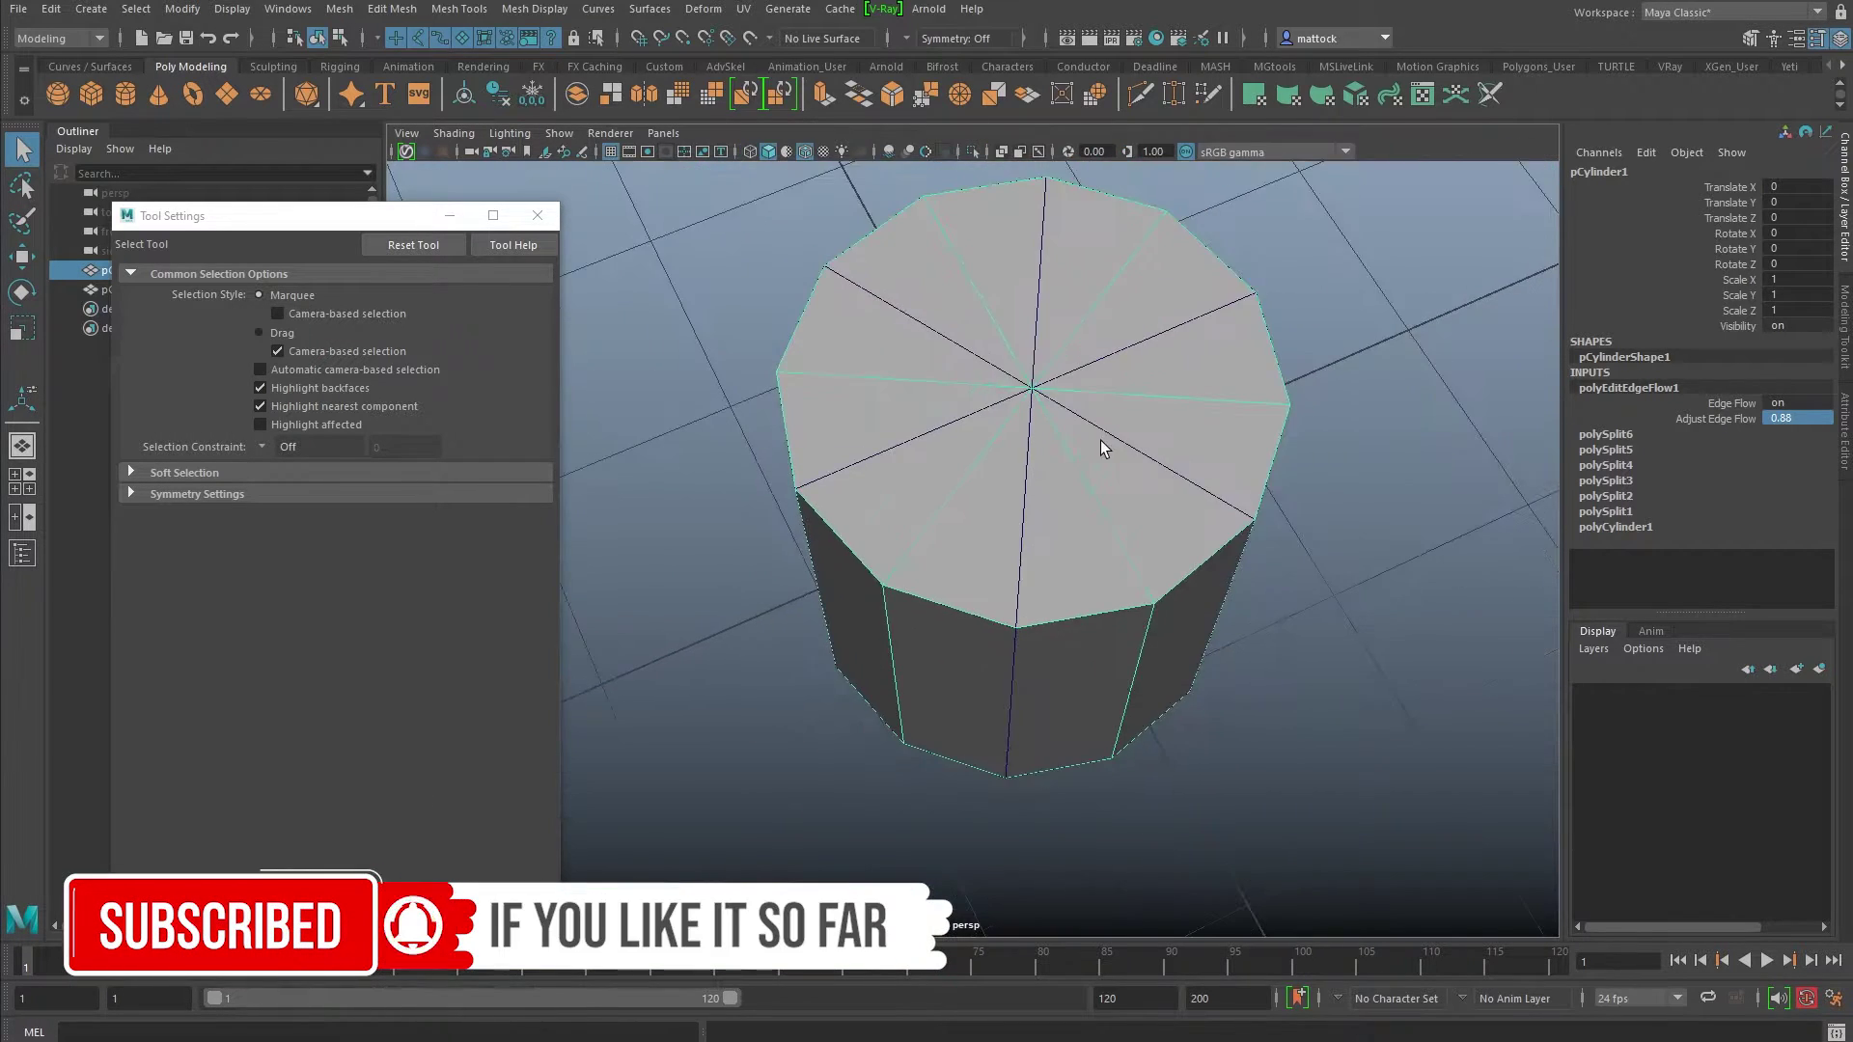
left_click_drag(1106, 443, 1080, 429, "alt")
right_click_drag(1080, 428, 965, 396, "alt")
left_click(186, 207)
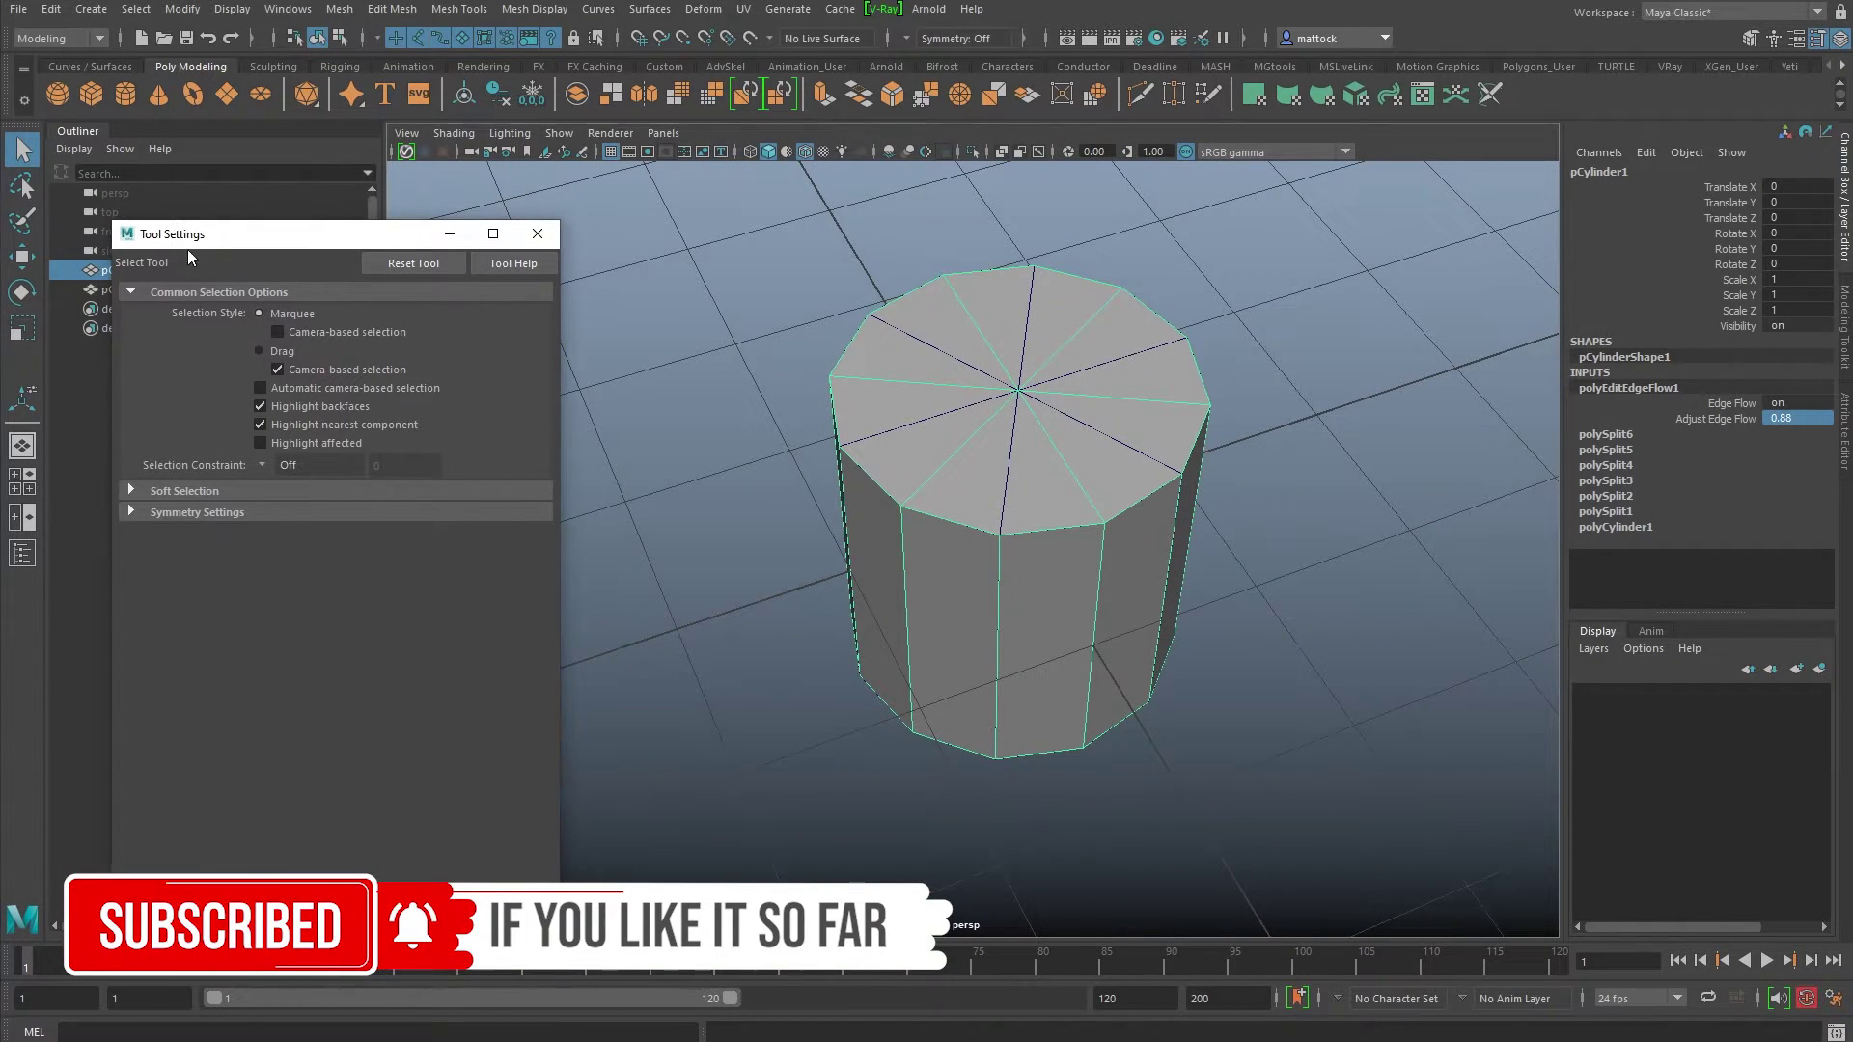
left_click_drag(186, 210, 345, 222)
key("w")
scroll(1078, 430, "down", 4)
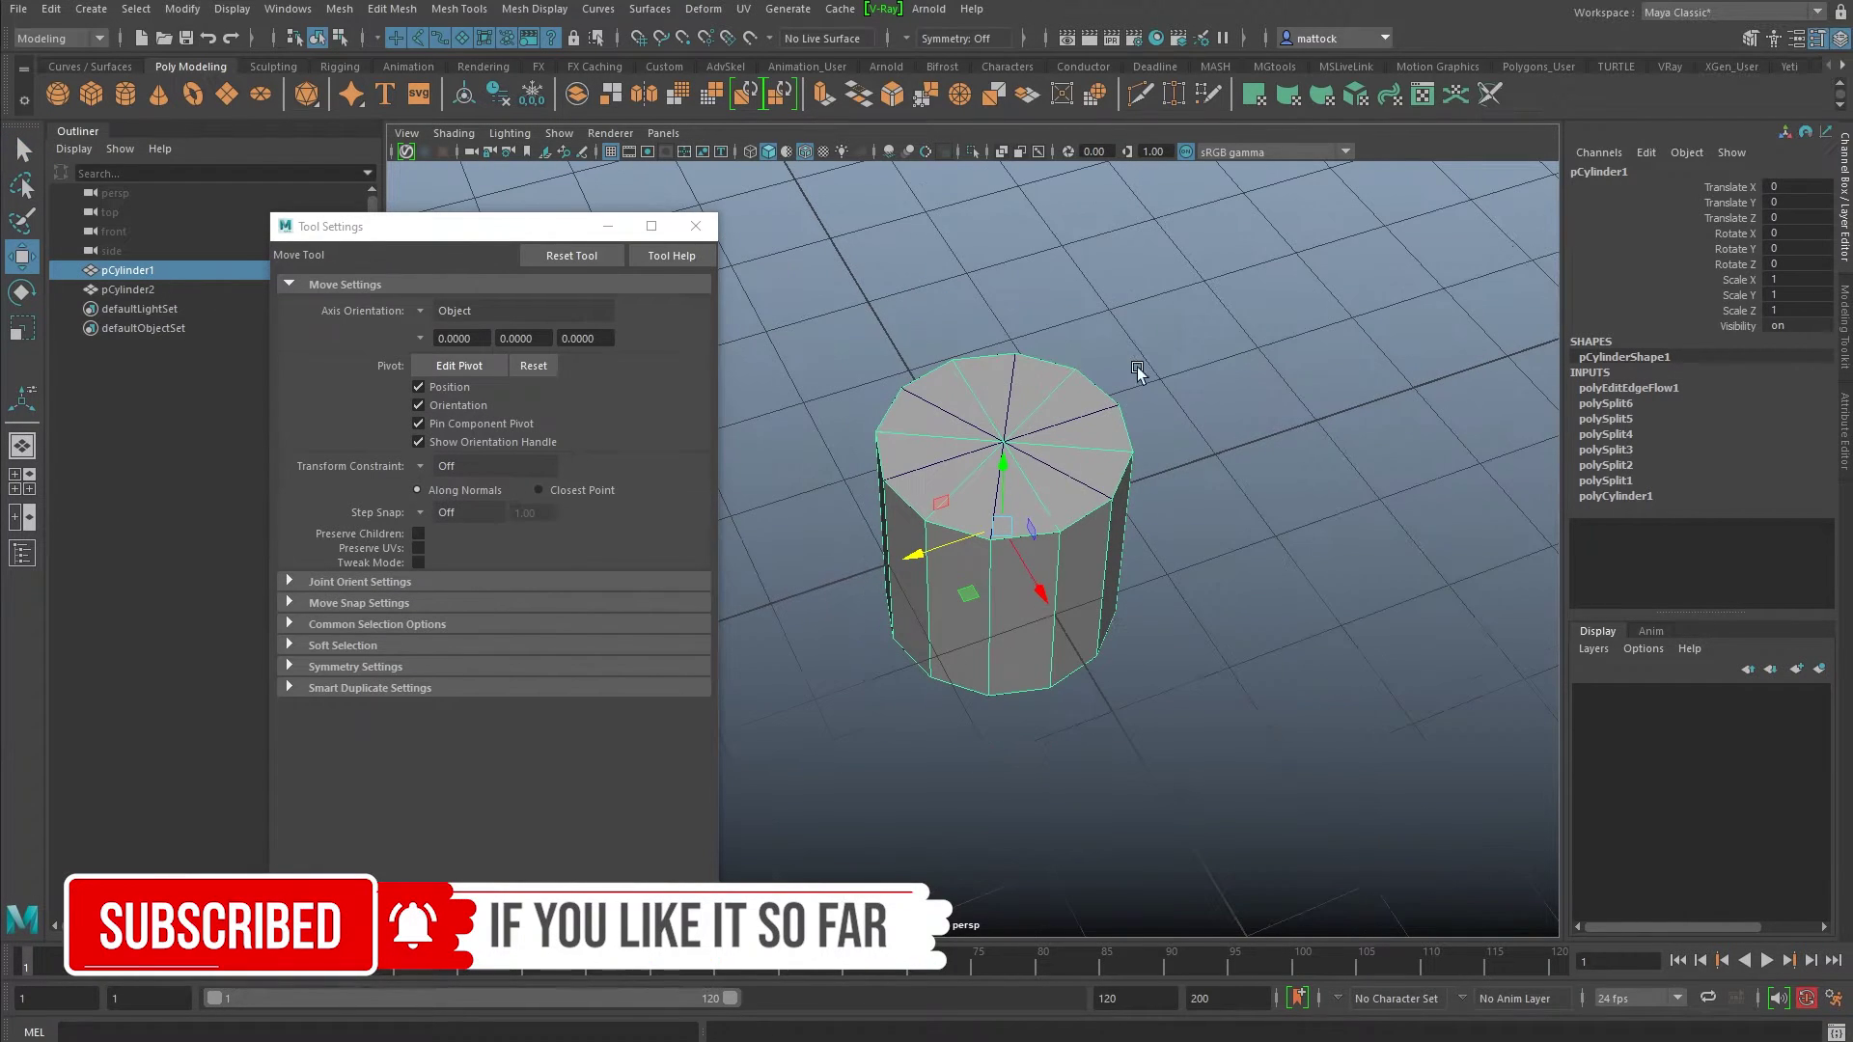
left_click_drag(1218, 282, 1163, 332, "alt")
left_click_drag(948, 531, 613, 536)
left_click_drag(529, 237, 308, 236)
Step: Try varying Adjust Edge Flow on the moved first cylinder and undo the change
left_click(1629, 388)
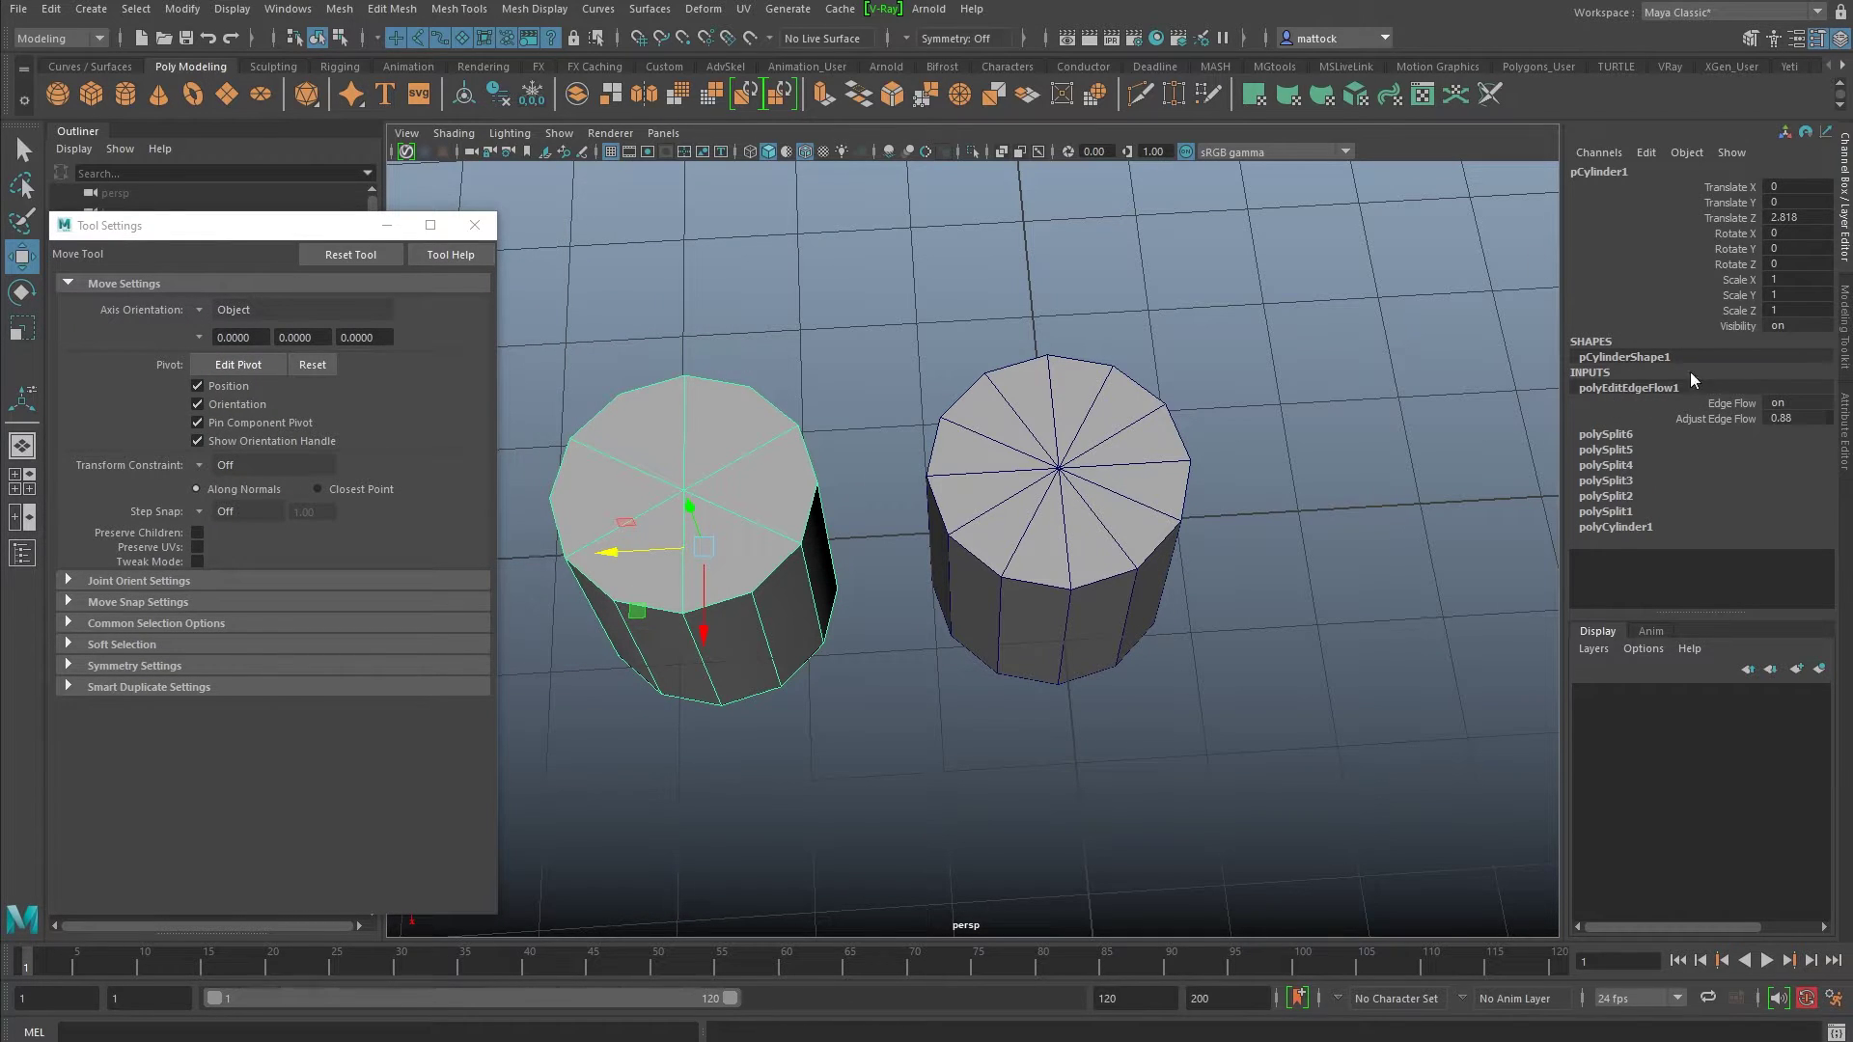
left_click(1700, 417)
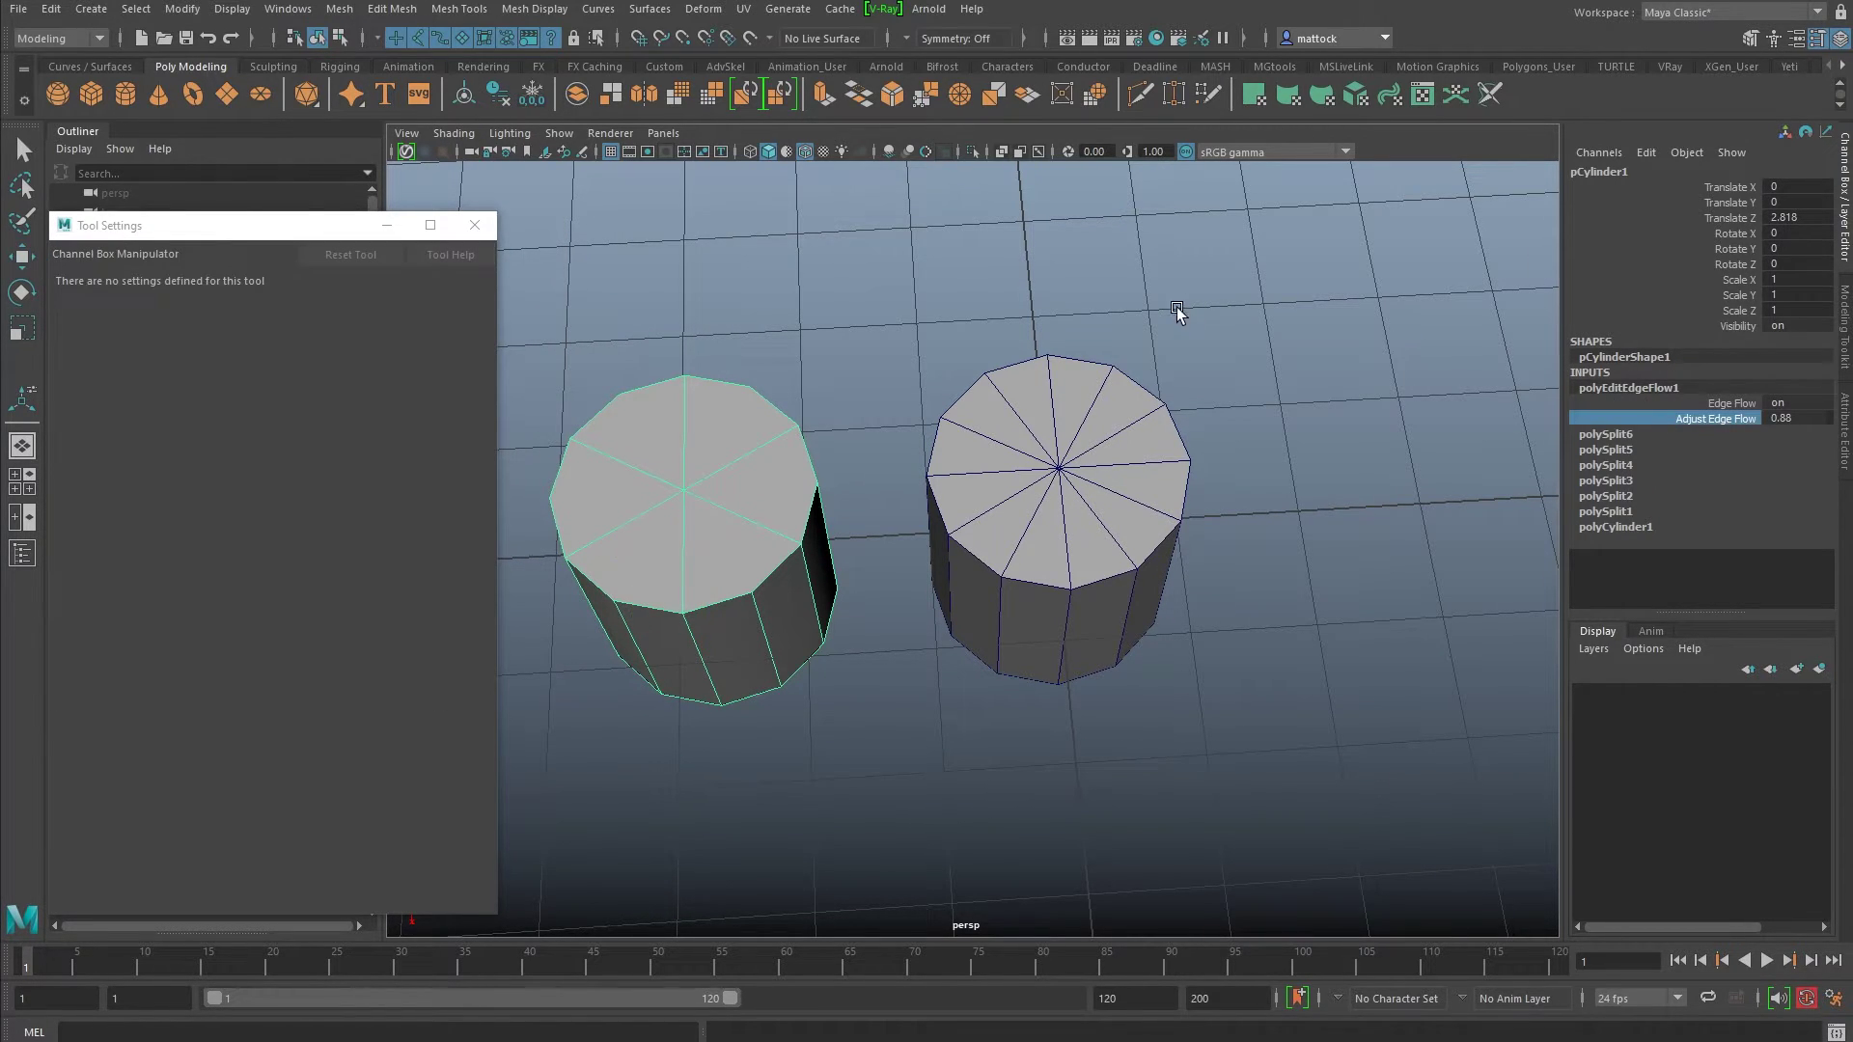
mouse_move(1179, 302)
middle_mouse_down()
mouse_move(1137, 307)
mouse_move(1211, 314)
middle_mouse_up()
key("ctrl+z")
left_click_drag(1061, 391, 1038, 356, "alt")
Step: Create a third polygon cylinder at the origin
left_click_drag(201, 238, 222, 373)
left_click(119, 103)
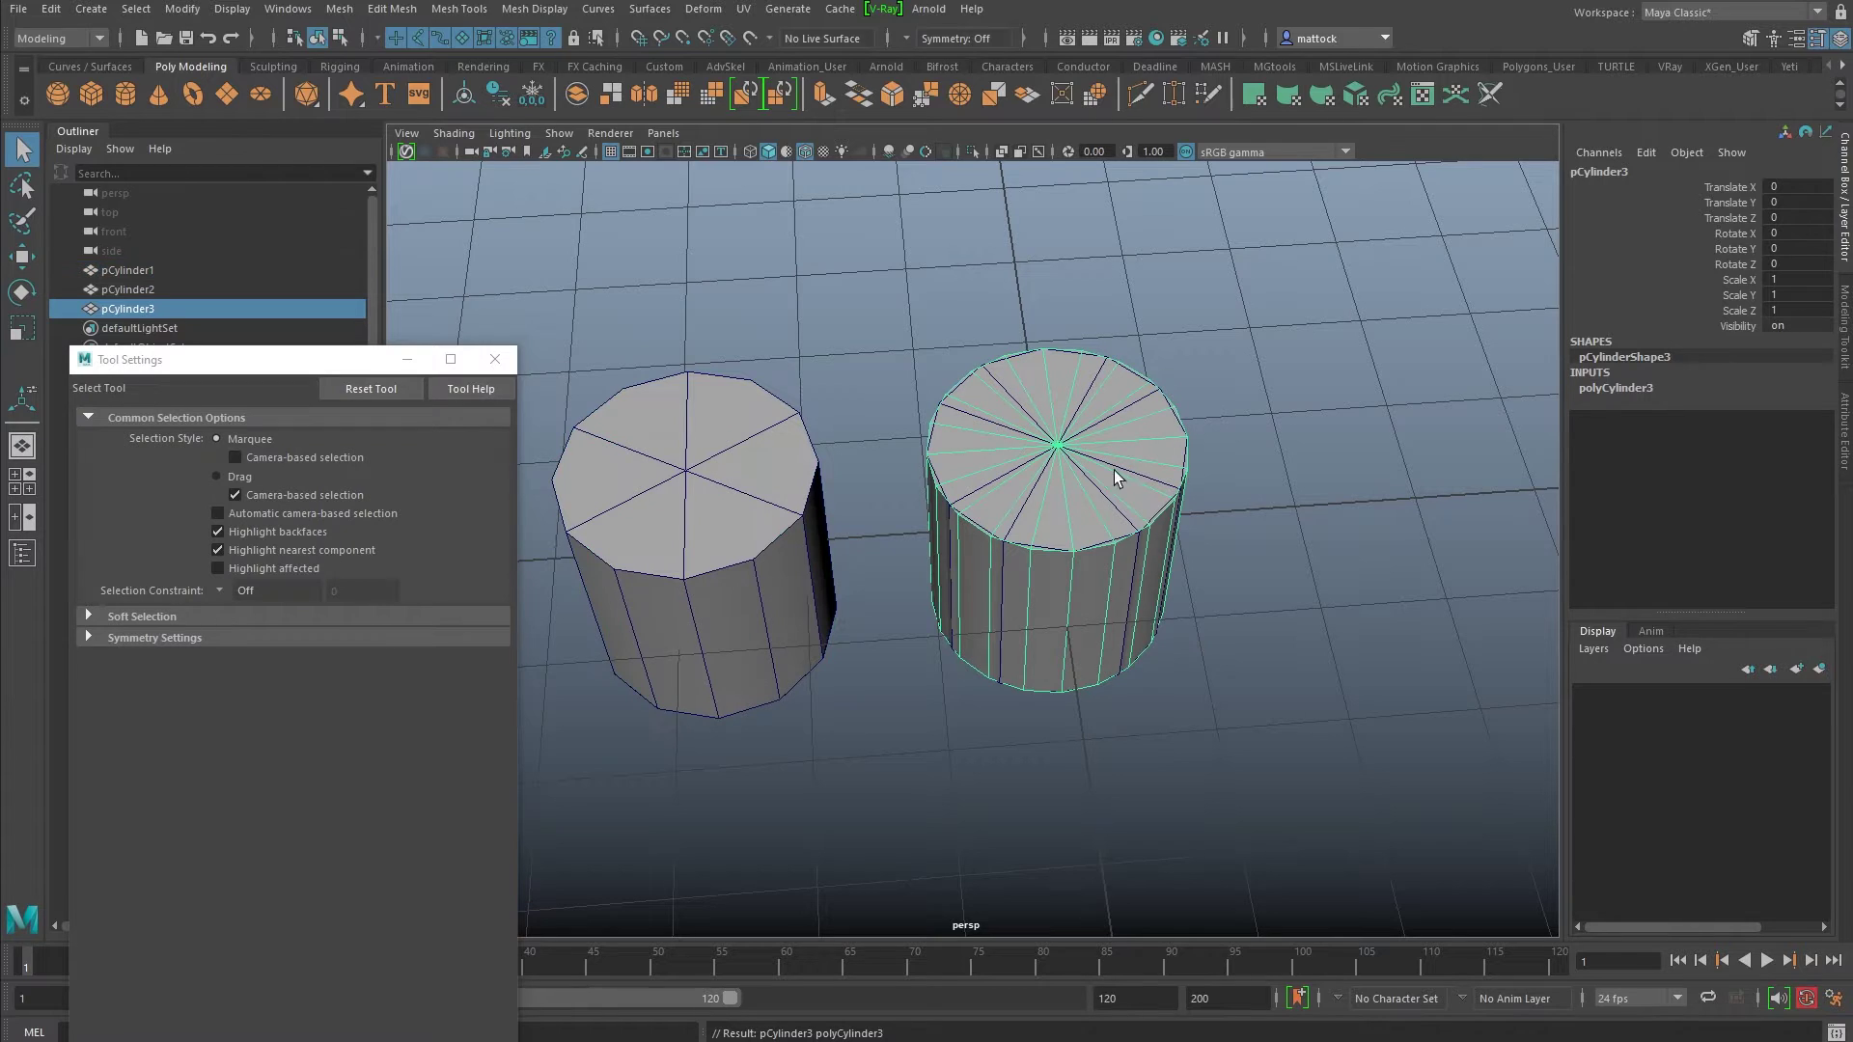
middle_click_drag(1235, 446, 1127, 473, "alt")
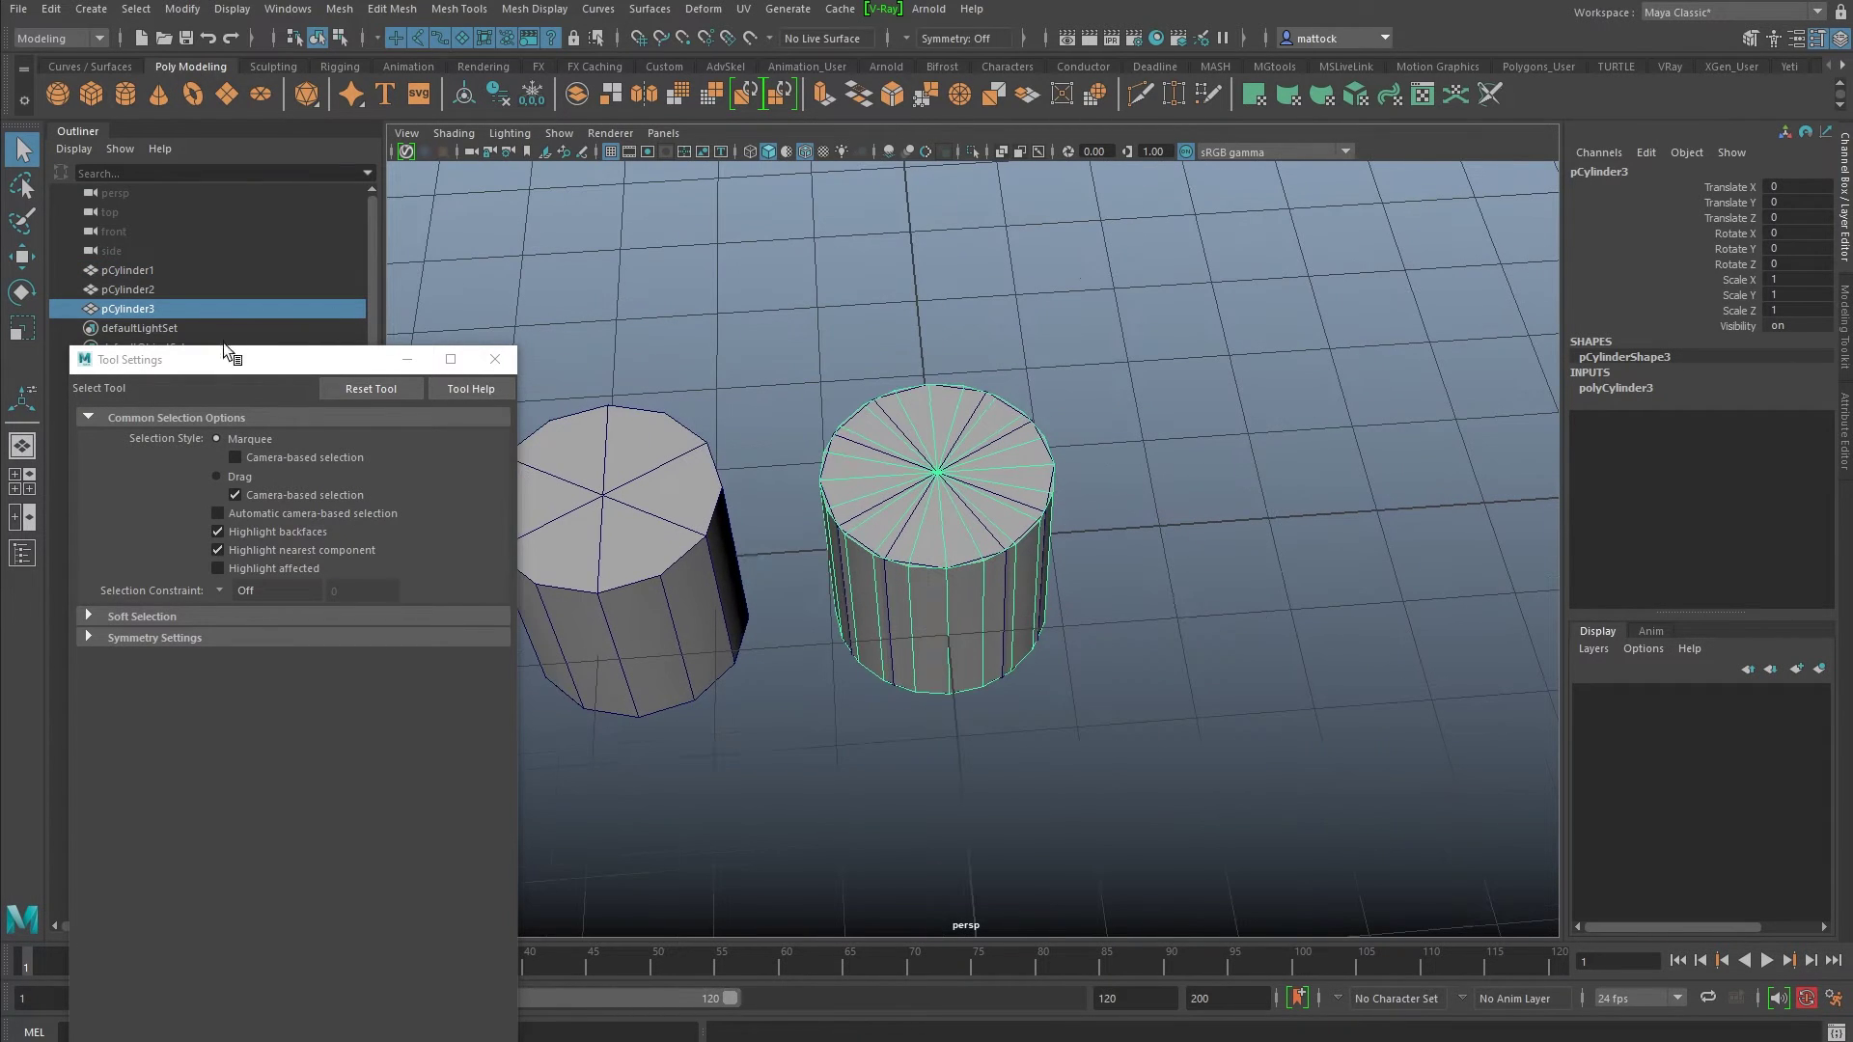
left_click_drag(225, 359, 213, 405)
Step: Move the second cylinder along Z to about -3.8, away from the cylinder at the origin
left_click(127, 290)
key("w")
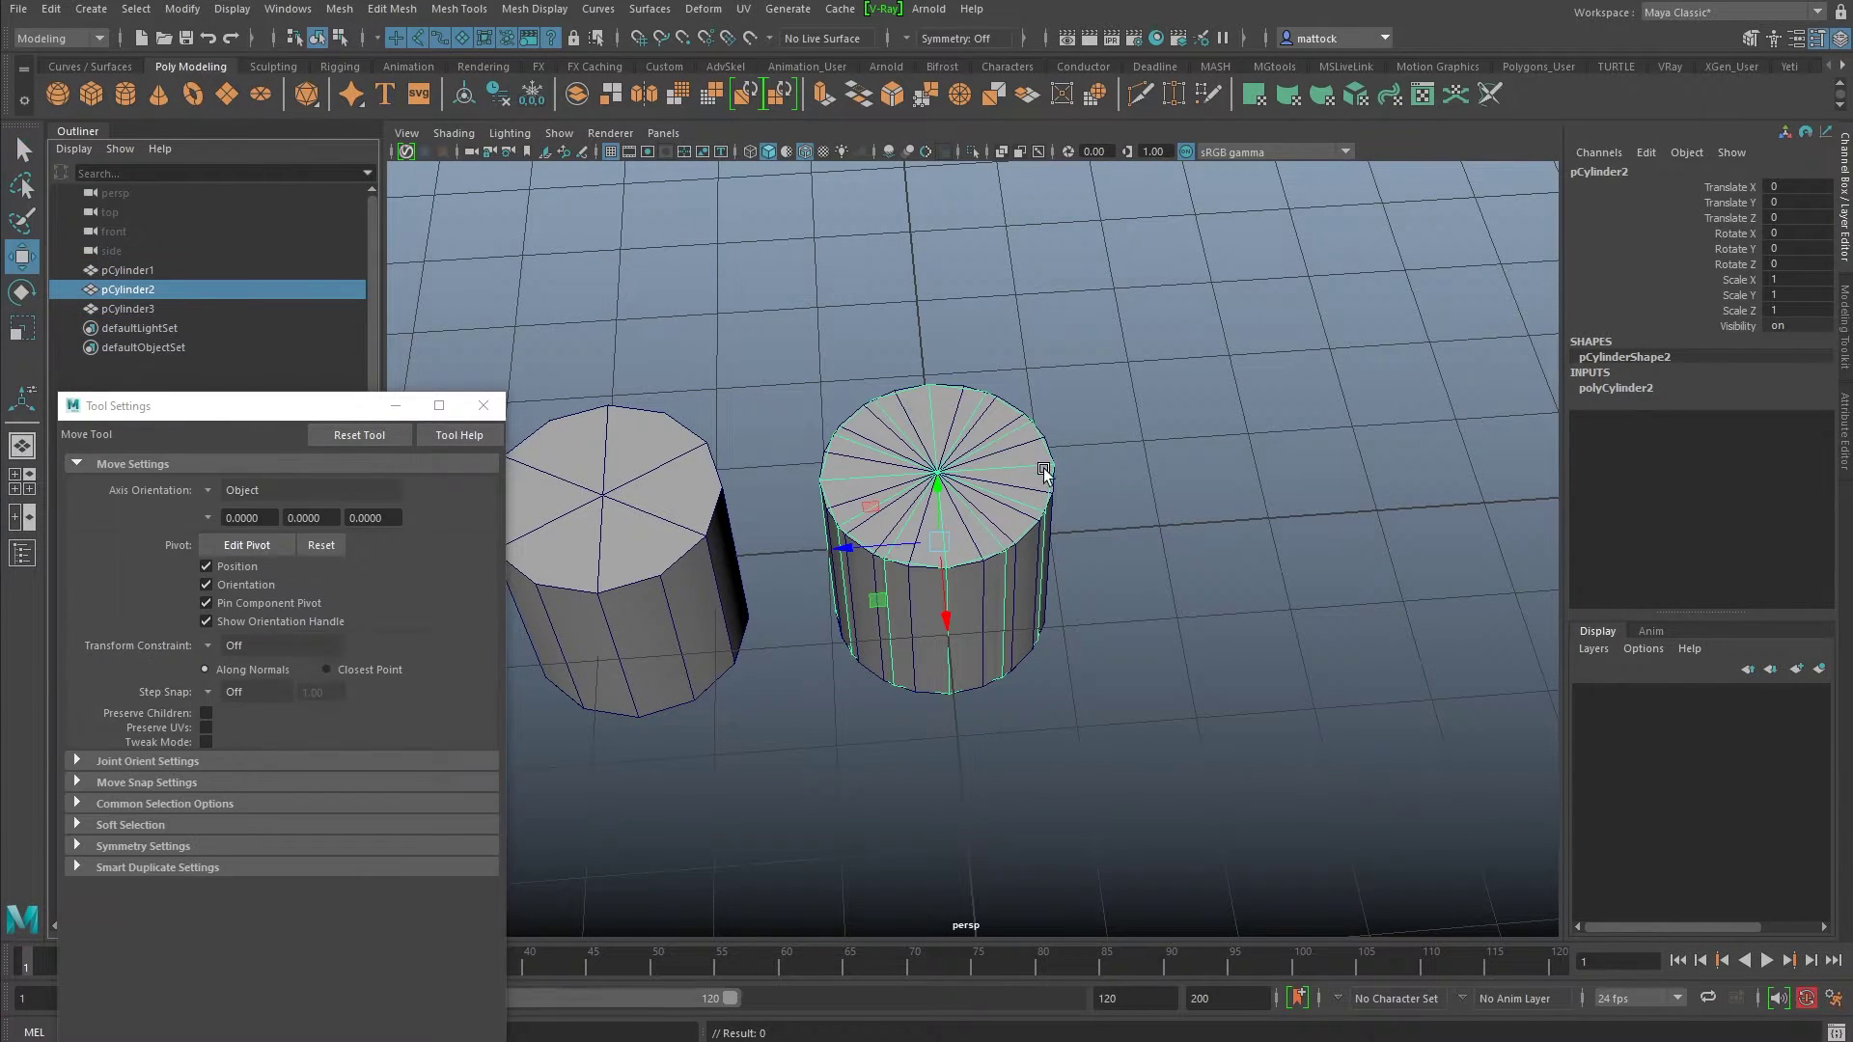
left_click_drag(855, 545, 1269, 518)
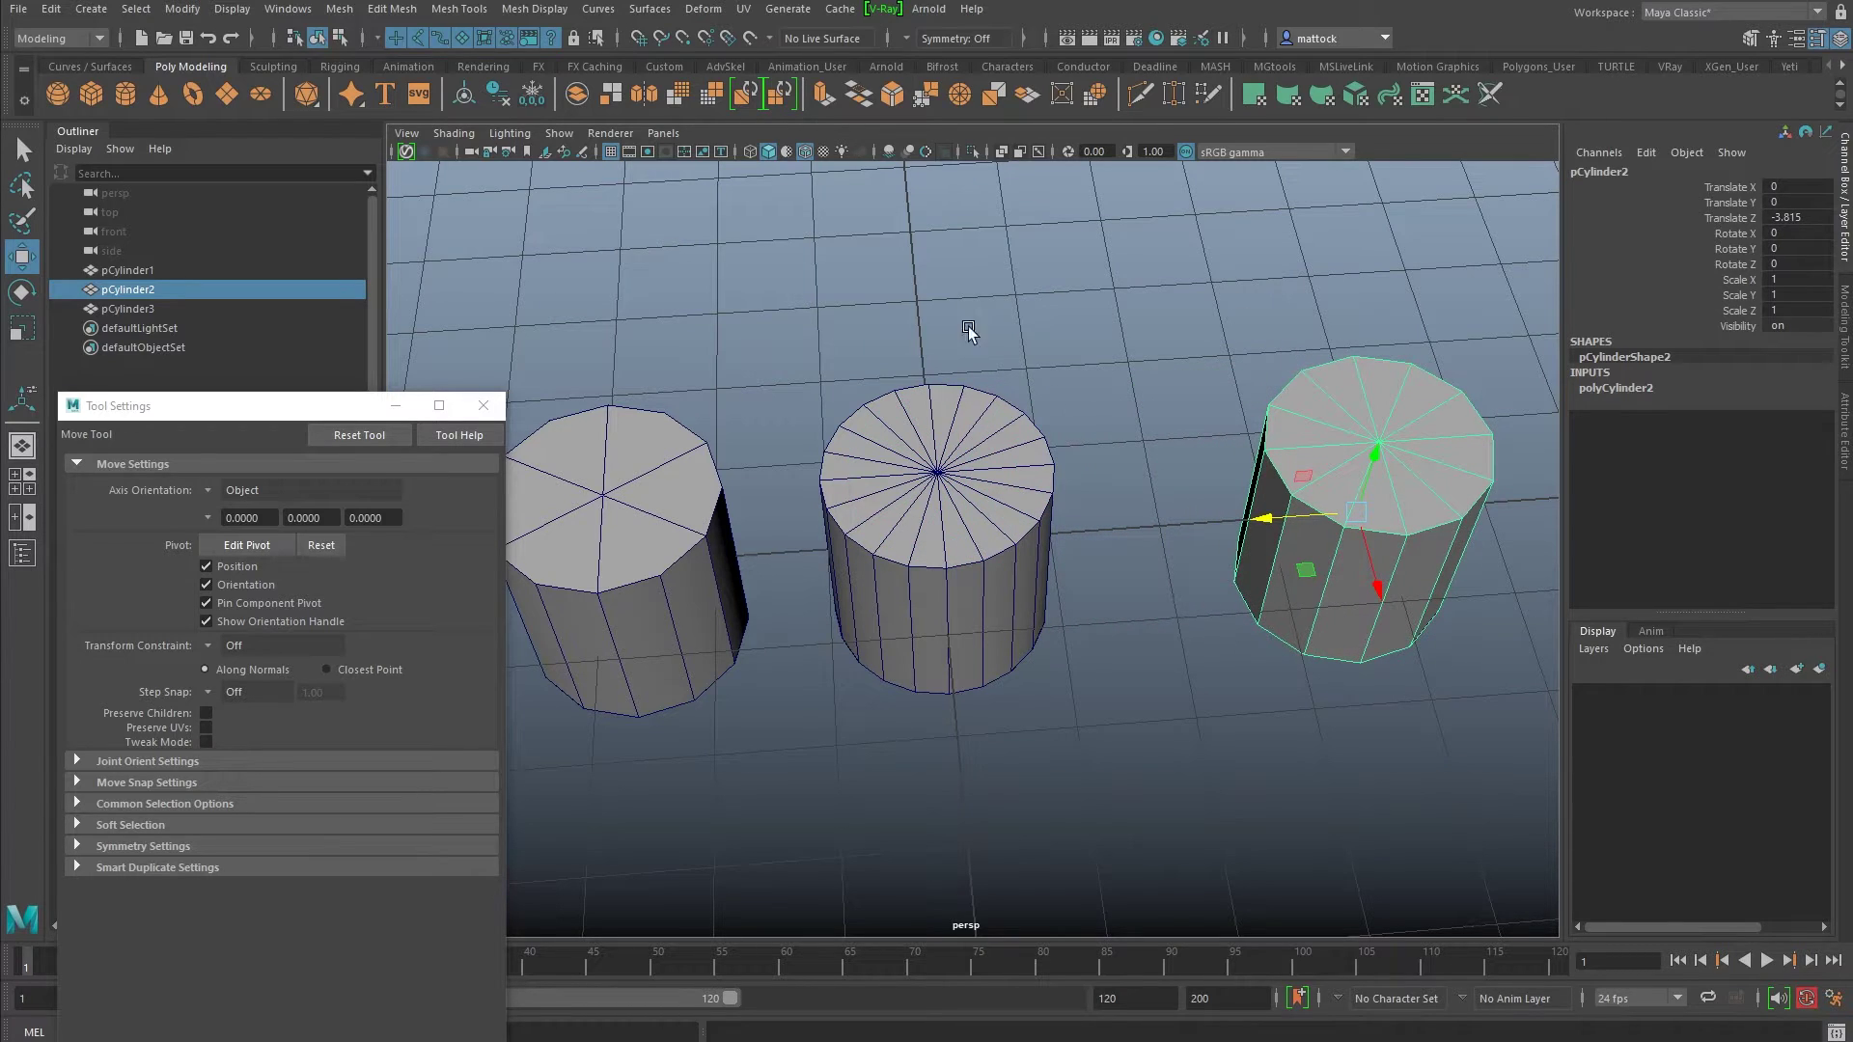
Step: Set the third cylinder's Subdivisions Axis to 6
left_click(1003, 425)
left_click(1616, 387)
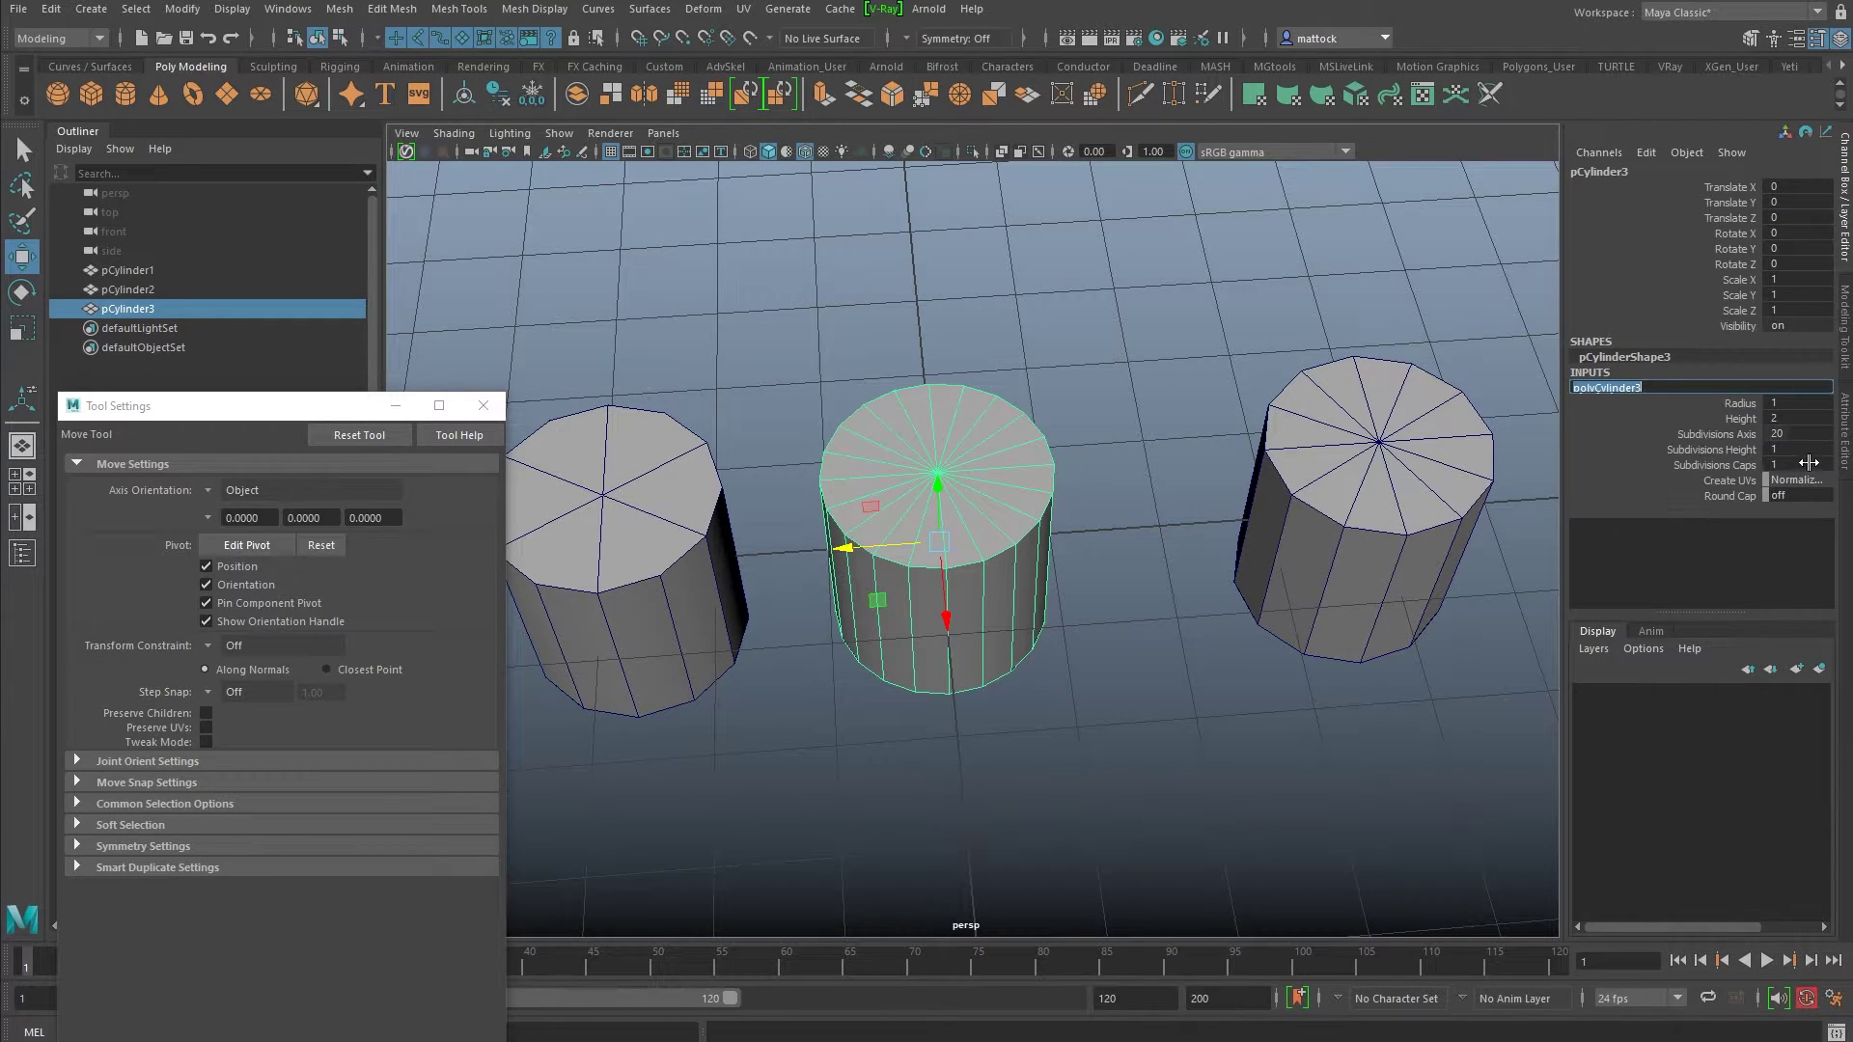
double_click(1801, 435)
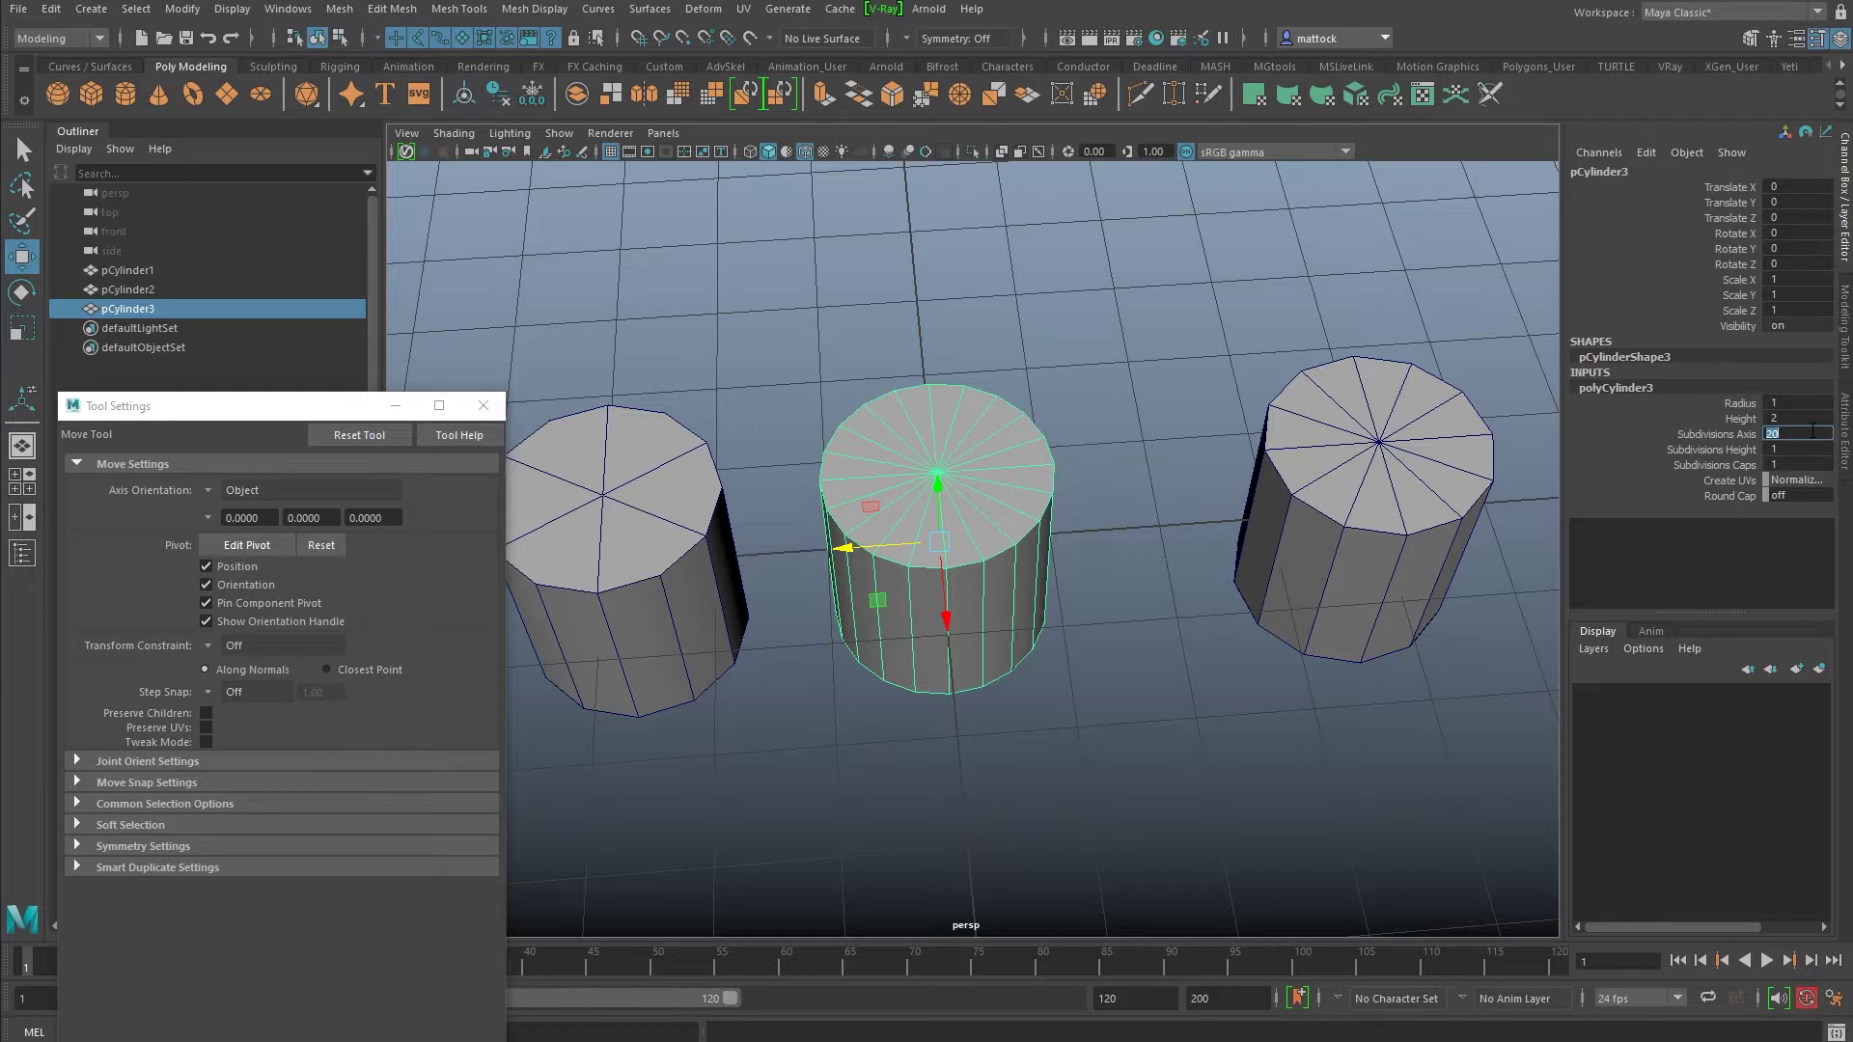
type("6")
key("Return")
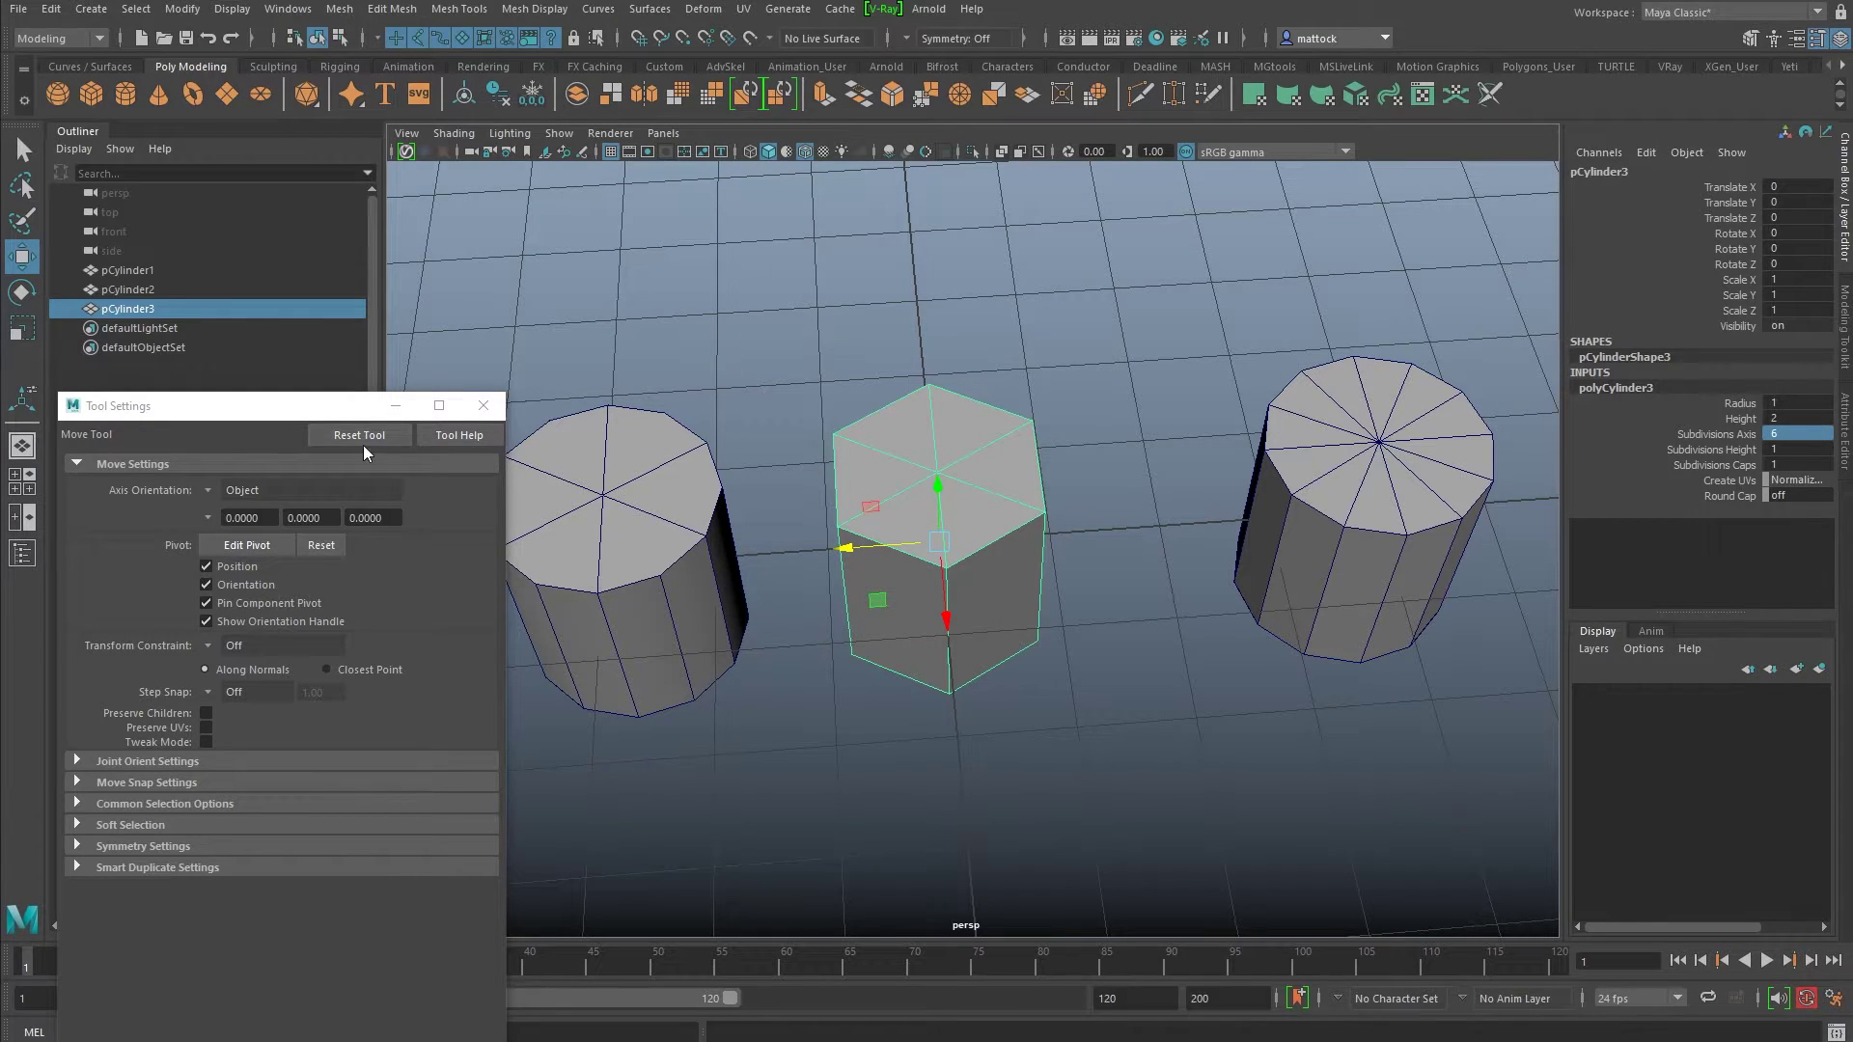
Step: Insert Multi-Cut edges with Edge Flow enabled at the middle of the third cylinder's six side faces, and return to object mode
left_click(1137, 93)
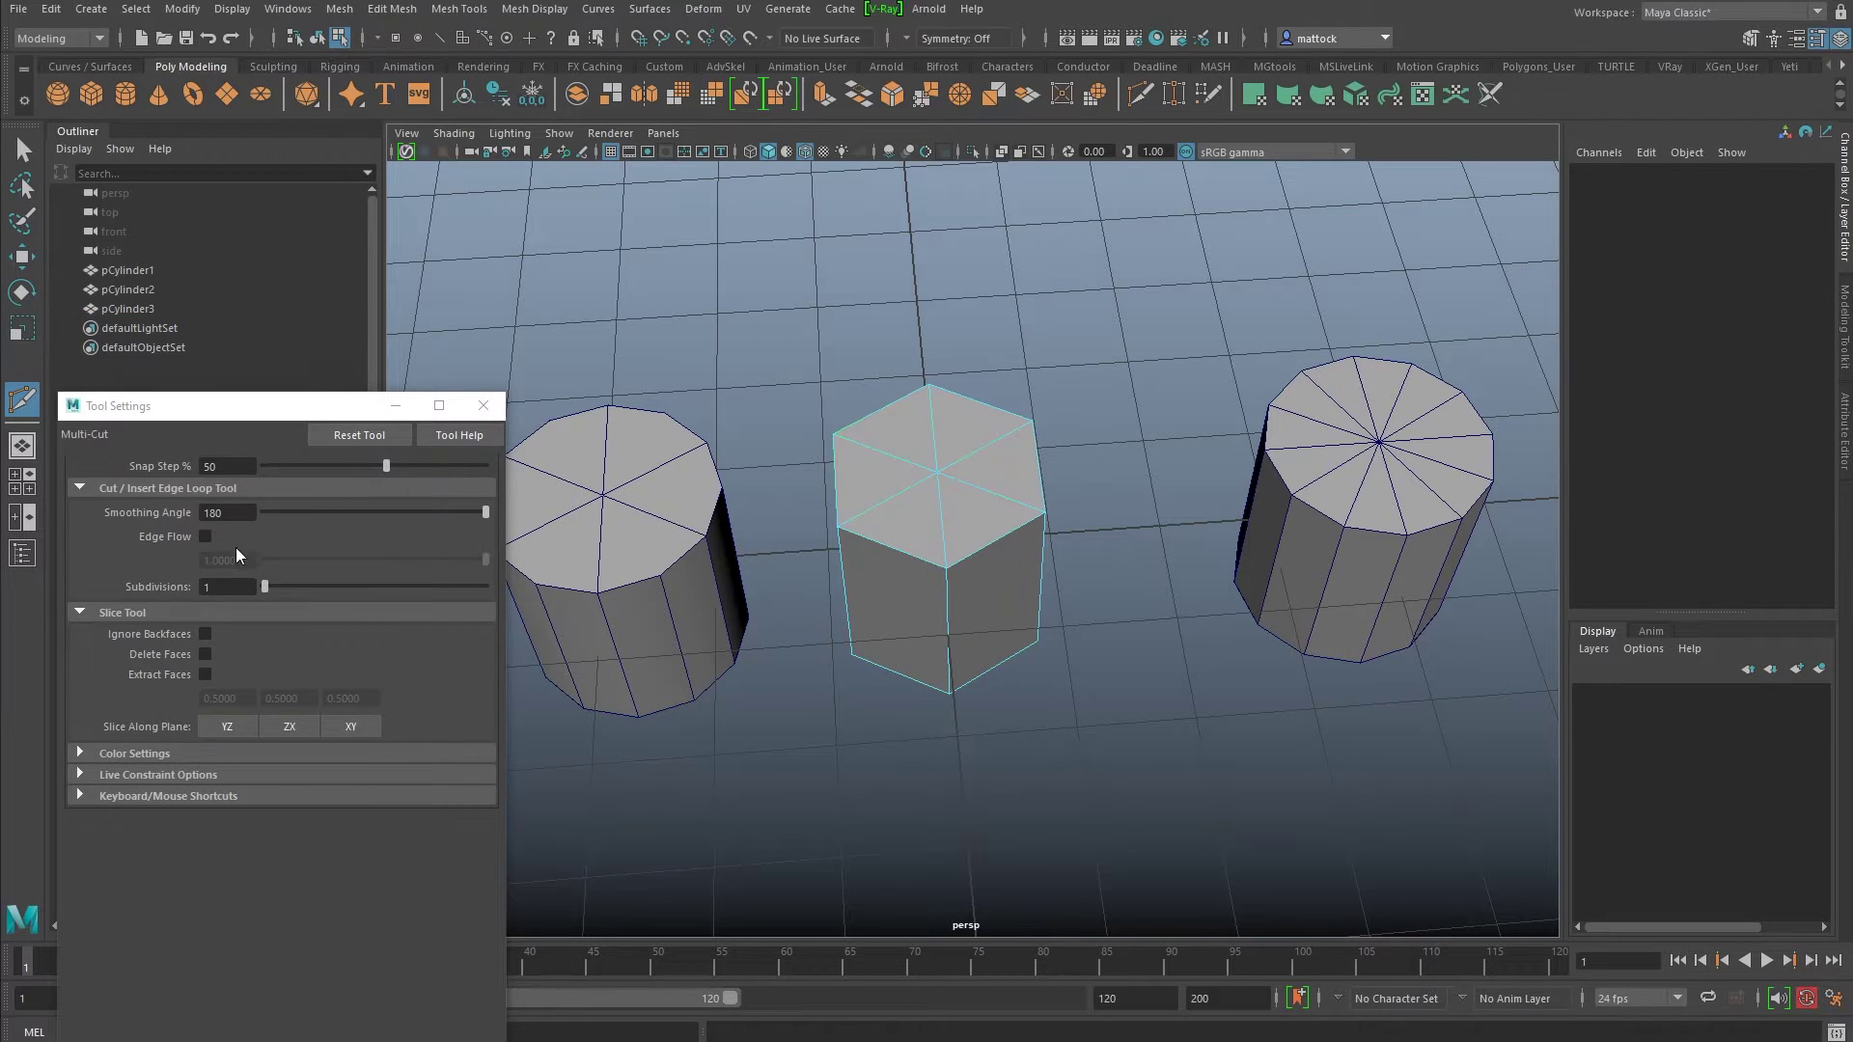
left_click(205, 538)
scroll(980, 476, "up", 5)
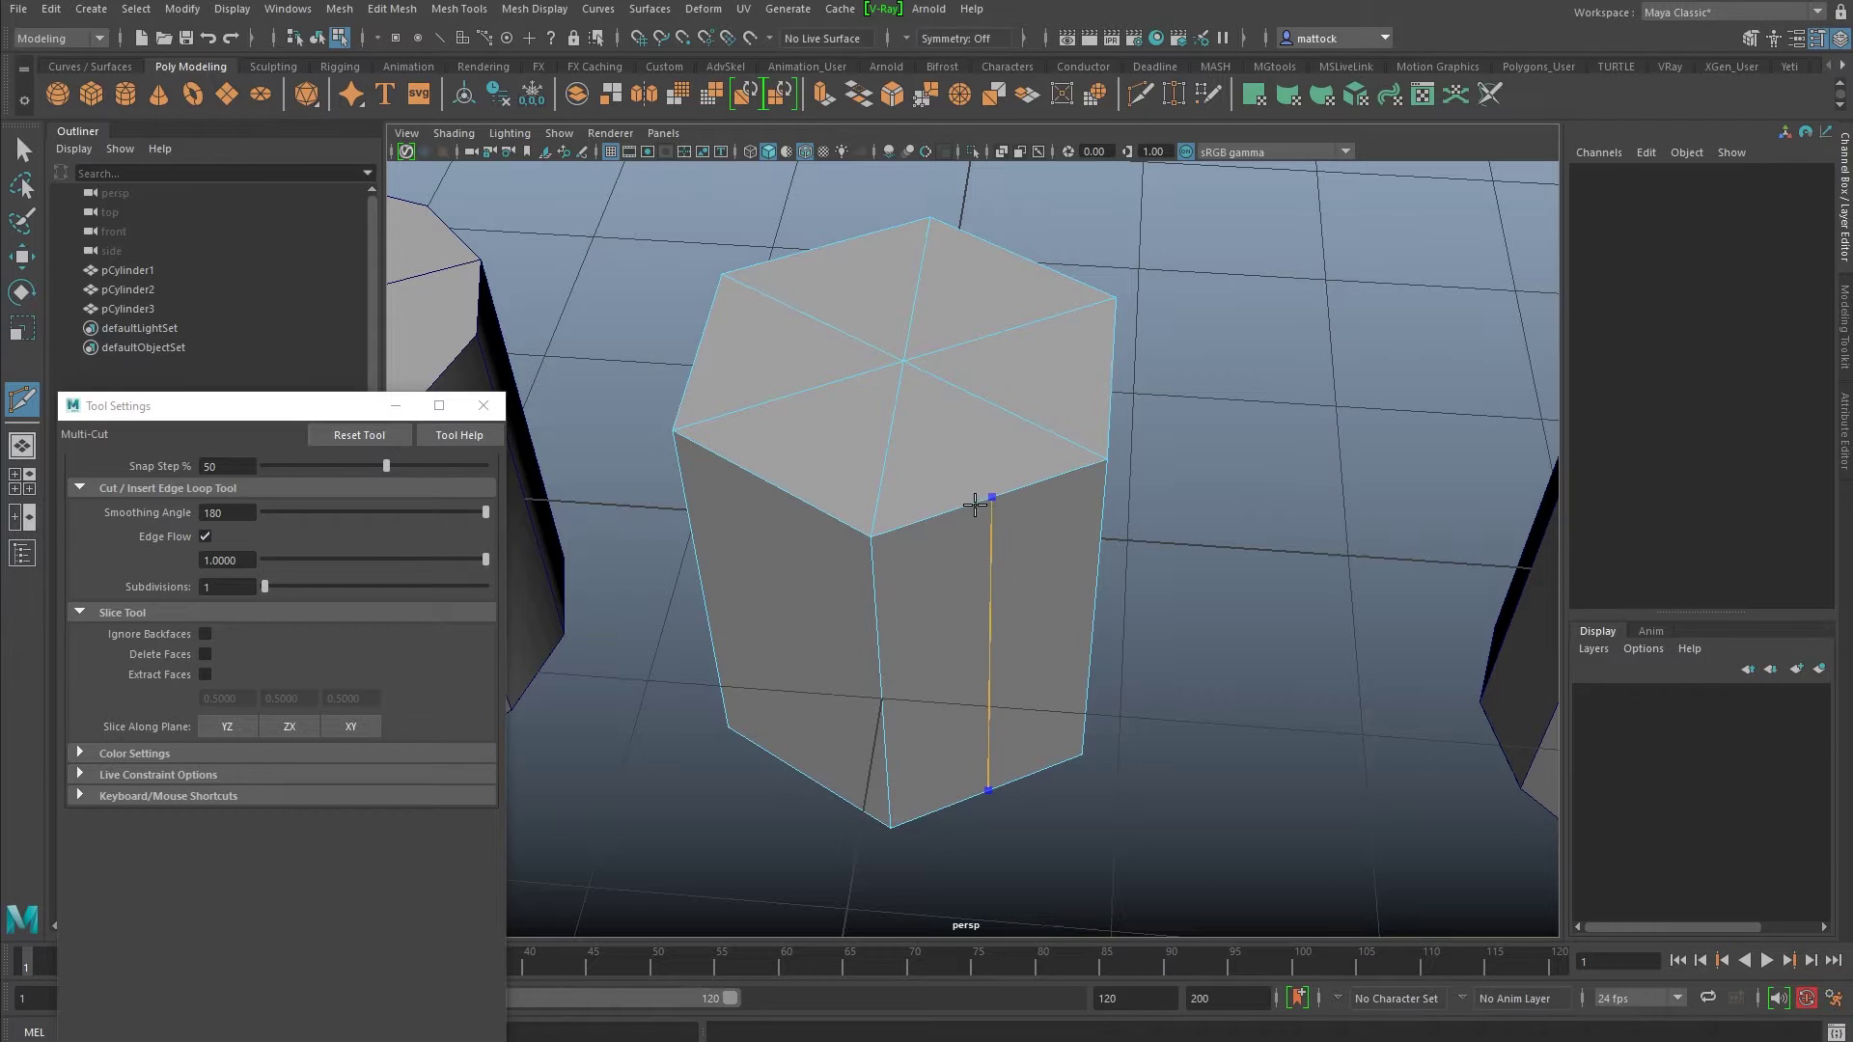
left_click_drag(1052, 501, 968, 487, "alt")
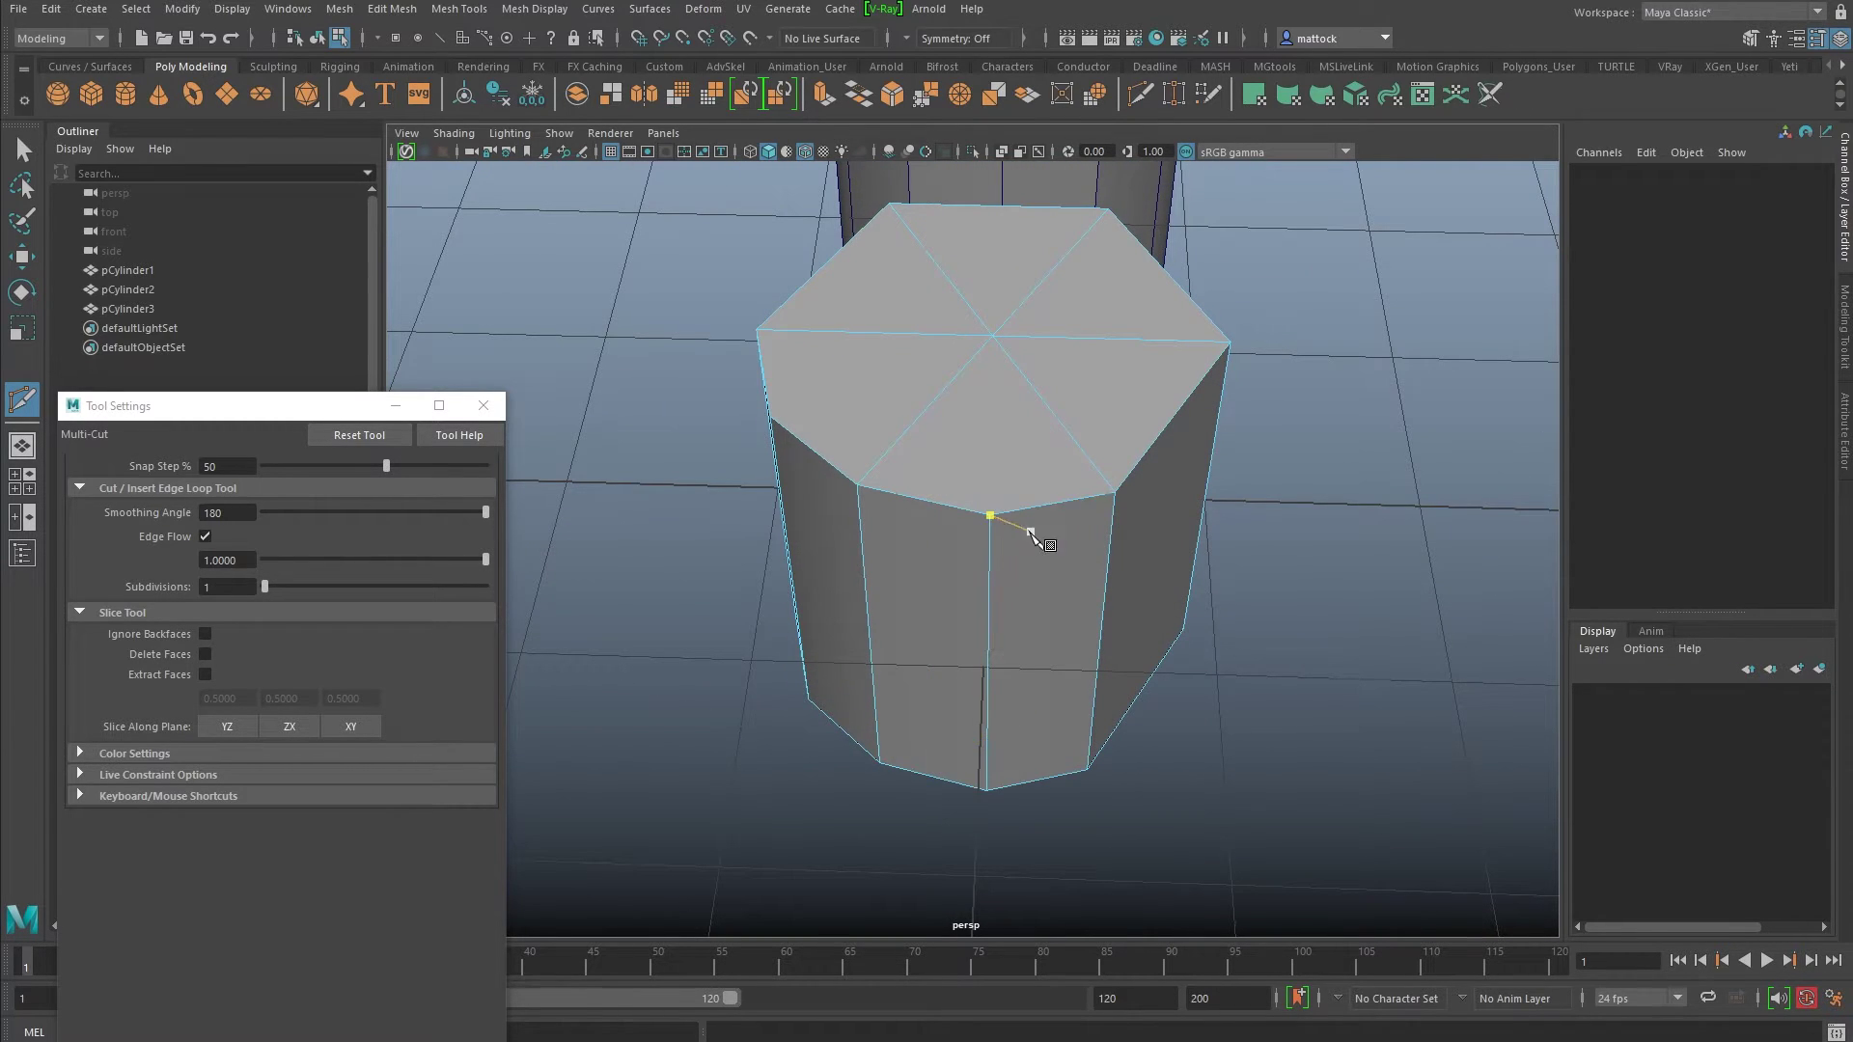
left_click_drag(1033, 538, 823, 570, "alt")
left_click(975, 515, "ctrl")
left_click_drag(1042, 579, 895, 568, "alt")
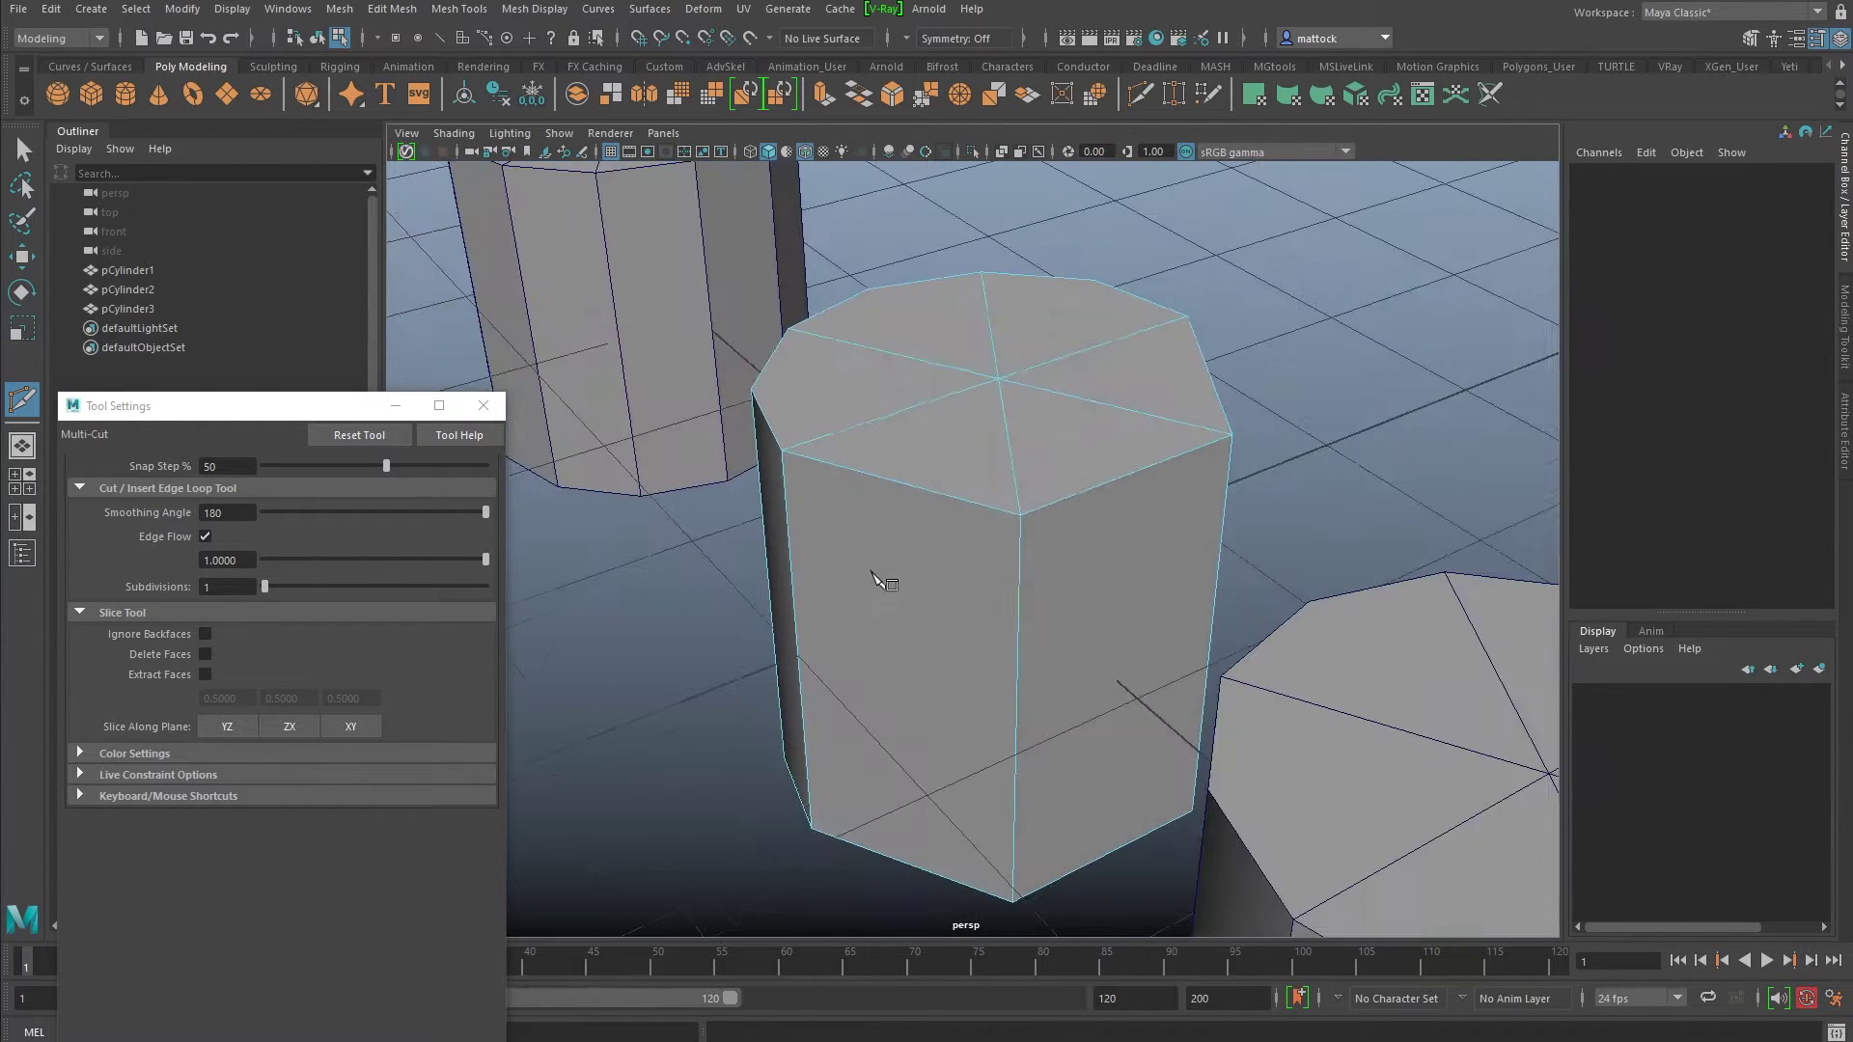
left_click_drag(1026, 558, 907, 560, "alt")
left_click(911, 525, "ctrl")
left_click(842, 531, "ctrl")
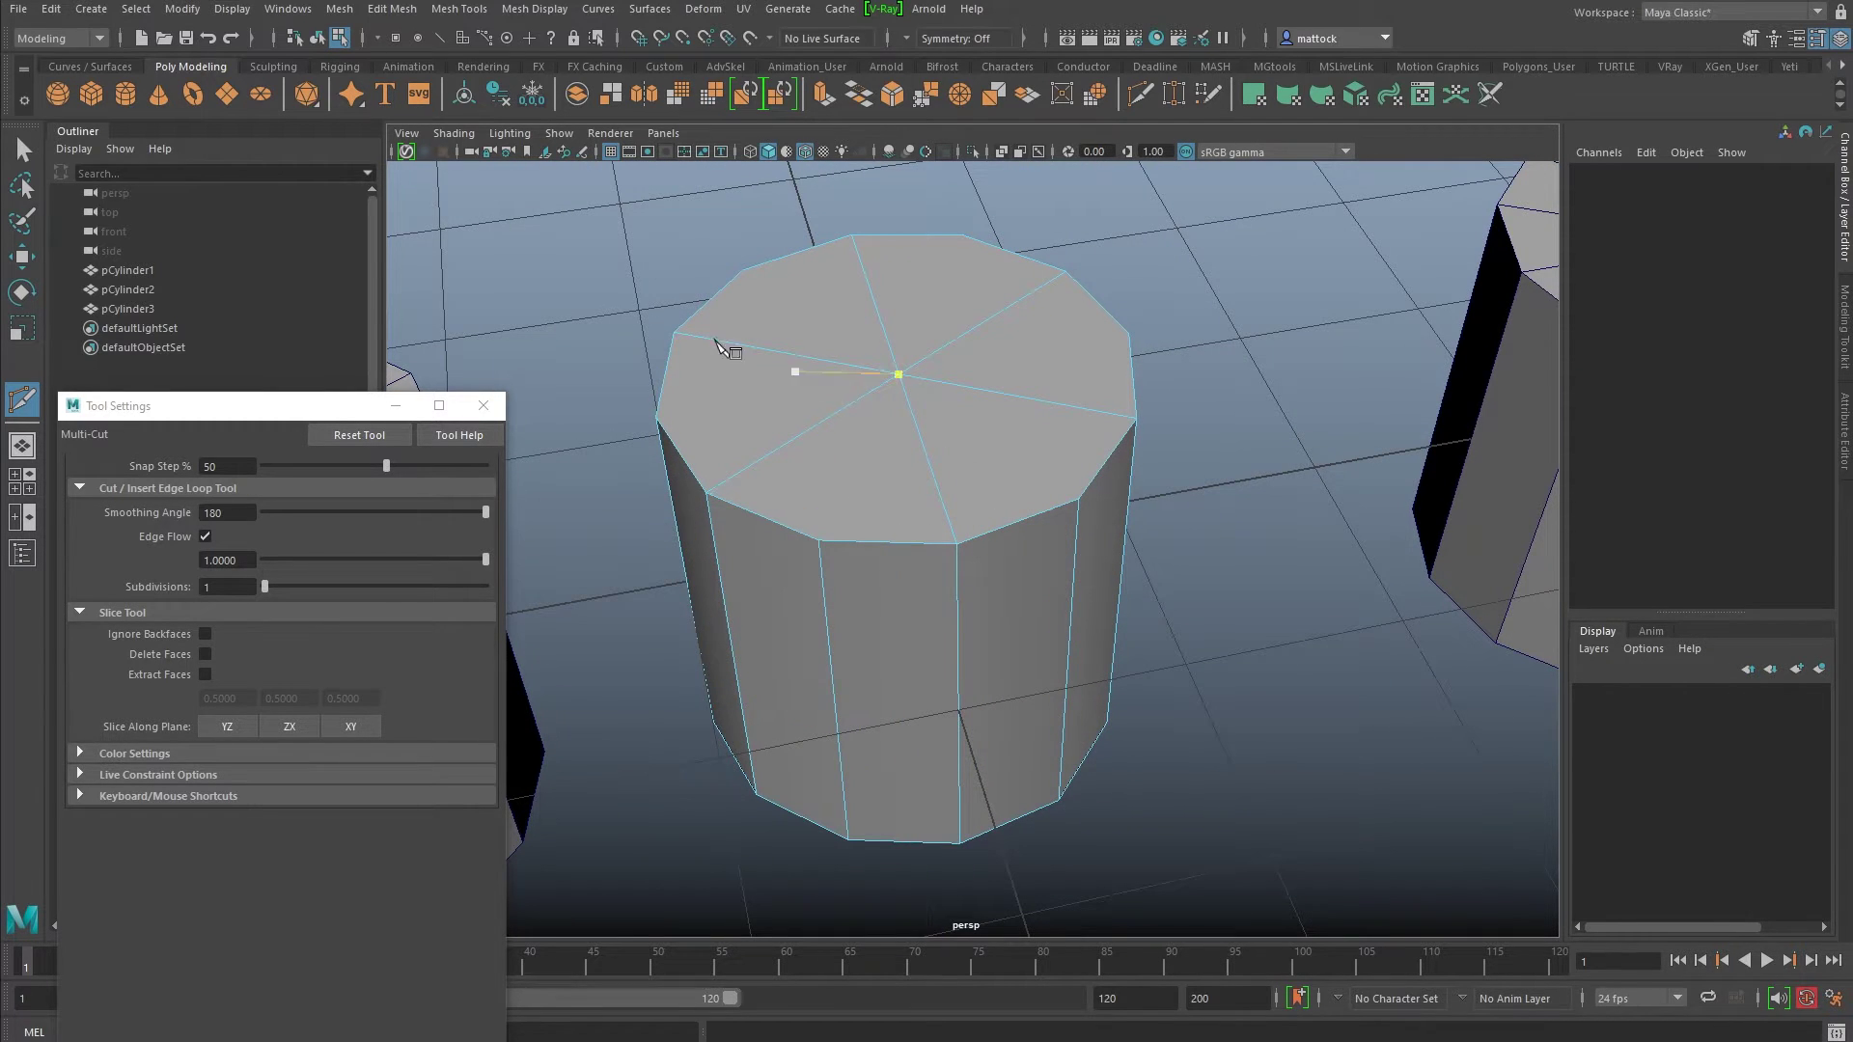
left_click(21, 146)
scroll(939, 438, "down", 5)
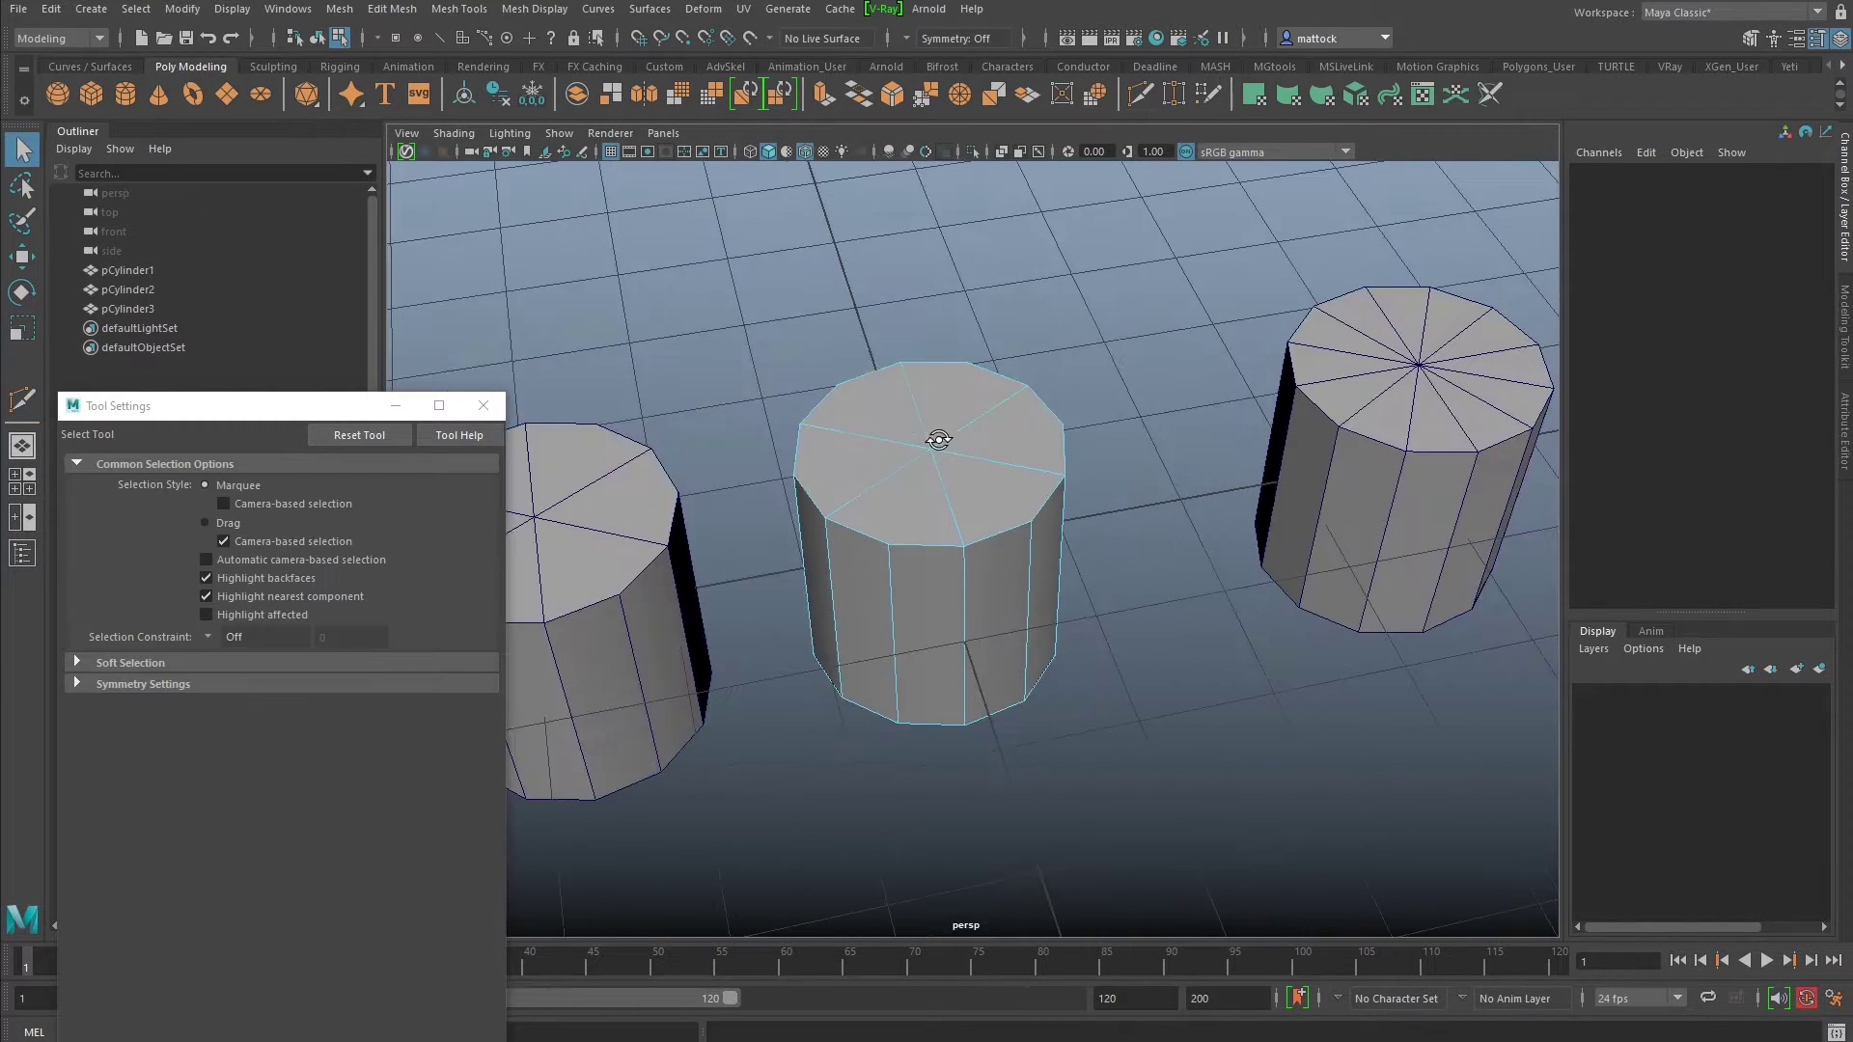
left_click_drag(939, 438, 991, 431, "alt")
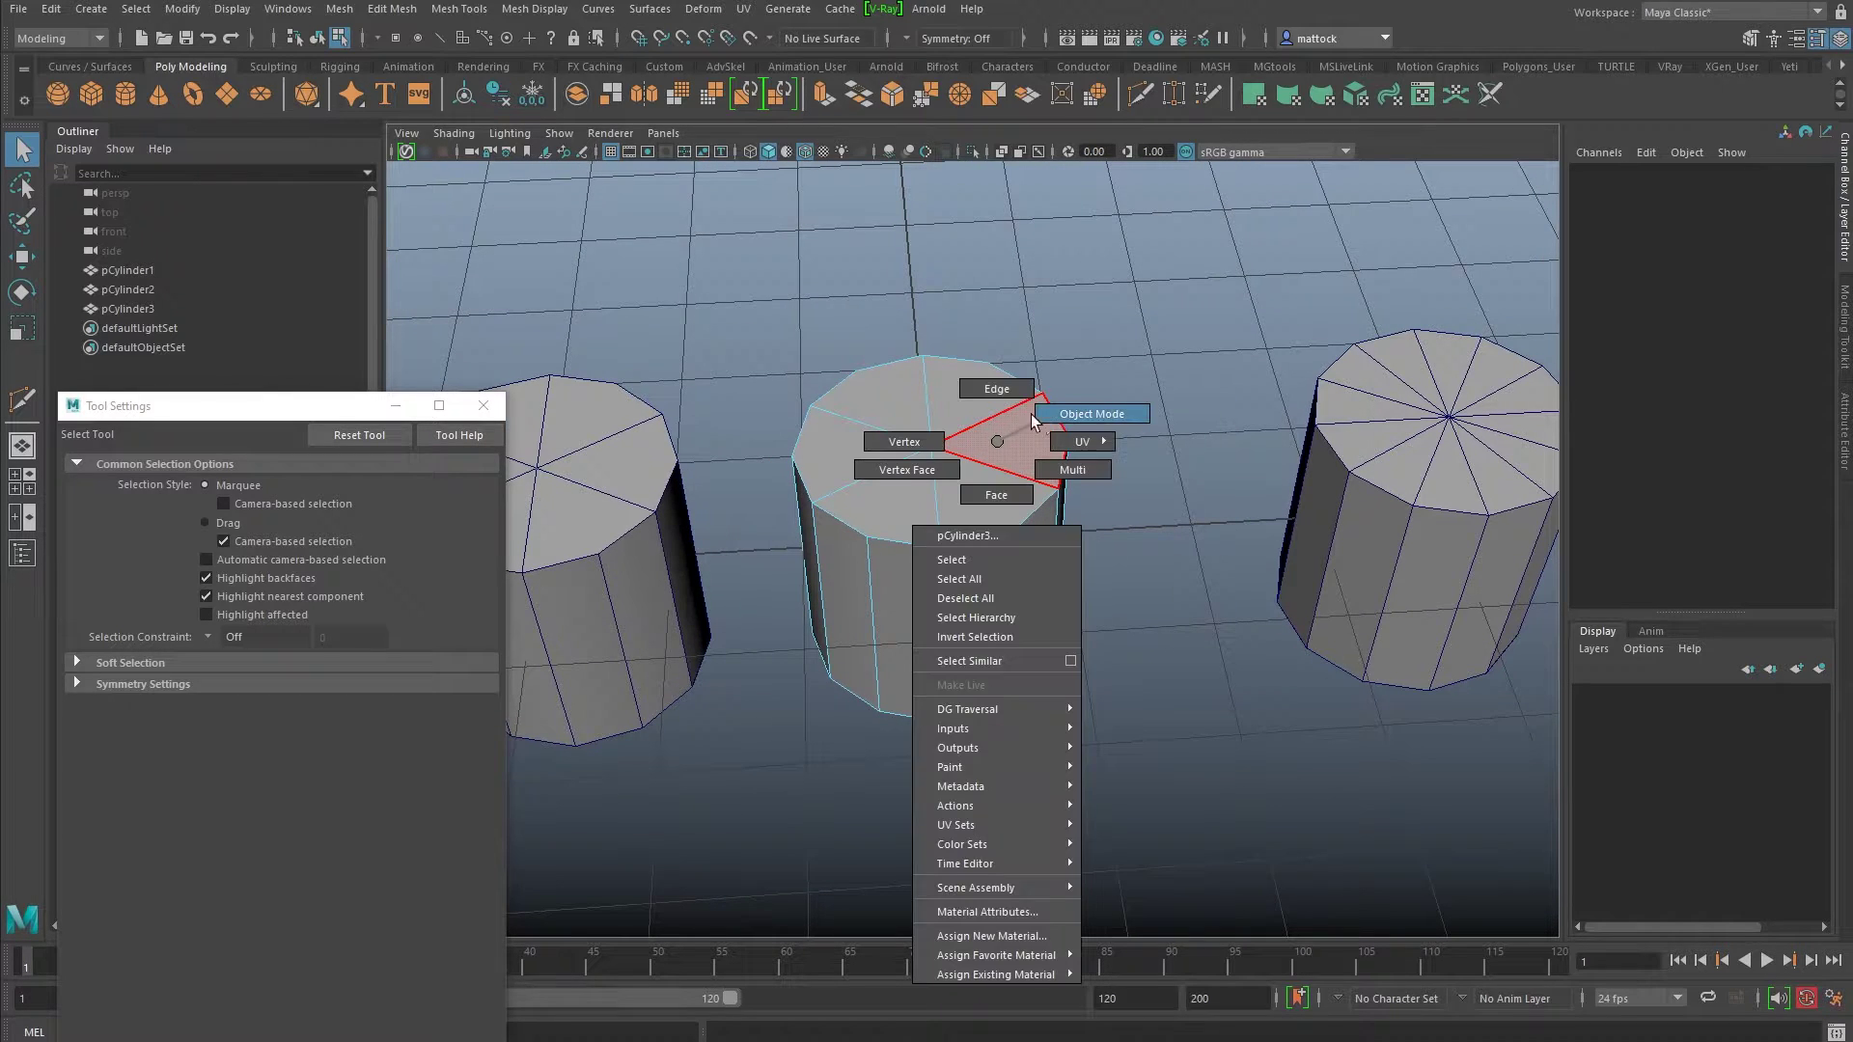
key("F8")
Step: Move the first cylinder farther away from the third cylinder along Z
left_click(629, 494)
key("w")
left_click_drag(534, 565, 337, 576)
middle_click_drag(1076, 501, 1073, 521, "alt")
Step: Set the second cylinder's Translate Z to 0 so it overlaps the third cylinder for comparison
left_click_drag(1074, 521, 1069, 502, "alt")
left_click_drag(1253, 325, 1371, 420)
left_click(1803, 219)
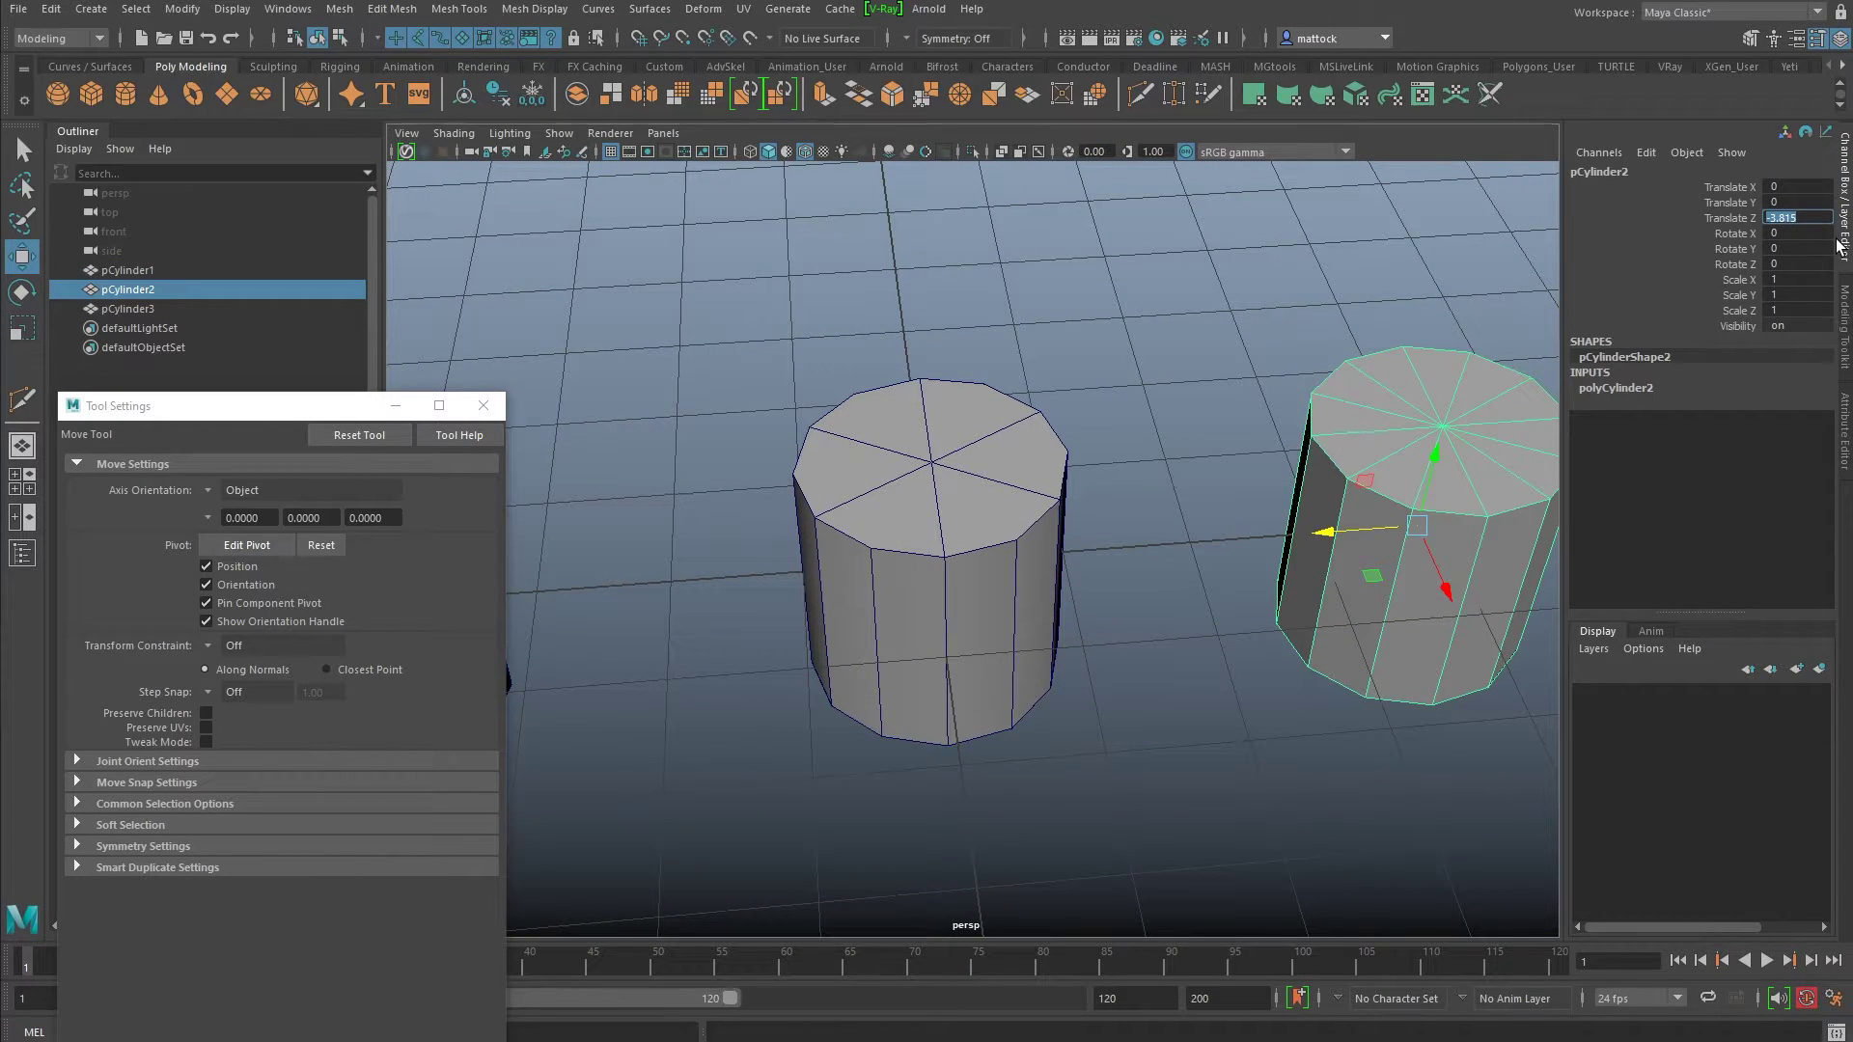
key("Return")
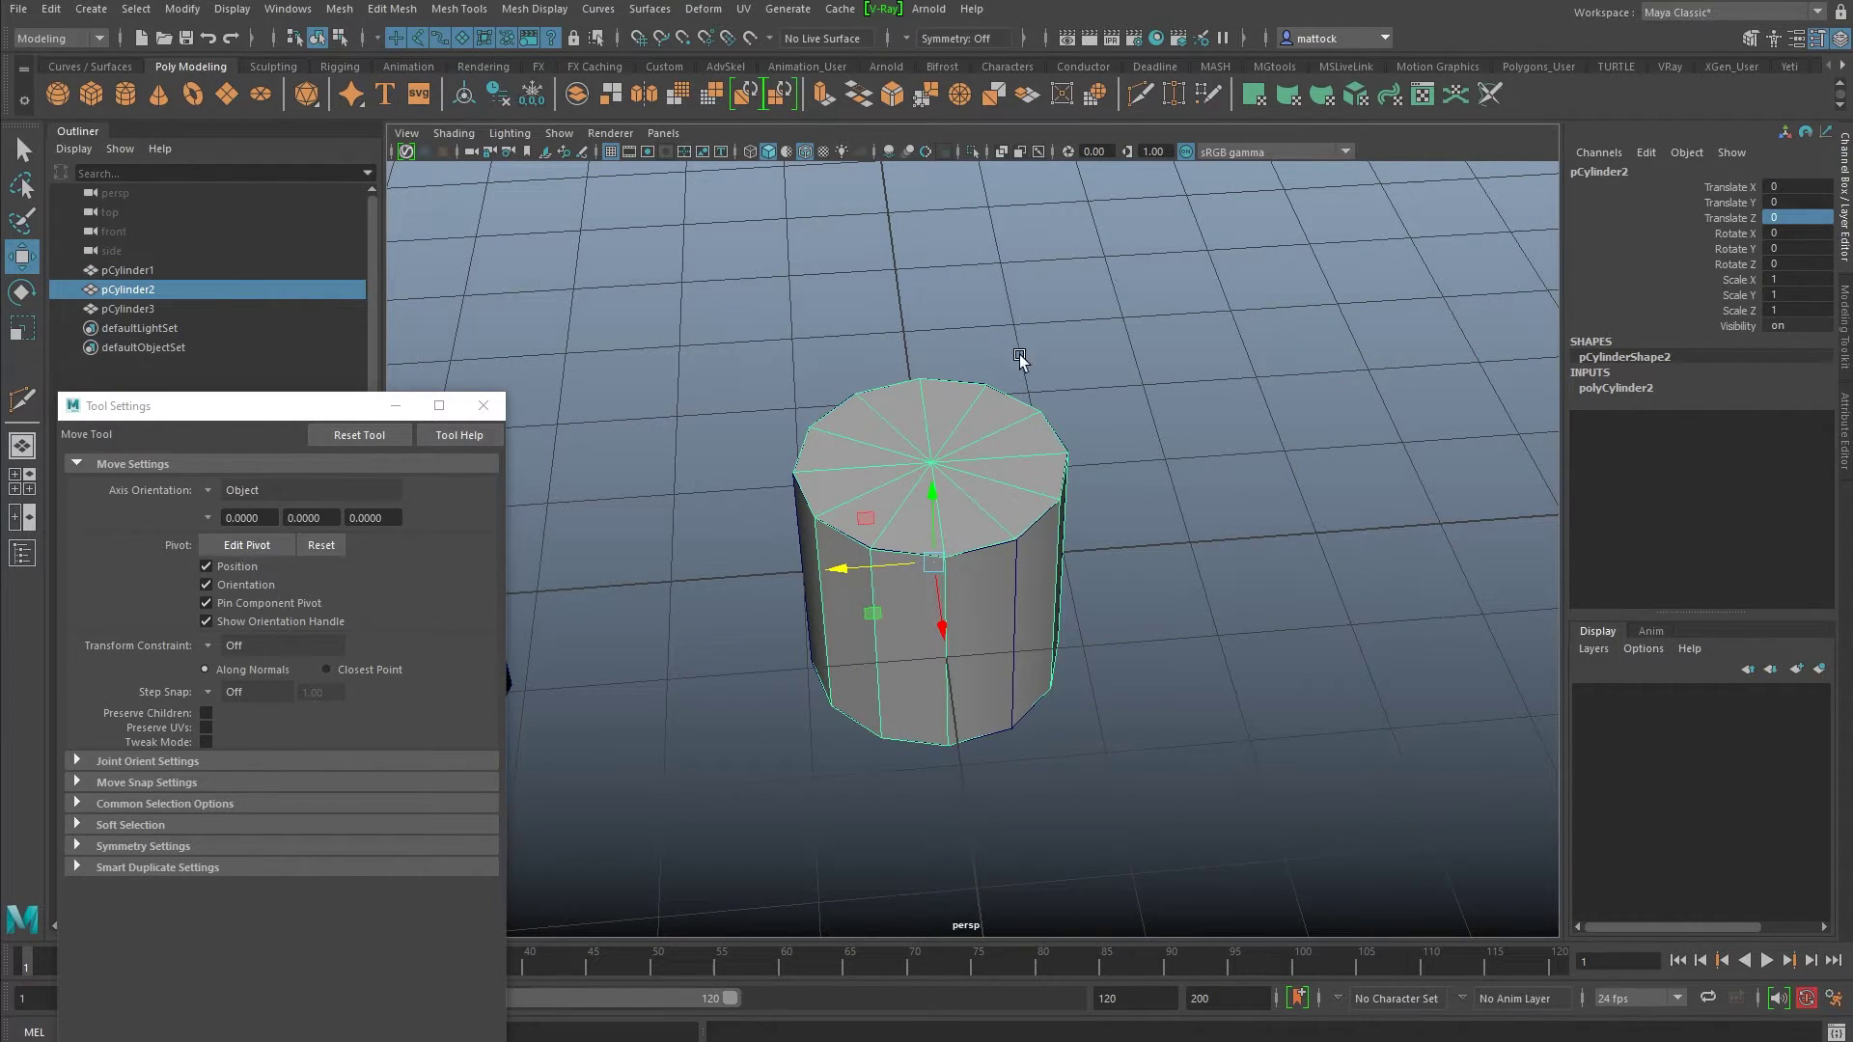
right_click_drag(756, 394, 912, 430, "alt")
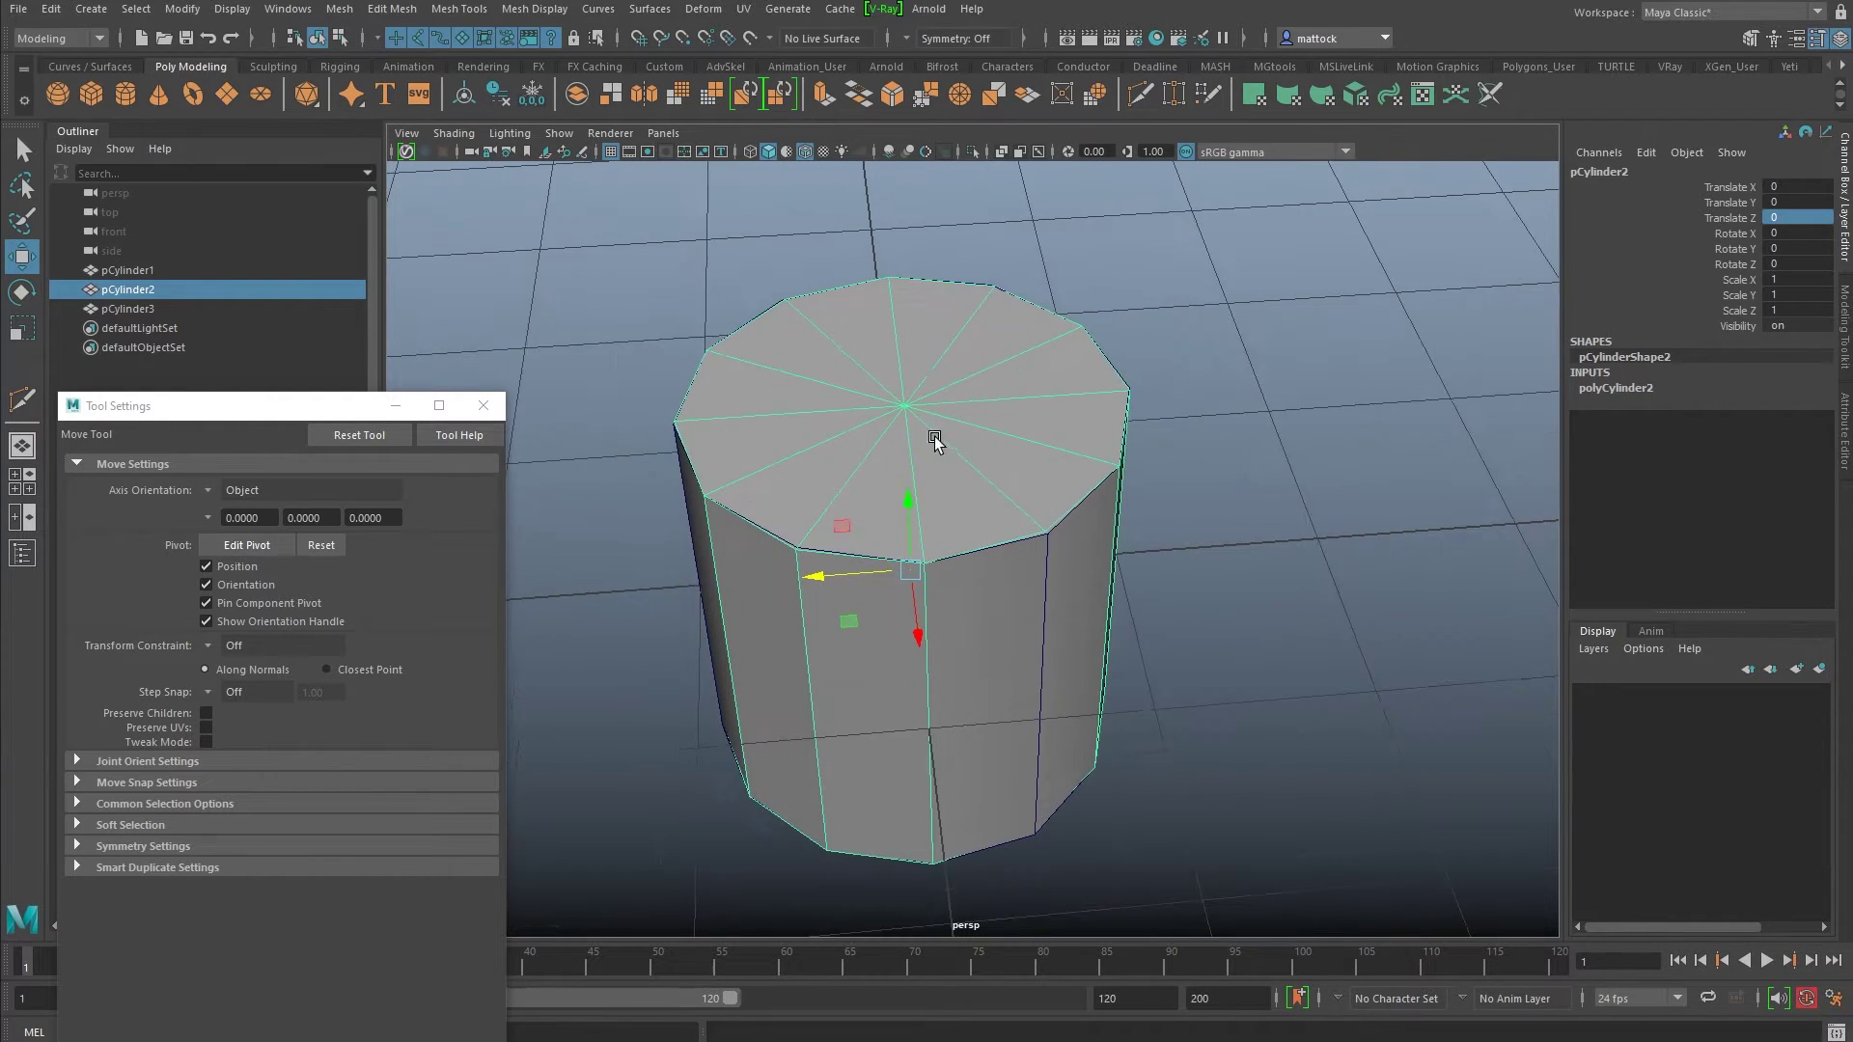
Step: Compare the outlines and corner vertices of the overlapping second and third cylinders from above, up close
left_click_drag(910, 347, 921, 479, "alt")
right_click_drag(778, 425, 873, 405, "alt")
middle_click_drag(867, 390, 889, 496, "alt")
mouse_move(889, 495)
left_mouse_down("alt")
mouse_move(872, 503)
mouse_move(880, 491)
left_mouse_up("alt")
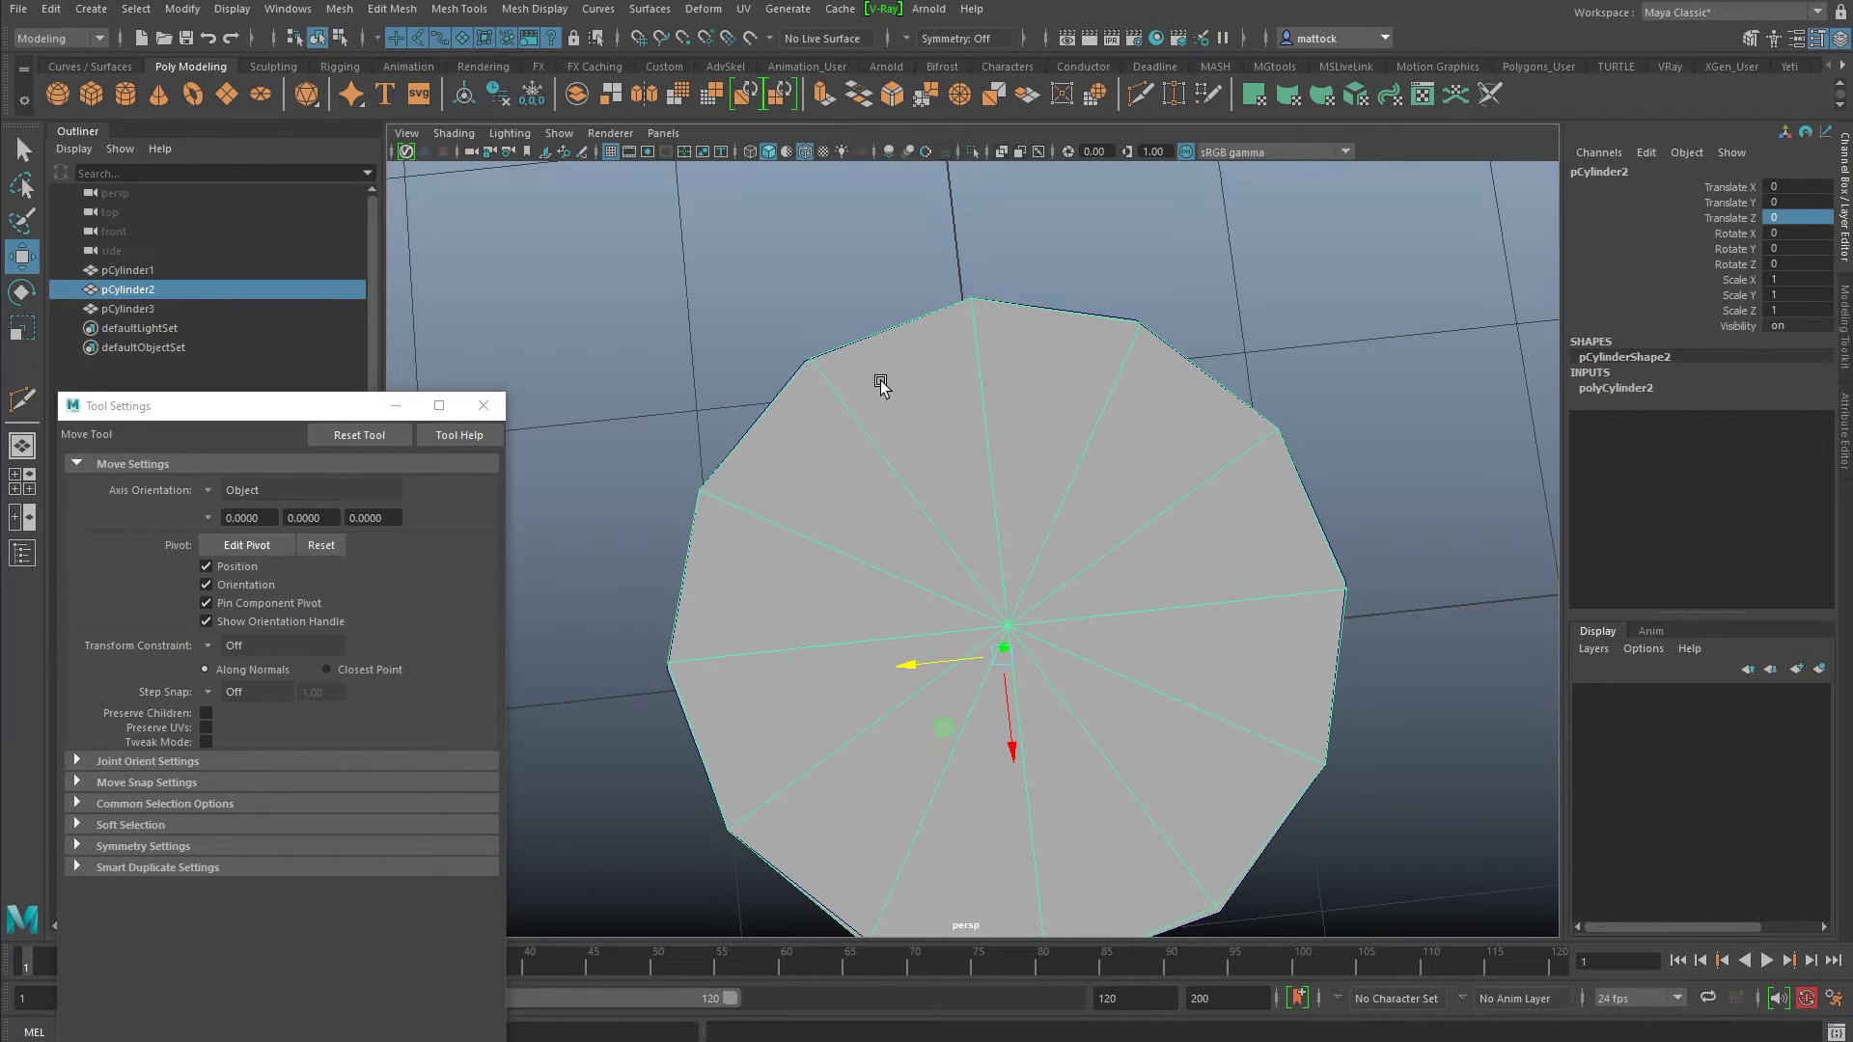
key("space")
key("space")
scroll(850, 343, "up", 3)
scroll(814, 356, "up", 10)
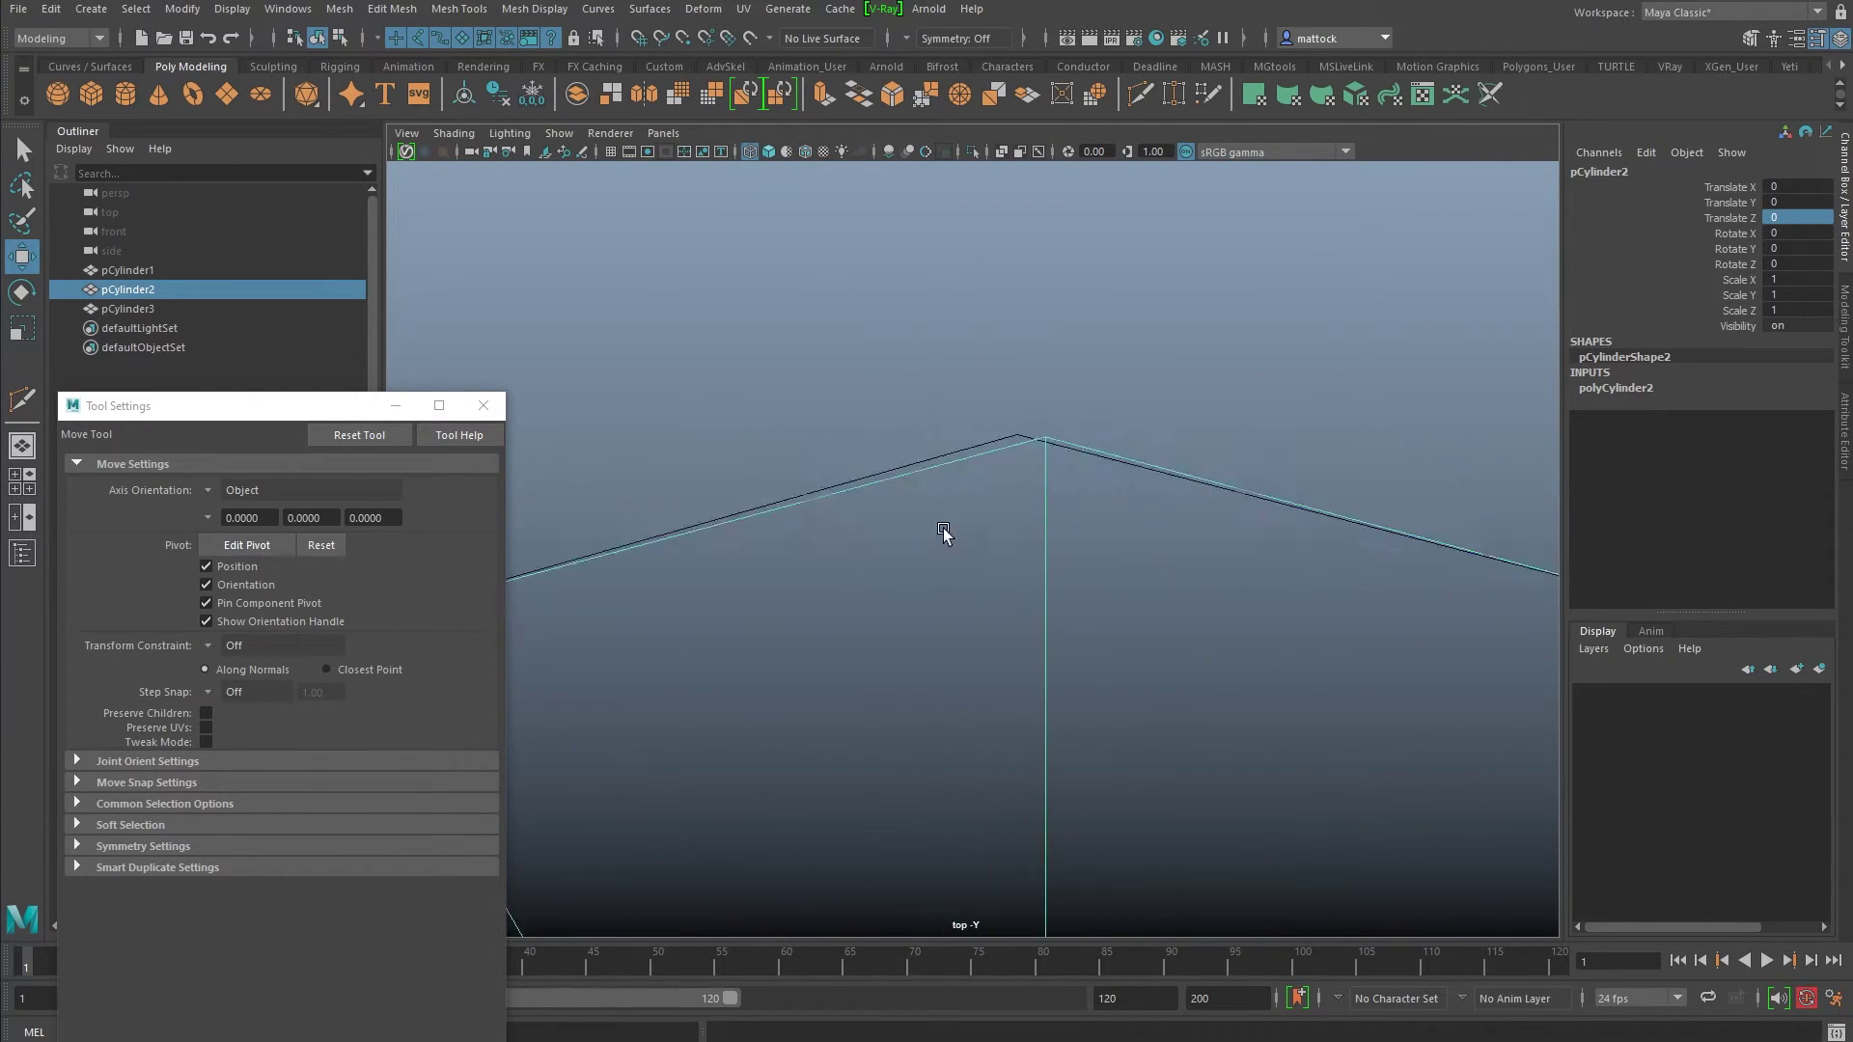
scroll(796, 470, "up", 3)
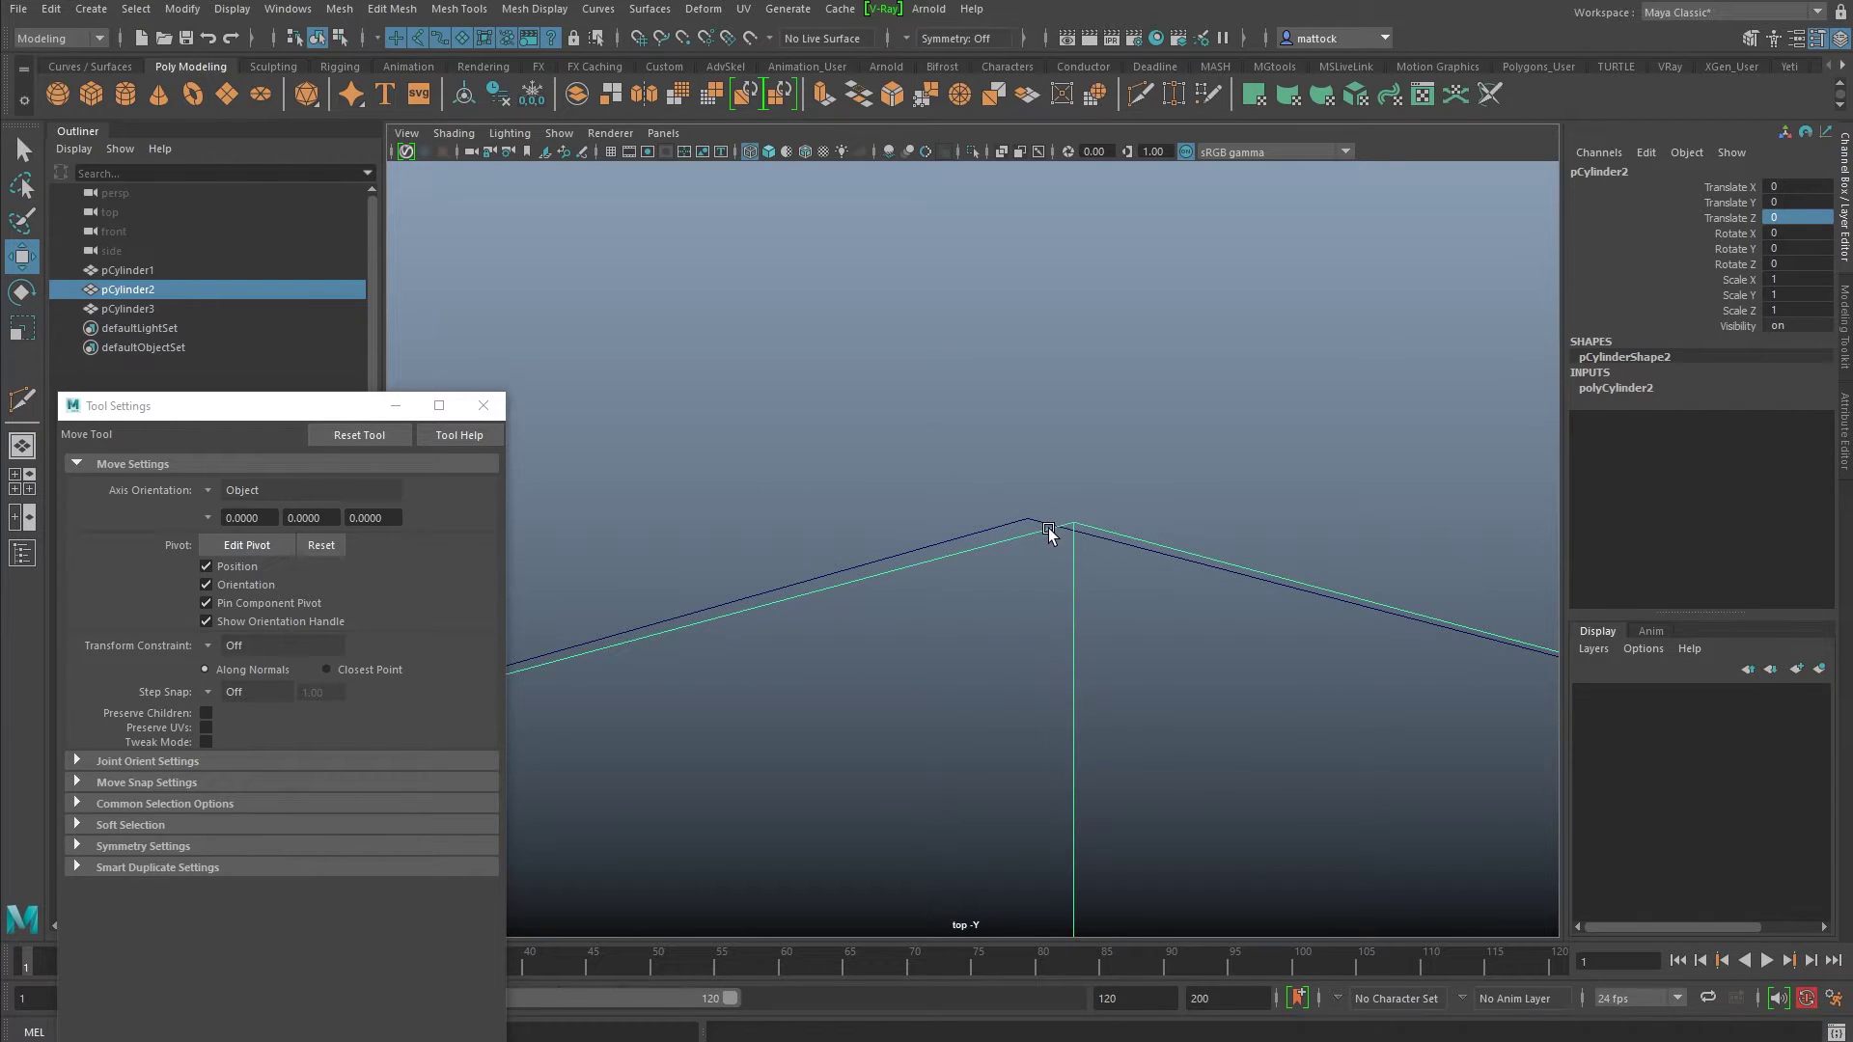
scroll(1187, 536, "down", 5)
scroll(850, 493, "up", 5)
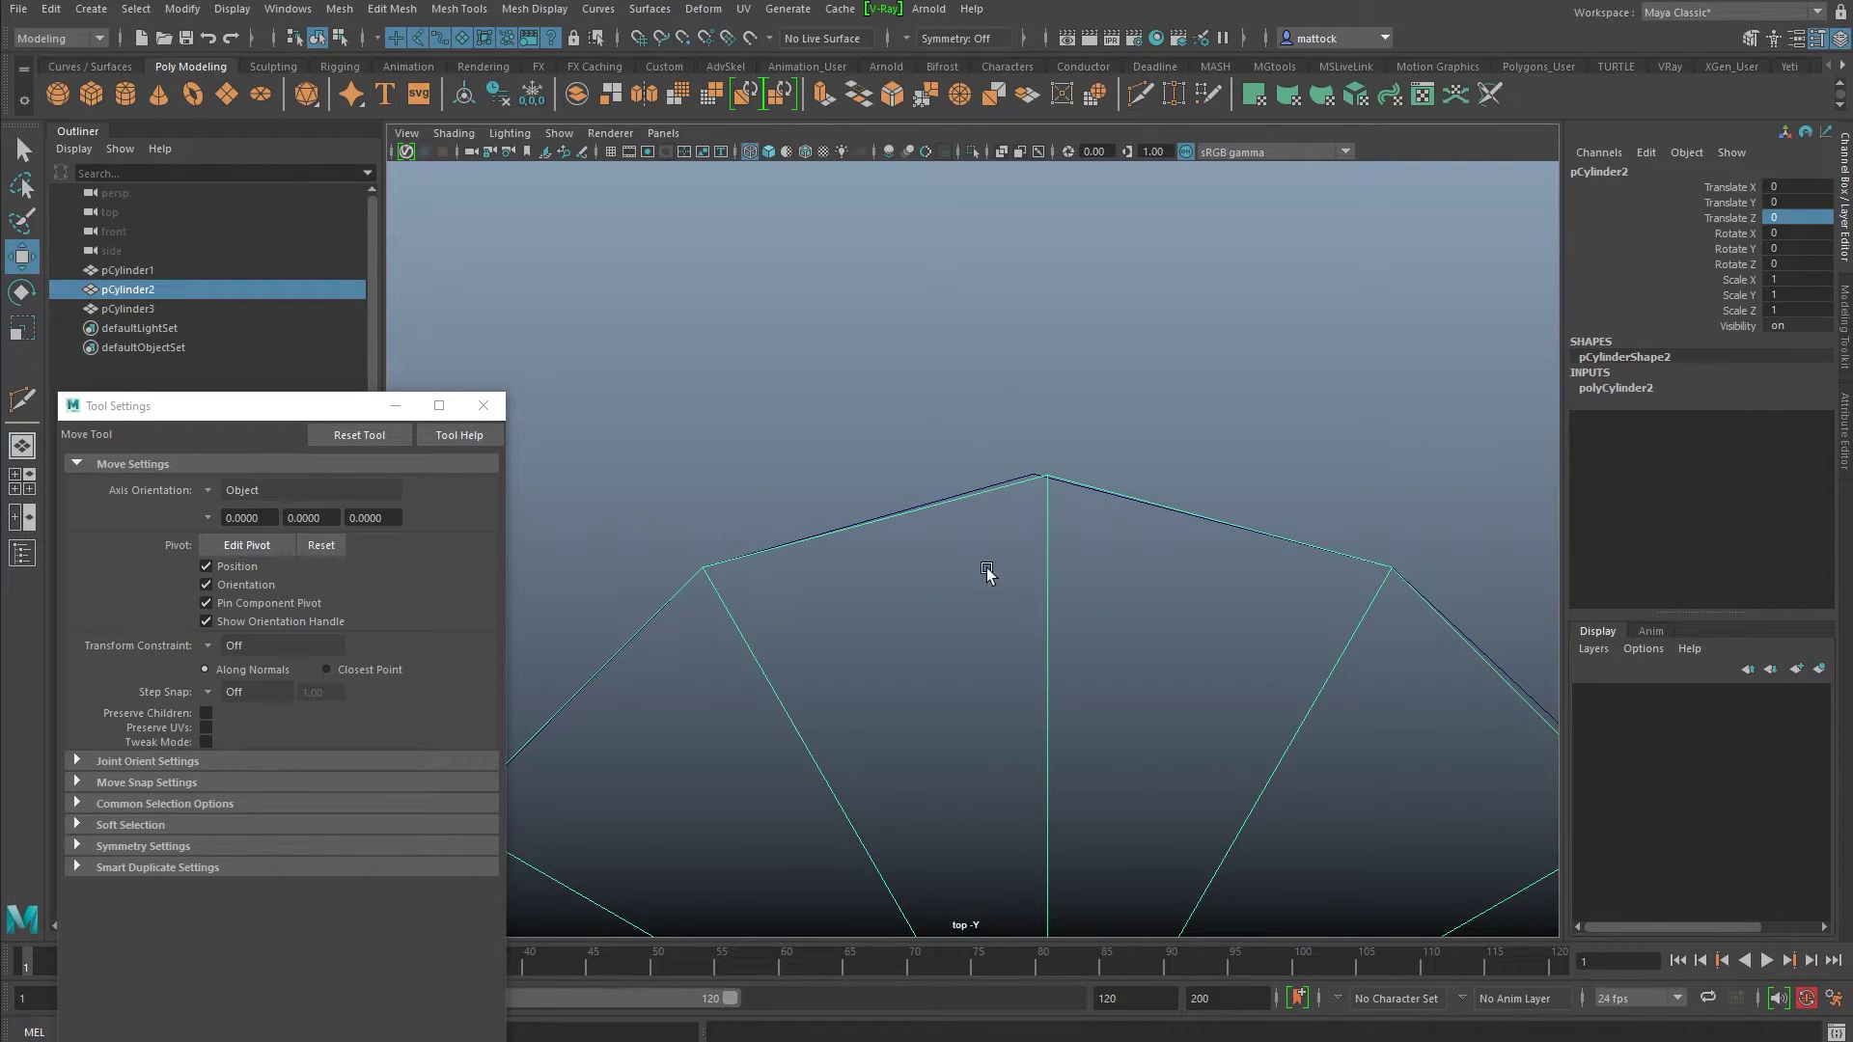
middle_click_drag(952, 647, 1116, 496, "alt")
middle_click_drag(853, 557, 979, 501, "alt")
middle_click_drag(902, 641, 978, 359, "alt")
middle_click_drag(847, 585, 853, 417, "alt")
middle_click_drag(896, 712, 846, 387, "alt")
right_click_drag(734, 554, 990, 574, "alt")
right_click_drag(662, 599, 967, 640, "alt")
middle_click_drag(1056, 739, 1363, 448, "alt")
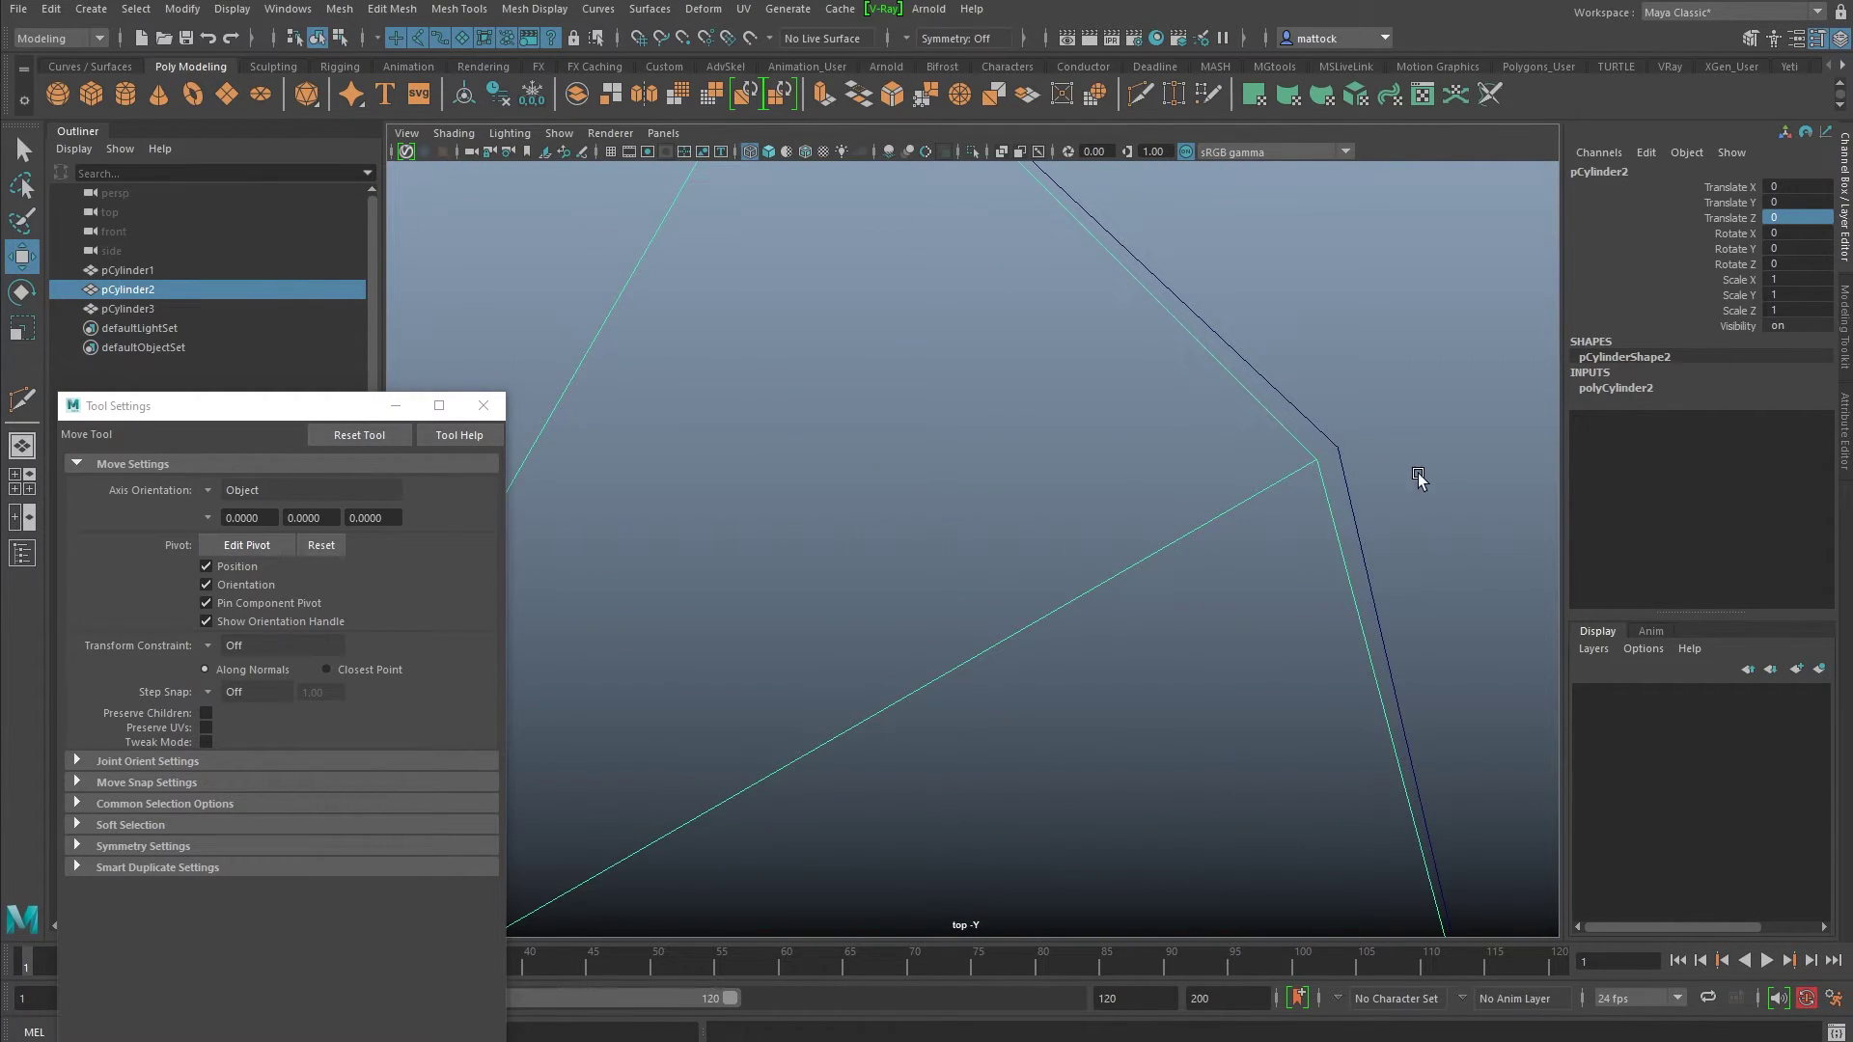
scroll(1162, 538, "down", 10)
Step: Move the third cylinder out of the second one along Z, to a Translate Z of about -4.12
key("space")
key("space")
left_click_drag(1195, 513, 1212, 431, "alt")
right_click_drag(1370, 452, 933, 473, "alt")
left_click_drag(932, 473, 1013, 487, "alt")
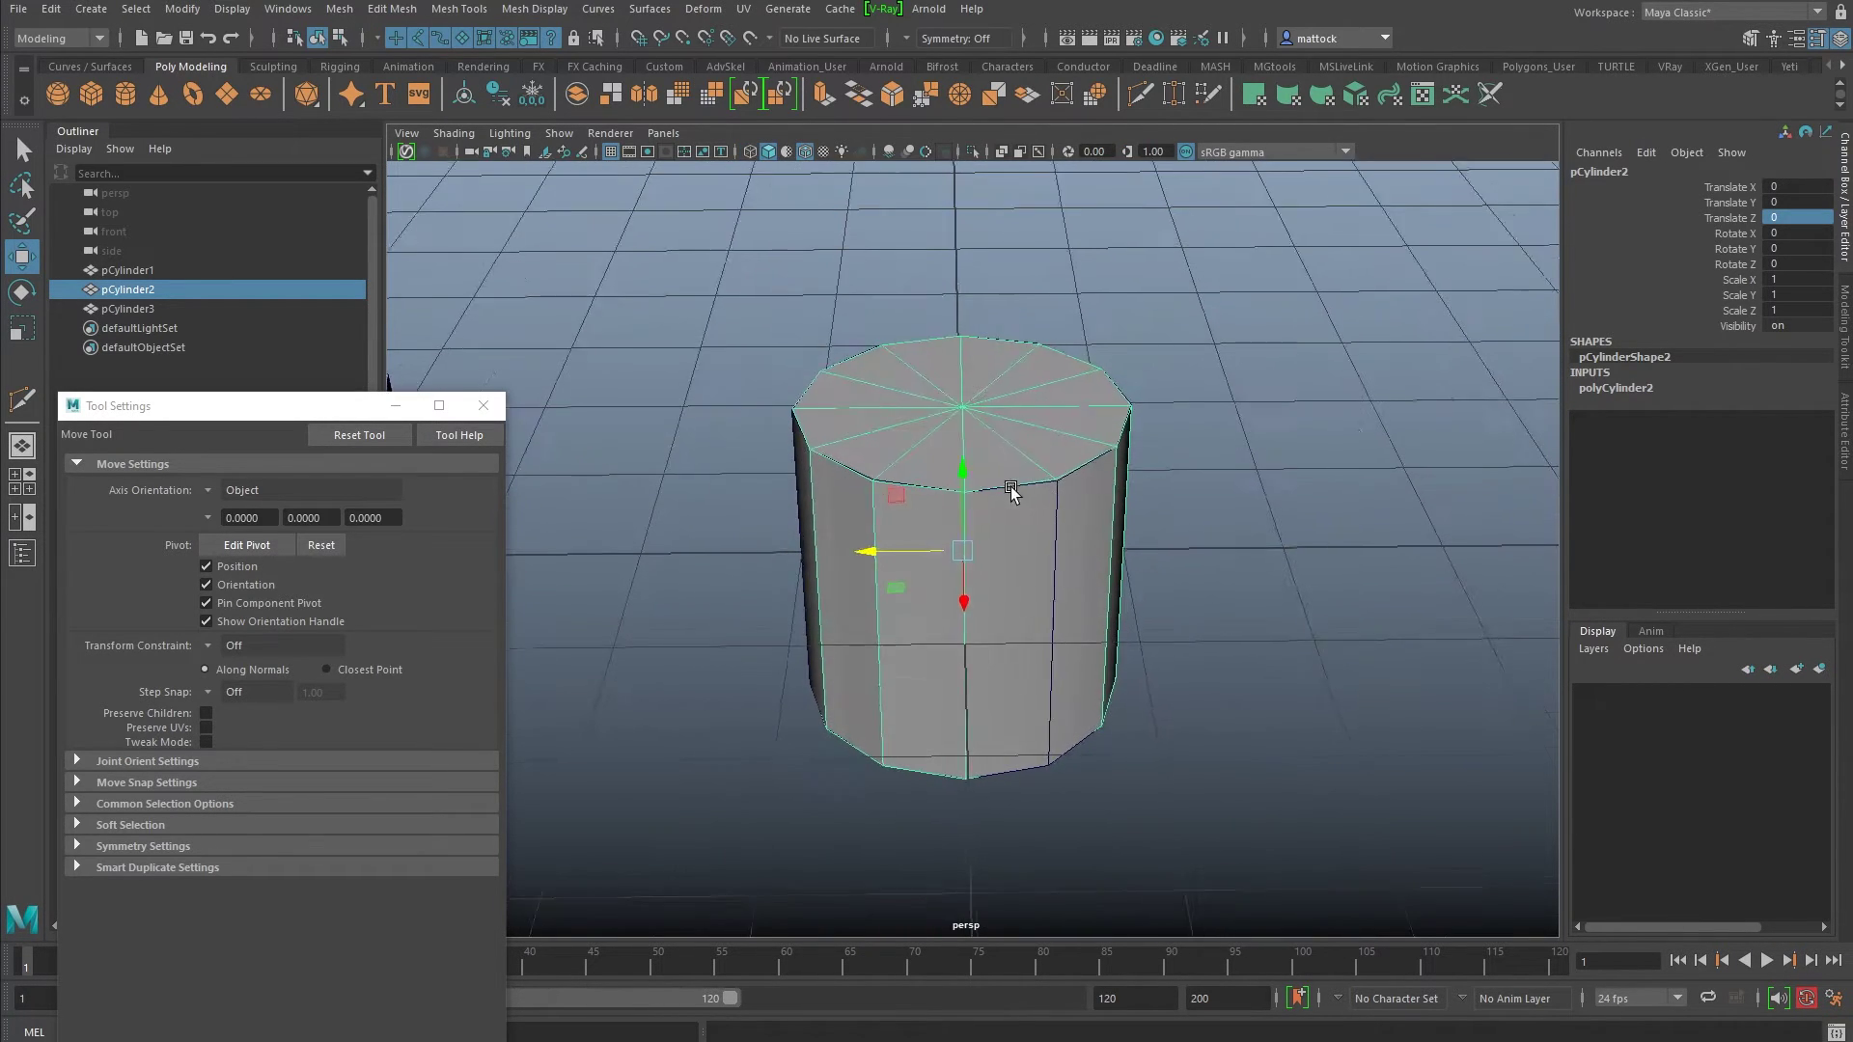
left_click(143, 307)
left_click_drag(907, 566, 1535, 536)
left_click_drag(1062, 508, 1023, 512, "alt")
Step: Inspect the second cylinder's construction inputs and vertical side edges in edge mode, and return to object mode
left_click_drag(1112, 454, 1059, 488)
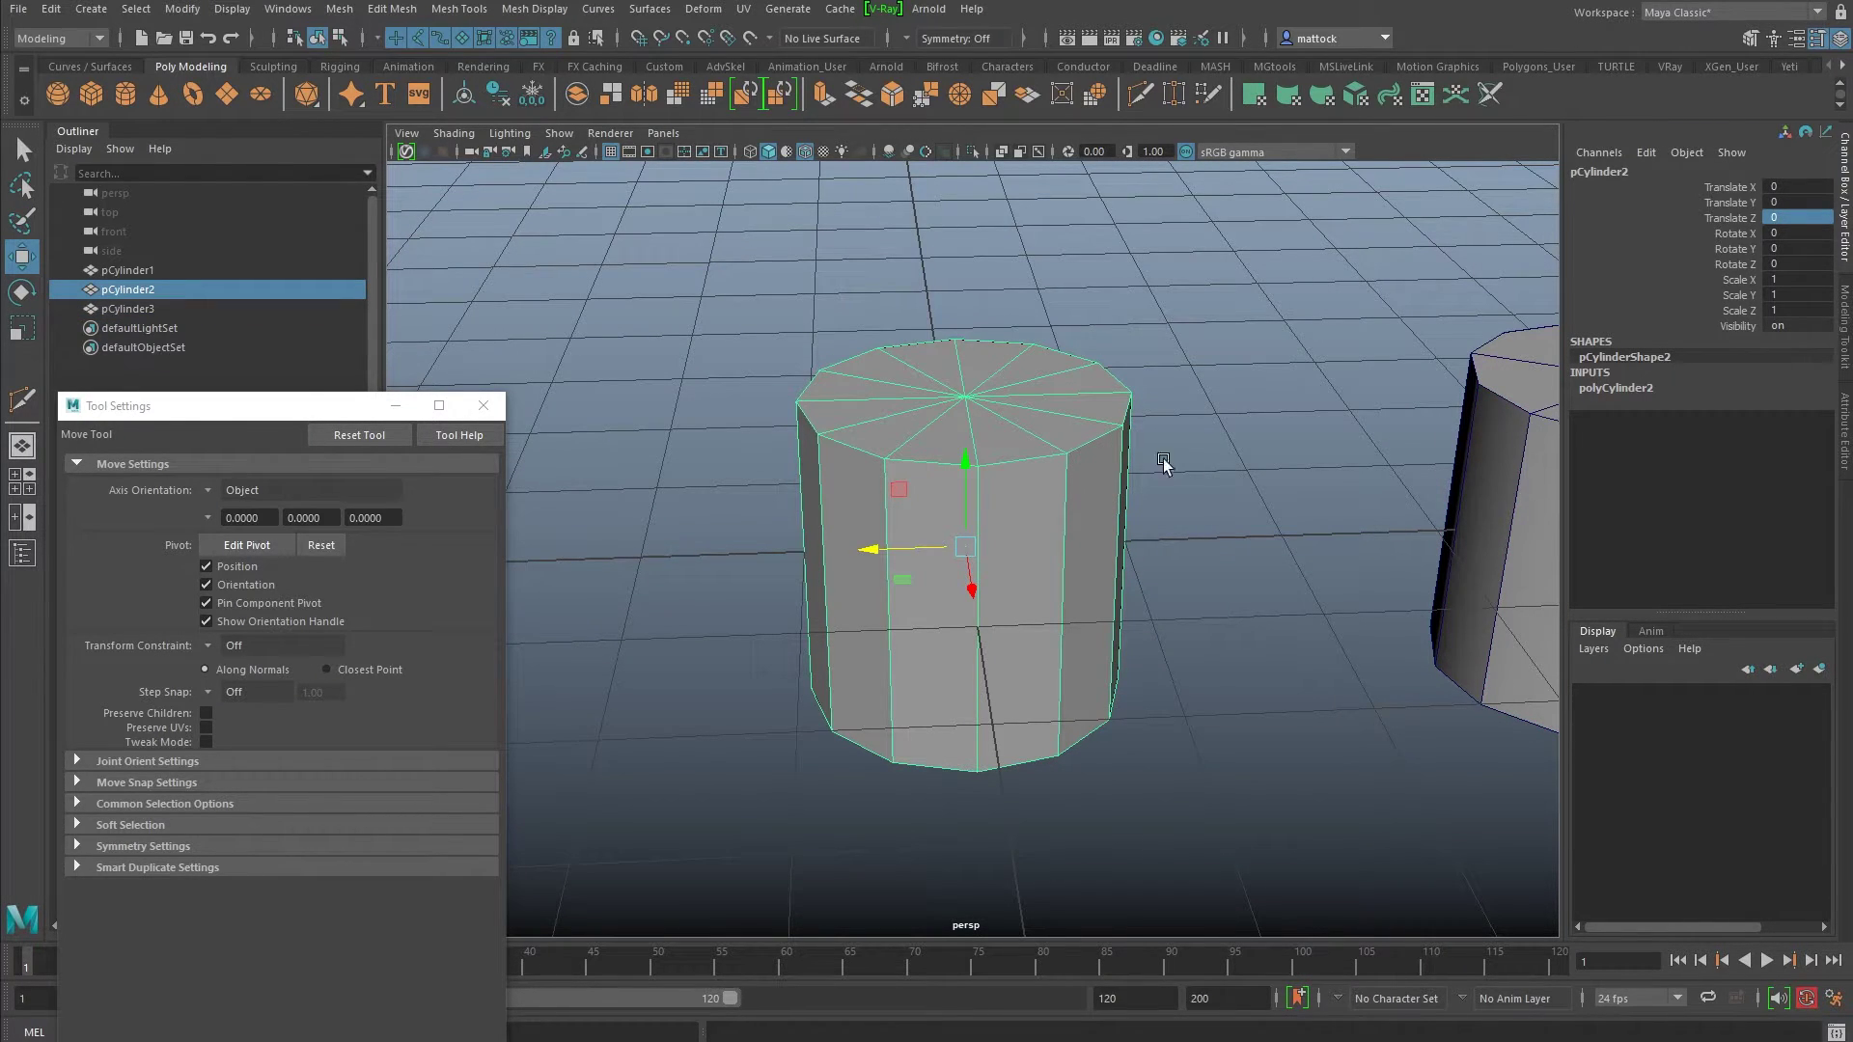
scroll(1120, 450, "up", 2)
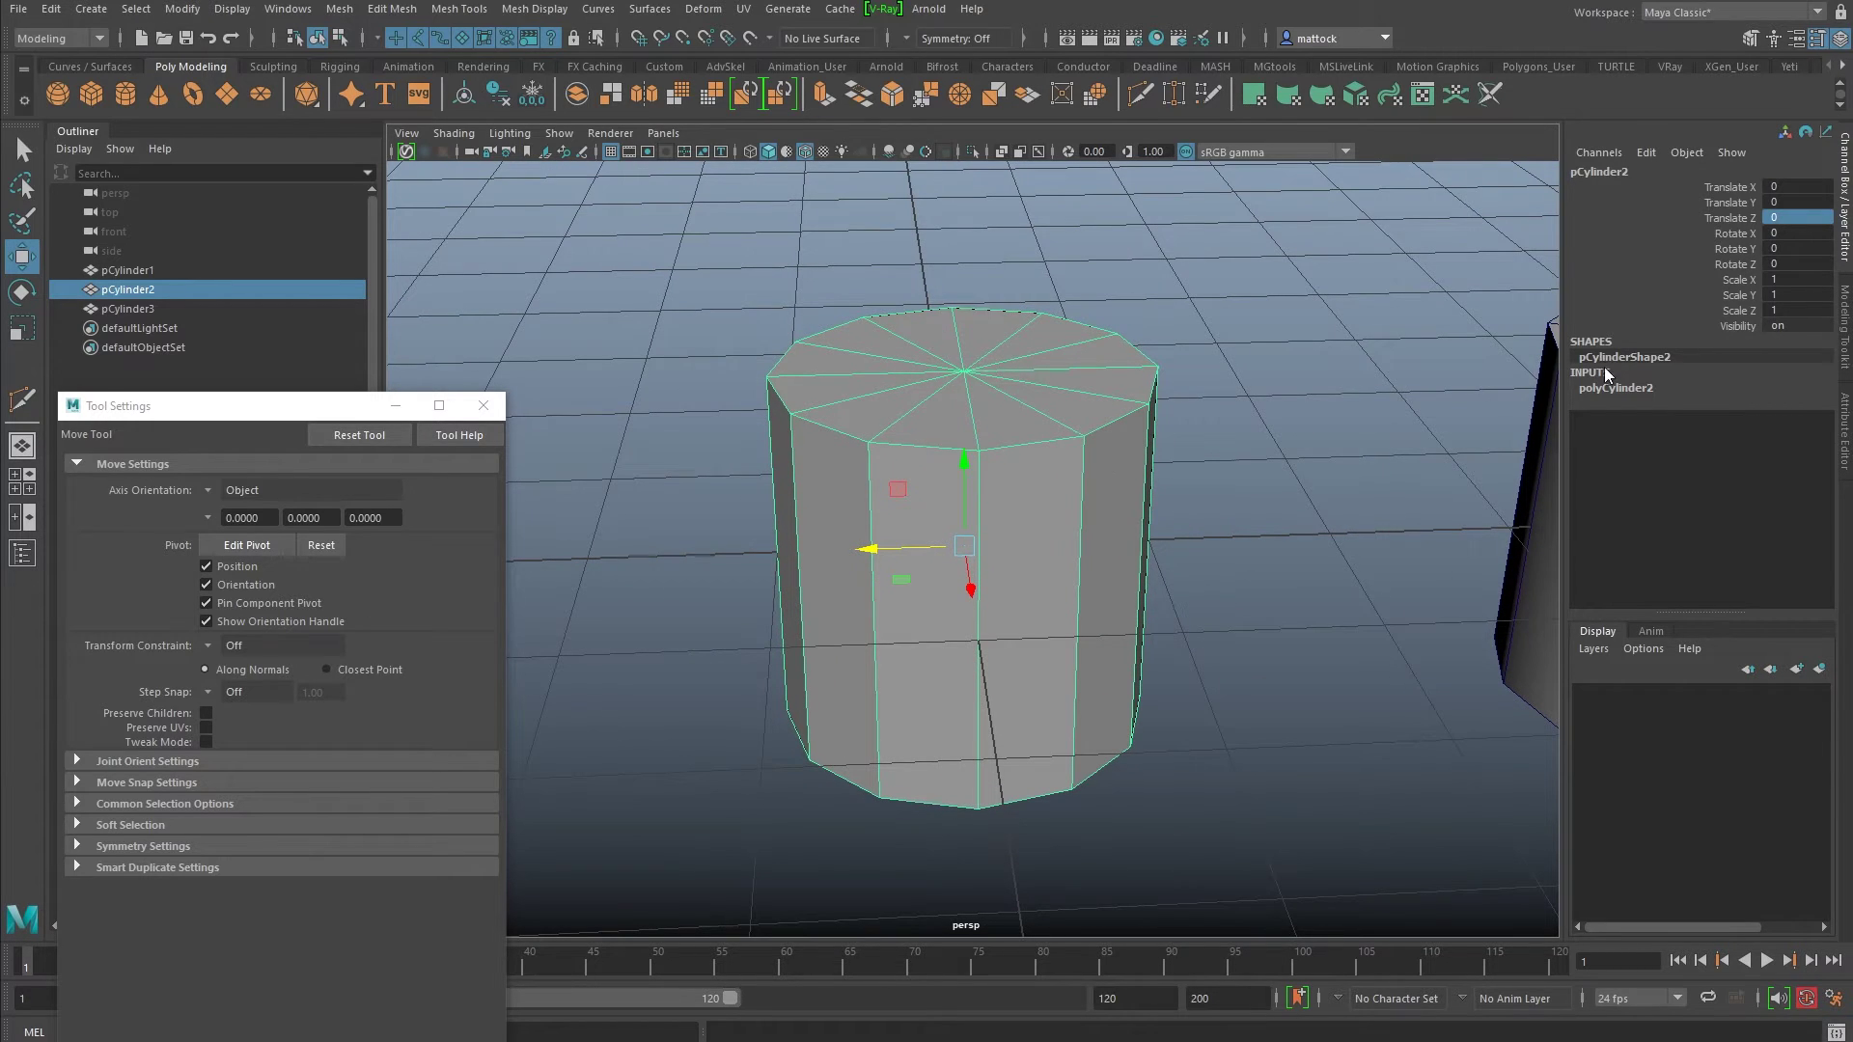
left_click(1635, 389)
left_click(1631, 358)
right_click(993, 509)
right_click(1042, 485)
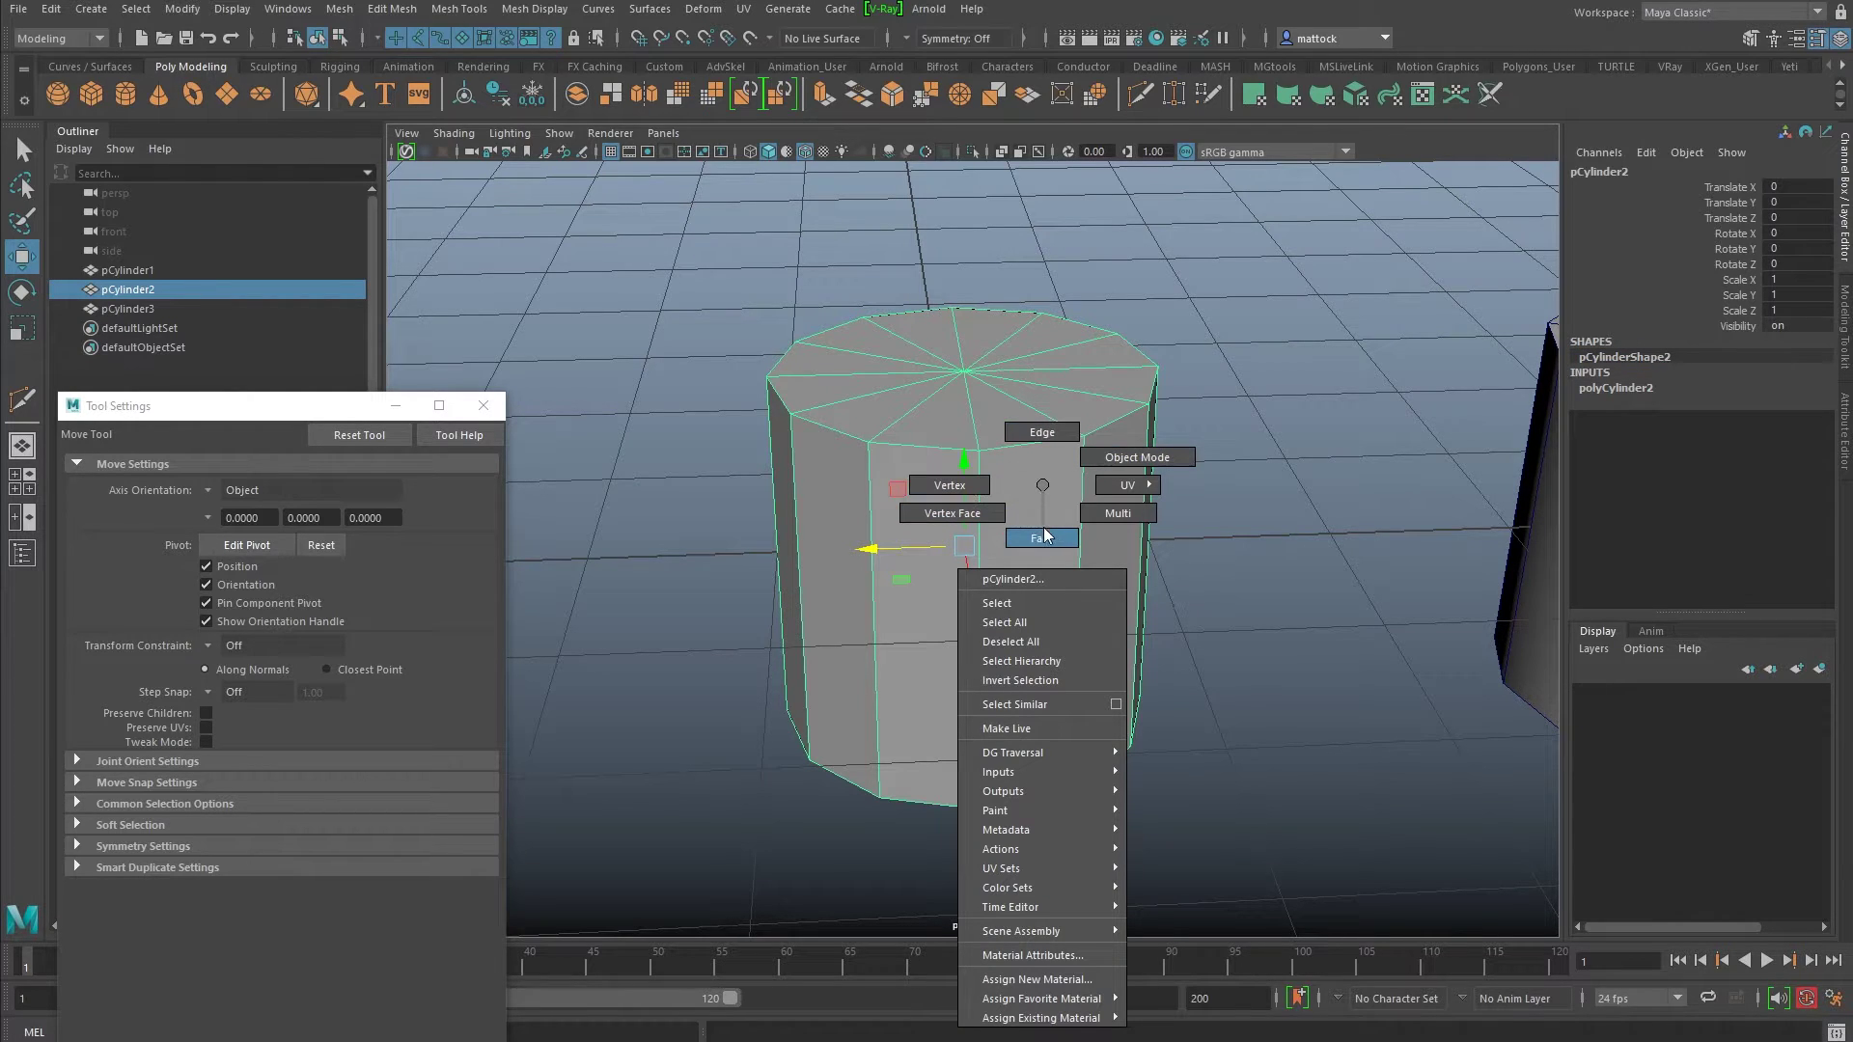
left_click(1042, 432)
left_click(983, 518)
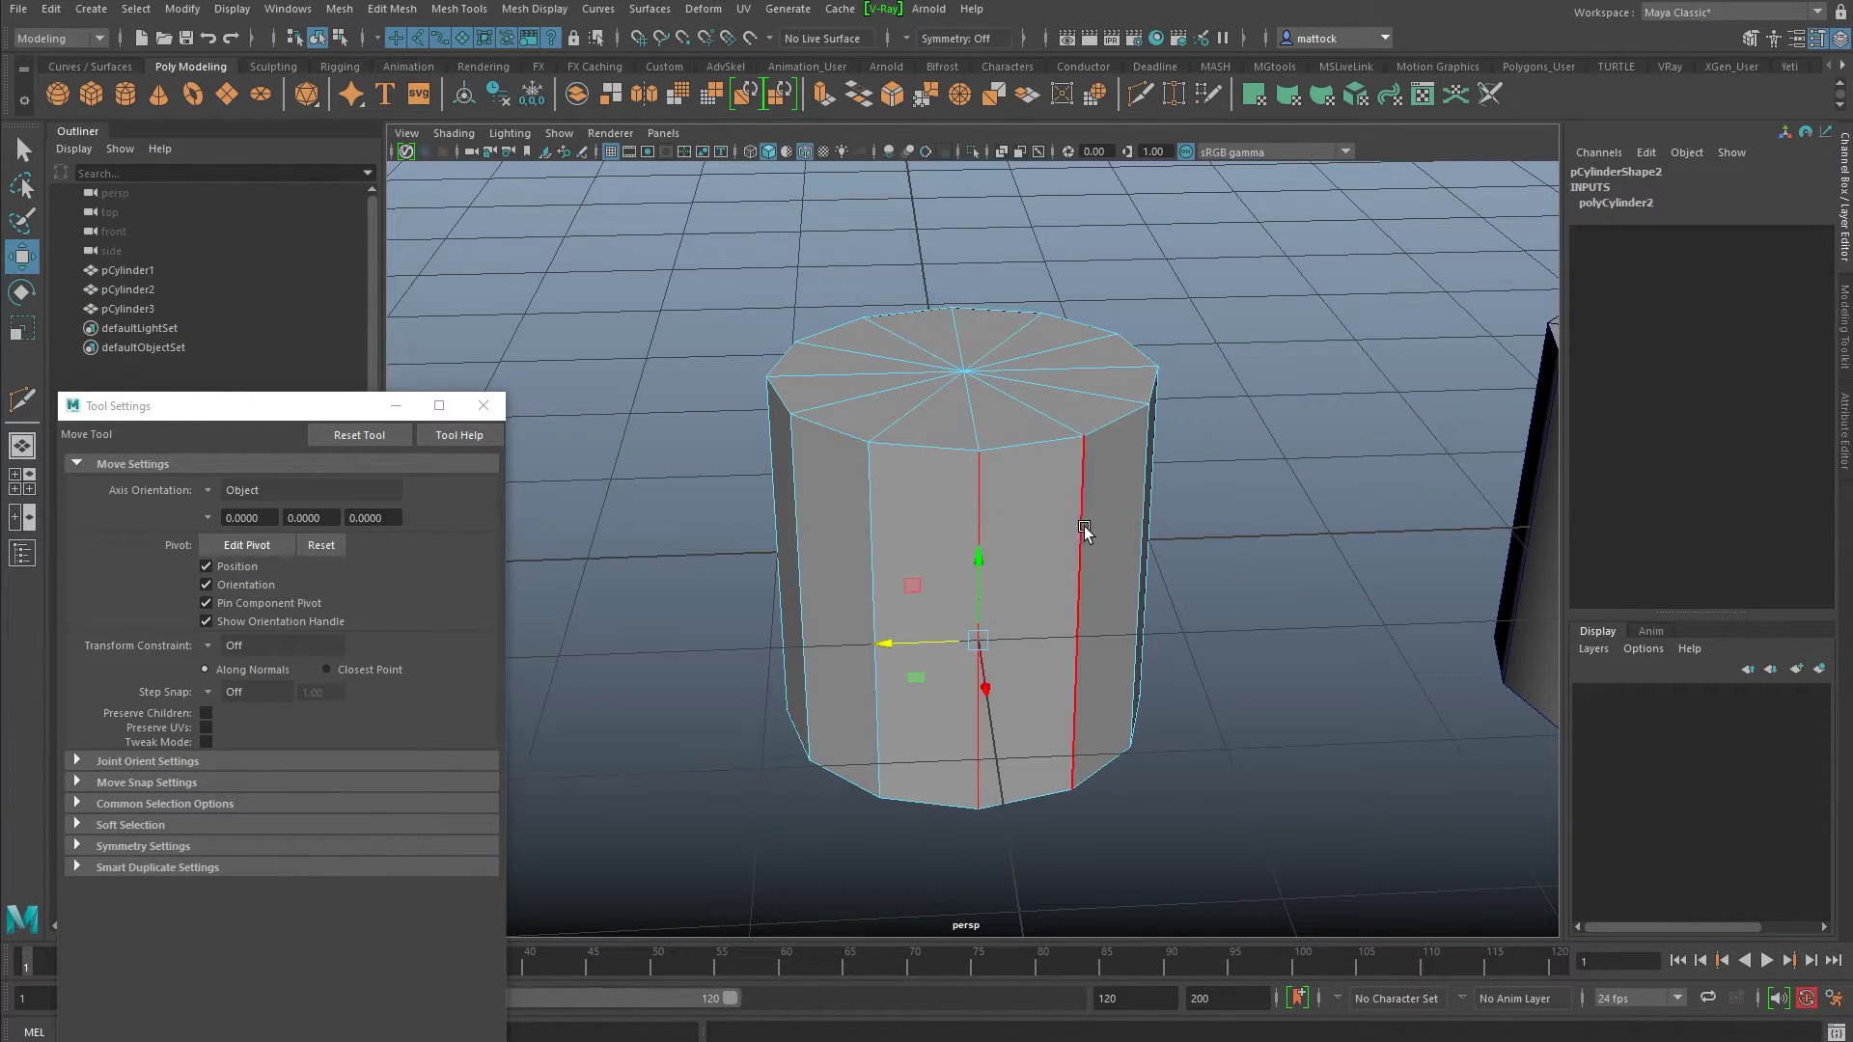
left_click_drag(1105, 521, 1011, 506, "alt")
right_click(1013, 486)
left_click(1081, 459)
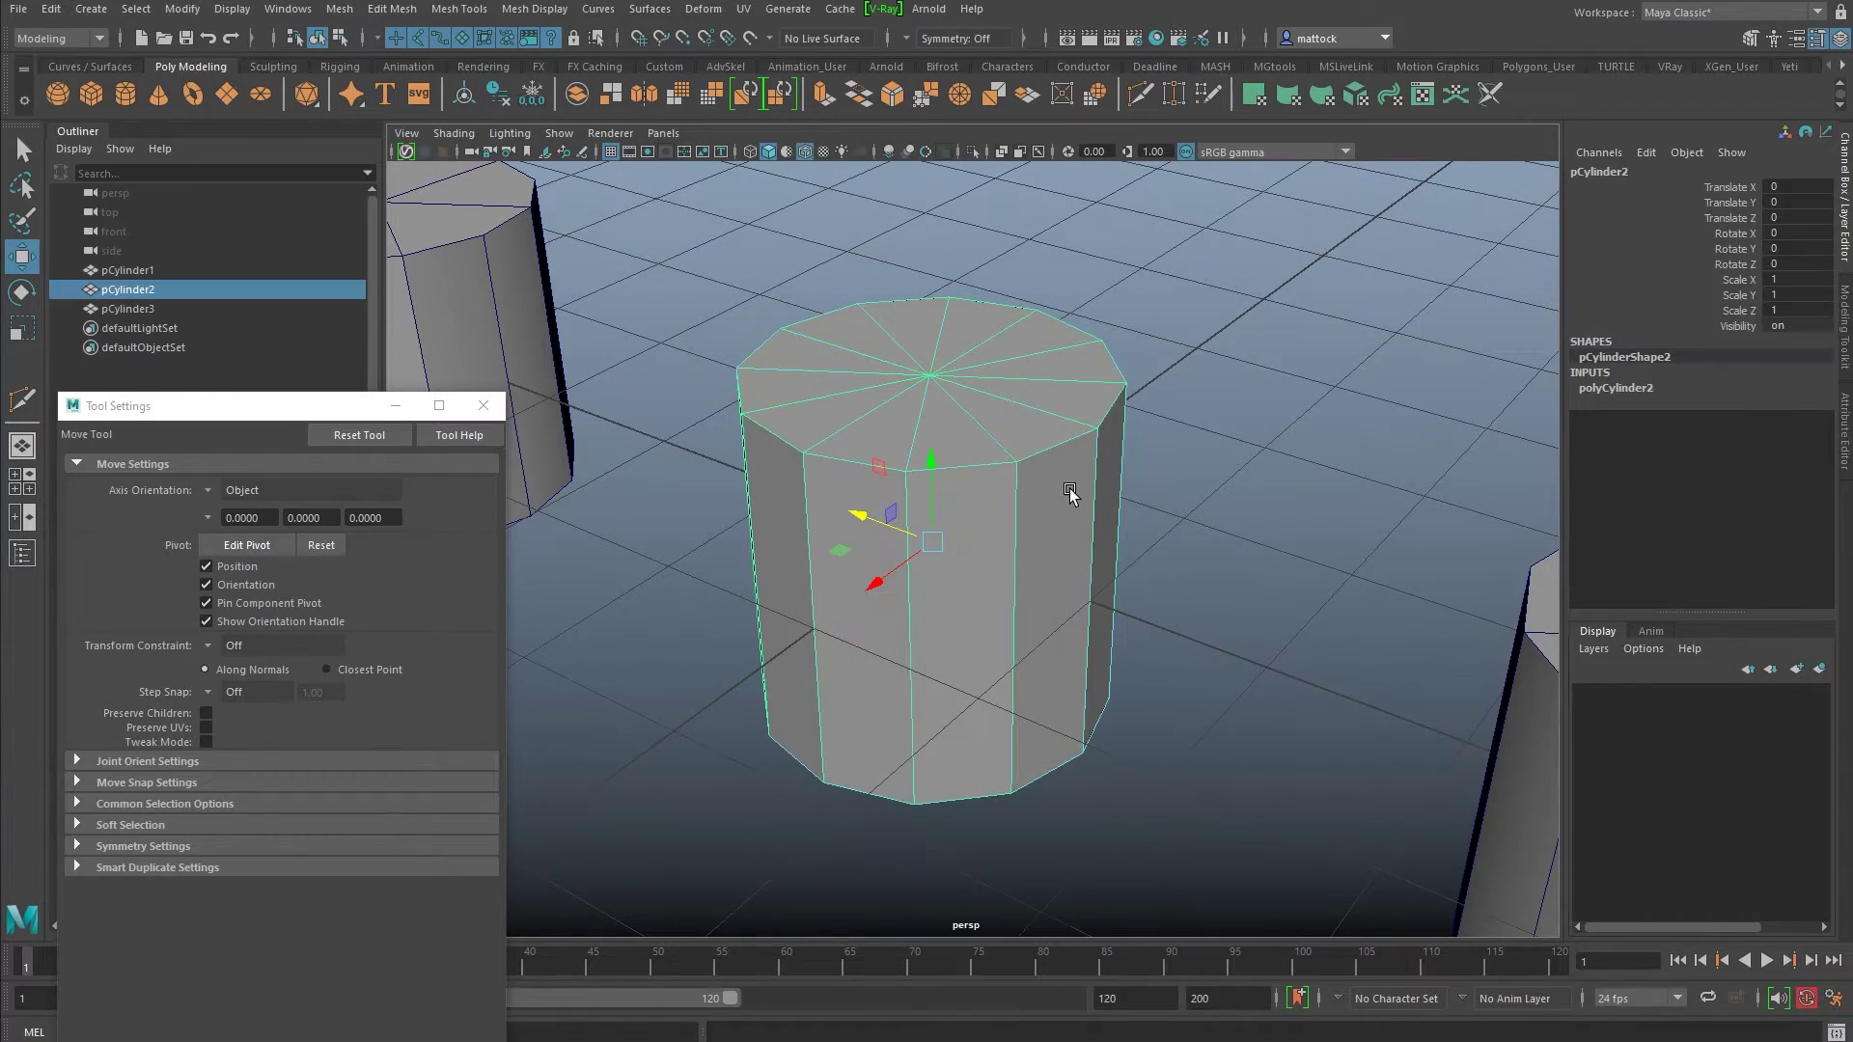
Step: Compare the cap divisions and side edges of the second and third cylinders placed apart
middle_click_drag(1329, 501, 1184, 500, "alt")
left_click_drag(1183, 500, 1306, 525, "alt")
middle_click_drag(1307, 525, 1244, 471, "alt")
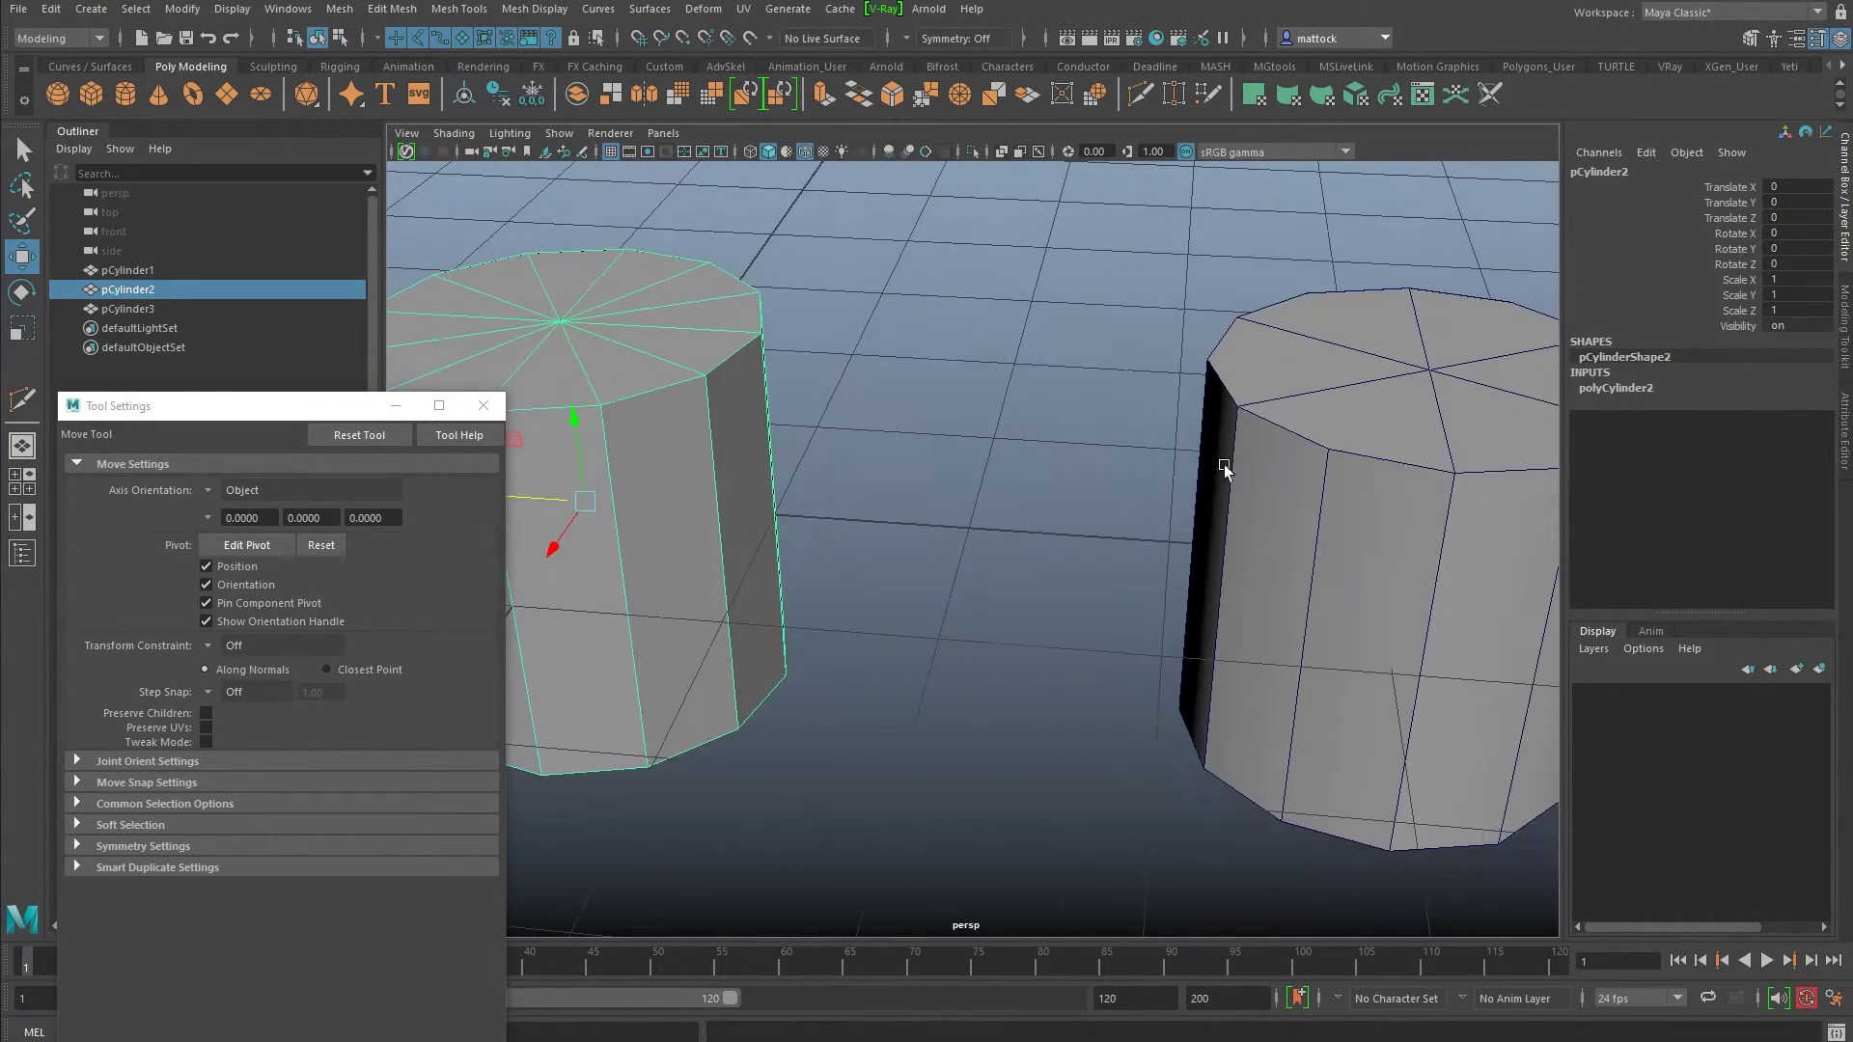
left_click(1279, 481)
left_click_drag(1369, 521, 868, 460, "alt")
left_click(840, 473)
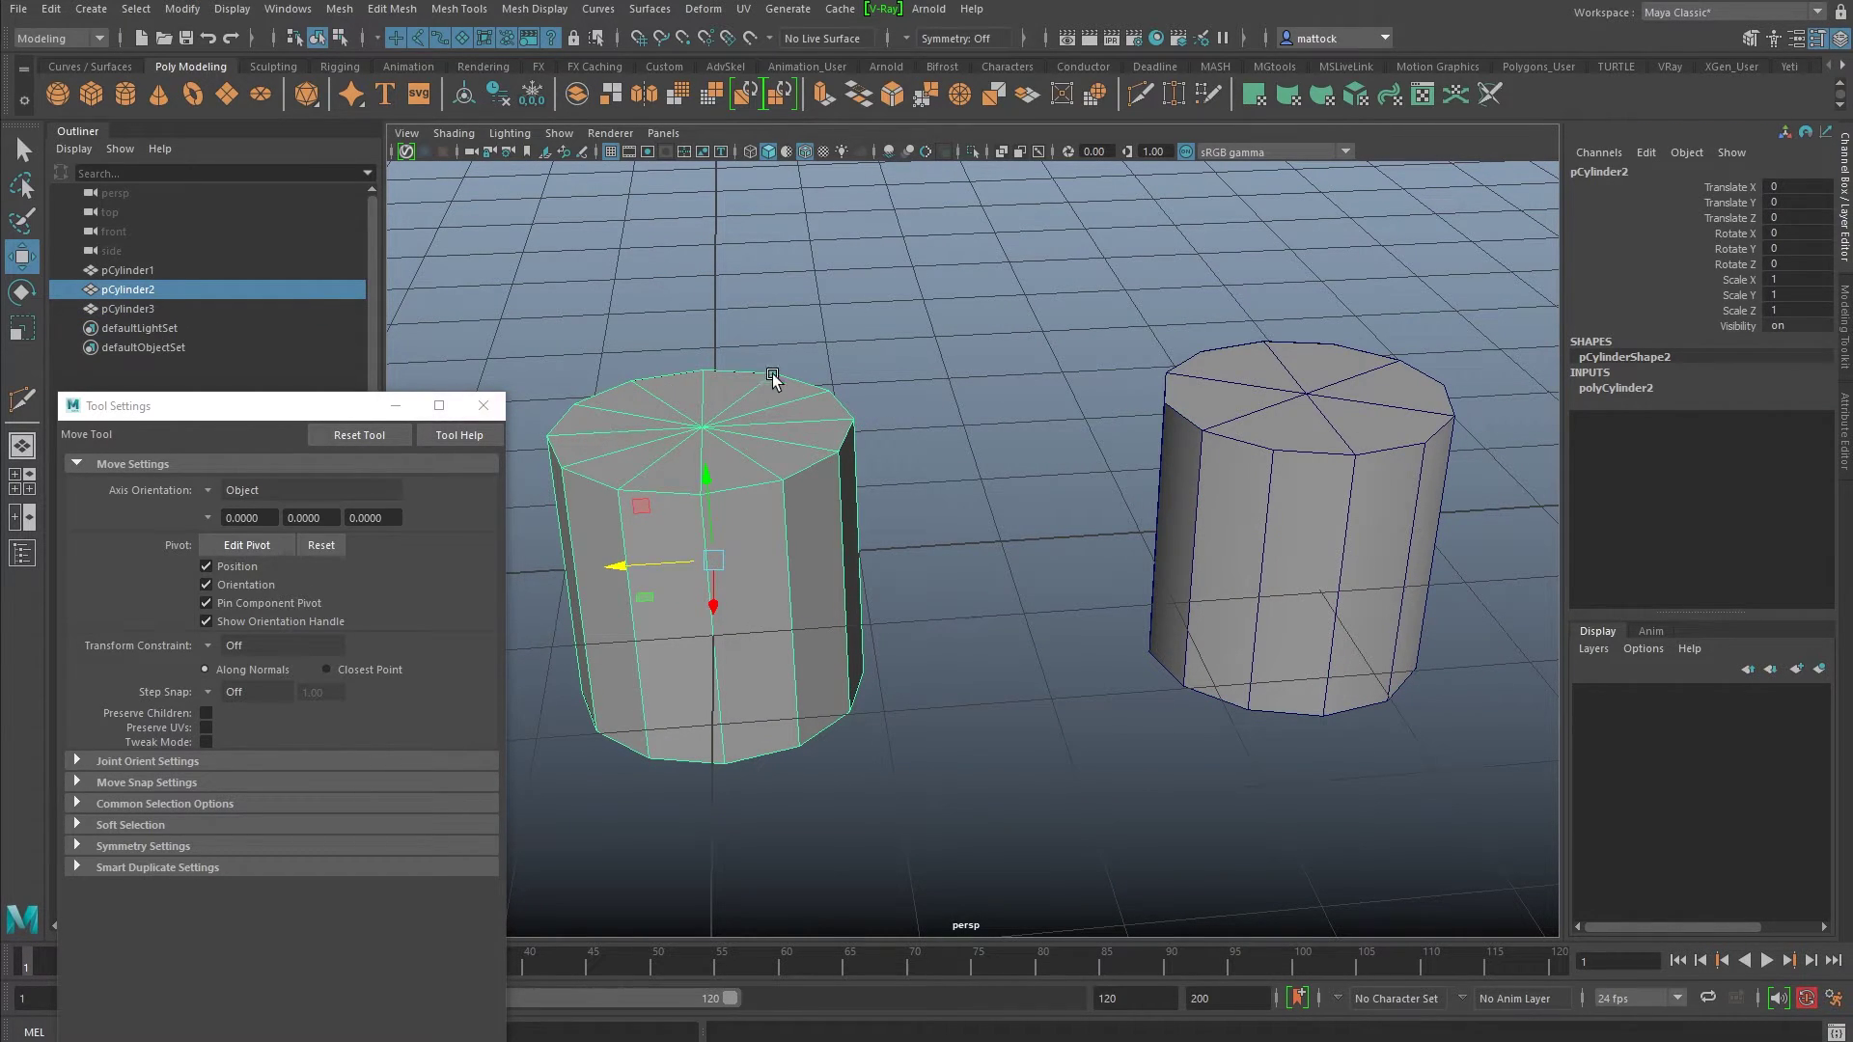
middle_click_drag(1272, 445, 843, 536, "alt")
right_click_drag(844, 536, 952, 547, "alt")
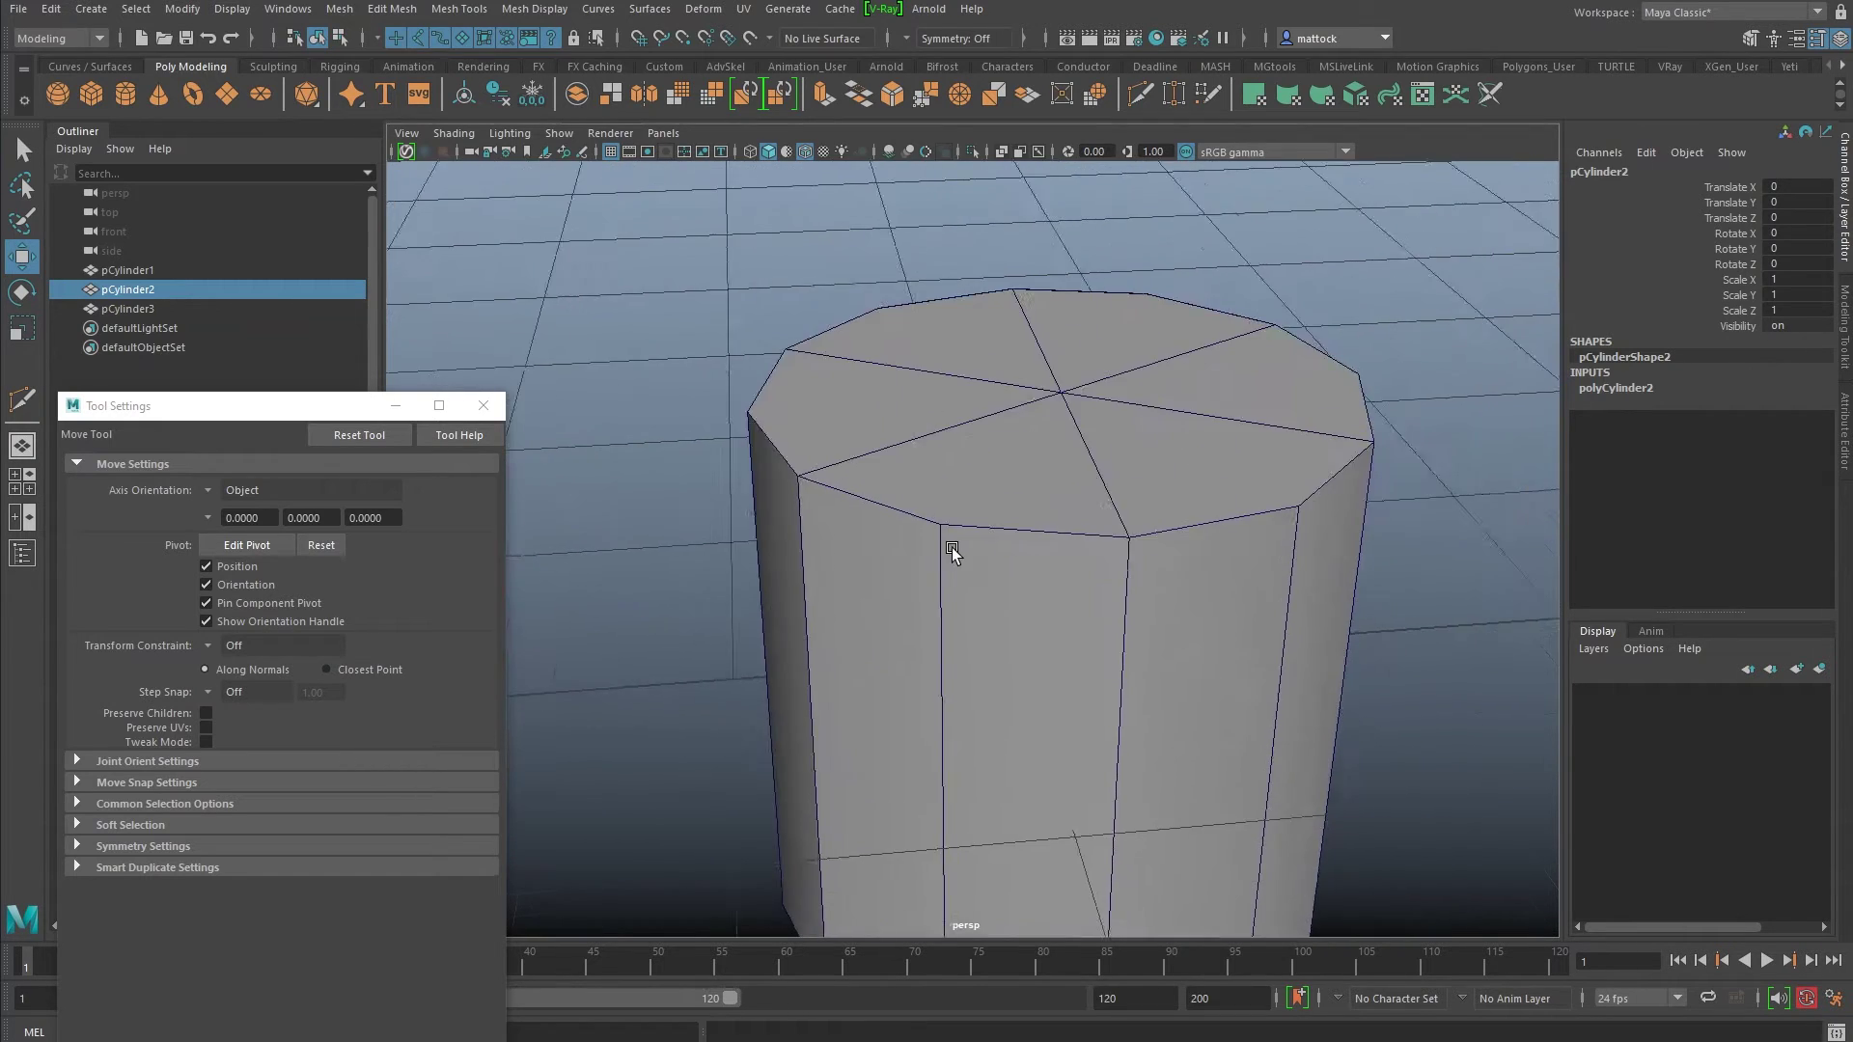
scroll(1043, 526, "down", 2)
Step: Expand the polySplit12 attributes of the third cylinder and try varying its Adjust Edge Flow value
left_click(1115, 497)
scroll(1255, 464, "down", 3)
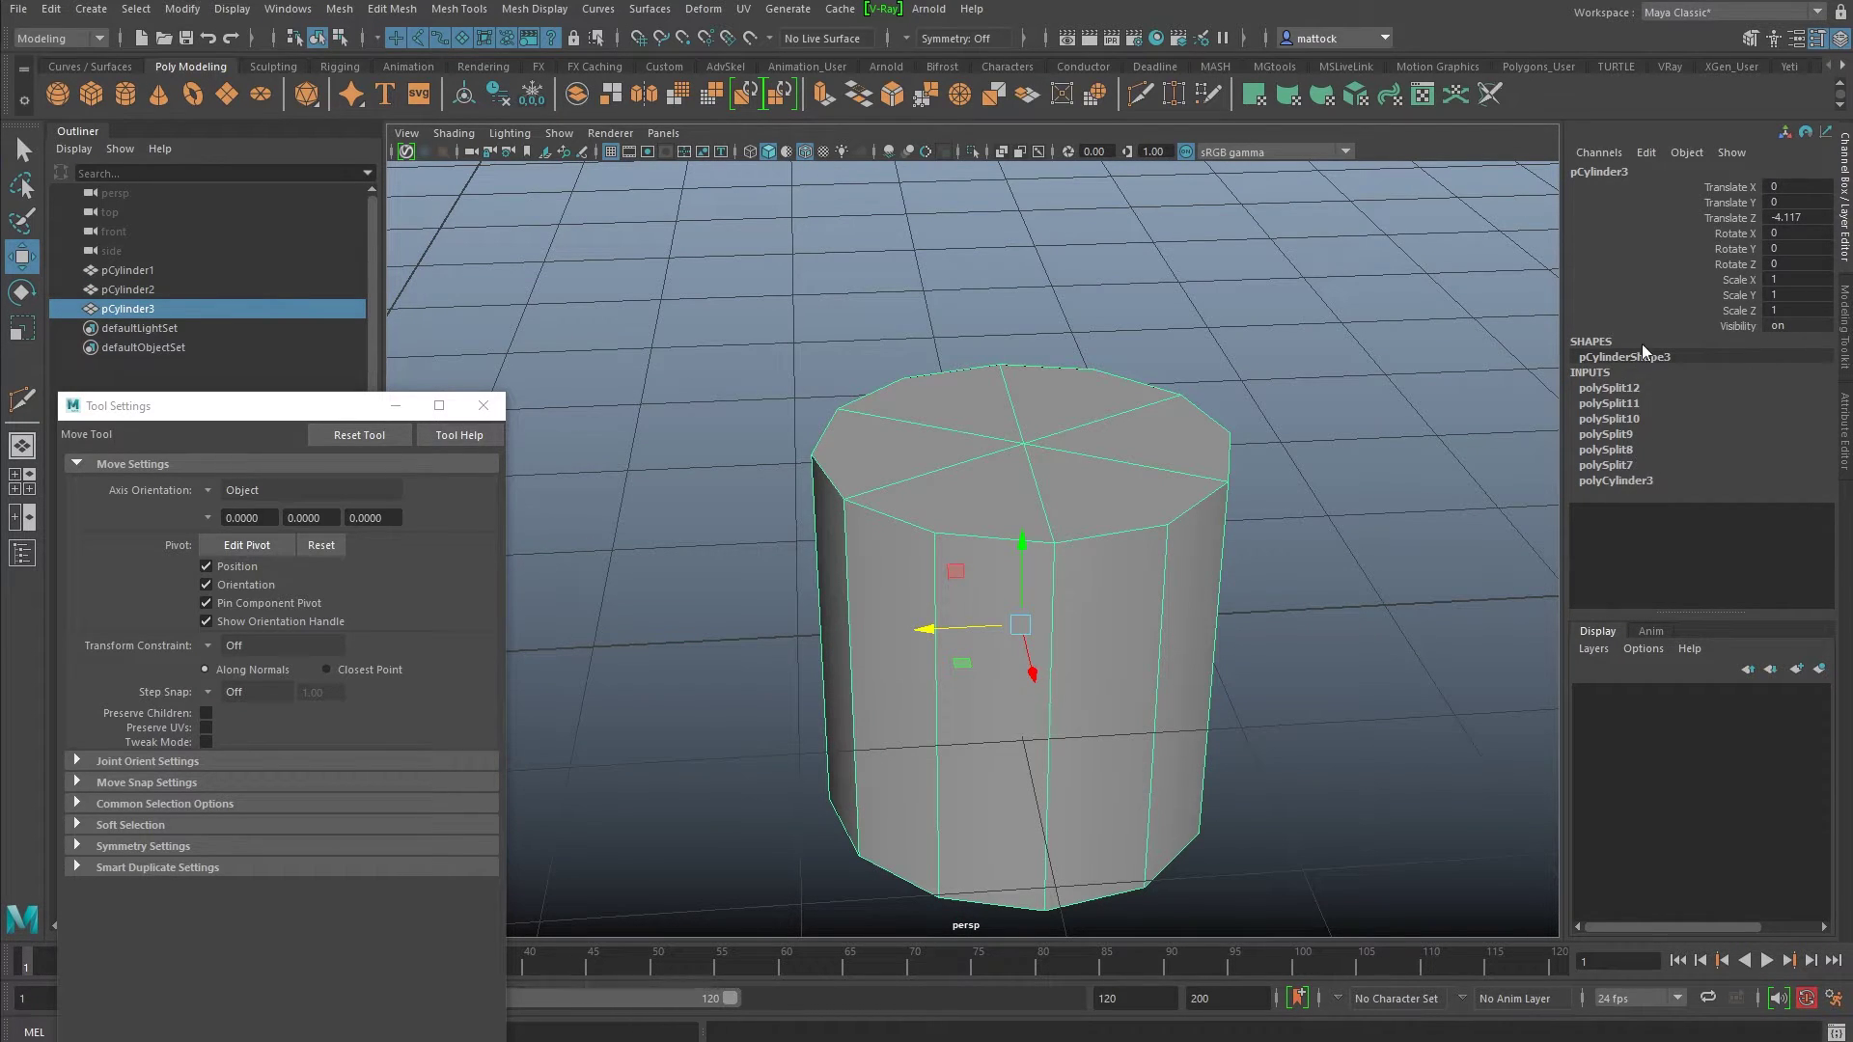
left_click(1617, 388)
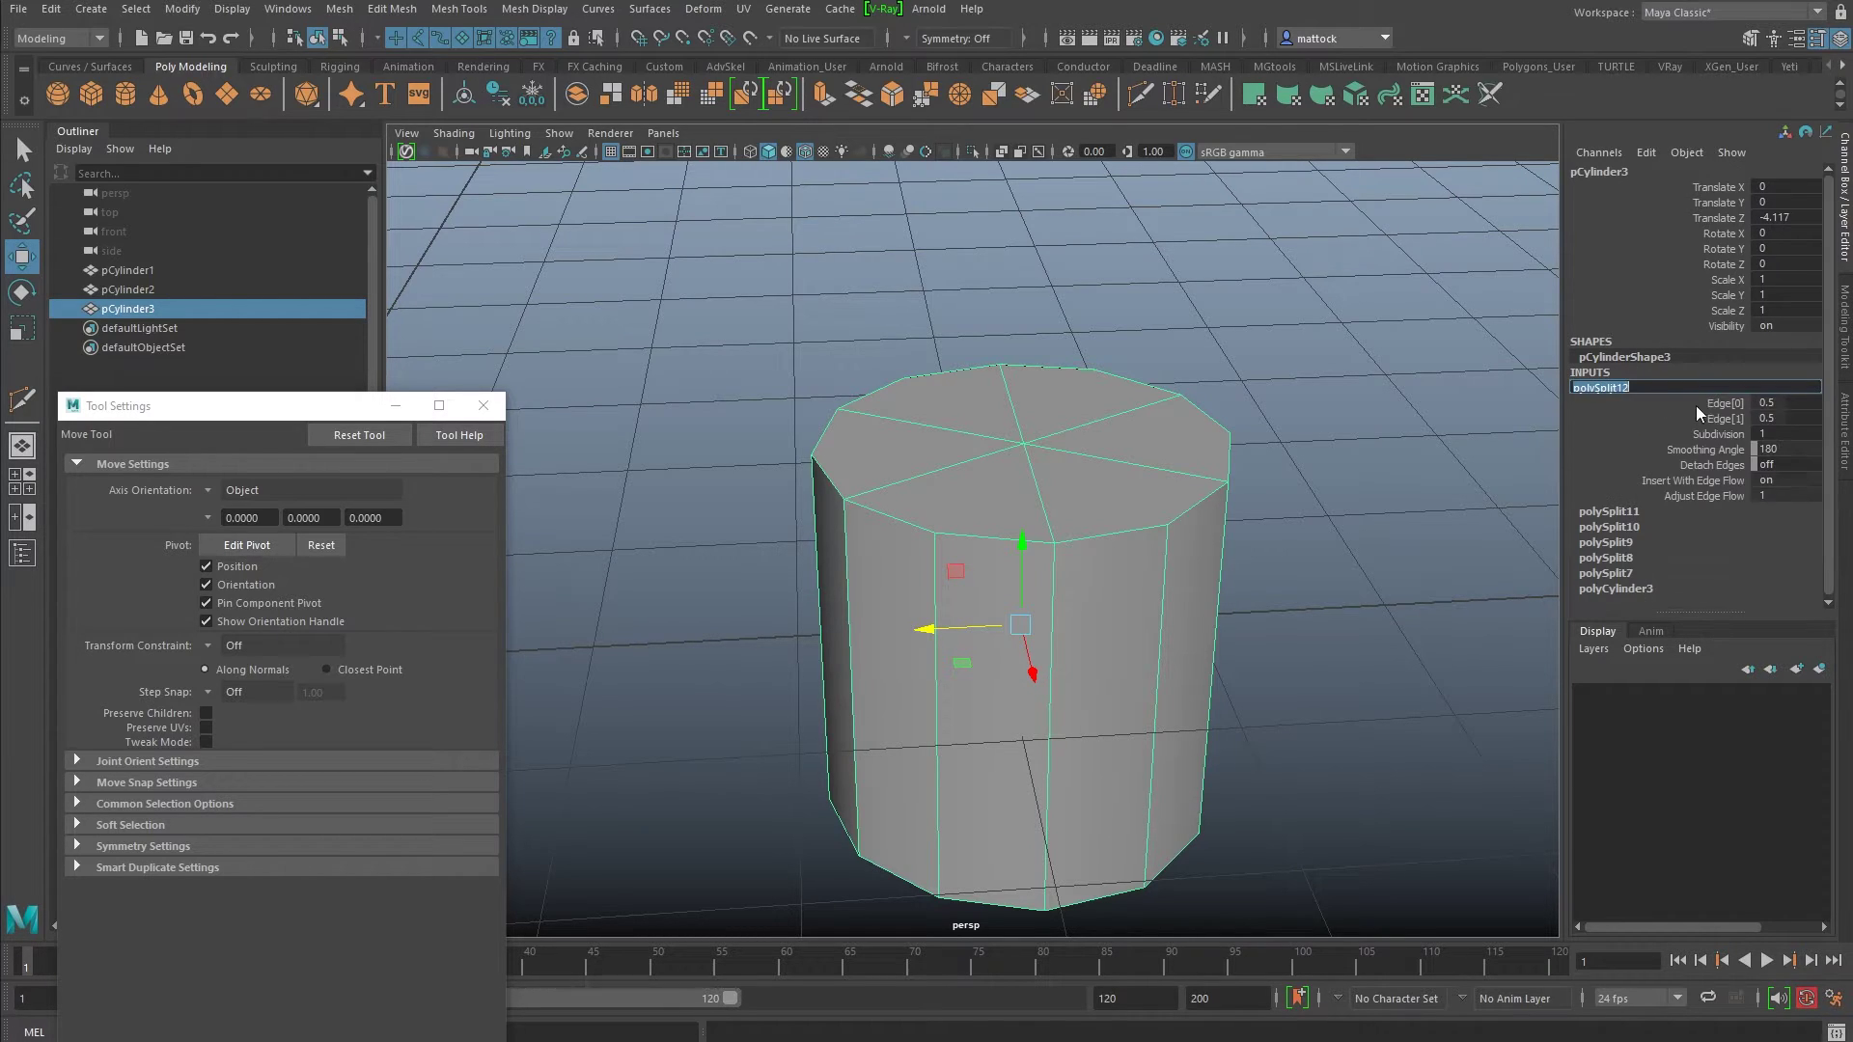
left_click(1709, 495)
middle_click_drag(1367, 443, 1328, 473)
left_click_drag(1328, 473, 1216, 472, "alt")
scroll(1191, 562, "up", 4)
mouse_move(1370, 512)
middle_mouse_down()
mouse_move(1324, 513)
mouse_move(1378, 513)
middle_mouse_up()
right_click_drag(1444, 488, 1052, 482, "alt")
middle_click_drag(1052, 483, 1444, 466, "alt")
right_click_drag(1352, 454, 998, 408, "alt")
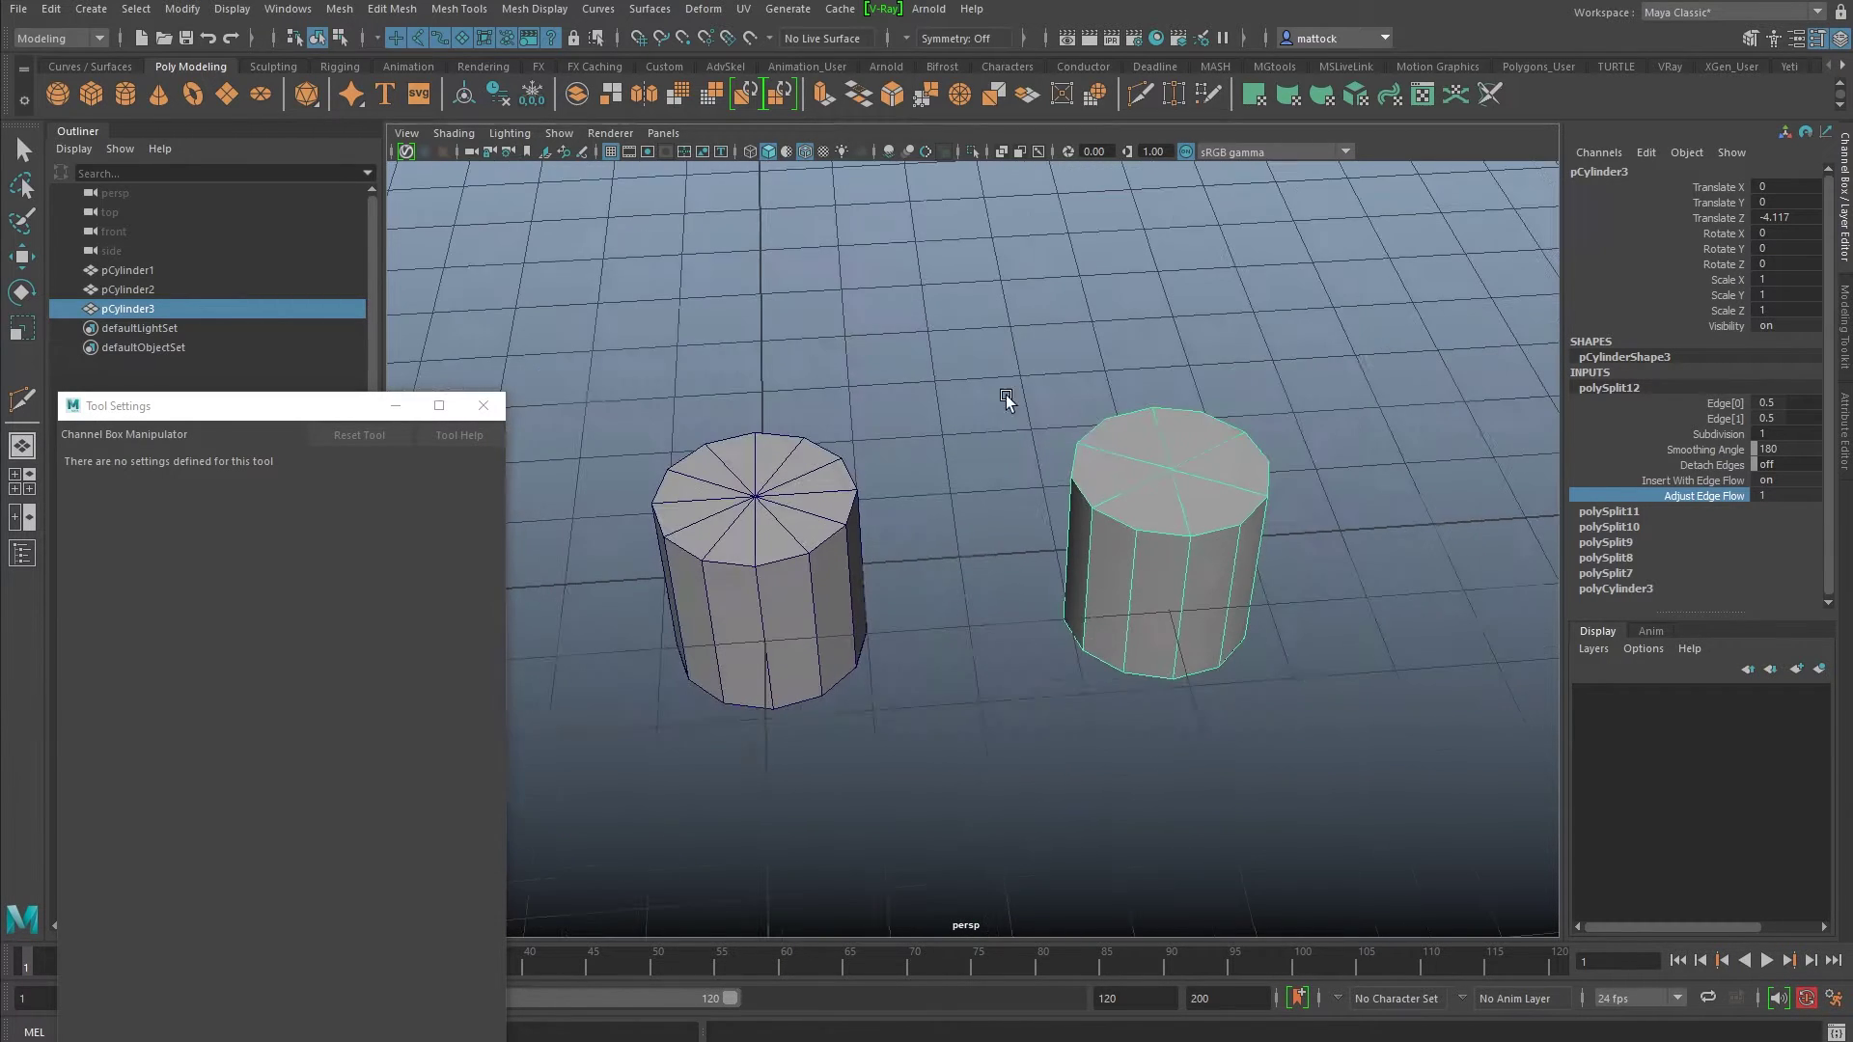
middle_click_drag(1061, 408, 1345, 386, "alt")
right_click_drag(1345, 386, 1112, 372, "alt")
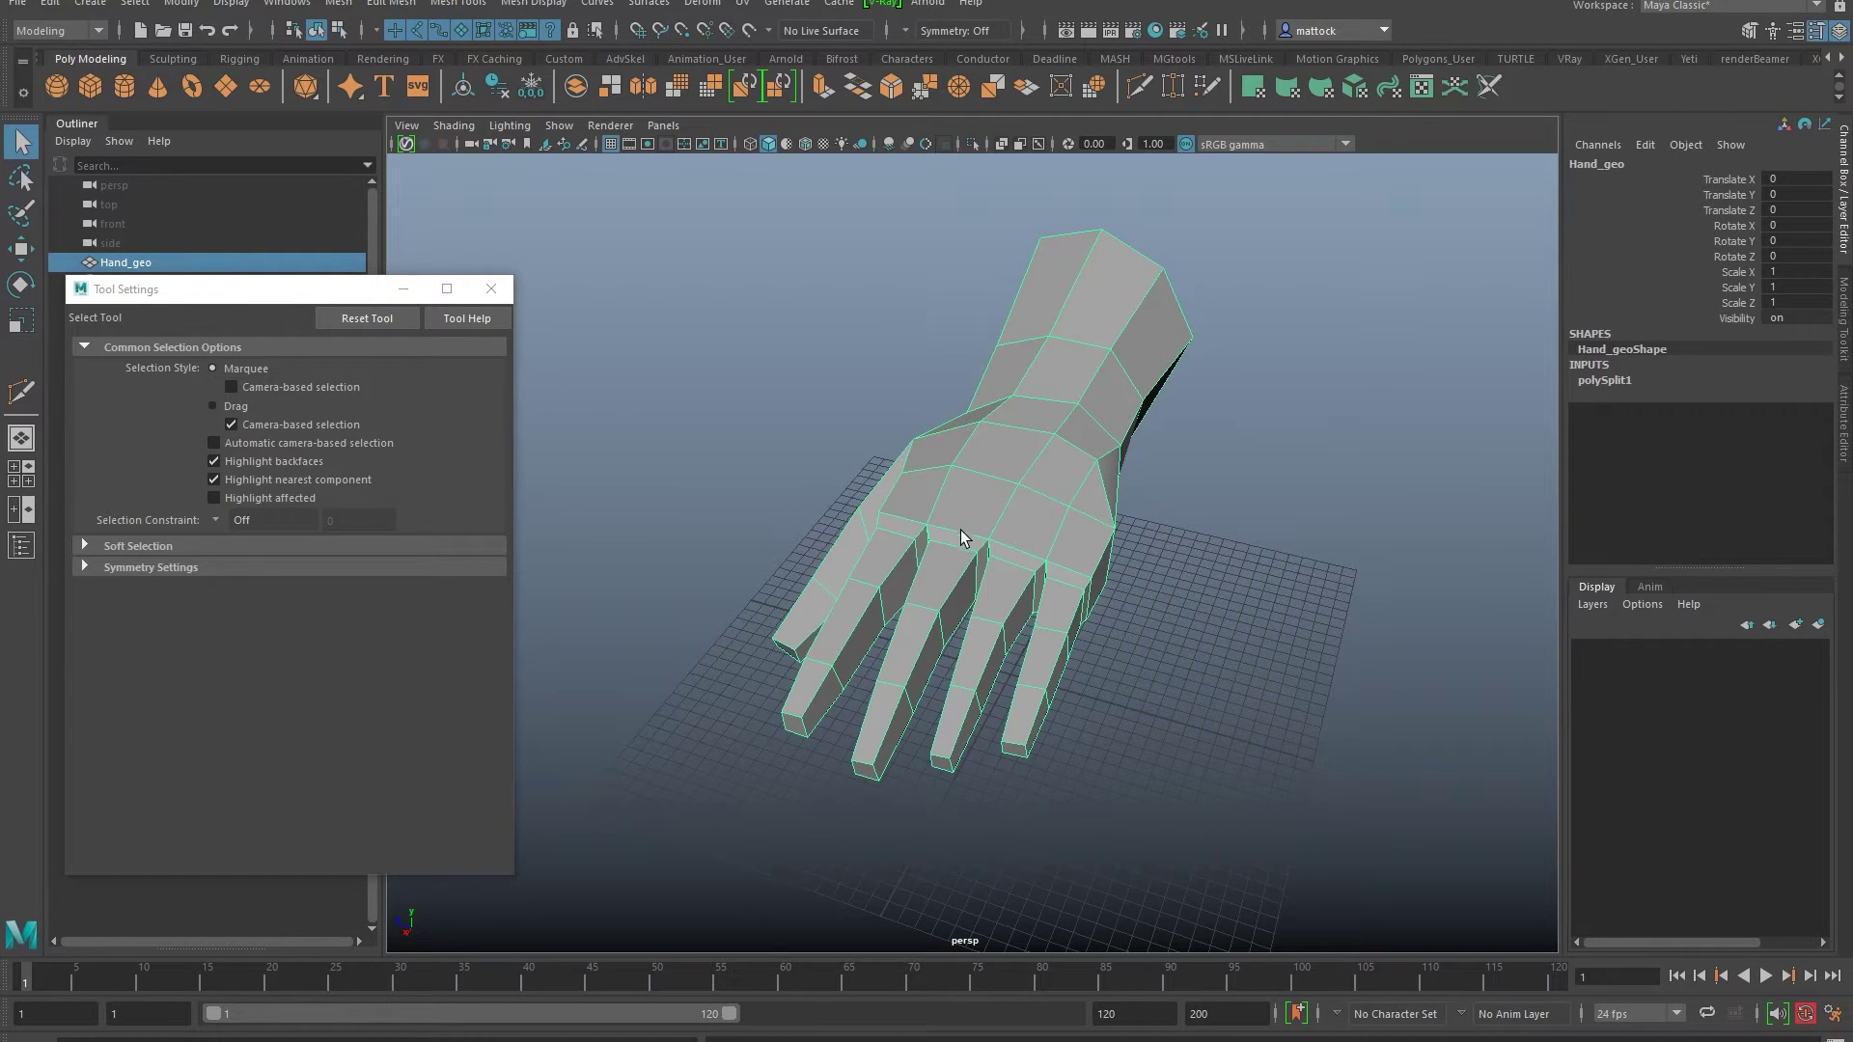
Step: Activate Multi-Cut on the hand mesh and reset the tool's settings to their defaults
left_click_drag(961, 540, 897, 413, "alt")
left_click_drag(1134, 404, 835, 416, "alt")
left_click(1142, 84)
scroll(980, 424, "up", 4)
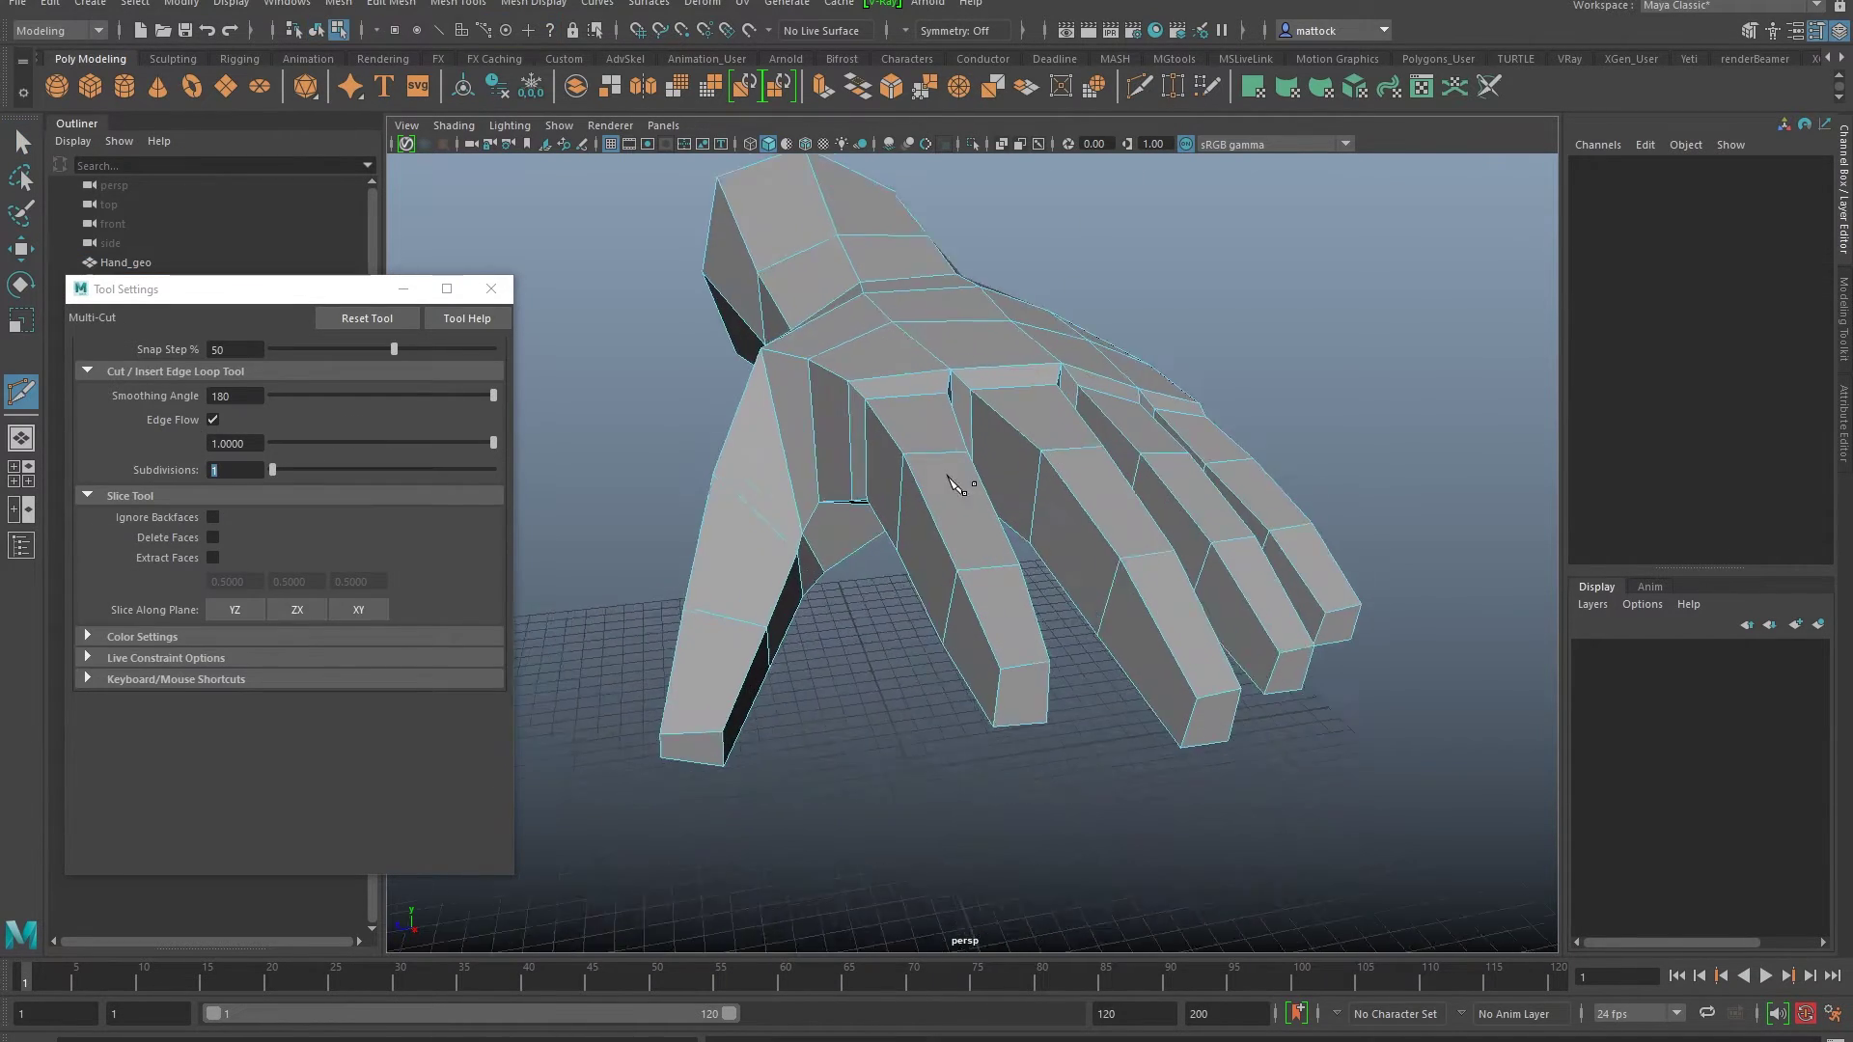
left_click_drag(968, 484, 1206, 106, "alt")
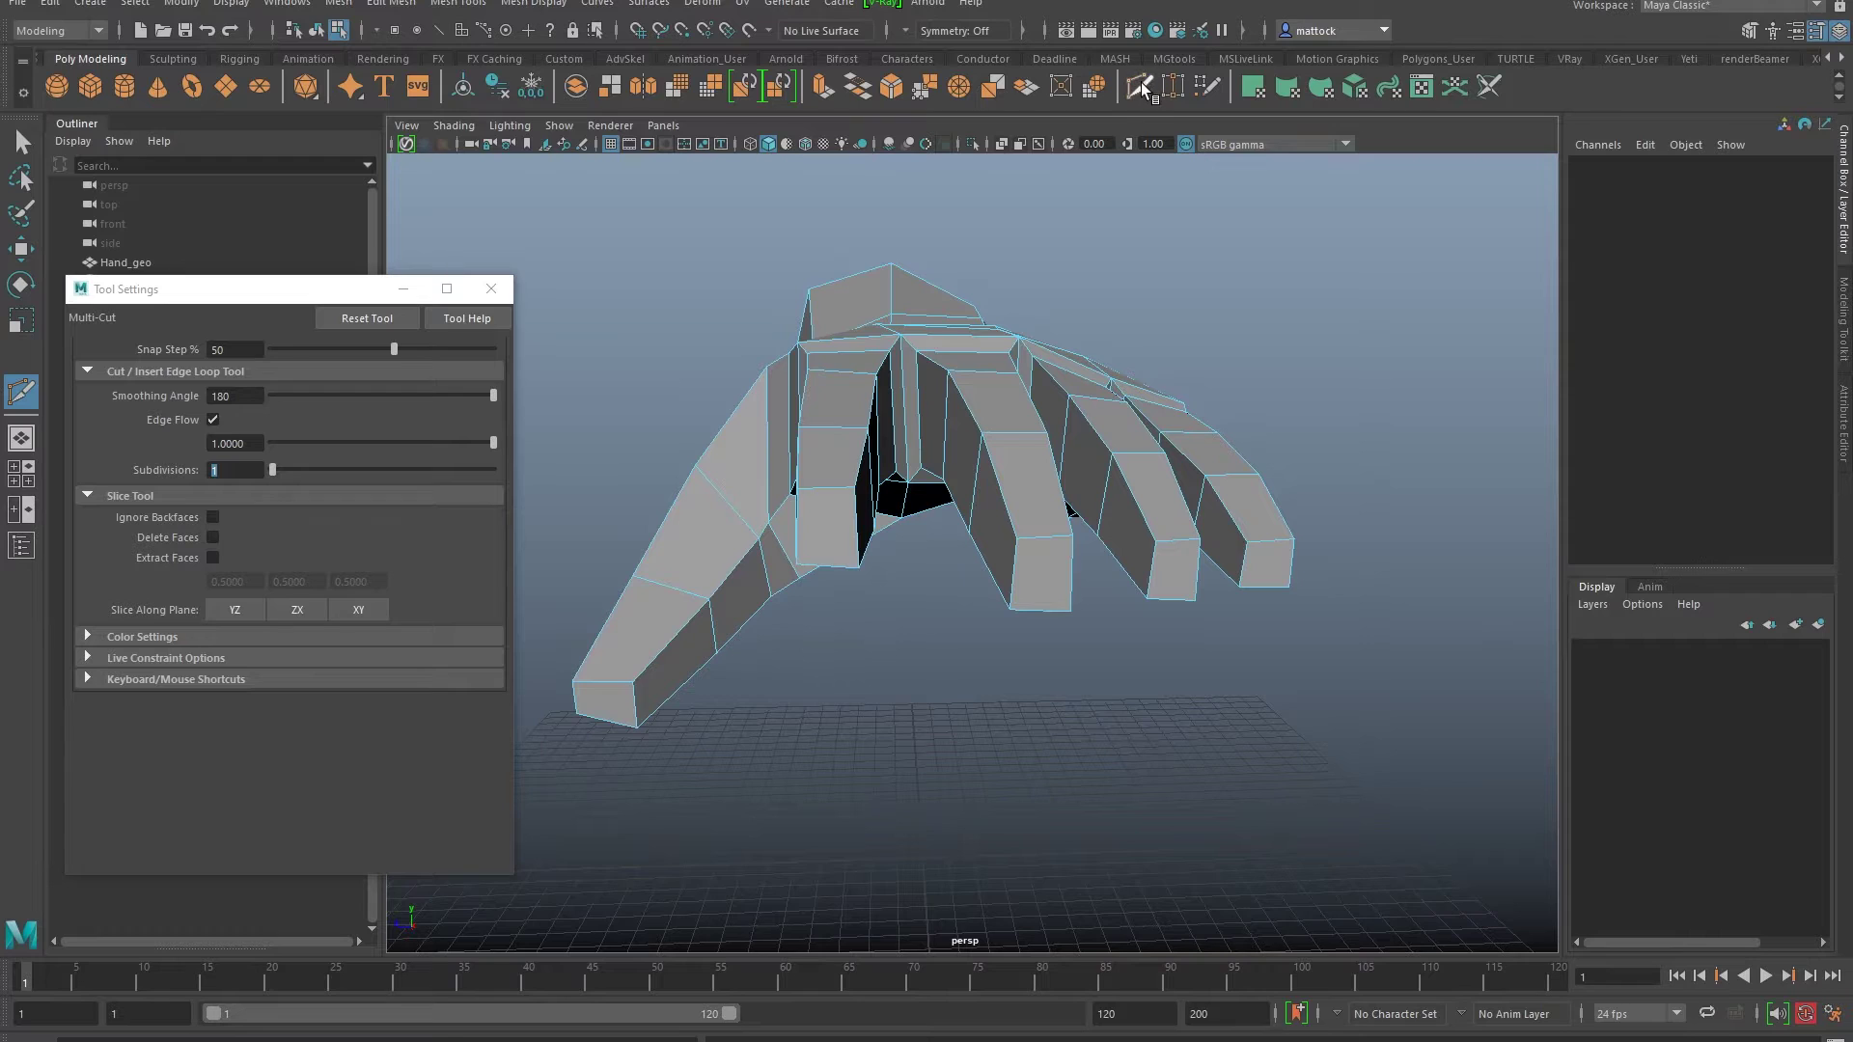
left_click(343, 321)
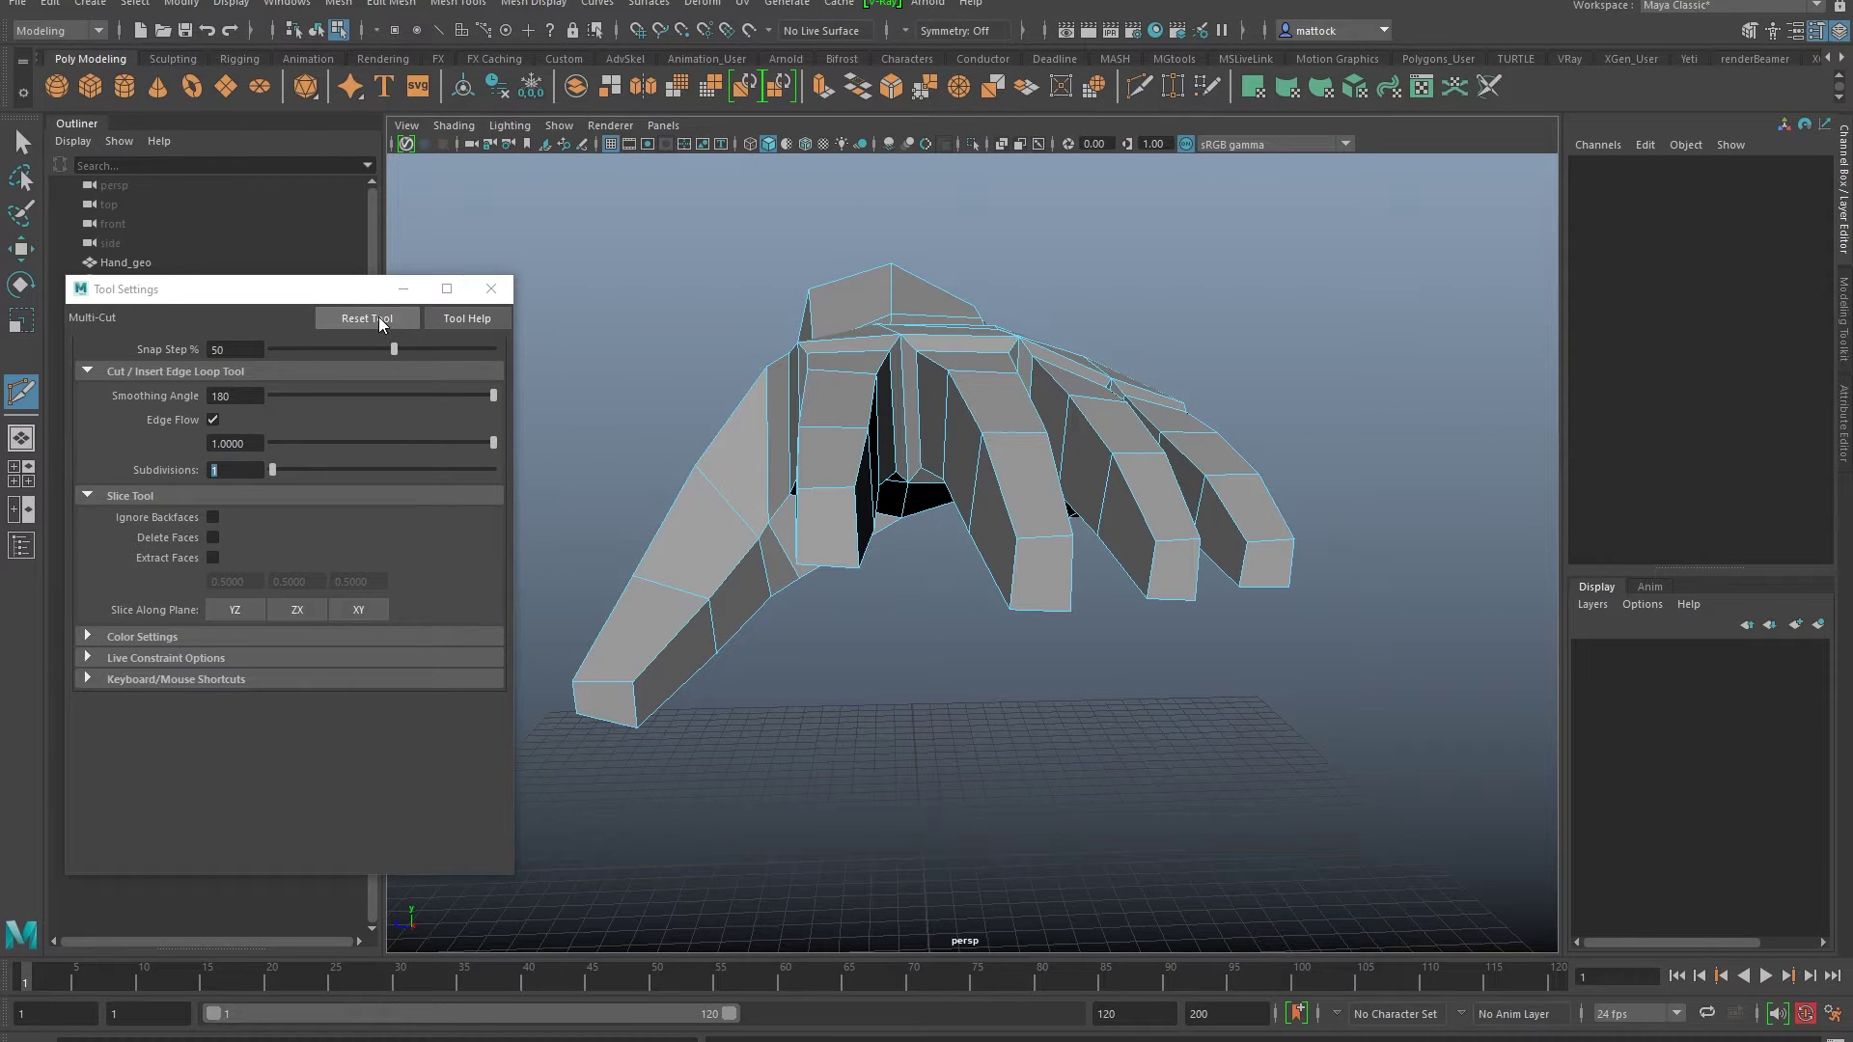
Step: Insert an edge loop near the index fingertip with Edge Flow off, and scale that loop manually
left_click_drag(992, 367, 922, 490, "alt")
scroll(896, 425, "up", 3)
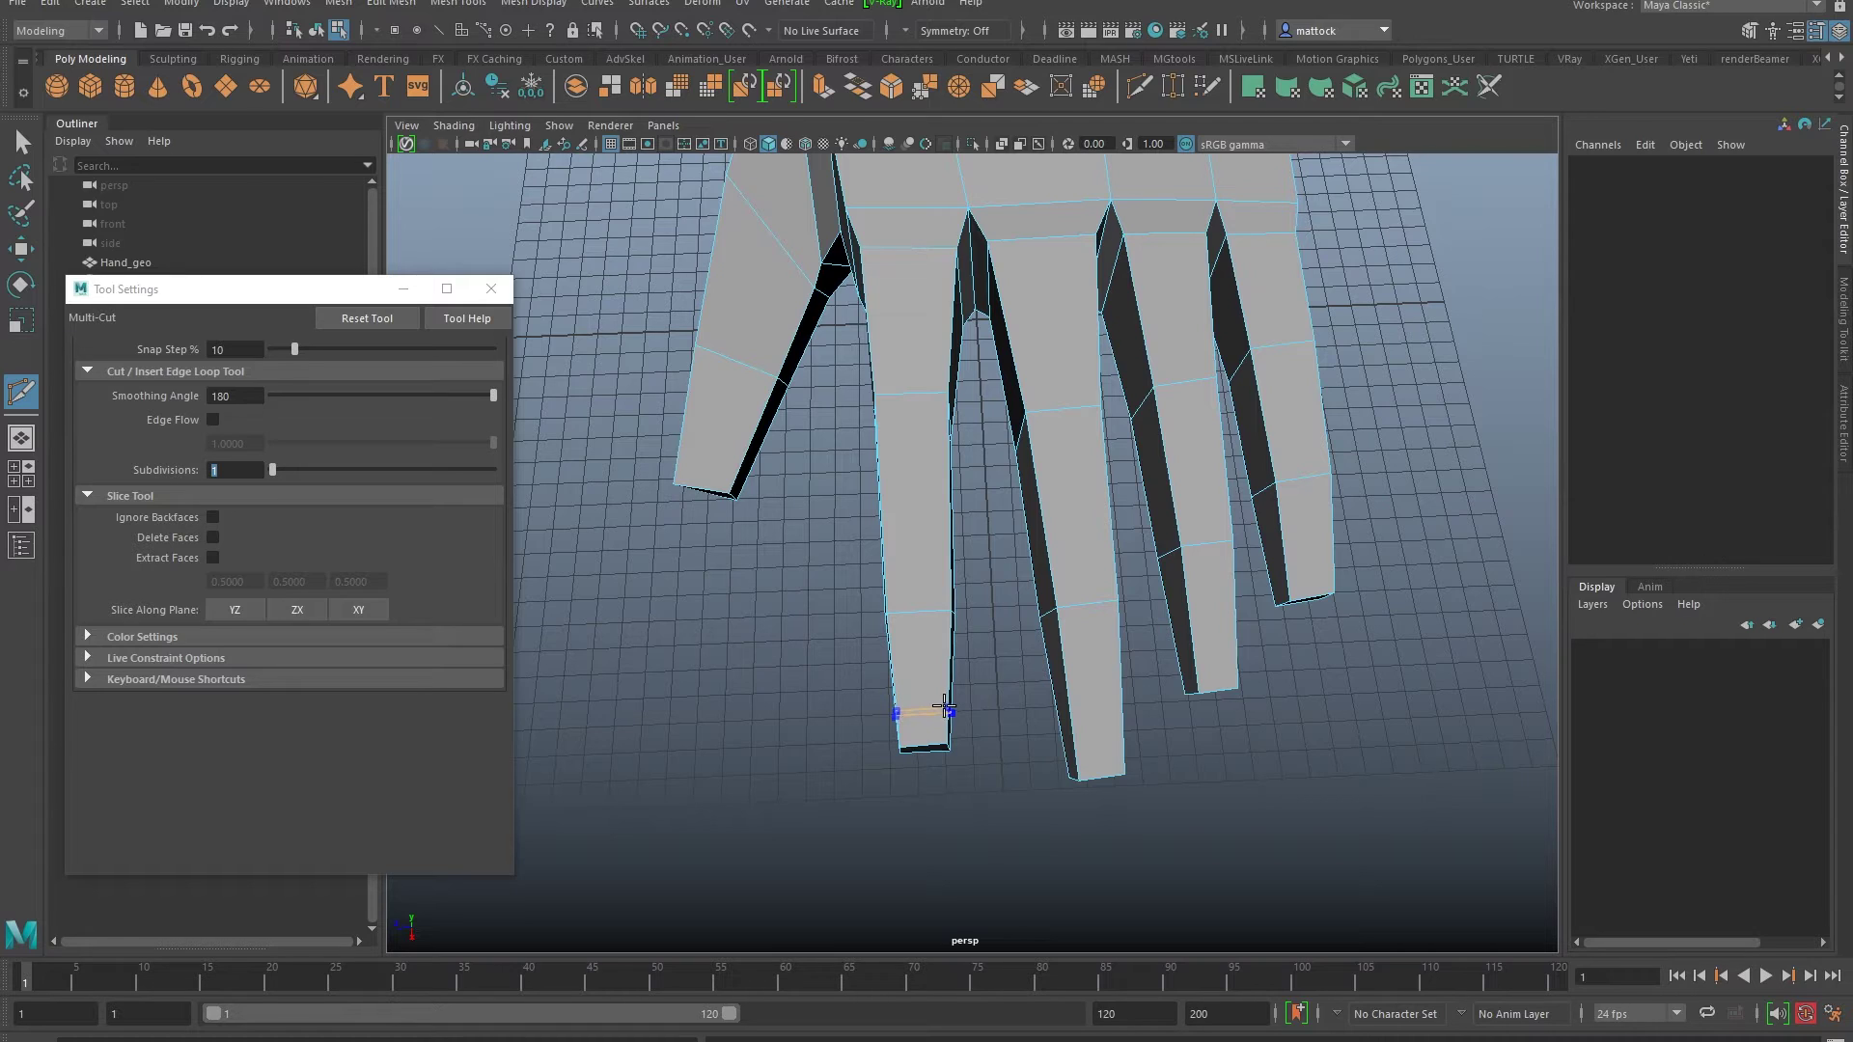
left_click(946, 710)
left_click(22, 142)
scroll(891, 628, "up", 3)
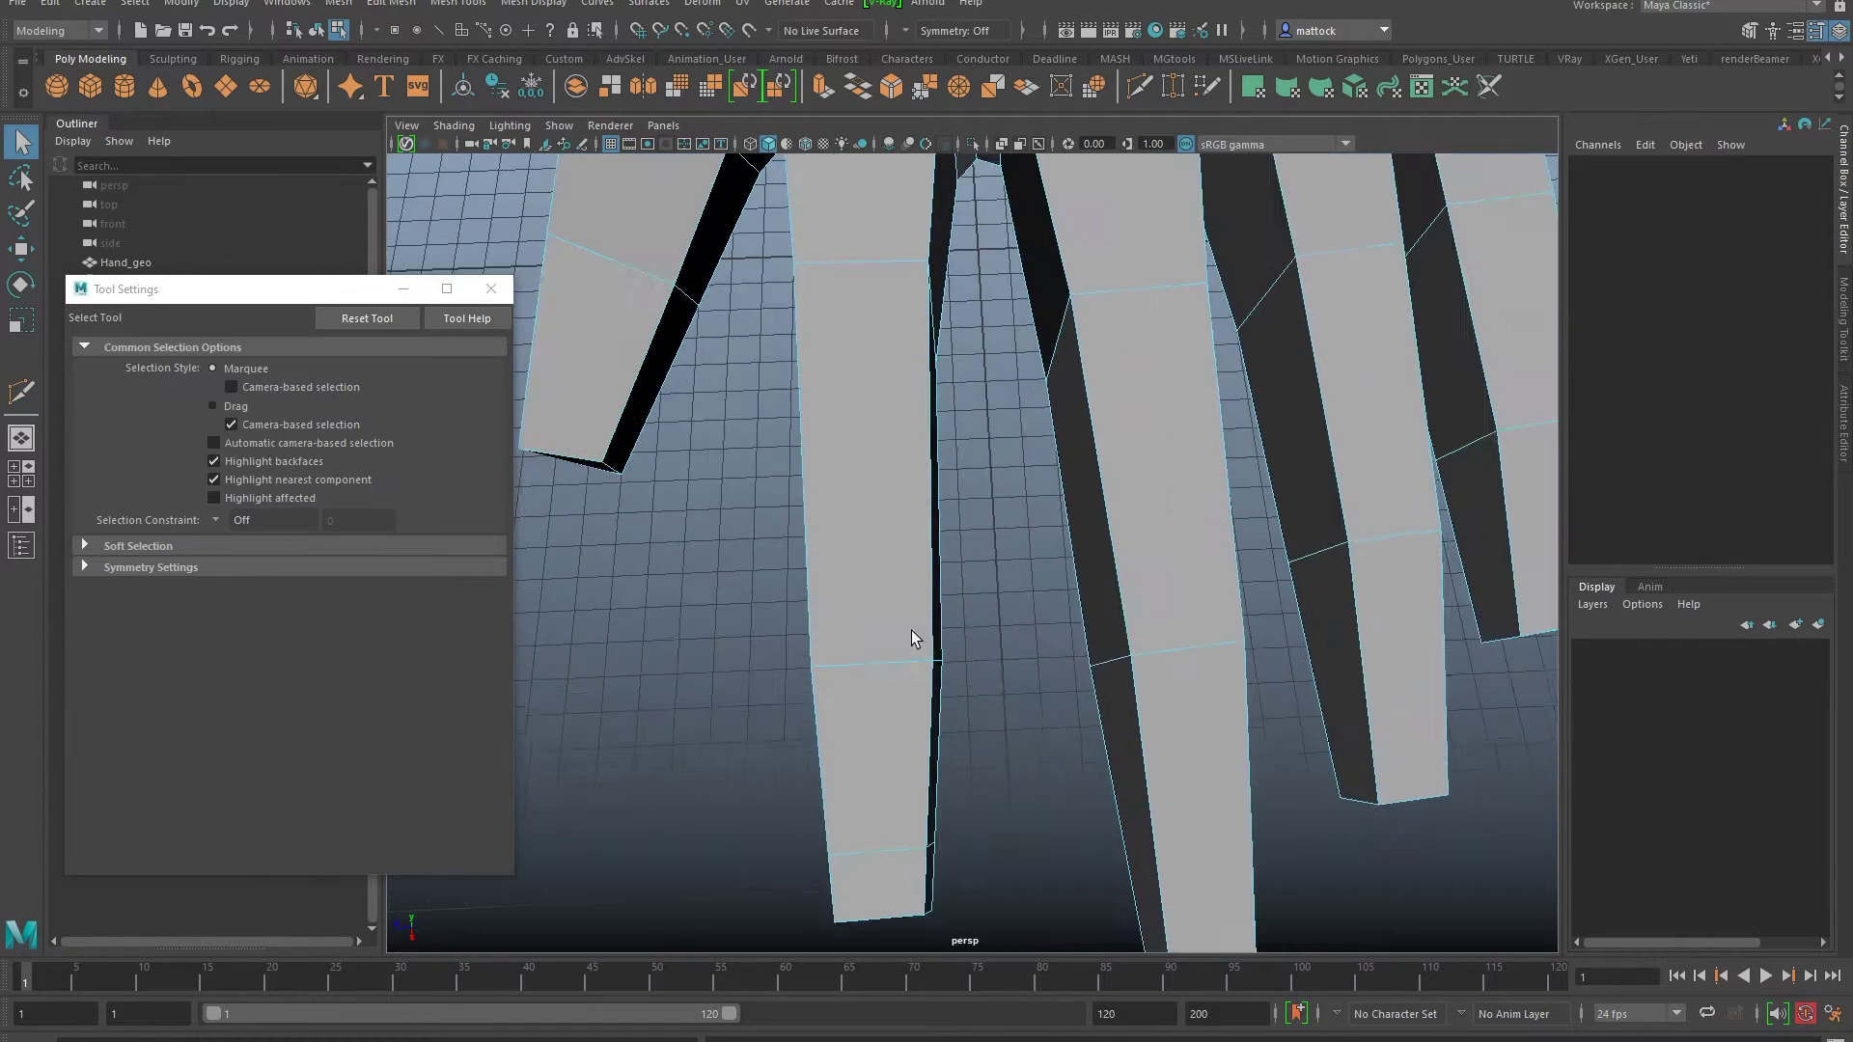
left_click_drag(892, 629, 931, 455, "alt")
left_click(908, 557)
key("r")
mouse_move(917, 611)
left_mouse_down("alt")
mouse_move(888, 662)
mouse_move(856, 620)
mouse_move(1117, 405)
mouse_move(1096, 456)
mouse_move(1100, 414)
mouse_move(964, 525)
mouse_move(959, 443)
mouse_move(932, 544)
mouse_move(894, 588)
mouse_move(912, 602)
left_mouse_up("alt")
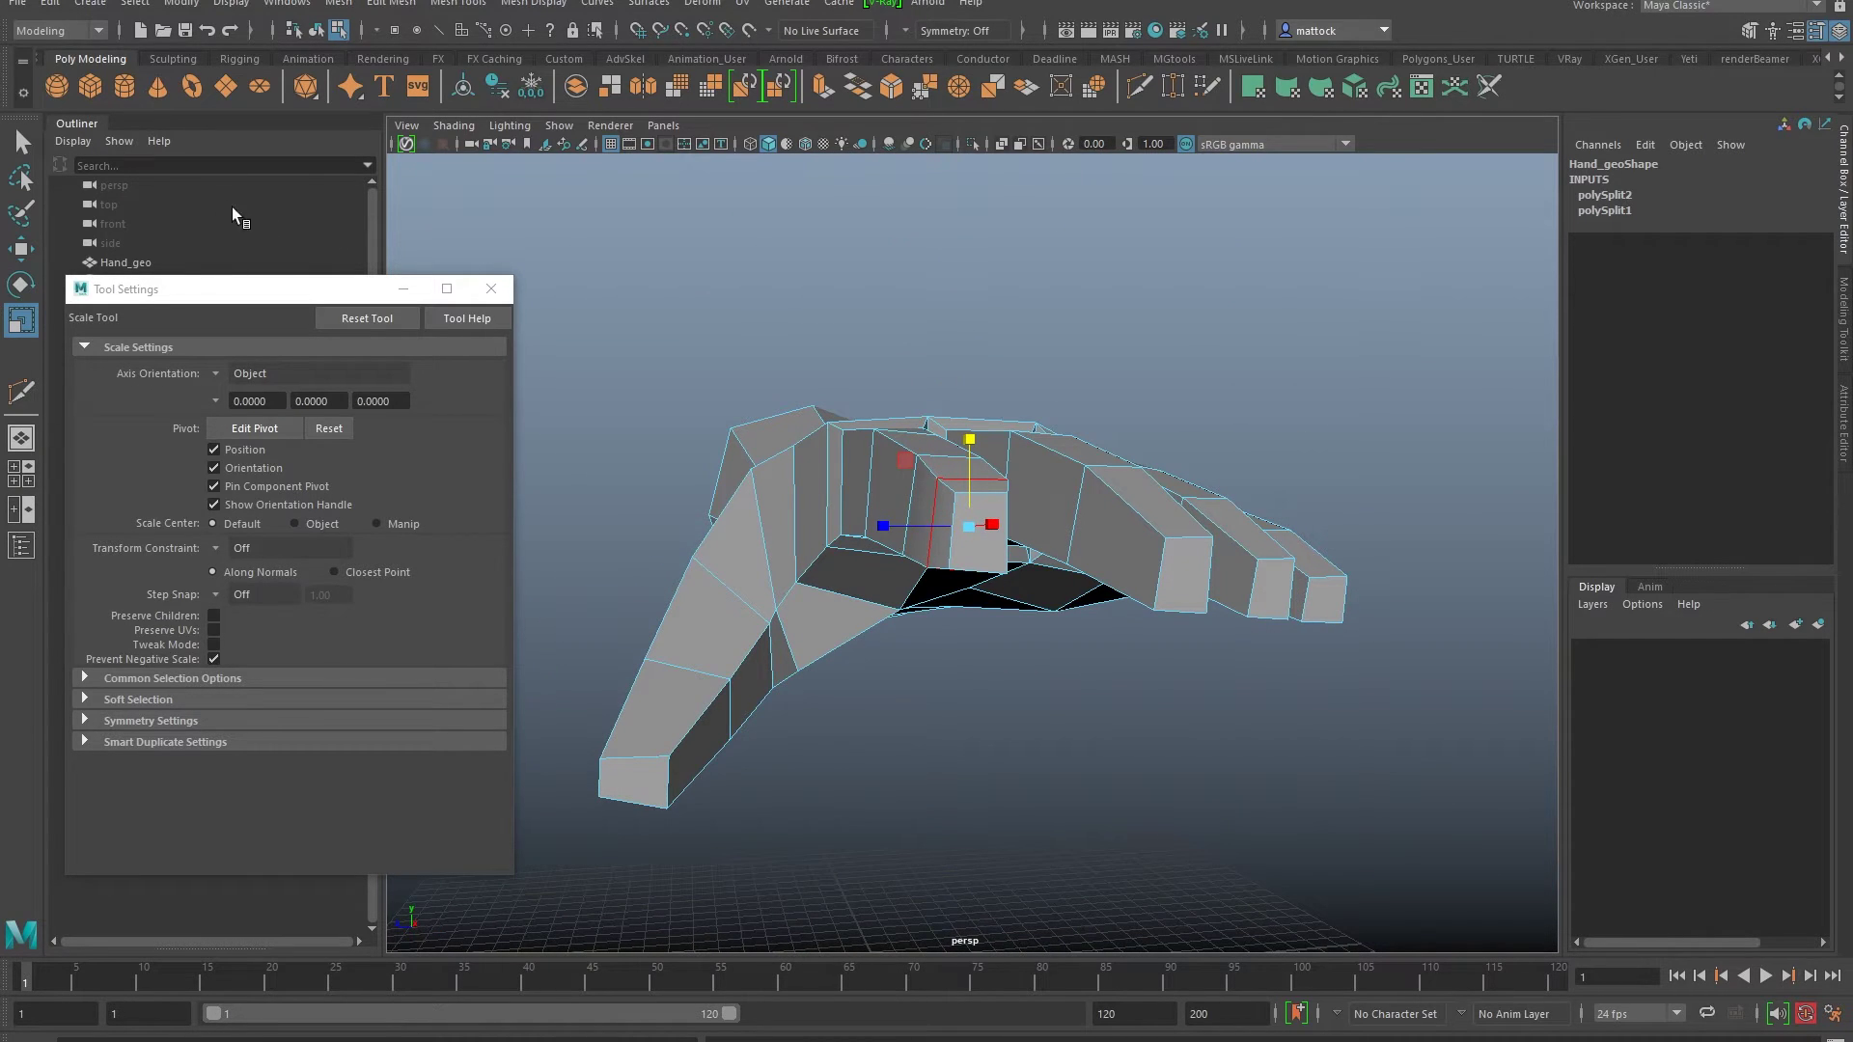
Step: Insert an edge loop along the sides of the fingers and thumb, and move the index finger's side edges outward
key("y")
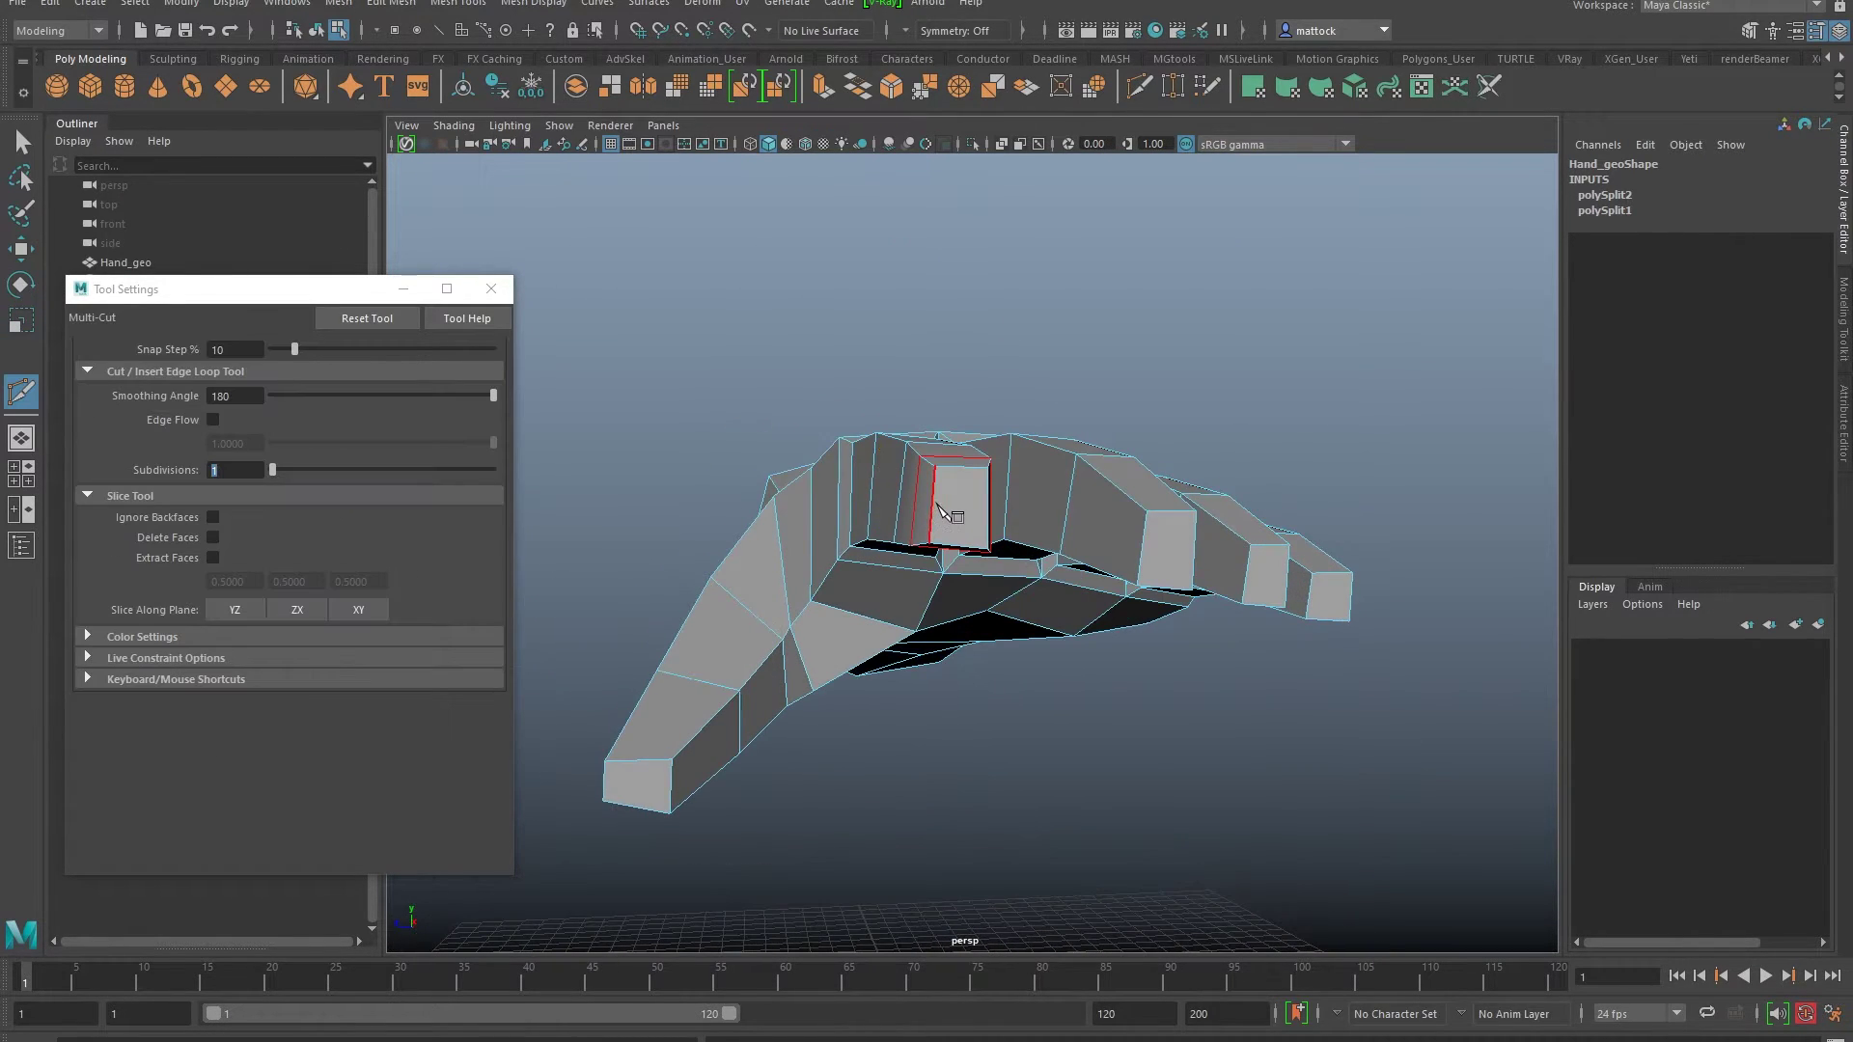
left_click(933, 504, "ctrl")
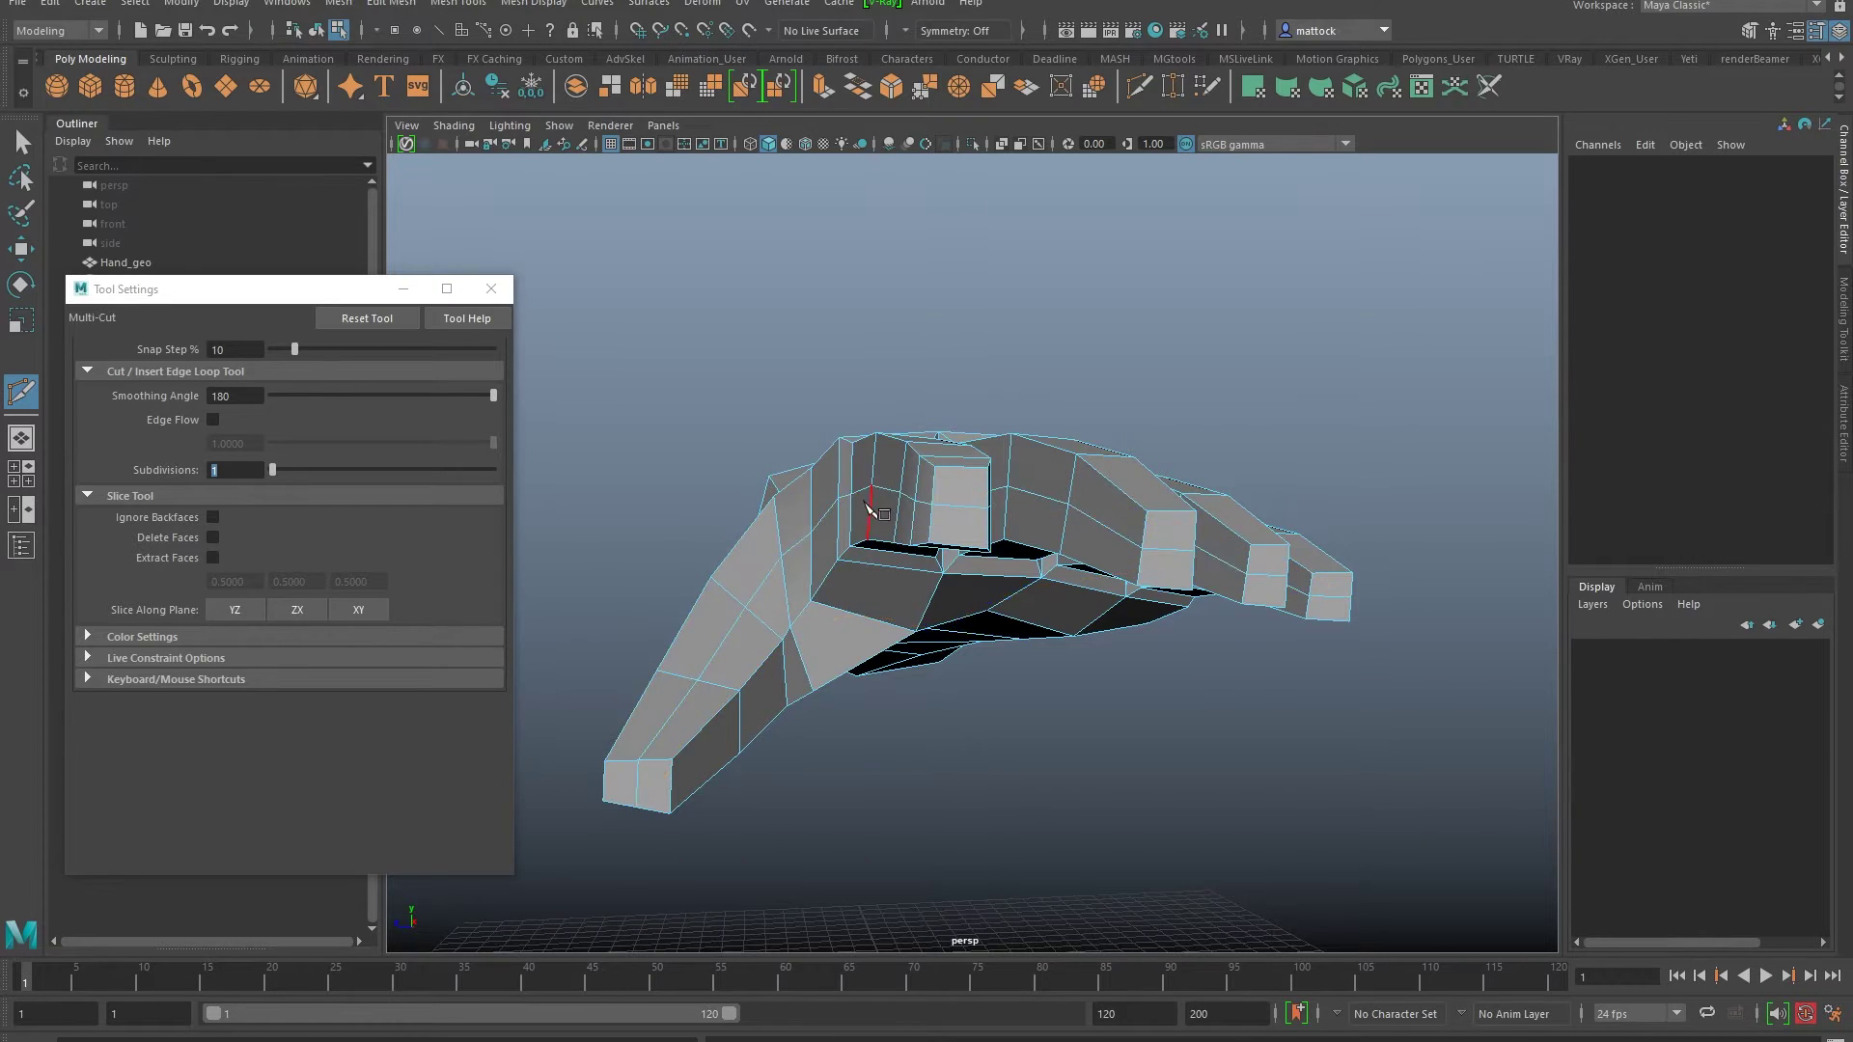
left_click_drag(869, 509, 818, 467, "alt")
key("q")
left_click_drag(994, 487, 891, 497, "alt")
left_click(945, 503)
key("w")
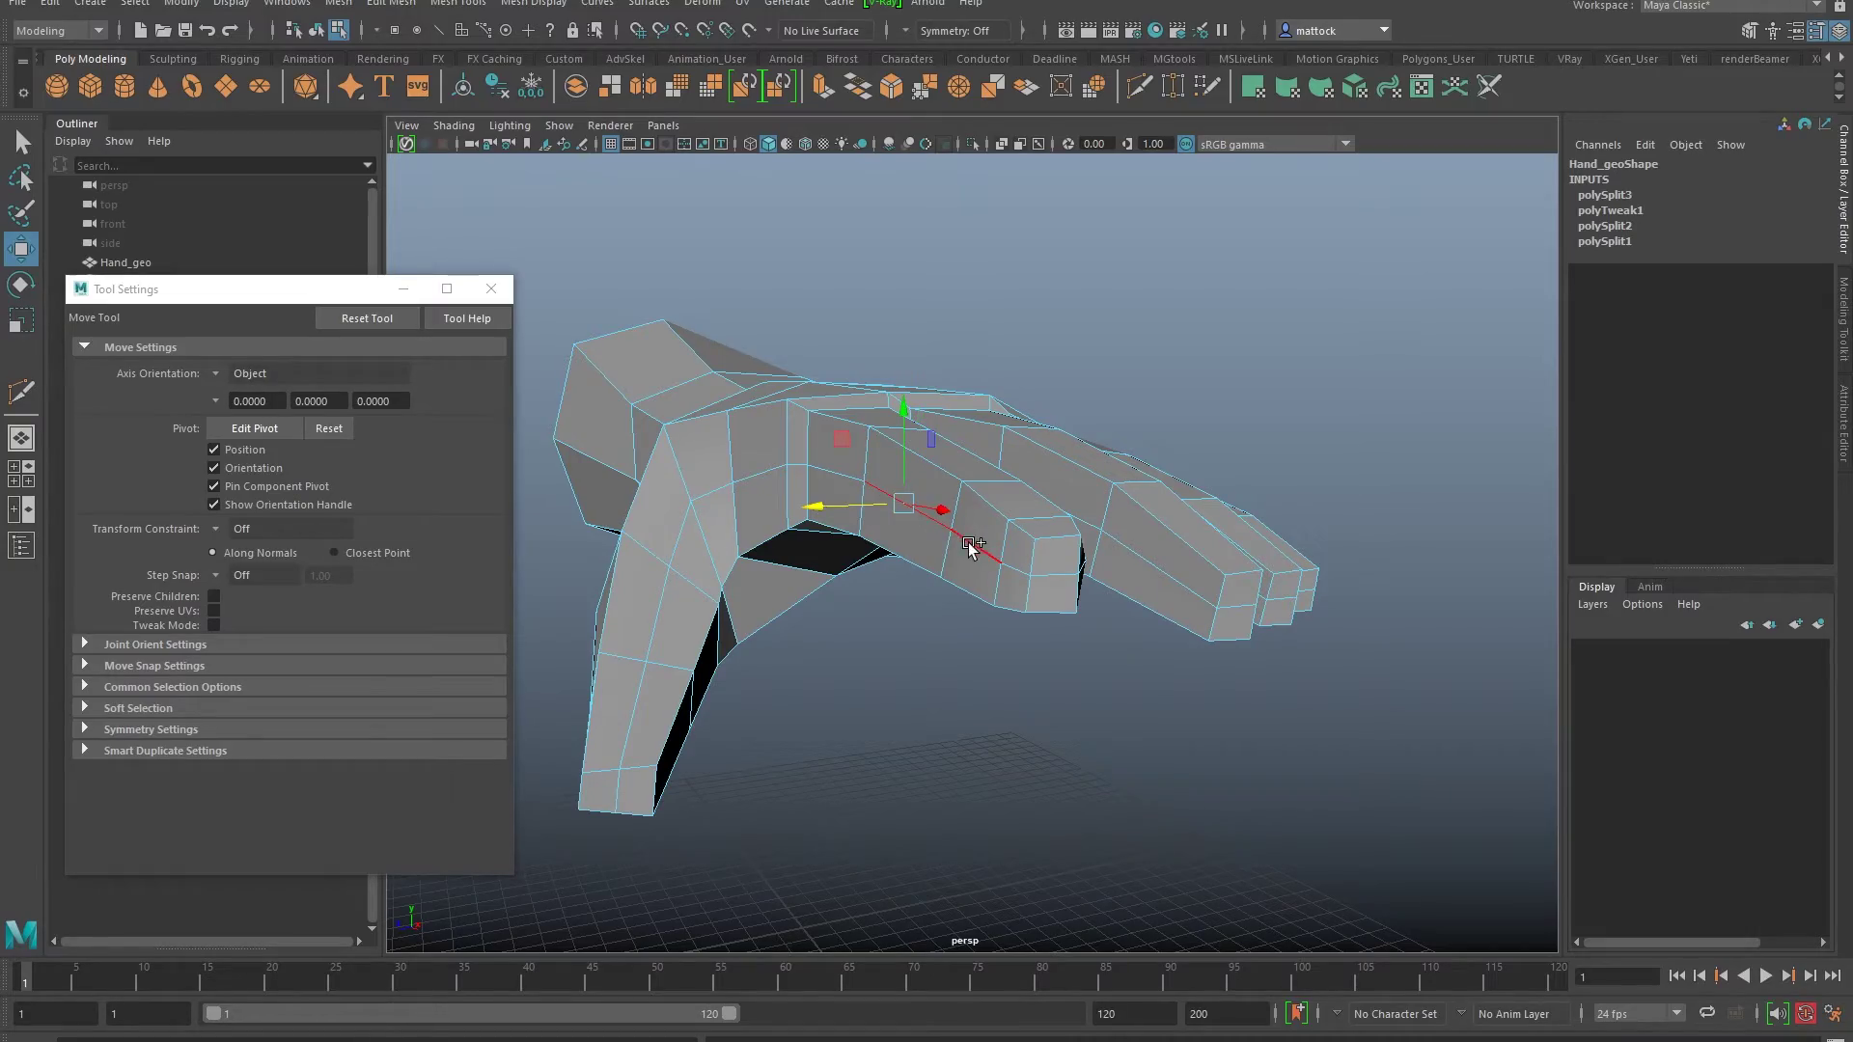
left_click_drag(815, 525, 986, 494, "alt")
Step: Undo the manual edge moves, the scaling and both inserted edge loops on the hand
key("ctrl+z")
key("ctrl+z")
key("ctrl+z")
key("ctrl+z")
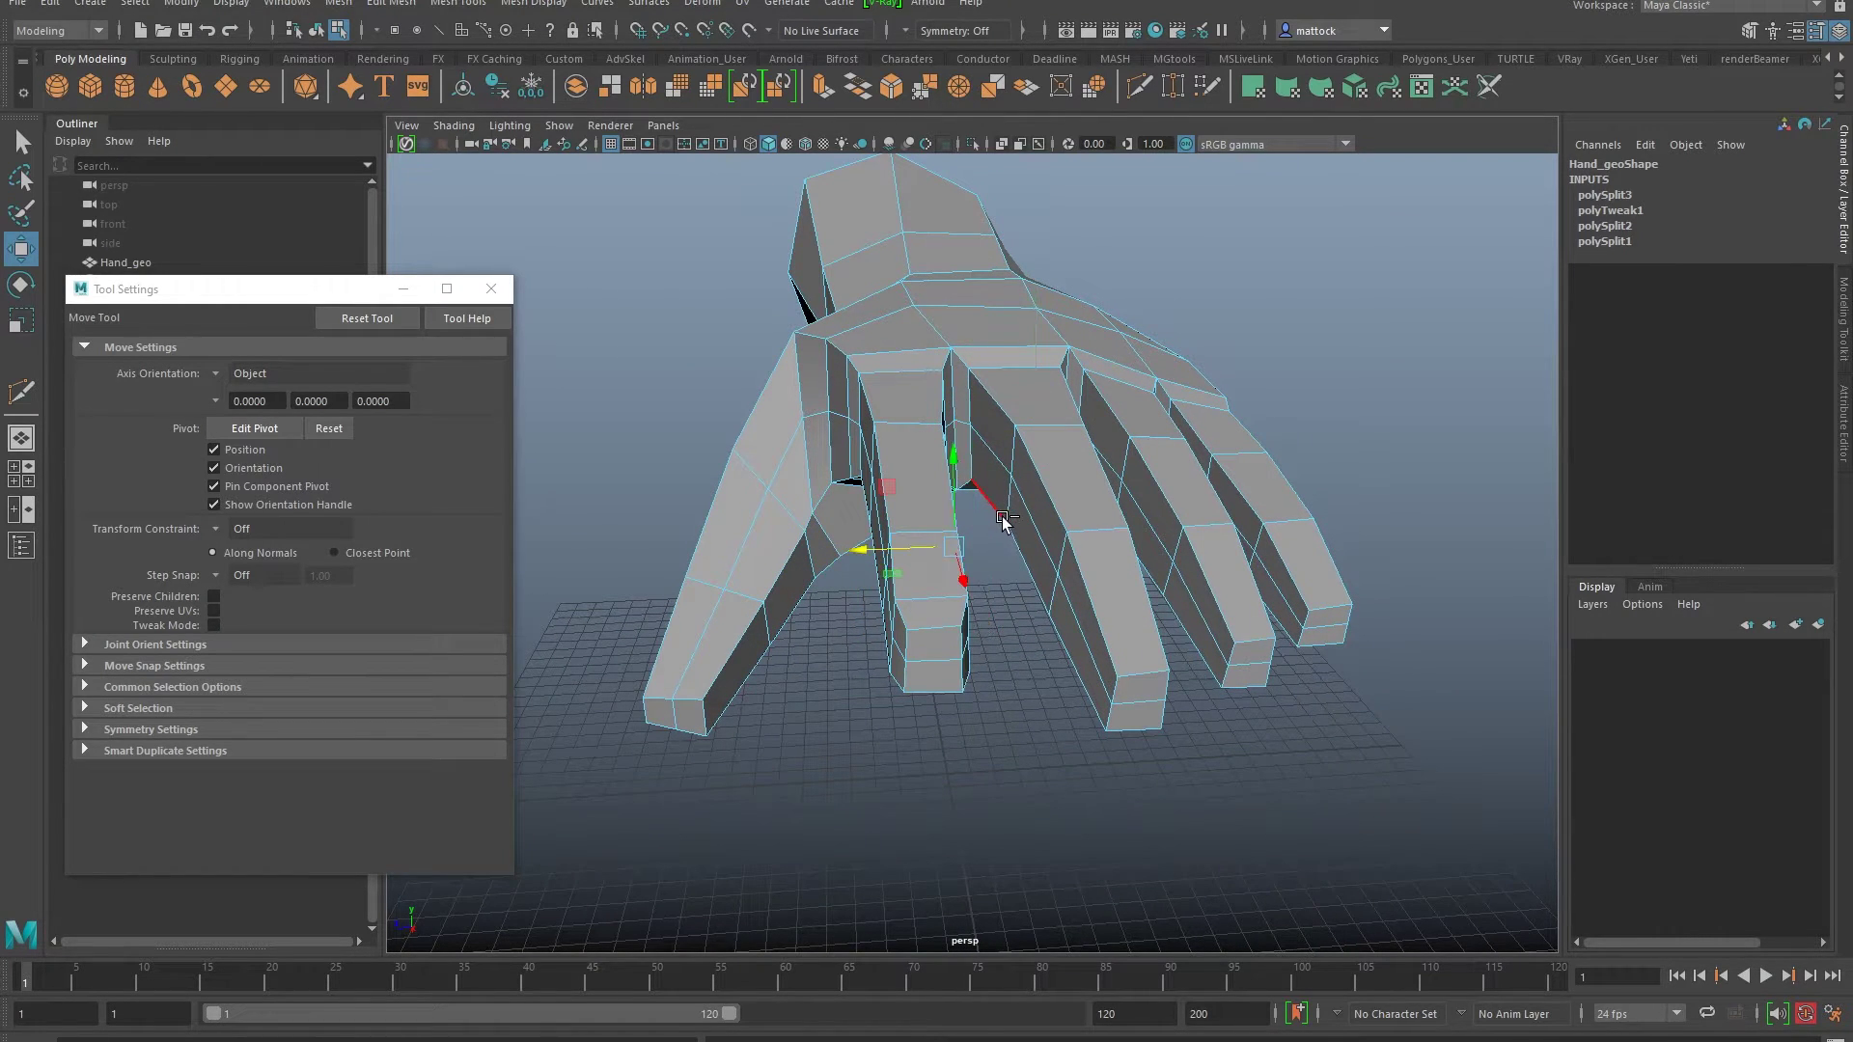
key("ctrl+z")
key("ctrl+z")
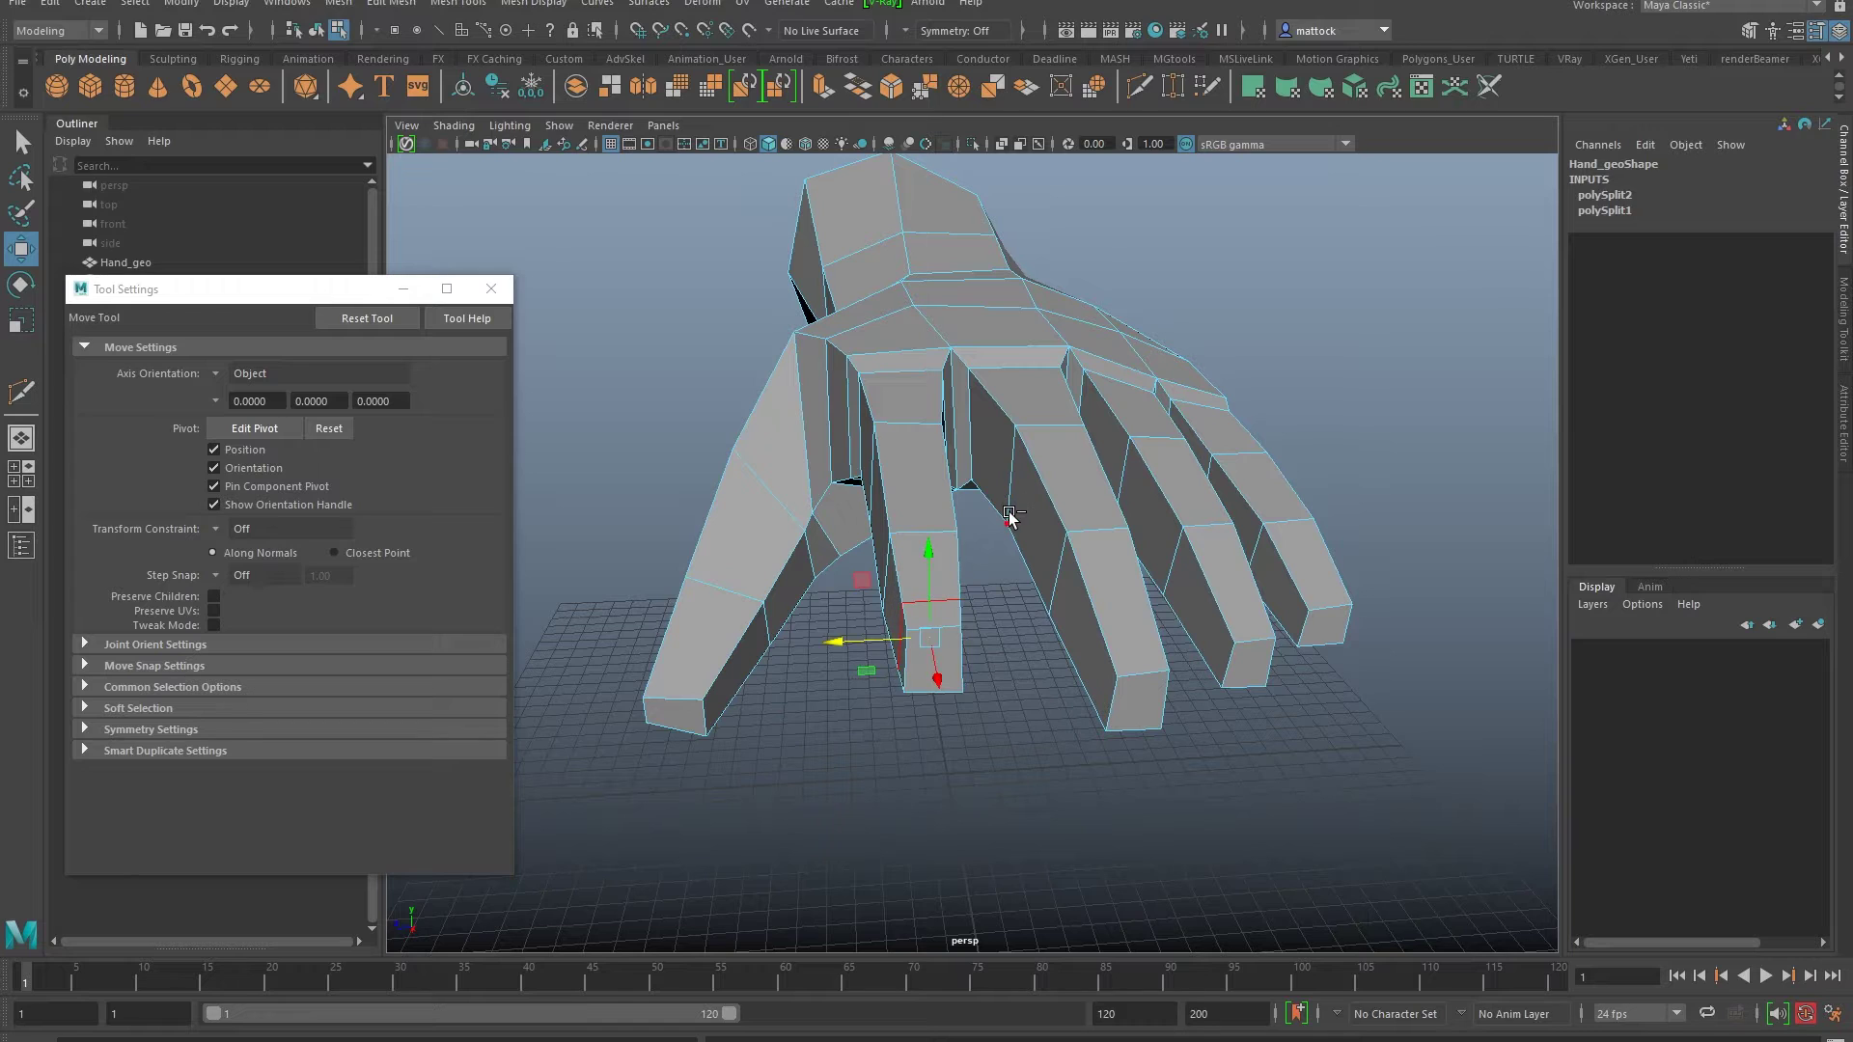
key("ctrl+z")
left_click_drag(922, 492, 905, 530, "alt")
key("ctrl+z")
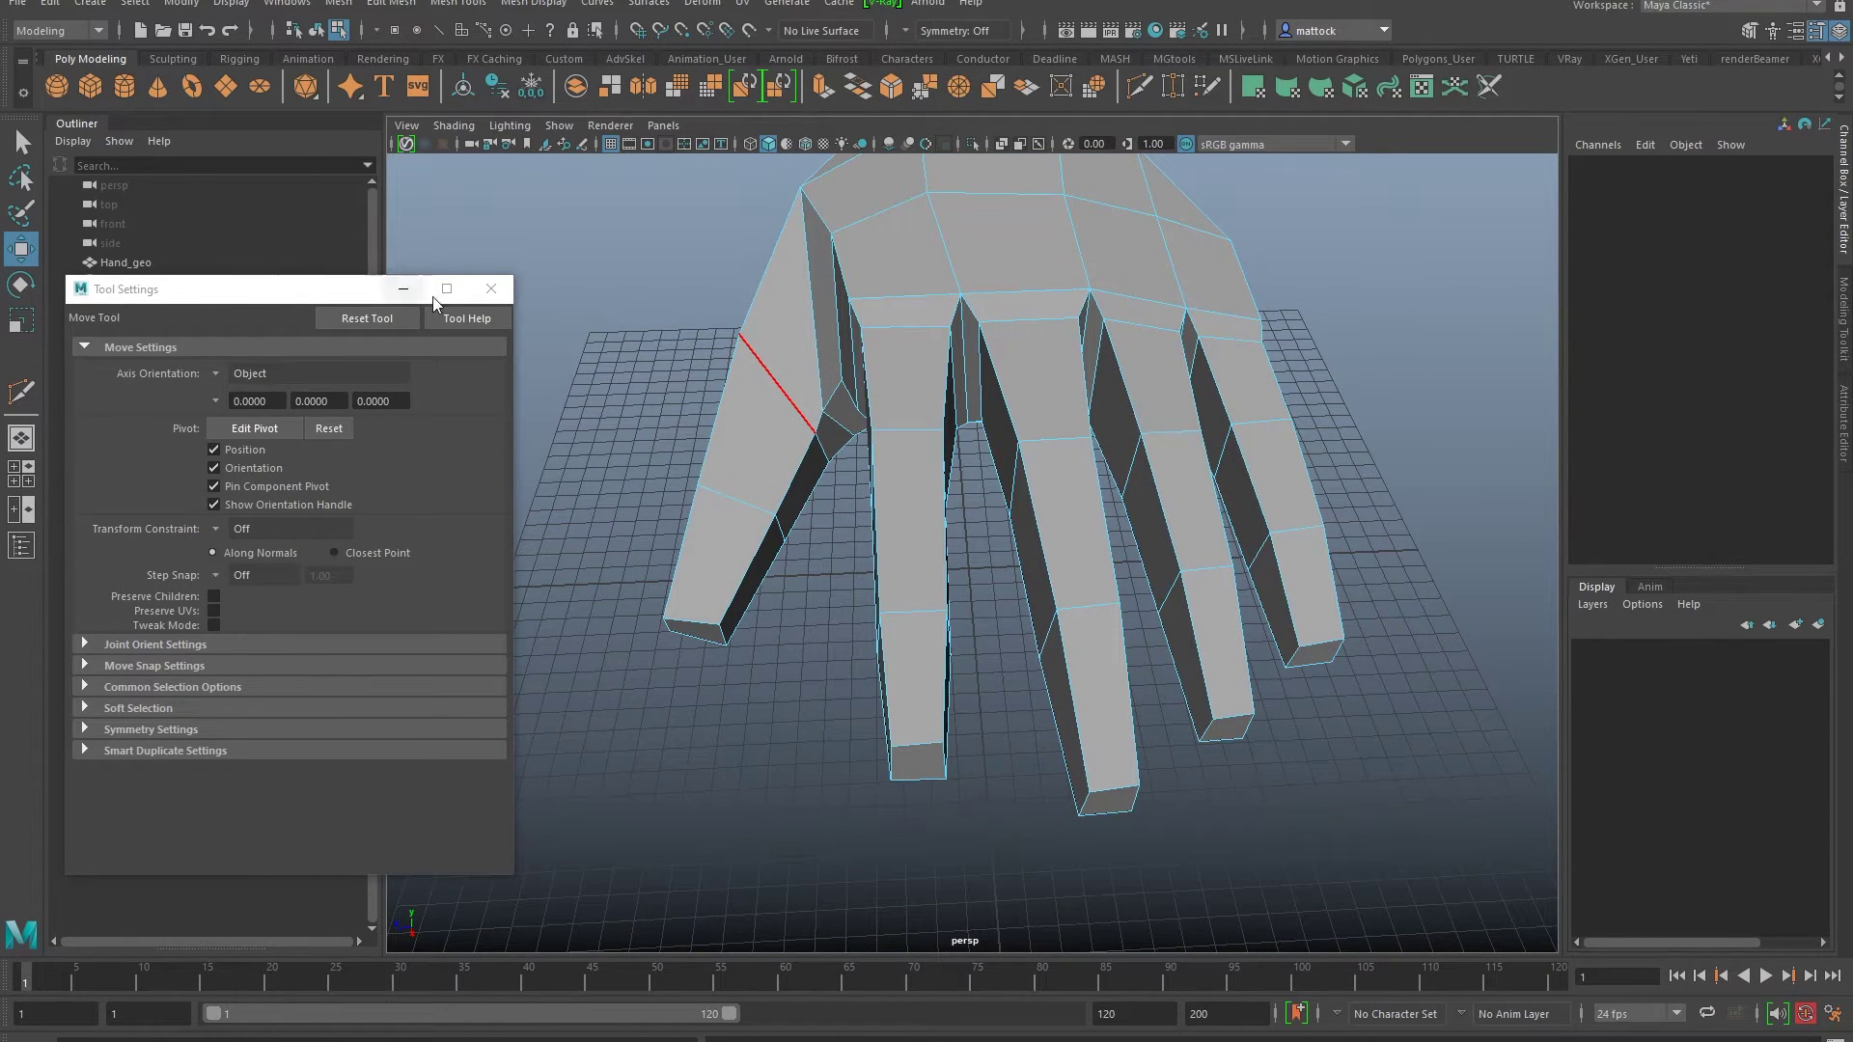
Step: Configure Multi-Cut with a Snap Step of 50% and Edge Flow enabled at a value of 1
key("q")
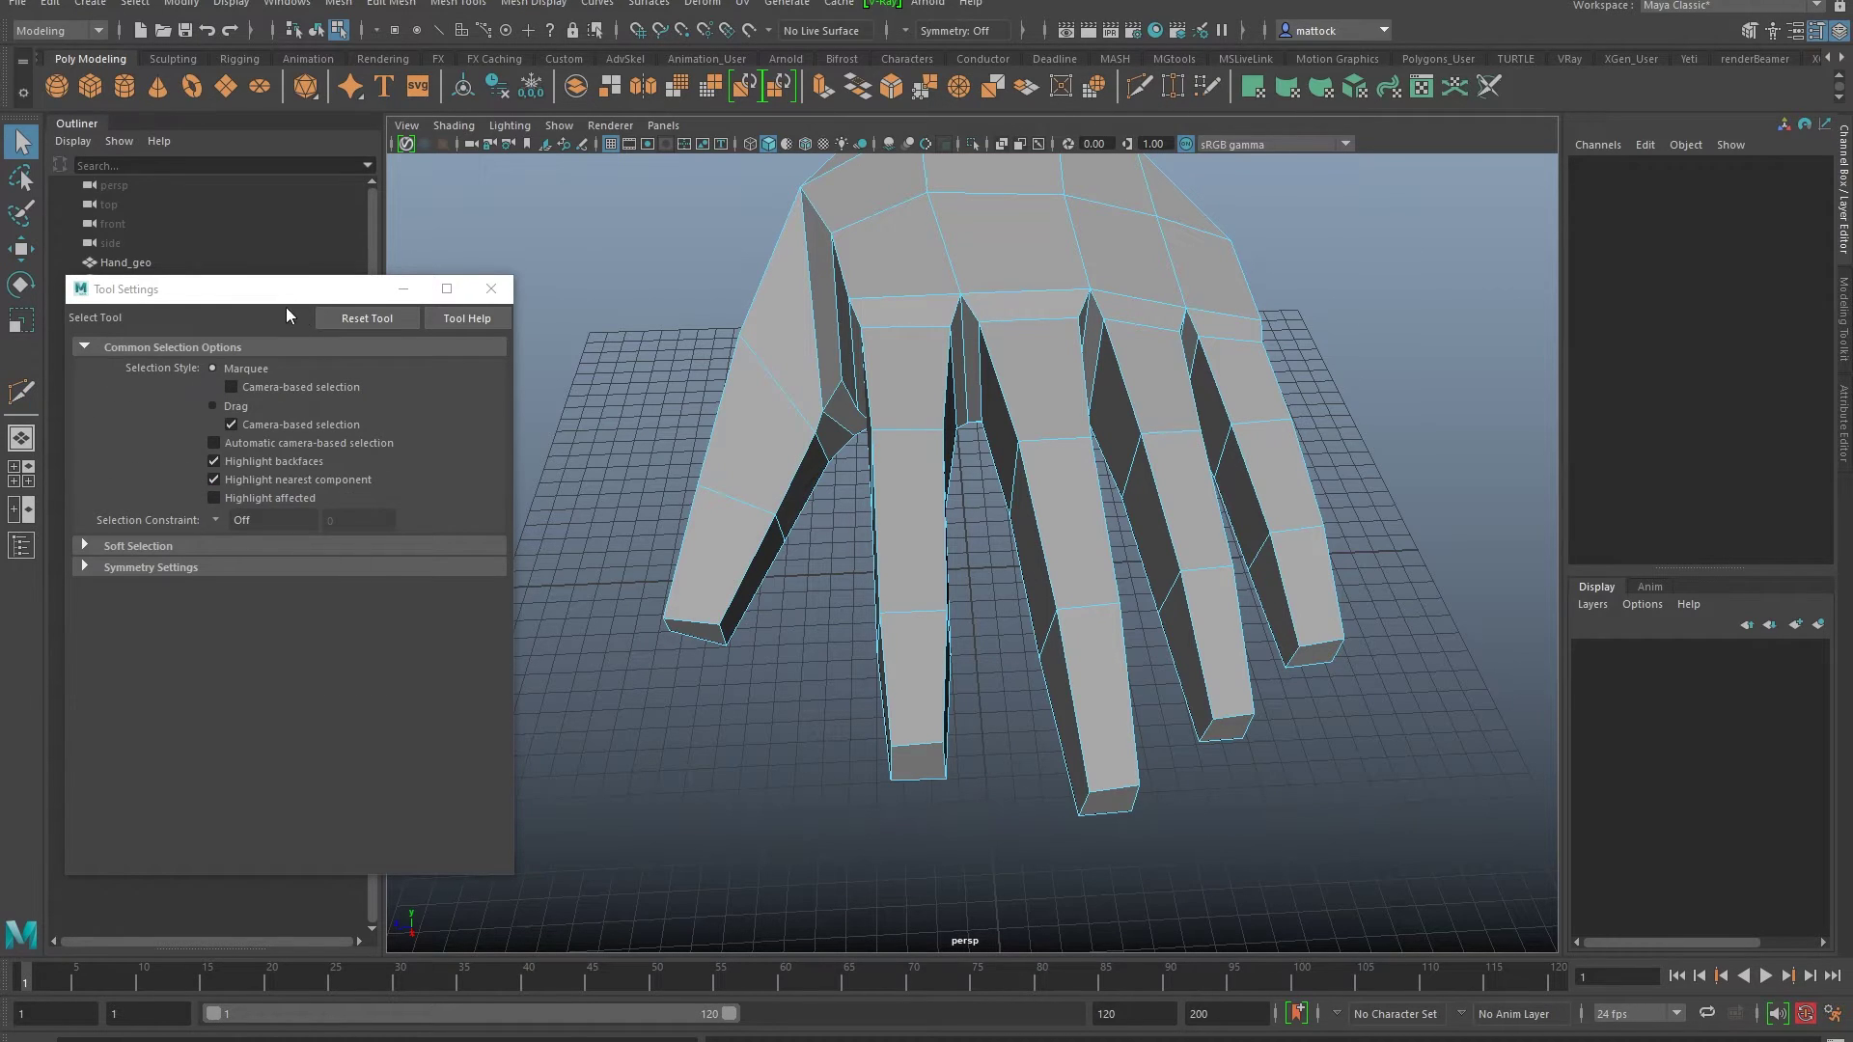
left_click(1138, 86)
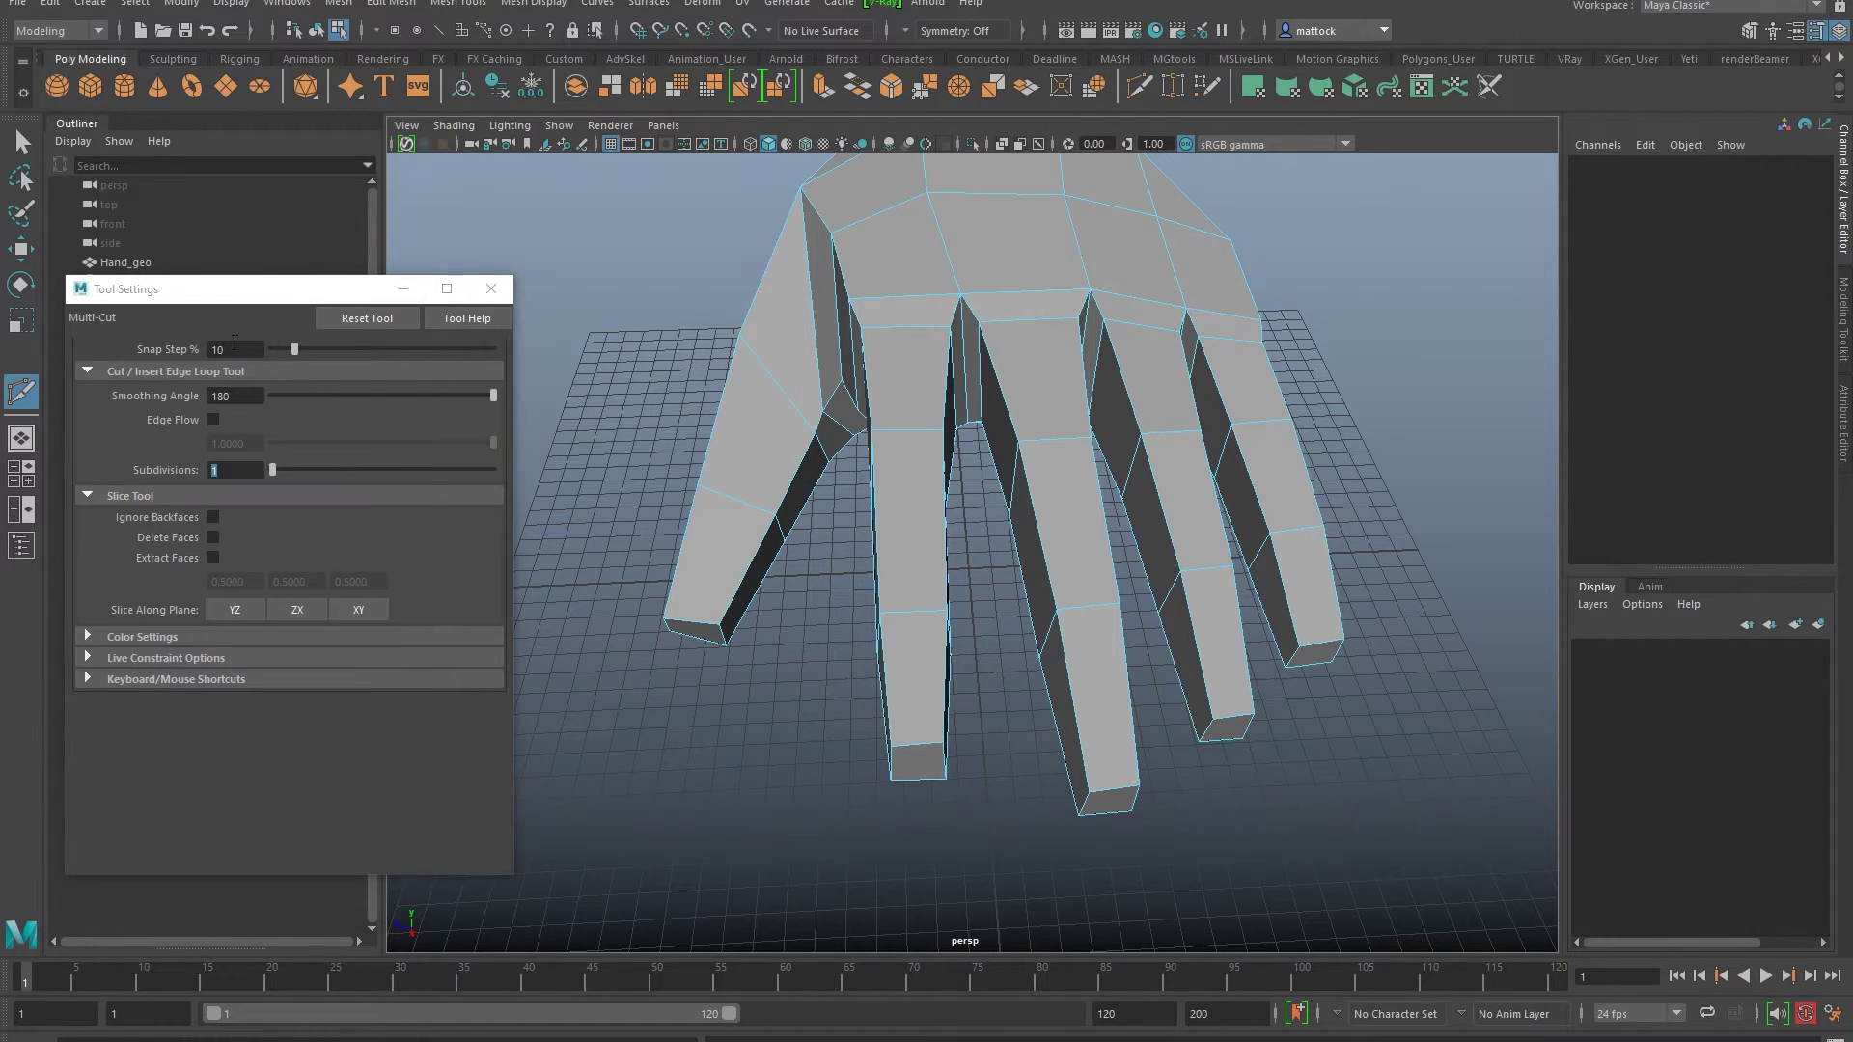
type("50")
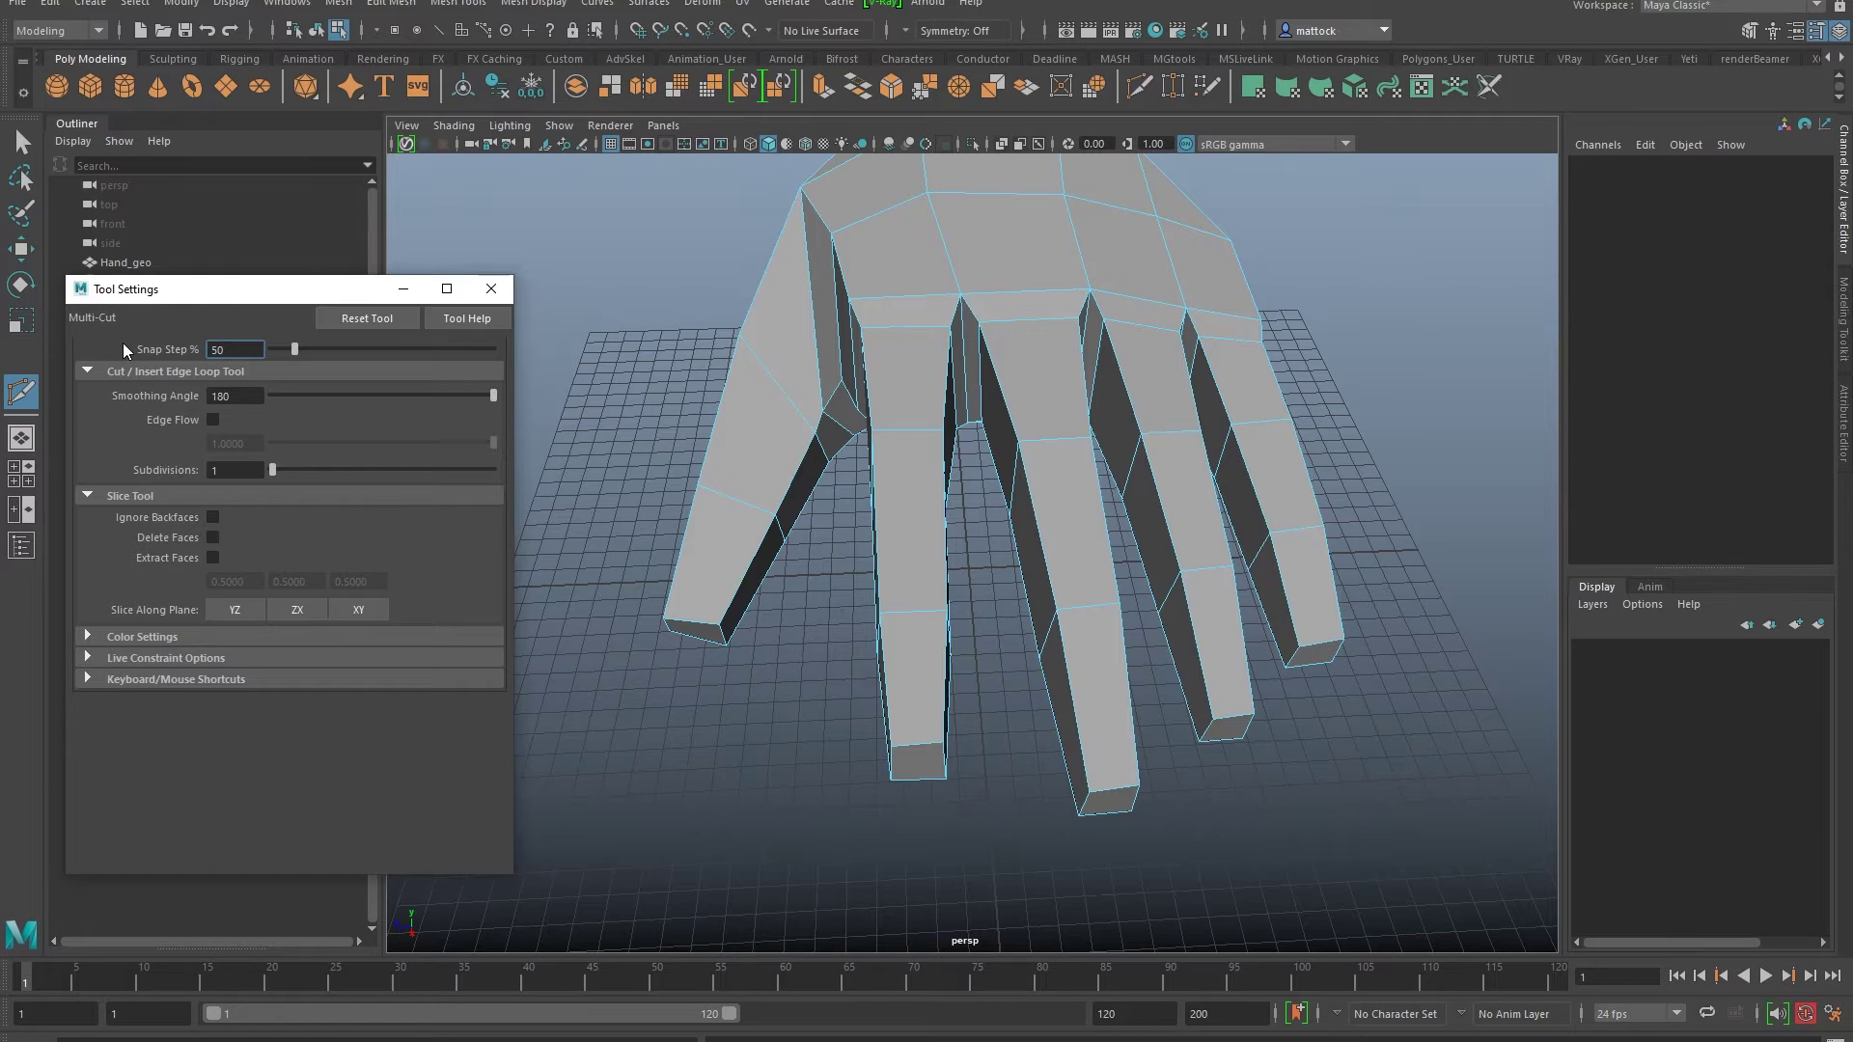
key("Tab")
left_click(213, 421)
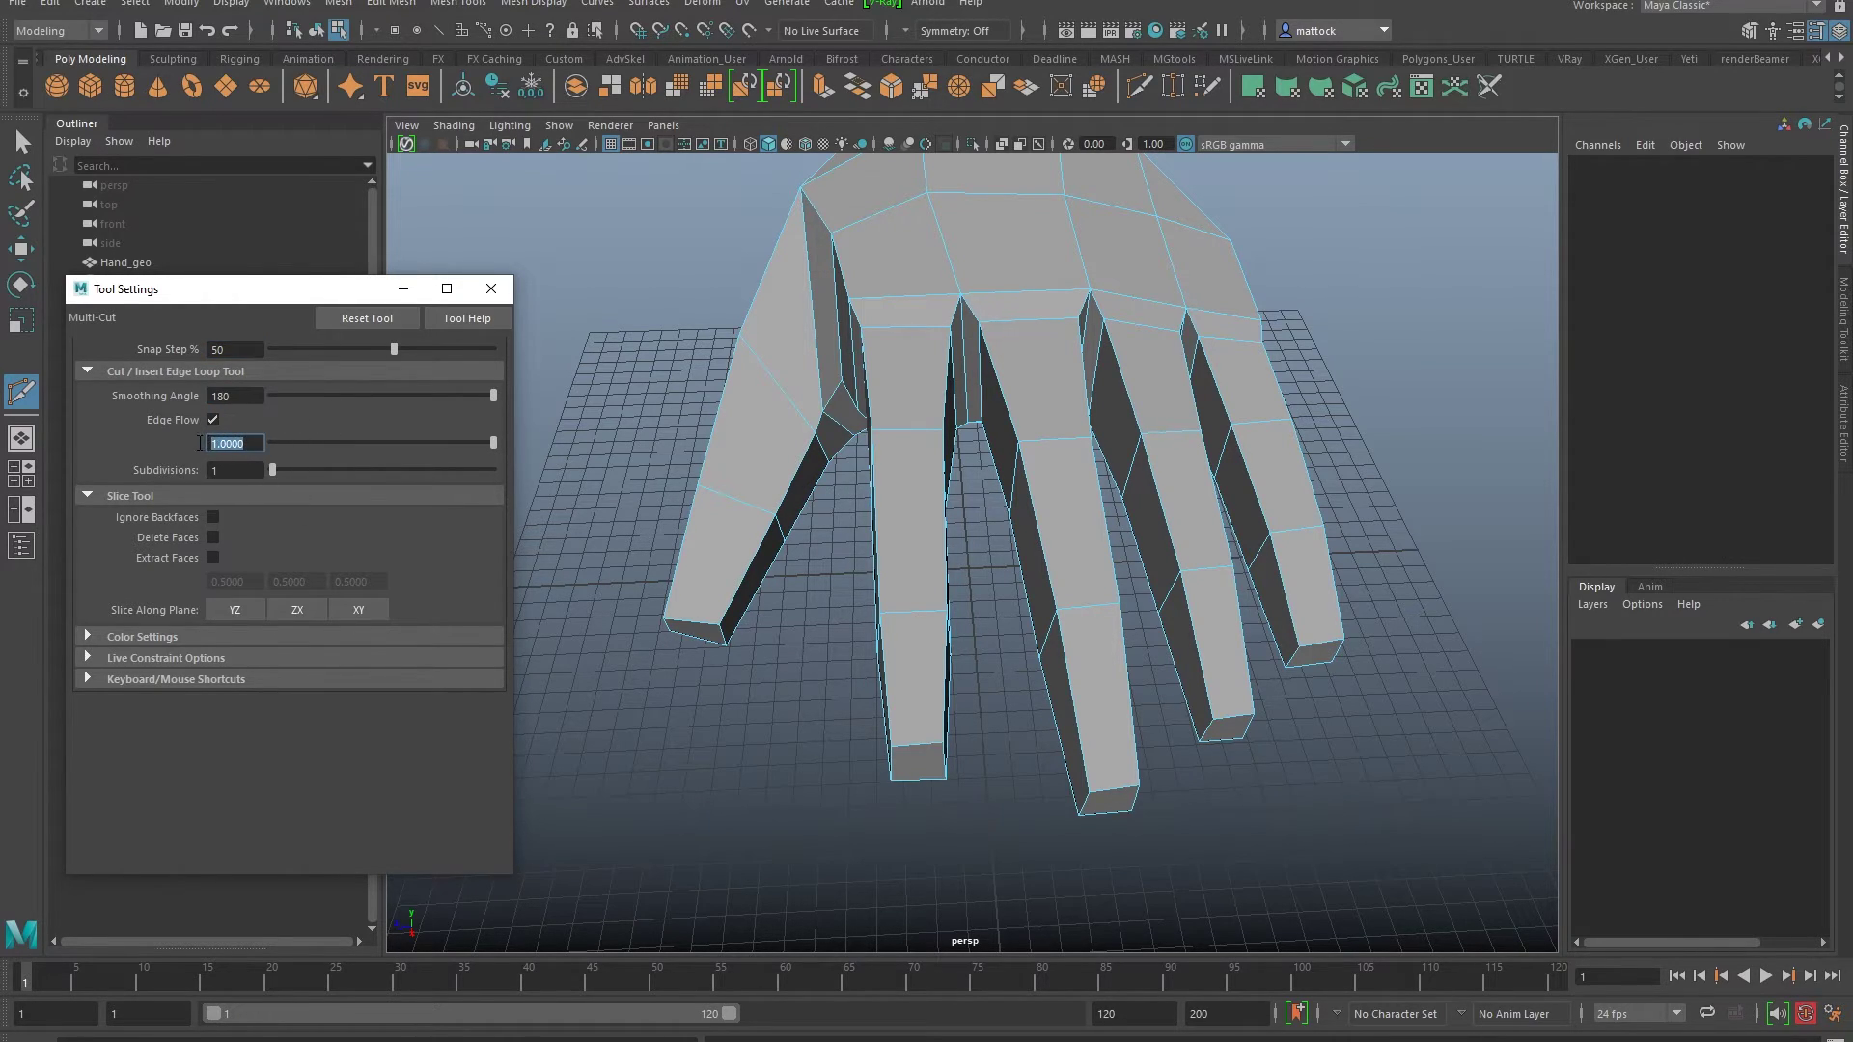
type("0.9")
key("Tab")
left_click(243, 441)
type("1")
key("Return")
Step: Insert a lengthwise Edge Flow loop along the sides of the fingers and thumb
left_click_drag(917, 487, 1074, 478, "alt")
left_click_drag(731, 465, 818, 417, "alt")
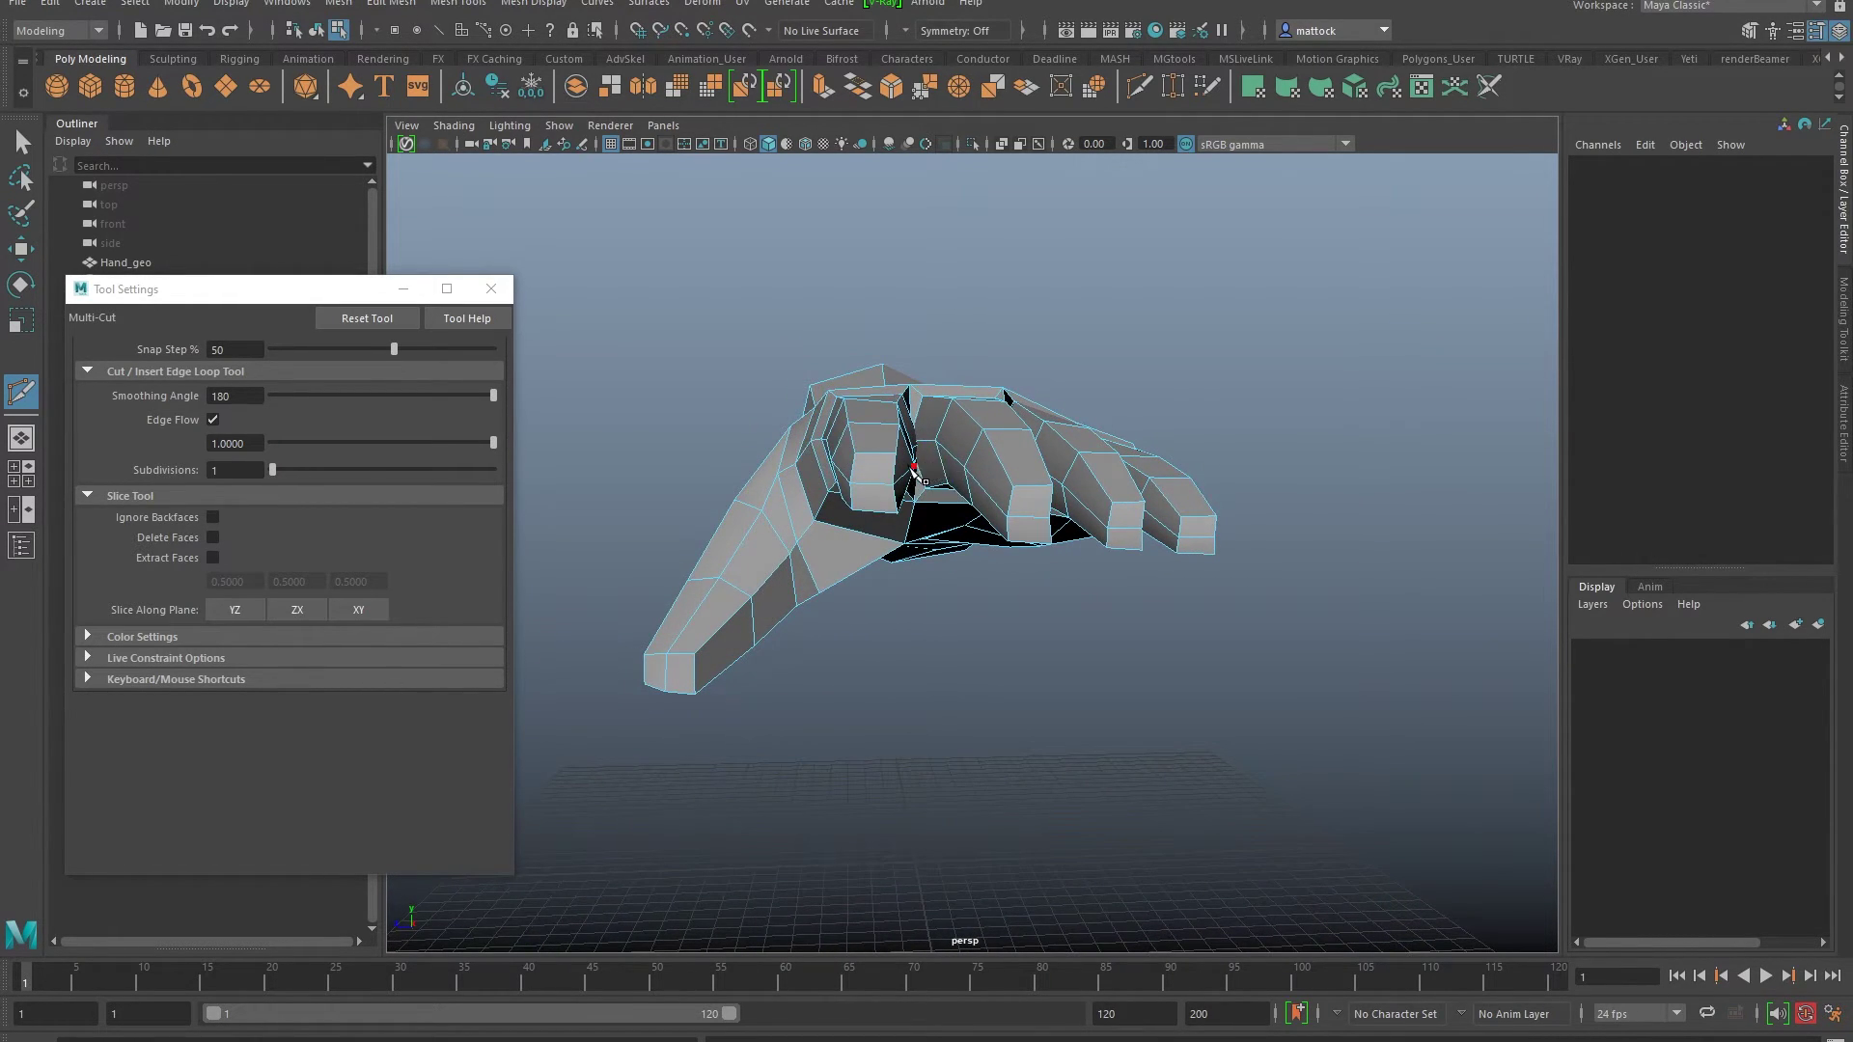
left_click_drag(914, 470, 859, 506, "alt")
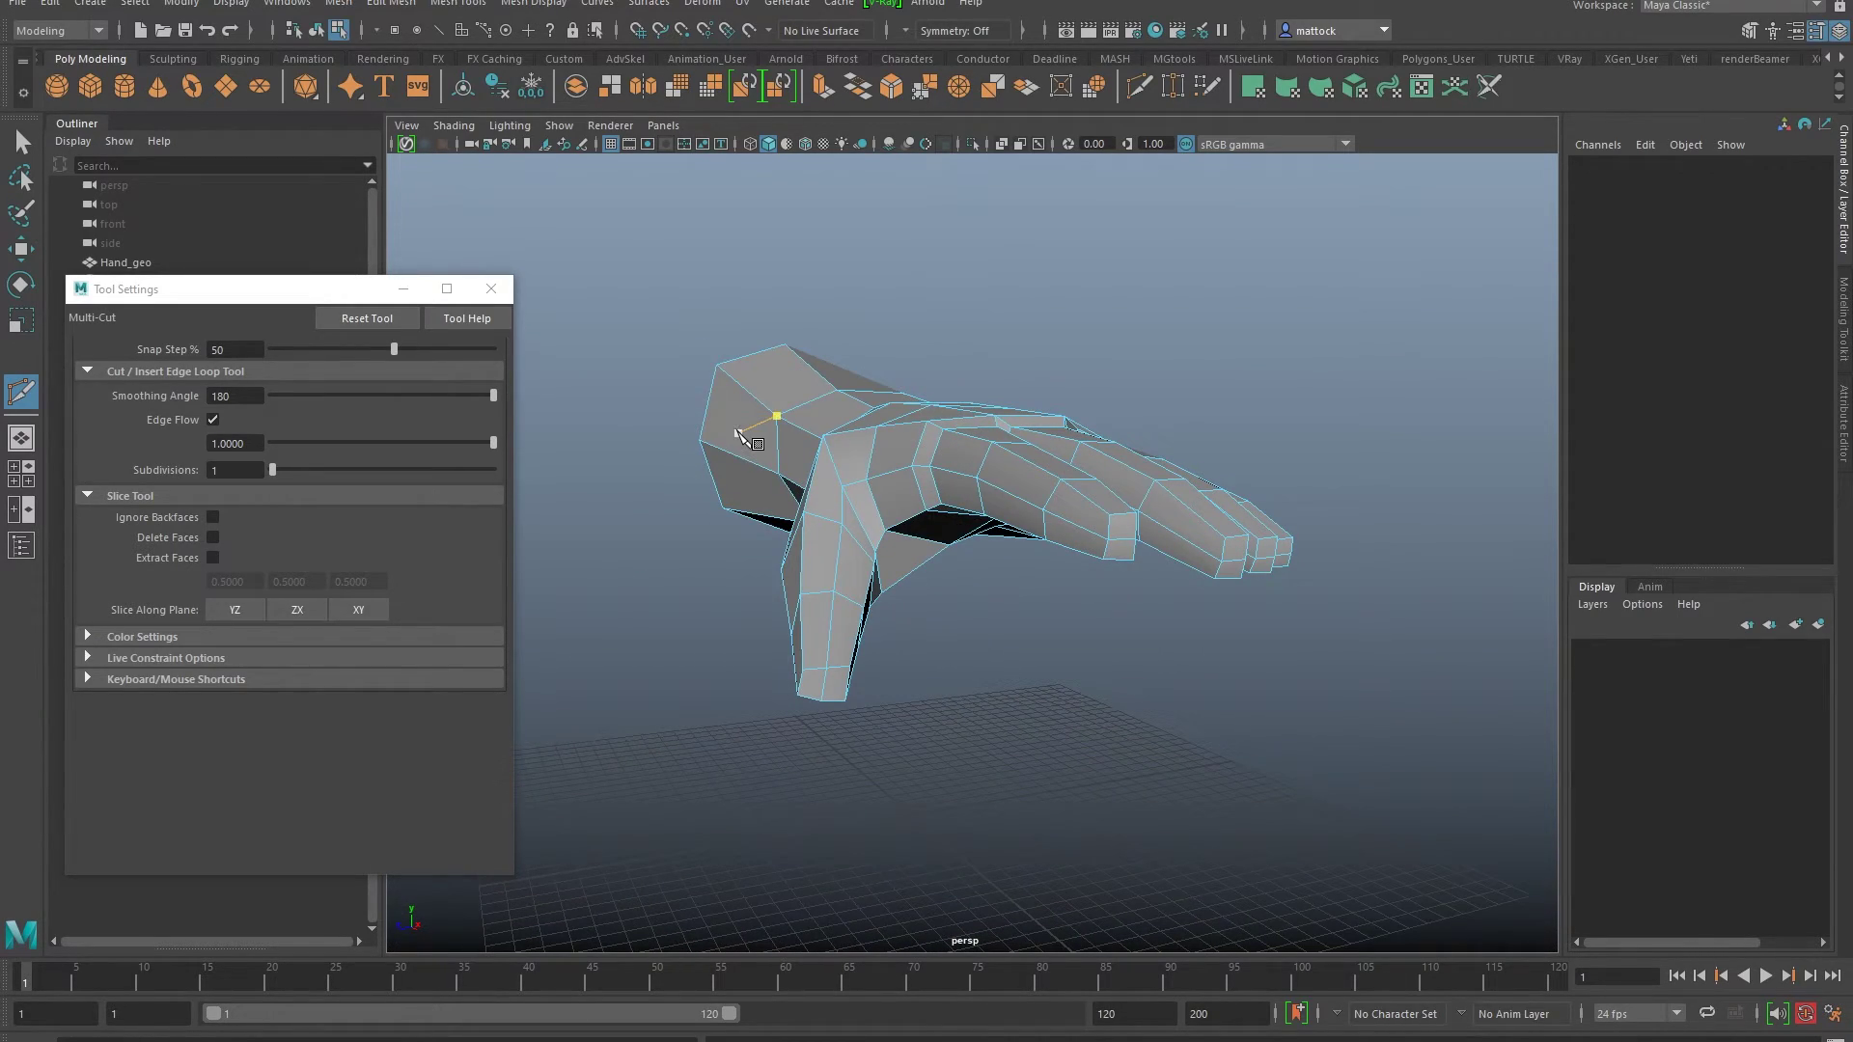
left_click_drag(867, 419, 825, 618, "alt")
scroll(811, 589, "up", 5)
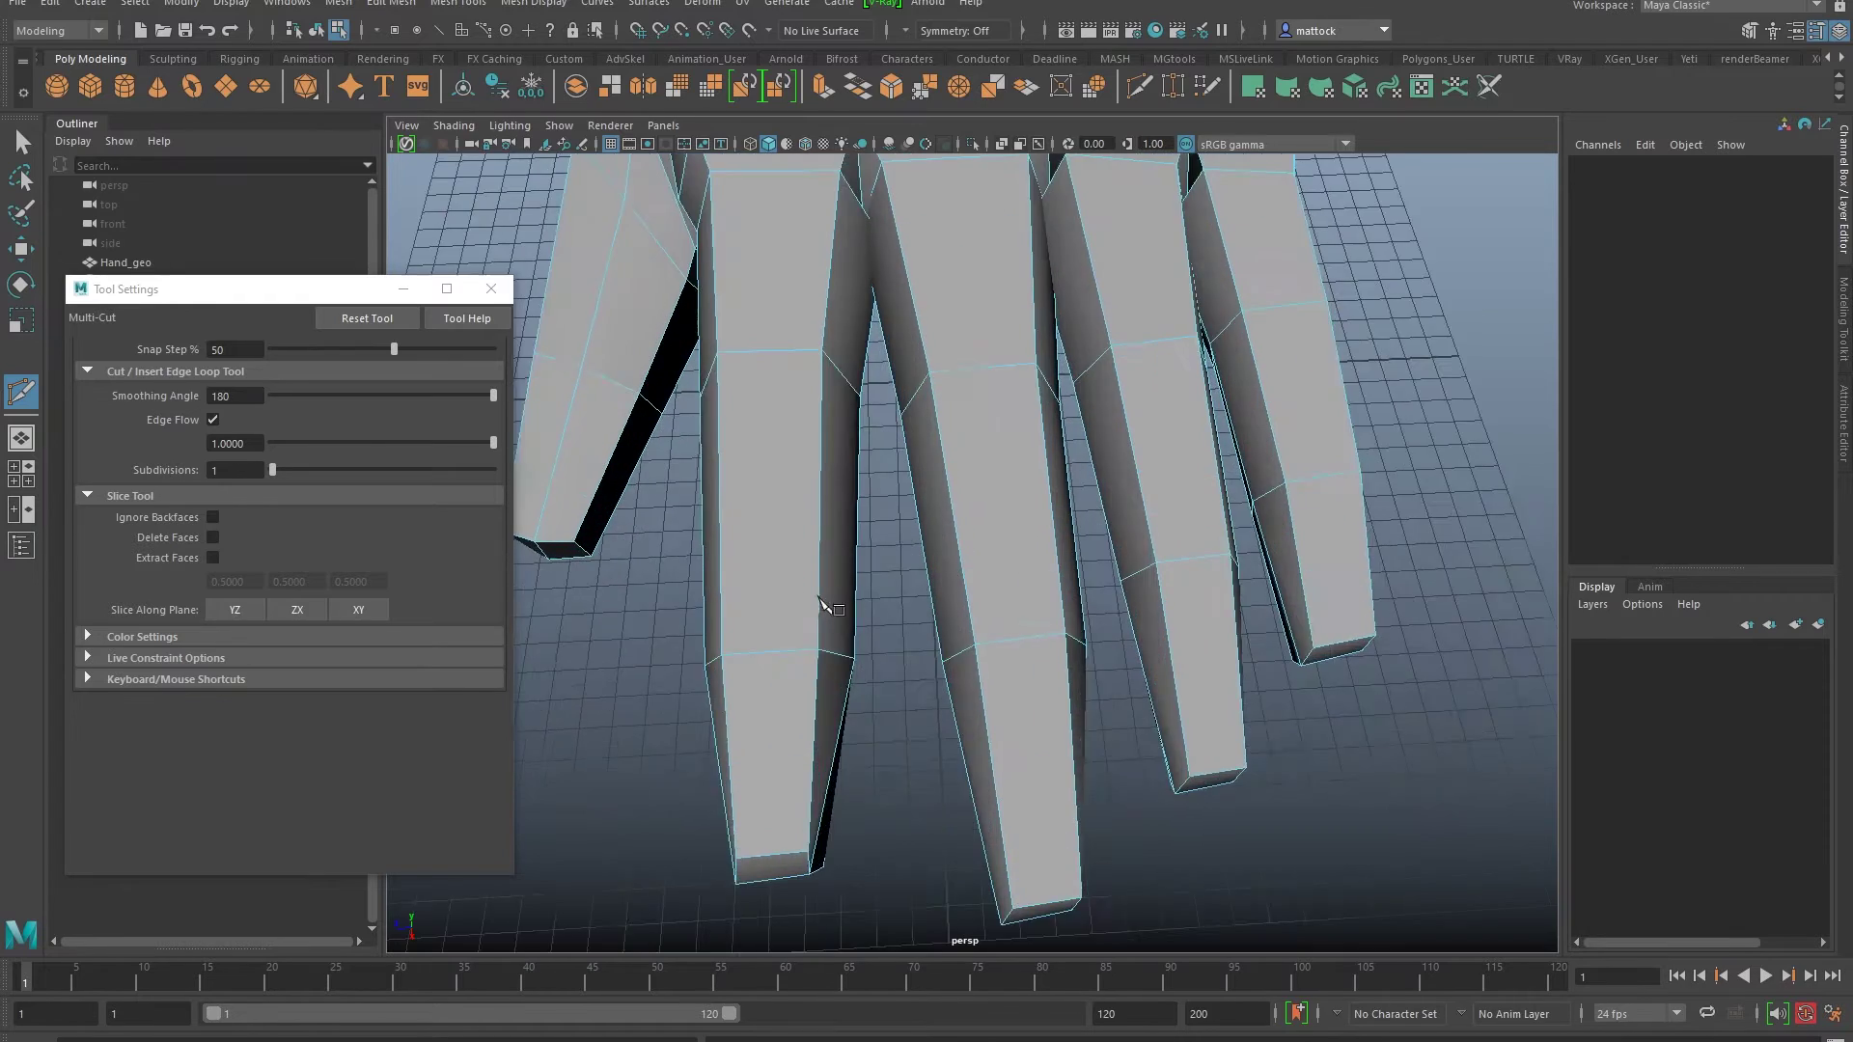
Step: Insert several Edge Flow loops across the middle finger's last segment to round the fingertip
middle_click_drag(805, 649, 845, 560, "alt")
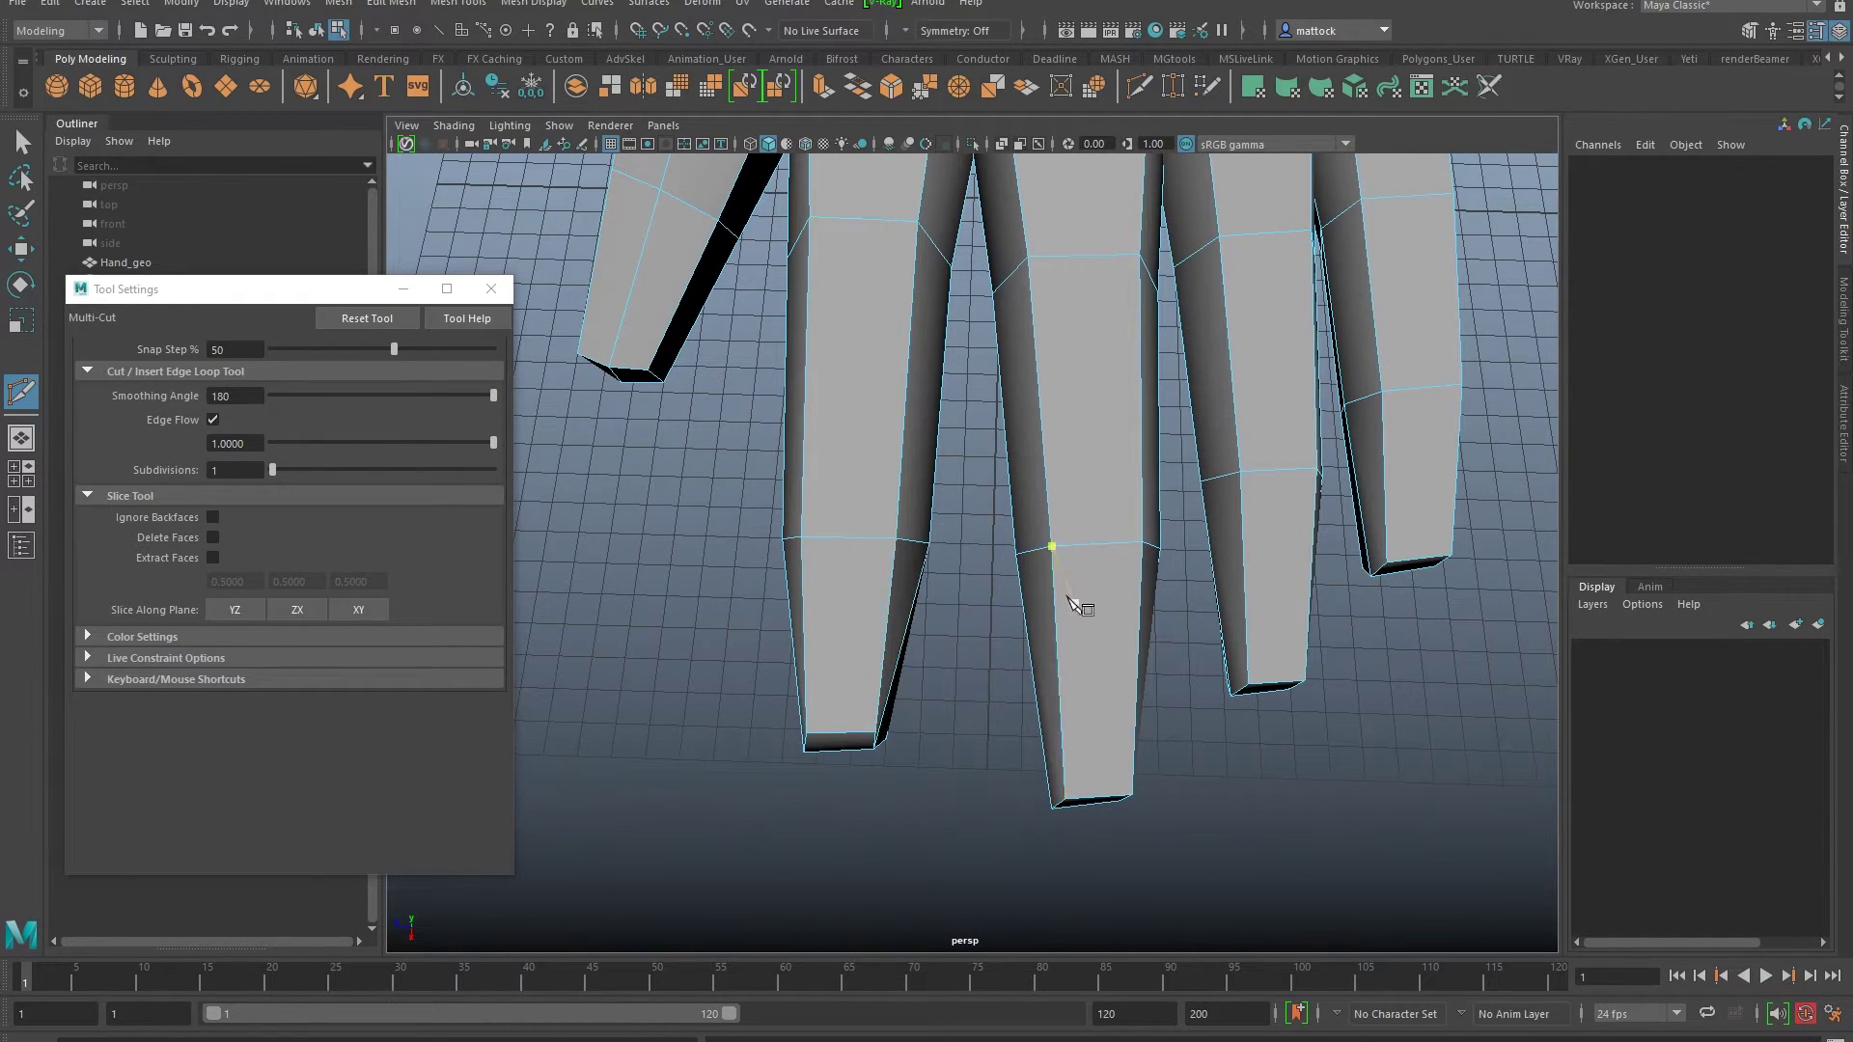
left_click(1052, 570)
right_click_drag(1075, 612, 965, 626, "alt")
middle_click_drag(965, 625, 862, 637, "alt")
left_click_drag(871, 645, 776, 680, "alt")
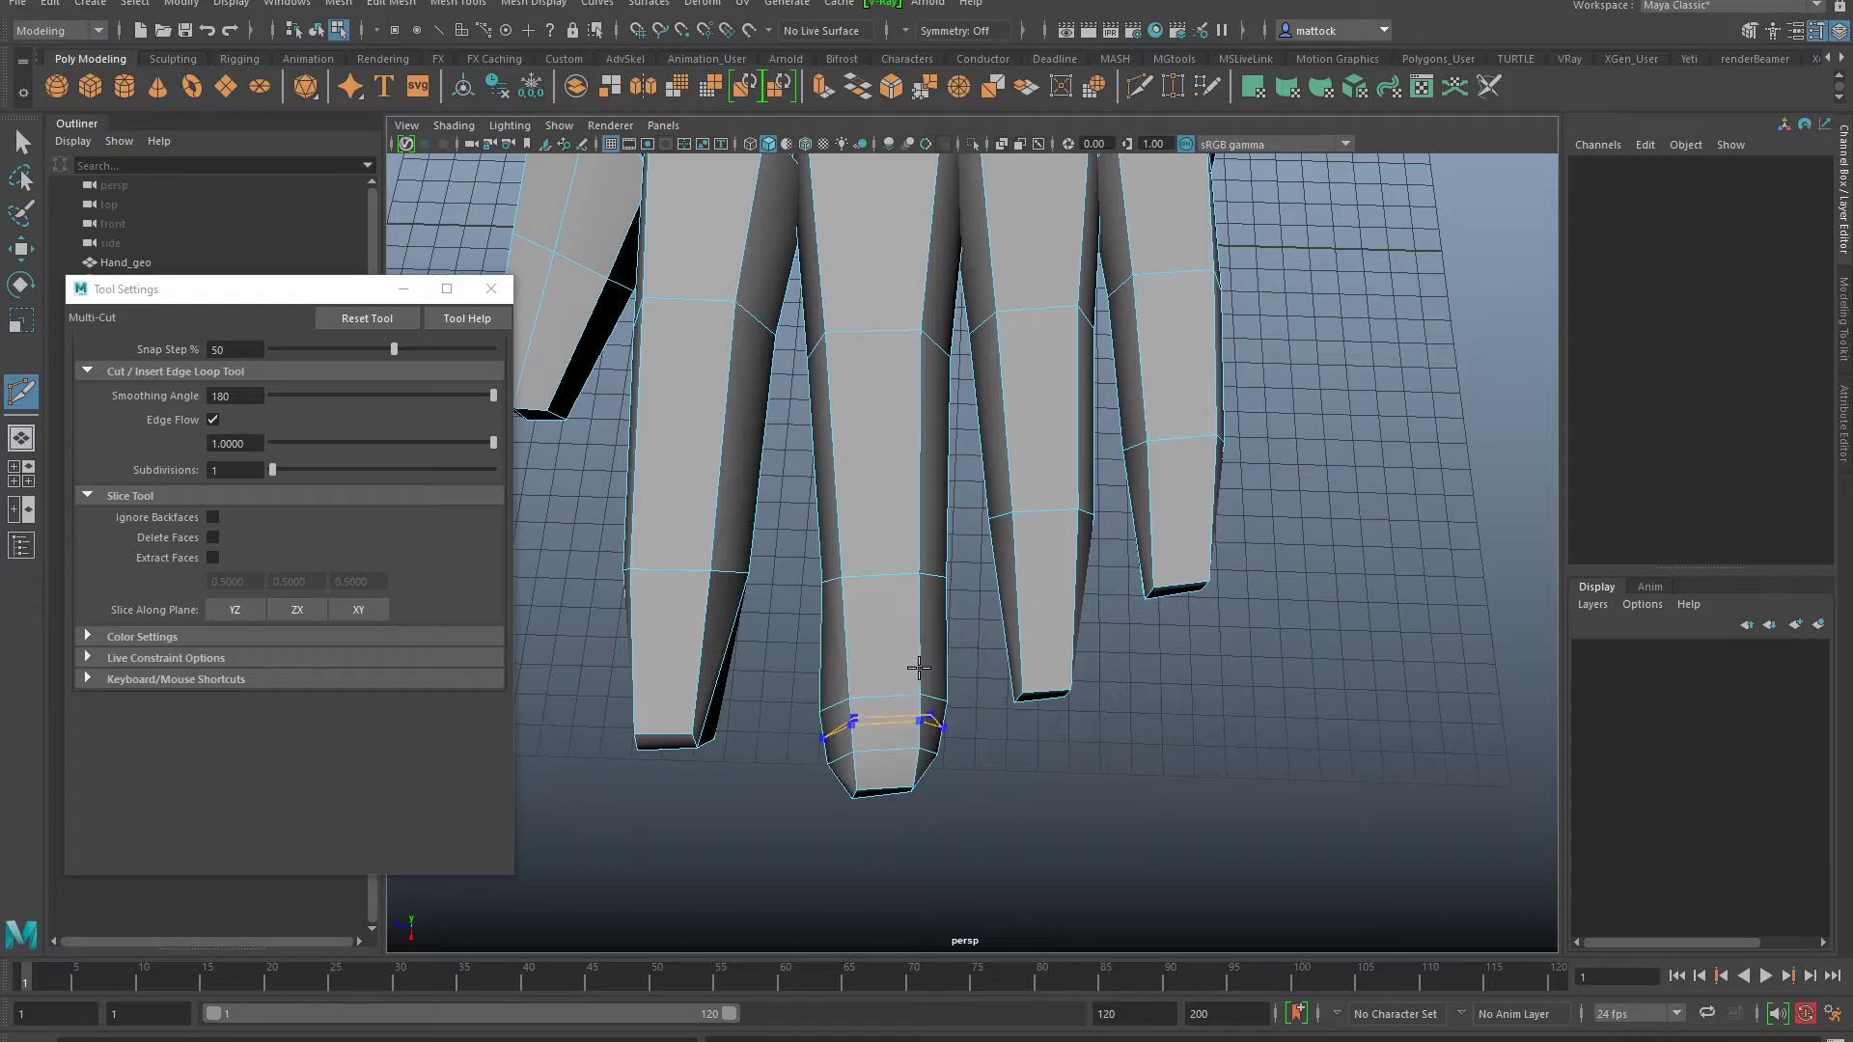
left_click_drag(881, 753, 941, 459, "alt")
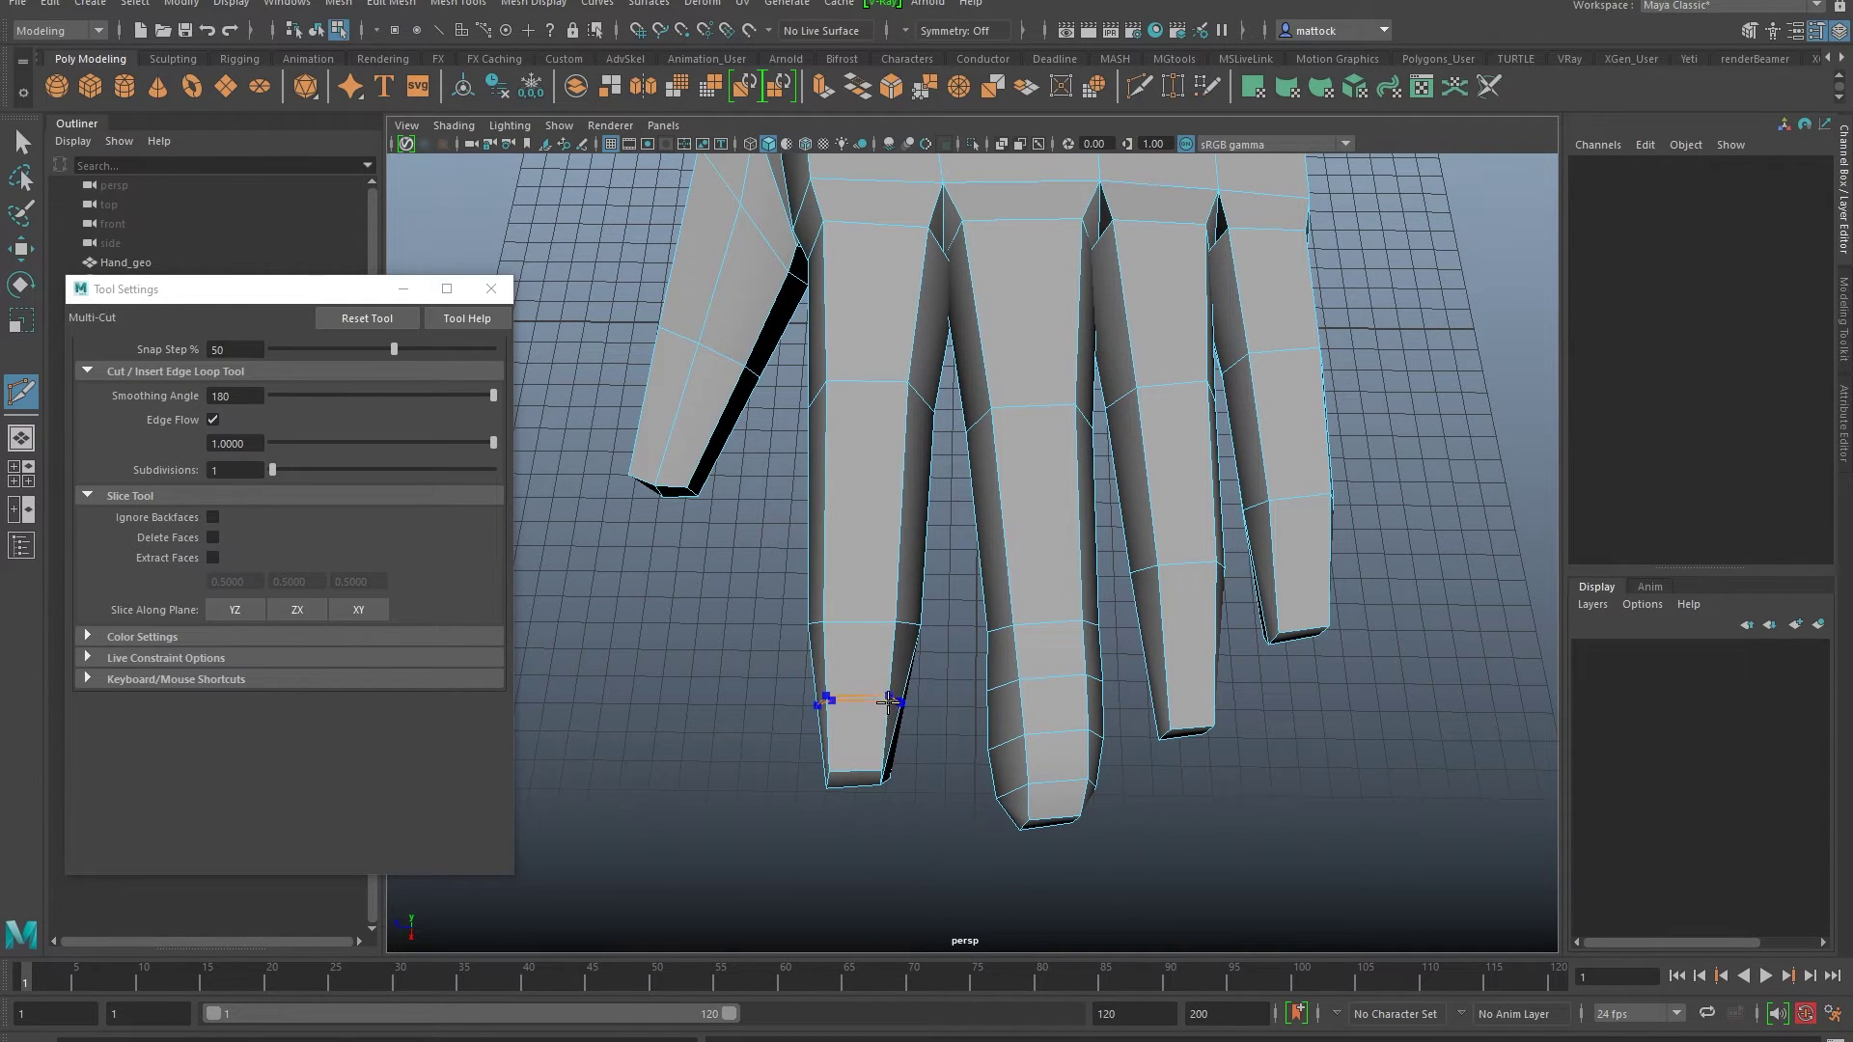
Step: Insert midpoint-snapped Edge Flow loops across the index finger's tip segment and its middle segment
left_click(887, 704, "ctrl+shift")
left_click(881, 734, "ctrl+shift")
left_click(896, 664, "ctrl+shift")
left_click_drag(847, 628, 832, 619, "alt")
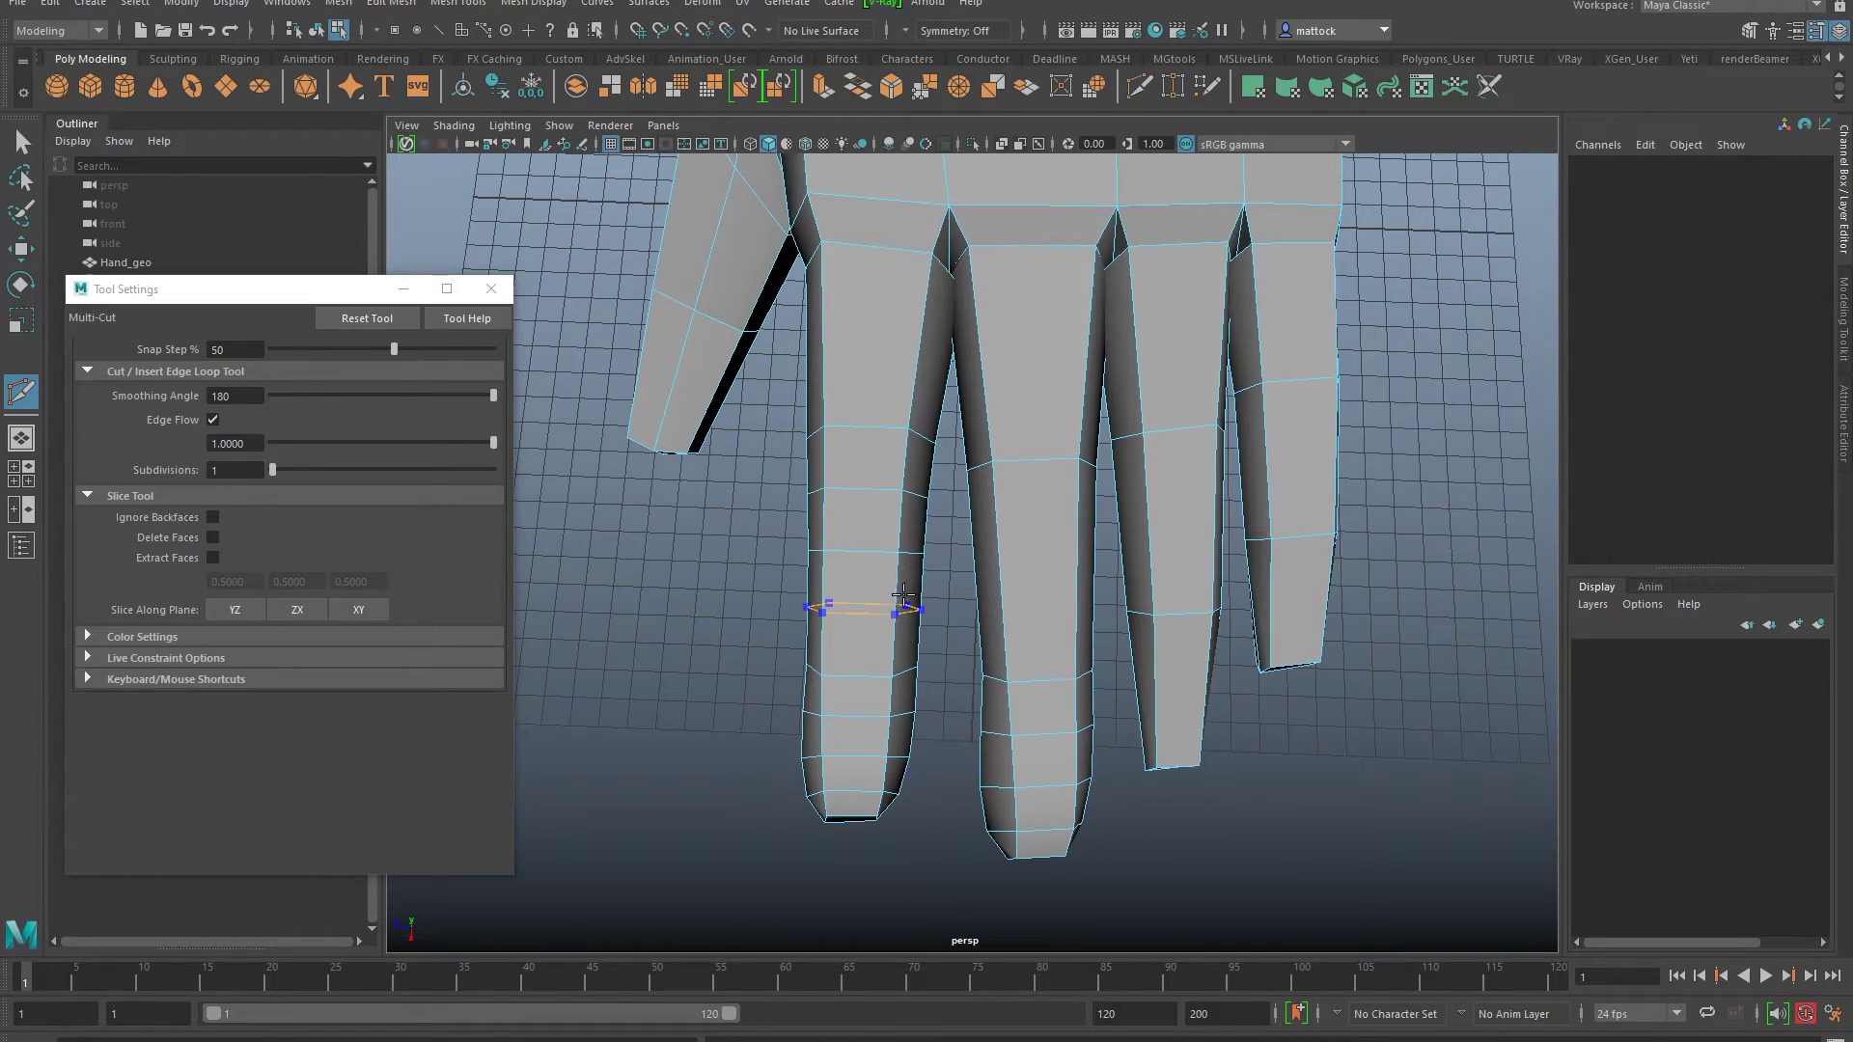
left_click_drag(897, 459, 912, 554, "alt")
Step: Insert lengthwise Edge Flow loops down the centre of the fingers, snapped to the midpoint
left_click_drag(960, 400, 965, 415, "alt")
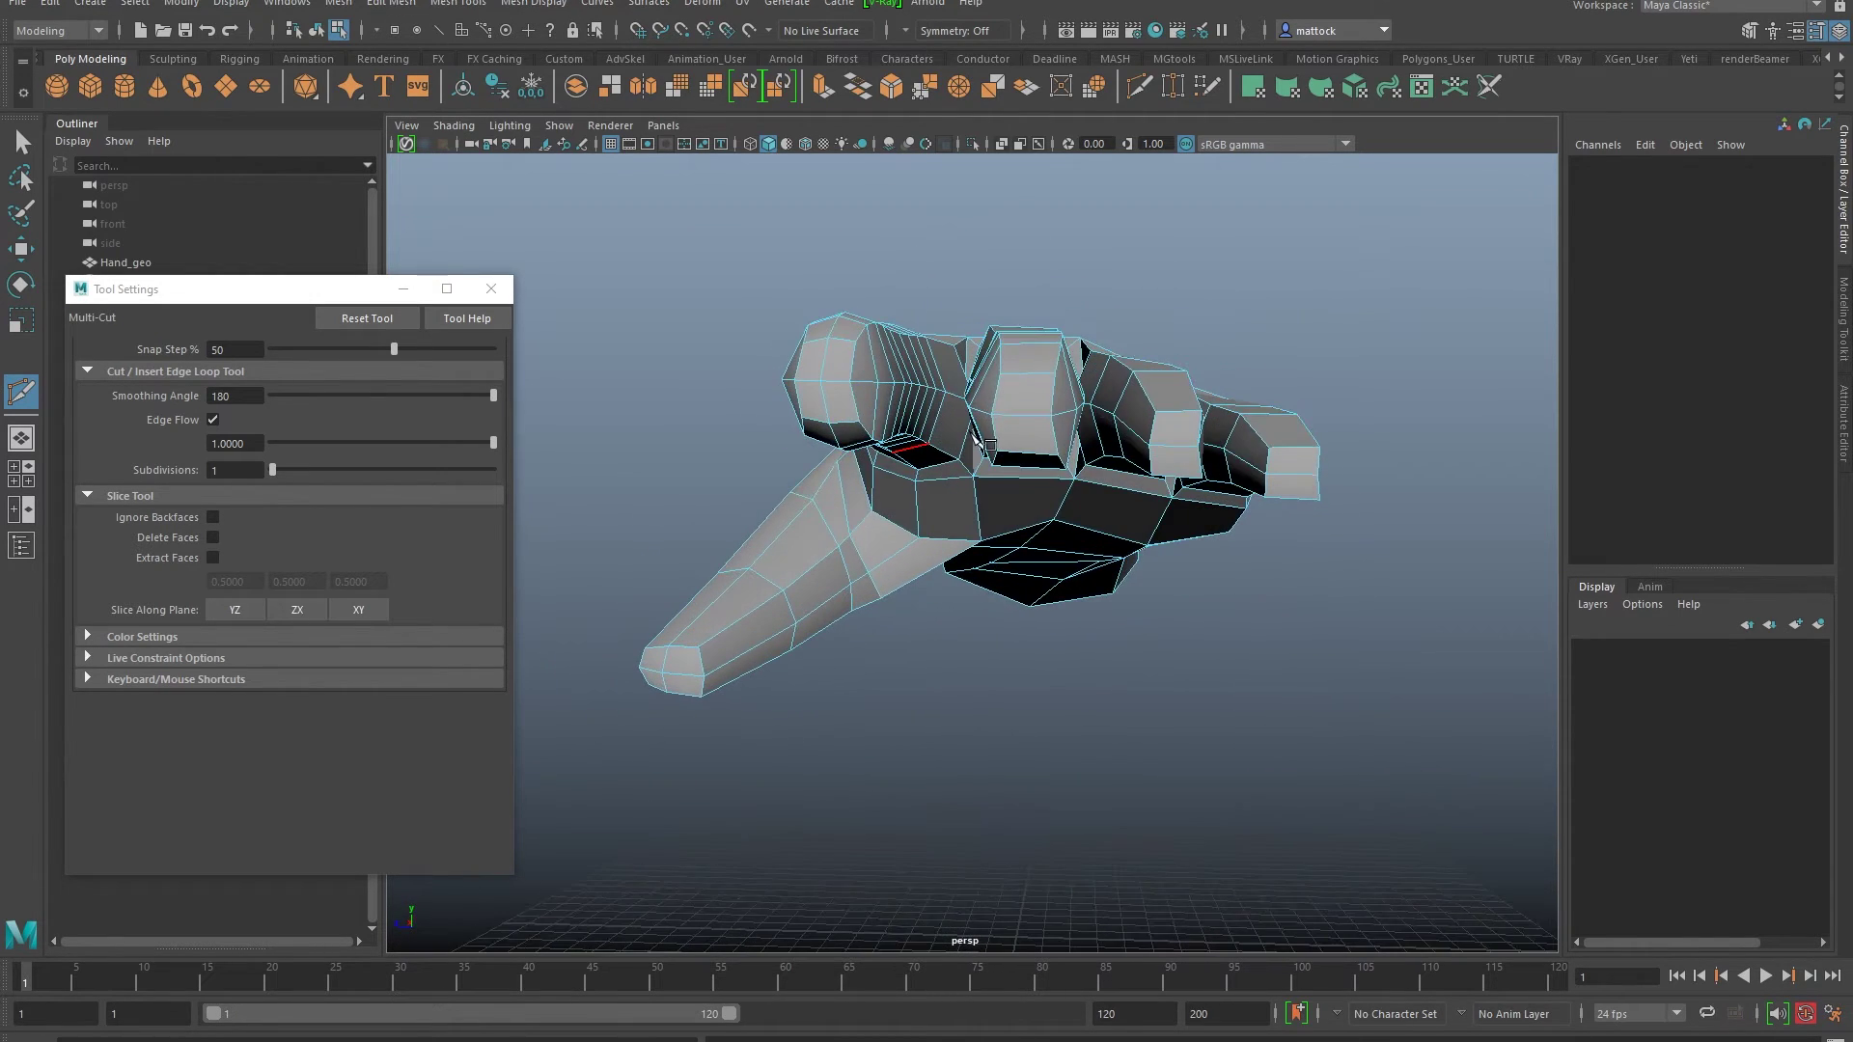
left_click_drag(1067, 497, 1282, 632, "alt")
left_click(1279, 625, "ctrl+shift")
right_click_drag(985, 588, 1178, 644, "alt")
middle_click_drag(1177, 644, 960, 570, "alt")
left_click_drag(959, 570, 1063, 654, "alt")
middle_click_drag(1175, 716, 959, 666, "alt")
Step: Insert Edge Flow loops across the ring finger's tip, middle and base segments
left_click(958, 654, "ctrl")
left_click(938, 671, "ctrl")
left_click(942, 736, "ctrl")
scroll(965, 591, "up", 4)
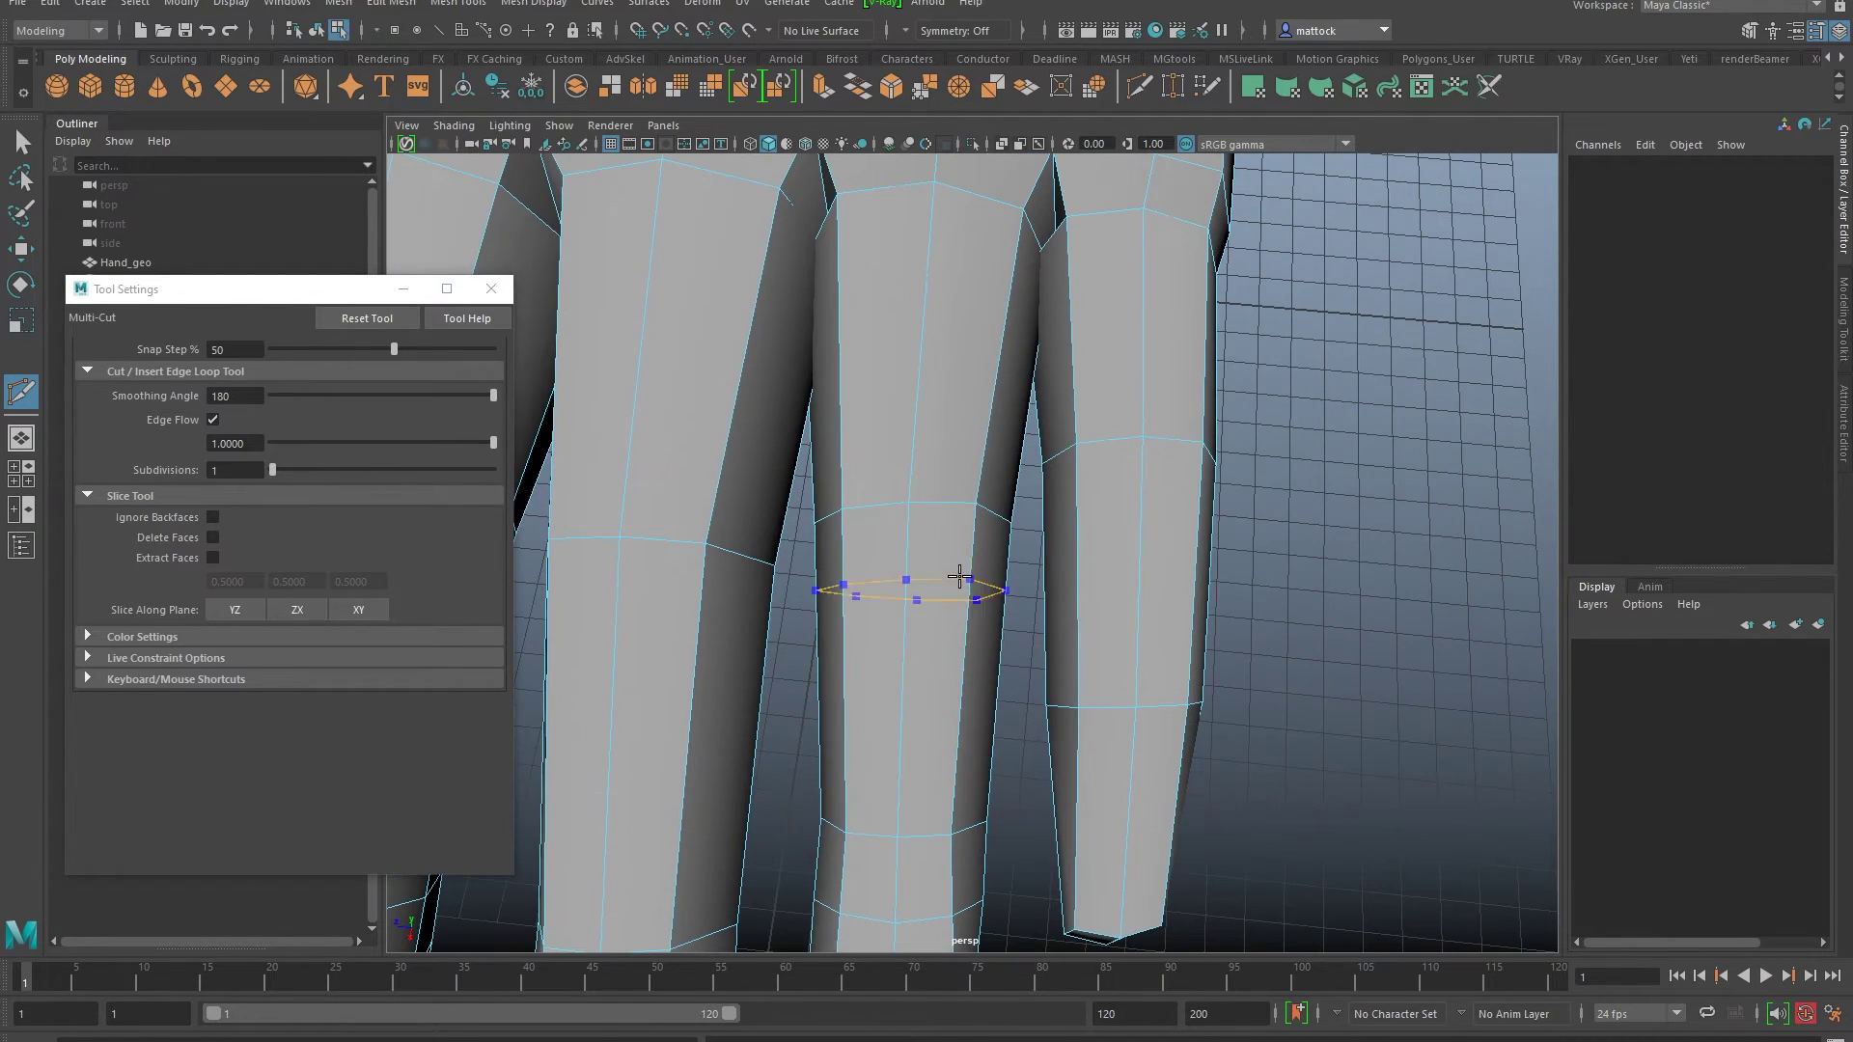
left_click(968, 615, "ctrl+shift")
left_click(994, 410, "ctrl+shift")
scroll(1004, 454, "down", 2)
Step: Insert three snapped Edge Flow loops across the little fingertip and another farther up the finger
middle_click_drag(1092, 607, 1115, 449, "alt")
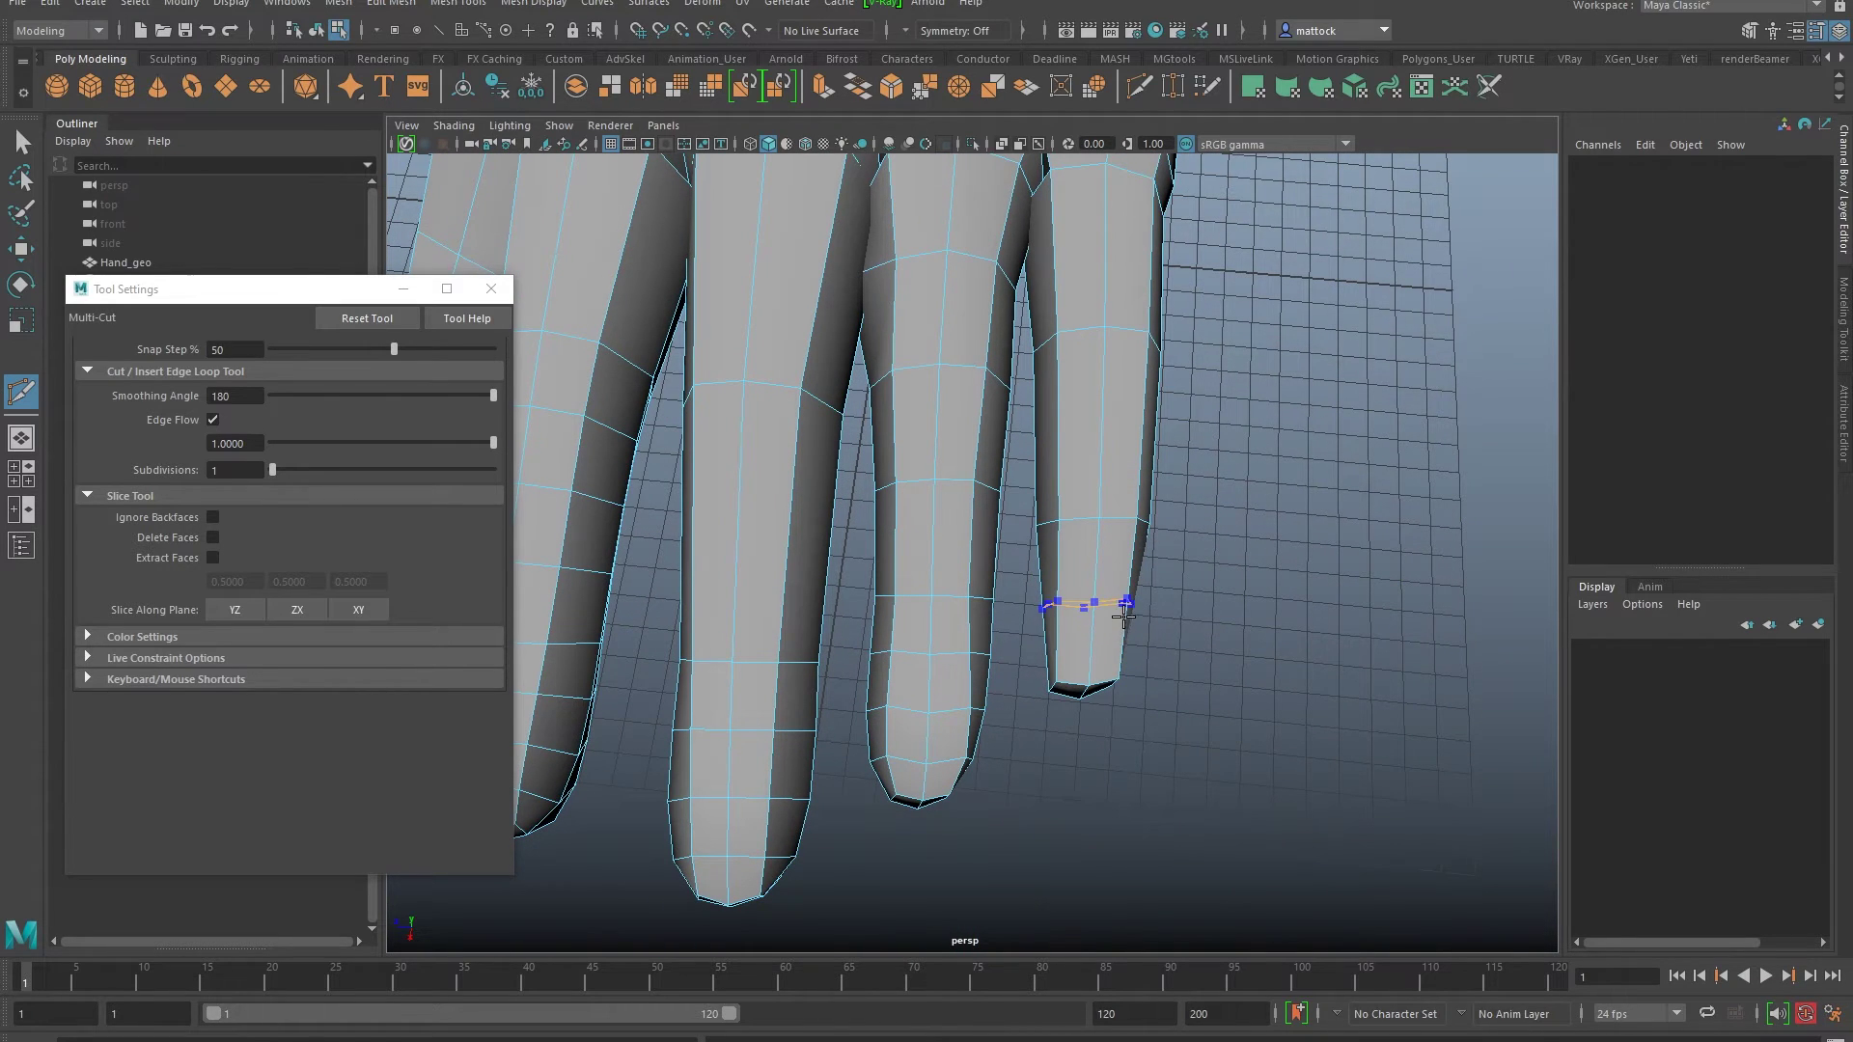
left_click(1124, 616, "ctrl+shift")
left_click(1115, 646, "ctrl+shift")
left_click(1139, 564, "ctrl+shift")
left_click_drag(1100, 598, 1071, 566, "alt")
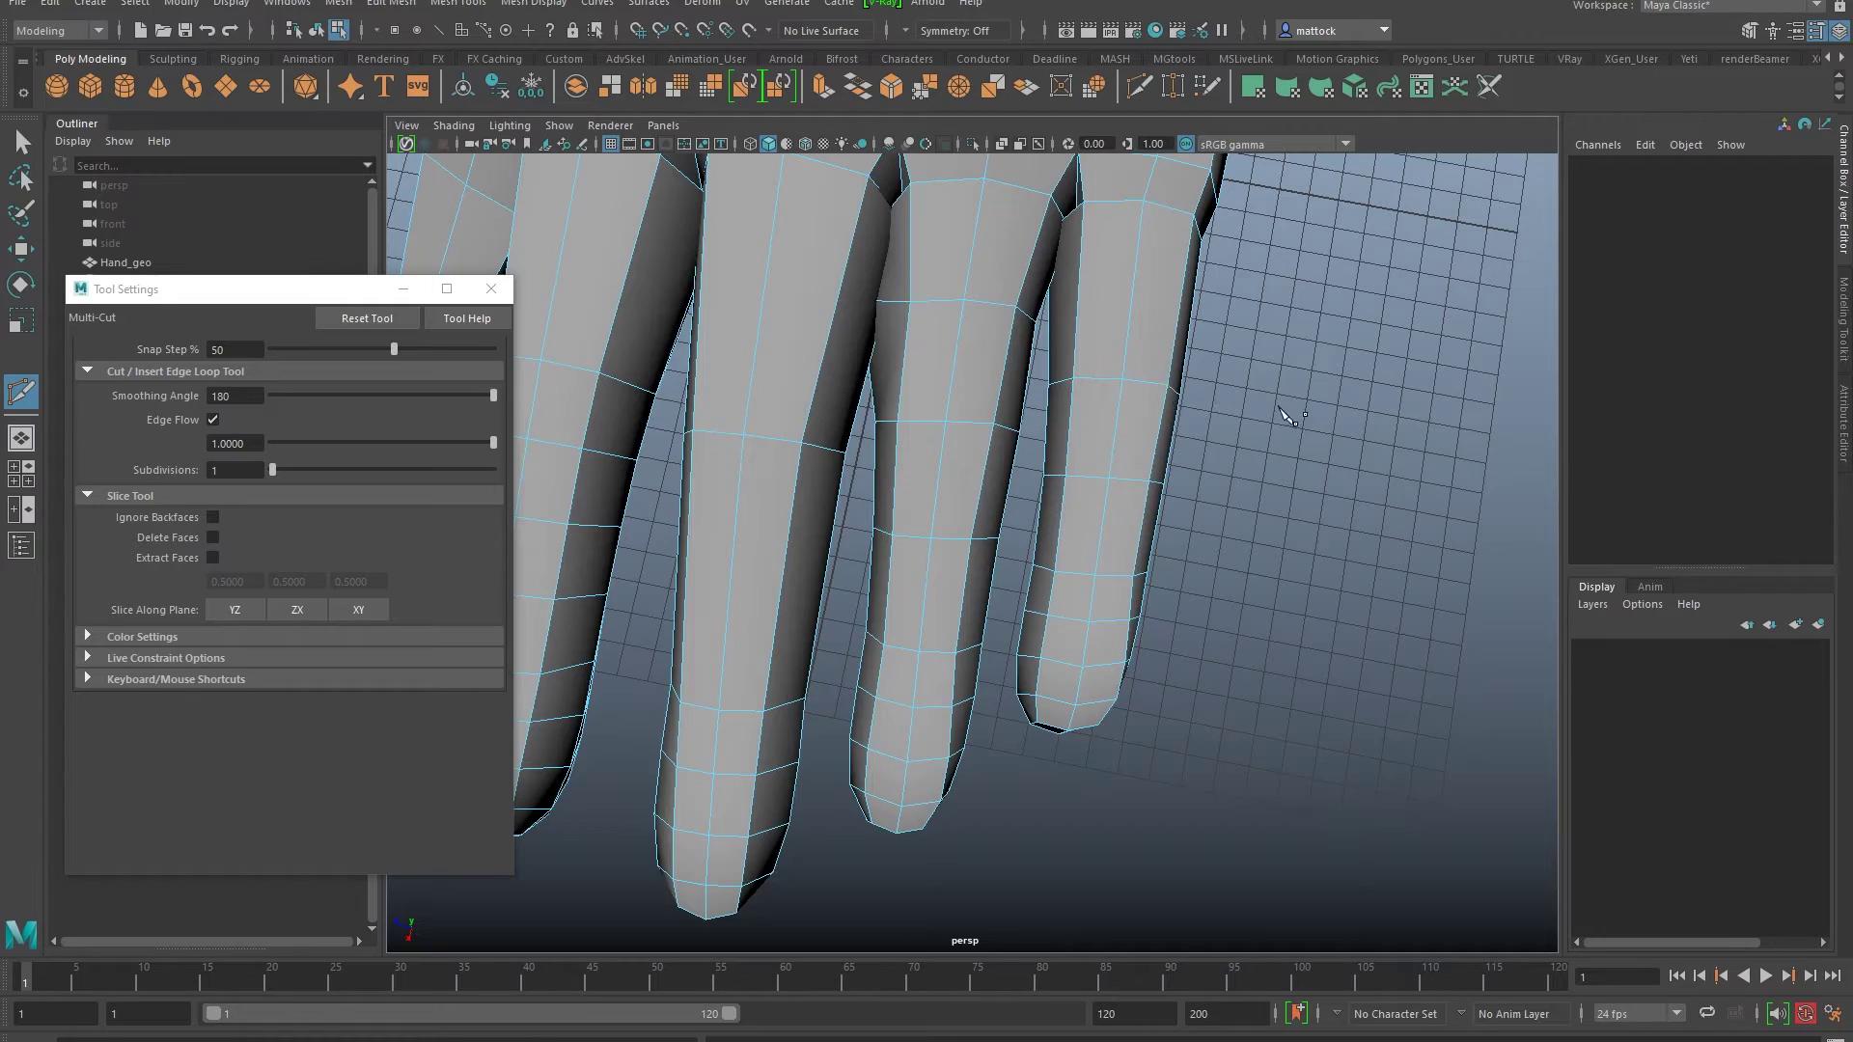
right_click_drag(1289, 409, 1173, 406, "alt")
middle_click_drag(1134, 386, 1126, 467, "alt")
left_click(1097, 456, "ctrl+shift")
Step: Insert a snapped Edge Flow loop across the middle segment of the middle finger
right_click_drag(1096, 455, 968, 455, "alt")
left_click_drag(968, 455, 1156, 416, "alt")
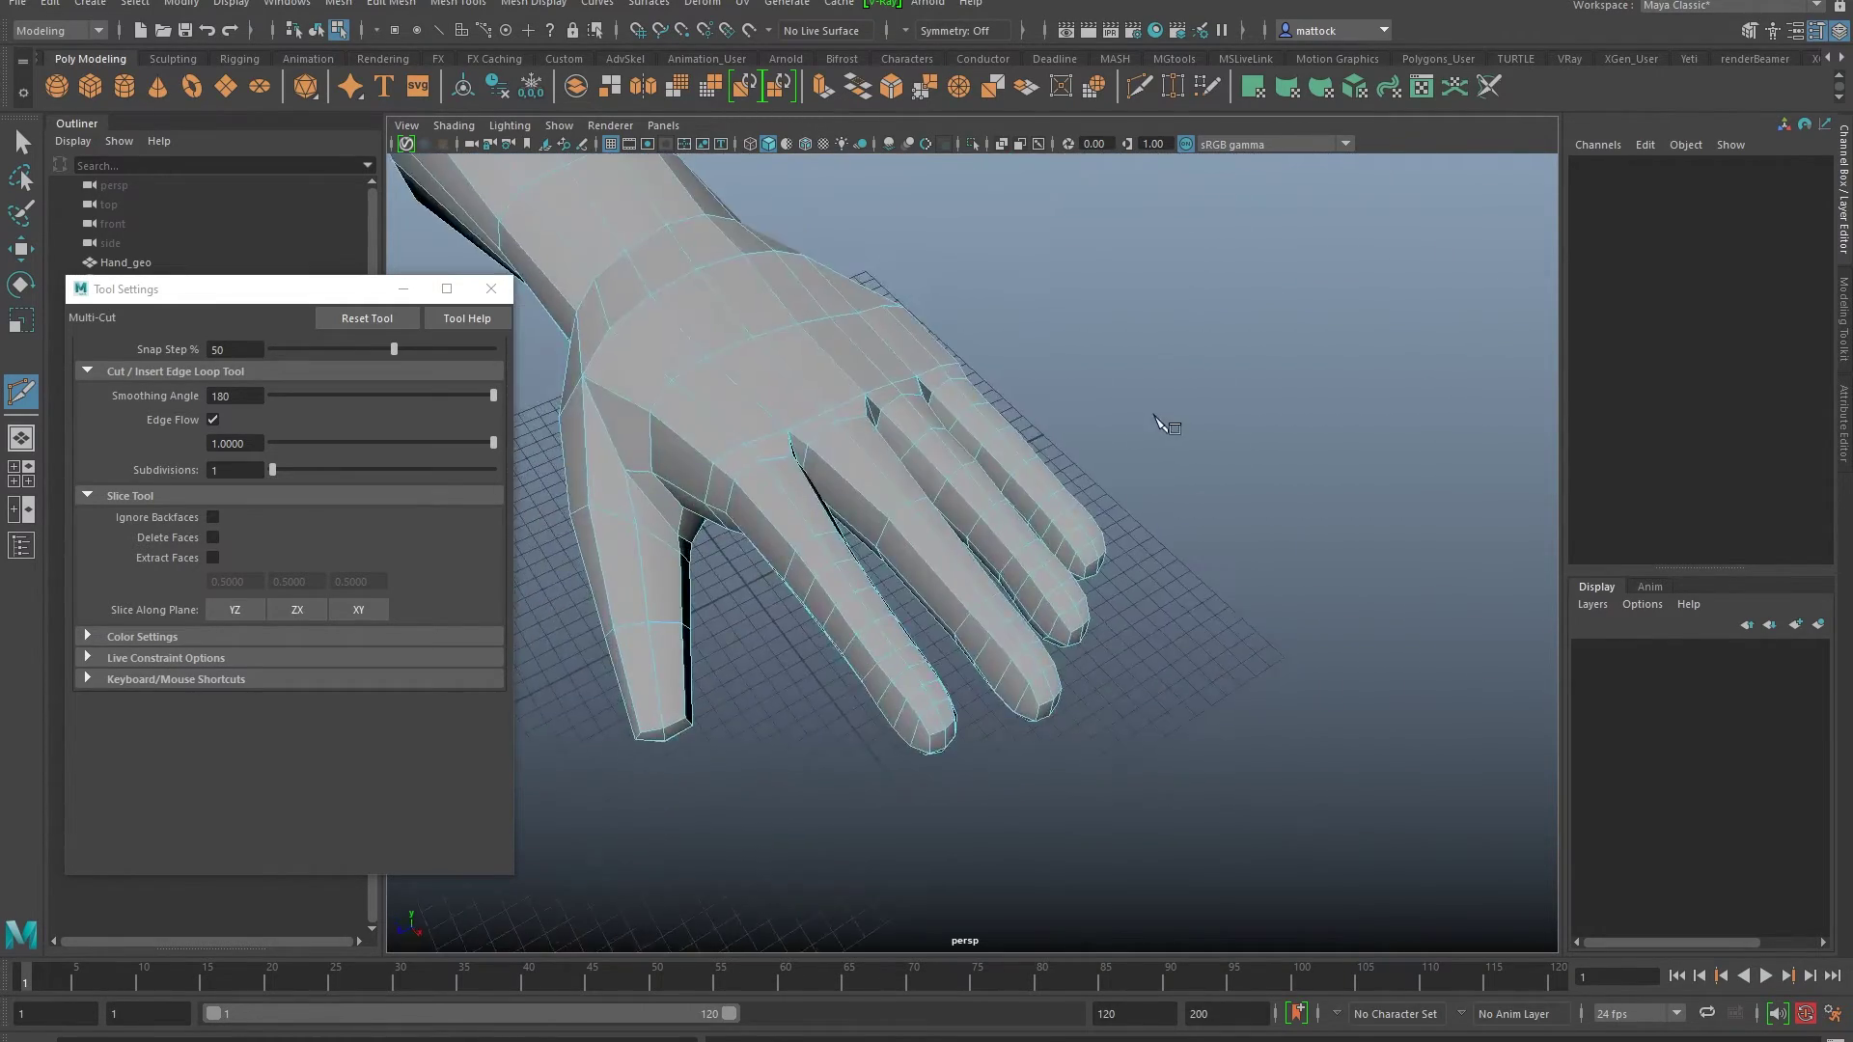
right_click_drag(907, 506, 994, 517, "alt")
left_click_drag(993, 517, 988, 599, "alt")
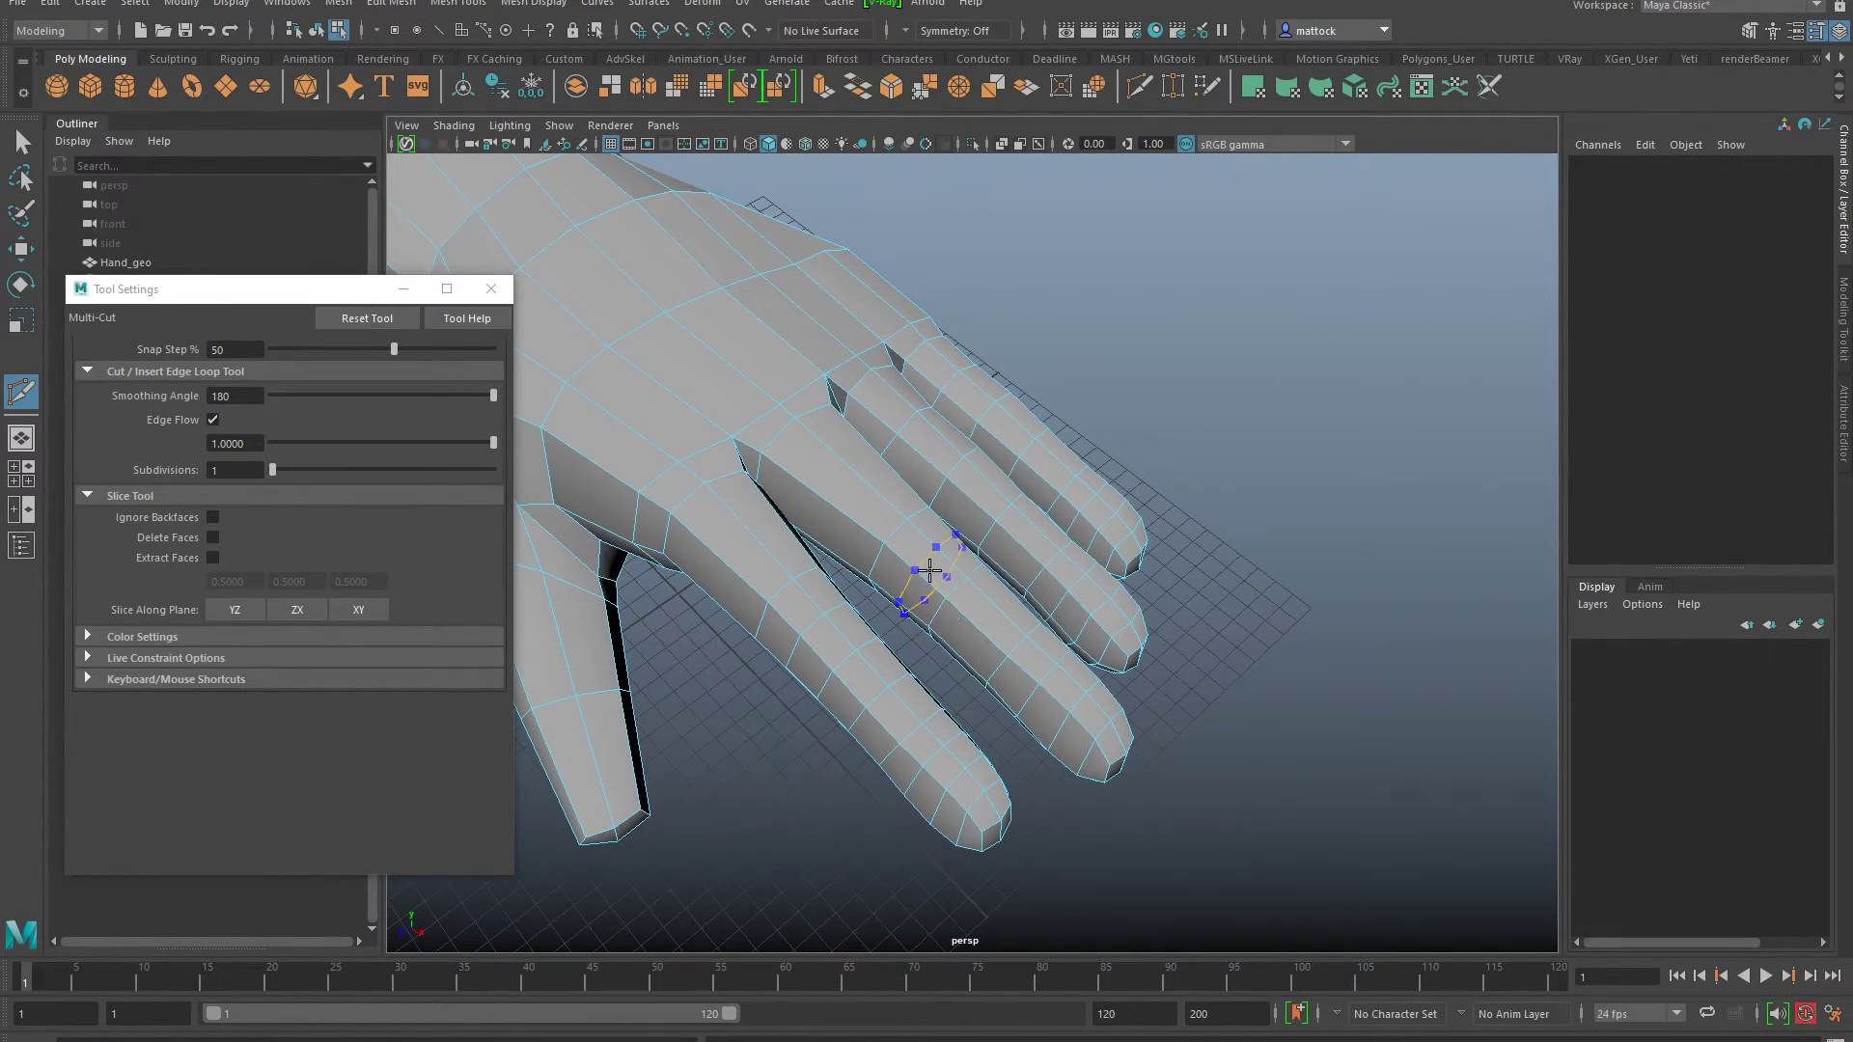
left_click(929, 571, "ctrl+shift")
right_click_drag(1220, 492, 928, 531, "alt")
left_click_drag(928, 531, 906, 564, "alt")
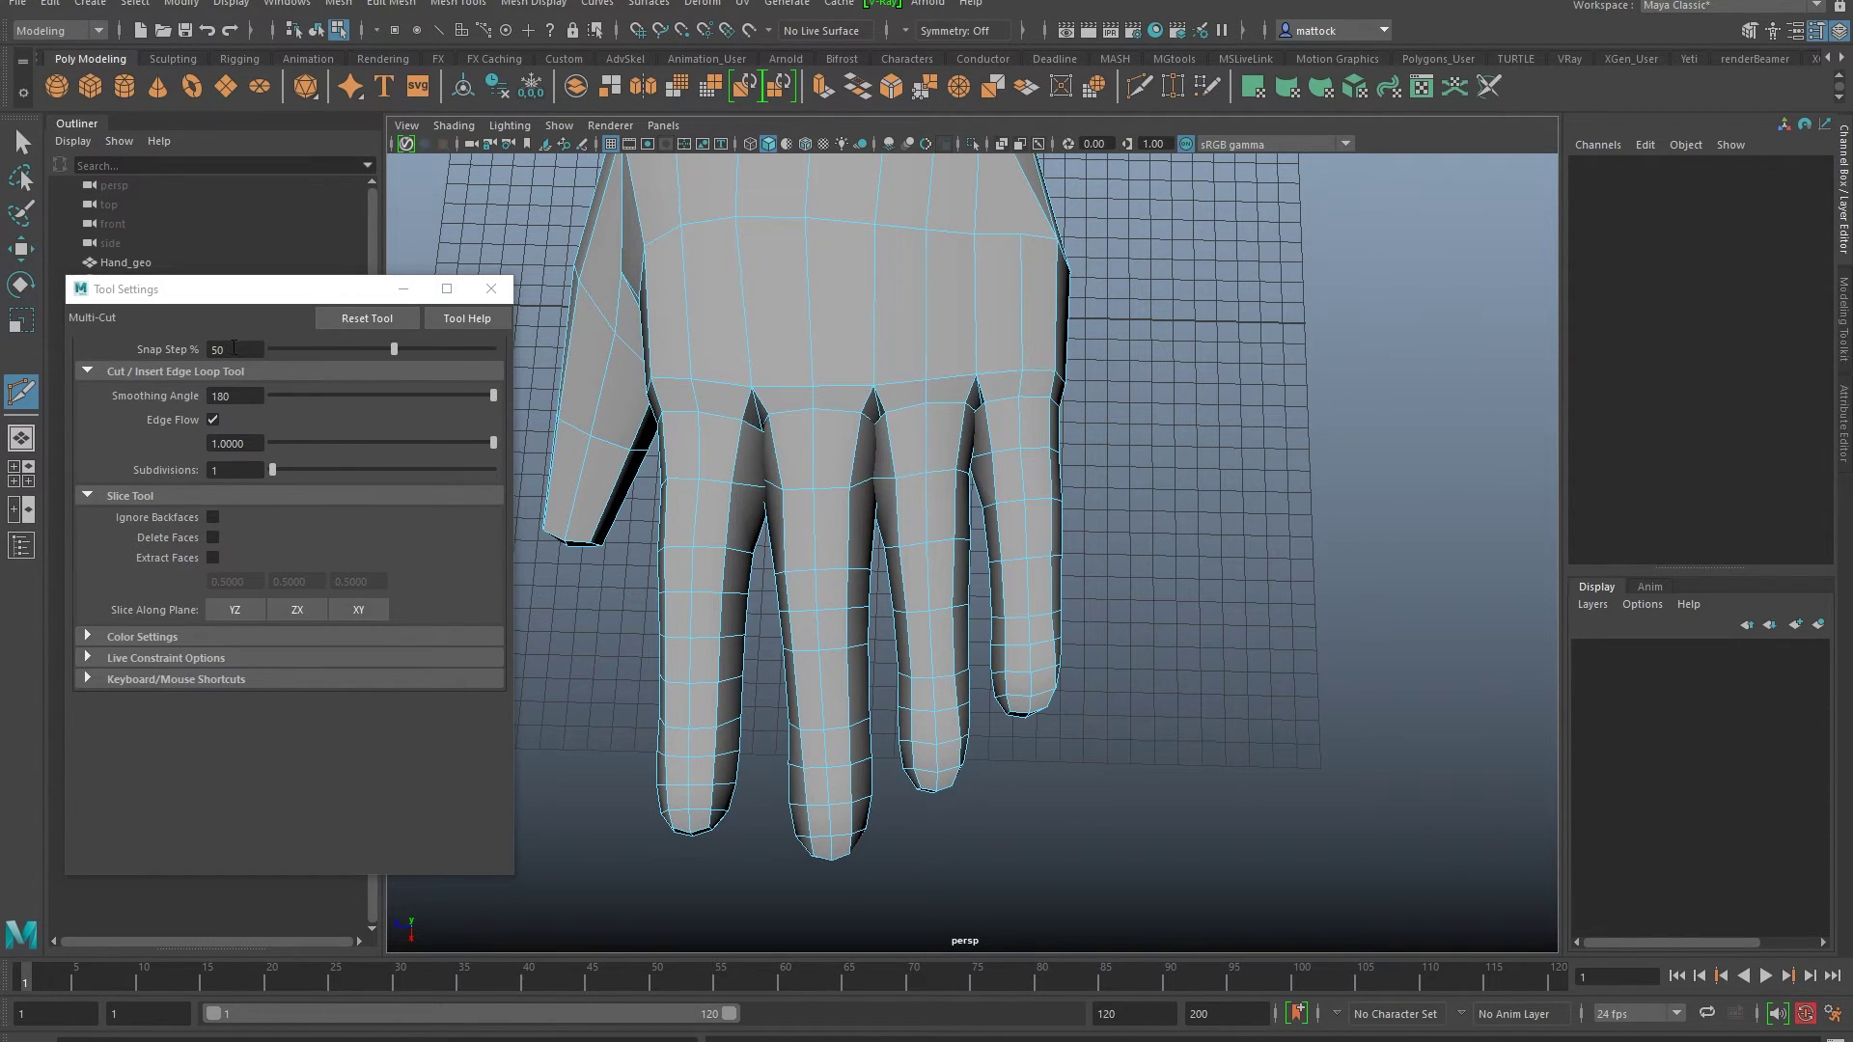
Step: Set Multi-Cut Subdivisions to 3 and try an edge loop across the base segment of the middle finger
left_click_drag(846, 627, 791, 566, "alt")
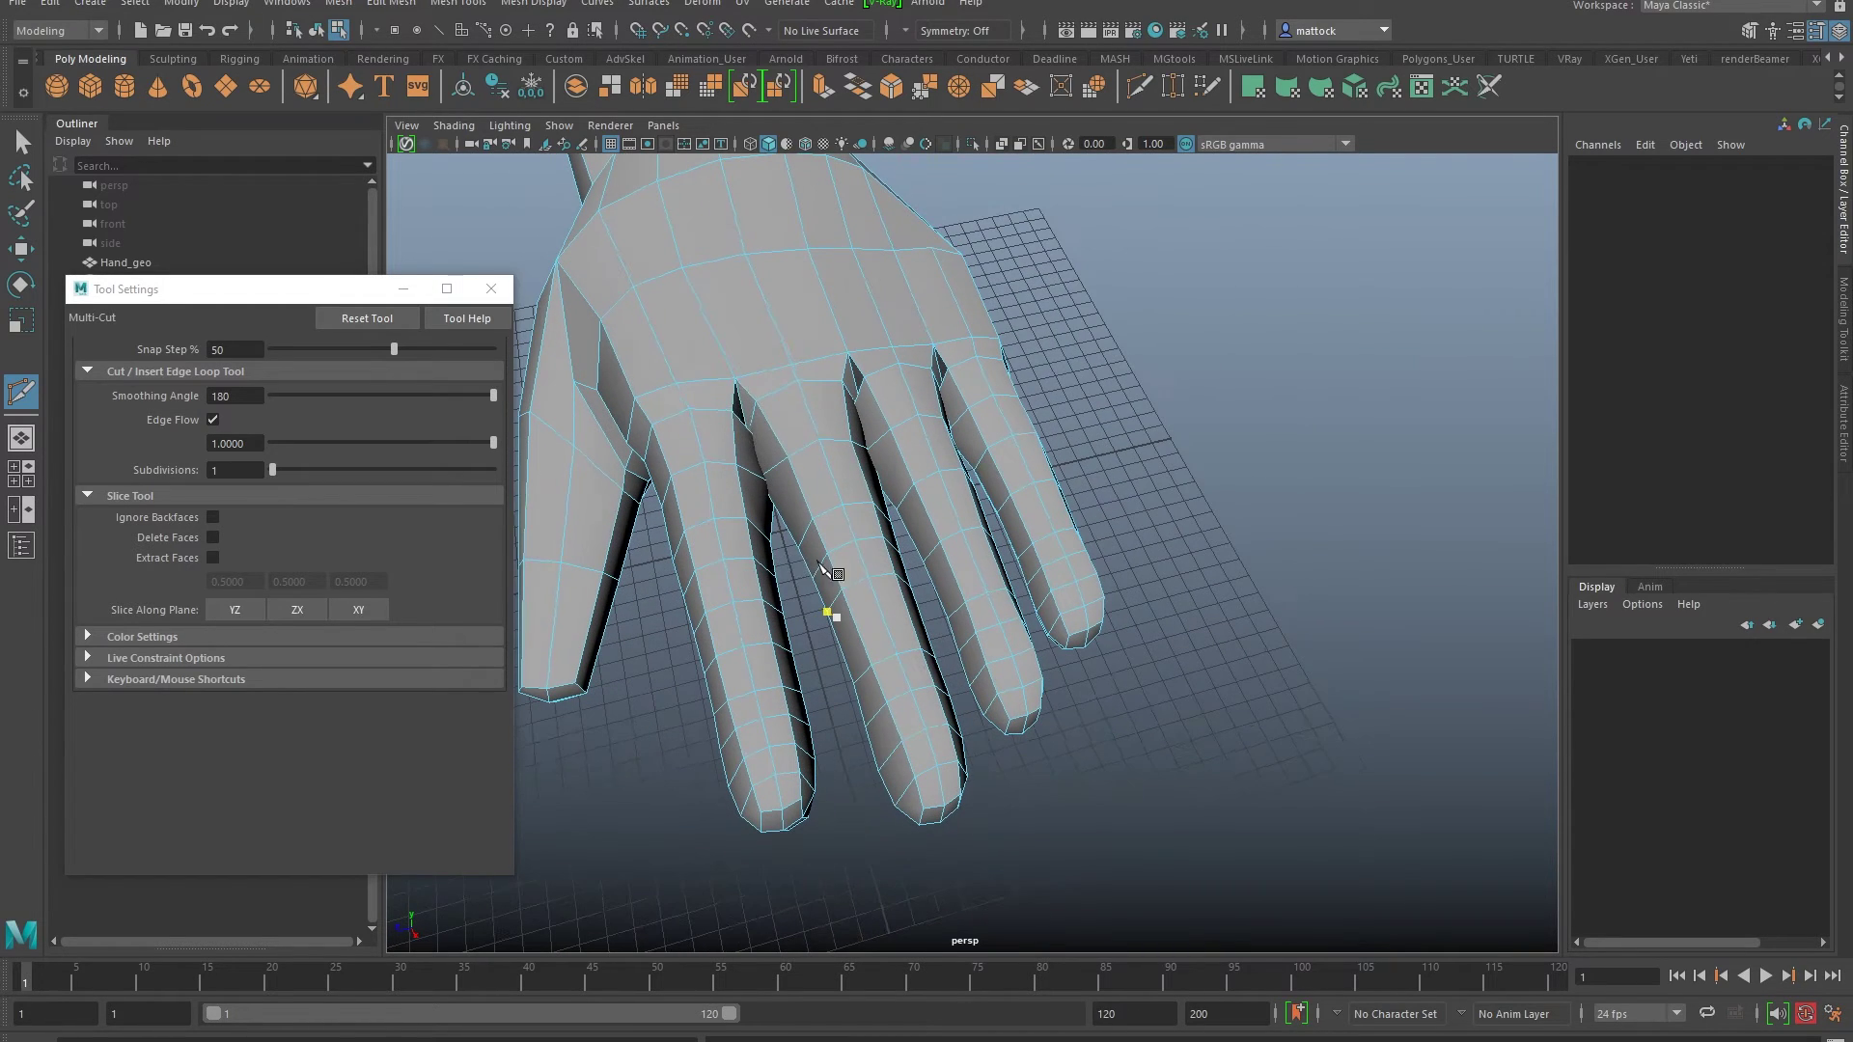
left_click_drag(806, 454, 848, 505, "alt")
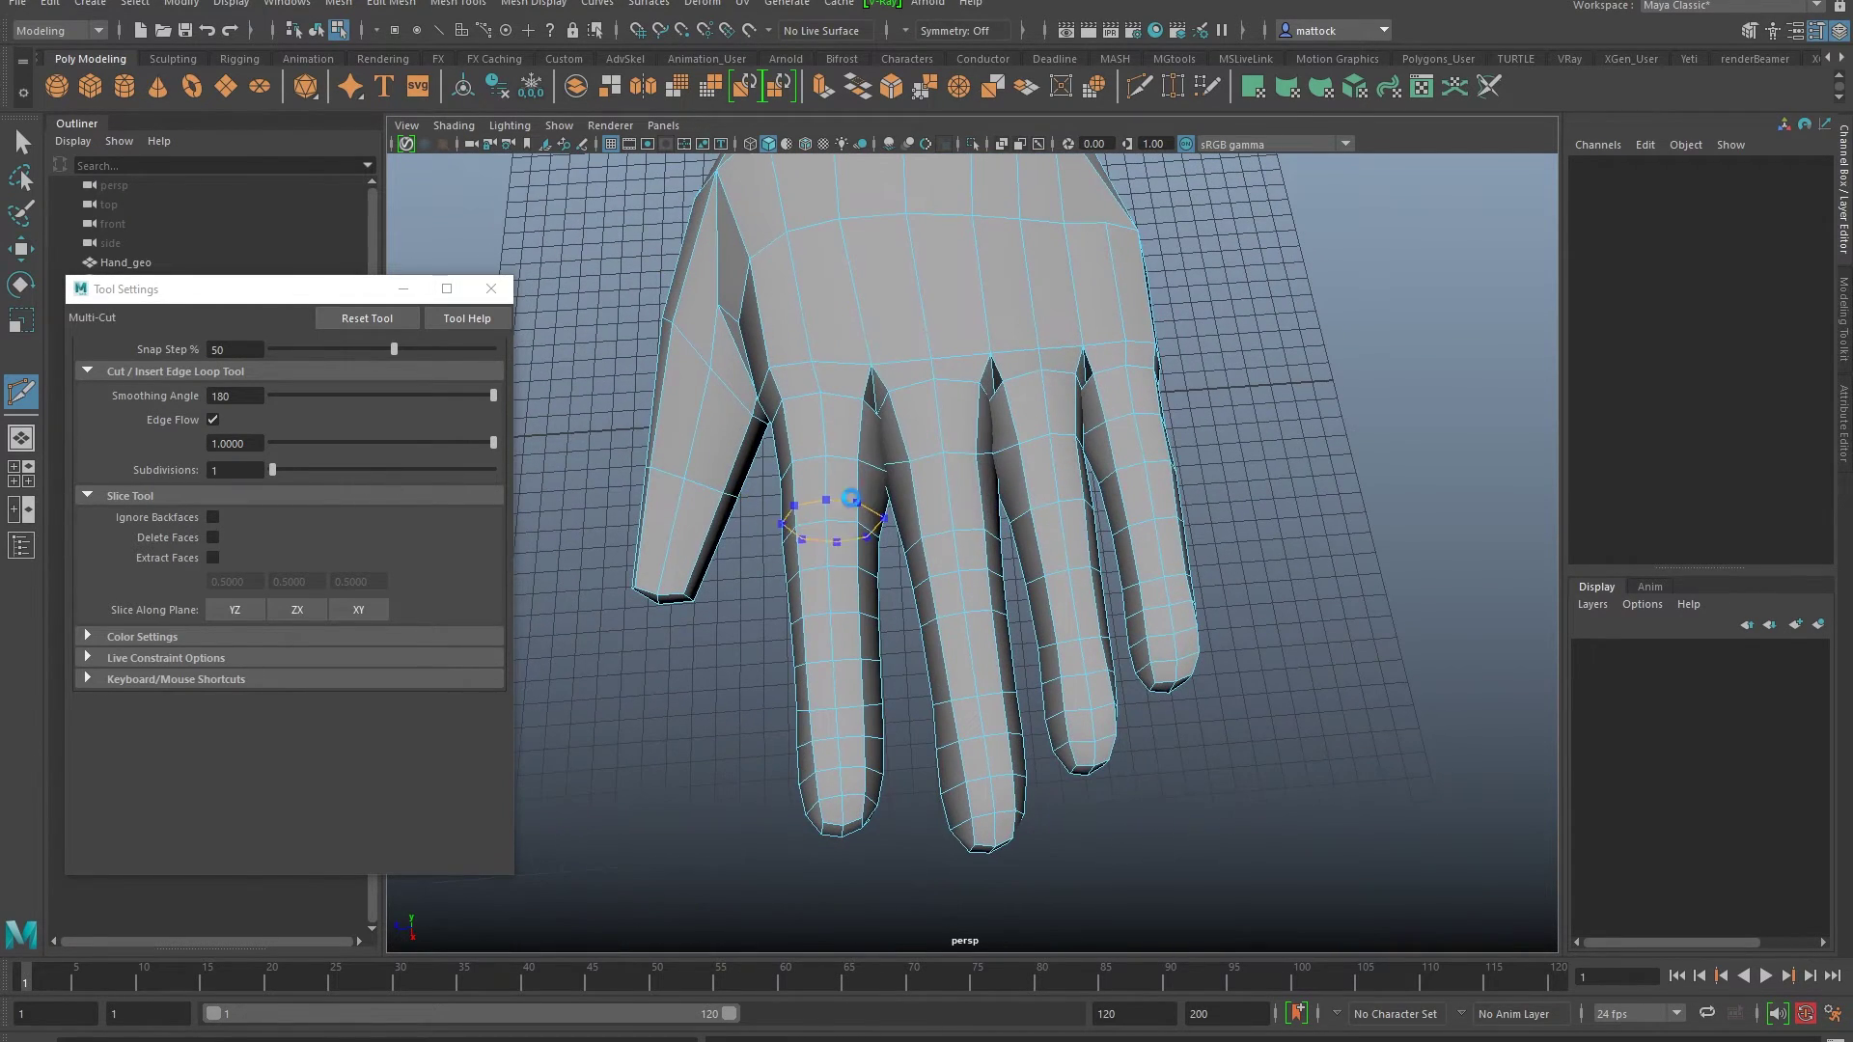
left_click(235, 471)
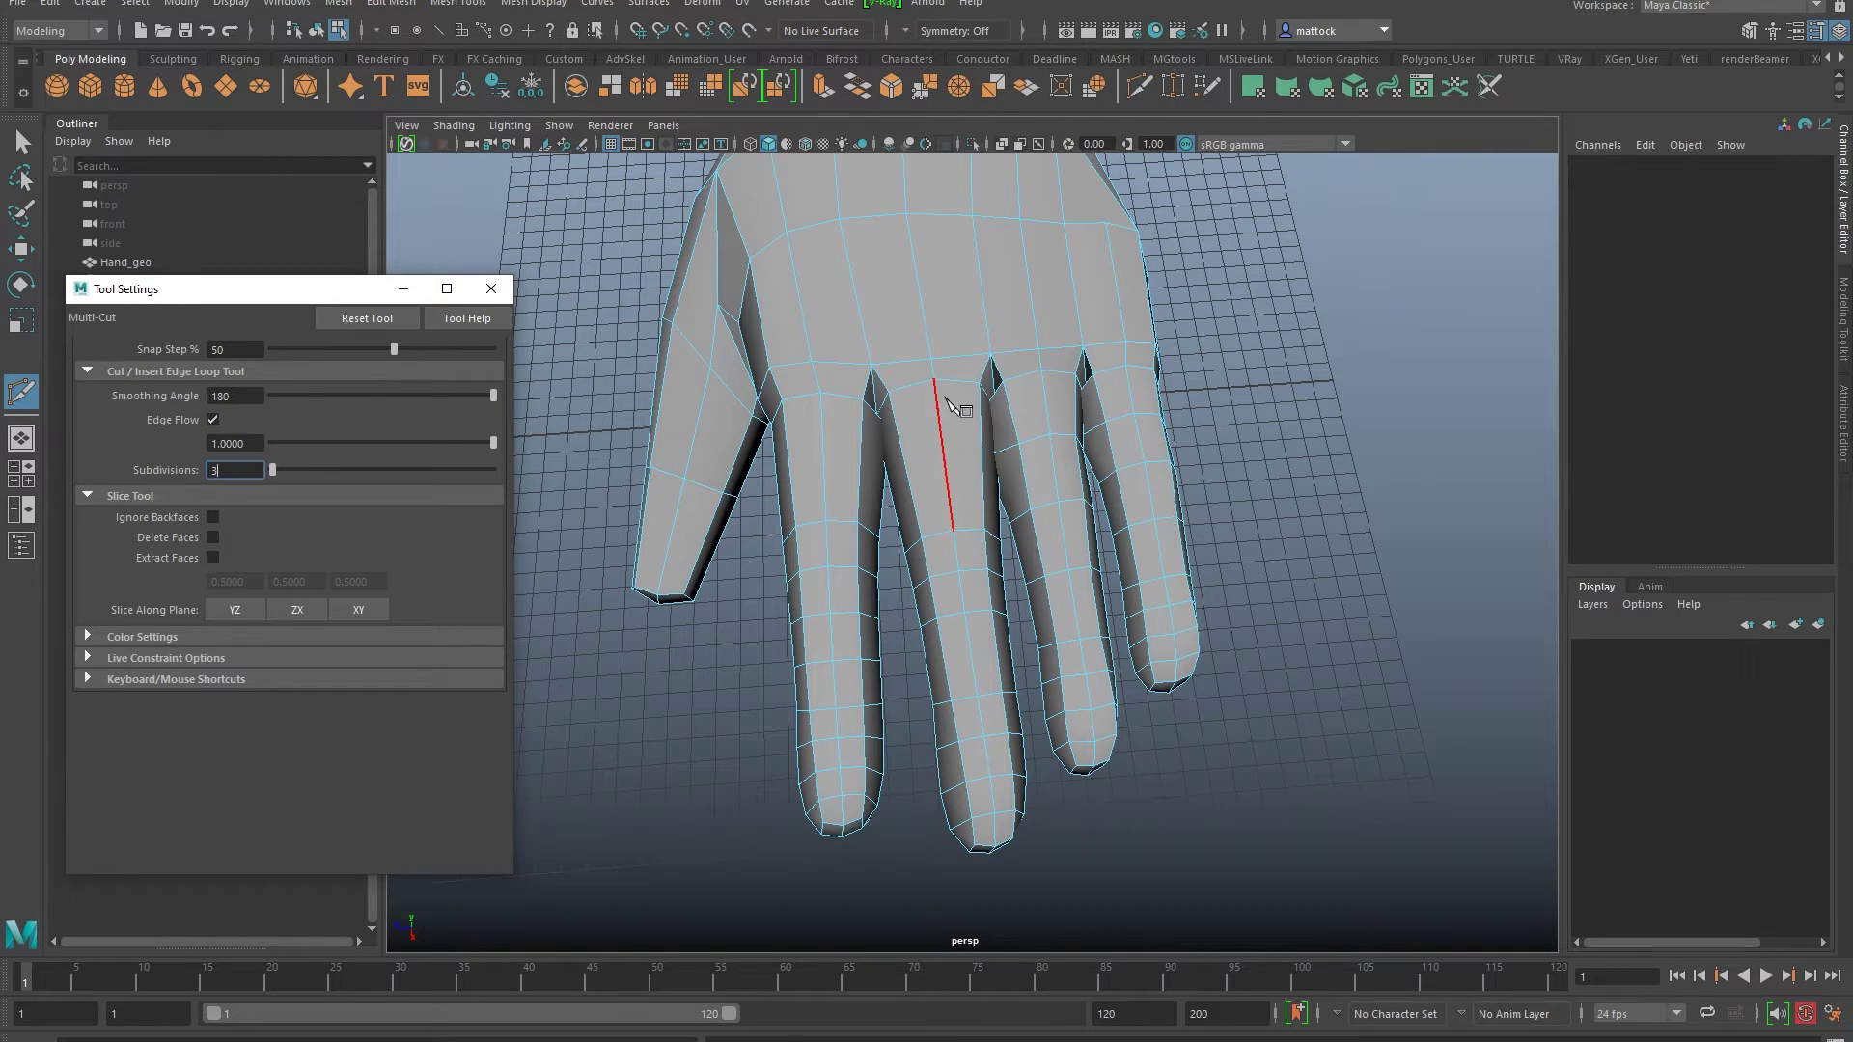
key("Return")
left_click(949, 470, "ctrl")
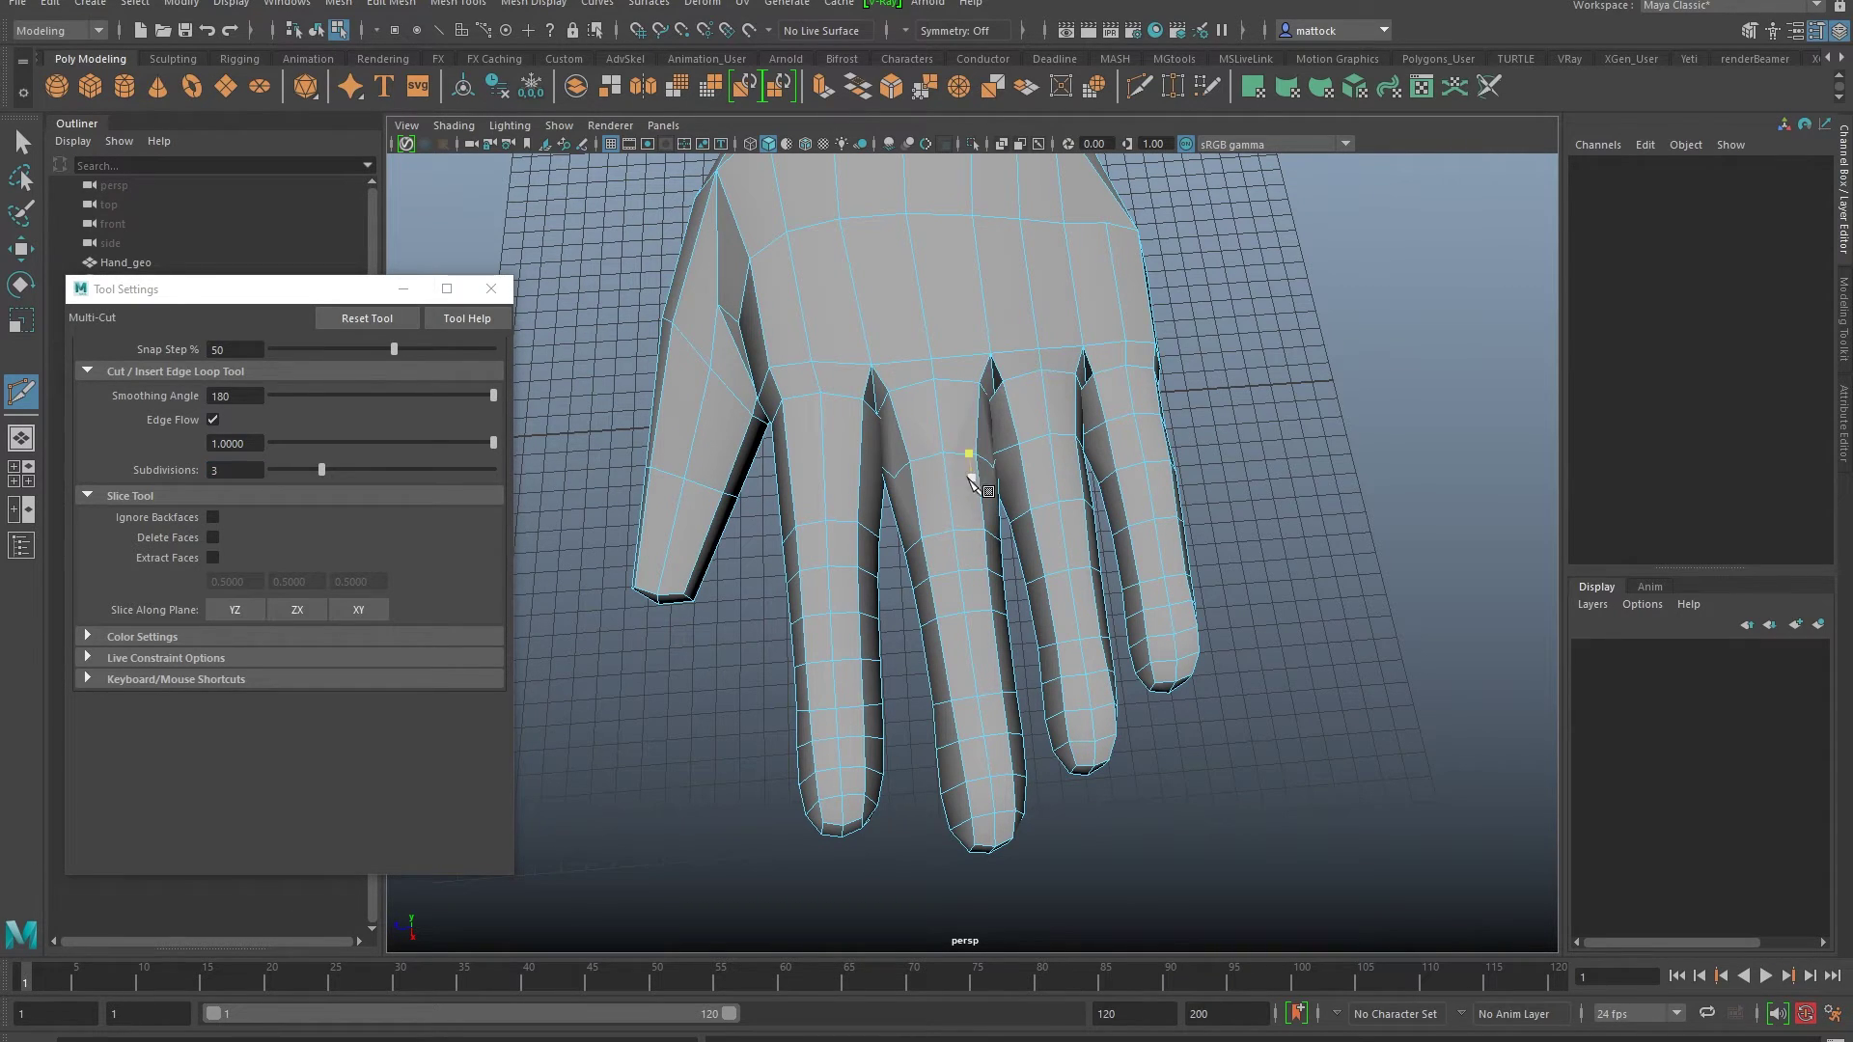
left_click_drag(961, 485, 917, 432, "alt")
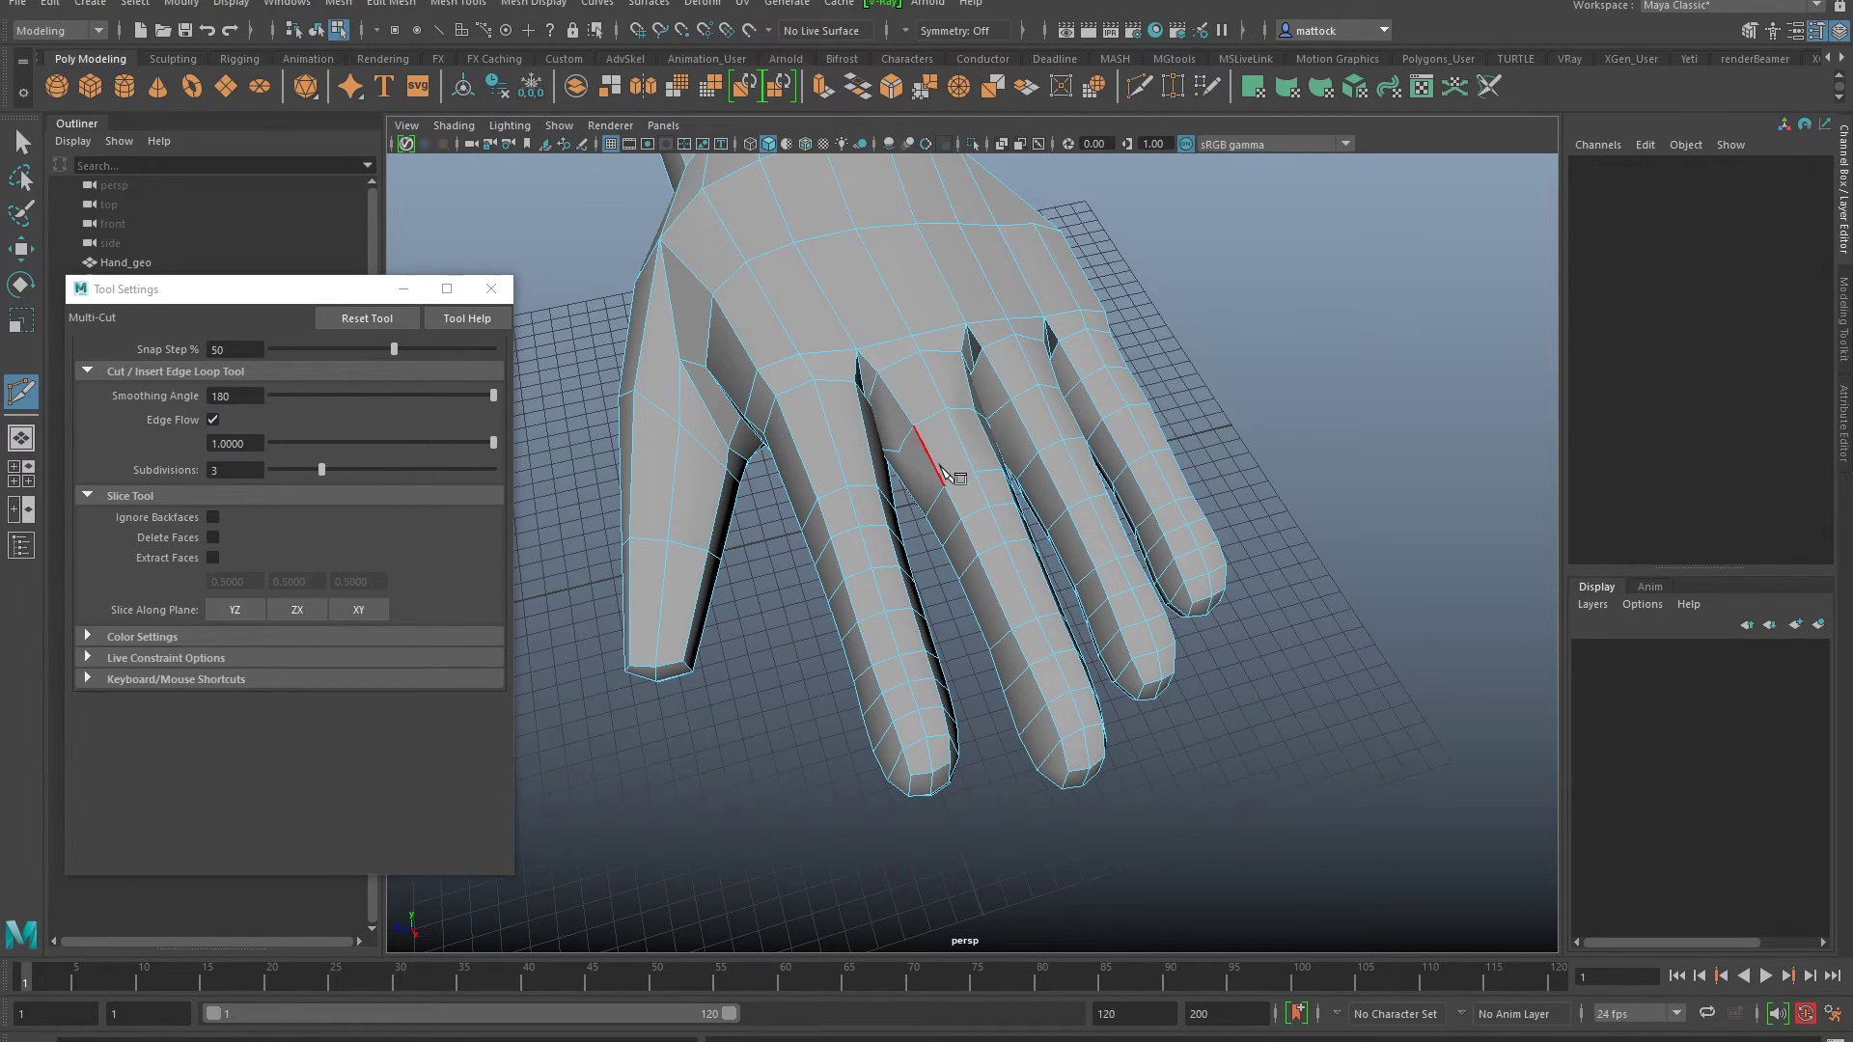
Step: Undo the loop at the middle finger's base and set Multi-Cut Subdivisions back to 1
key("ctrl+z")
left_click_drag(899, 409, 596, 457, "alt")
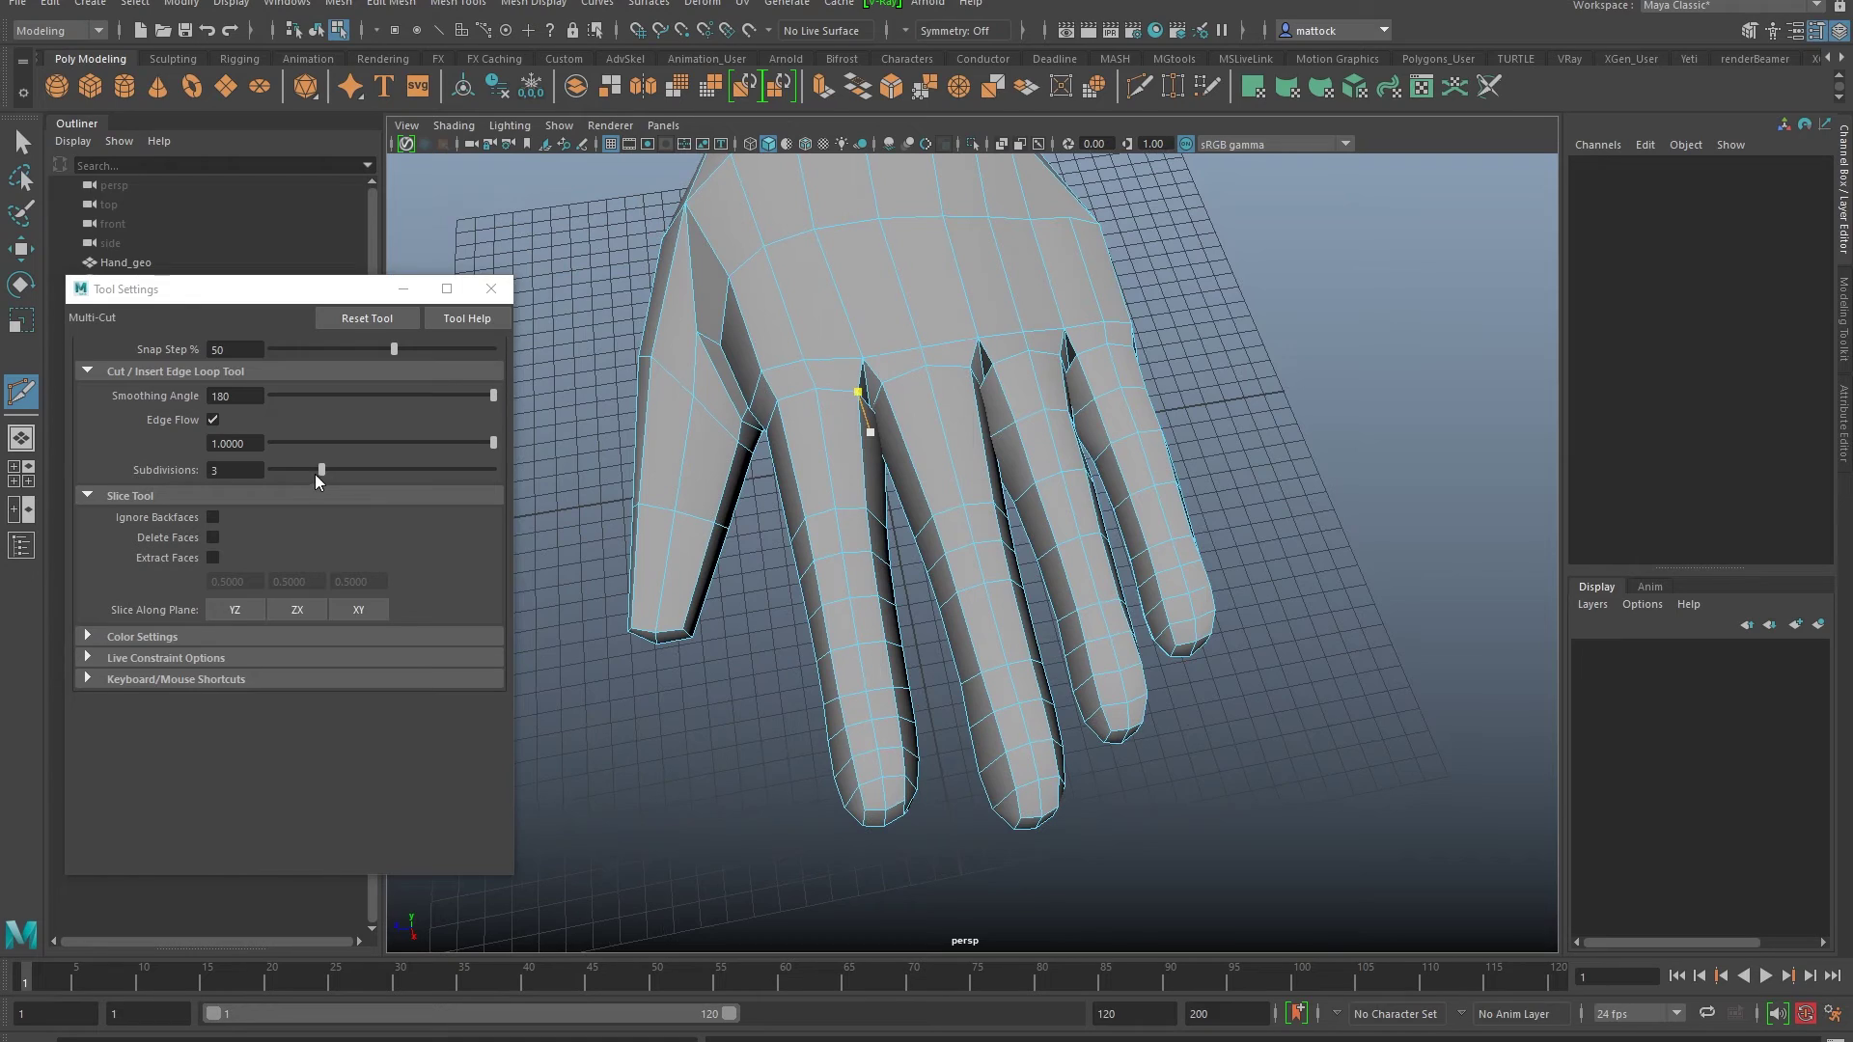
left_click_drag(315, 473, 272, 470)
left_click(250, 465)
Step: Insert Edge Flow loops across the thumb to round its tip and the segment above it
left_click_drag(1013, 384, 947, 446, "alt")
left_click_drag(811, 470, 756, 603, "alt")
left_click(751, 612, "ctrl")
left_click(756, 637, "ctrl")
left_click(767, 524, "ctrl")
left_click(757, 587, "ctrl")
Step: Try inserting an edge loop around the wrist
left_click_drag(830, 676, 1176, 441, "alt")
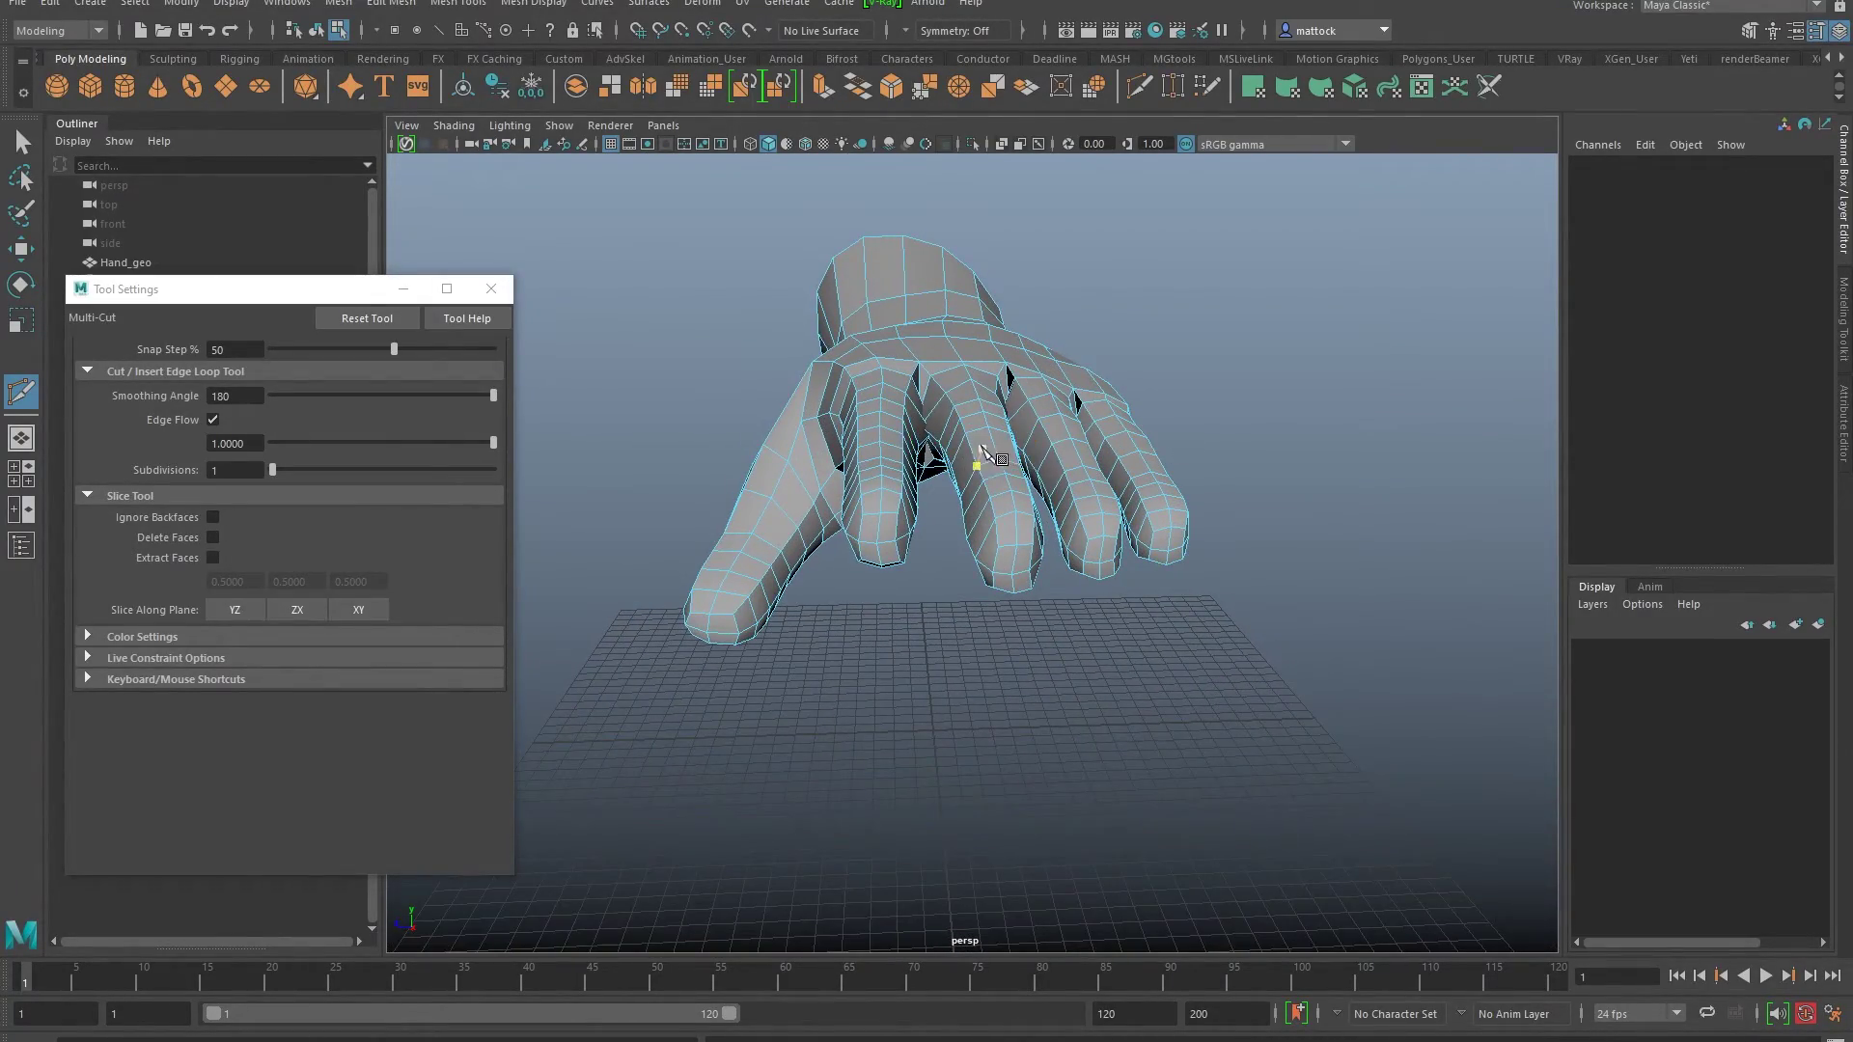
left_click_drag(981, 446, 1063, 465, "alt")
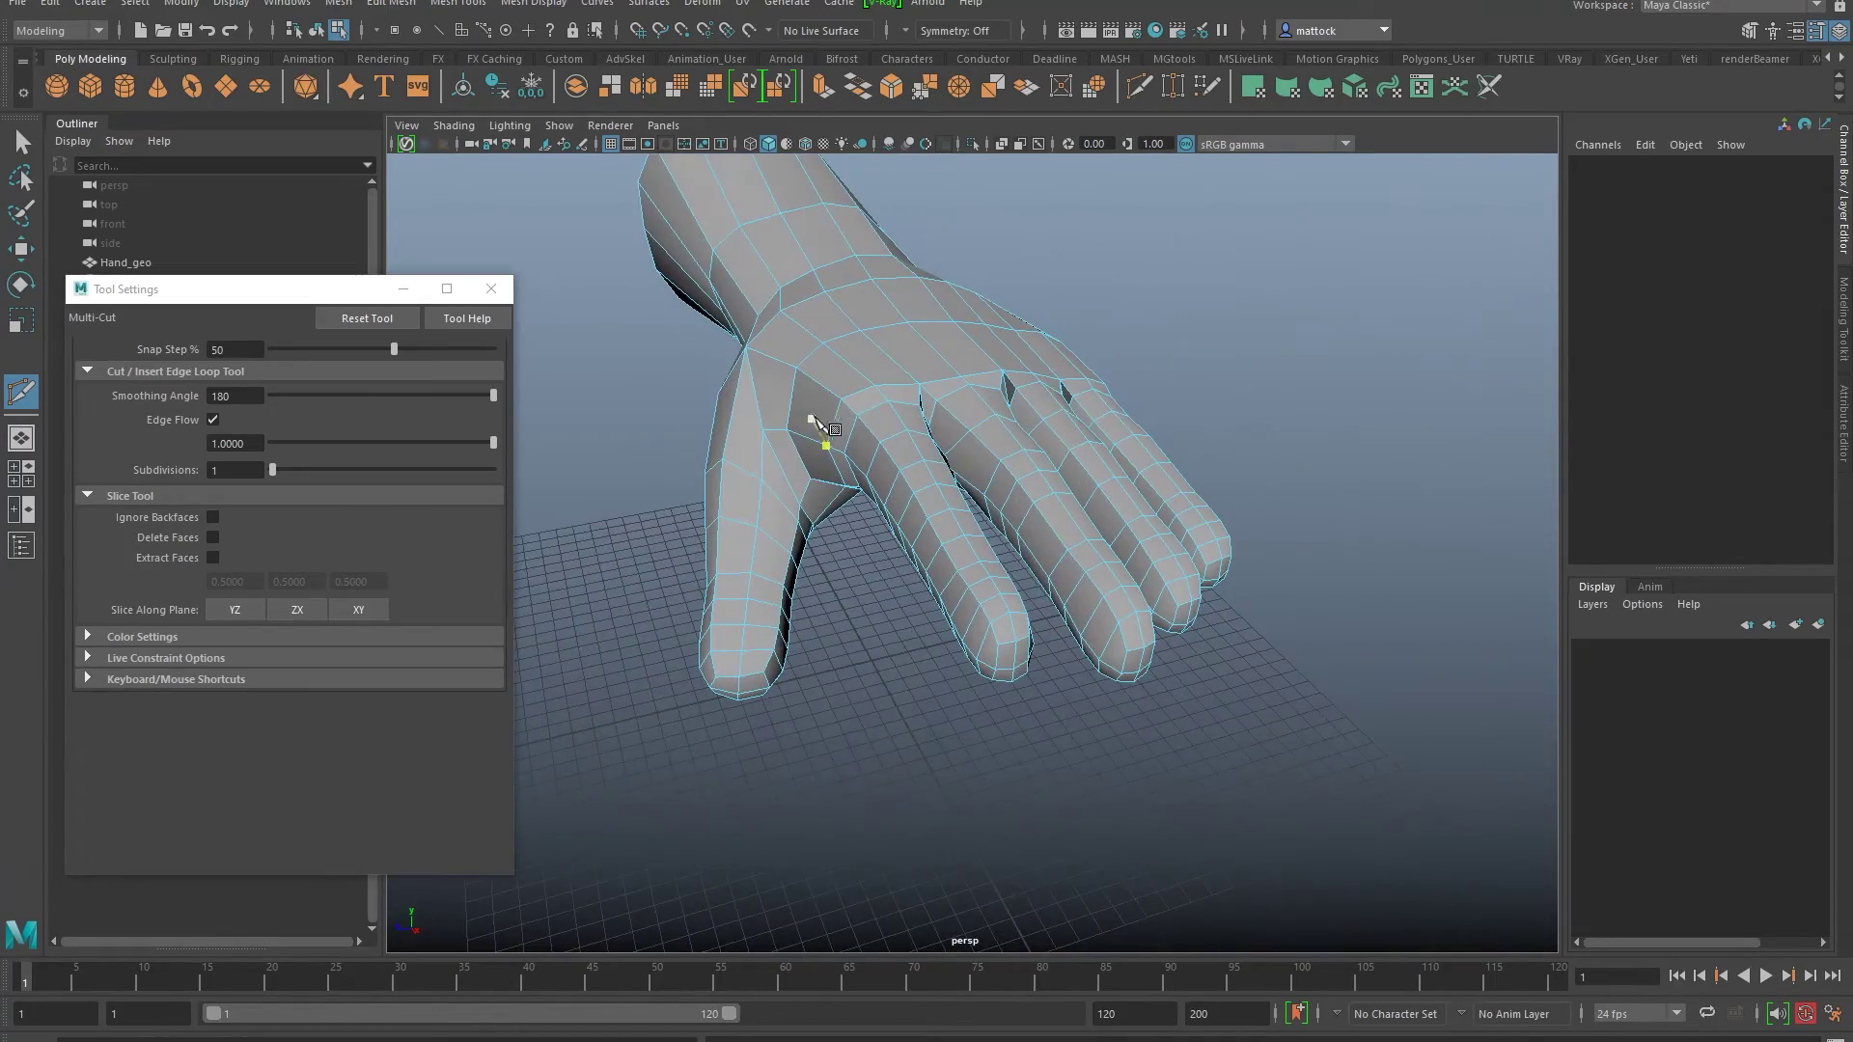
scroll(1029, 394, "up", 3)
left_click_drag(1240, 334, 910, 455, "alt")
right_click_drag(1320, 413, 889, 476, "alt")
left_click_drag(889, 475, 806, 430, "alt")
left_click(1162, 501, "ctrl")
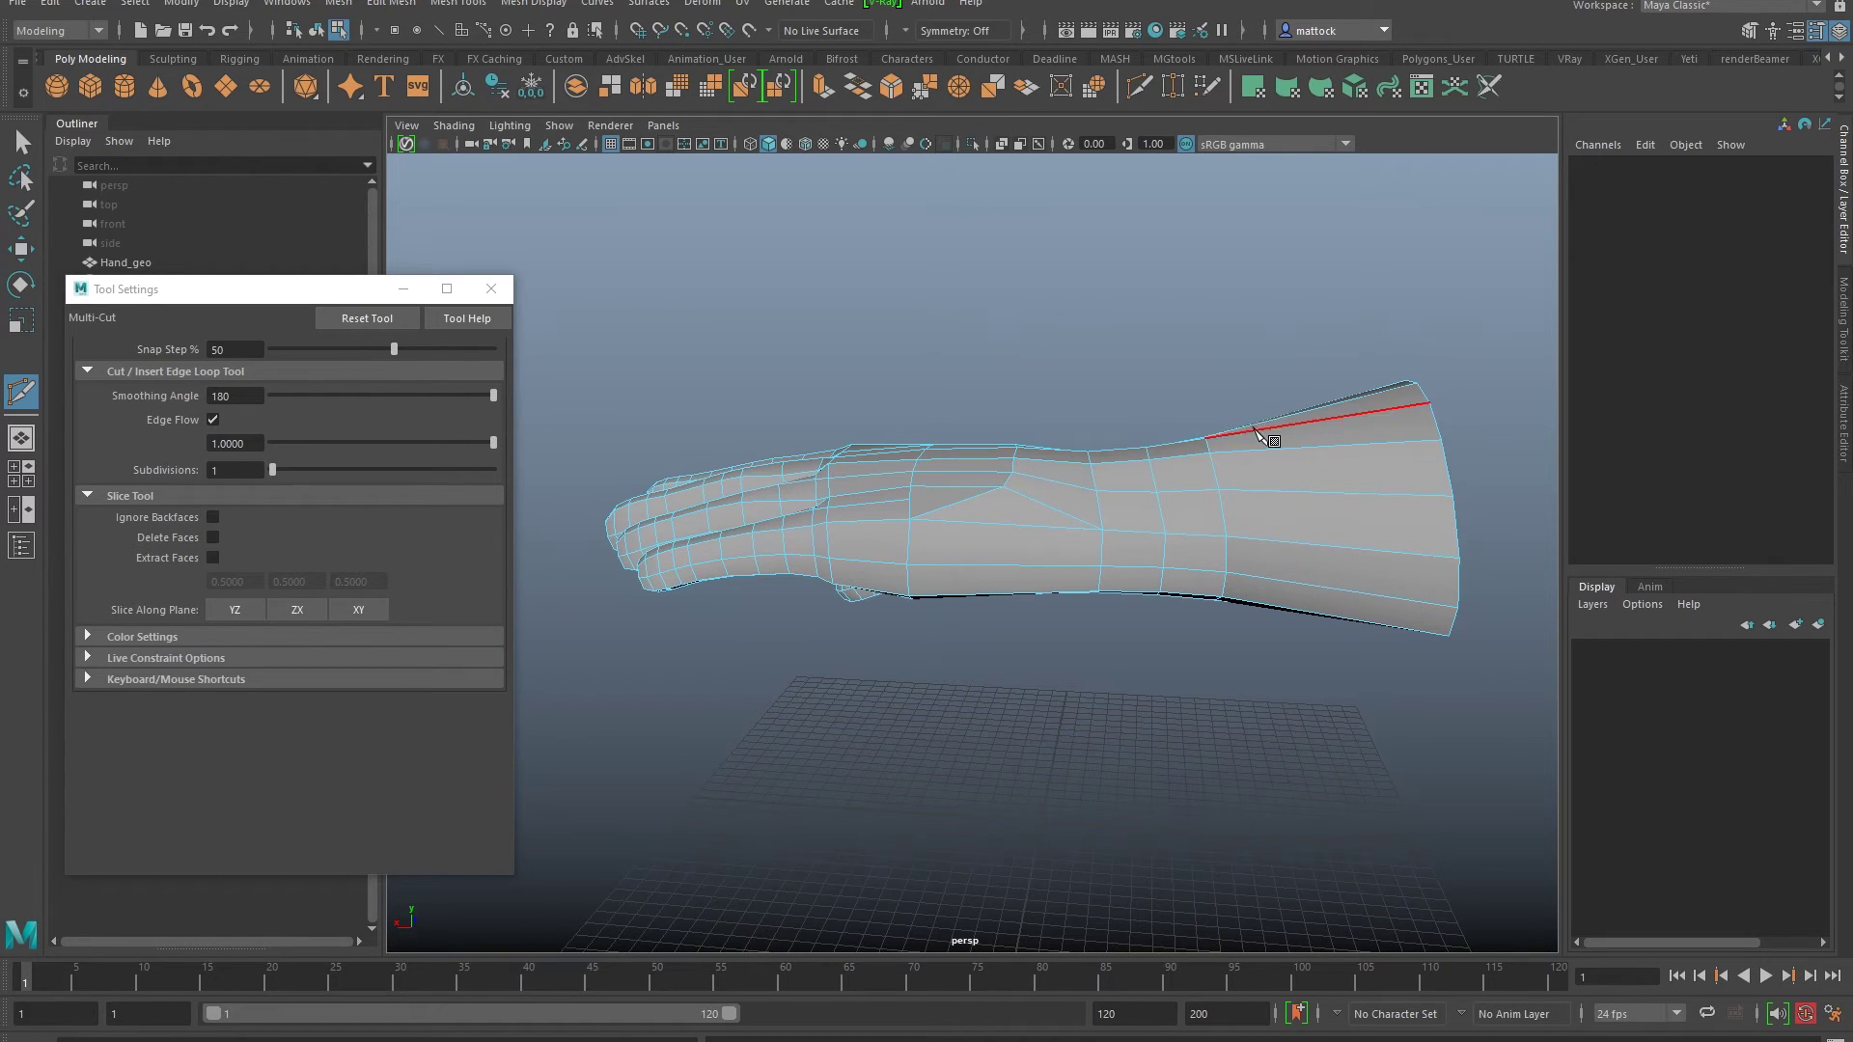
Step: Insert an Edge Flow loop midway between the two existing loops around the wrist
scroll(994, 454, "up", 3)
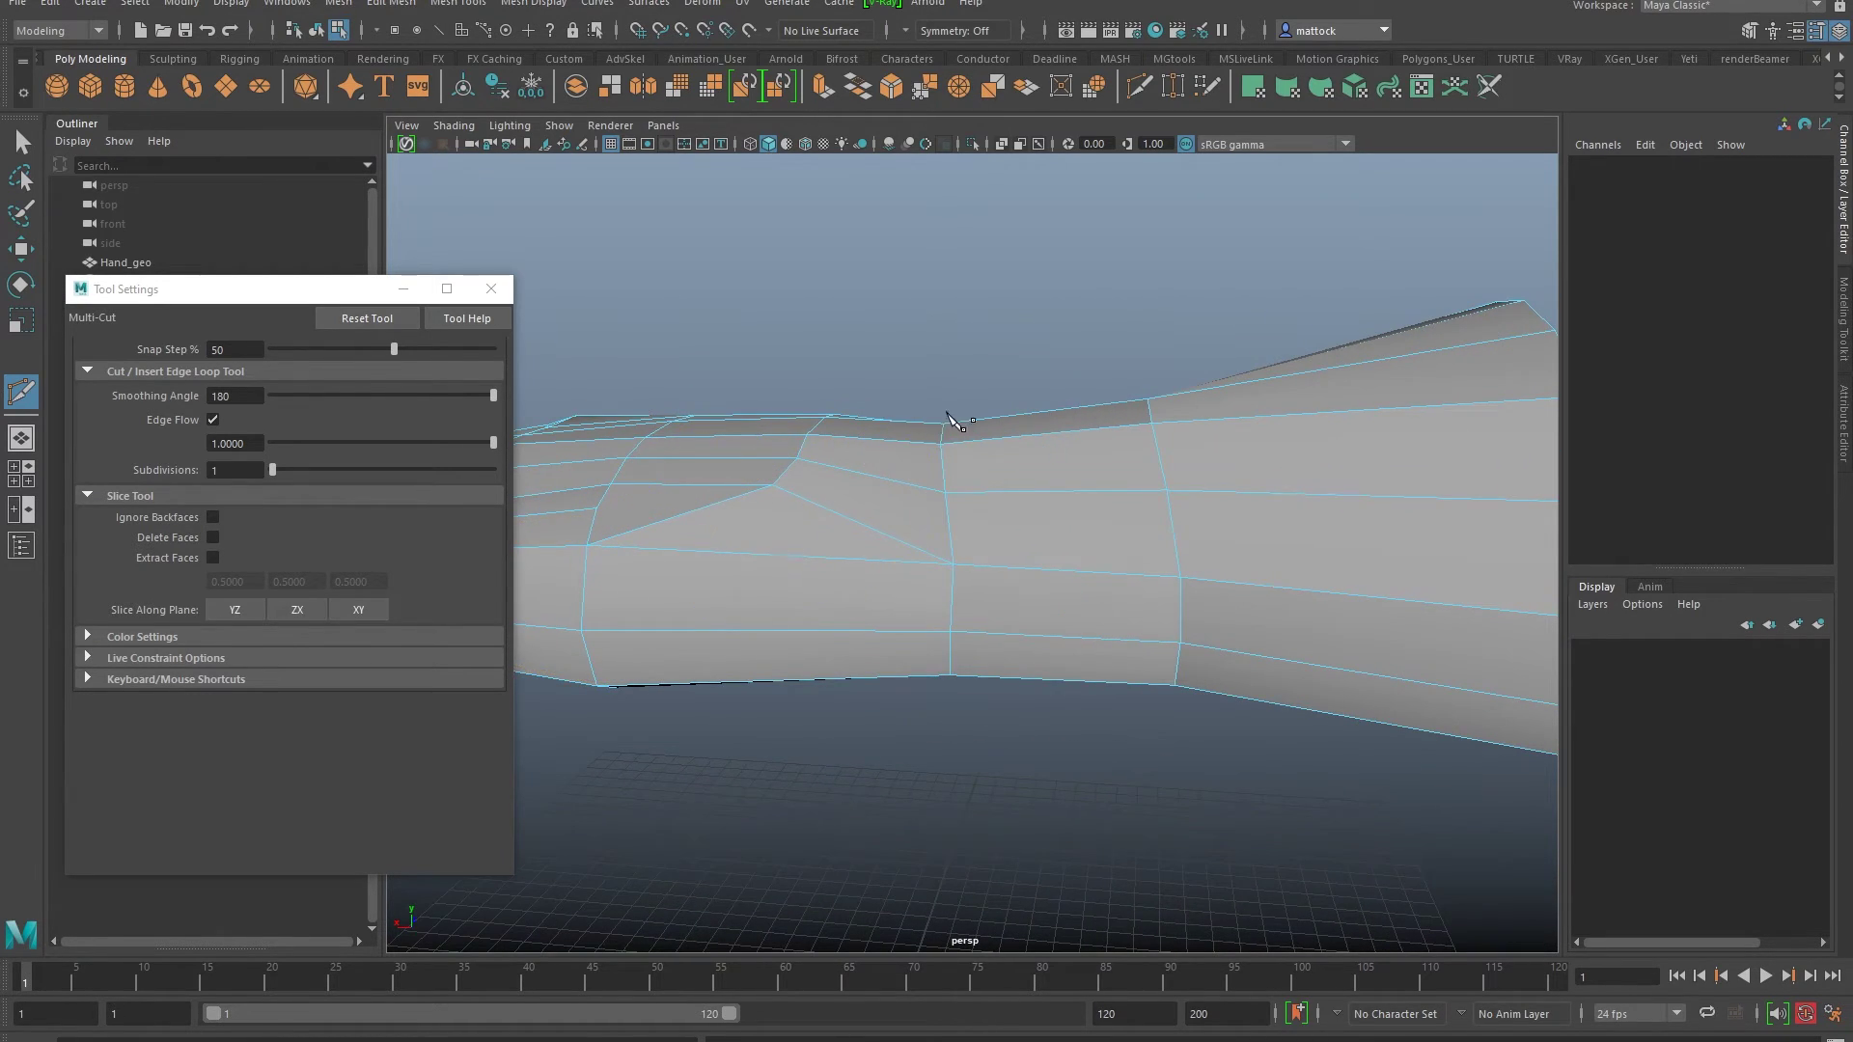
scroll(965, 439, "up", 3)
left_click_drag(980, 463, 998, 457, "alt")
left_click(1241, 366)
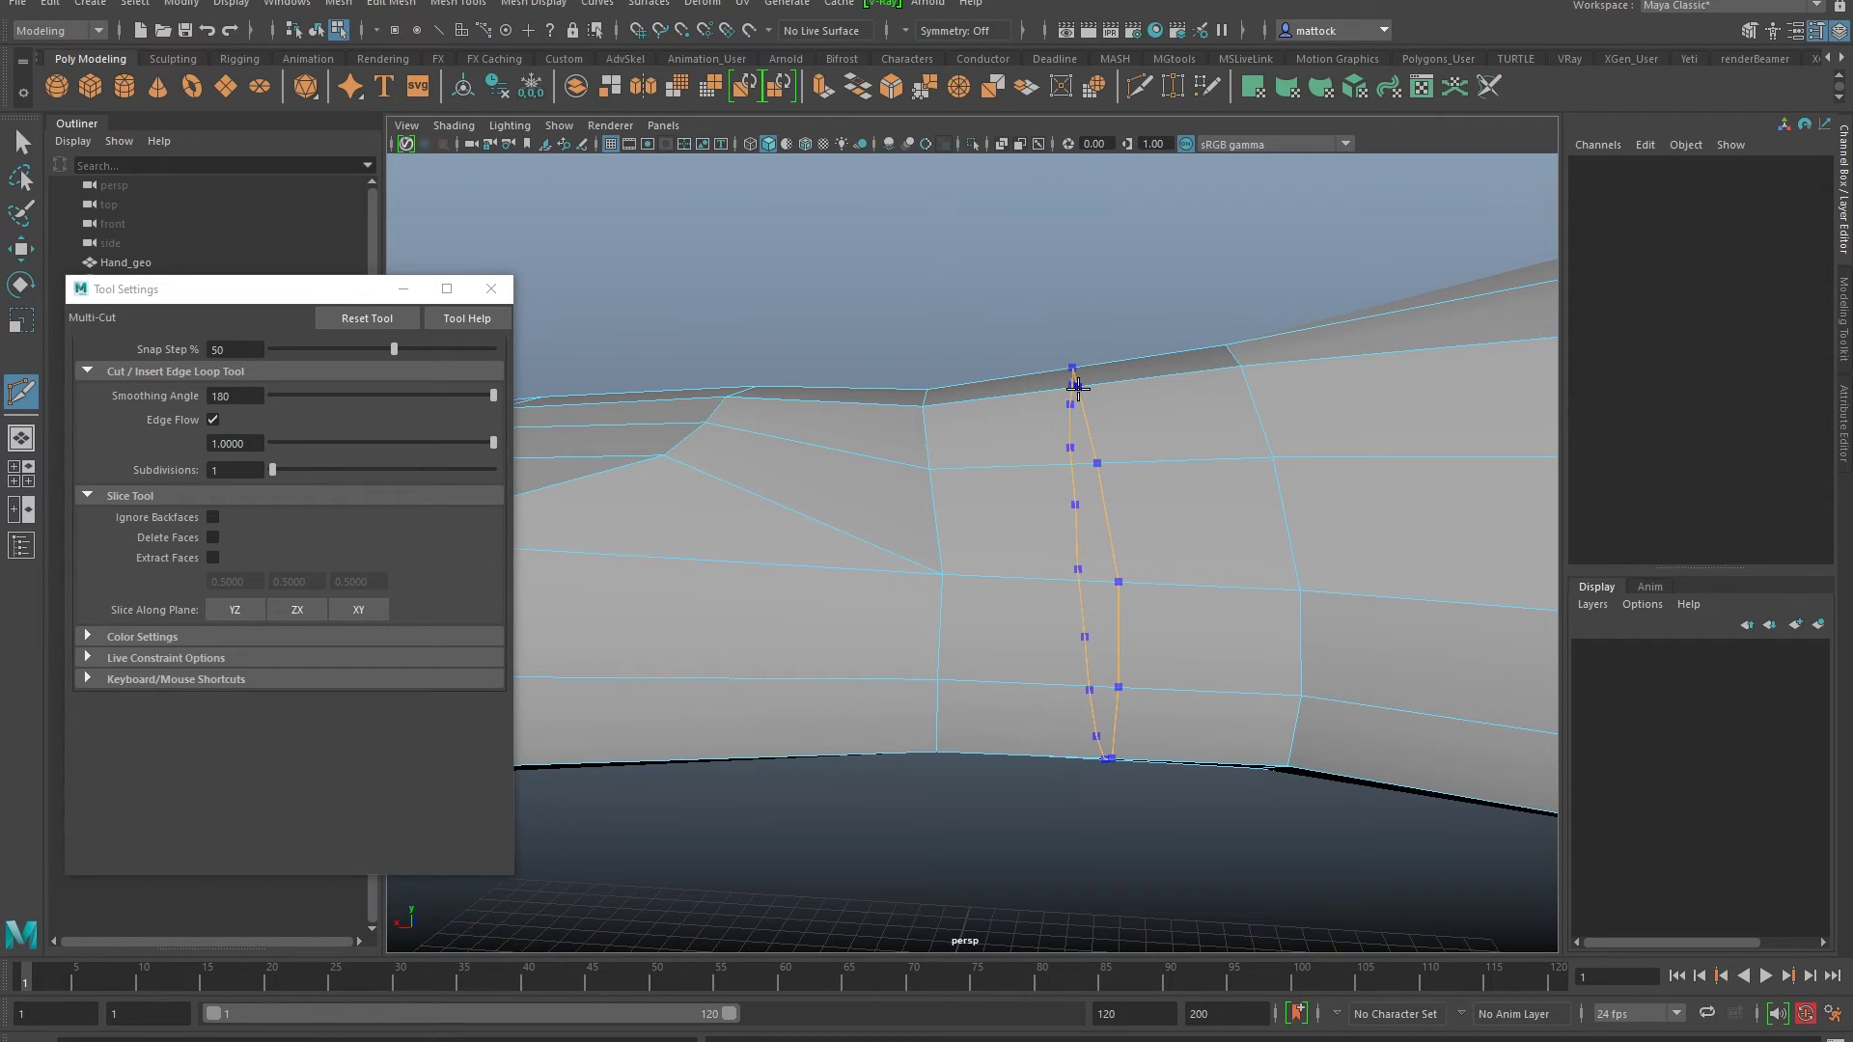
key("Escape")
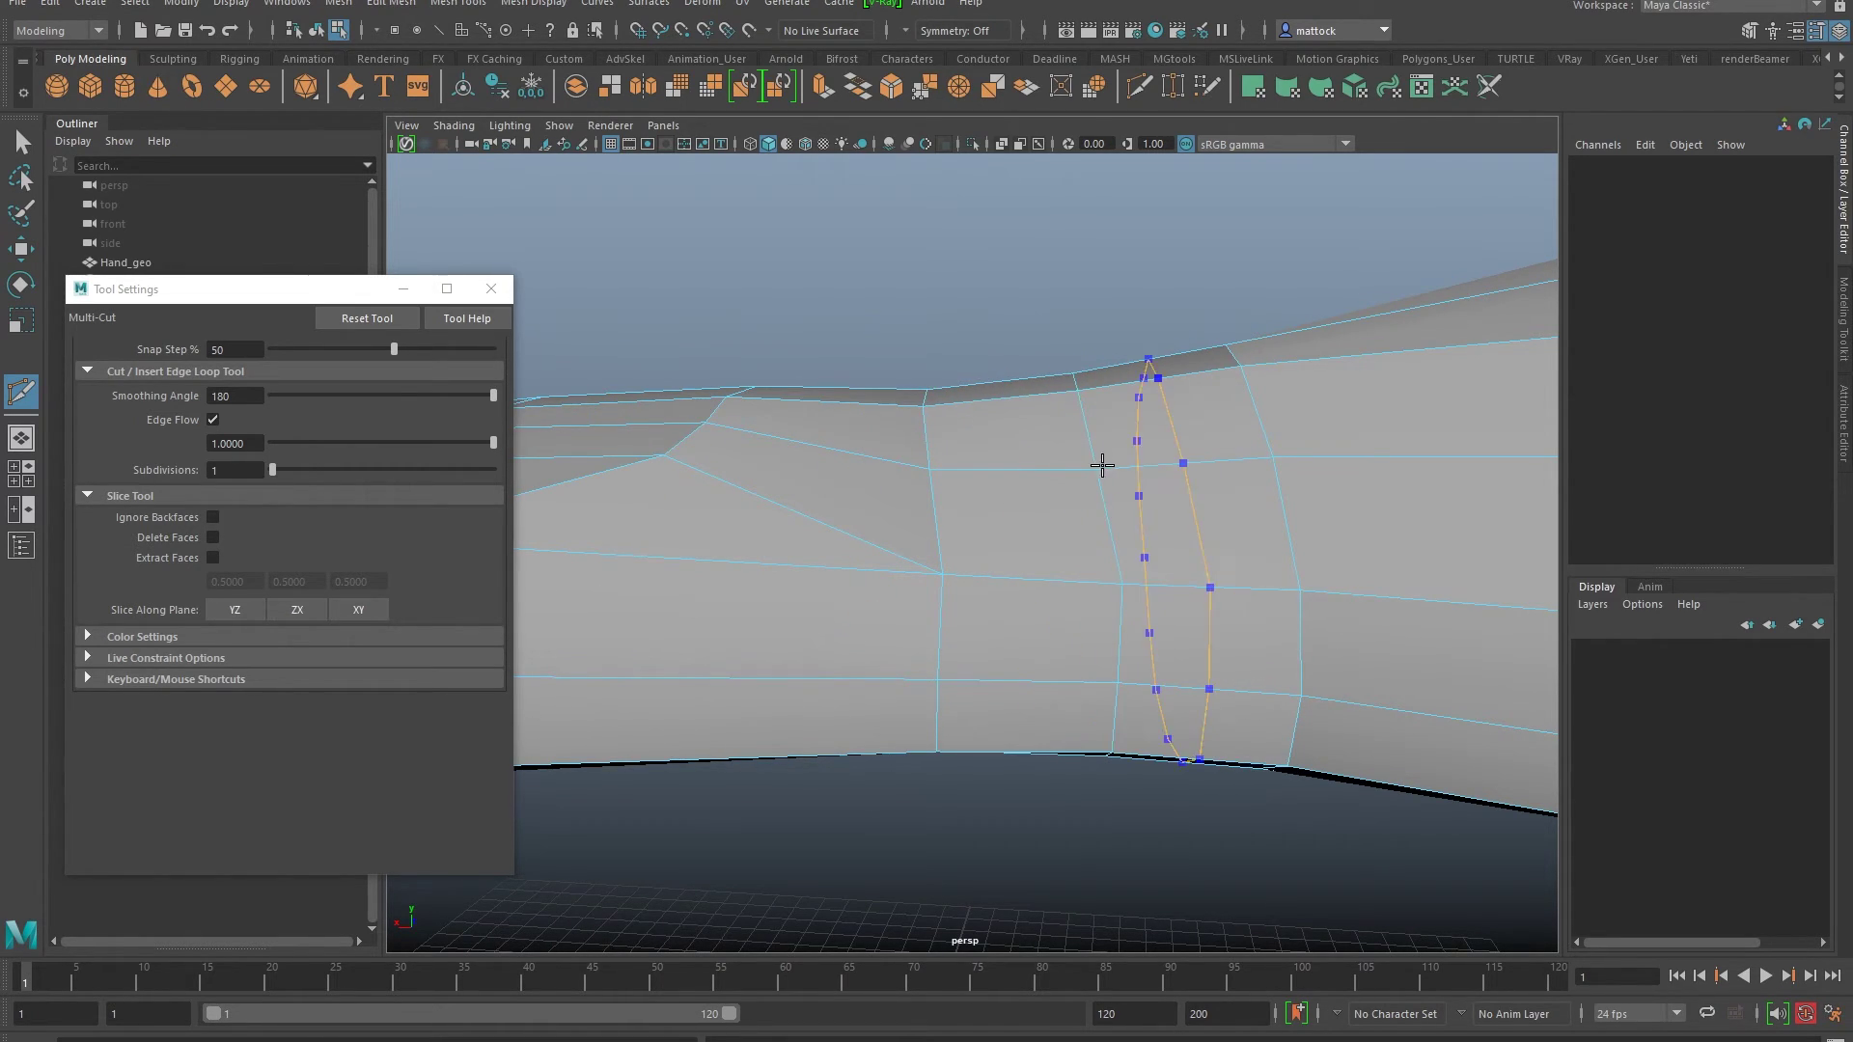
Step: Insert an Edge Flow loop around the forearm between the wrist and its open end
left_click_drag(1108, 405, 1267, 321, "alt")
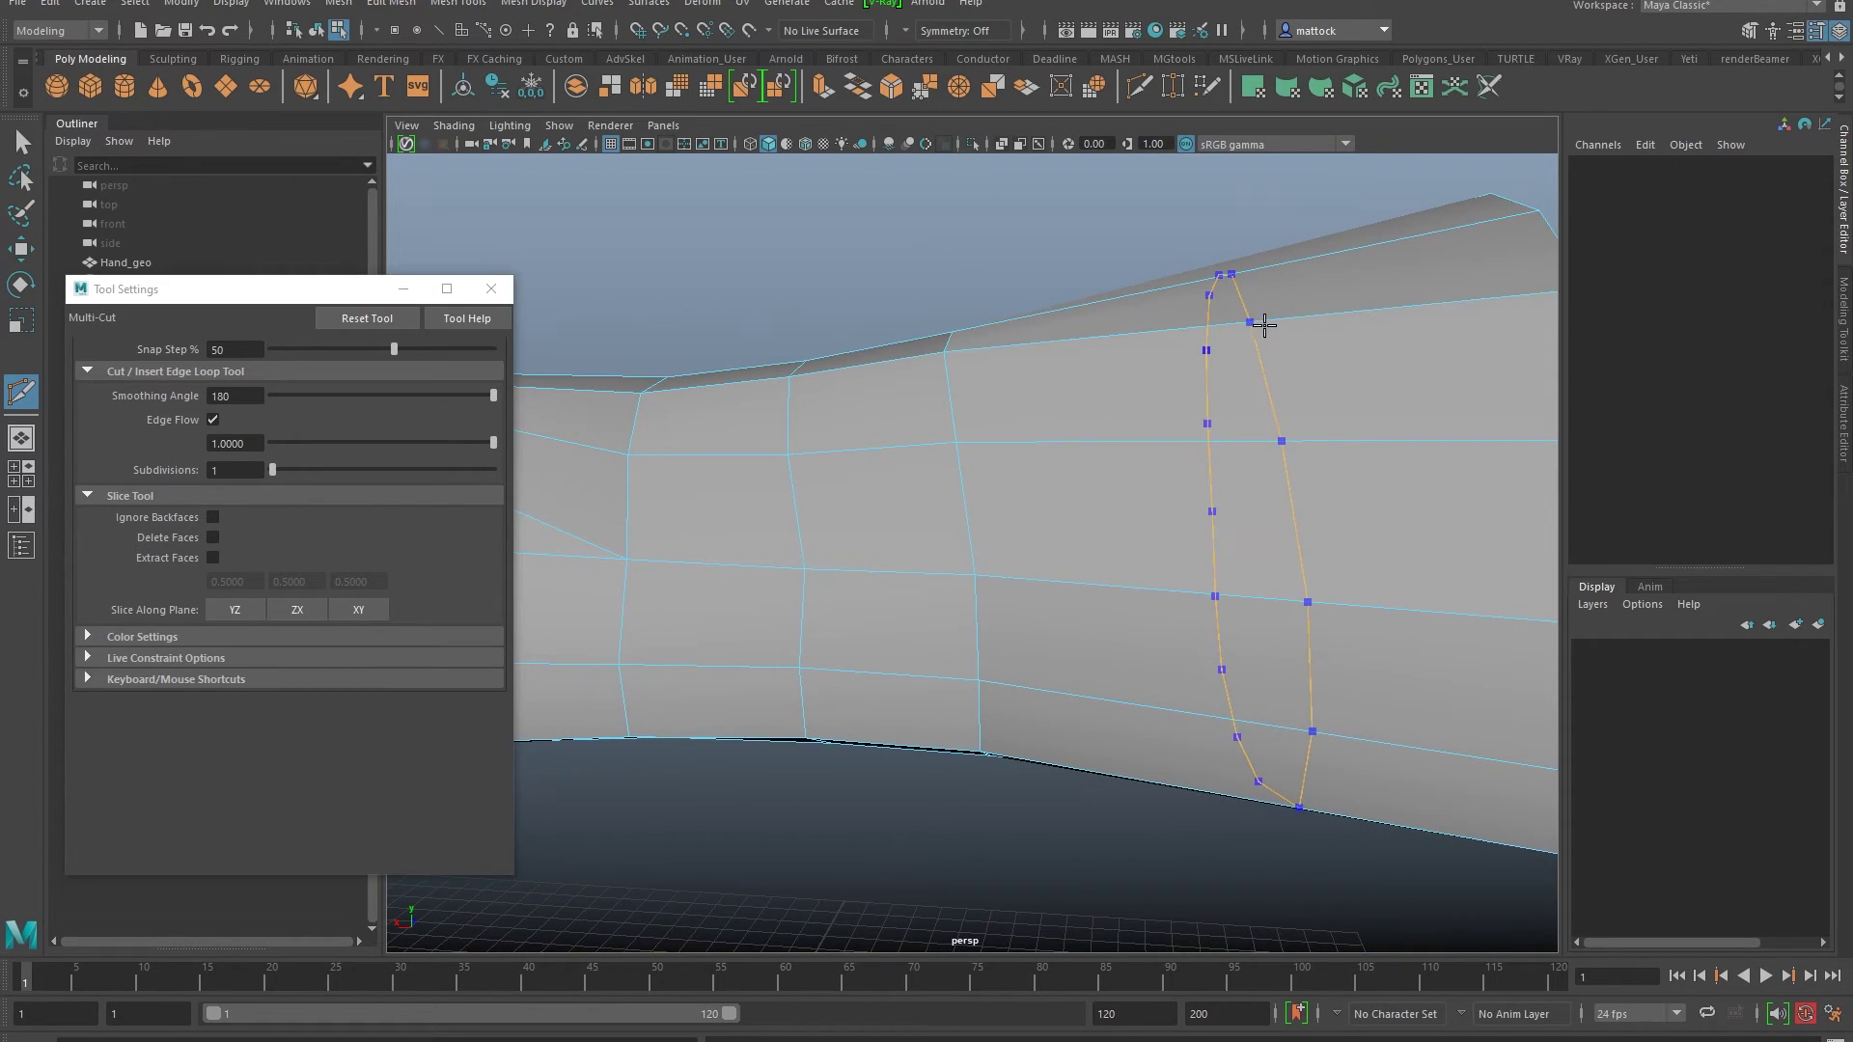
left_click(1254, 325, "ctrl")
scroll(918, 443, "down", 3)
Step: Insert another Edge Flow loop across the hand near the wrist
left_click_drag(918, 443, 1139, 415, "alt")
right_click_drag(1139, 415, 907, 457, "alt")
left_click_drag(907, 456, 1245, 487, "alt")
right_click_drag(1244, 487, 1035, 459, "alt")
left_click_drag(1038, 463, 1120, 451, "alt")
left_click(870, 487, "ctrl")
left_click_drag(873, 428, 960, 477, "alt")
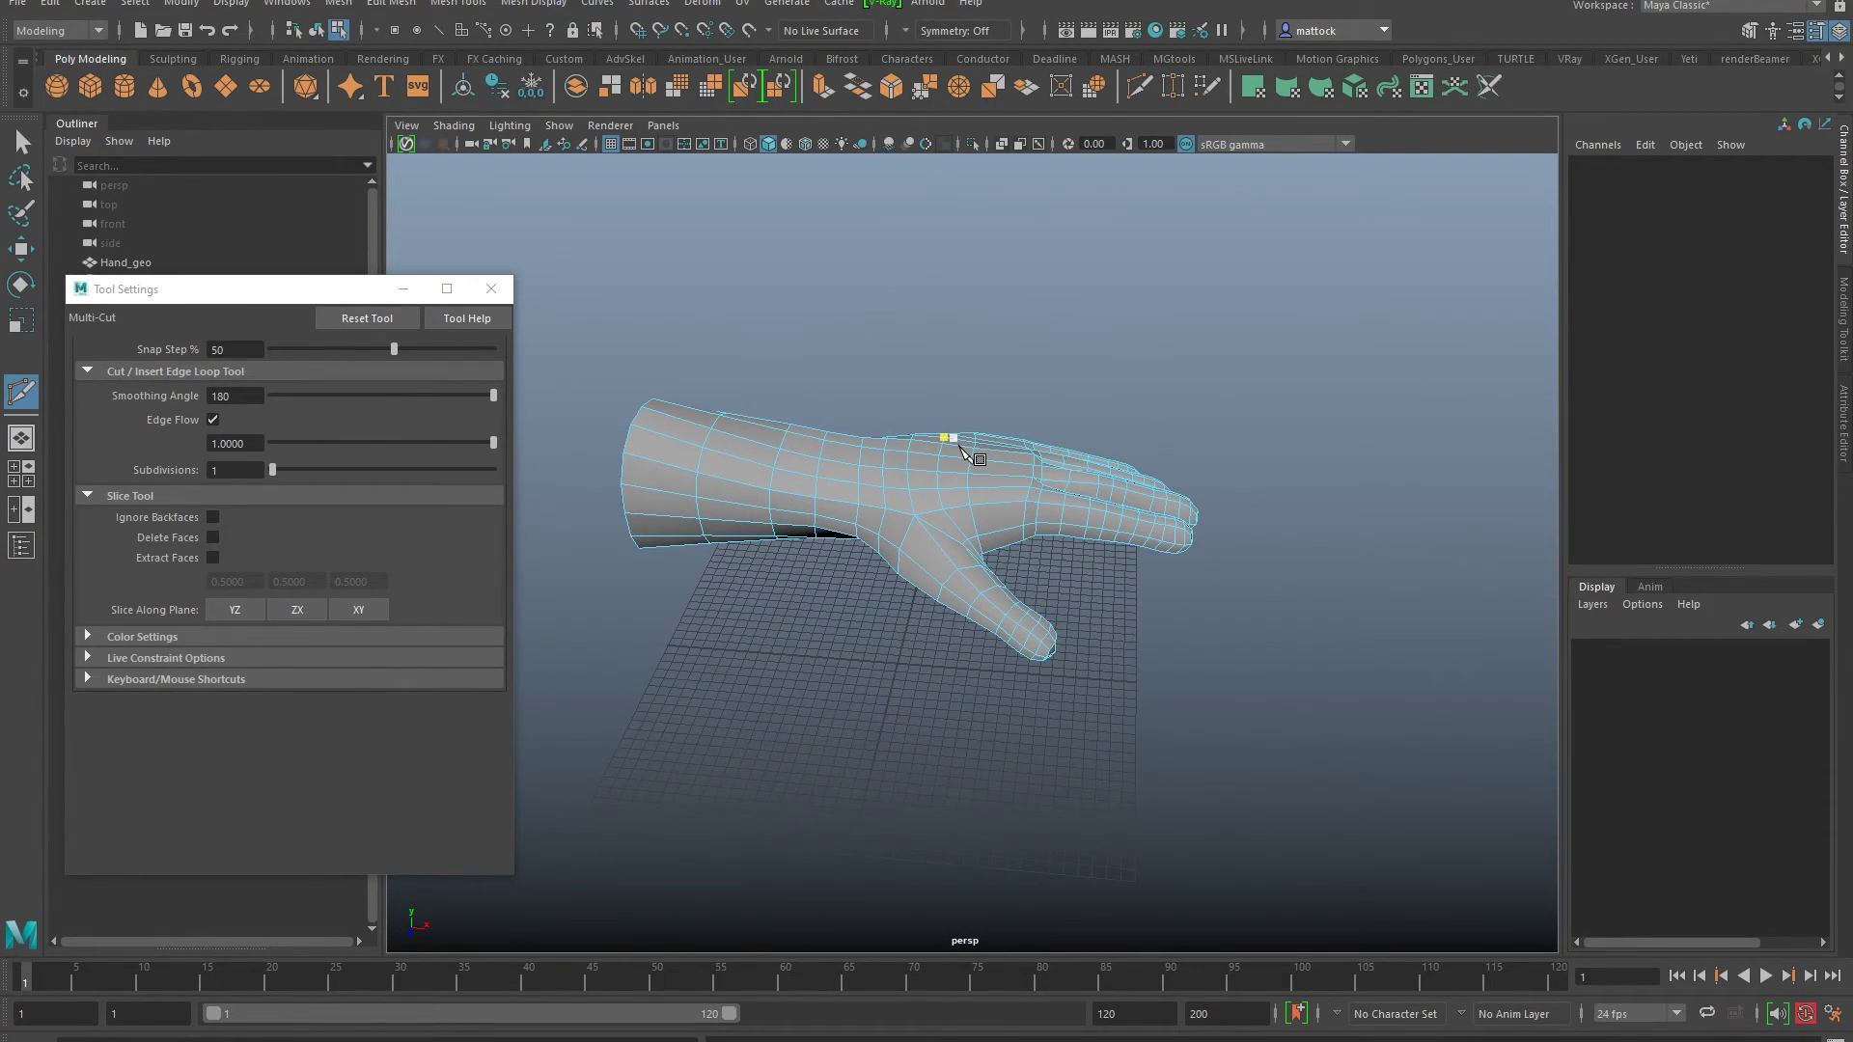